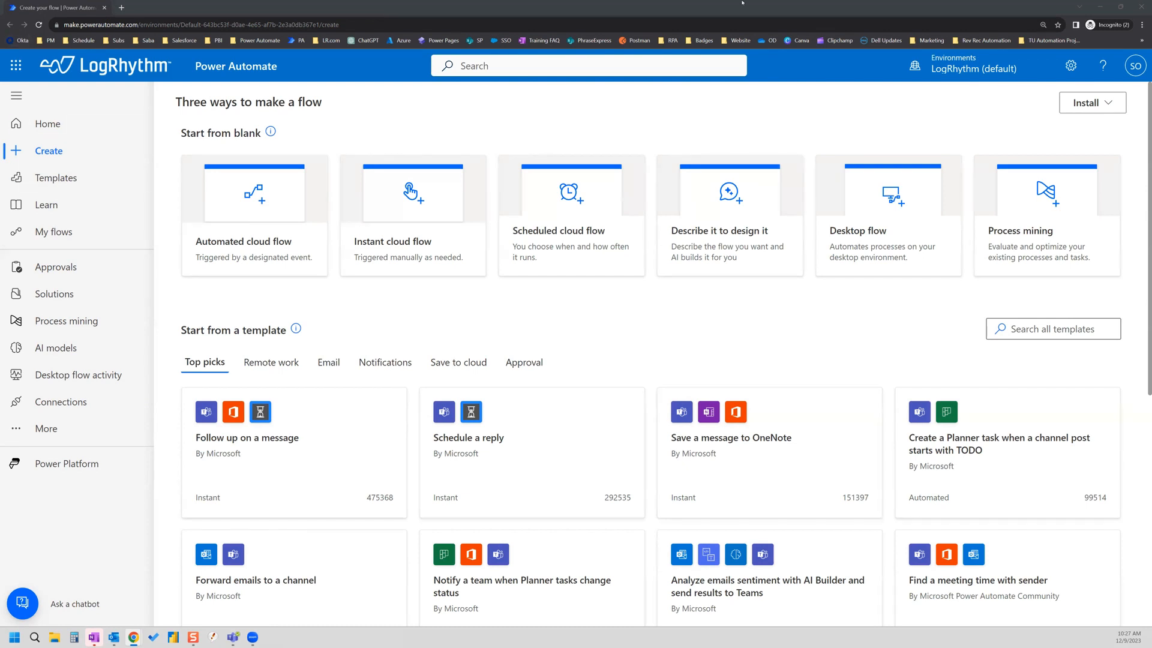
Step: Begin a scheduled cloud flow titled 'Subscription Expiration Reminder Email (All Regions)'
{"action": "left_click", "coordinate": [572, 238]}
{"action": "left_click", "coordinate": [653, 220]}
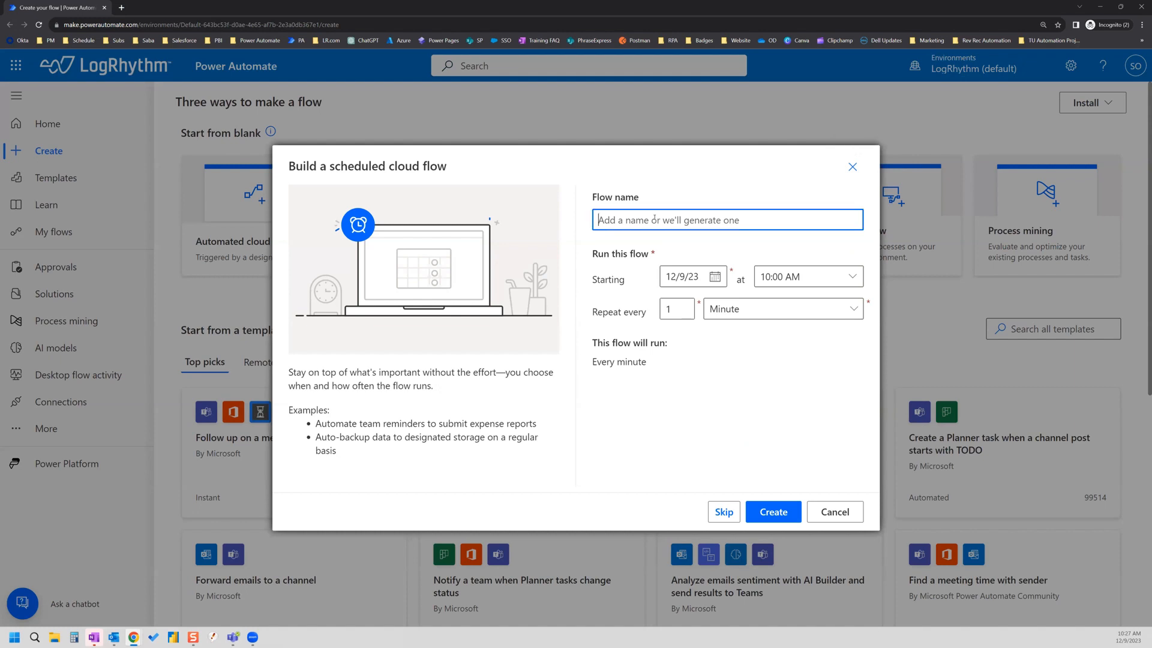
{"action": "type", "text": "Su"}
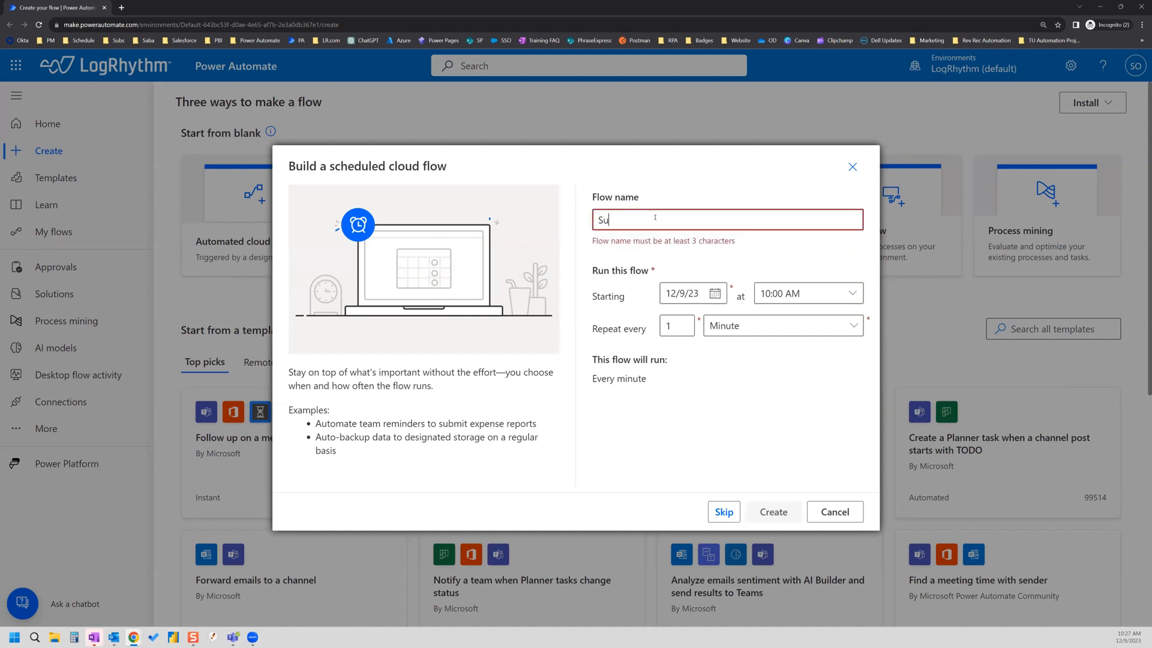
{"action": "type", "text": "bscription "}
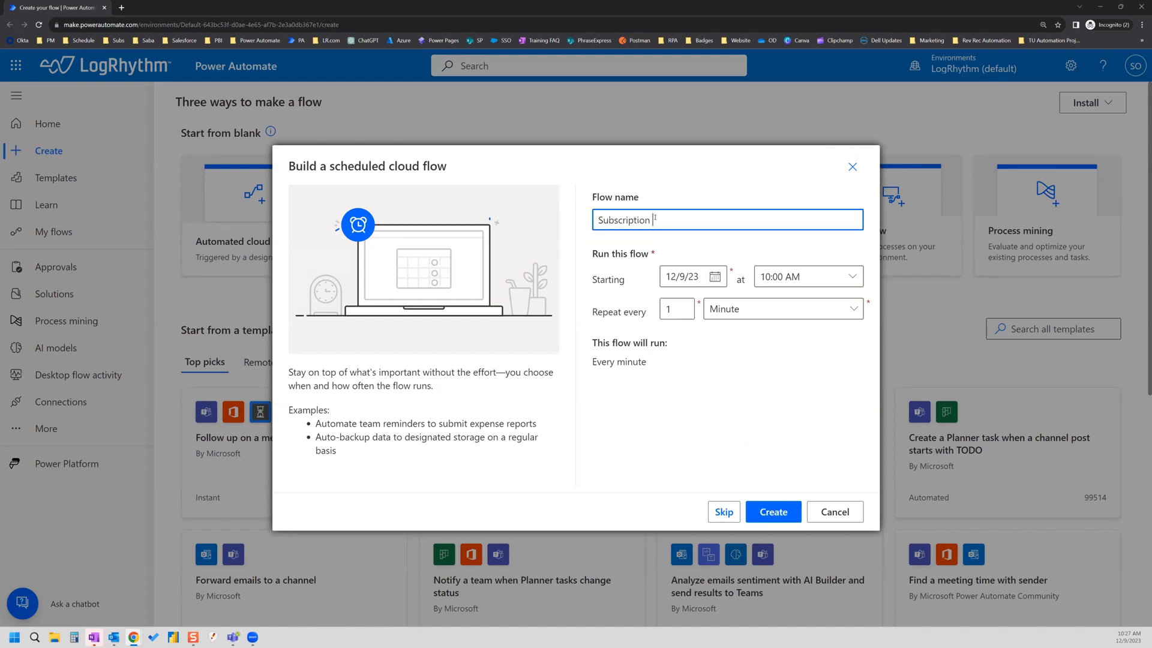
{"action": "type", "text": "Expiration Reminder Email"}
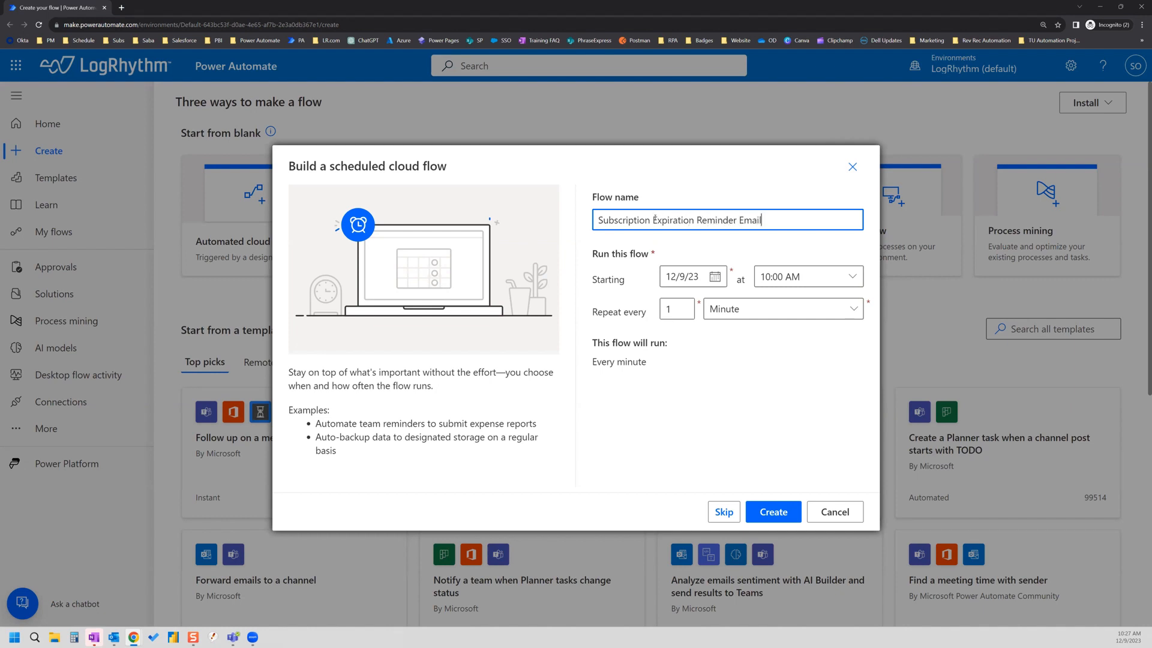
{"action": "type", "text": " (All Regions)"}
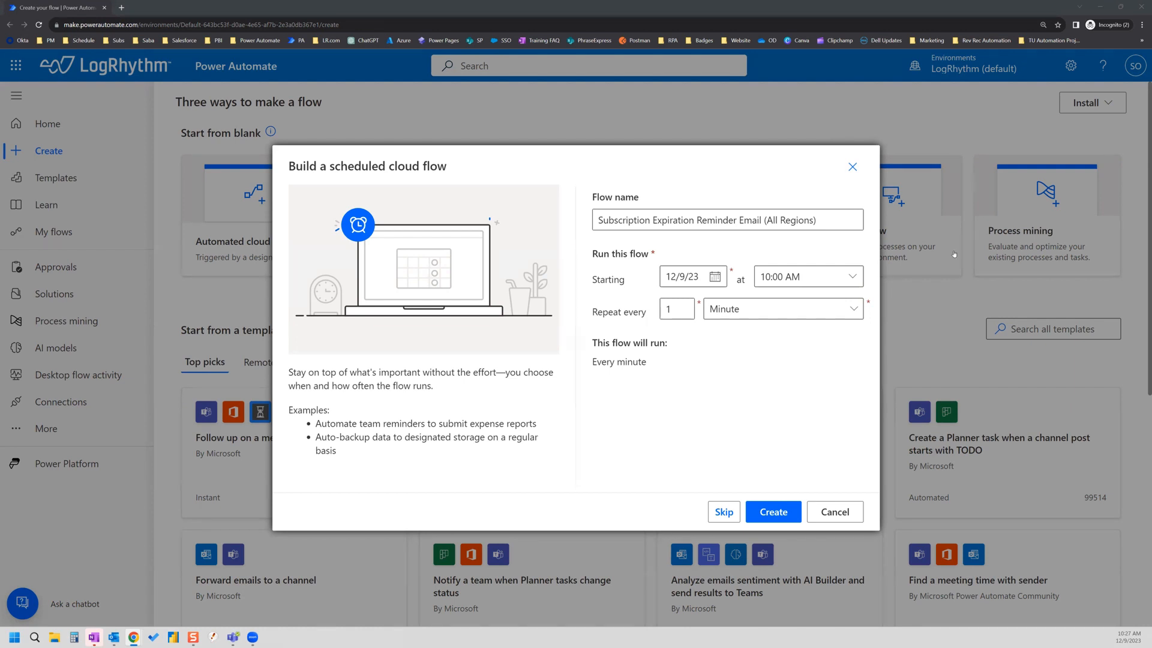
Step: Schedule the flow to repeat every 1 day at 06:00 AM and create it
{"action": "left_click", "coordinate": [851, 278]}
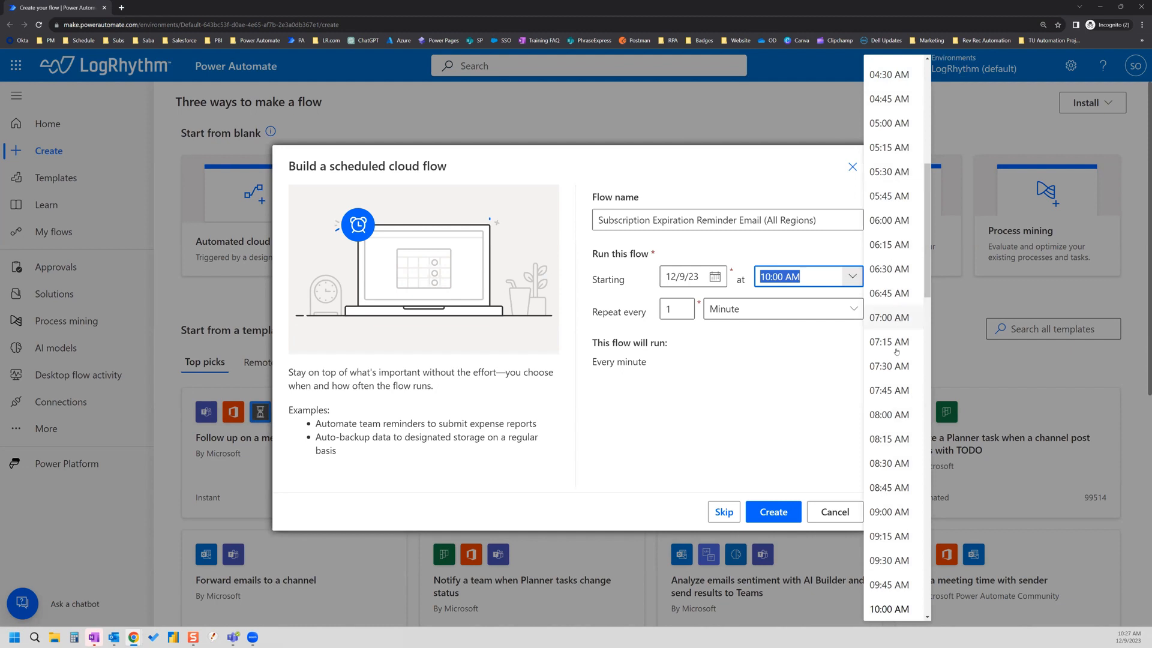
{"action": "left_click", "coordinate": [899, 222]}
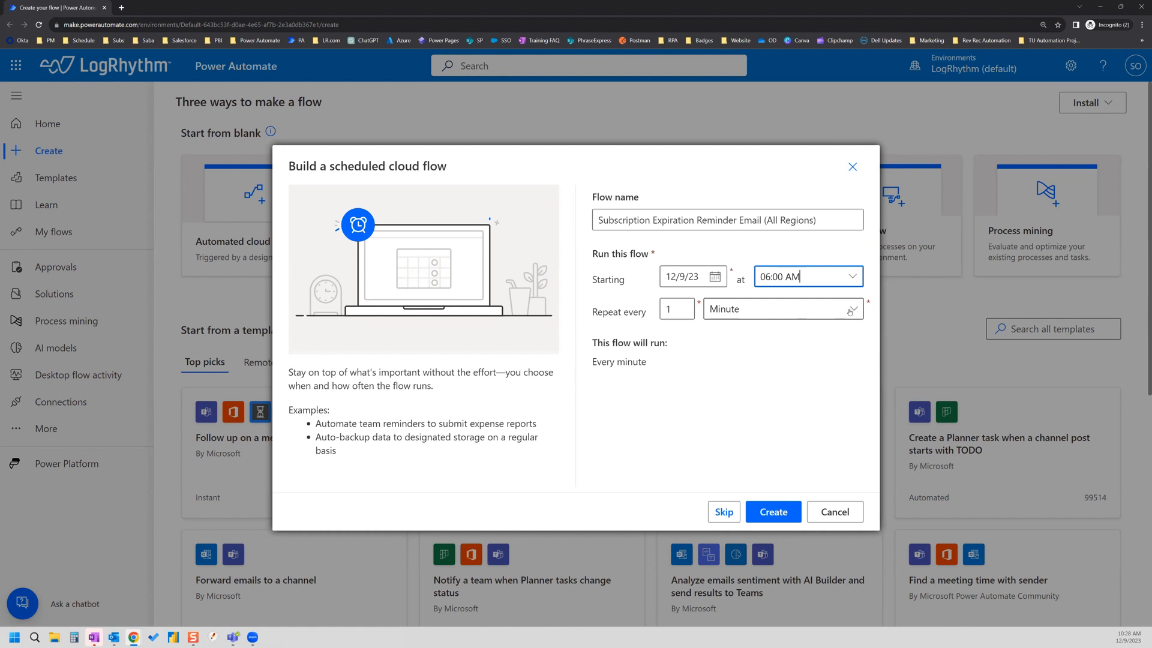
{"action": "left_click", "coordinate": [805, 309]}
{"action": "left_click", "coordinate": [722, 381]}
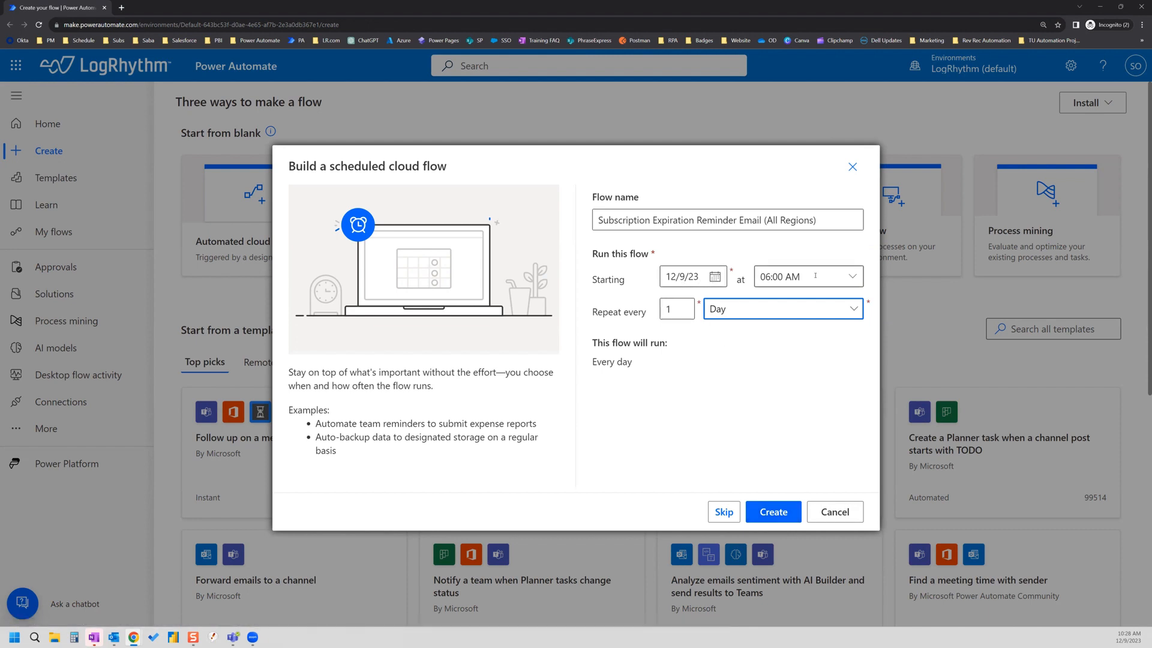
{"action": "left_click", "coordinate": [781, 517]}
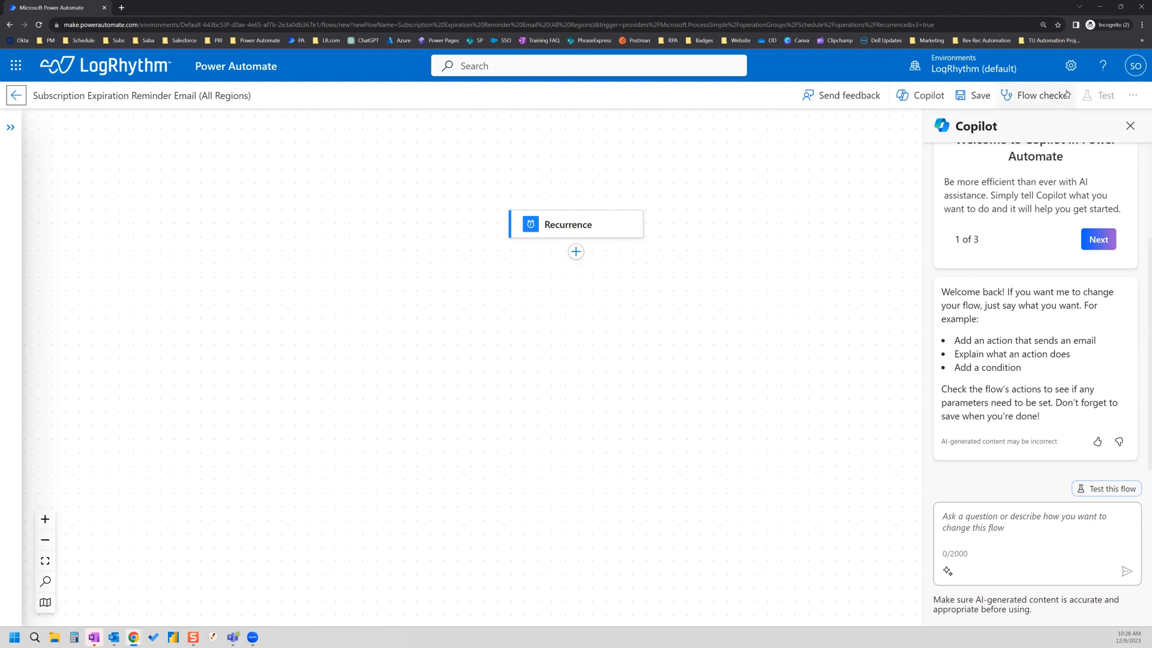
Step: Open the editor's extra options and insert a new step below the Recurrence trigger
{"action": "left_click", "coordinate": [1133, 99]}
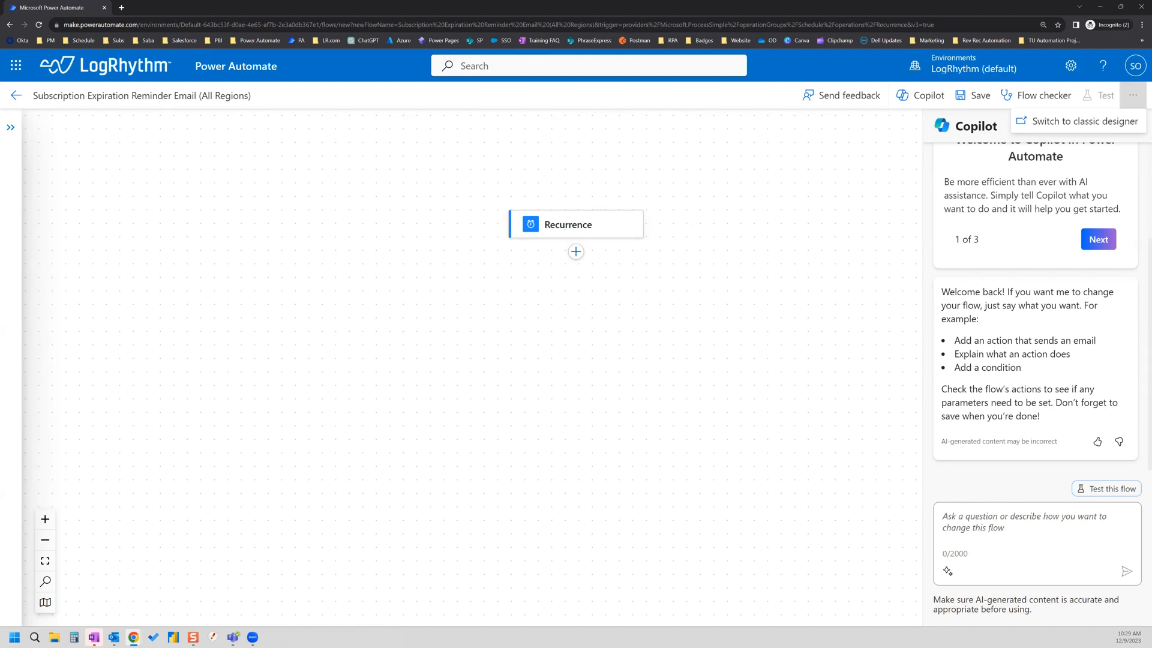
{"action": "left_click", "coordinate": [577, 254]}
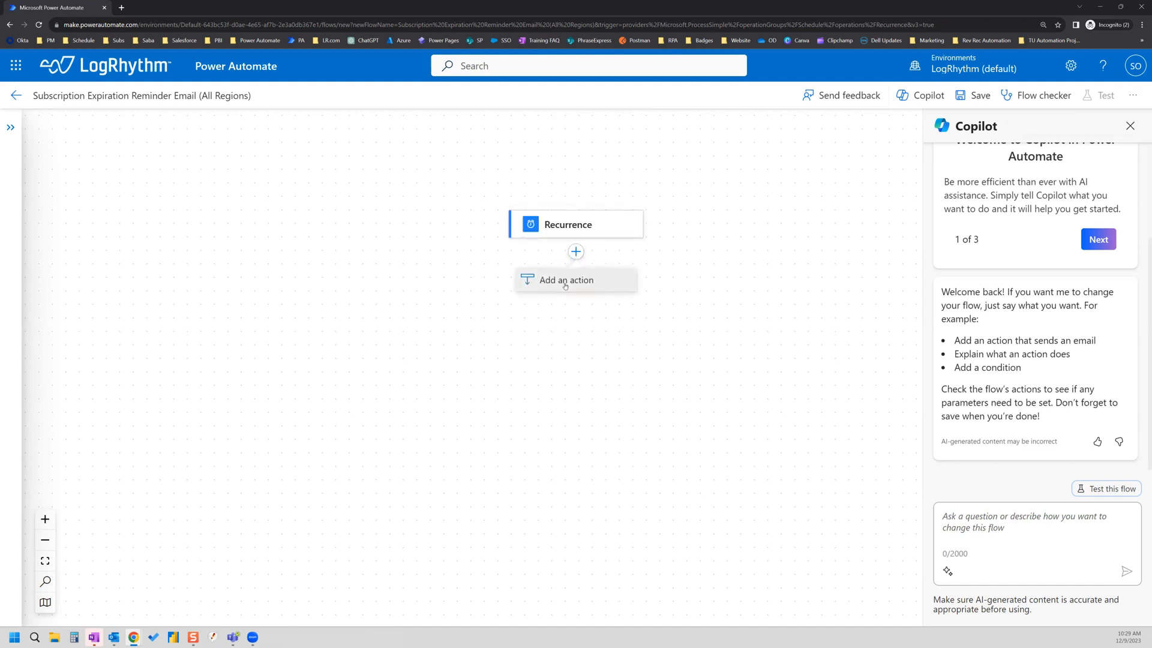
Step: Search 'salesforce' among actions and add the Salesforce Get records action after Recurrence
{"action": "left_click", "coordinate": [566, 280]}
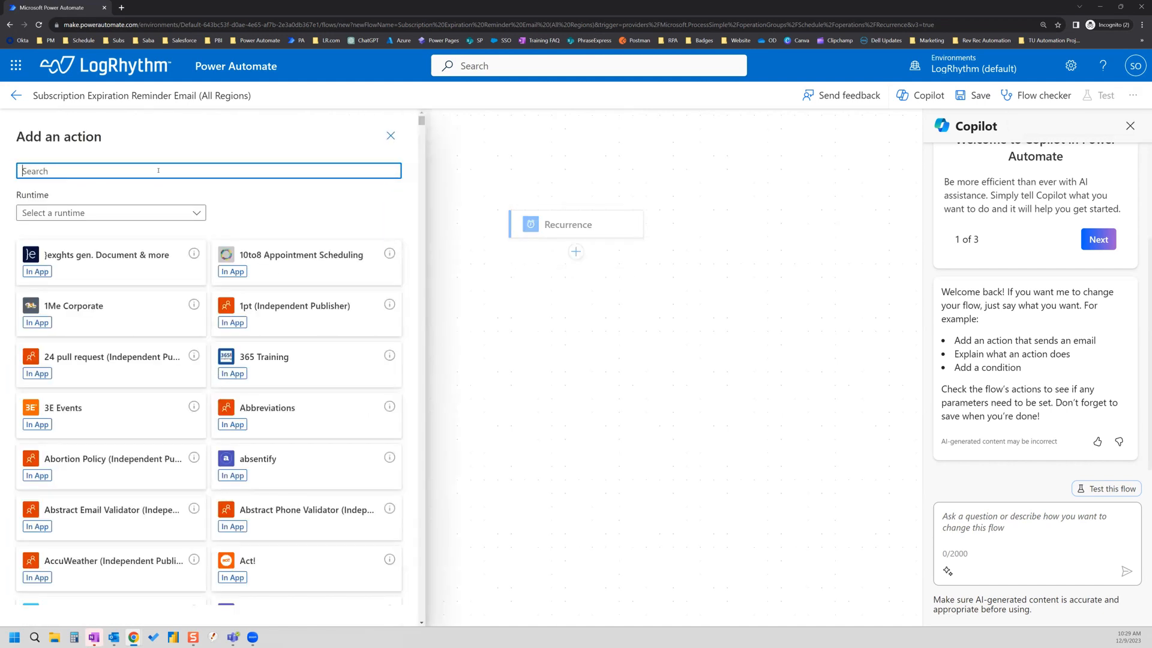
{"action": "type", "text": "s"}
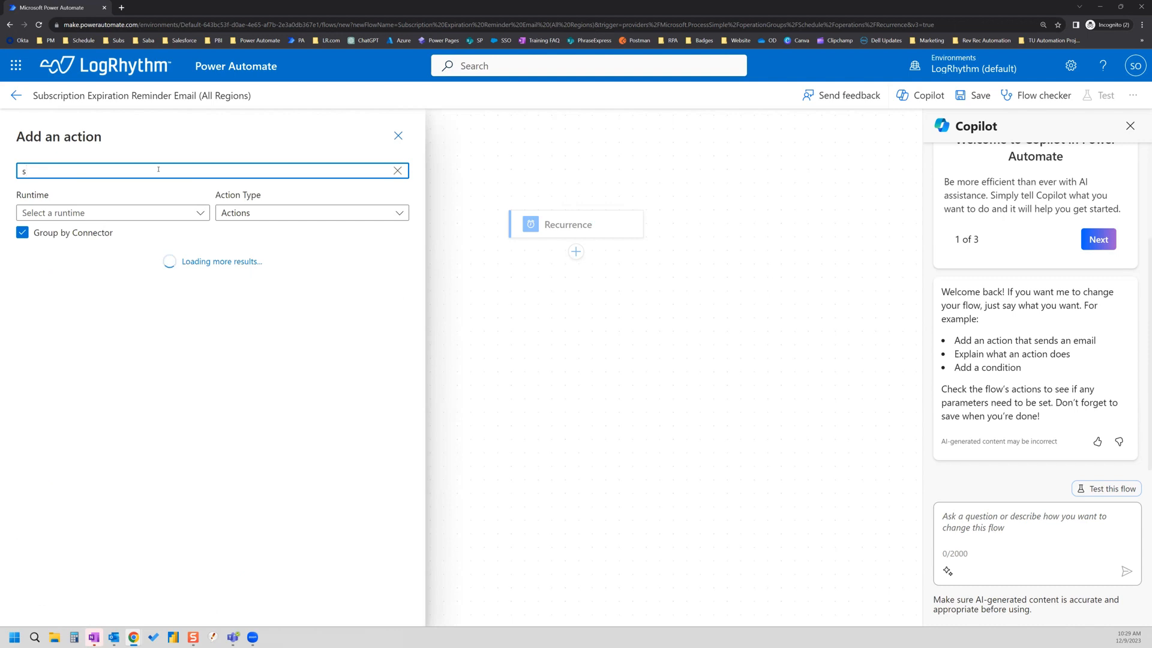
{"action": "type", "text": "alesforce"}
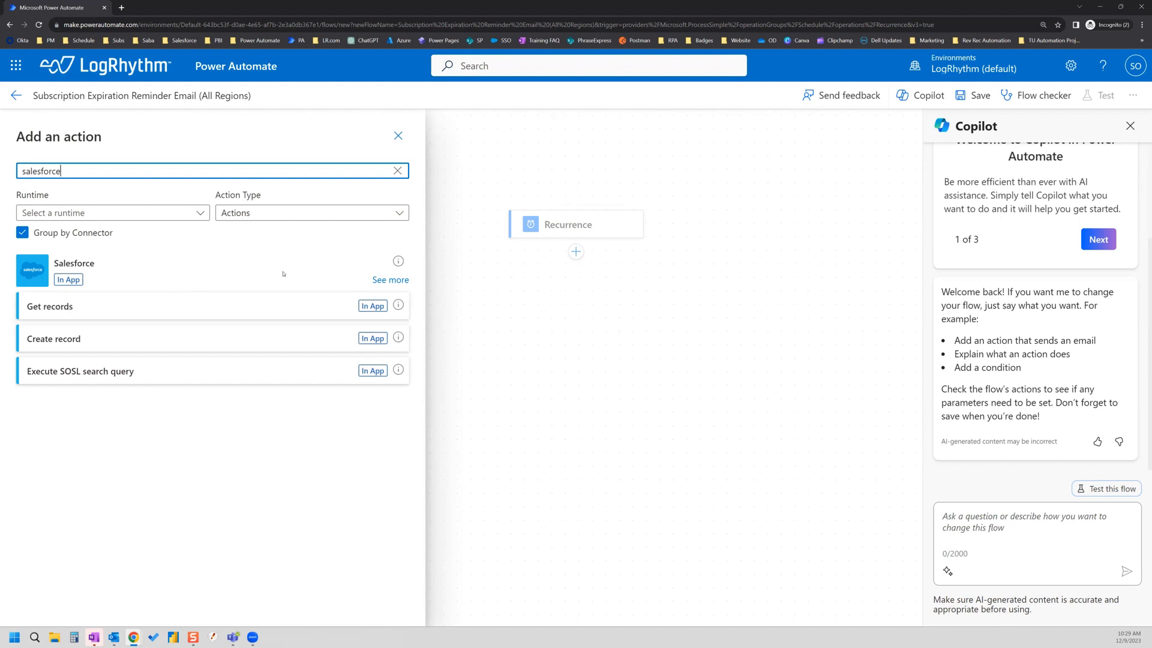
{"action": "left_click", "coordinate": [387, 280]}
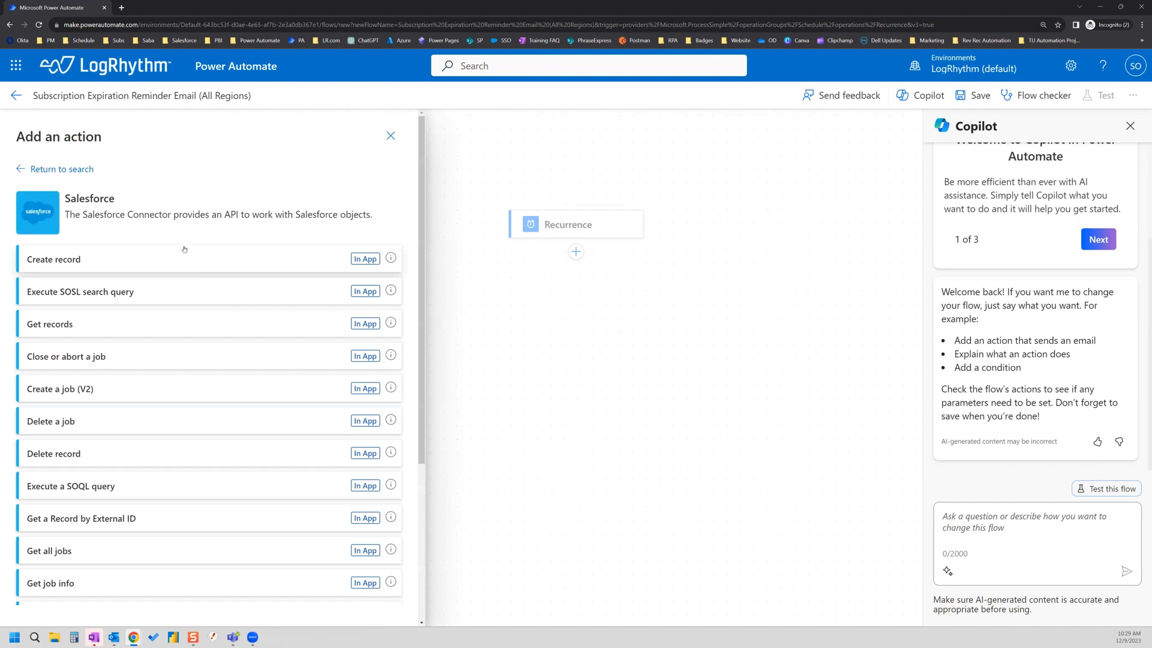
{"action": "scroll", "coordinate": [185, 301], "scroll_direction": "down", "scroll_amount": 5}
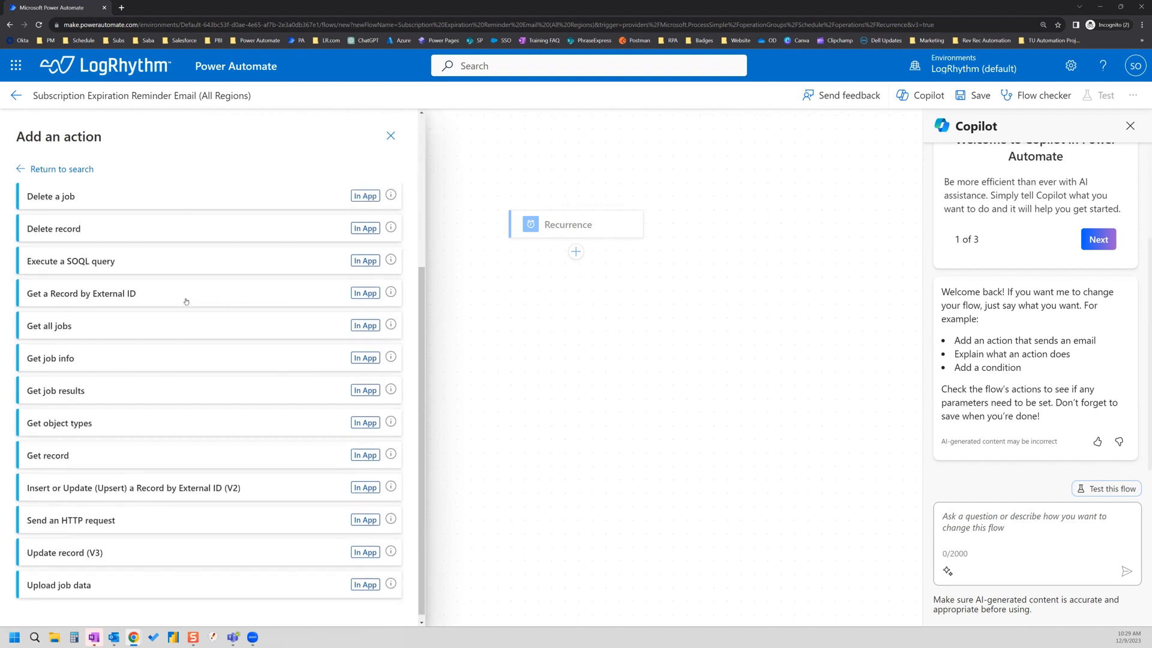
{"action": "scroll", "coordinate": [237, 372], "scroll_direction": "up", "scroll_amount": 5}
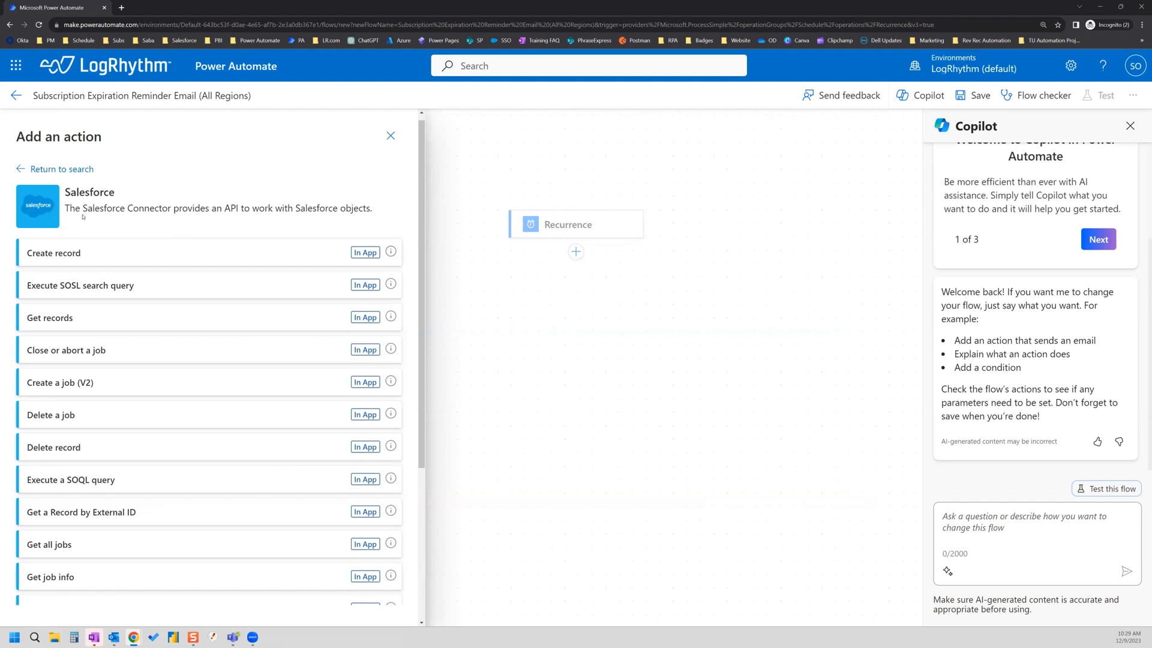
{"action": "left_click", "coordinate": [69, 323]}
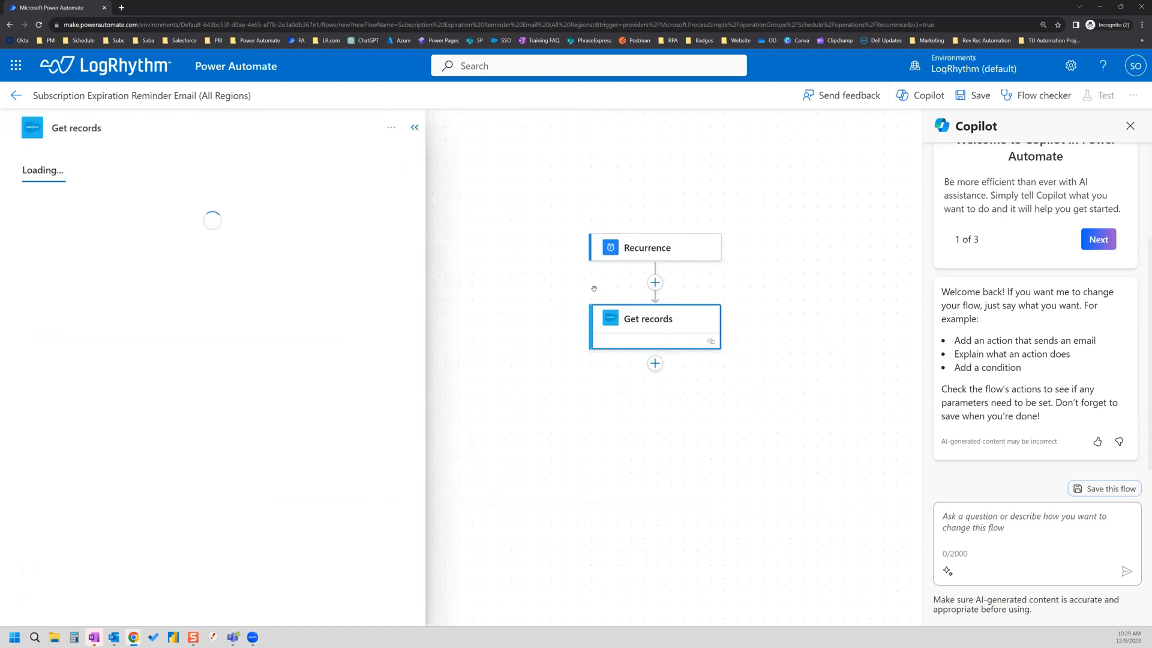
Step: Retitle the Get records action to 'Get records - Expiring Subscriptions'
{"action": "left_click", "coordinate": [122, 129]}
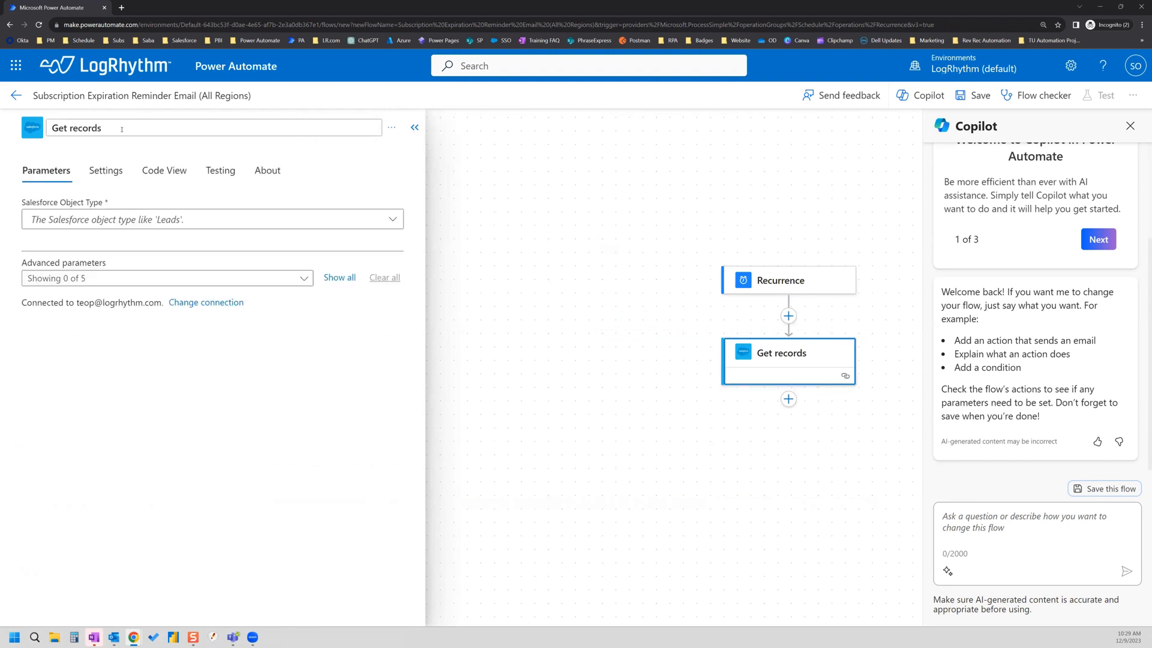
{"action": "type", "text": "- Expiring Subscriptions"}
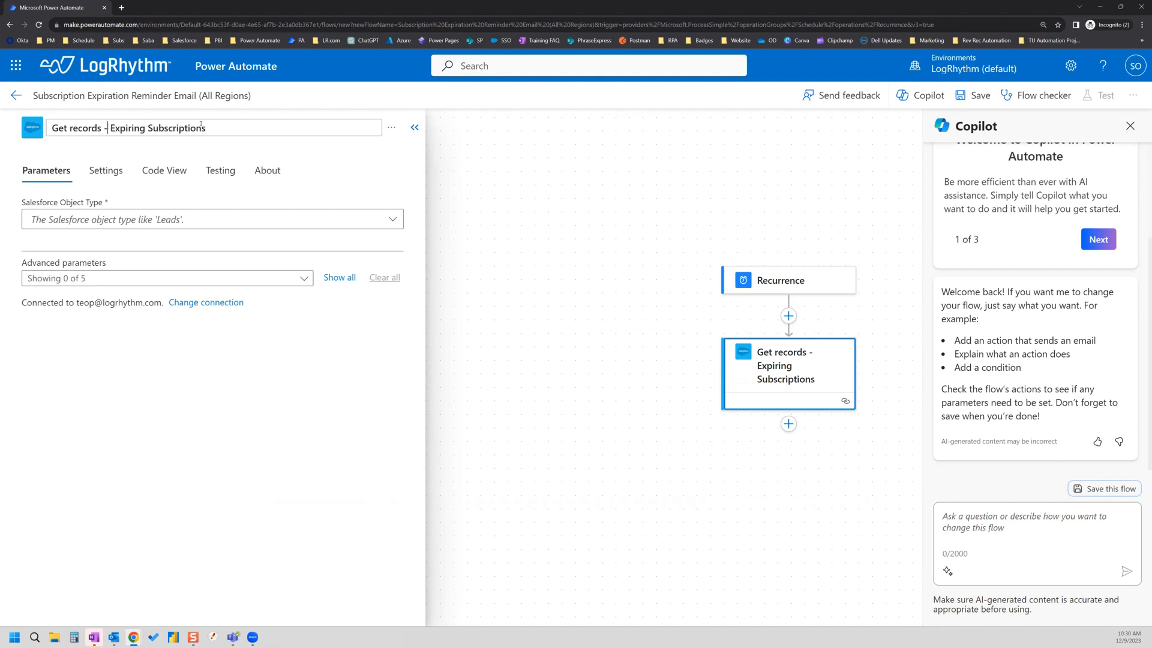
{"action": "key", "text": "BackSpace"}
{"action": "key", "text": "BackSpace"}
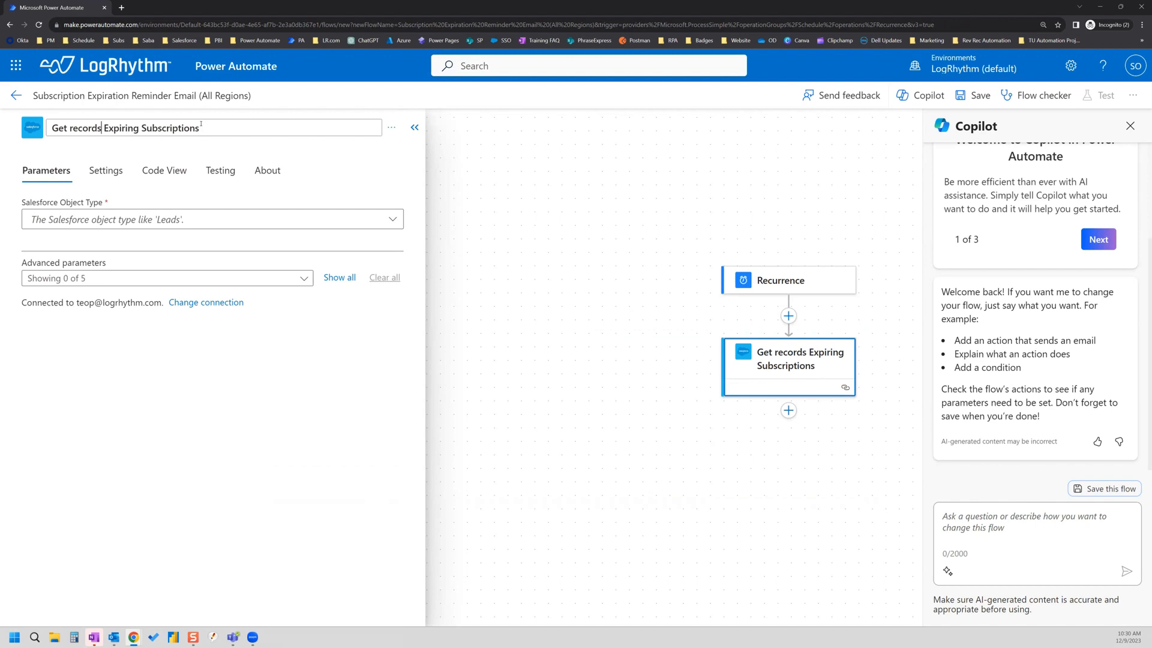
{"action": "type", "text": ":"}
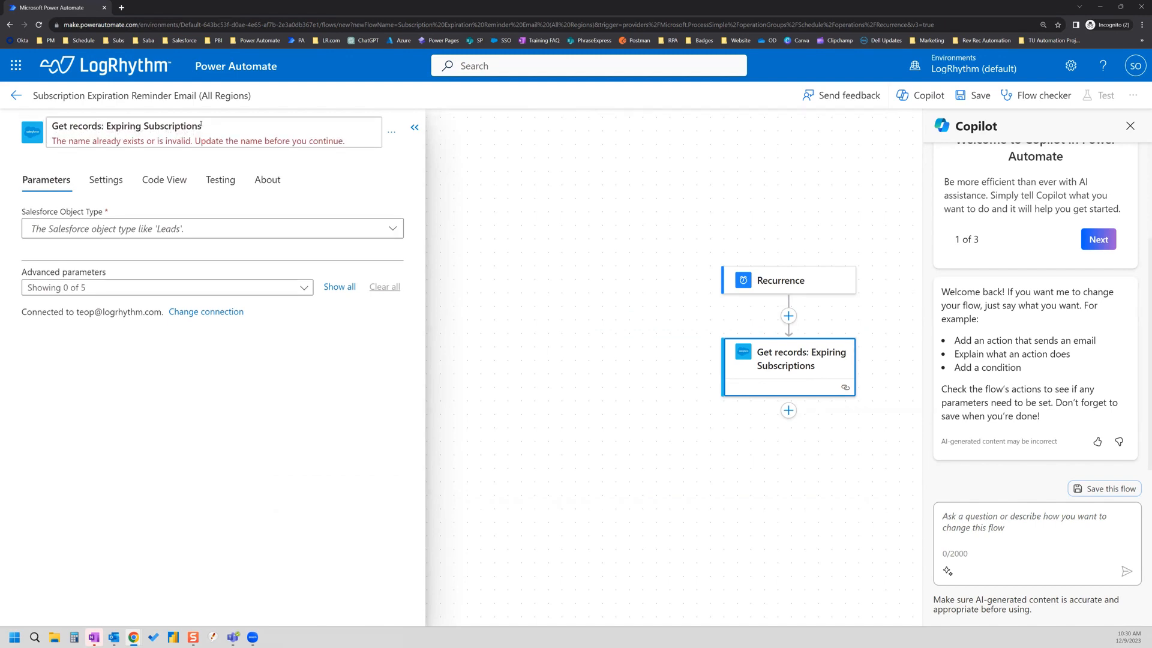
{"action": "key", "text": "BackSpace"}
{"action": "type", "text": "-"}
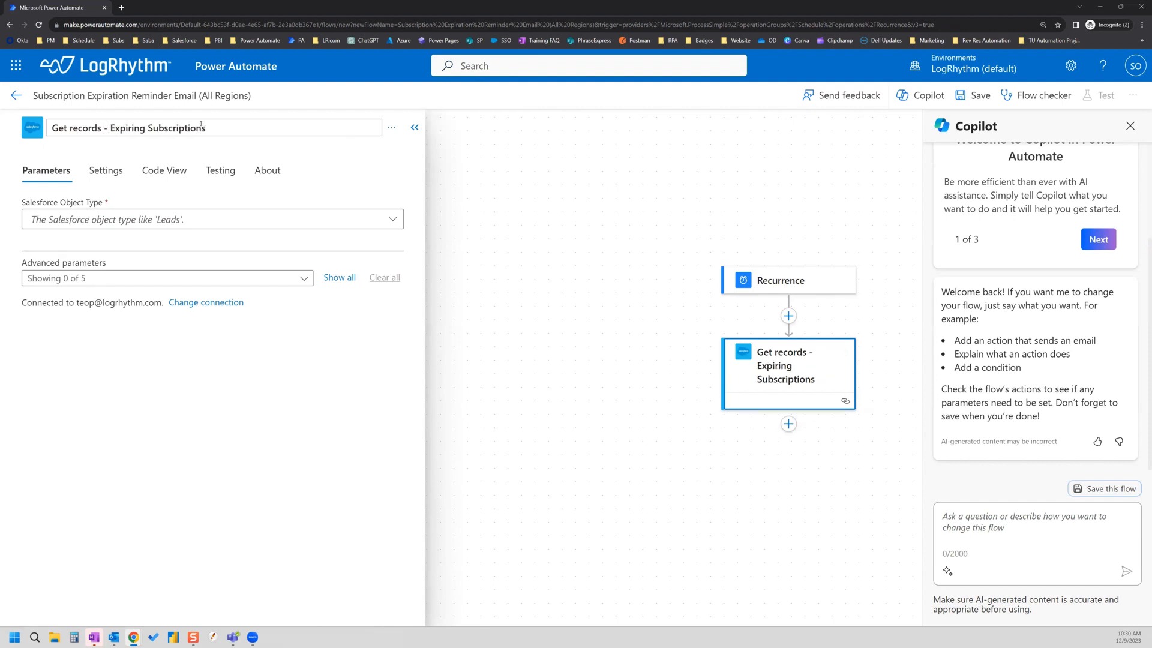
Step: Set the action's Salesforce Object Type to Subscriptions
{"action": "left_click", "coordinate": [246, 221]}
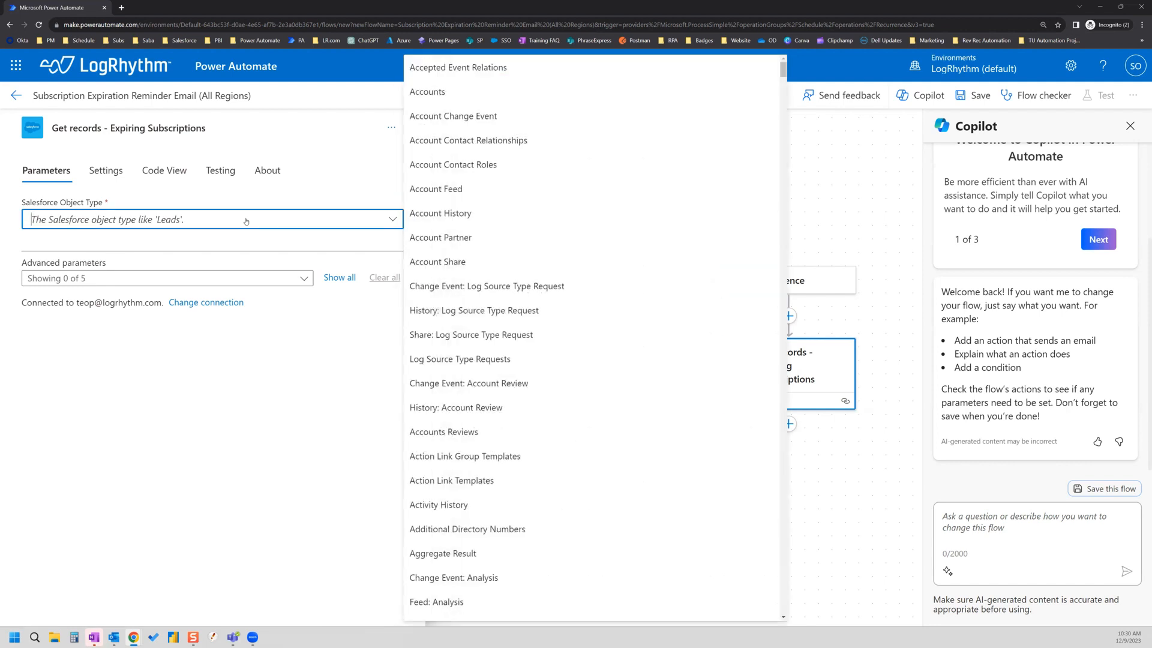
{"action": "type", "text": "subsc"}
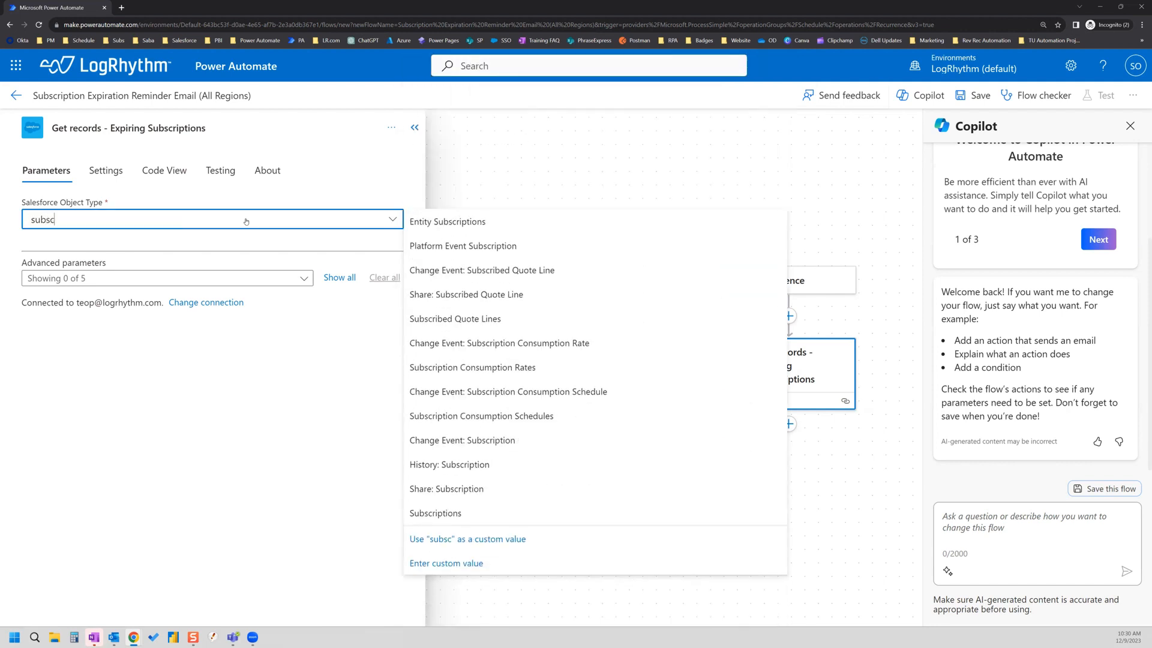
{"action": "type", "text": "riptions"}
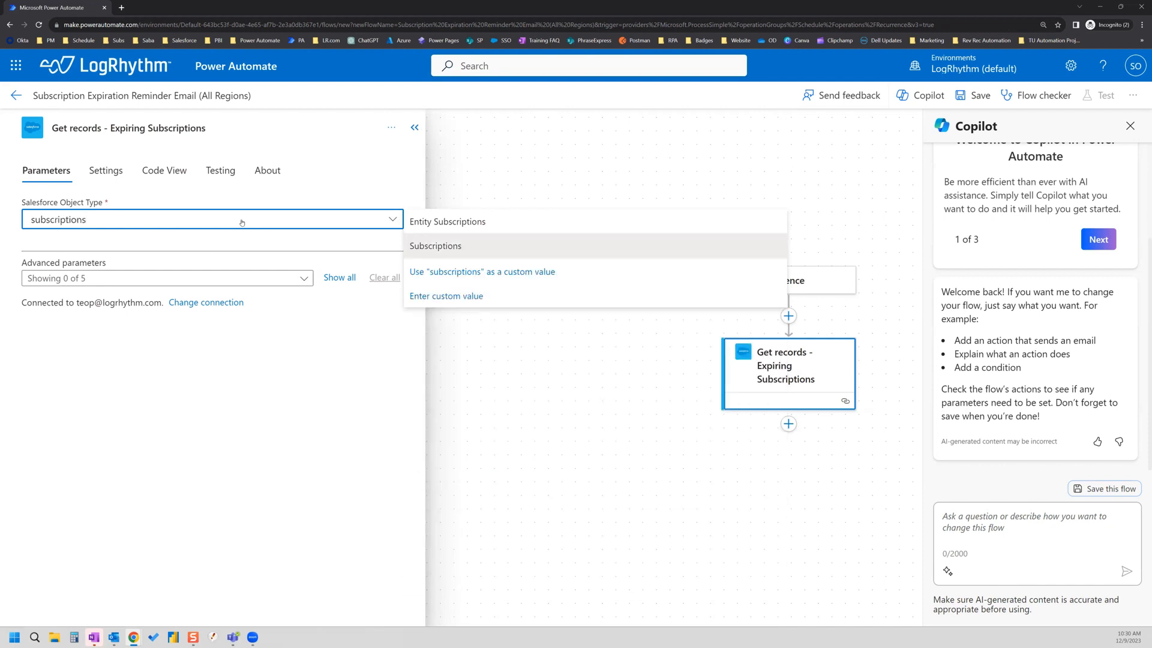
{"action": "left_click", "coordinate": [451, 246]}
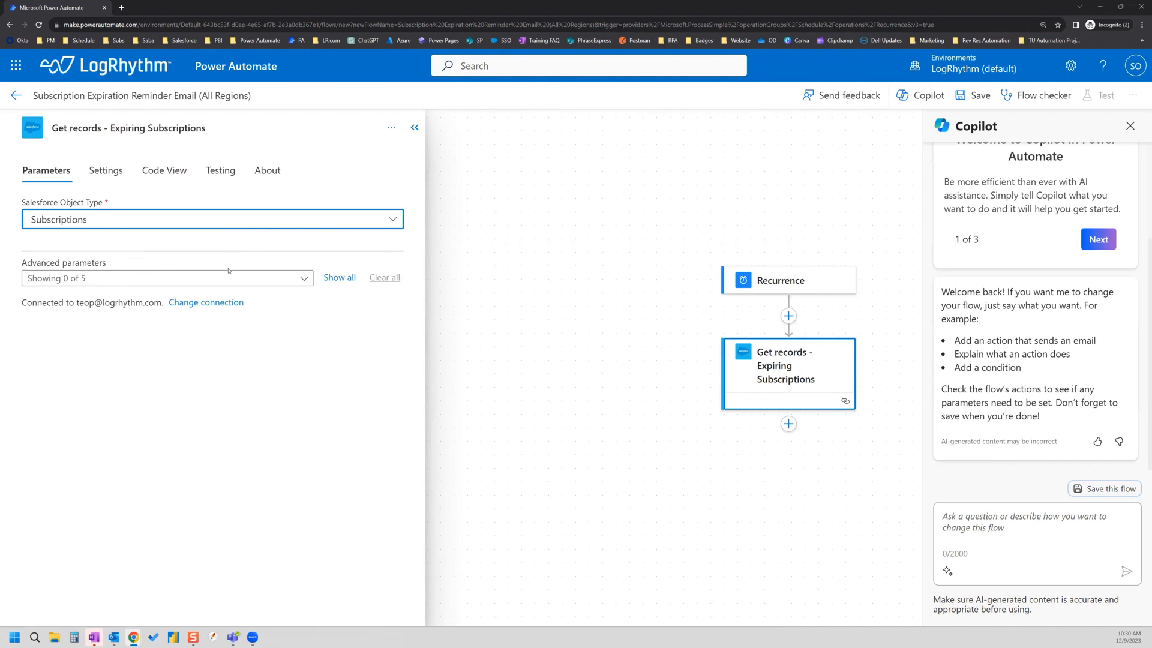
{"action": "left_click", "coordinate": [305, 280]}
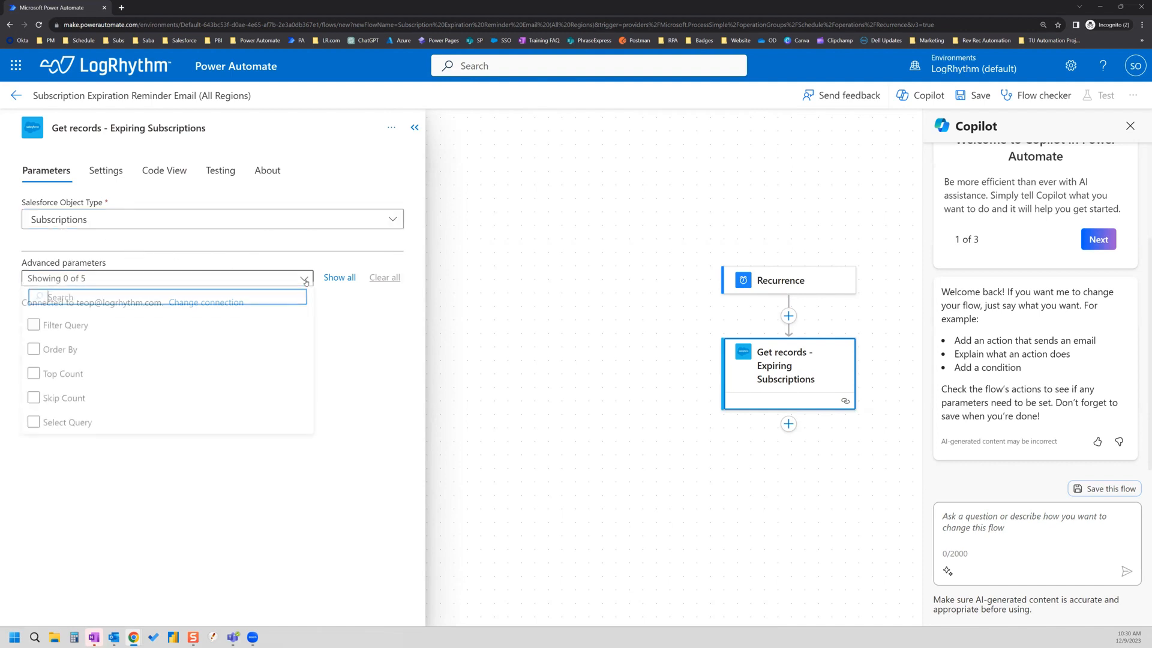
Step: Add the Filter Query advanced parameter and place the cursor in its empty box
{"action": "left_click", "coordinate": [33, 330]}
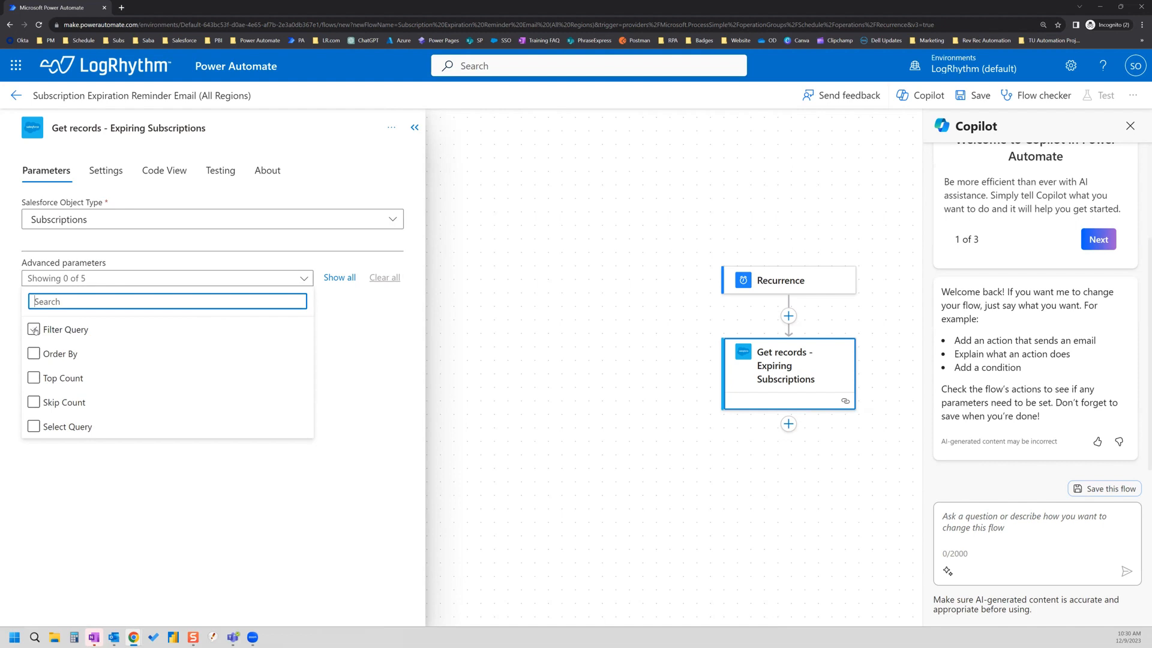
{"action": "left_click", "coordinate": [33, 330]}
{"action": "left_click", "coordinate": [358, 333]}
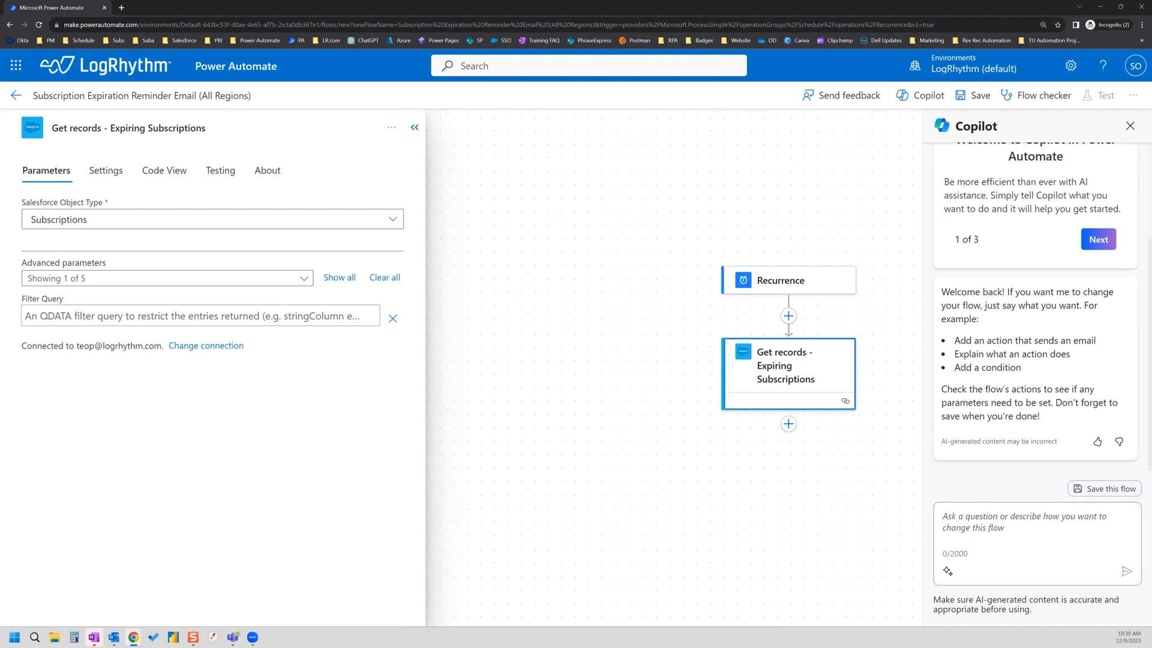
{"action": "left_click", "coordinate": [44, 316]}
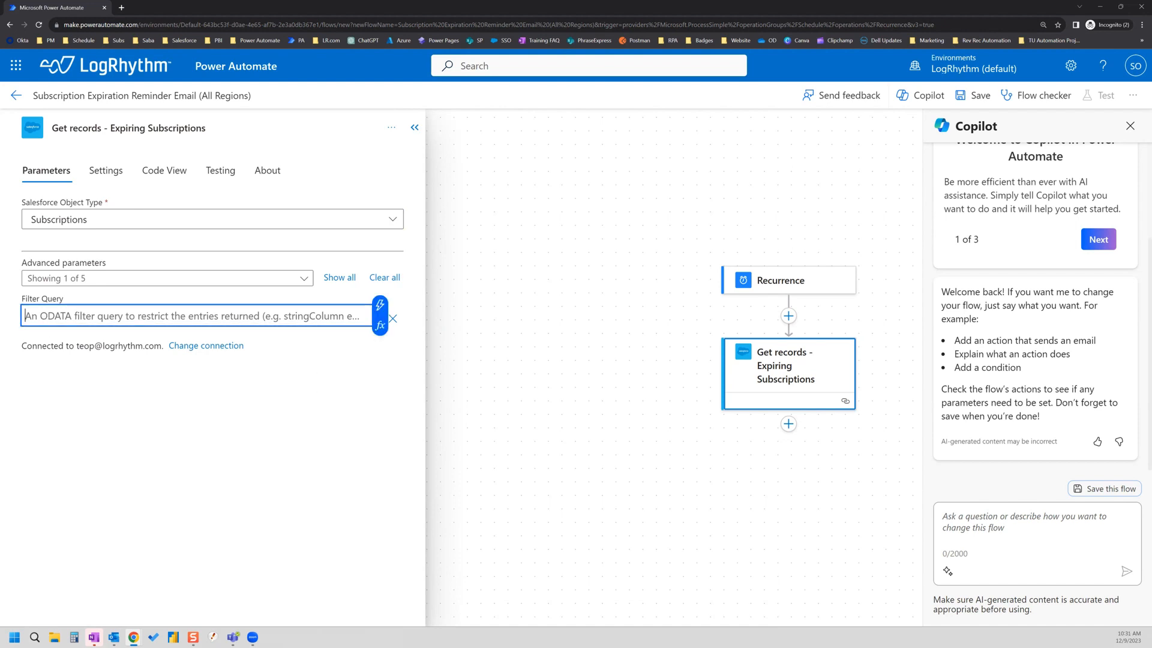
{"action": "key", "text": "alt+Tab"}
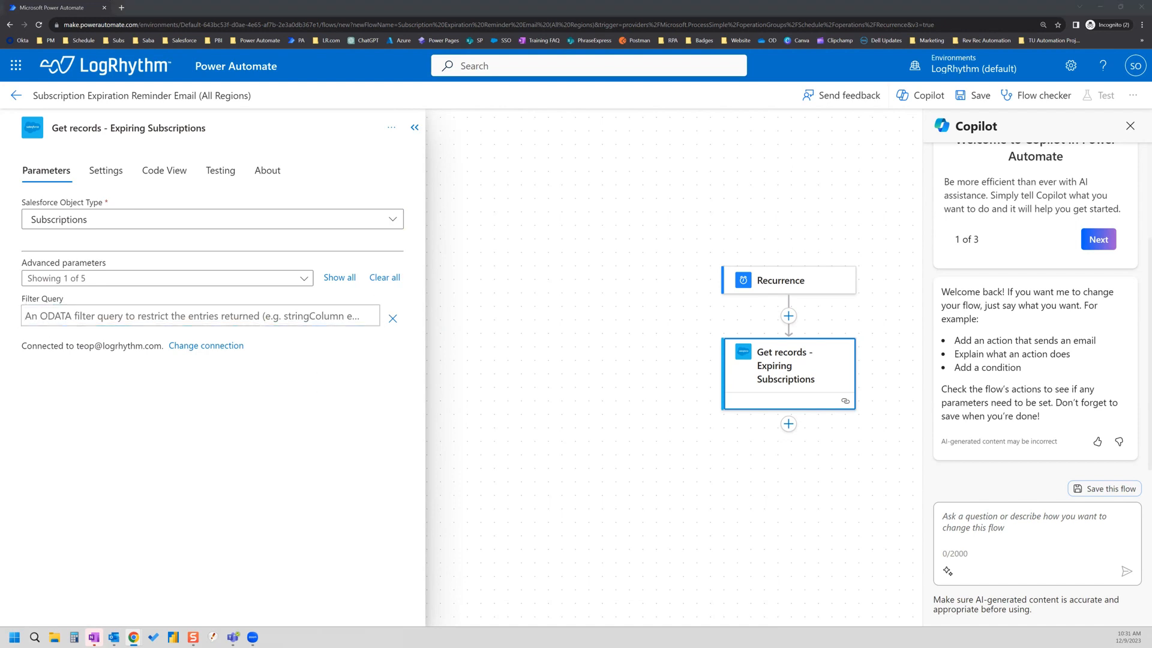
{"action": "left_click", "coordinate": [57, 318]}
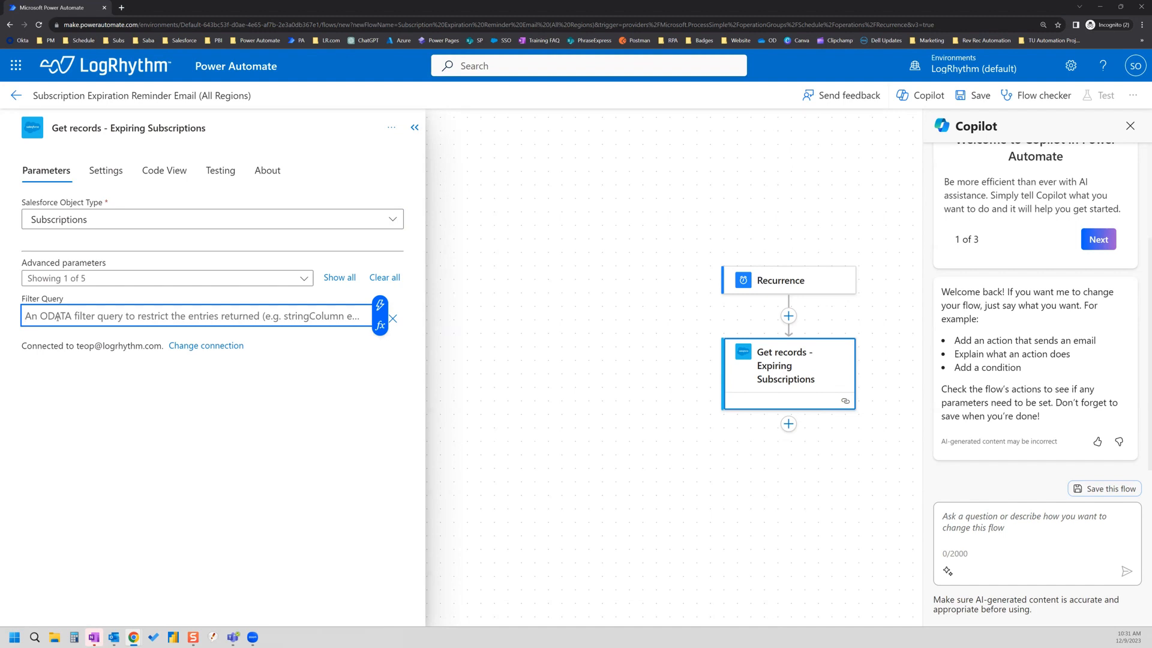
Step: Enter "(Product_Code__c eq 'LR-Training' or" in the Filter Query
{"action": "type", "text": "(P"}
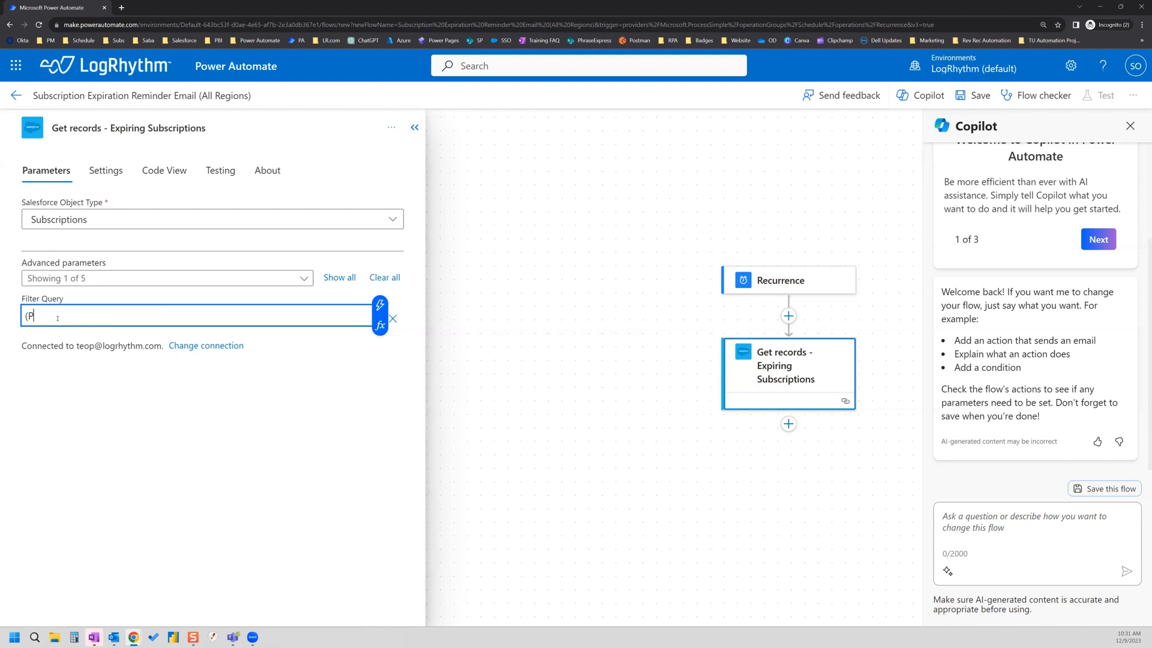
{"action": "type", "text": "roduct_Code__c eq 'LR-Training"}
{"action": "left_click_drag", "start_coordinate": [175, 316], "coordinate": [27, 316]}
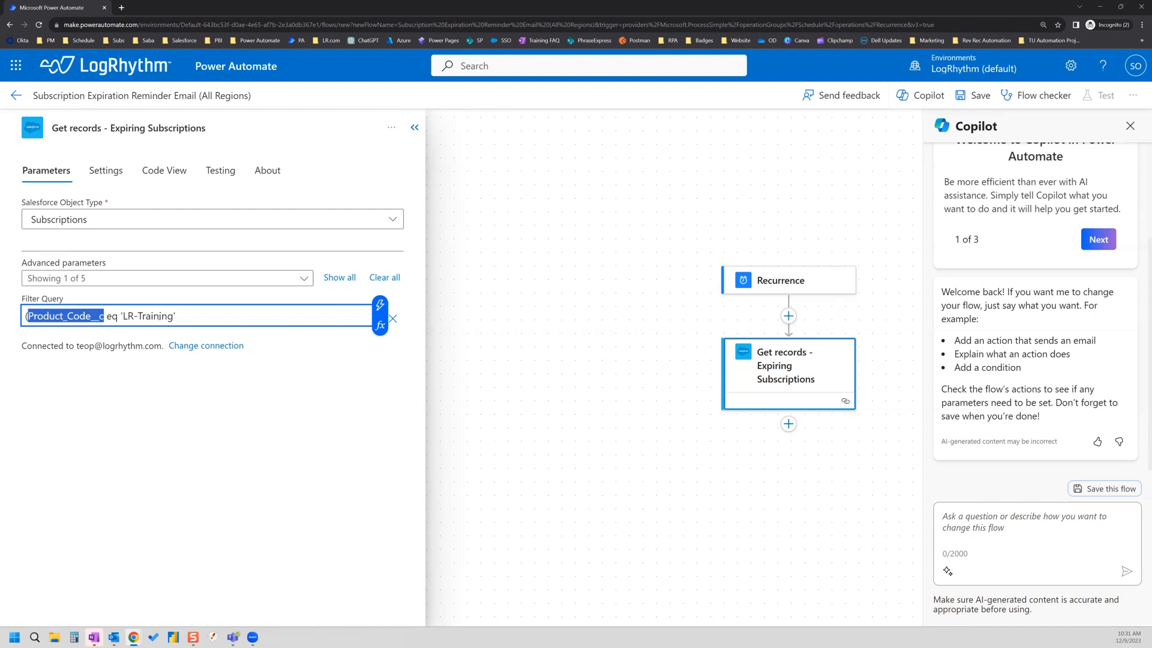
{"action": "left_click", "coordinate": [204, 317]}
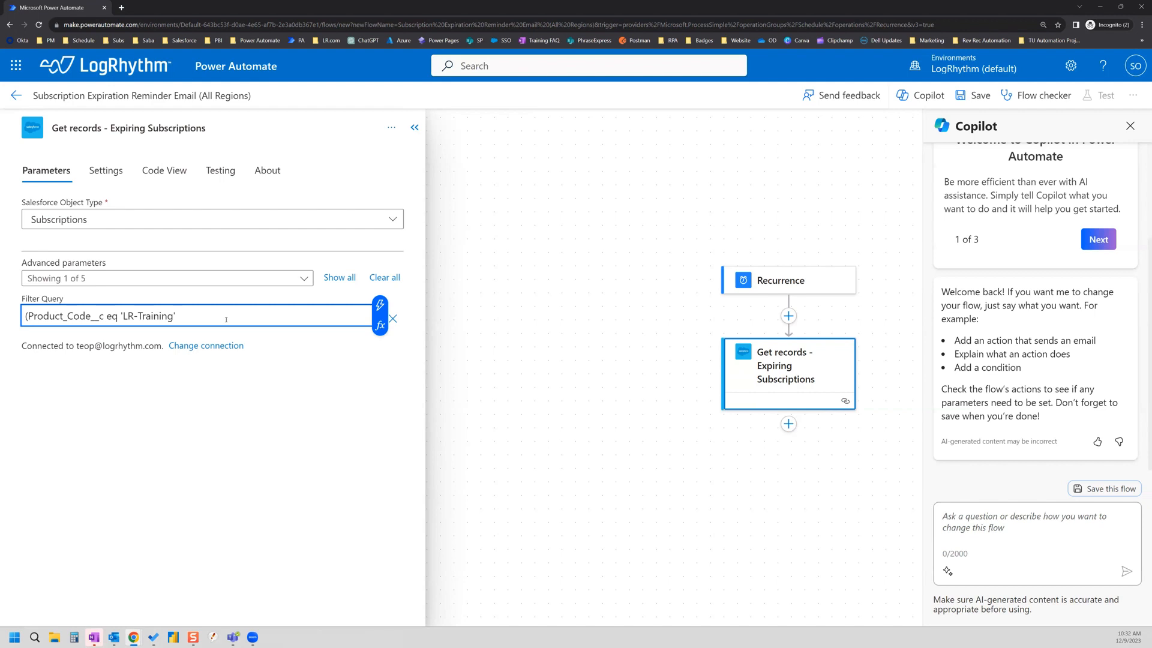
{"action": "type", "text": "or "}
{"action": "type", "text": "Pro"}
{"action": "key", "text": "BackSpace"}
{"action": "key", "text": "BackSpace"}
{"action": "key", "text": "BackSpace"}
Step: Append the second condition "Product_Code__c eq 'LR-Training-R') and" to the filter
{"action": "left_click_drag", "start_coordinate": [104, 315], "coordinate": [27, 315]}
{"action": "key", "text": "ctrl+c"}
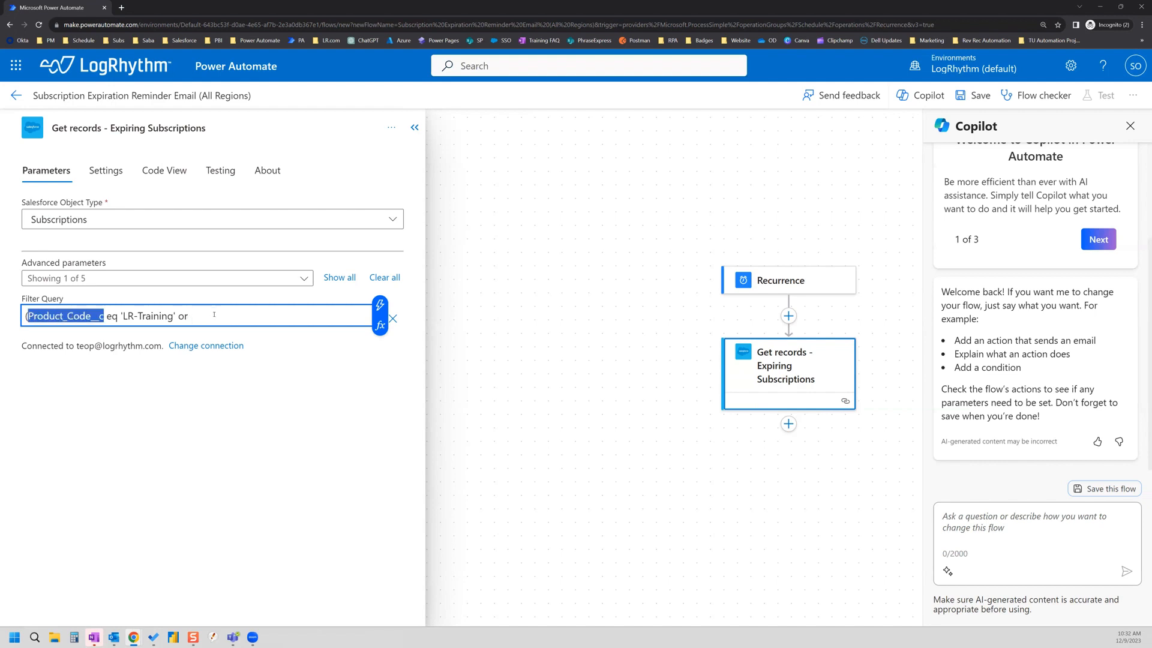
{"action": "left_click", "coordinate": [215, 314]}
{"action": "key", "text": "ctrl+v"}
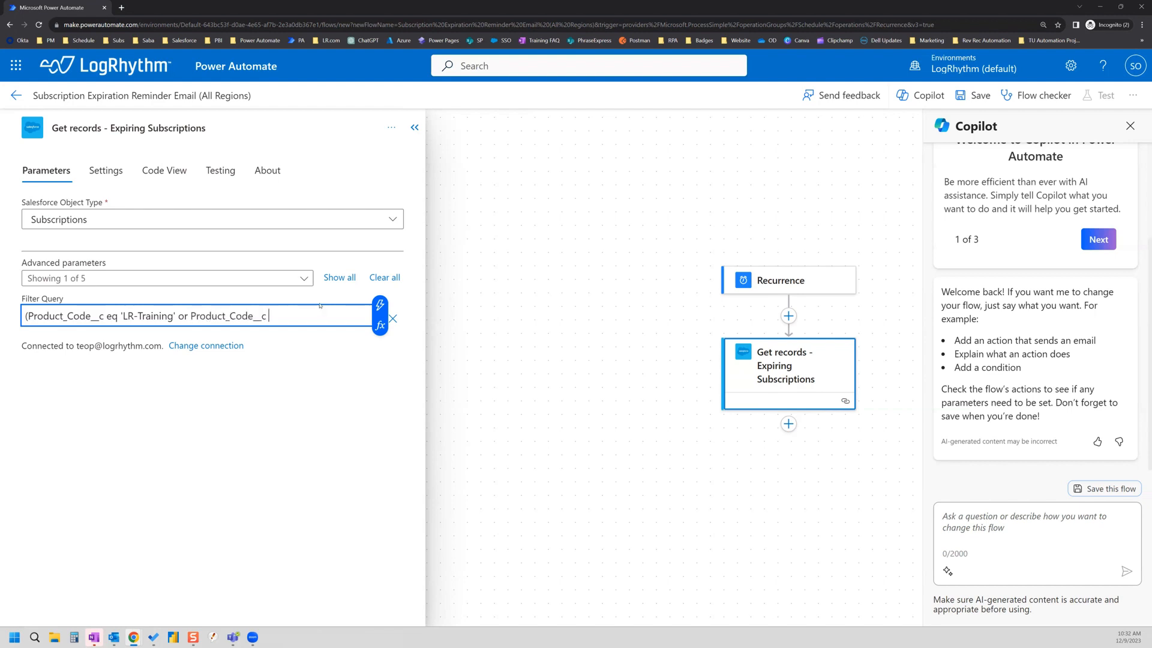
{"action": "type", "text": "eq 'LR-Training-R') and"}
Step: Continue the filter with "SBQQ__SubscriptionEndDate__c gt"
{"action": "key", "text": "alt+Tab"}
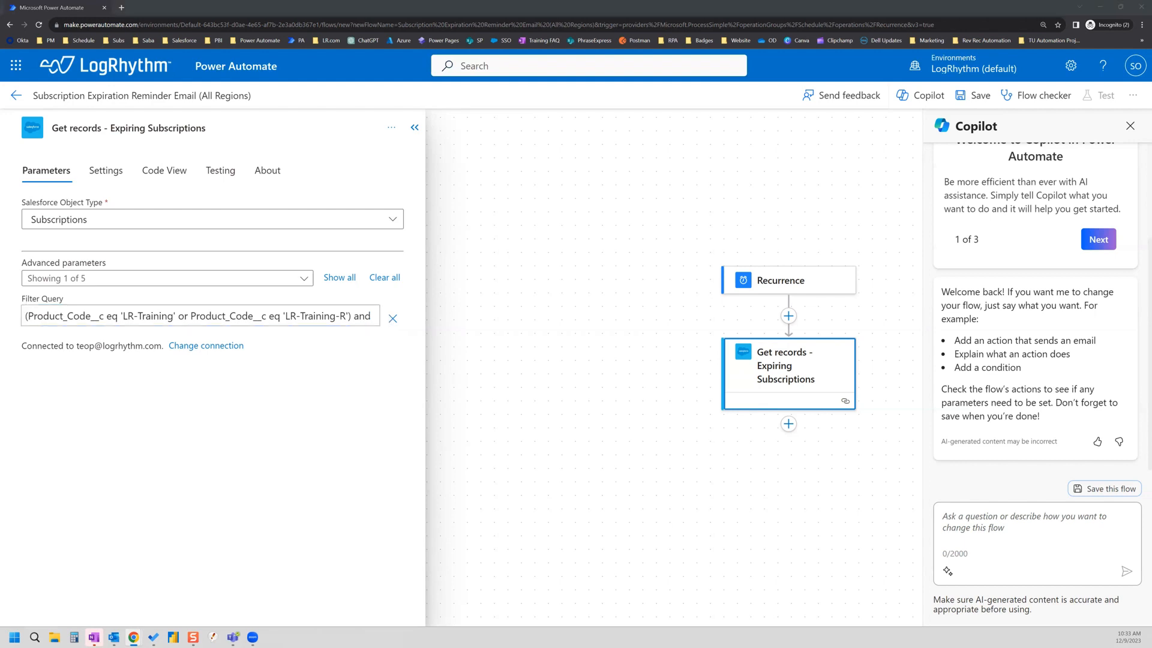
{"action": "left_click", "coordinate": [370, 315]}
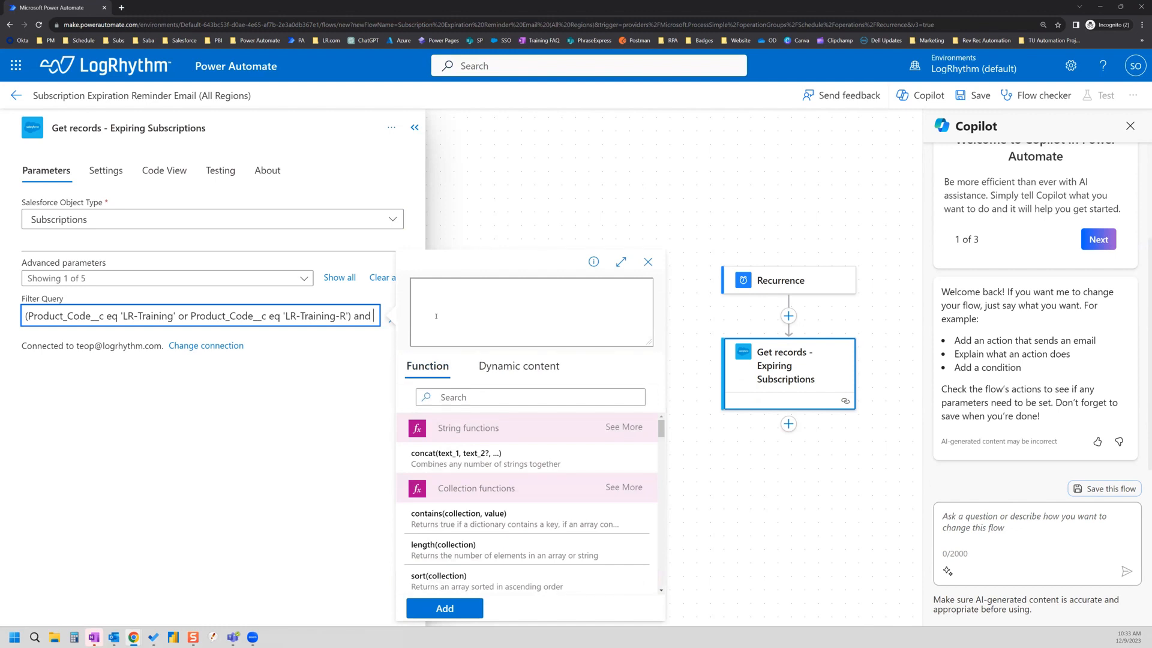
{"action": "type", "text": "SBQQ__SubscriptionEndDate__c"}
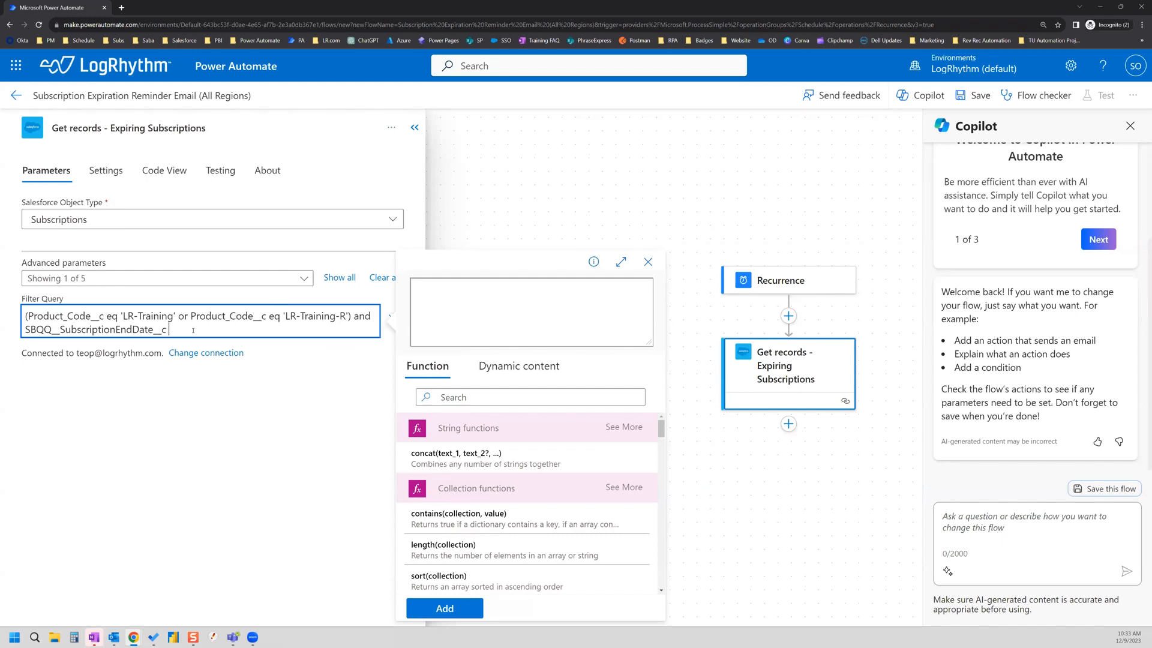
{"action": "type", "text": "e"}
{"action": "key", "text": "BackSpace"}
{"action": "type", "text": "gt"}
Step: Insert the utcNow() expression after gt in the Filter Query
{"action": "left_click", "coordinate": [460, 399]}
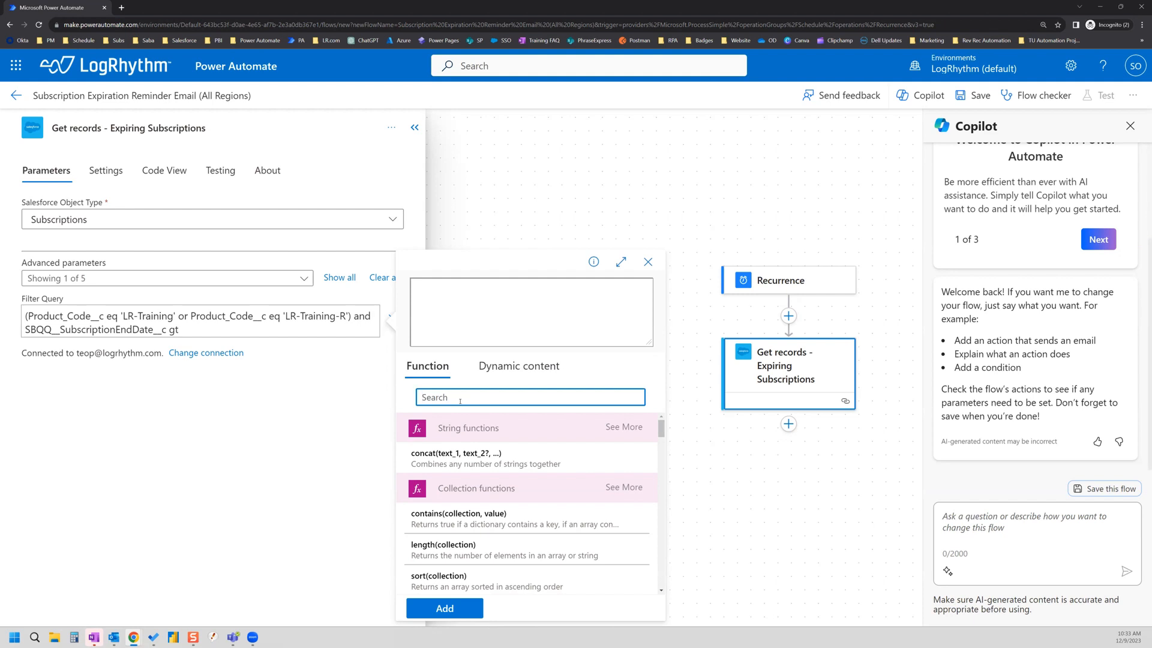
{"action": "type", "text": "utc"}
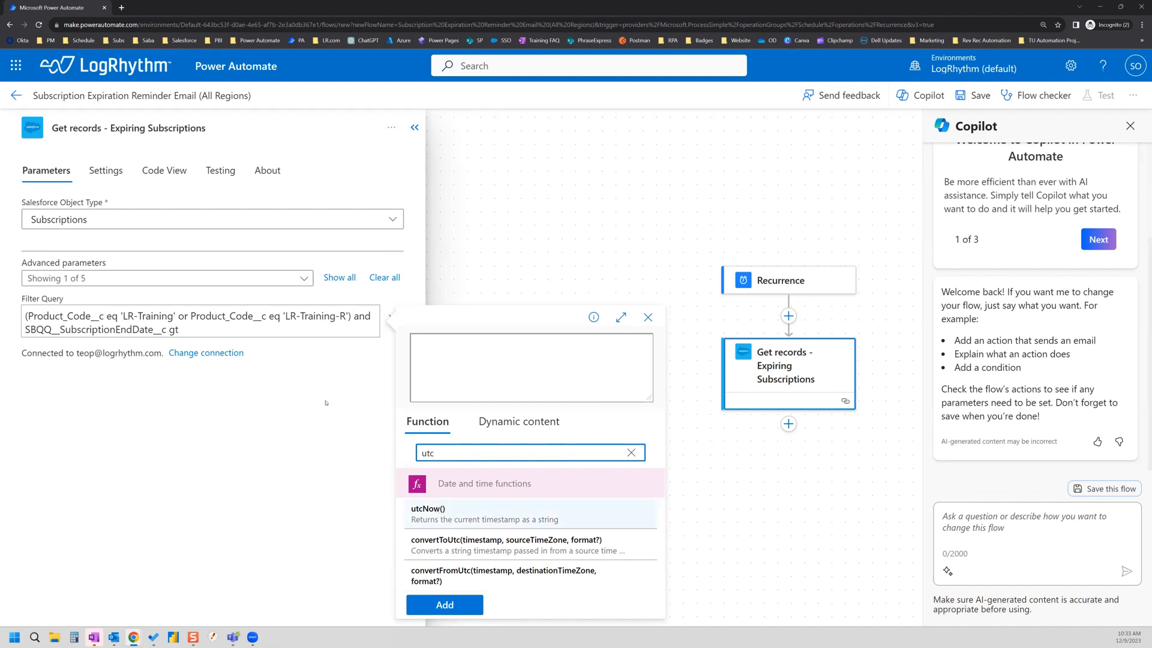
{"action": "left_click", "coordinate": [447, 514]}
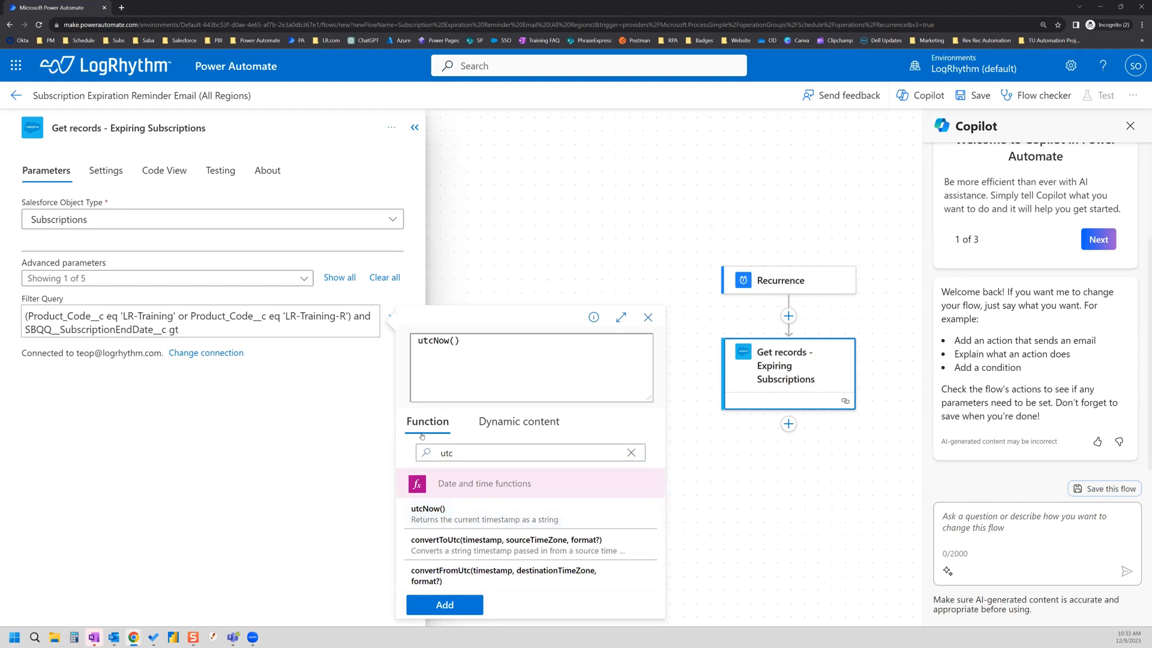
{"action": "left_click", "coordinate": [445, 605]}
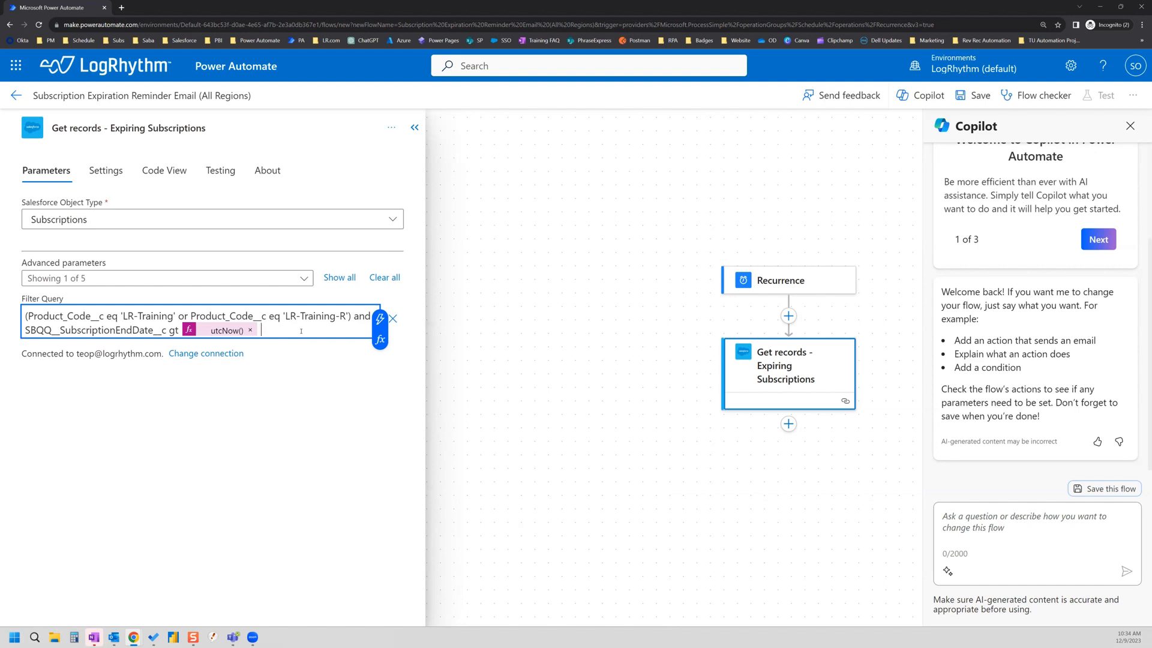
Step: Extend the filter with "and SBQQ__SubscriptionEndDate__c lt"
{"action": "type", "text": "and"}
{"action": "type", "text": "SBQQ__SubscriptionEndDate__c"}
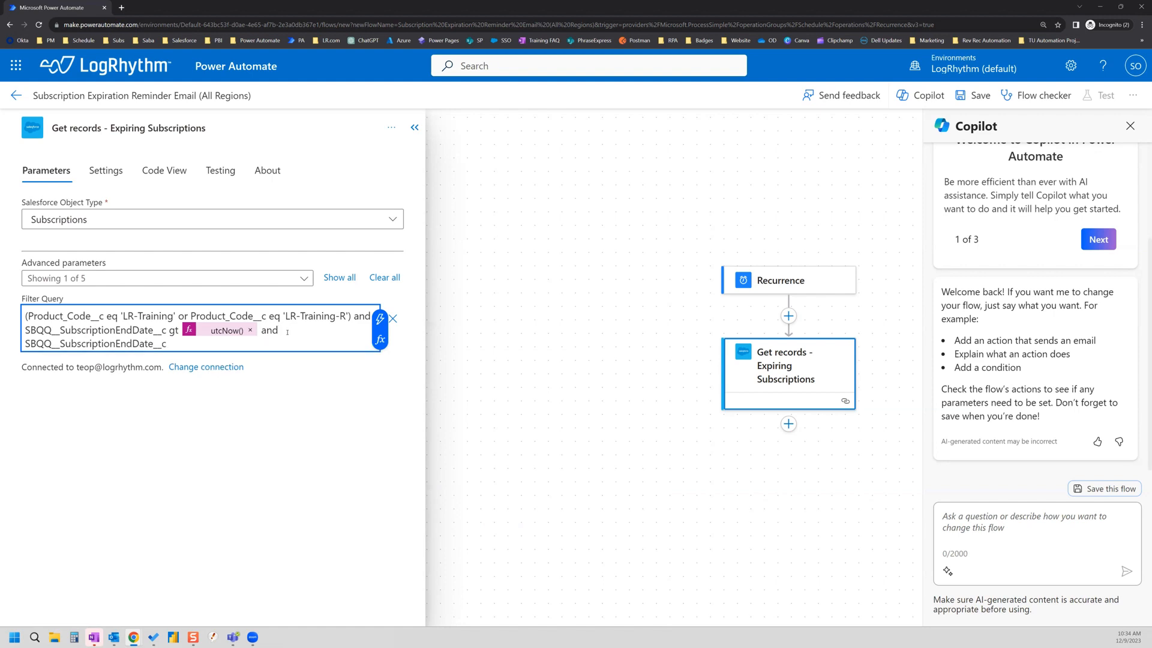
{"action": "type", "text": "lt"}
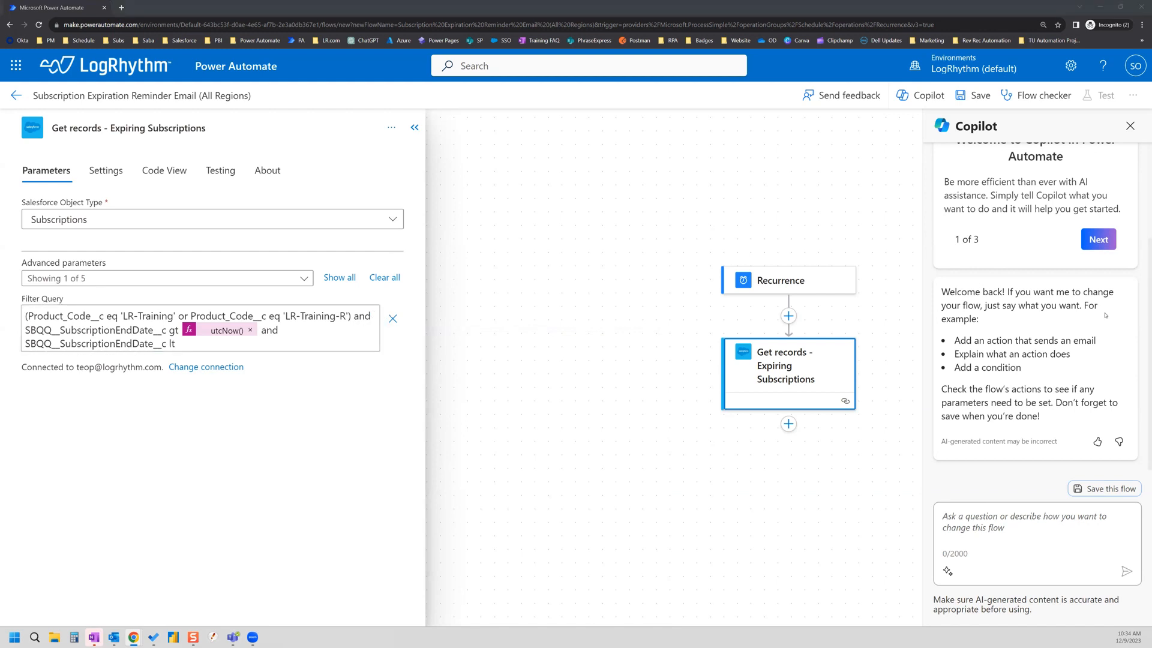
{"action": "left_click", "coordinate": [196, 345]}
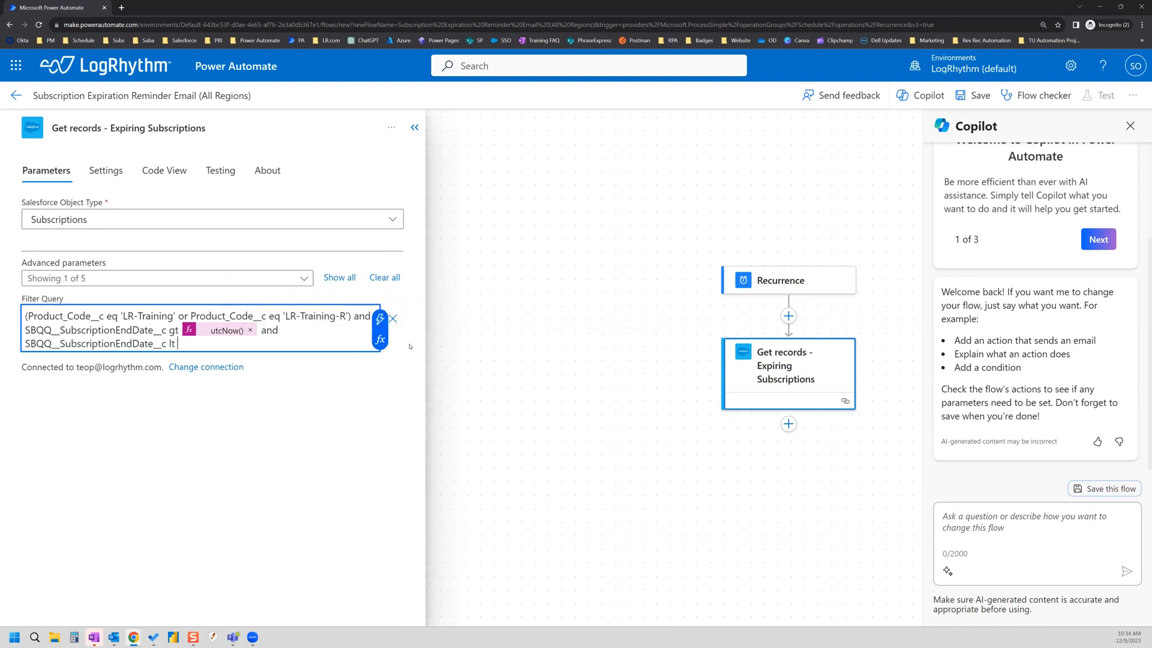
Step: Insert the expression addToTime(utcNow(),3,'Month') after lt in the Filter Query, followed by 'and'
{"action": "left_click", "coordinate": [380, 341]}
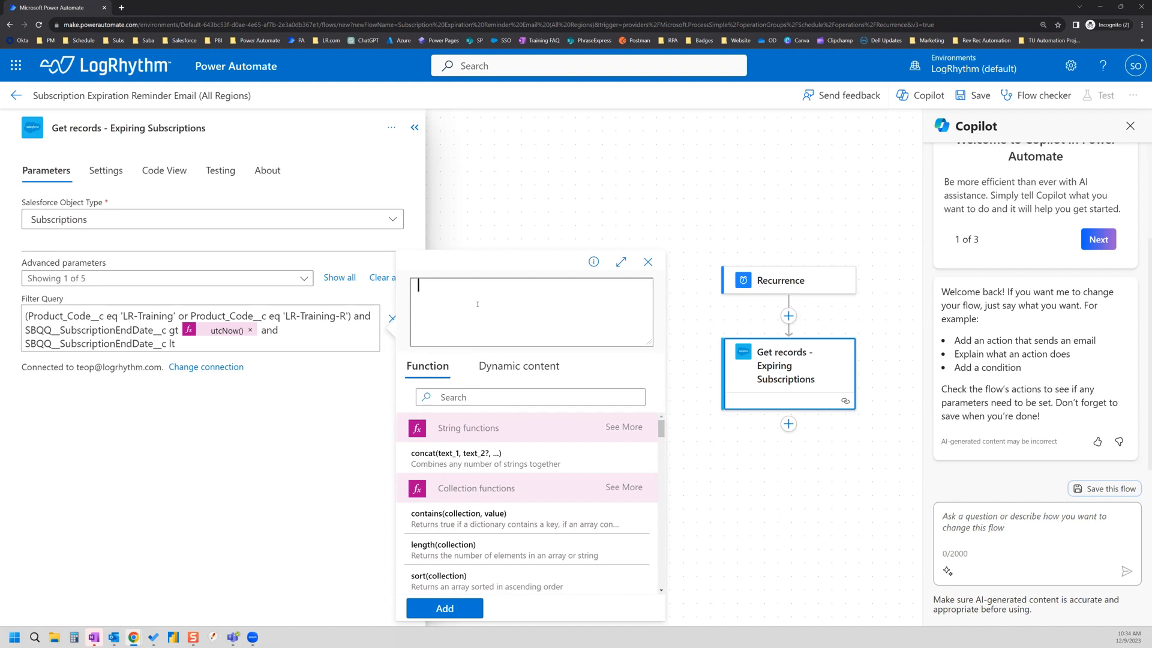
{"action": "type", "text": "add"}
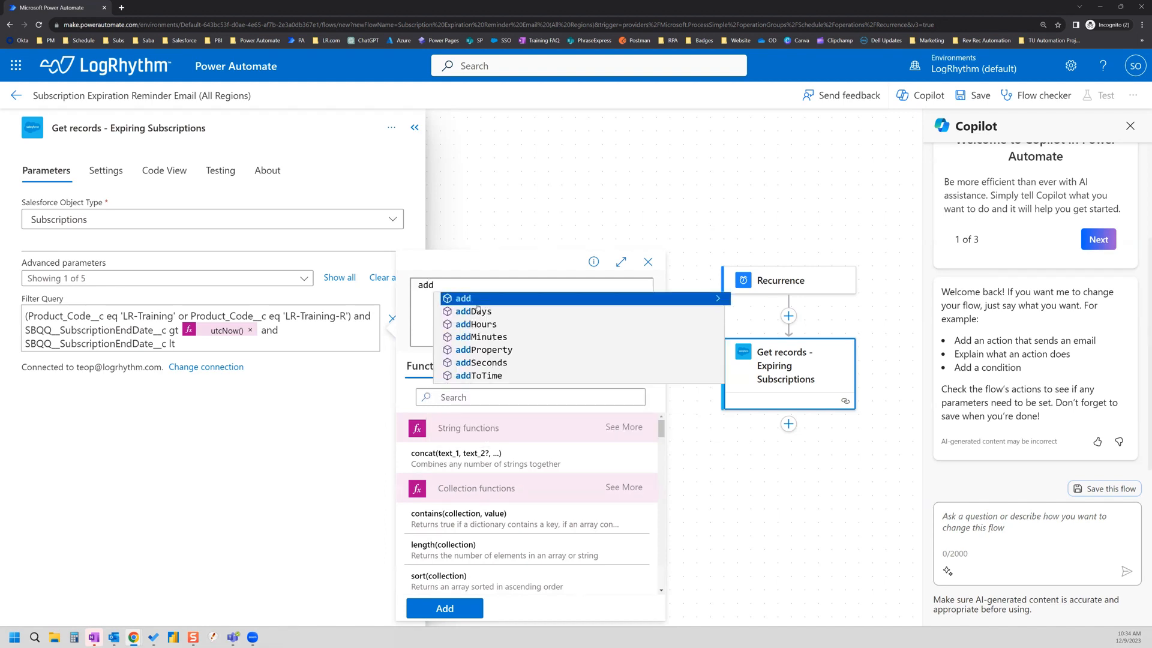
{"action": "type", "text": "ToTime"}
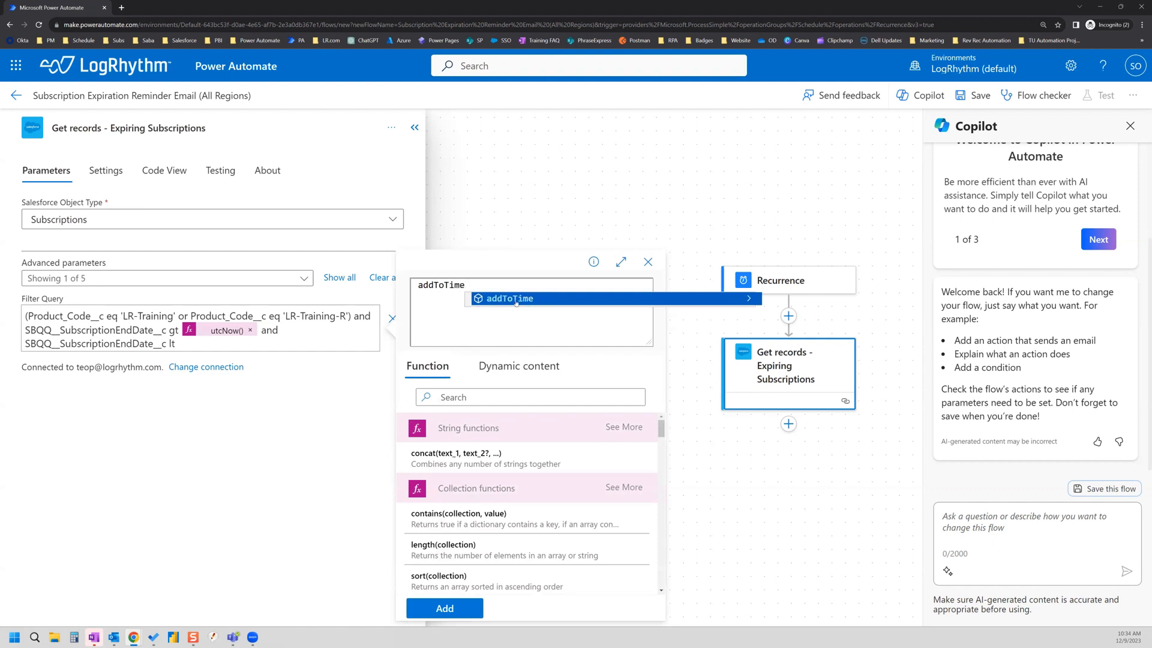
{"action": "left_click", "coordinate": [501, 298]}
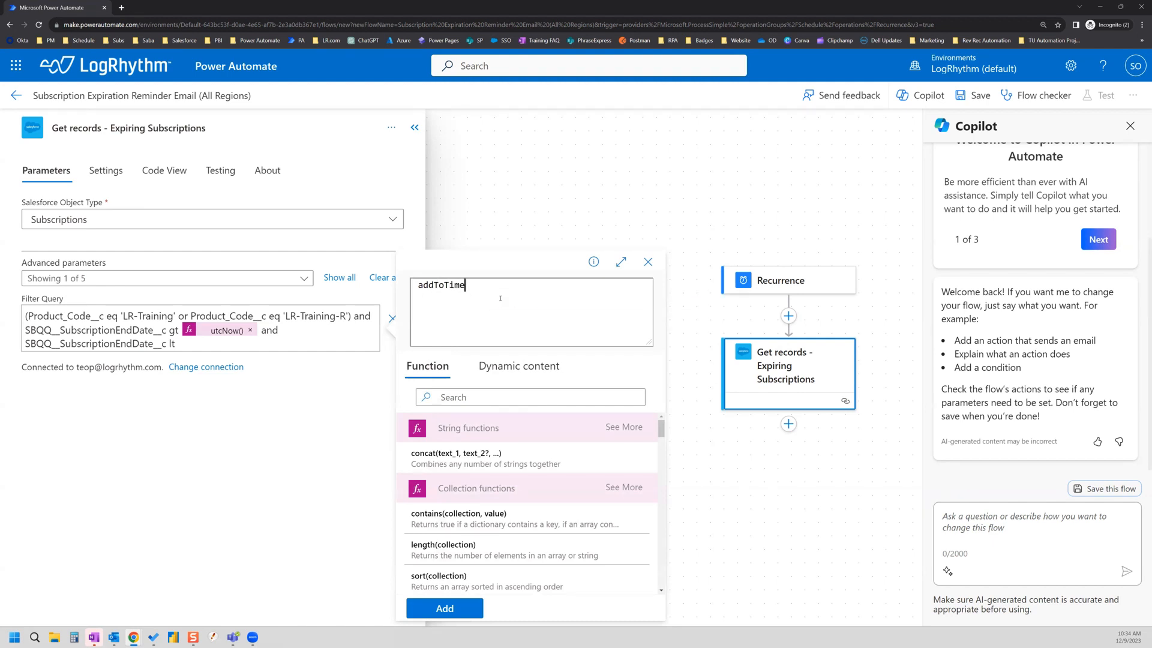
{"action": "type", "text": "("}
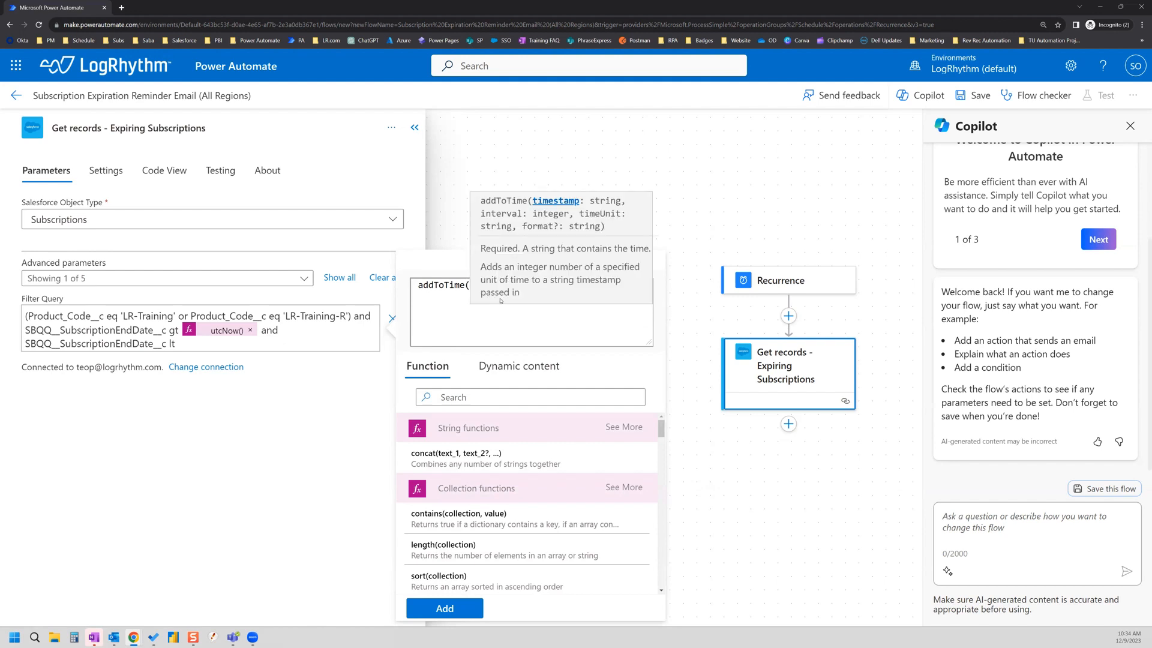
{"action": "type", "text": "utc"}
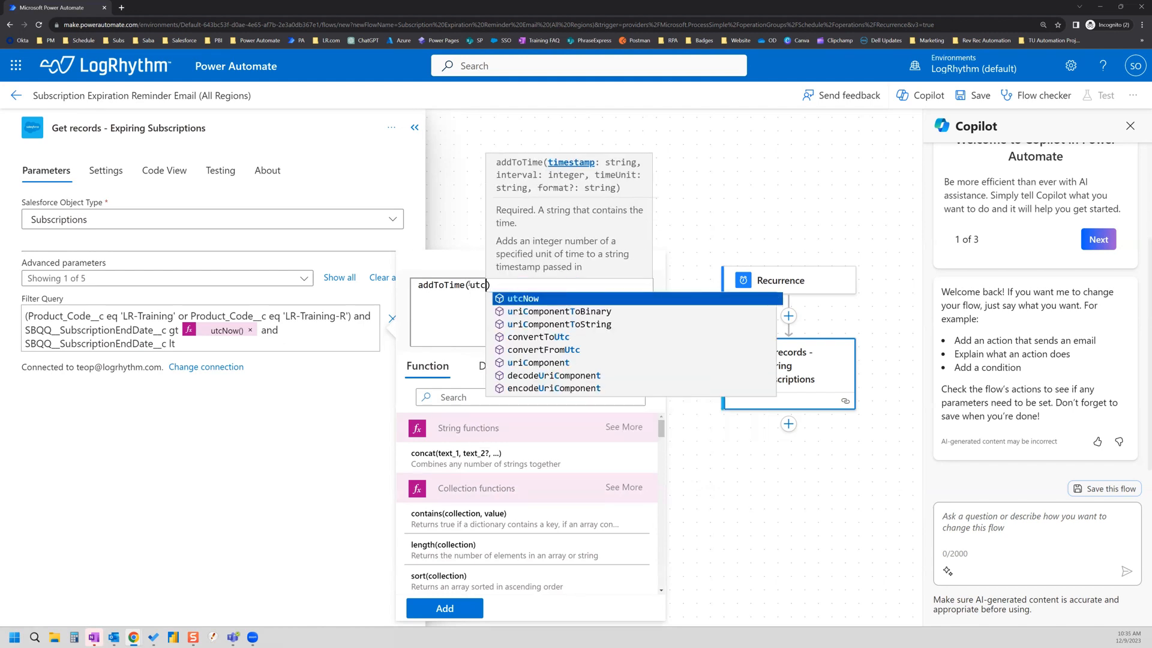
{"action": "left_click", "coordinate": [536, 301]}
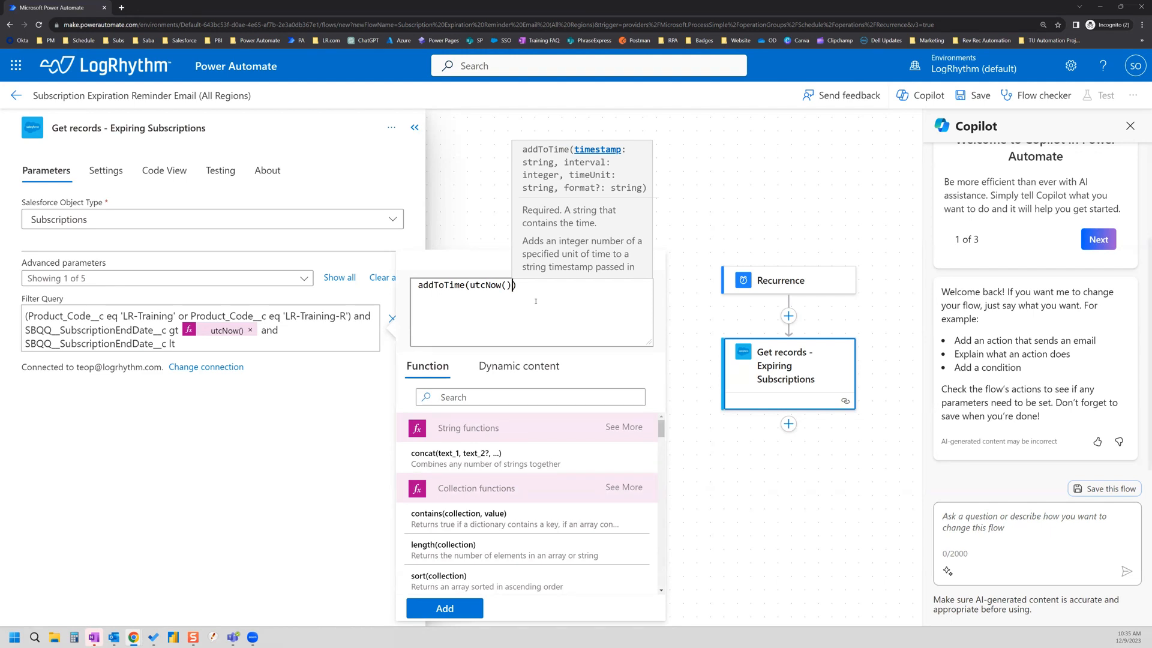
{"action": "type", "text": ","}
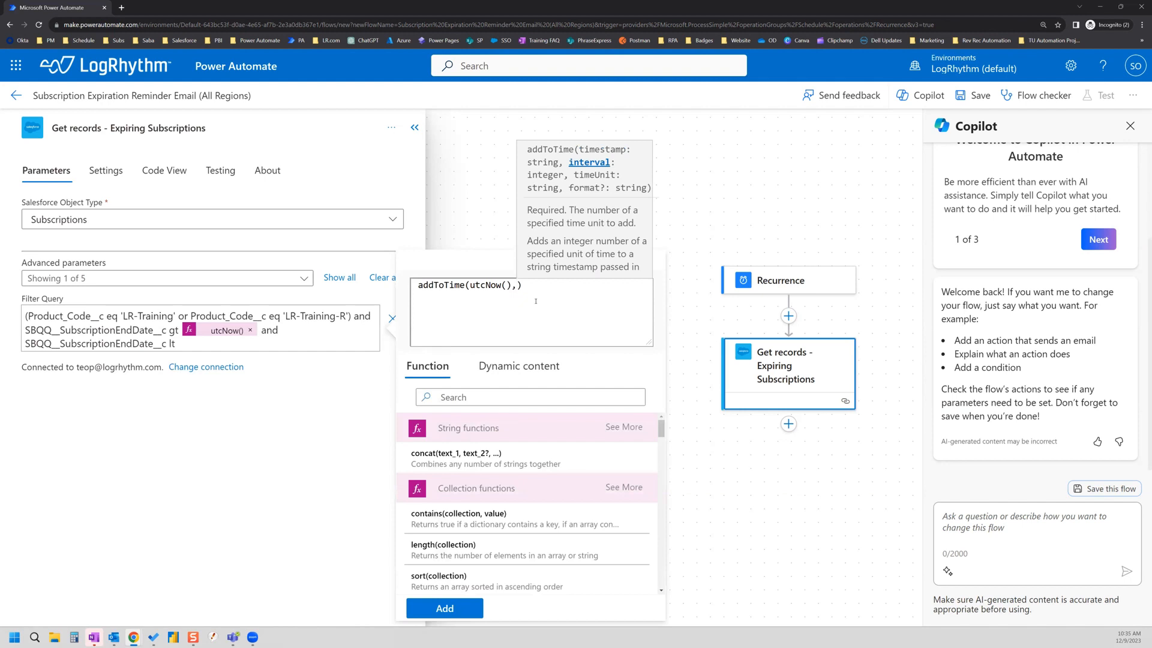
{"action": "type", "text": "3"}
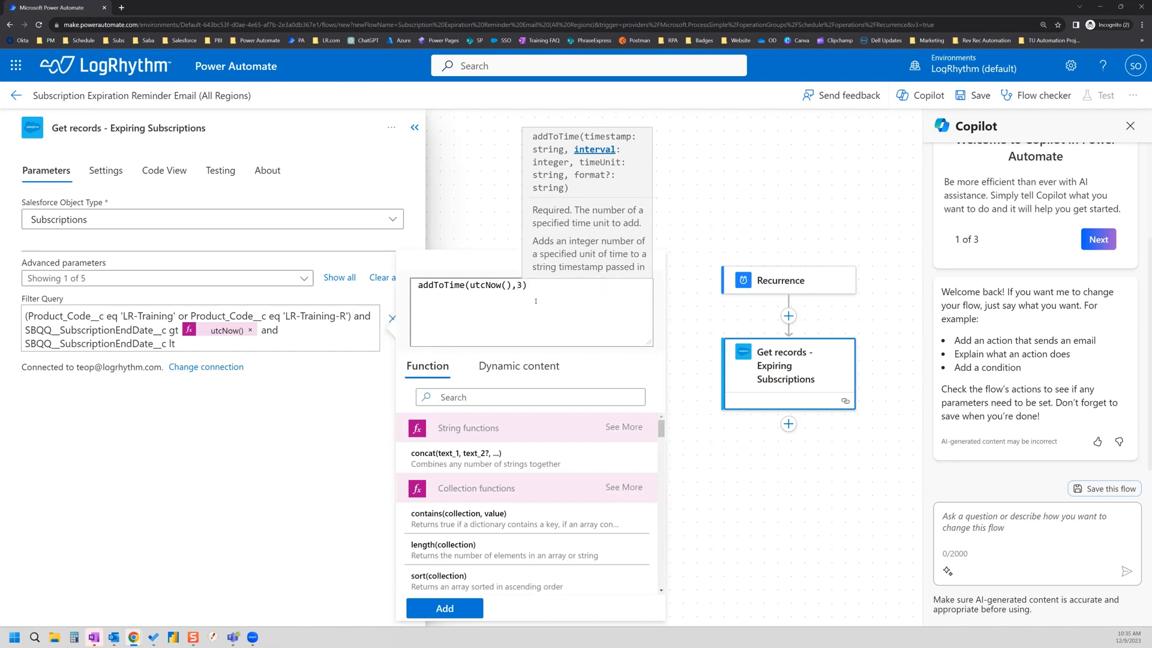
{"action": "type", "text": ","}
{"action": "type", "text": "'Mon"}
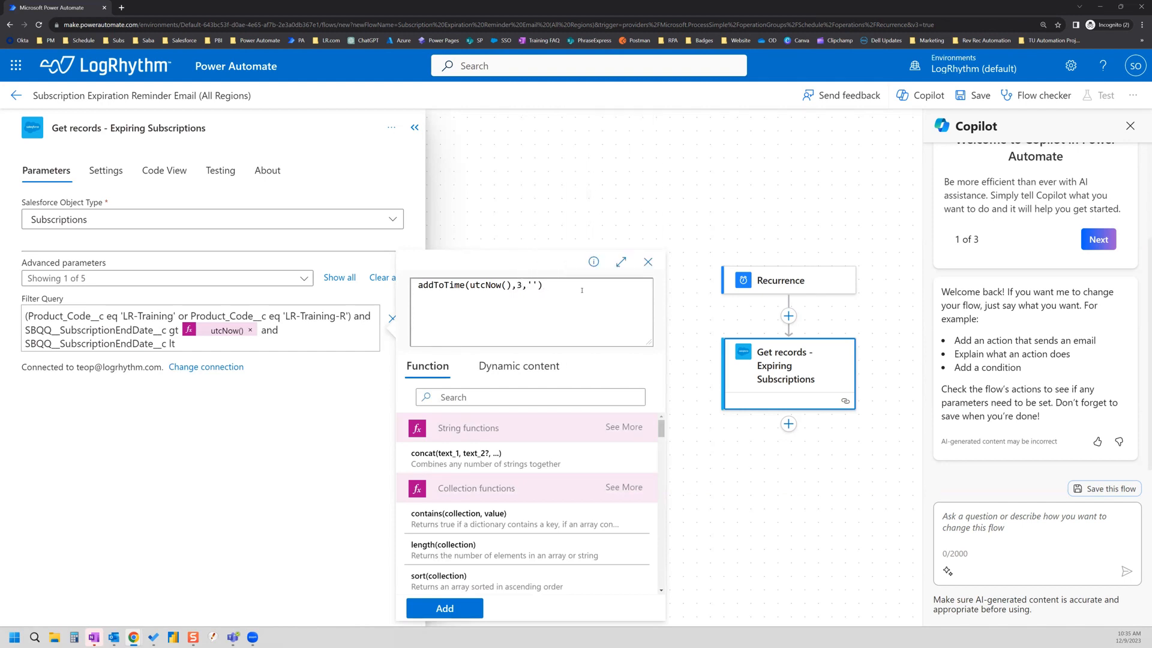
{"action": "type", "text": "th"}
{"action": "left_click", "coordinate": [450, 608]}
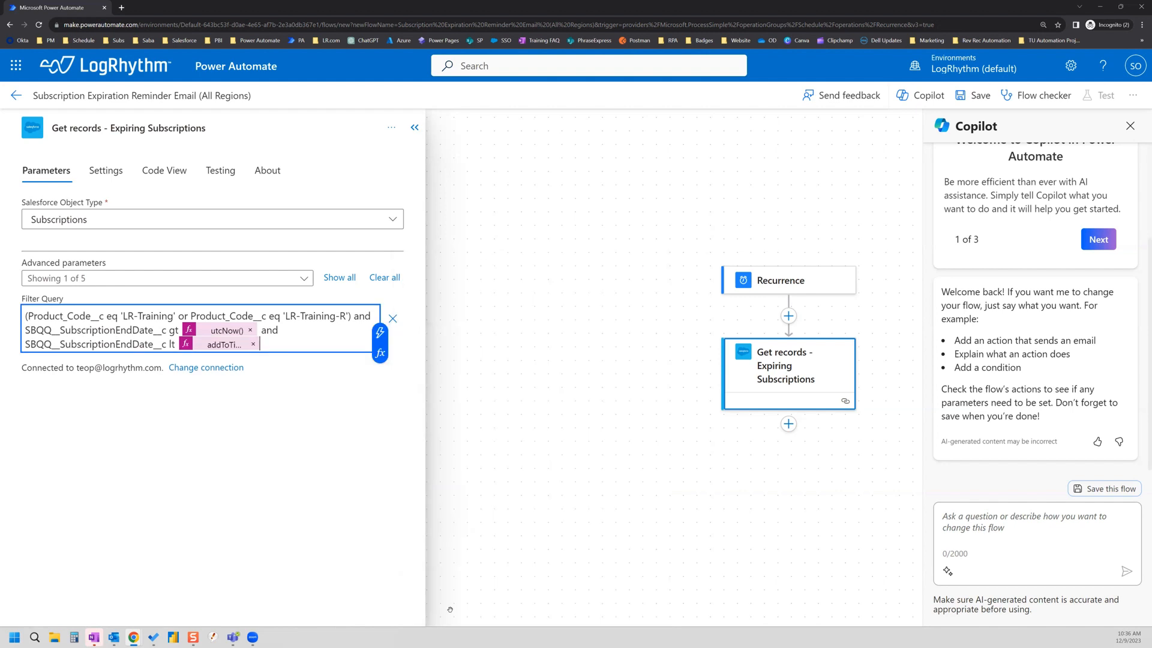
{"action": "left_click", "coordinate": [226, 346]}
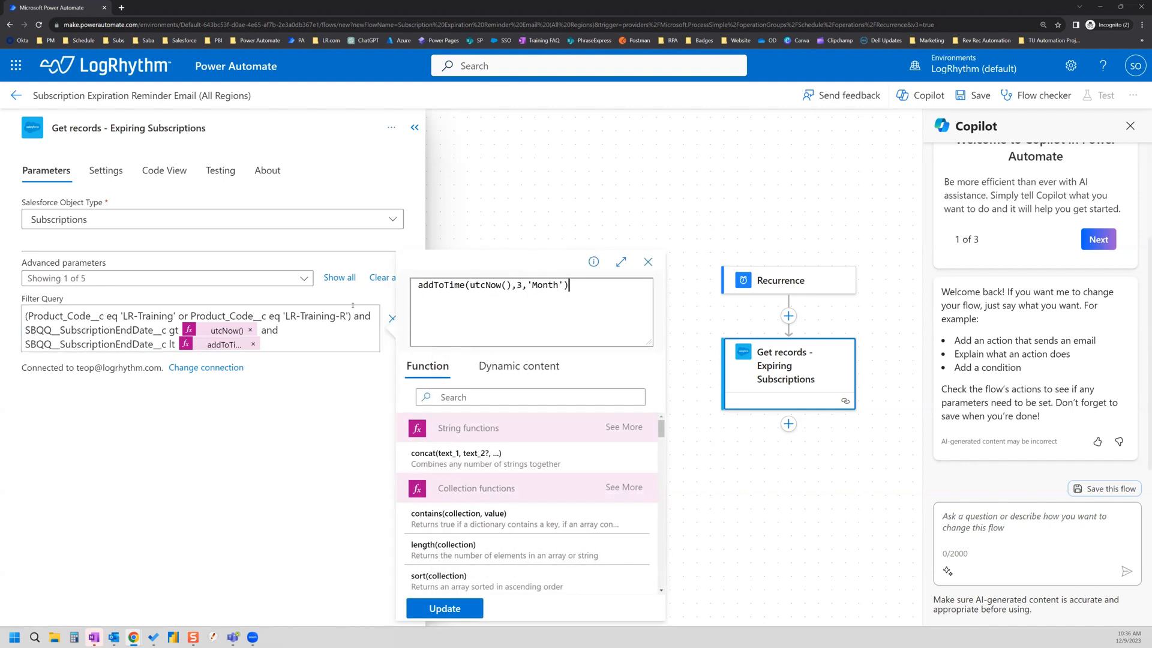
{"action": "left_click", "coordinate": [300, 345]}
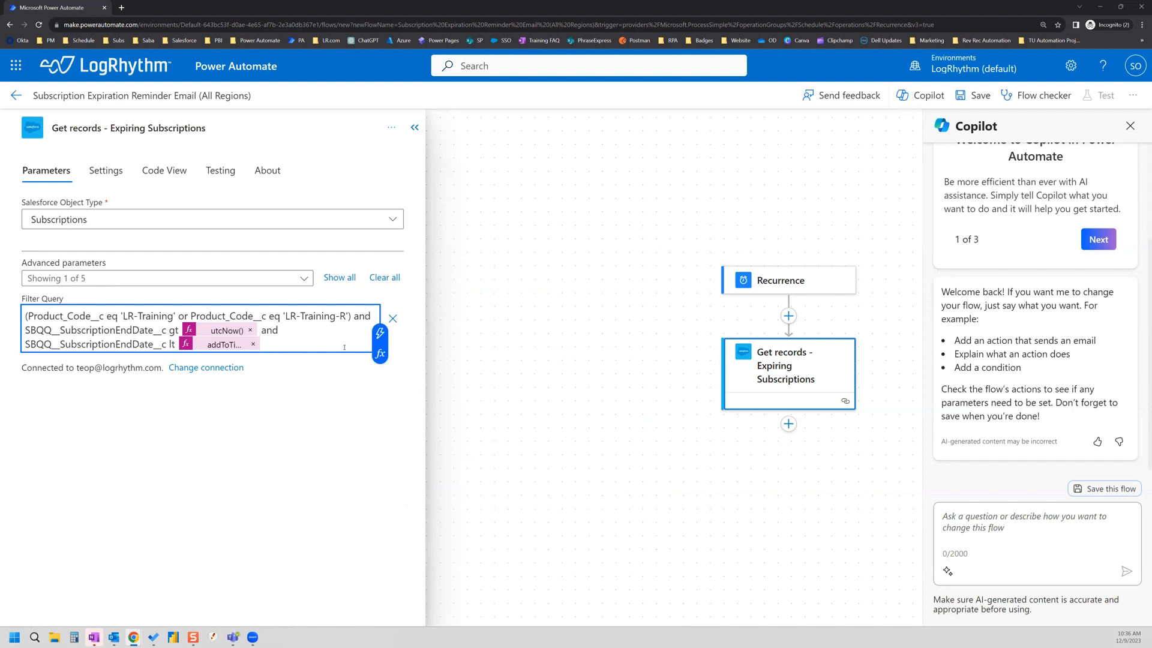
{"action": "type", "text": "and"}
Step: Append 'Do_Not_Send_Training_Reminders__c eq false' to the Filter Query and collapse the step's parameters
{"action": "key", "text": "alt+Tab"}
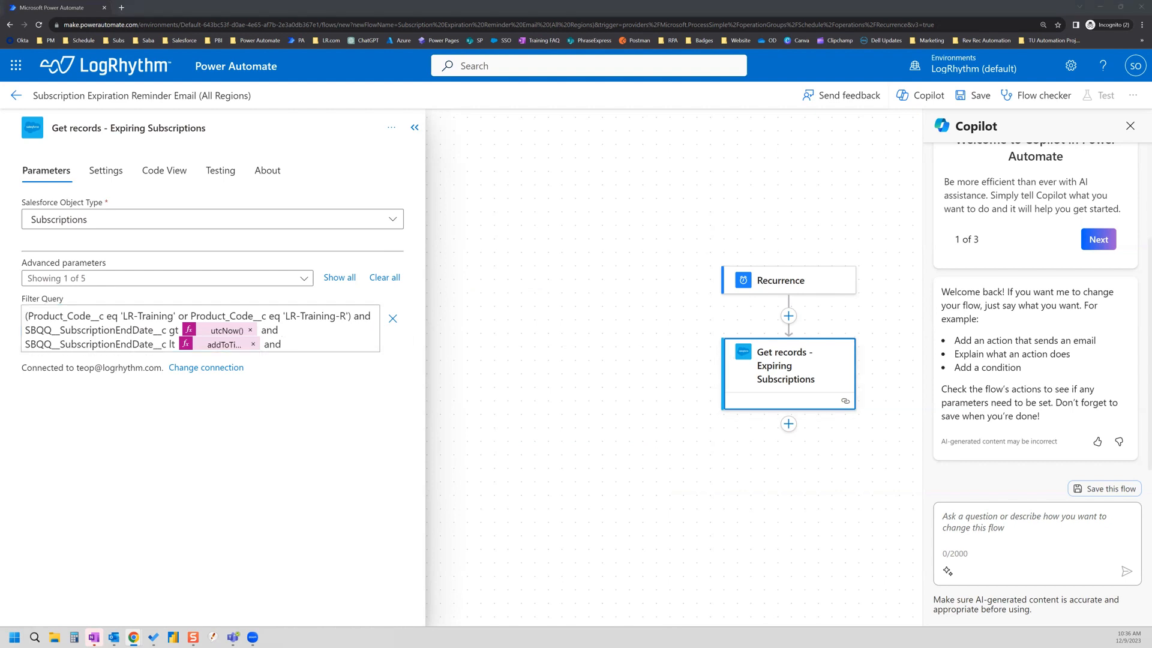
{"action": "left_click", "coordinate": [306, 349]}
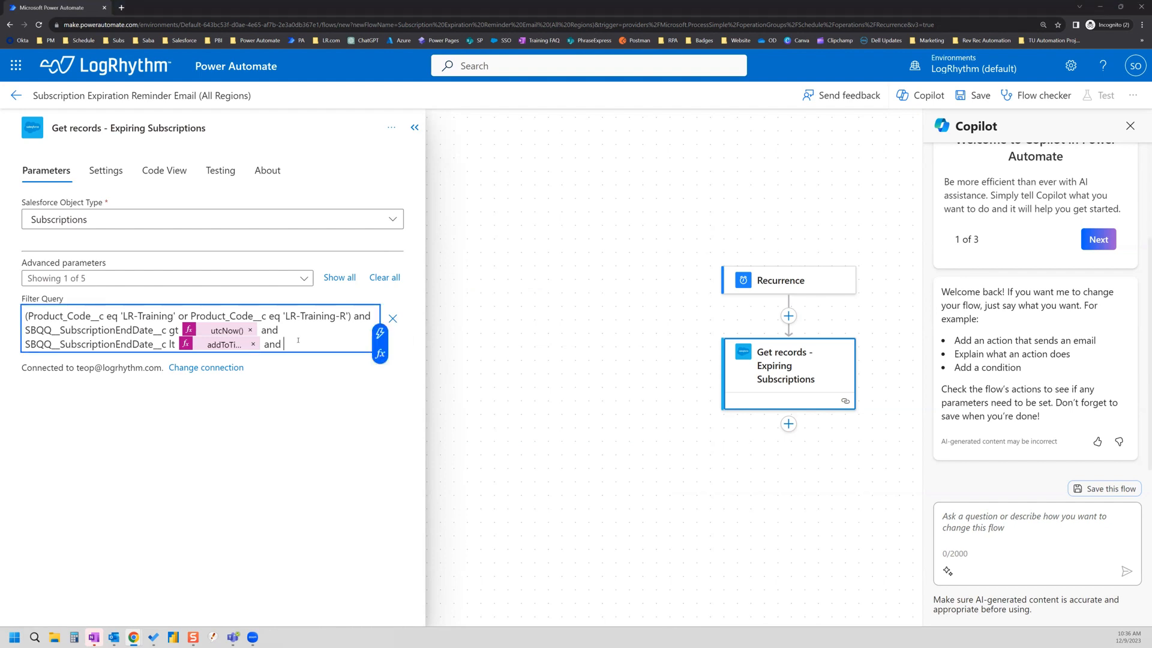
{"action": "type", "text": "Do_Not_Send_Training_Reminders__c"}
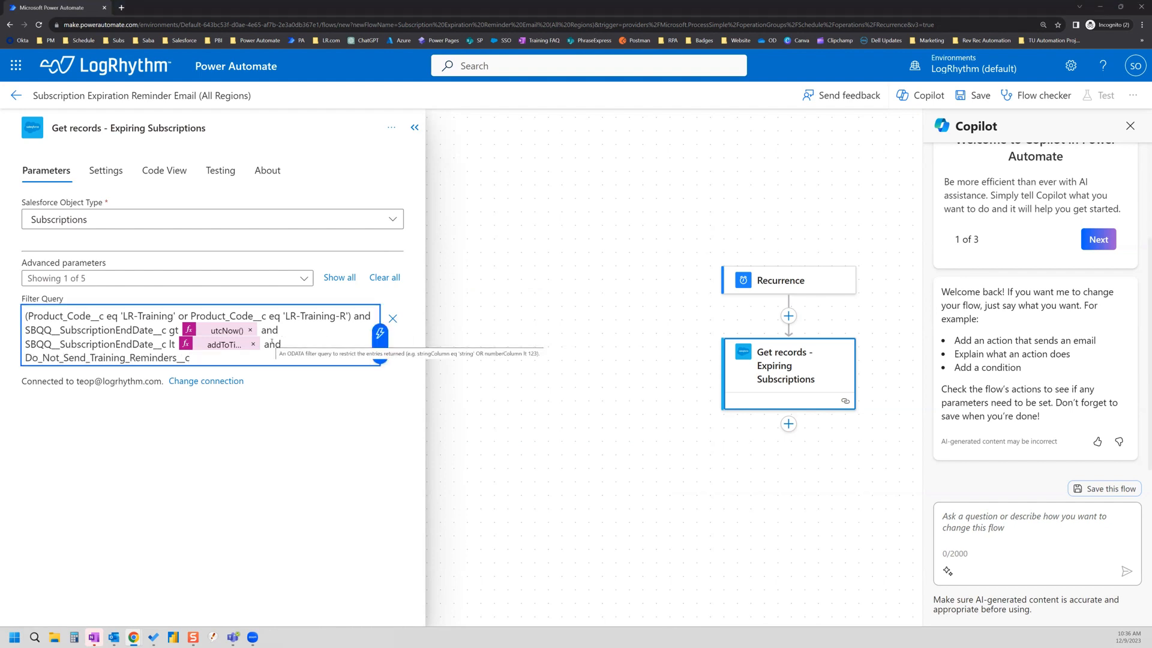
{"action": "type", "text": "e"}
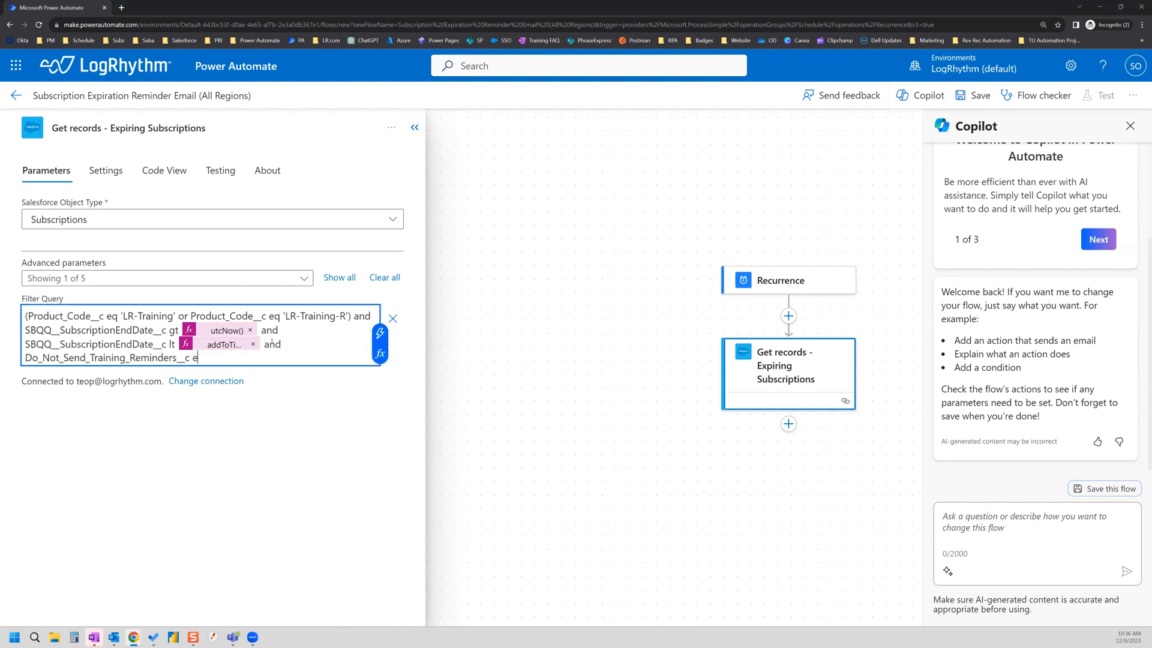
{"action": "type", "text": "q false"}
{"action": "left_click", "coordinate": [414, 129]}
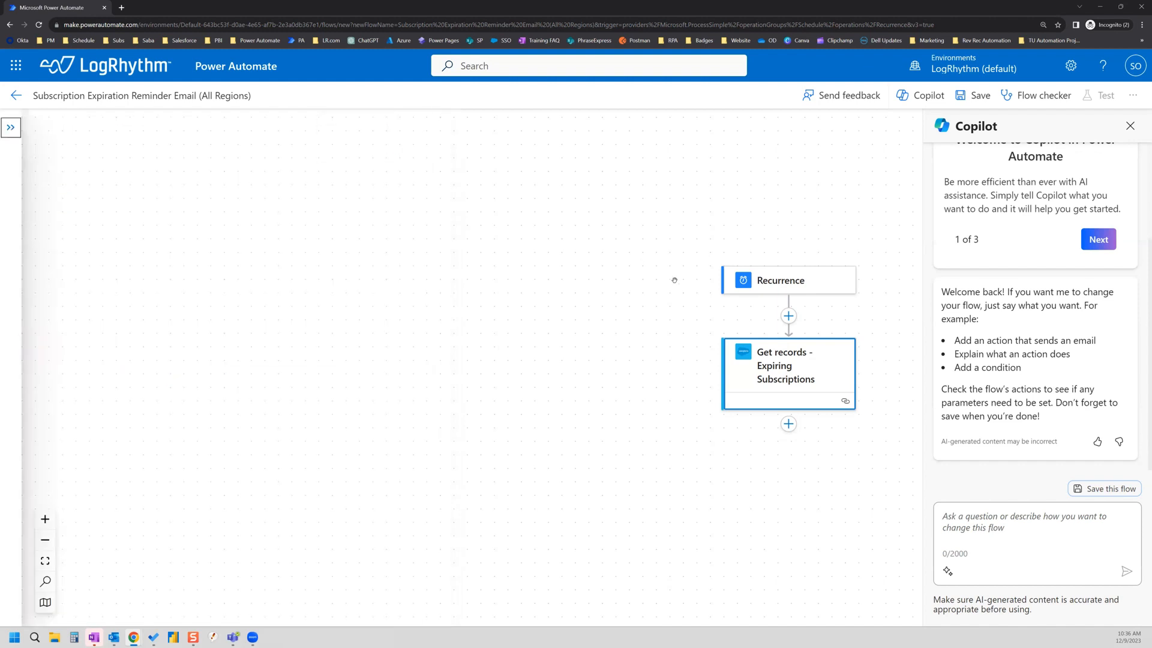
Step: Insert a Data Operation Compose action below Get records - Expiring Subscriptions
{"action": "left_click", "coordinate": [20, 129]}
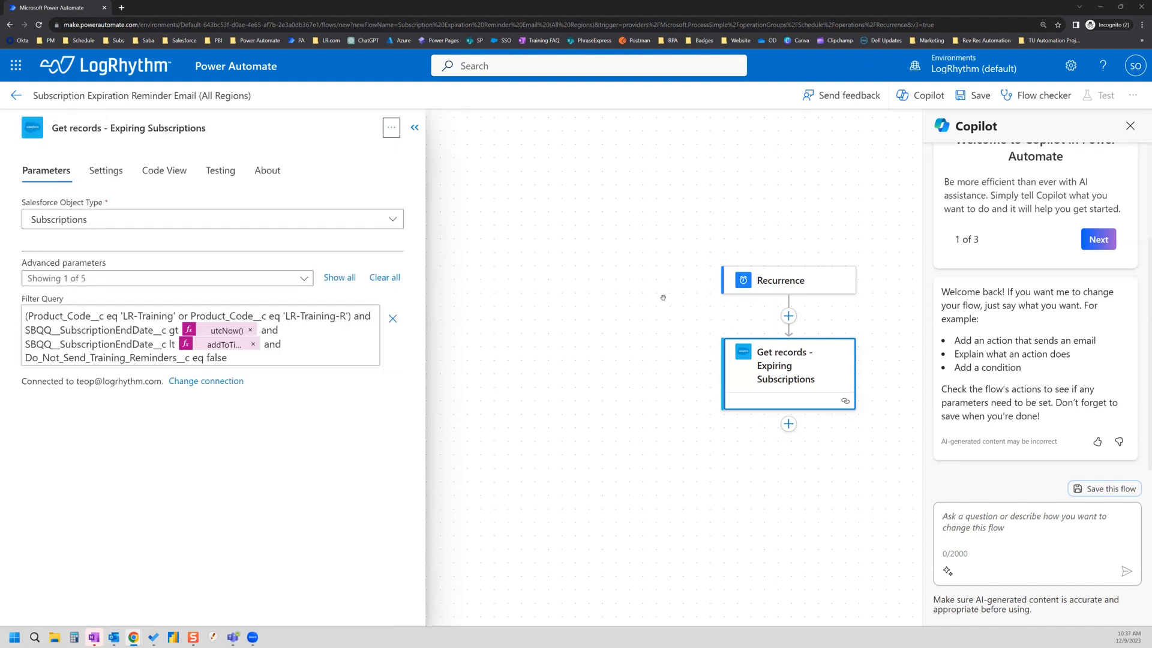
{"action": "left_click", "coordinate": [788, 424]}
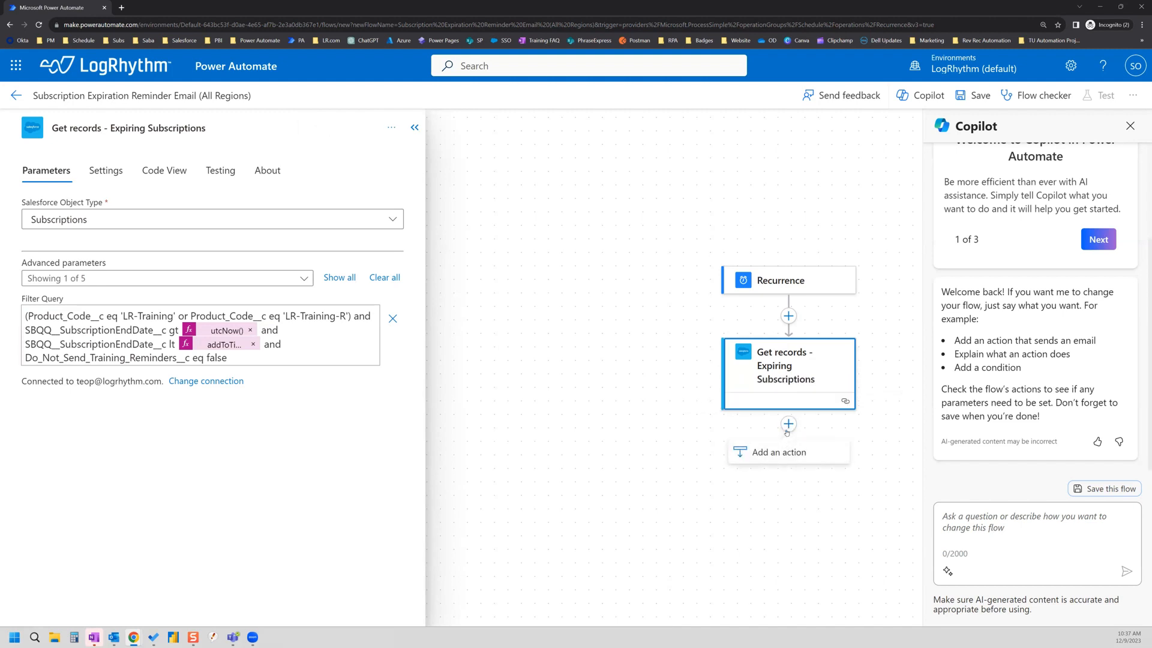
{"action": "left_click", "coordinate": [788, 424]}
{"action": "left_click", "coordinate": [788, 424]}
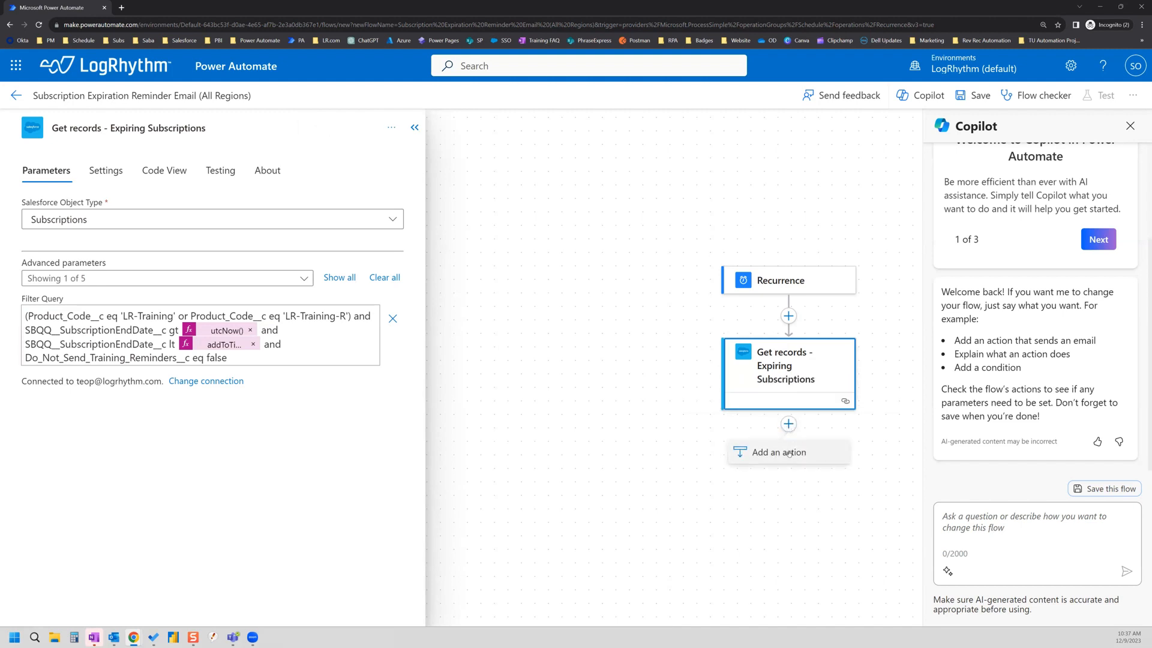
{"action": "left_click", "coordinate": [789, 425]}
{"action": "left_click", "coordinate": [788, 425]}
{"action": "left_click", "coordinate": [779, 453]}
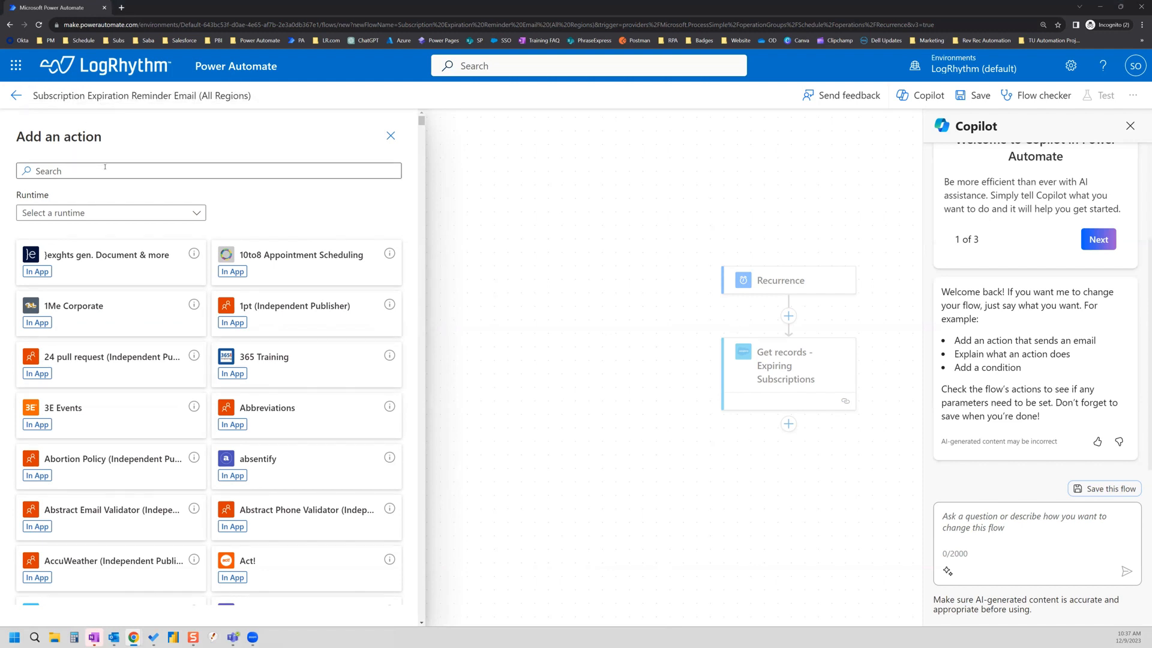
{"action": "left_click", "coordinate": [105, 166]}
{"action": "type", "text": "compose"}
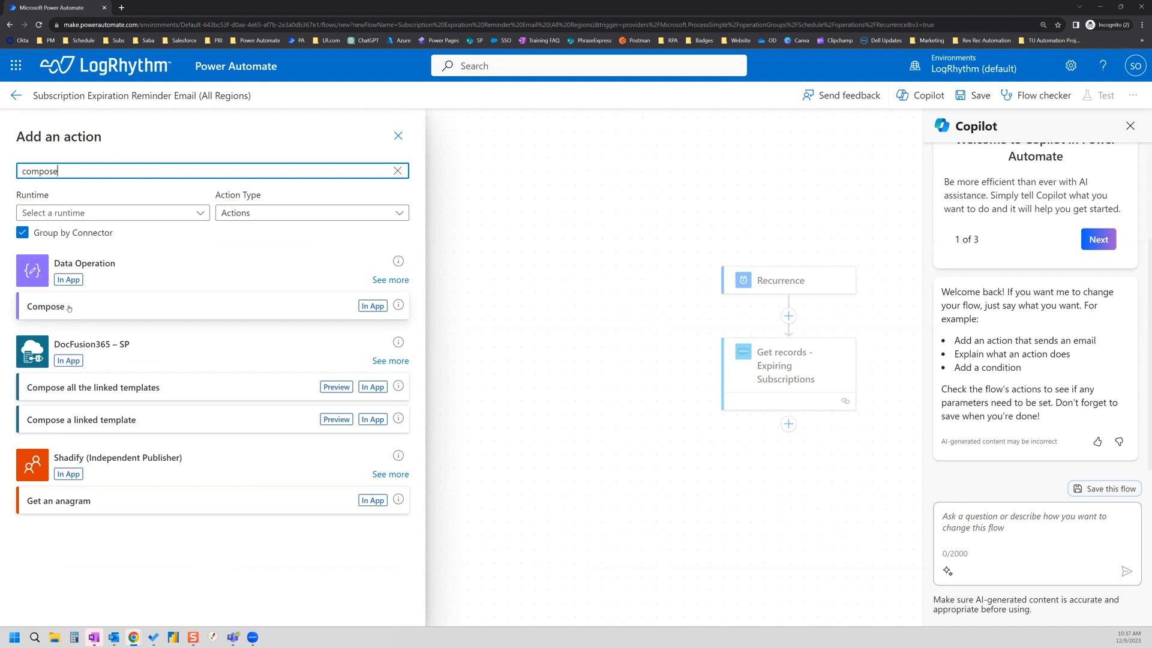
{"action": "left_click", "coordinate": [71, 308]}
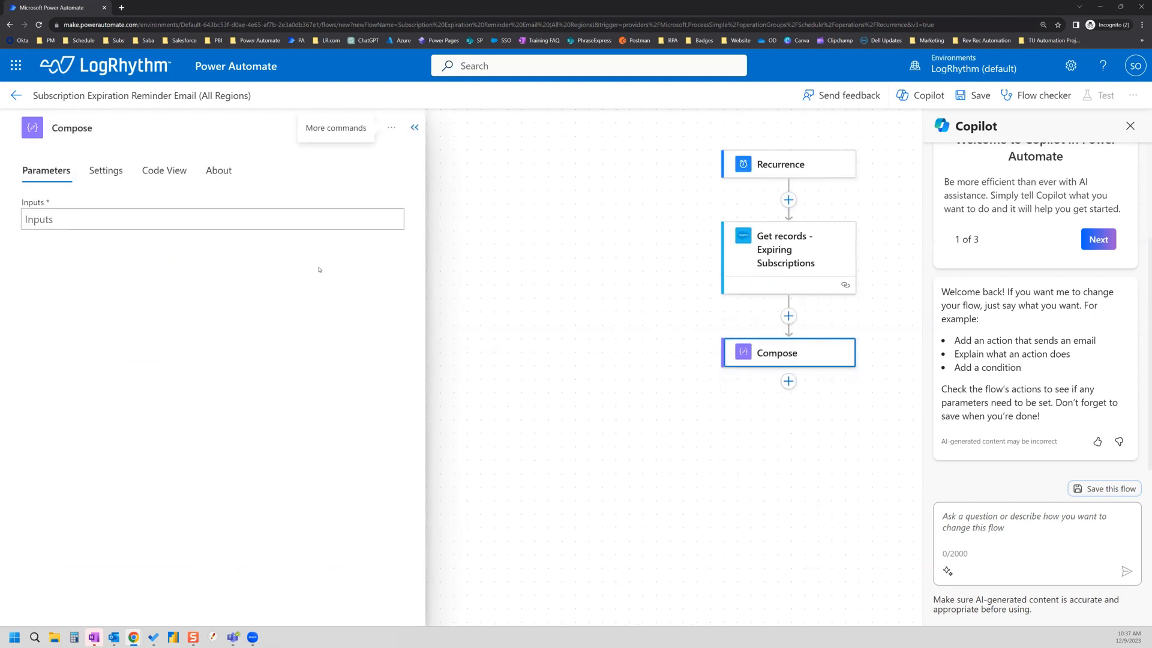
Step: Set the Compose Inputs to Record ID from Get records, creating a For each loop
{"action": "left_click", "coordinate": [108, 219]}
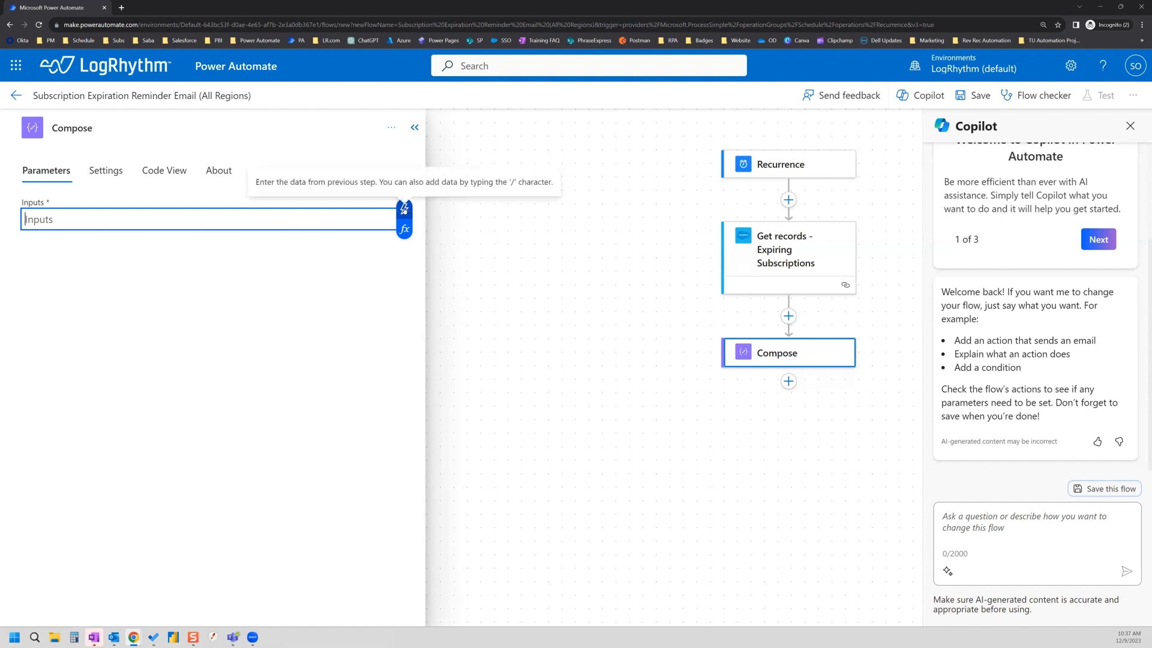
{"action": "left_click", "coordinate": [404, 209]}
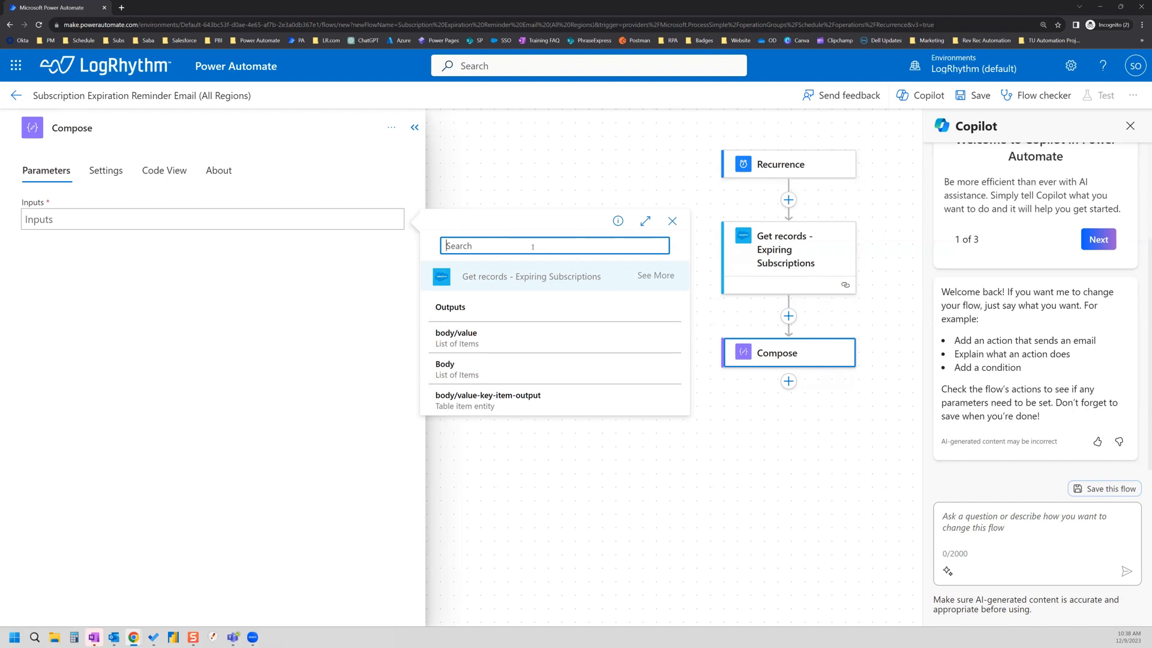
{"action": "left_click", "coordinate": [657, 275]}
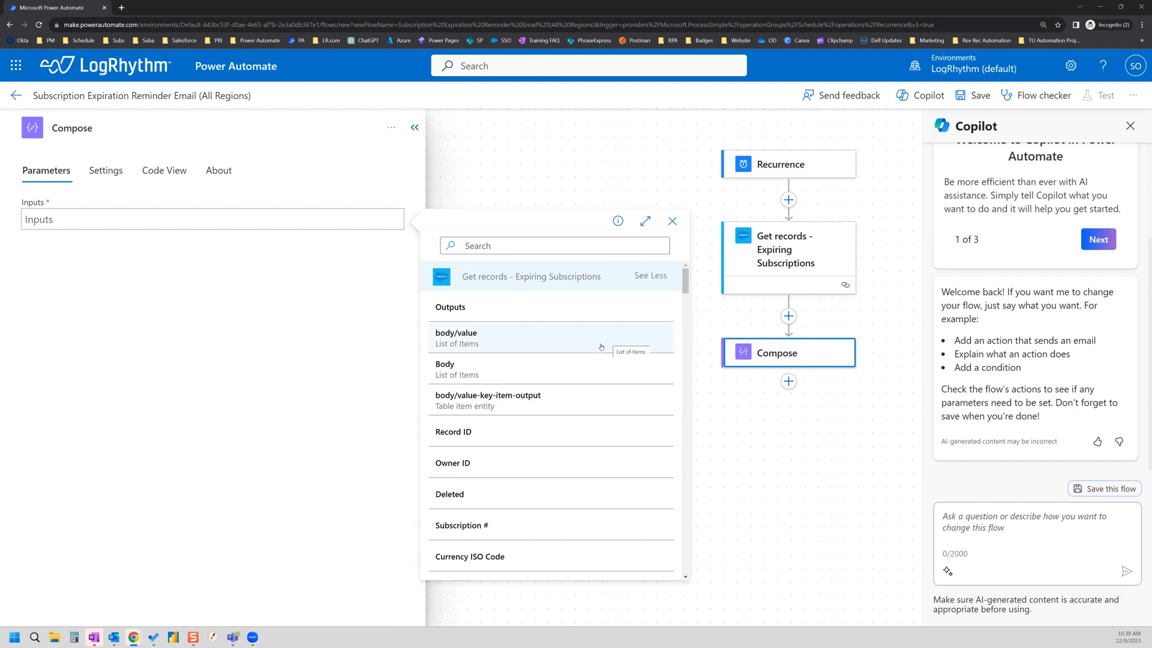
{"action": "left_click", "coordinate": [466, 432]}
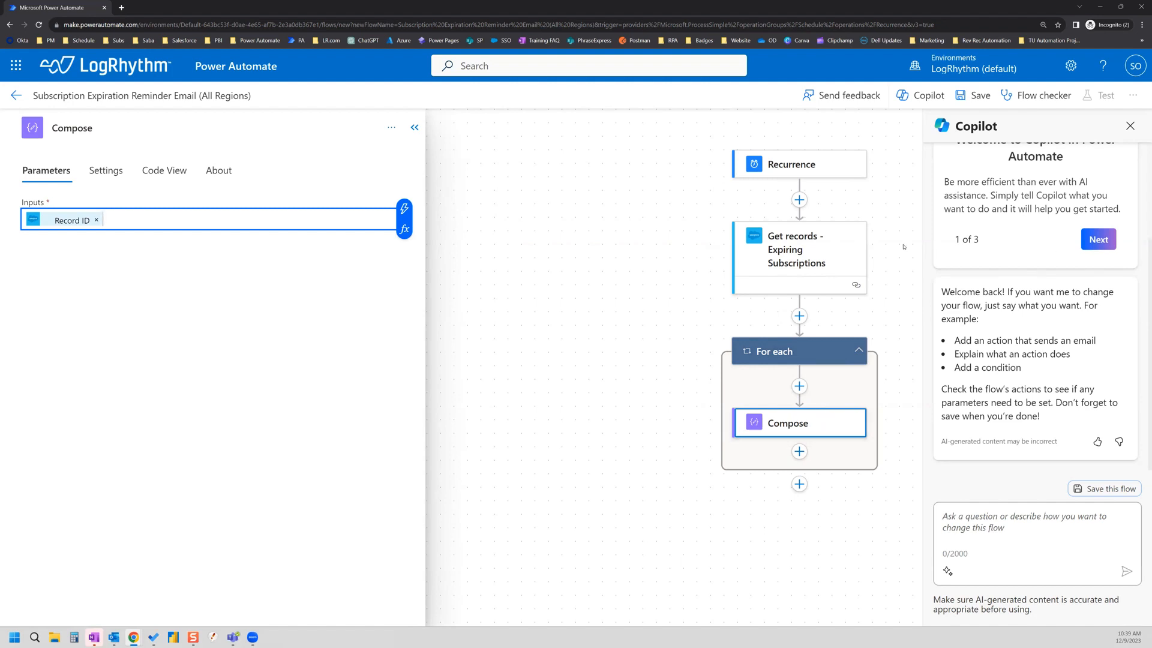
Step: Start adding a new action below Compose
{"action": "left_click", "coordinate": [802, 456]}
{"action": "left_click", "coordinate": [803, 456]}
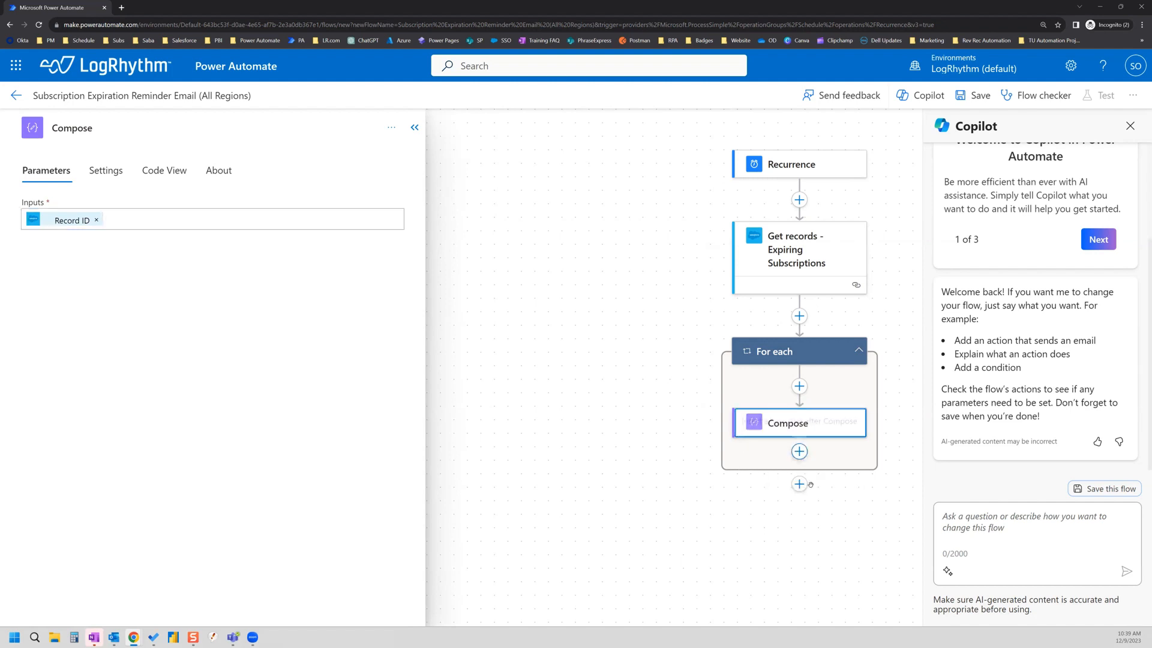
{"action": "left_click", "coordinate": [802, 455]}
{"action": "left_click", "coordinate": [790, 483]}
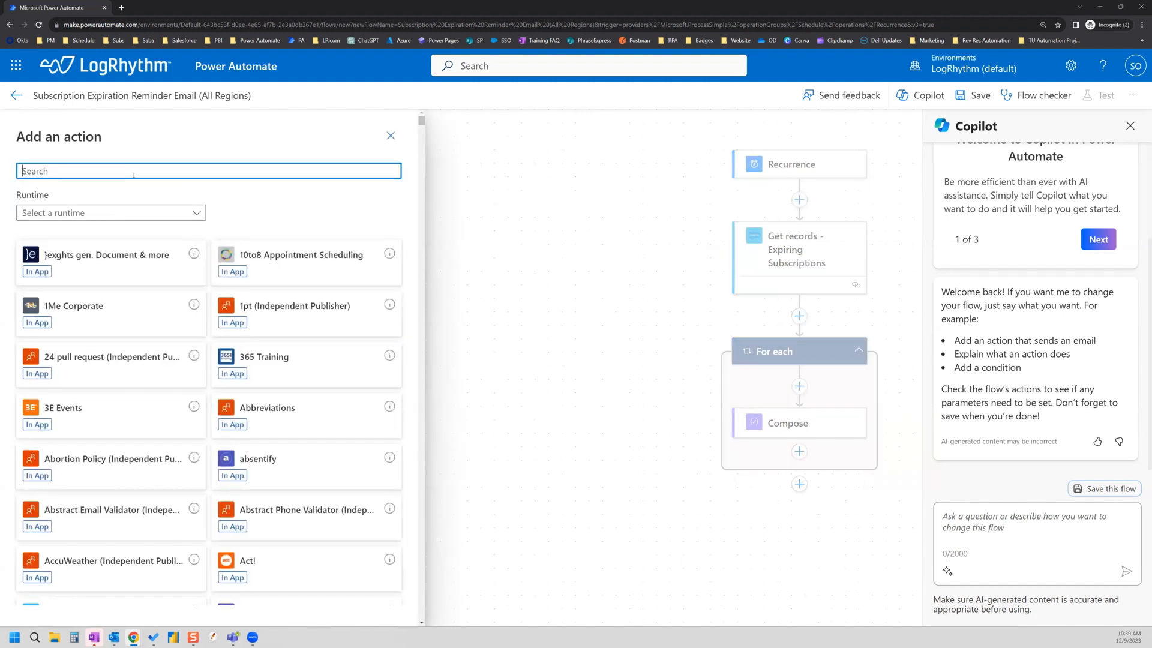
Step: Add a Salesforce Get record action and rename it 'Get record - Account'
{"action": "type", "text": "salesforce"}
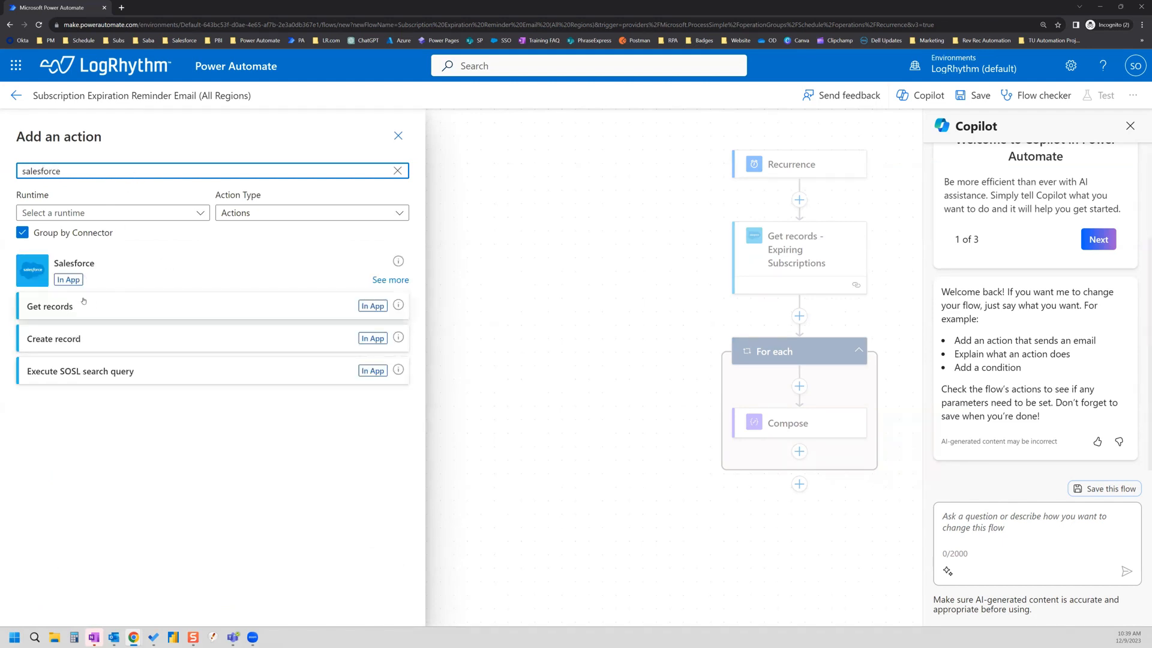
{"action": "left_click", "coordinate": [390, 280]}
{"action": "scroll", "coordinate": [217, 383], "scroll_direction": "down", "scroll_amount": 3}
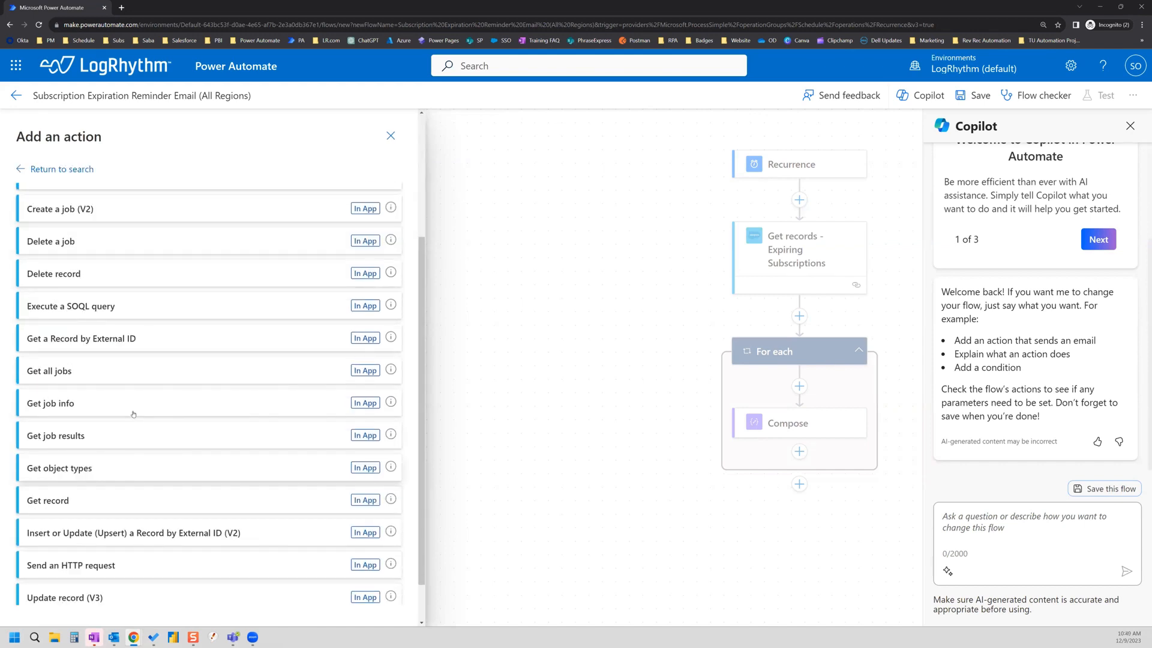
{"action": "scroll", "coordinate": [133, 414], "scroll_direction": "down", "scroll_amount": 1}
{"action": "left_click", "coordinate": [59, 451]}
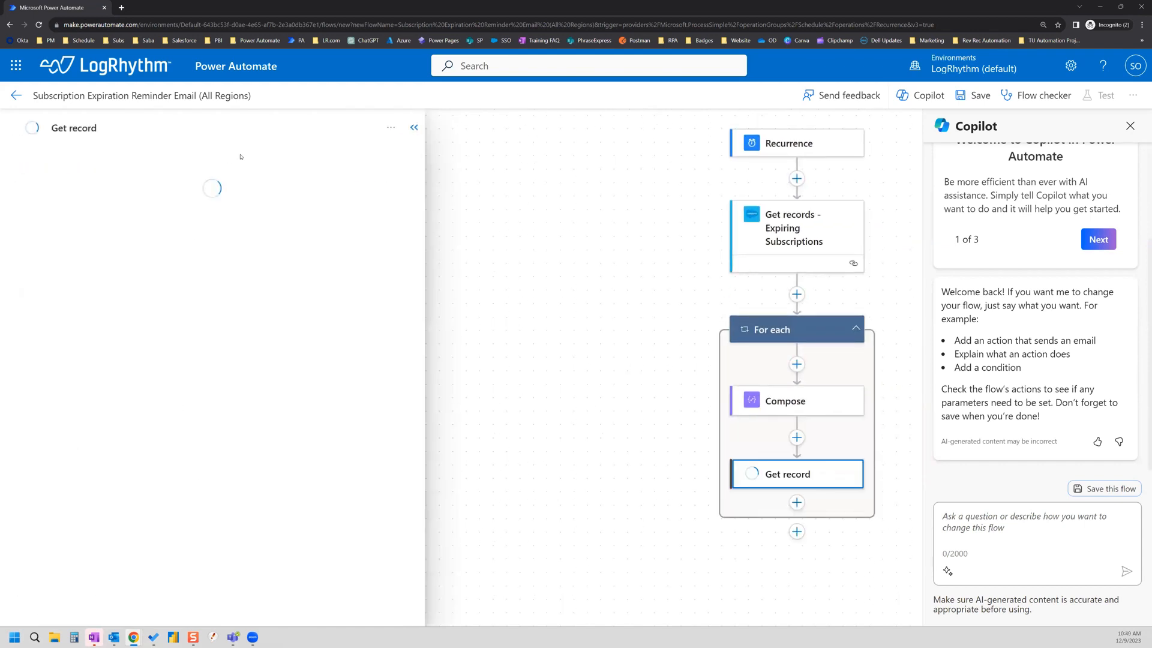
{"action": "left_click", "coordinate": [255, 133]}
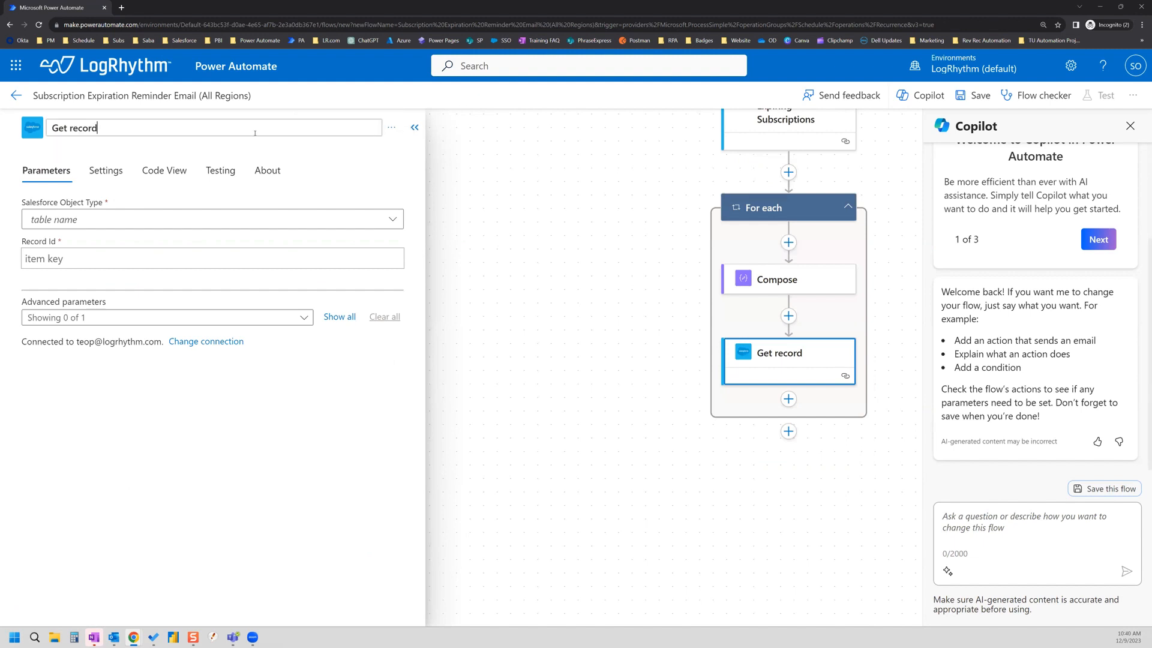
{"action": "type", "text": "- Account"}
Step: Set Object Type to Accounts and Record Id to Account, then move it out of For each 1
{"action": "left_click", "coordinate": [160, 219]}
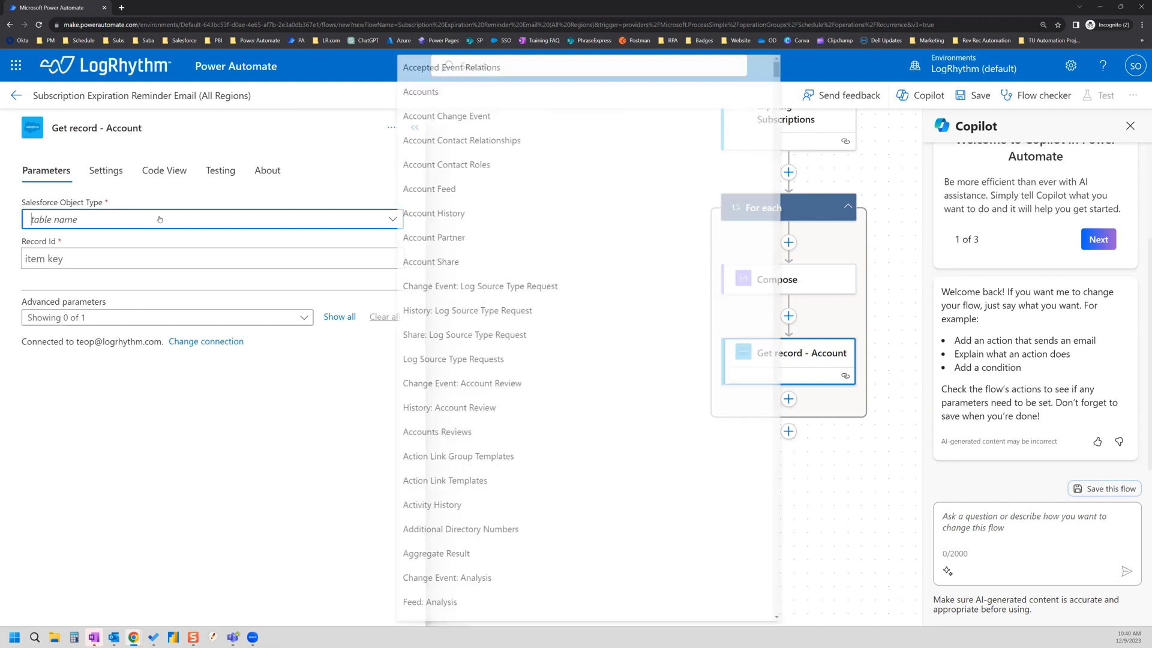
{"action": "type", "text": "accounts"}
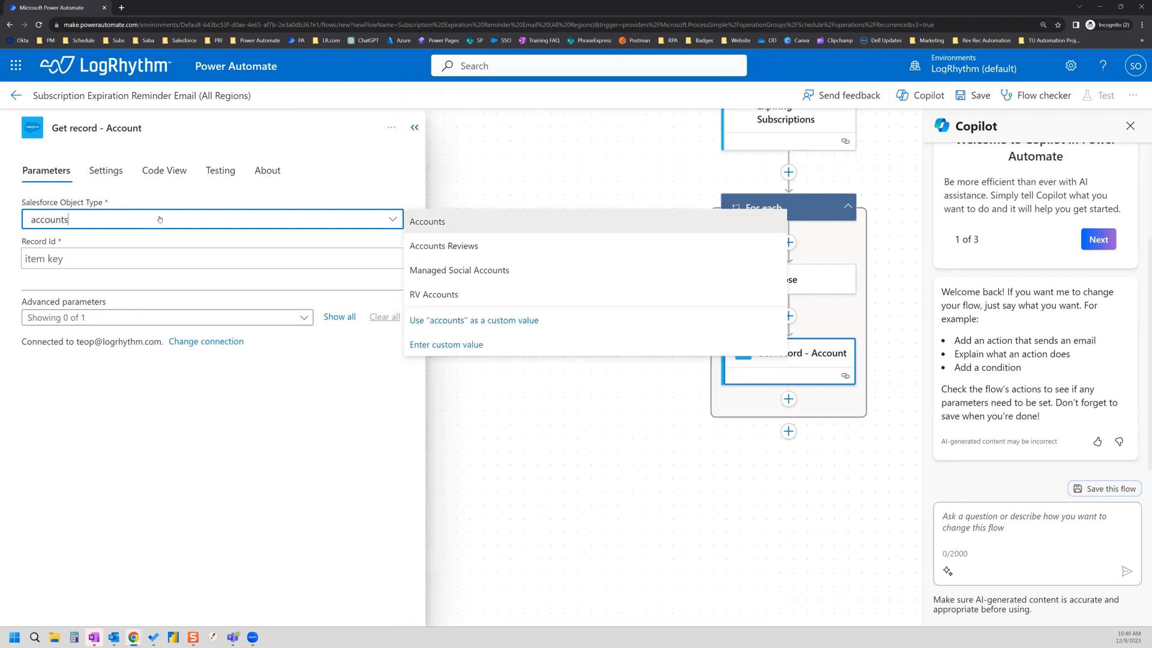
{"action": "left_click", "coordinate": [445, 223]}
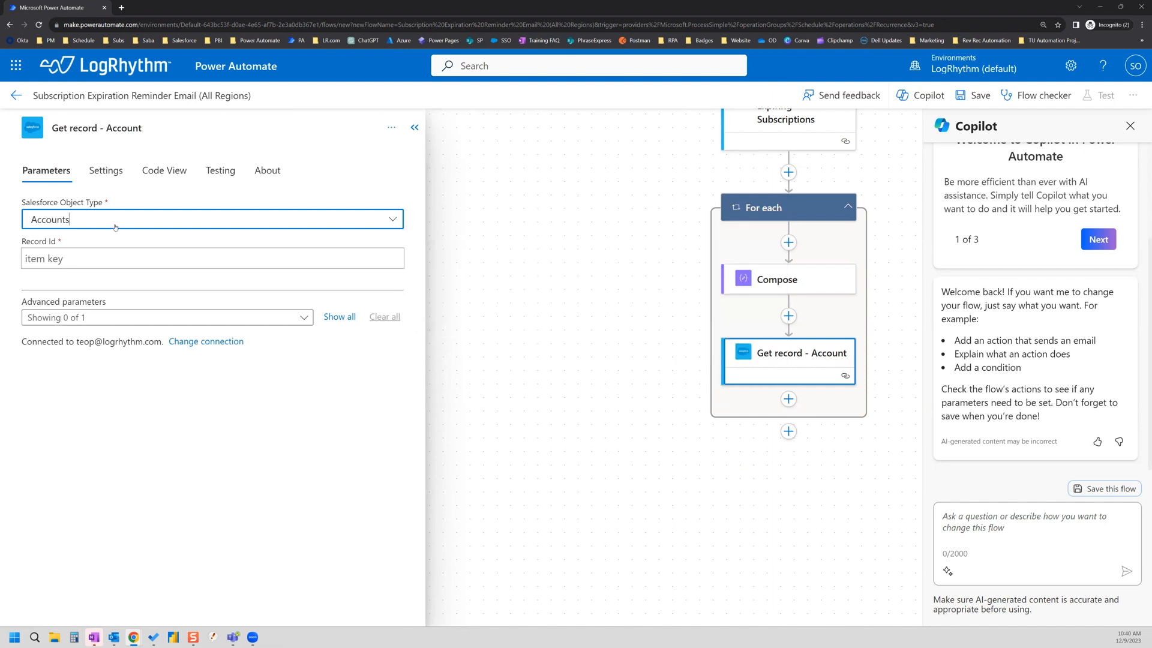
{"action": "left_click", "coordinate": [103, 256]}
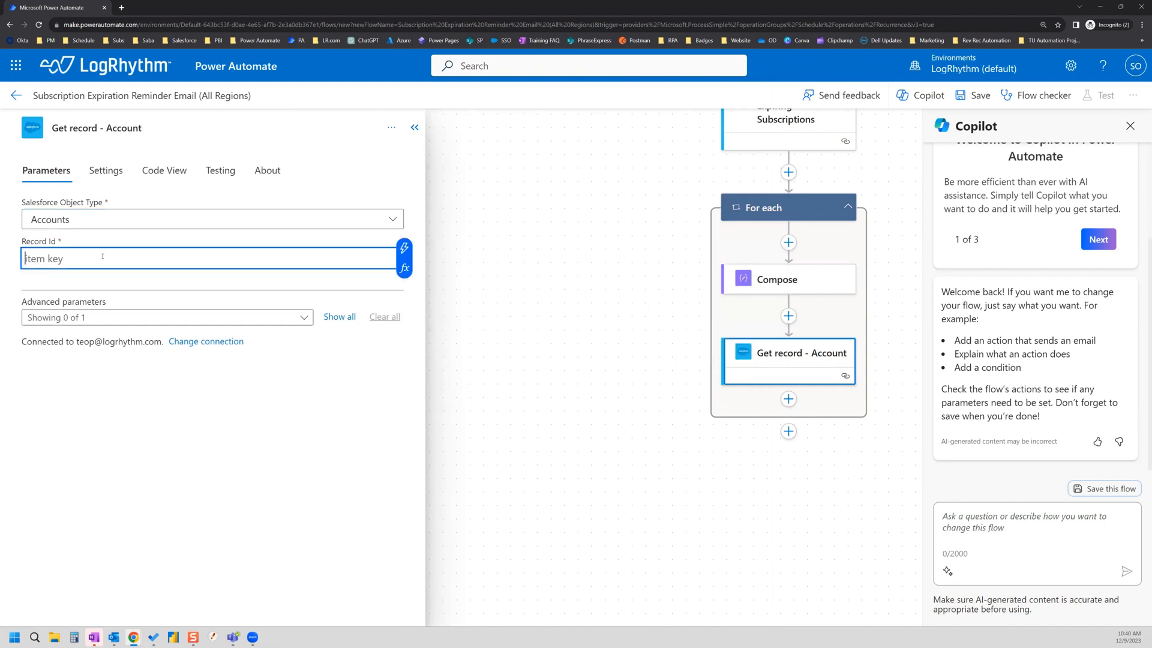
{"action": "left_click", "coordinate": [404, 248]}
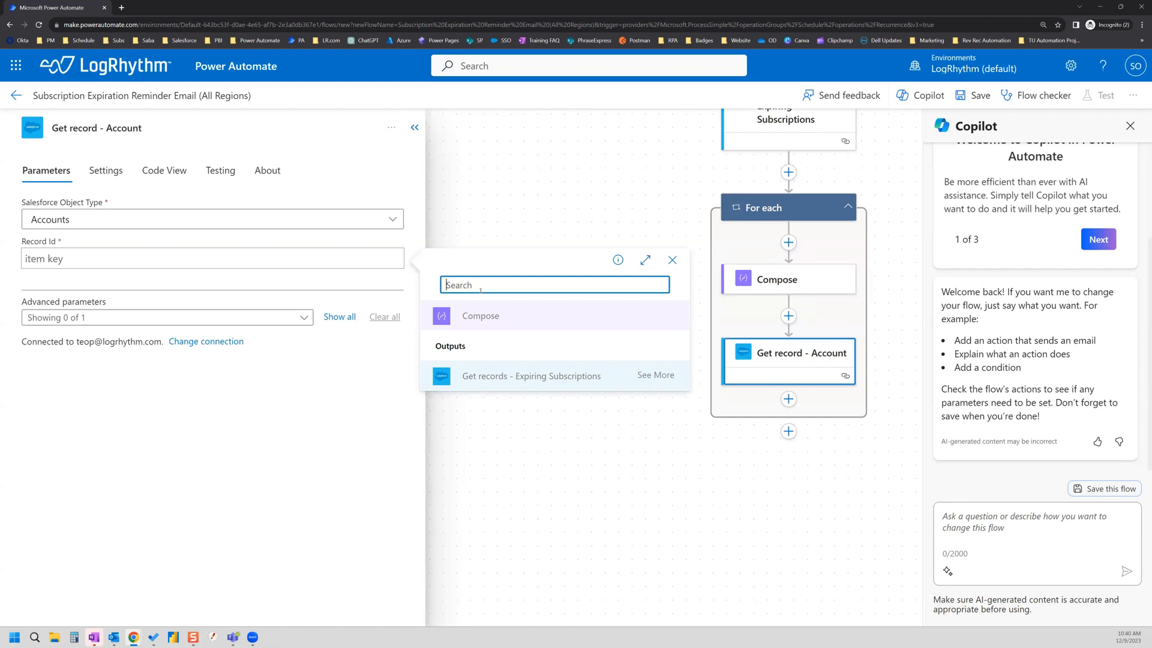
{"action": "type", "text": "account"}
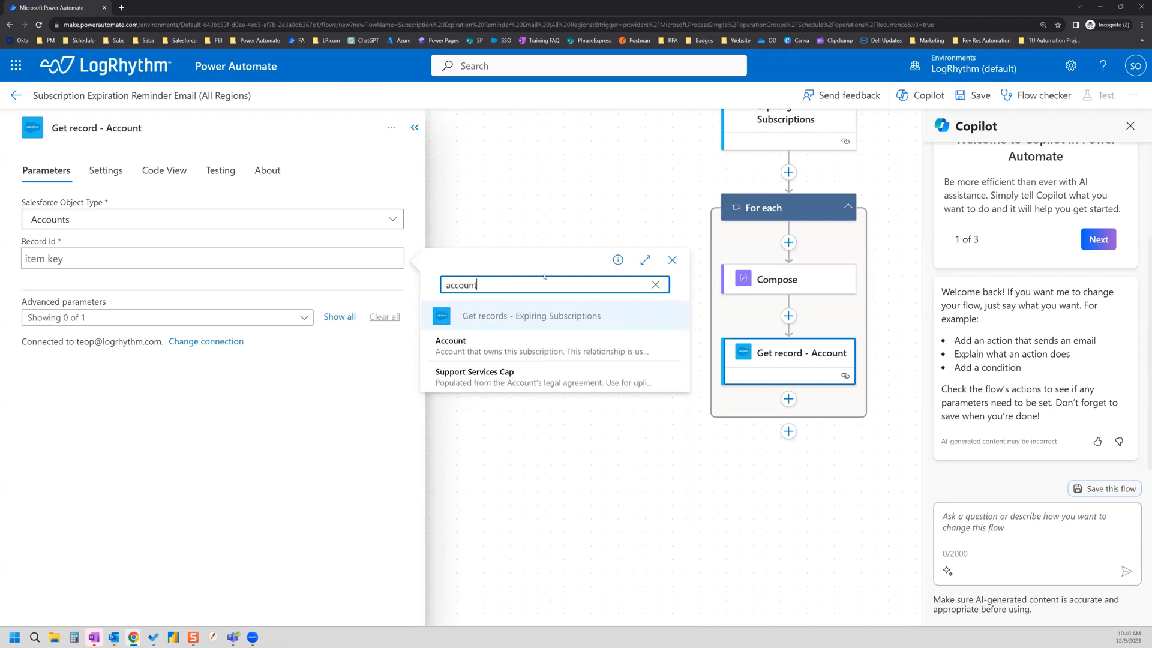
{"action": "left_click", "coordinate": [521, 347]}
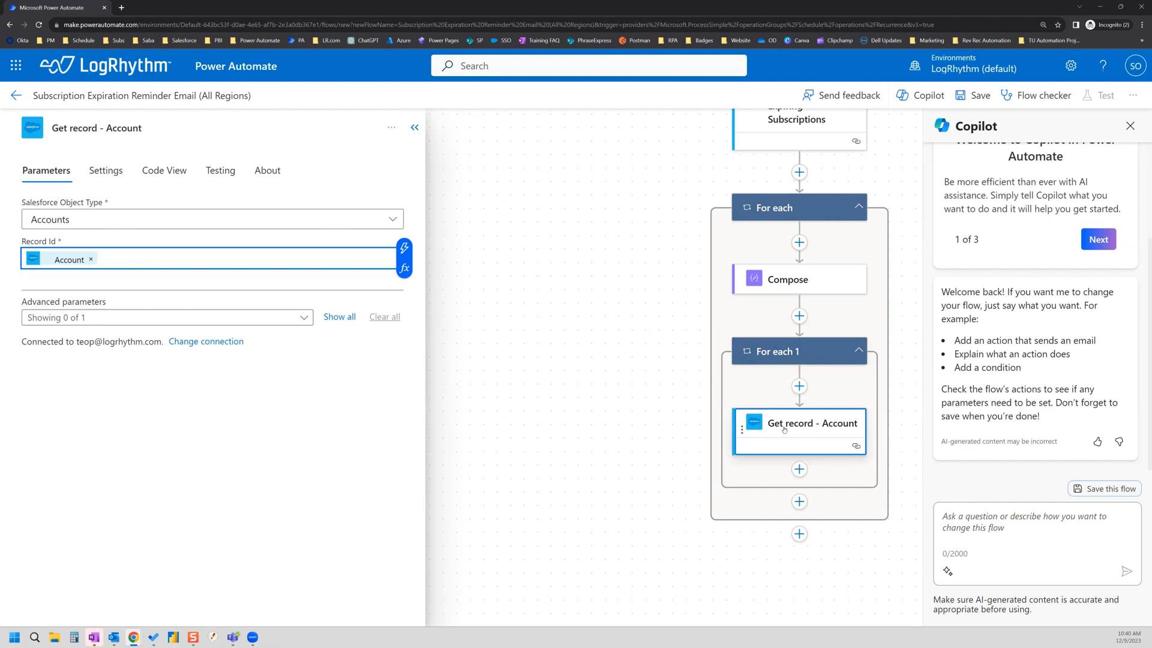
{"action": "left_click_drag", "start_coordinate": [784, 430], "coordinate": [785, 316]}
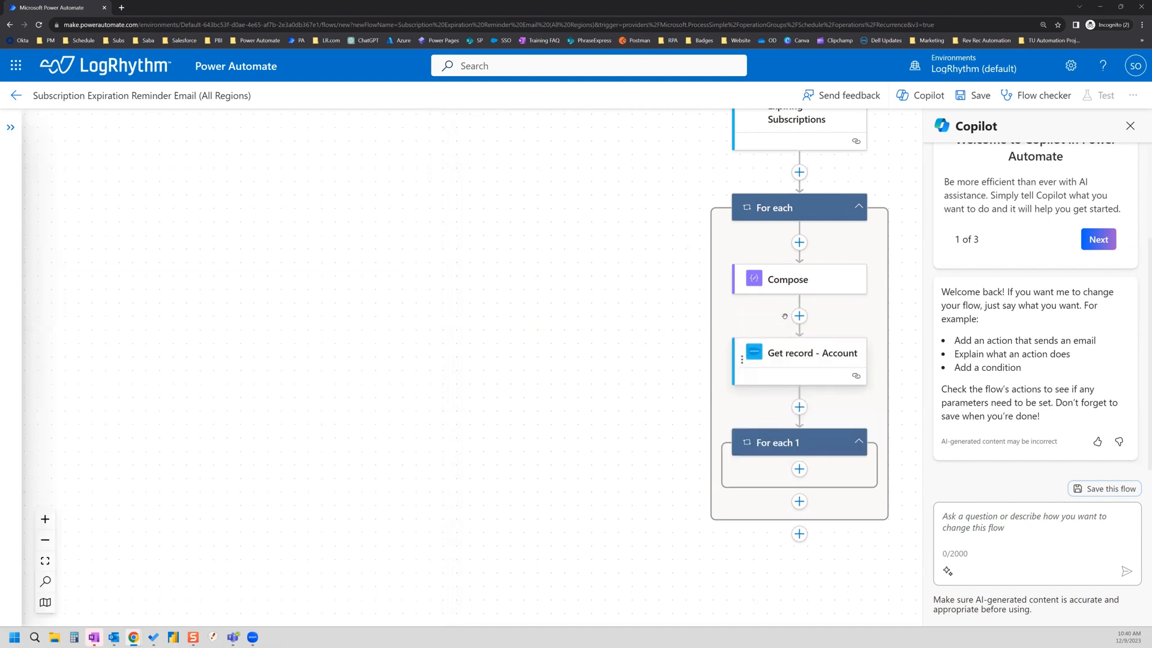
Step: Delete the empty For each 1 loop and confirm the deletion
{"action": "left_click", "coordinate": [860, 443]}
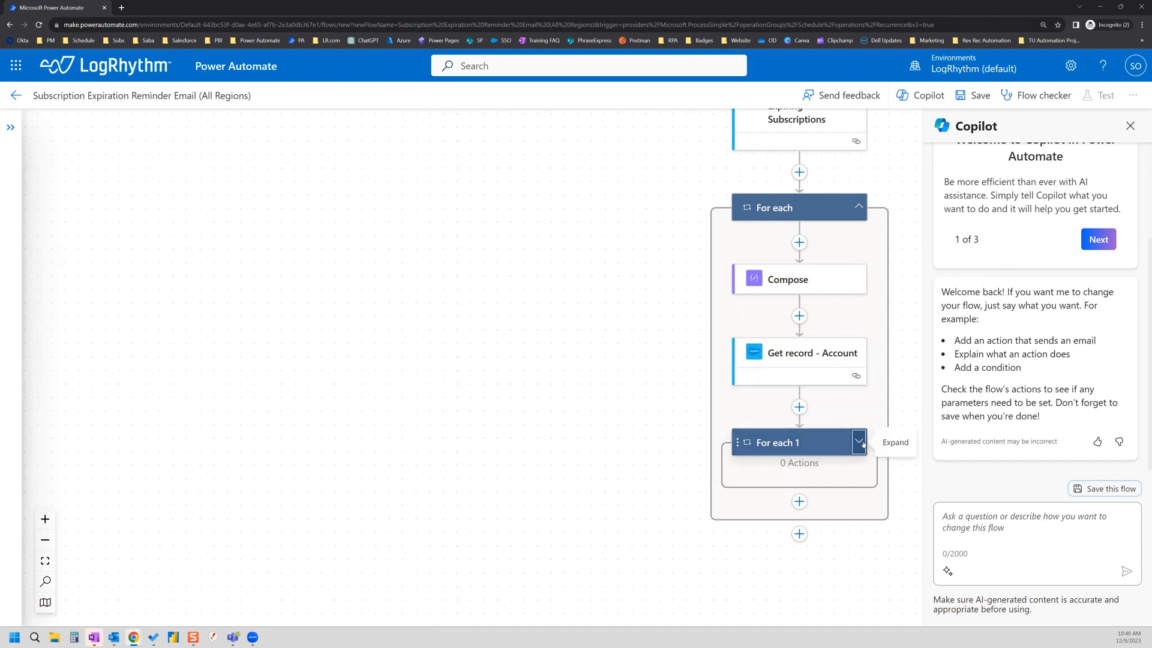
{"action": "left_click", "coordinate": [747, 444]}
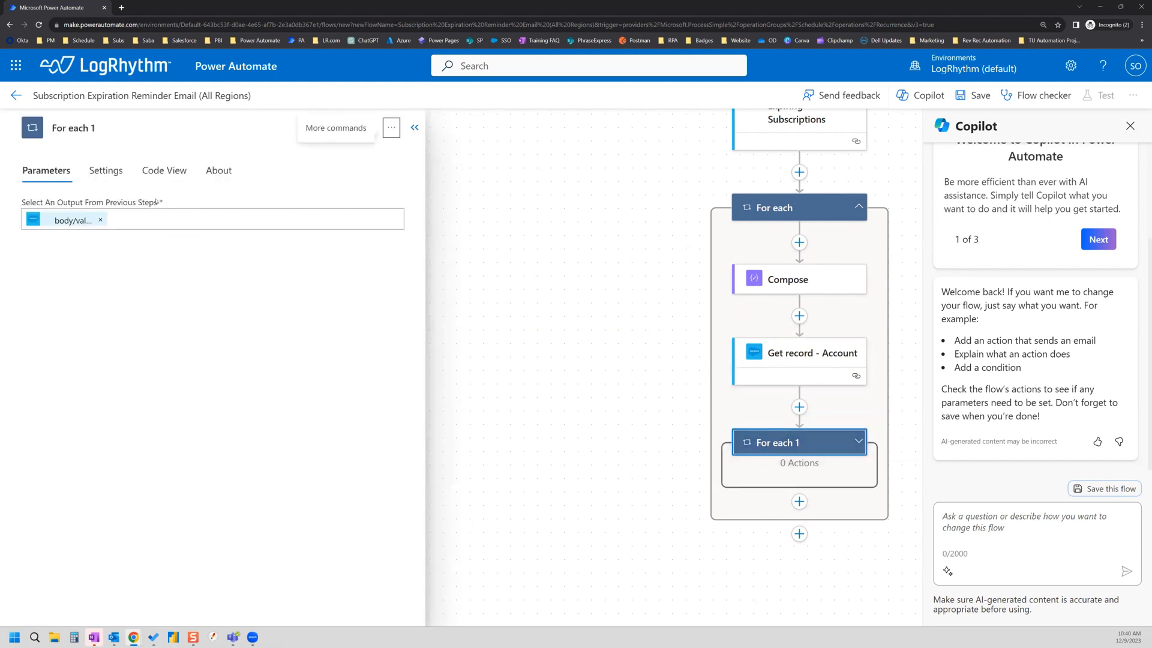
{"action": "left_click", "coordinate": [391, 128]}
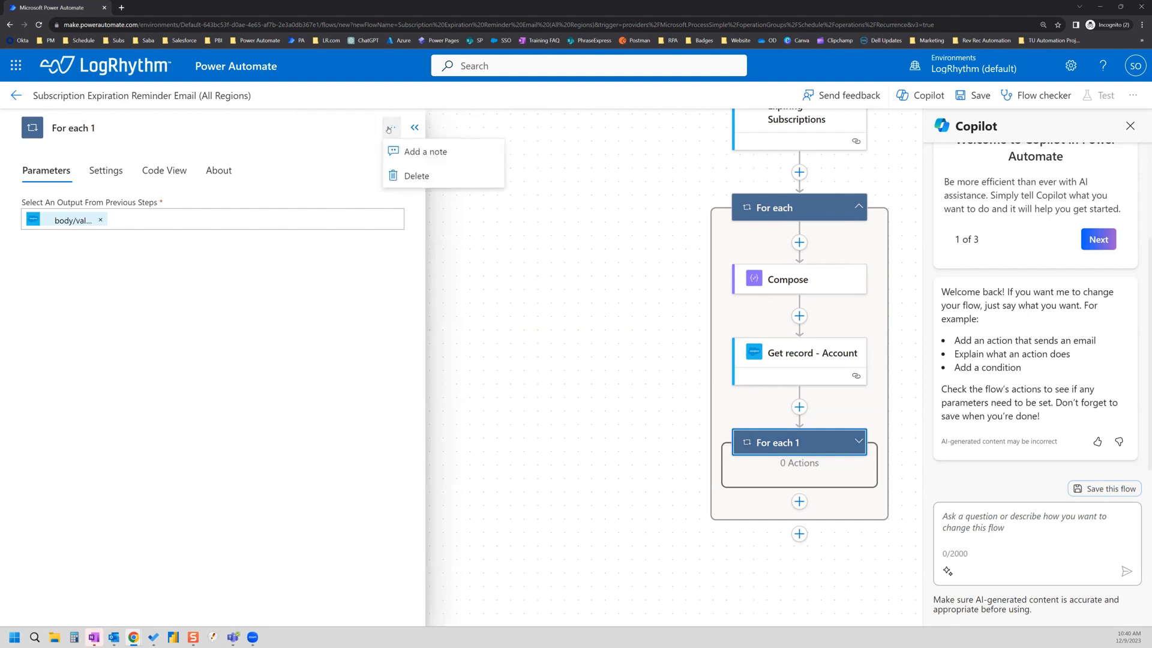
{"action": "left_click", "coordinate": [420, 177]}
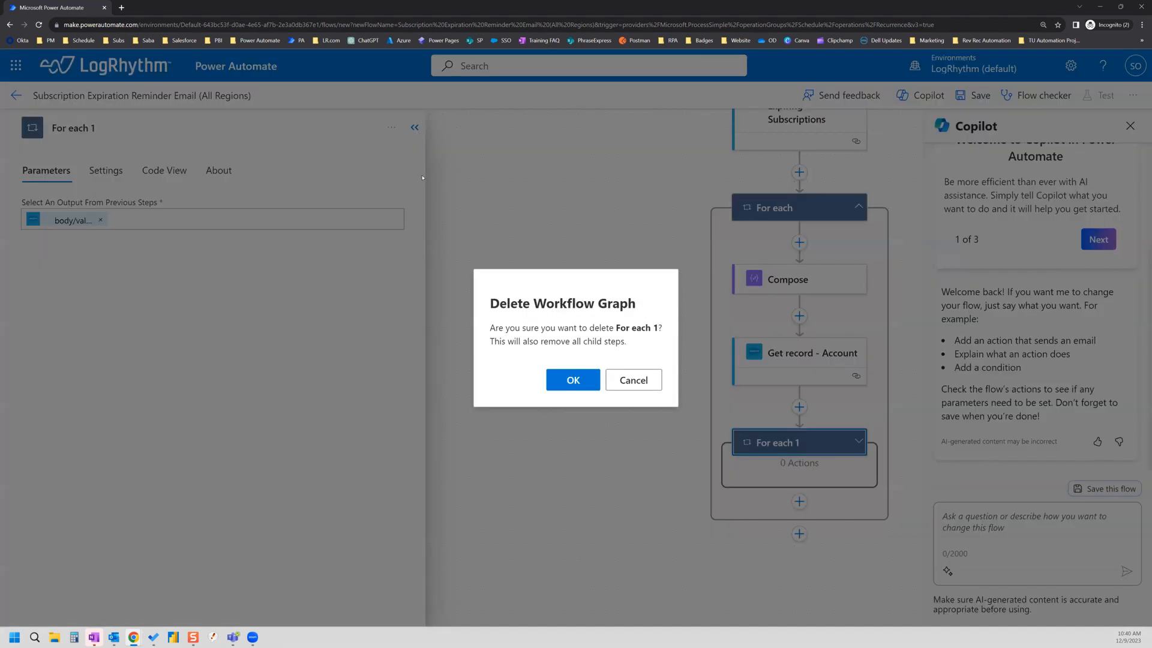
{"action": "left_click", "coordinate": [569, 372]}
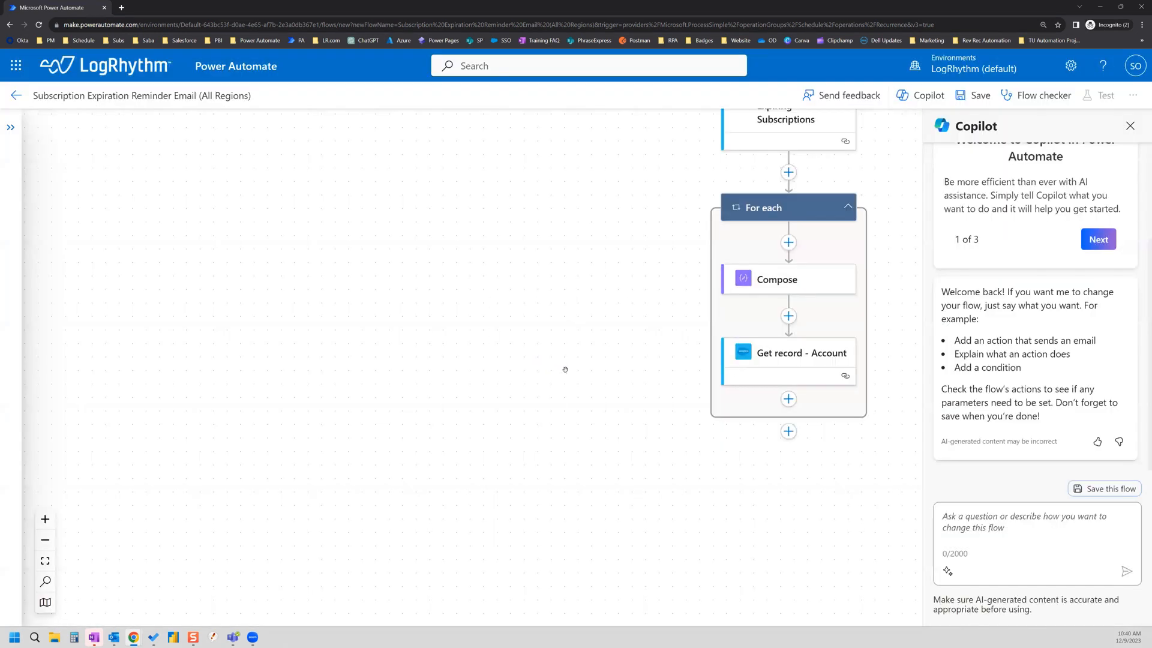
Step: Insert a Salesforce Get record action directly below Get record - Account
{"action": "left_click", "coordinate": [790, 400]}
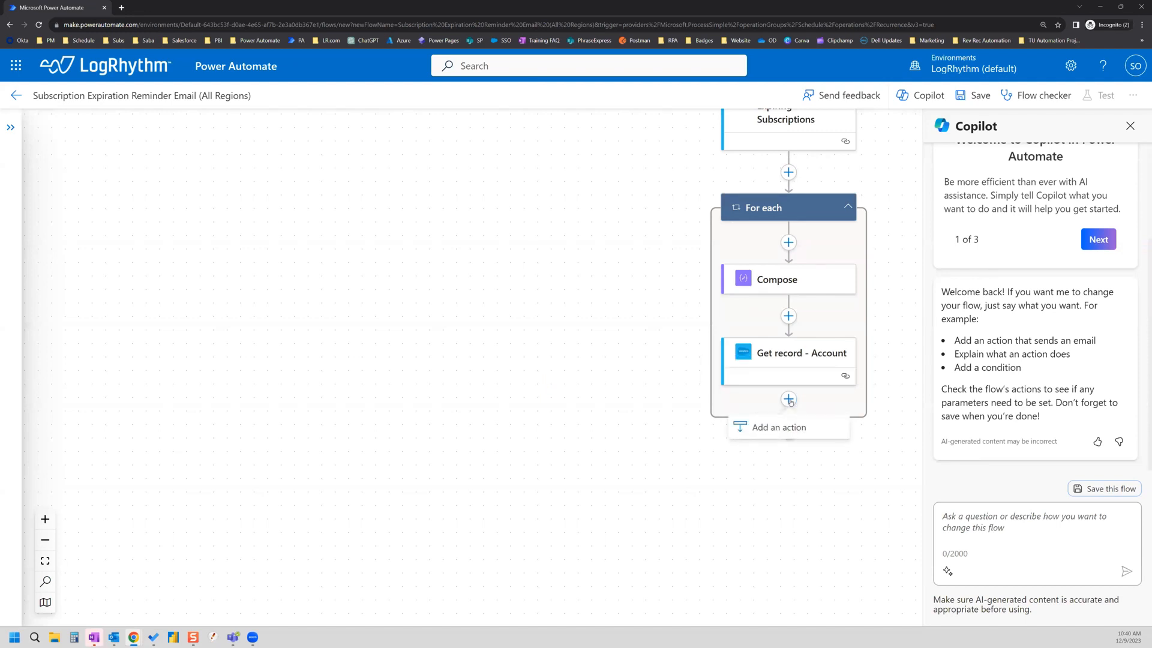
{"action": "left_click", "coordinate": [780, 427]}
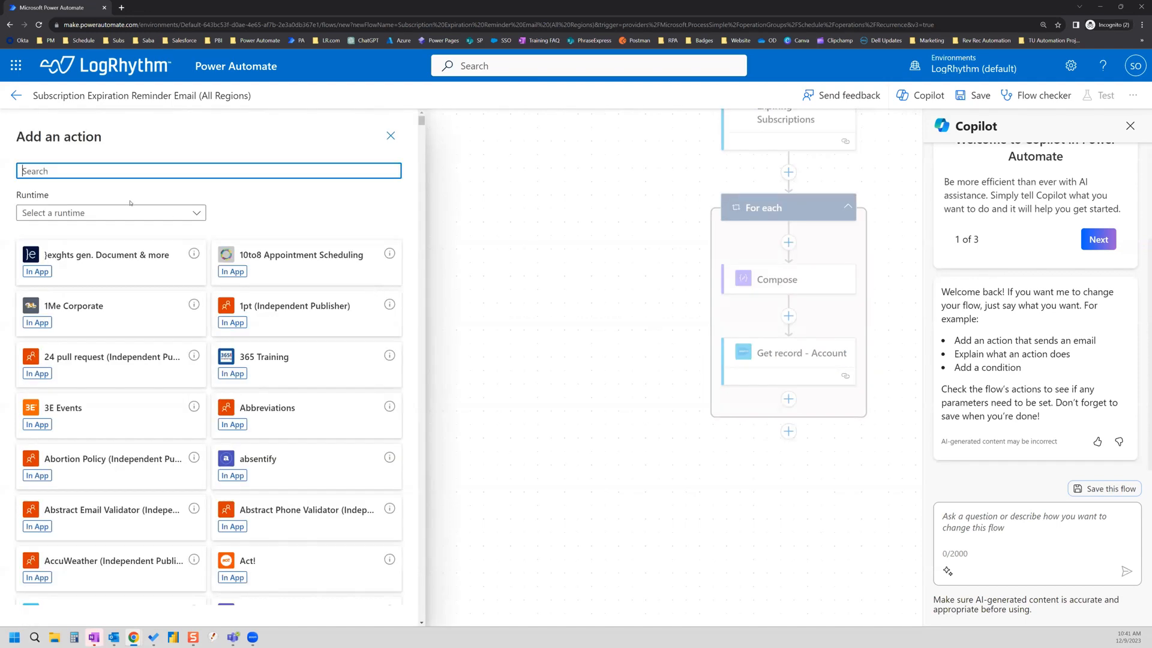
{"action": "type", "text": "salesforce"}
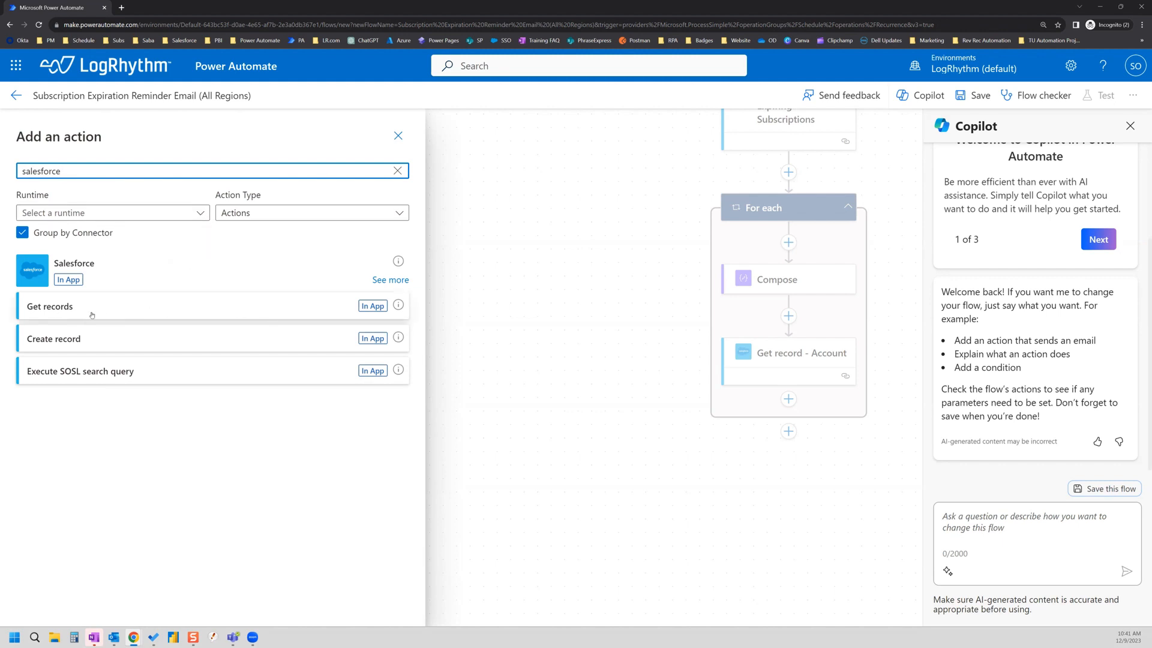
{"action": "left_click", "coordinate": [400, 279]}
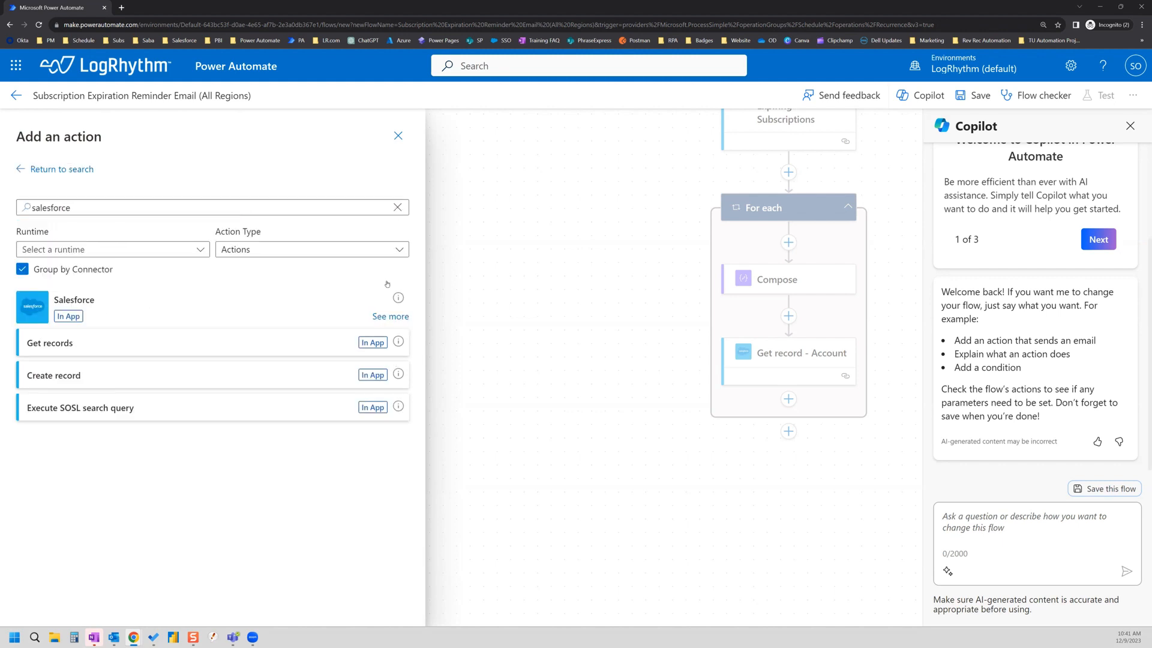
{"action": "scroll", "coordinate": [182, 324], "scroll_direction": "down", "scroll_amount": 2}
{"action": "scroll", "coordinate": [182, 327], "scroll_direction": "down", "scroll_amount": 2}
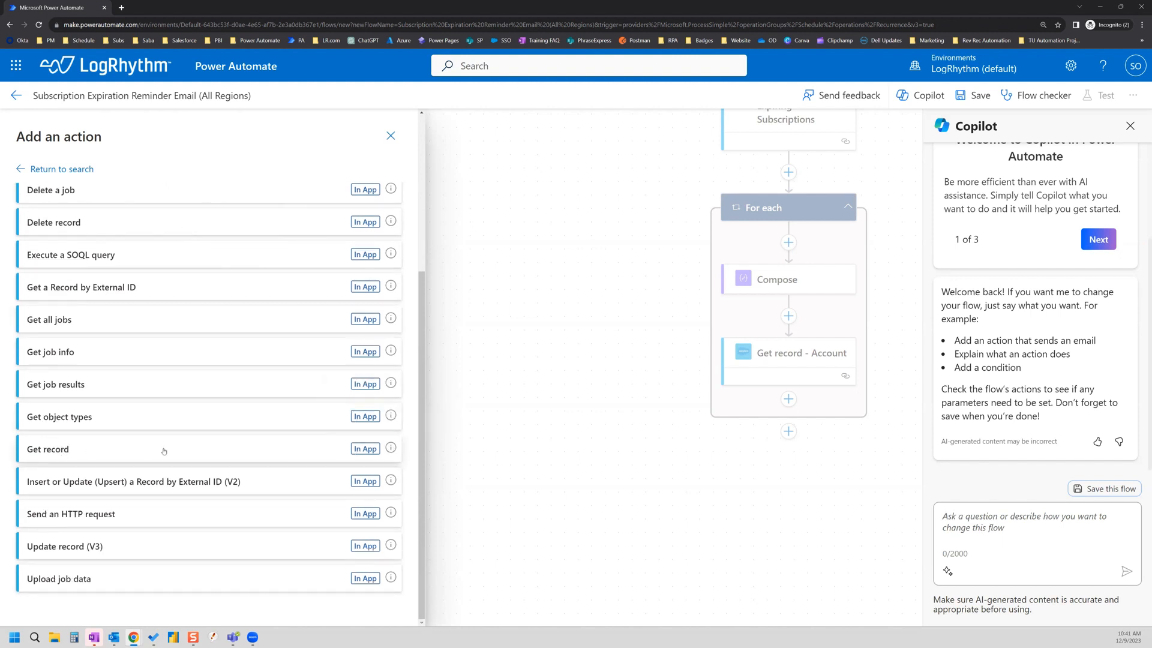
{"action": "left_click", "coordinate": [75, 450]}
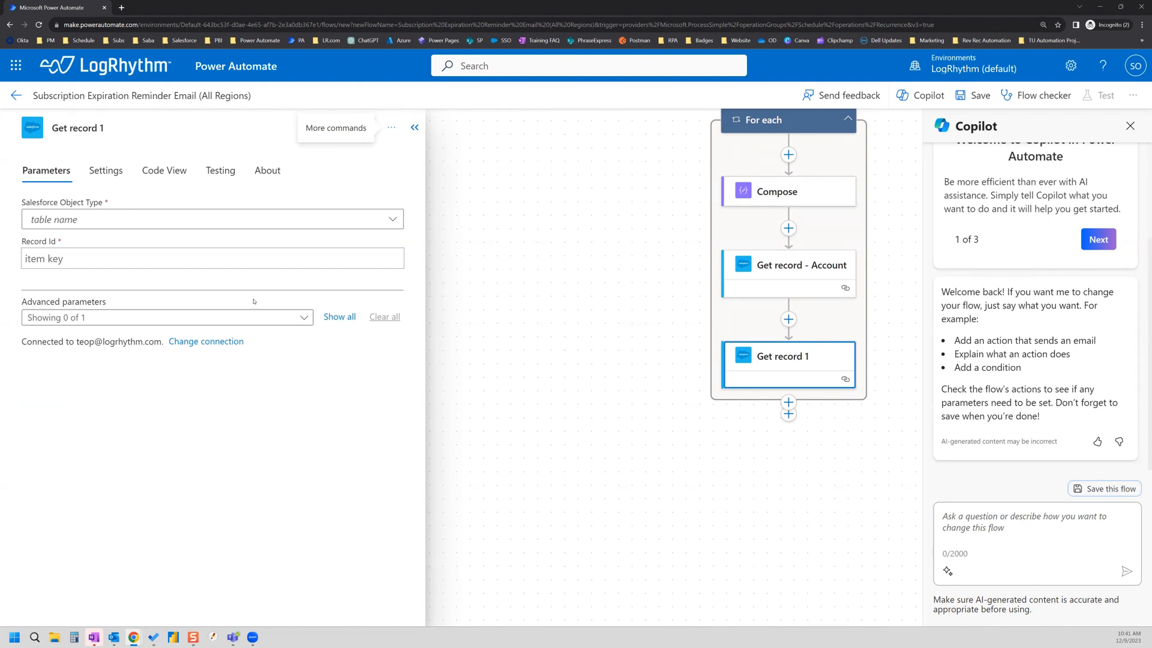
Step: Rename the new action 'Get record - Subscription' and choose Subscriptions as its Salesforce Object Type
{"action": "left_click", "coordinate": [391, 220]}
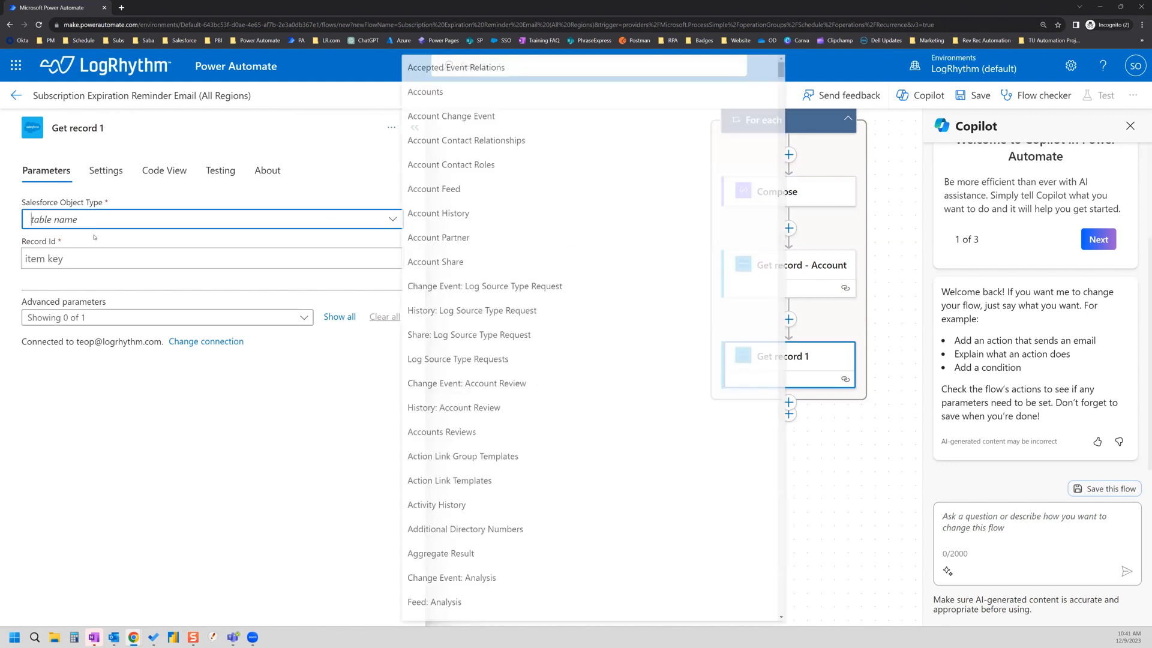
{"action": "left_click", "coordinate": [250, 220]}
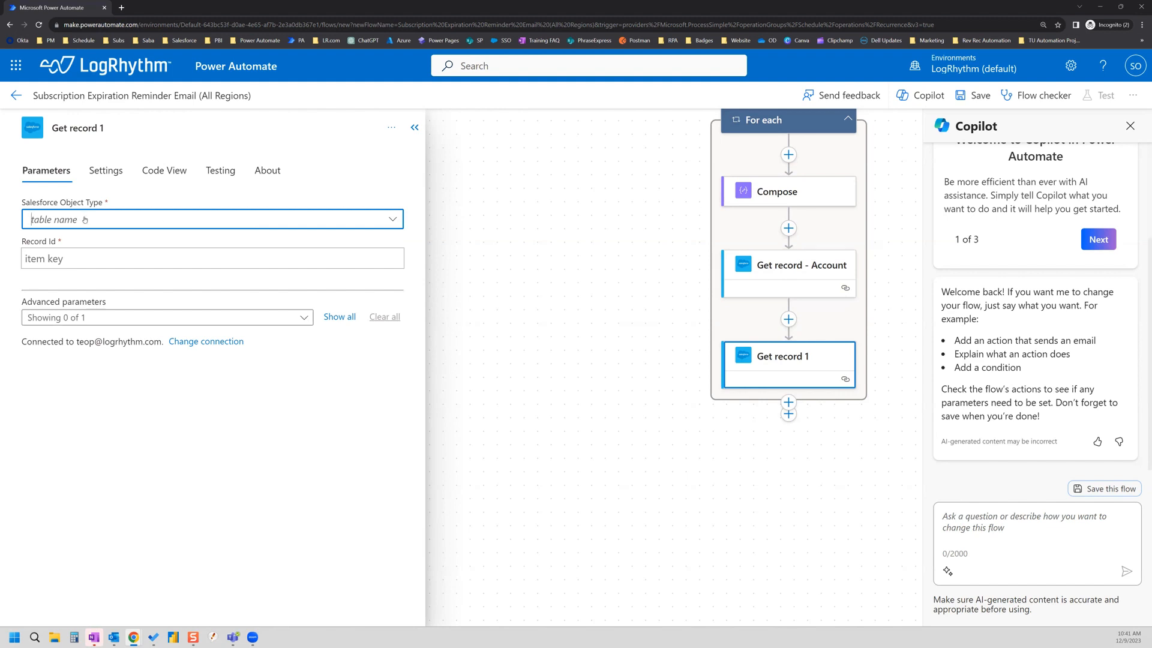
{"action": "left_click", "coordinate": [132, 128]}
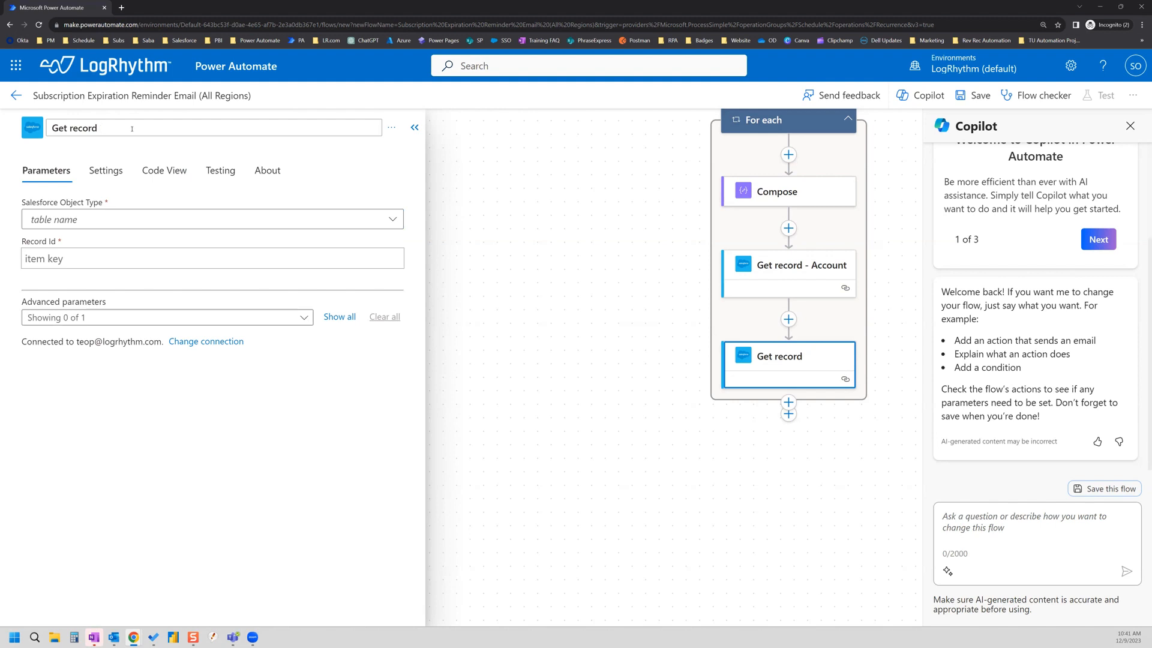
{"action": "type", "text": "- Subscript"}
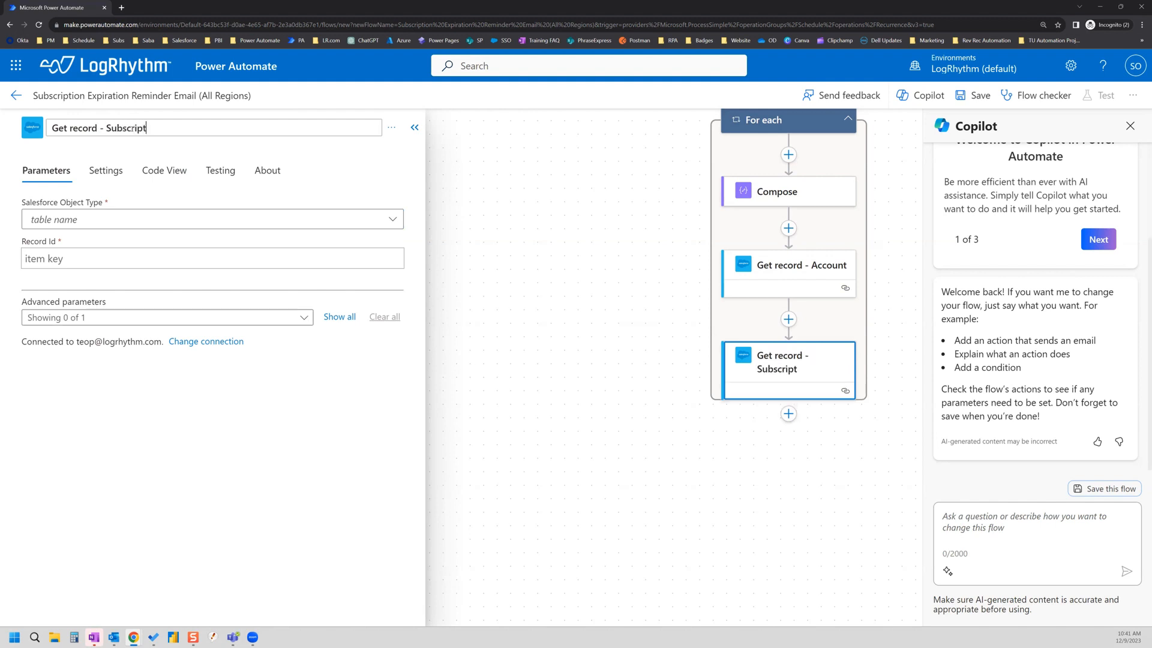
{"action": "type", "text": "ion"}
{"action": "left_click", "coordinate": [99, 222]}
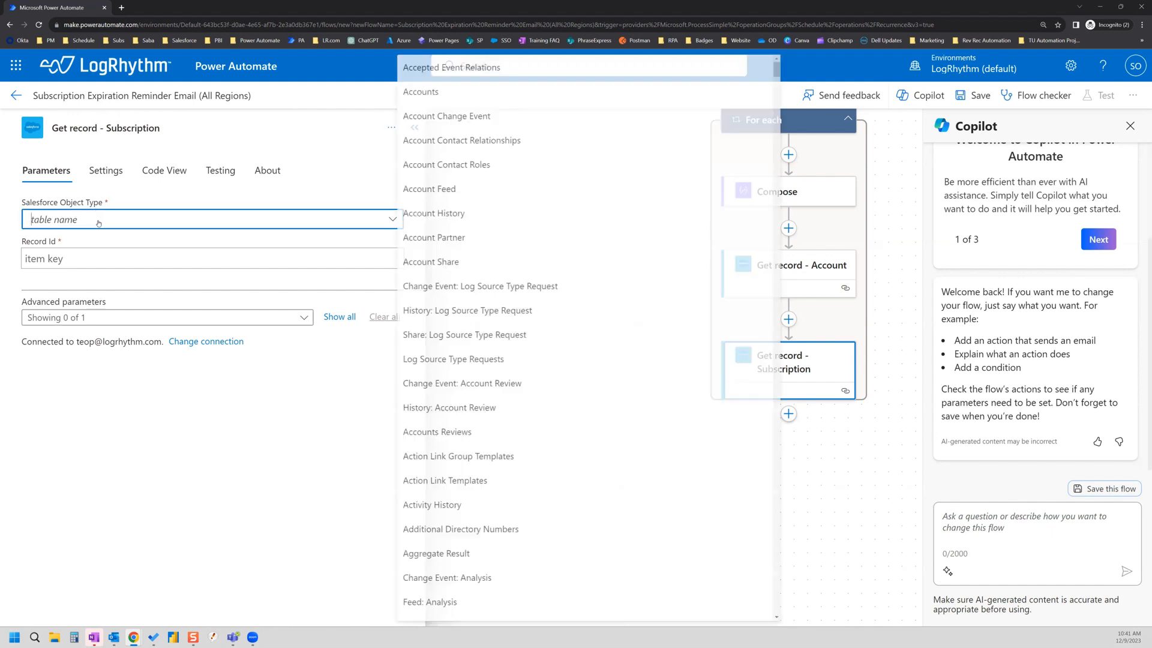
{"action": "type", "text": "subscr"}
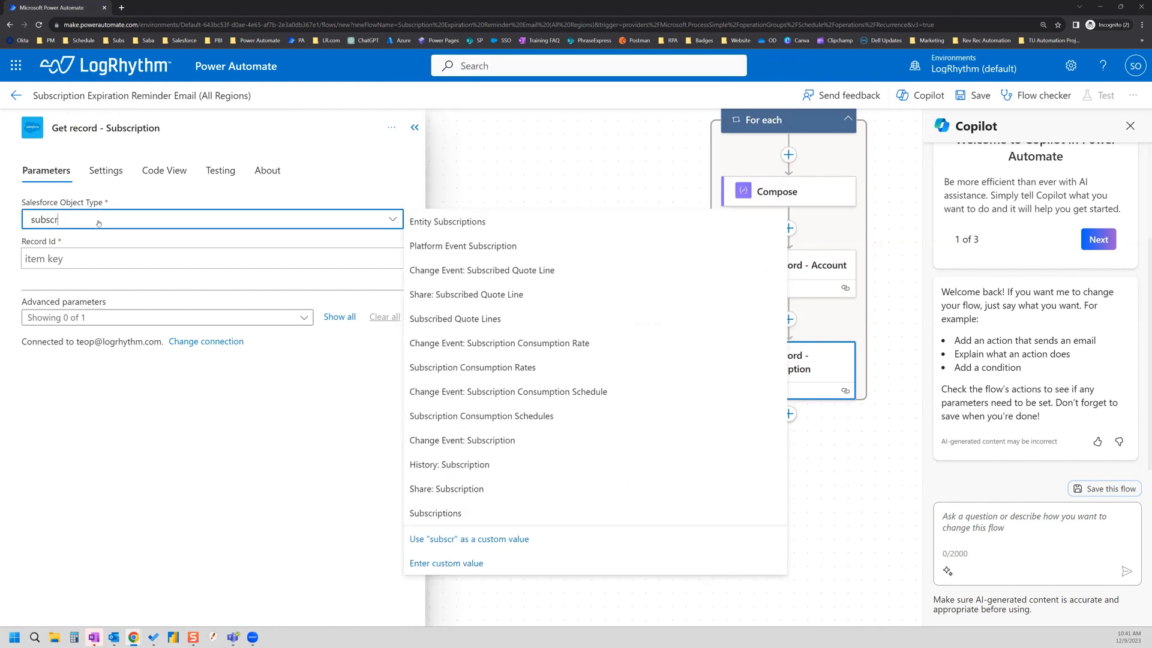
{"action": "type", "text": "iptions"}
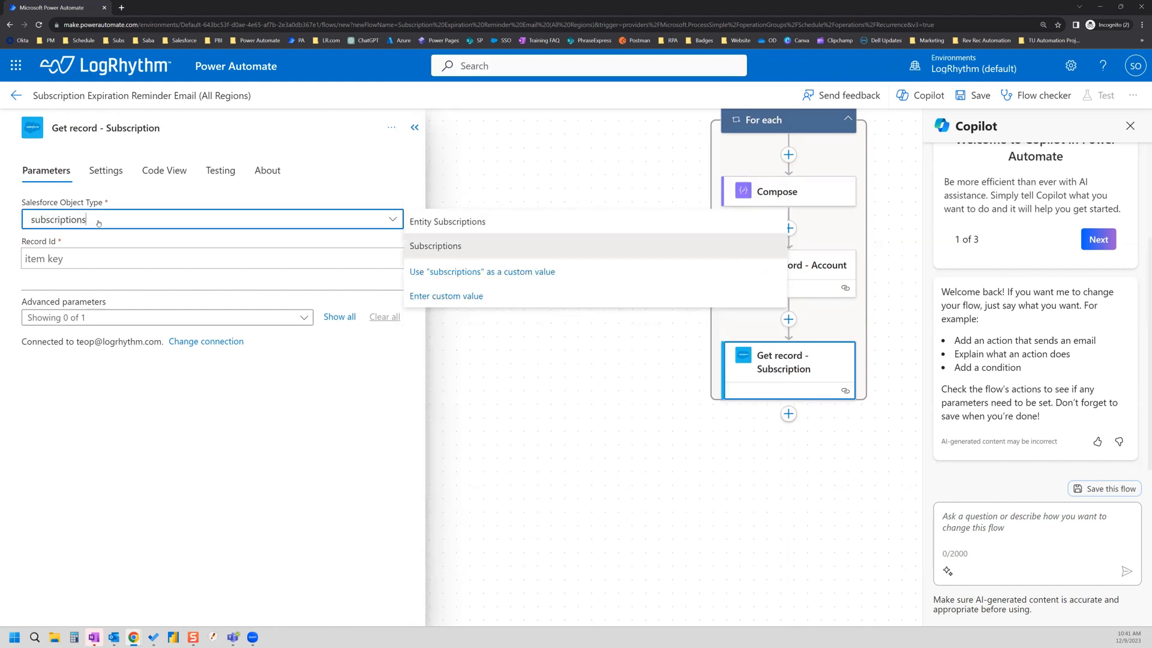
{"action": "left_click", "coordinate": [424, 247]}
{"action": "left_click", "coordinate": [135, 260]}
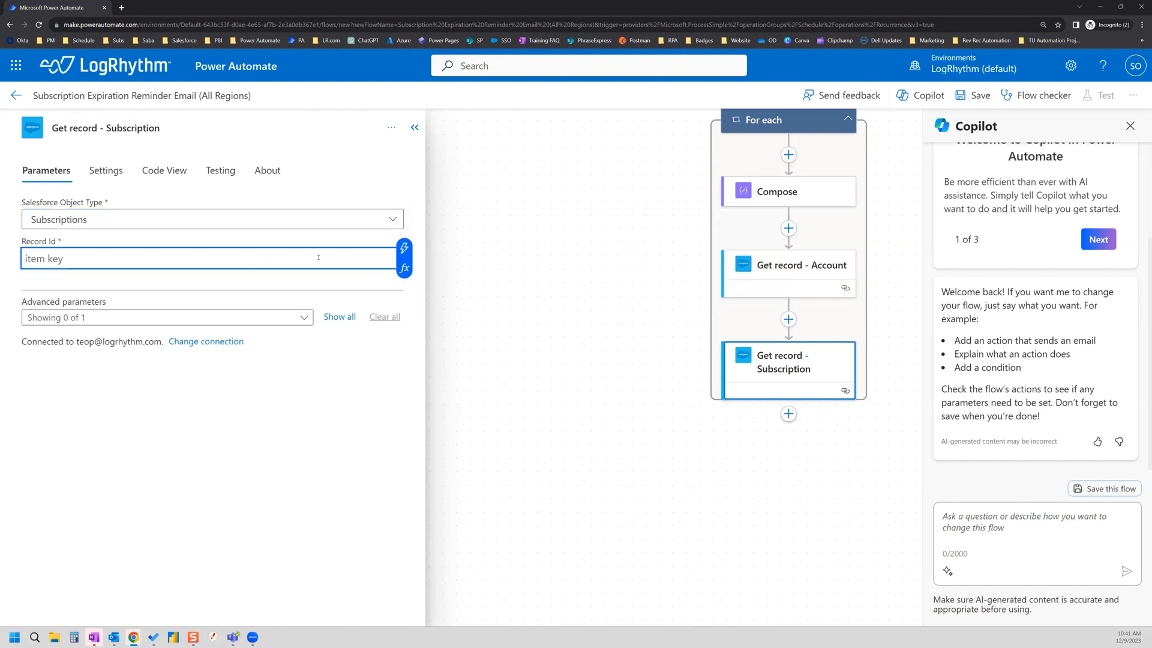
Step: Browse Record Id's dynamic content and expand all Get records - Expiring Subscriptions outputs
{"action": "left_click", "coordinate": [408, 249]}
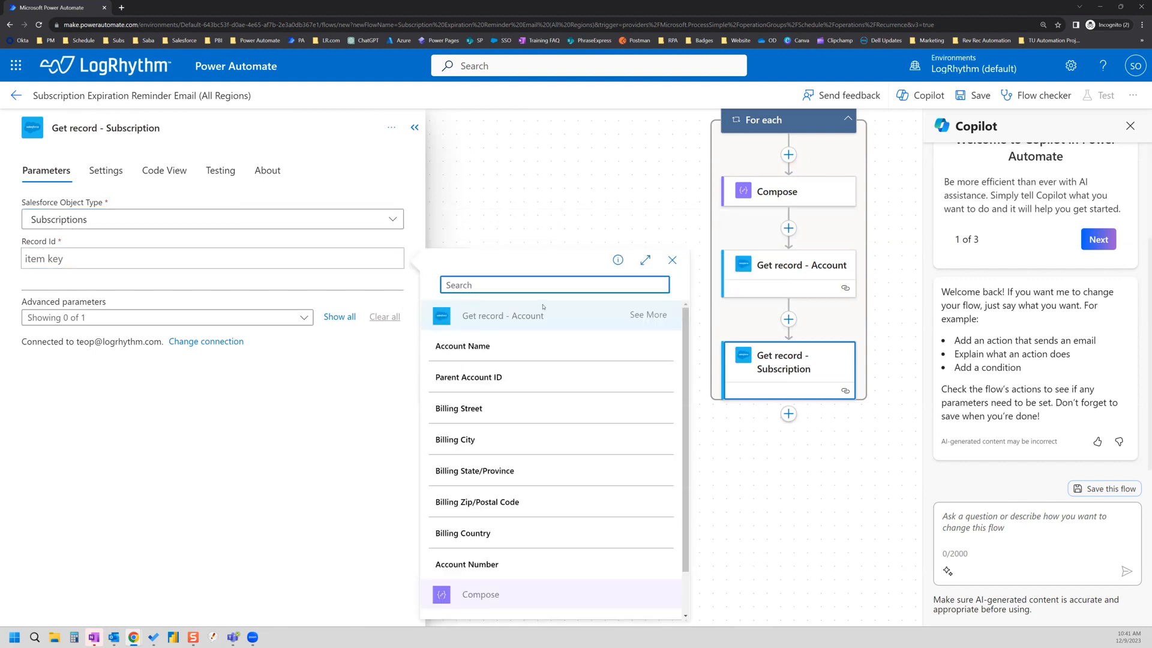
{"action": "type", "text": "subsc"}
{"action": "type", "text": "ription"}
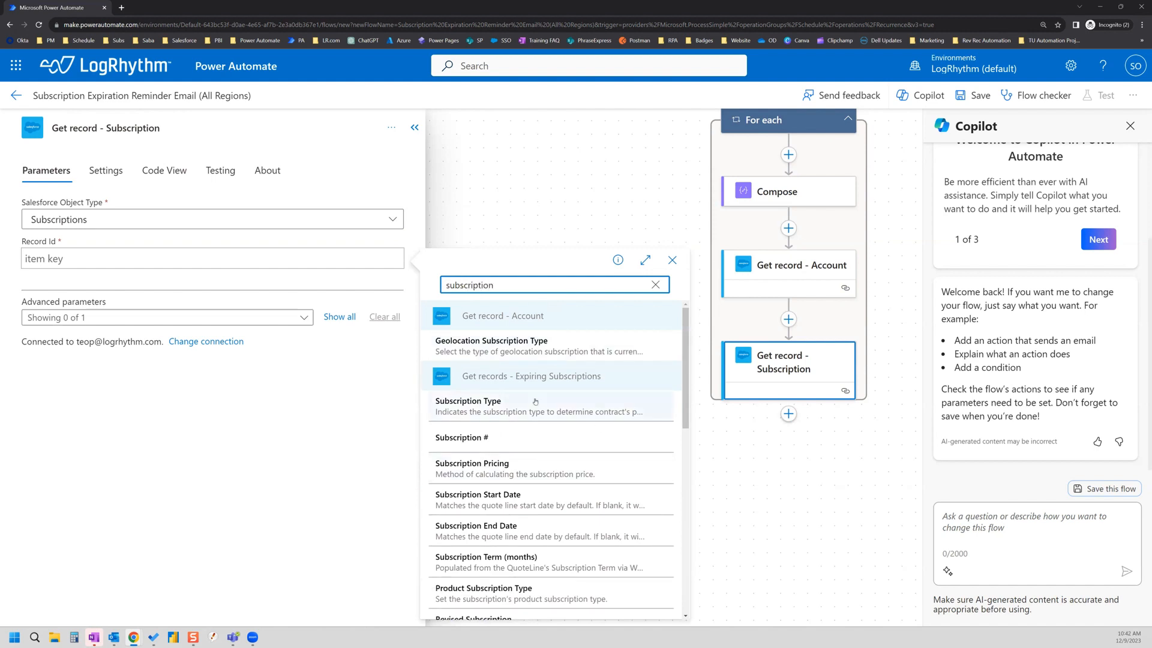
{"action": "scroll", "coordinate": [510, 384], "scroll_direction": "down", "scroll_amount": 1}
{"action": "scroll", "coordinate": [522, 378], "scroll_direction": "up", "scroll_amount": 1}
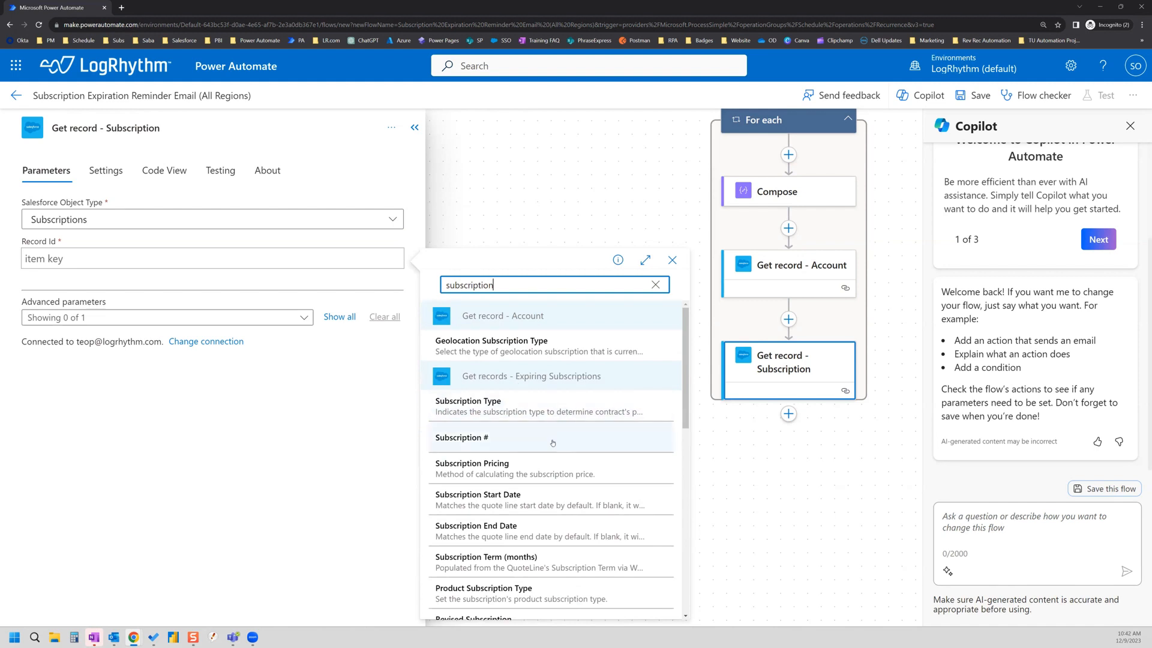
{"action": "scroll", "coordinate": [557, 420], "scroll_direction": "down", "scroll_amount": 2}
{"action": "scroll", "coordinate": [555, 445], "scroll_direction": "down", "scroll_amount": 5}
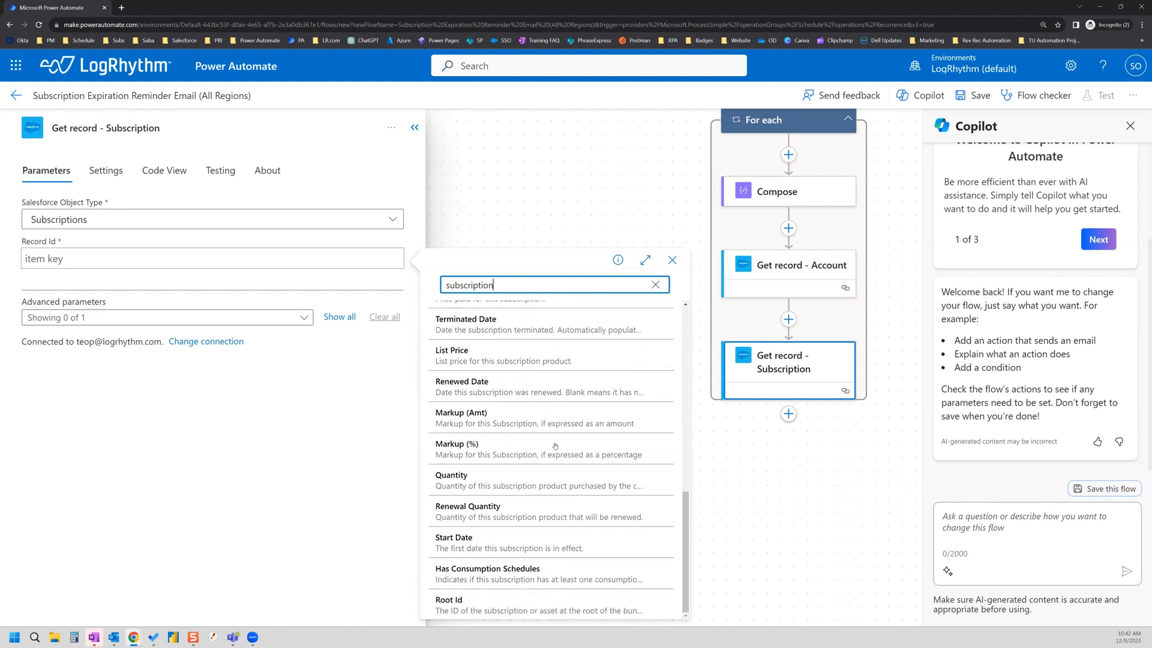
{"action": "scroll", "coordinate": [556, 445], "scroll_direction": "up", "scroll_amount": 8}
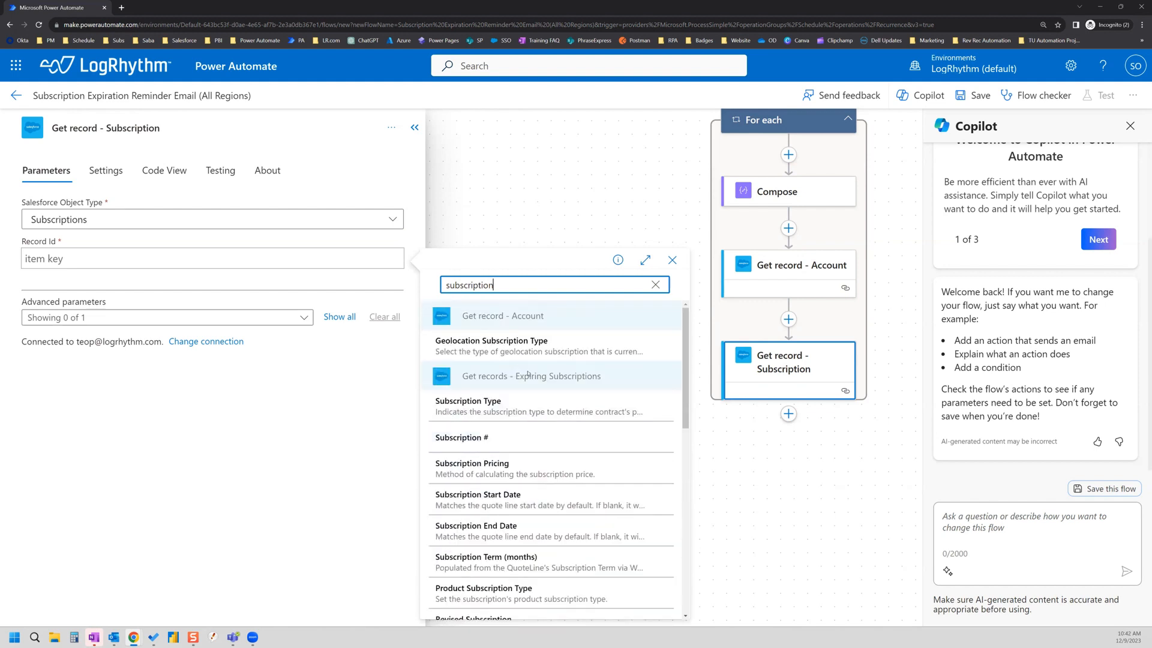
{"action": "left_click", "coordinate": [656, 286]}
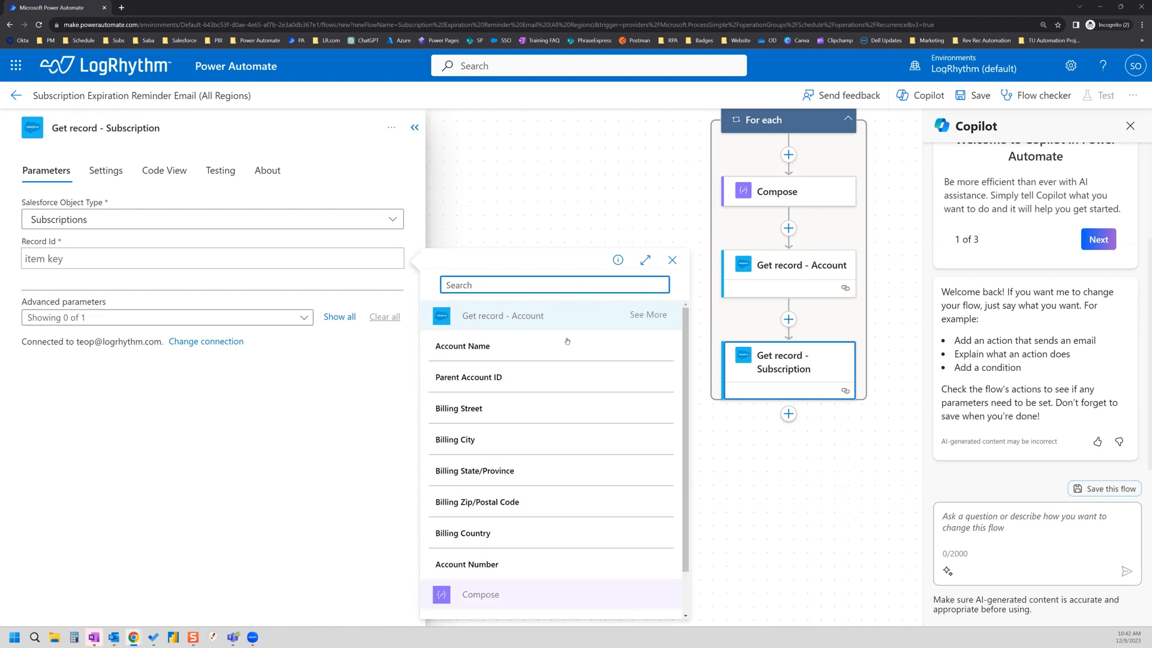
{"action": "scroll", "coordinate": [566, 384], "scroll_direction": "down", "scroll_amount": 1}
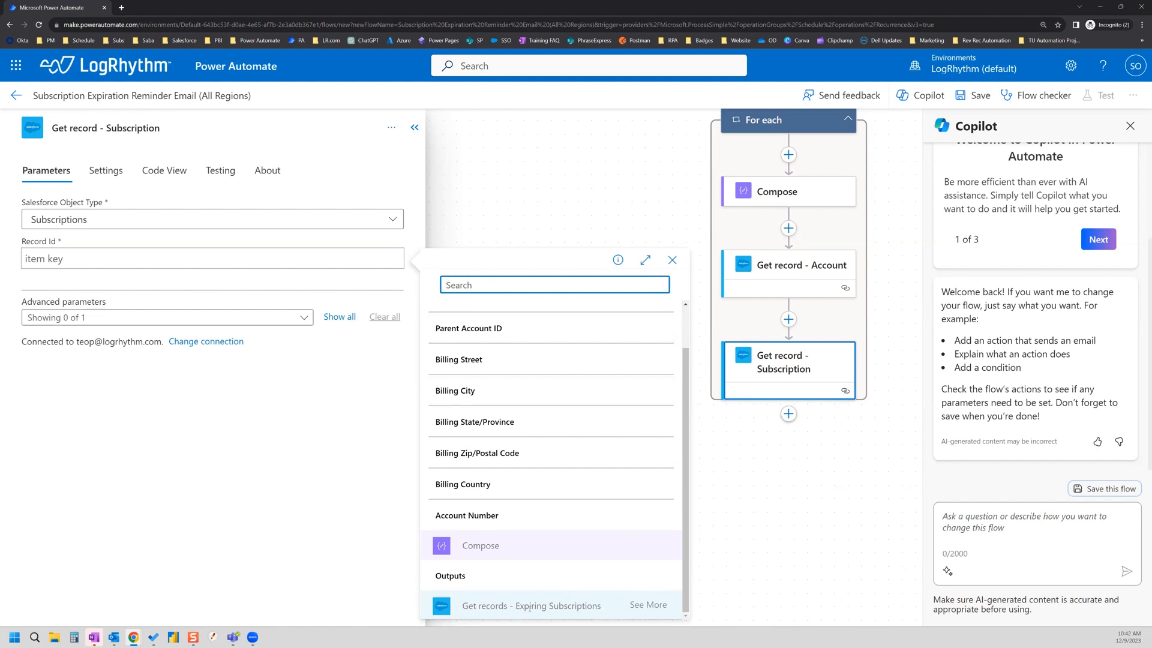
{"action": "left_click", "coordinate": [648, 605]}
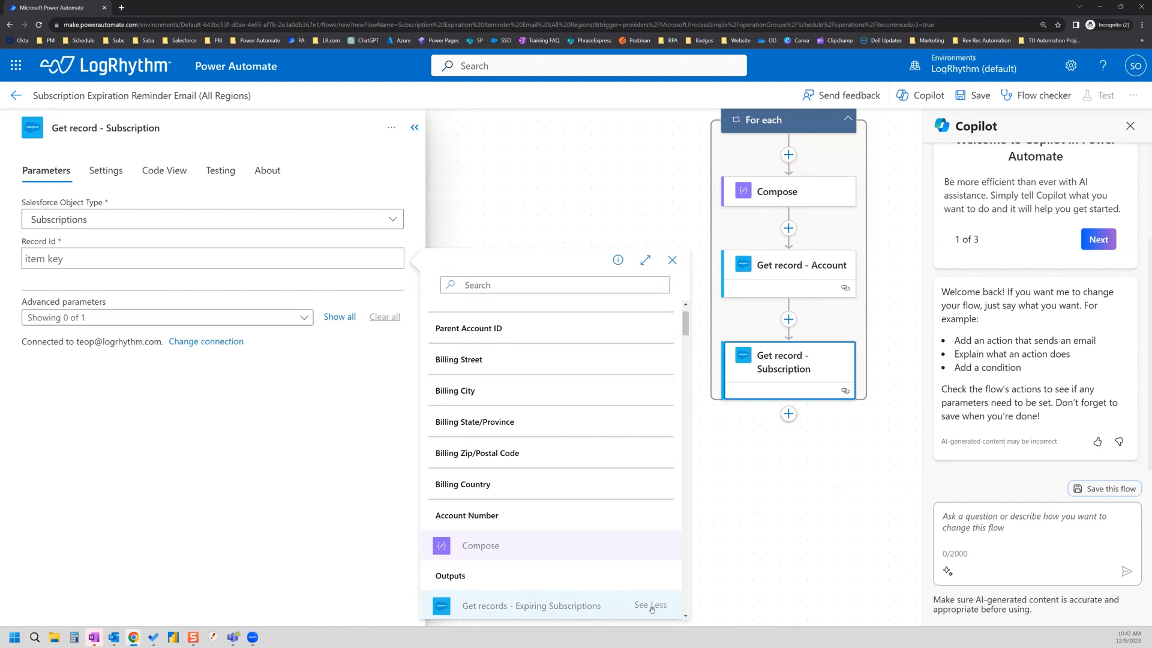
Step: Search 'record' and set Record Id to Record ID from Get records - Expiring Subscriptions
{"action": "scroll", "coordinate": [619, 439], "scroll_direction": "down", "scroll_amount": 4}
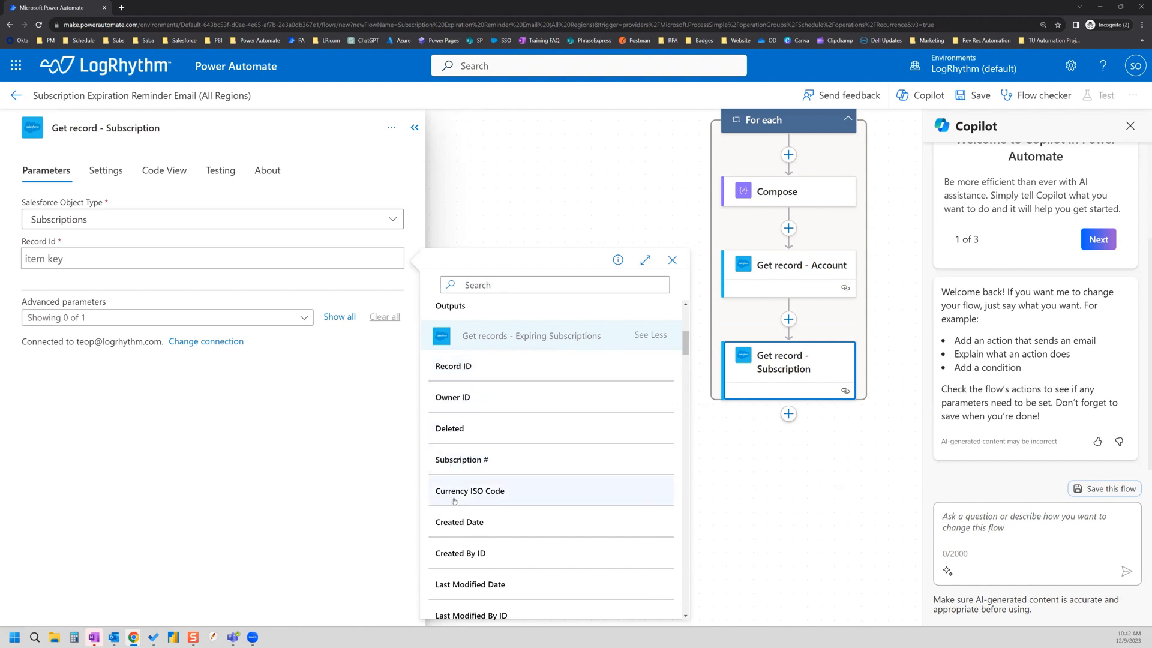
{"action": "scroll", "coordinate": [455, 501], "scroll_direction": "down", "scroll_amount": 1}
{"action": "scroll", "coordinate": [458, 450], "scroll_direction": "up", "scroll_amount": 3}
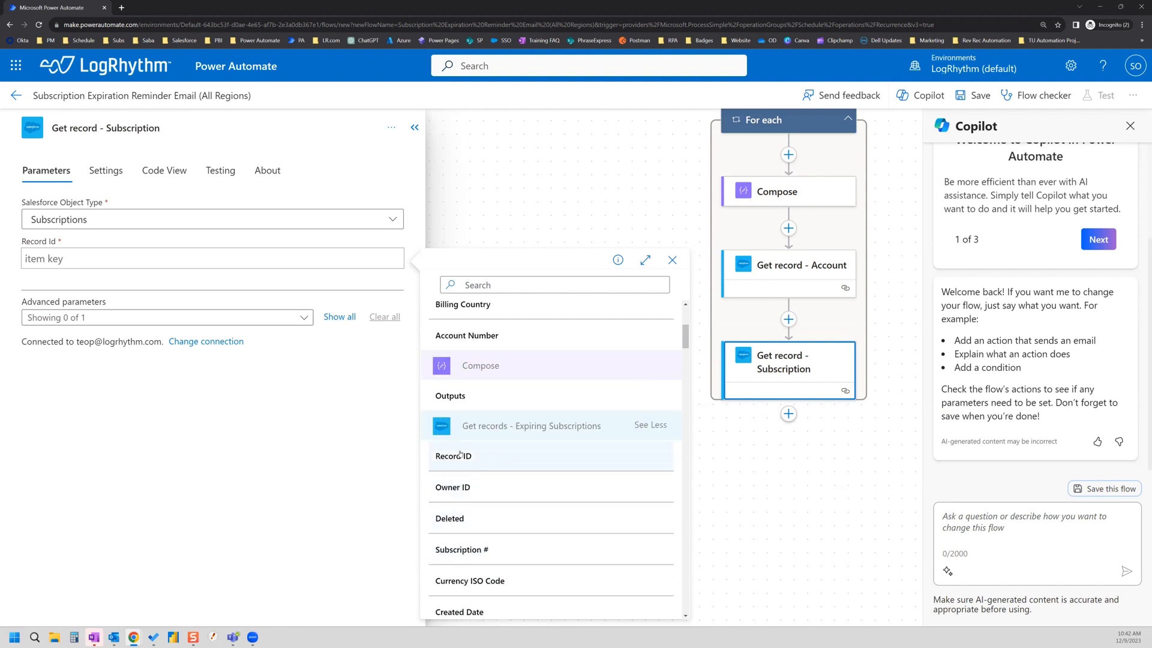
{"action": "left_click", "coordinate": [491, 286]}
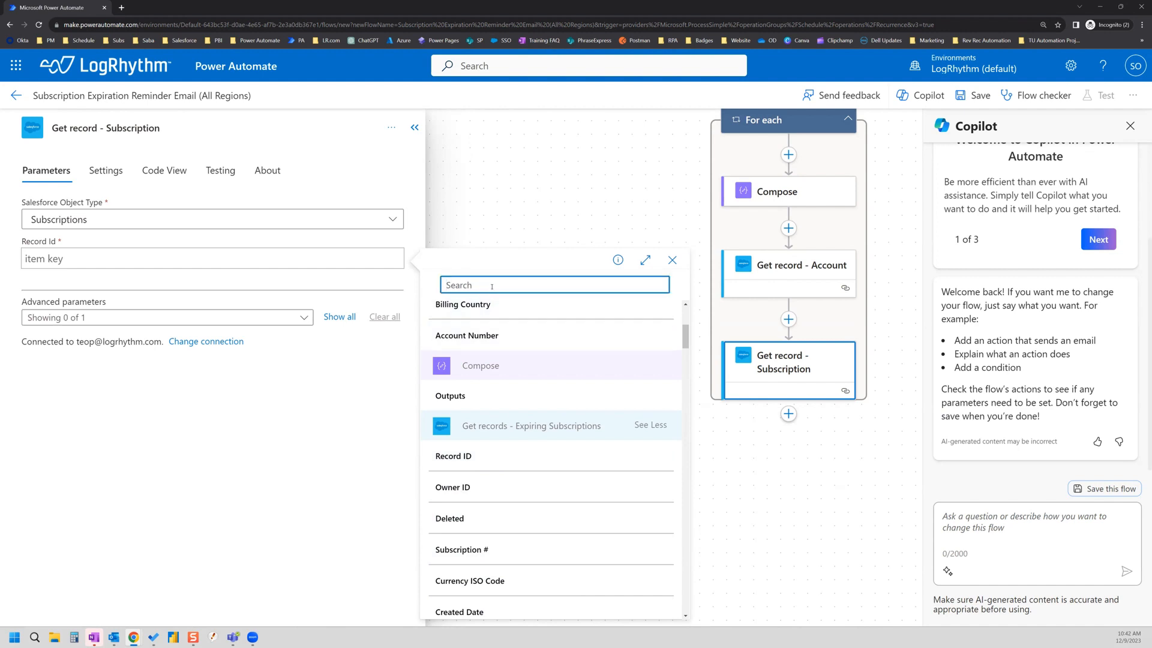
{"action": "type", "text": "record"}
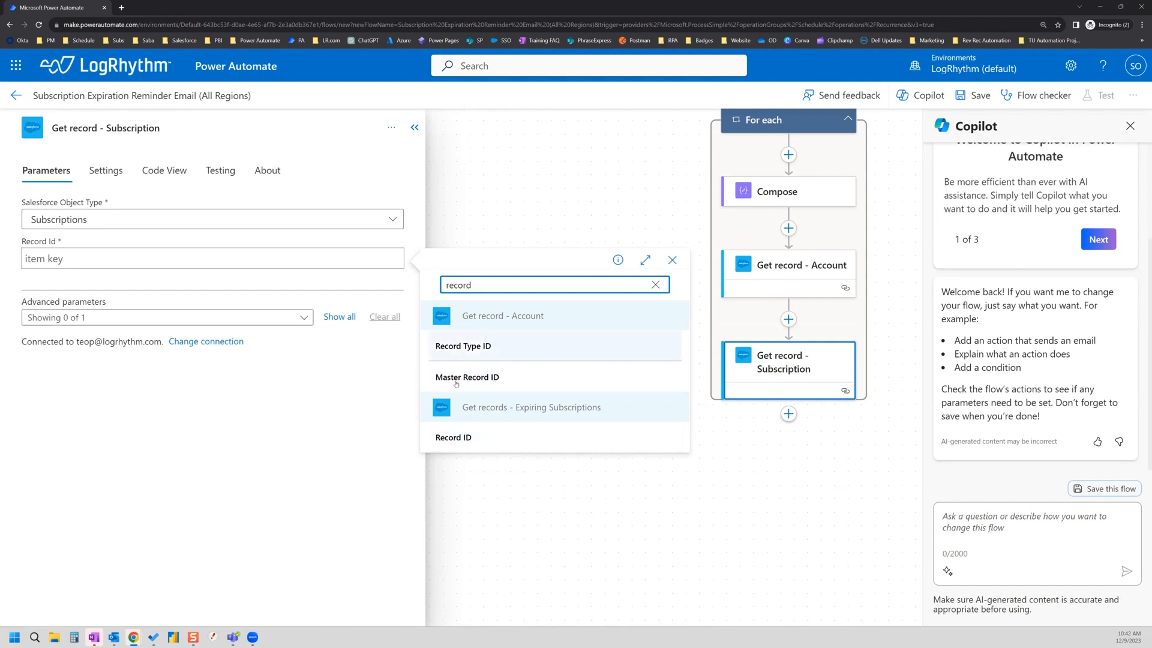
{"action": "left_click", "coordinate": [468, 438]}
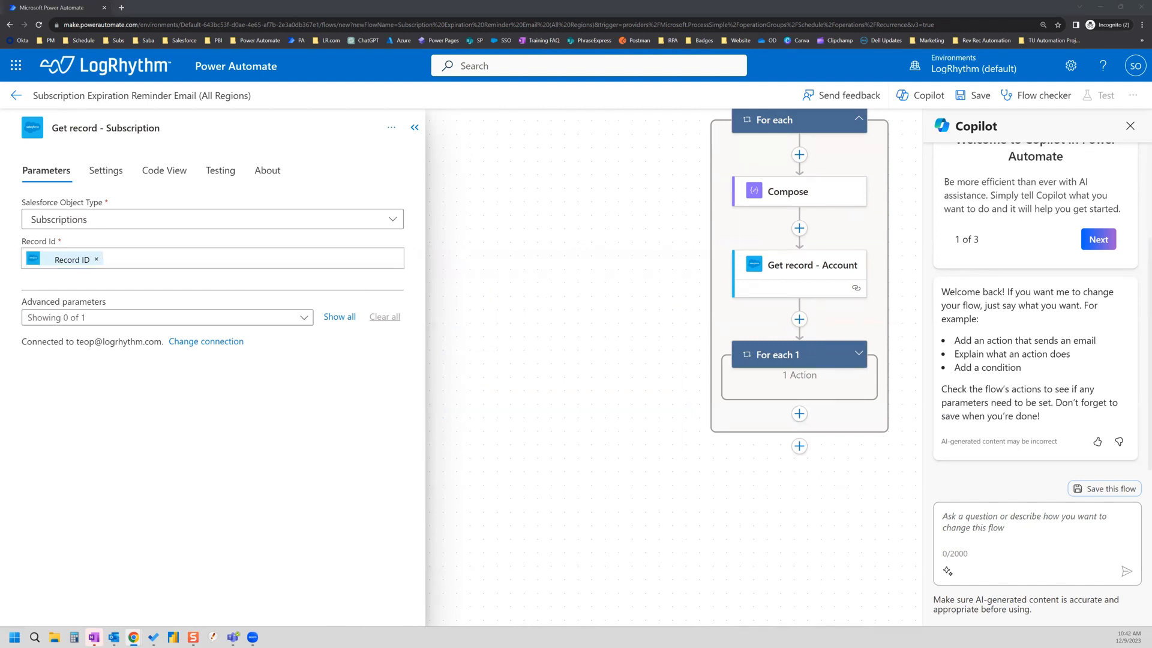
Step: Expand For each 1 and drag Get record - Subscription out of it
{"action": "scroll", "coordinate": [633, 384], "scroll_direction": "up", "scroll_amount": 1}
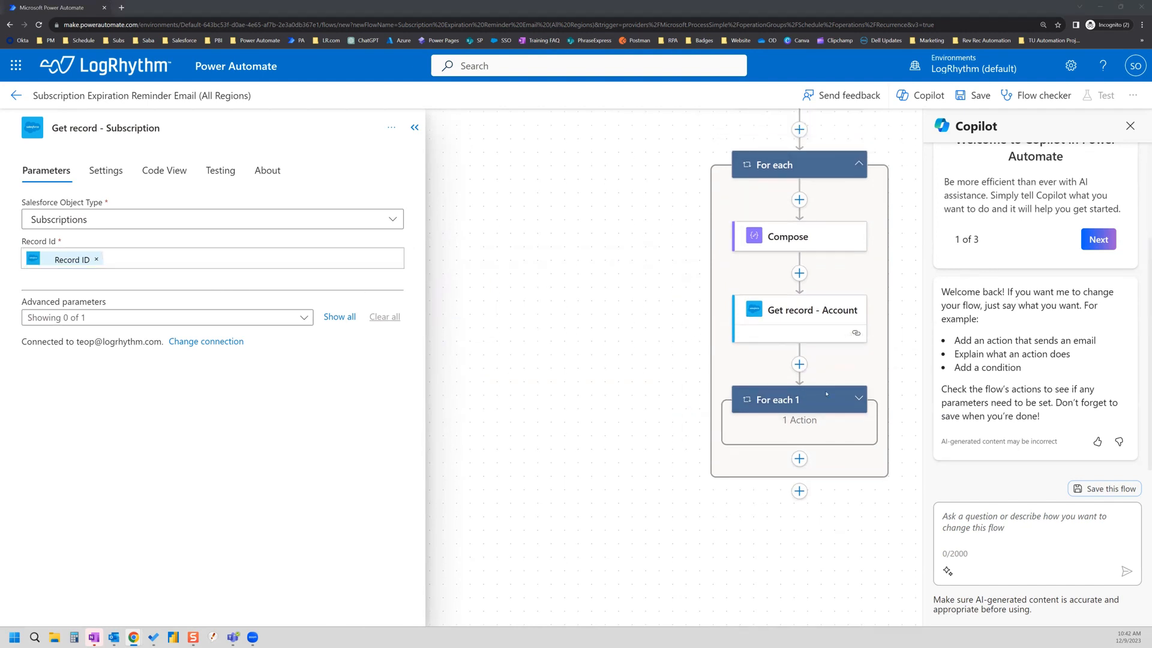
{"action": "scroll", "coordinate": [804, 414], "scroll_direction": "up", "scroll_amount": 1}
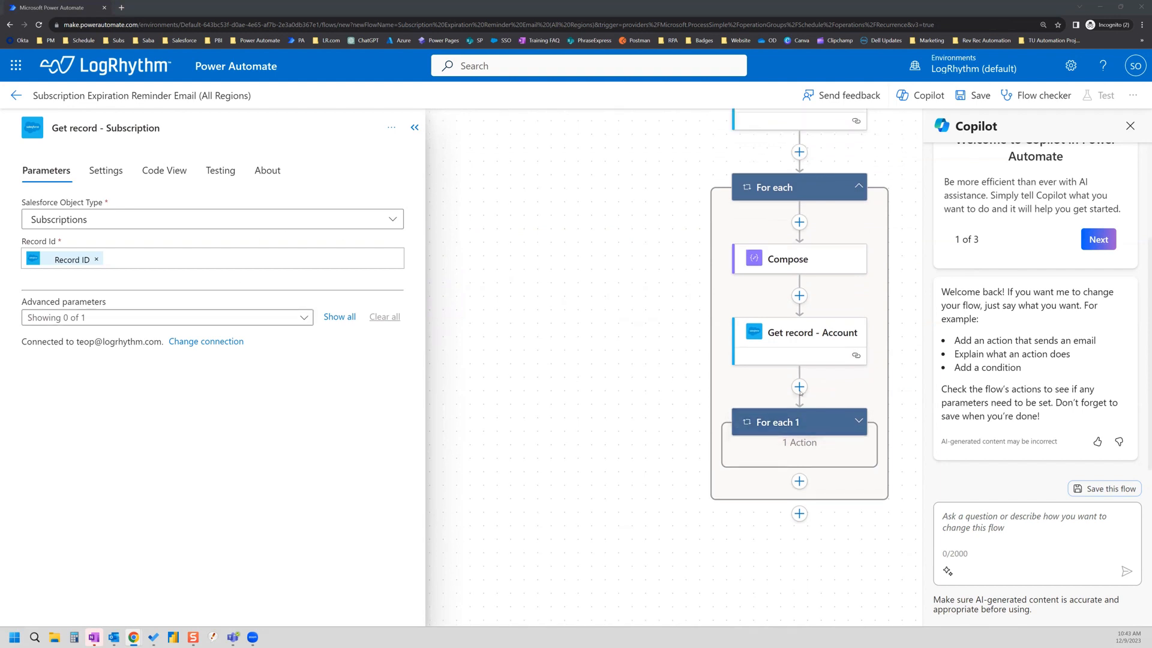
{"action": "left_click", "coordinate": [798, 430]}
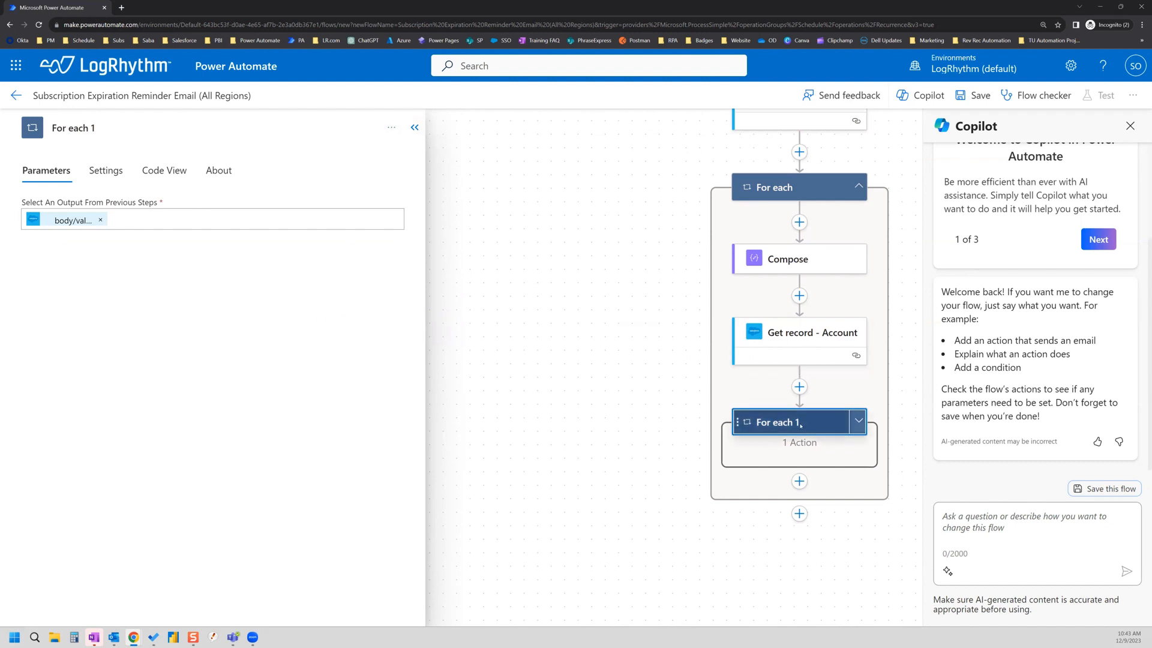
{"action": "scroll", "coordinate": [824, 375], "scroll_direction": "up", "scroll_amount": 2}
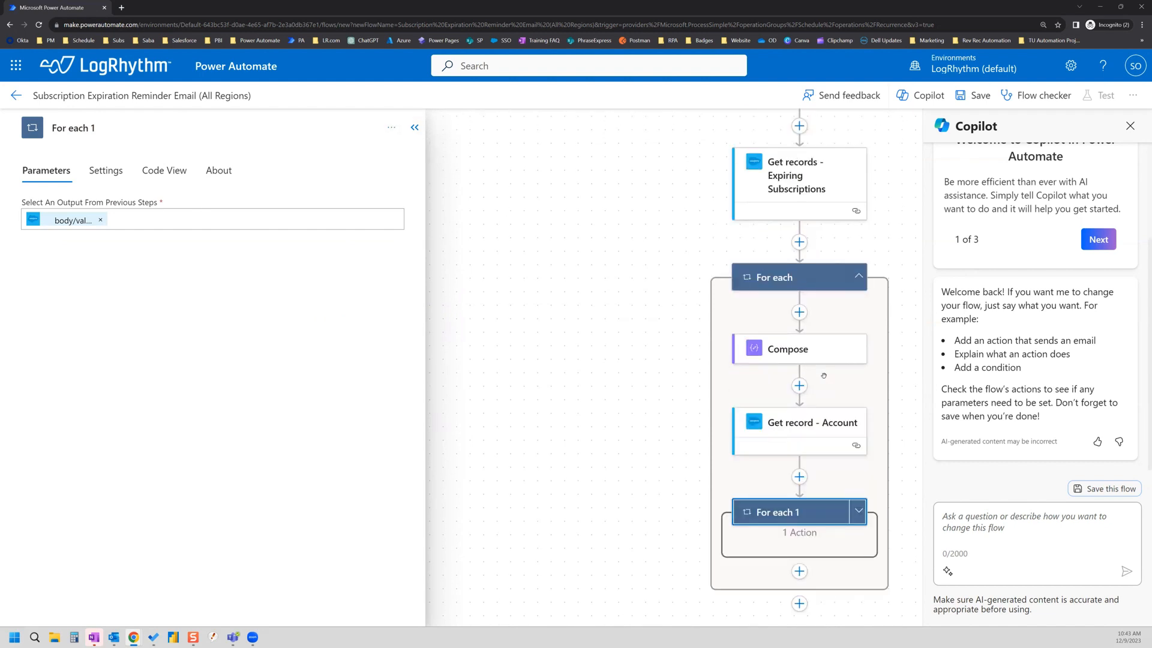
{"action": "scroll", "coordinate": [824, 375], "scroll_direction": "down", "scroll_amount": 2}
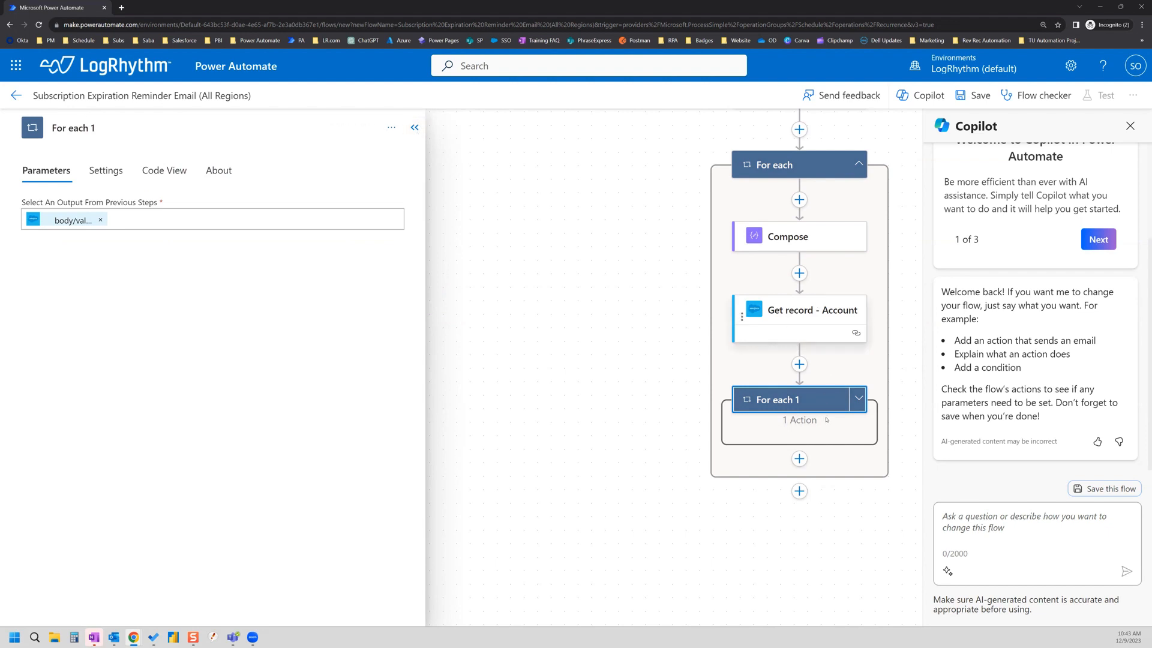
{"action": "left_click", "coordinate": [858, 398]}
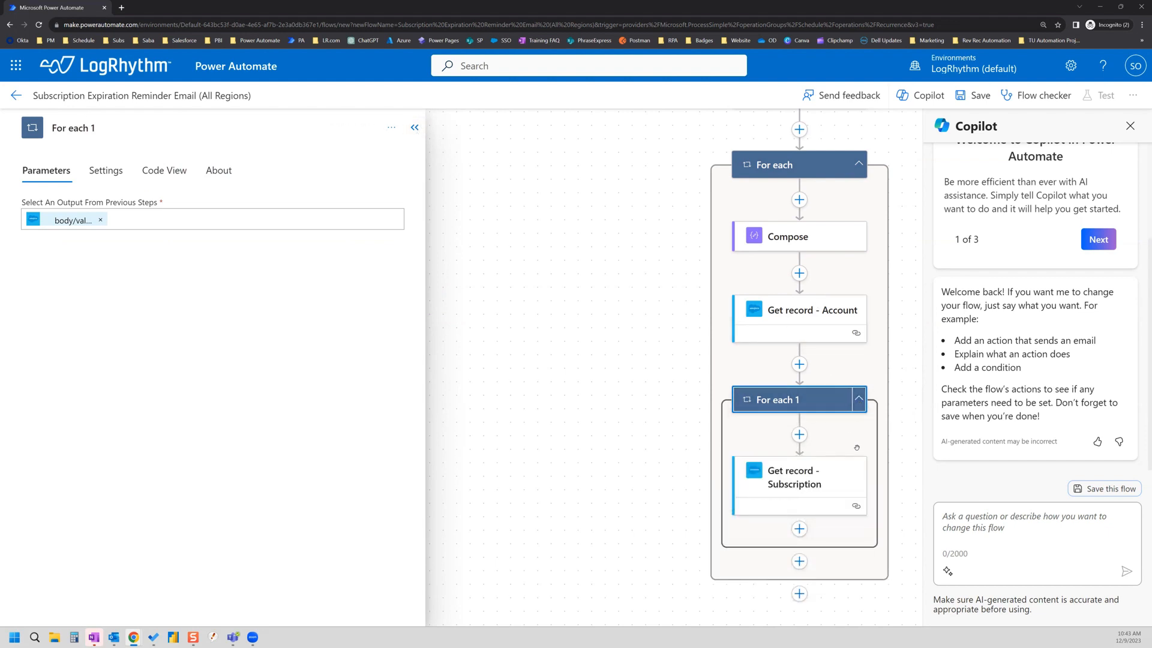
{"action": "left_click", "coordinate": [862, 406]}
{"action": "left_click", "coordinate": [862, 407]}
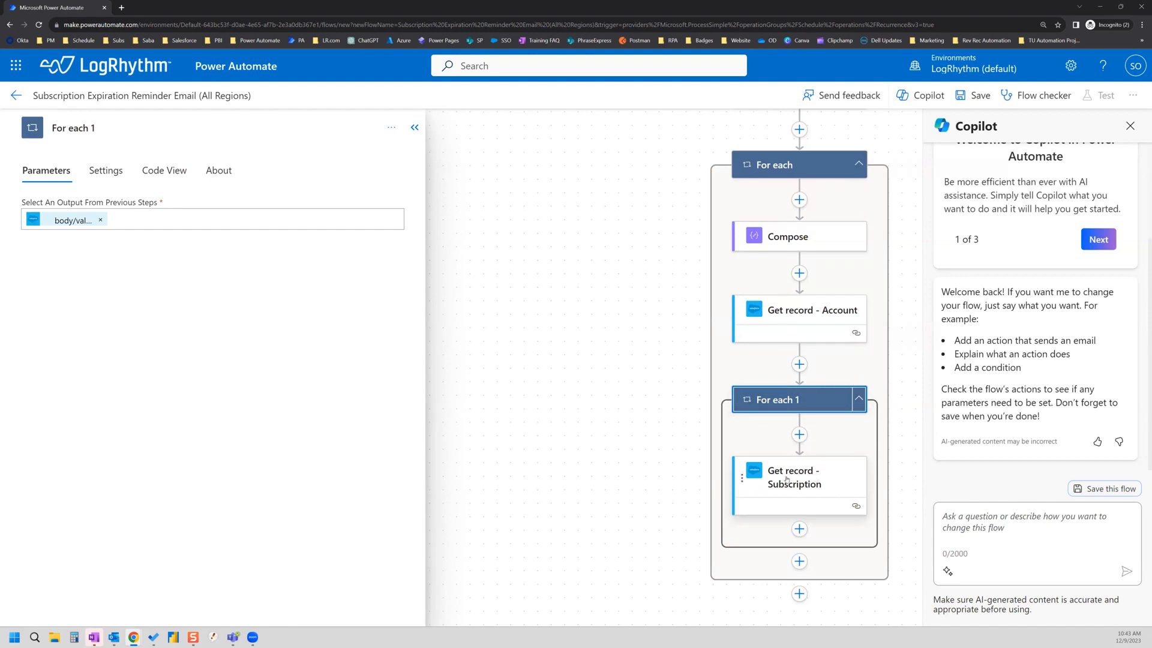
{"action": "left_click_drag", "start_coordinate": [786, 480], "coordinate": [794, 365]}
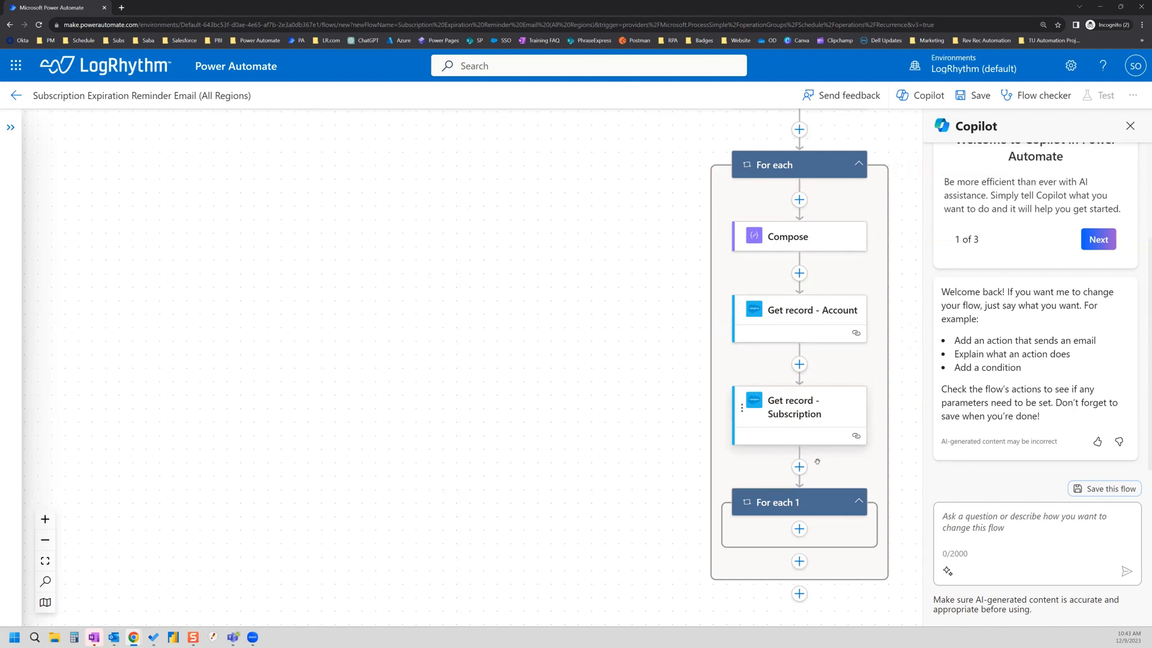
Step: Delete the empty For each 1 loop and place Get record - Subscription above Get record - Account
{"action": "left_click", "coordinate": [859, 503]}
{"action": "left_click", "coordinate": [802, 507]}
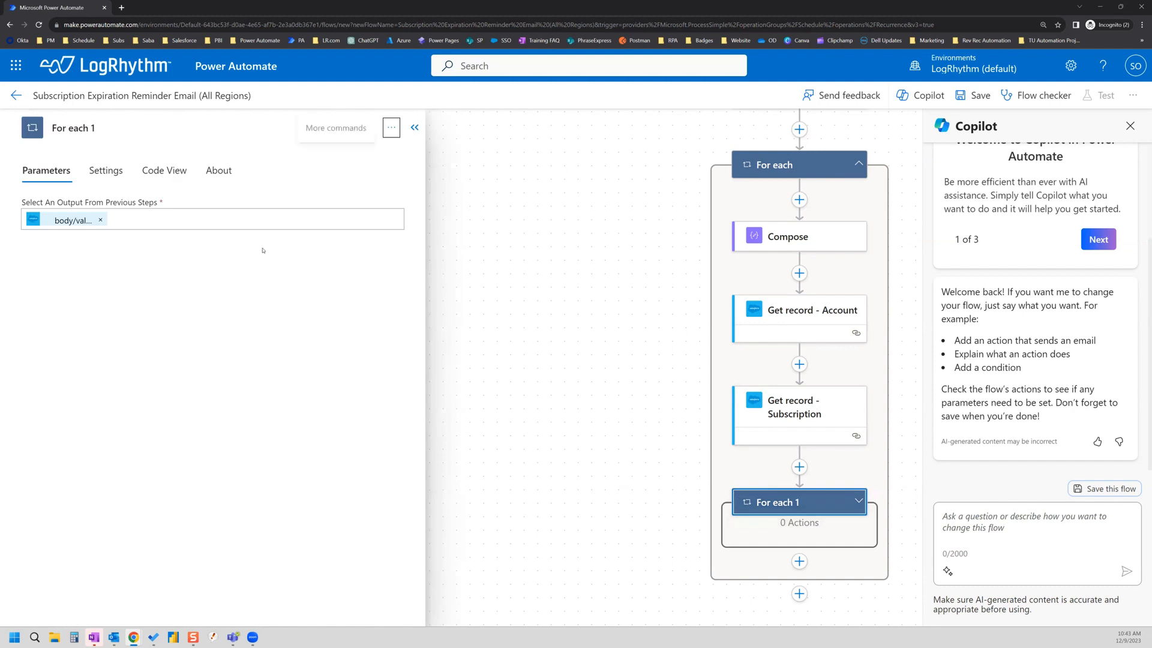
{"action": "left_click", "coordinate": [391, 128]}
{"action": "left_click", "coordinate": [414, 175]}
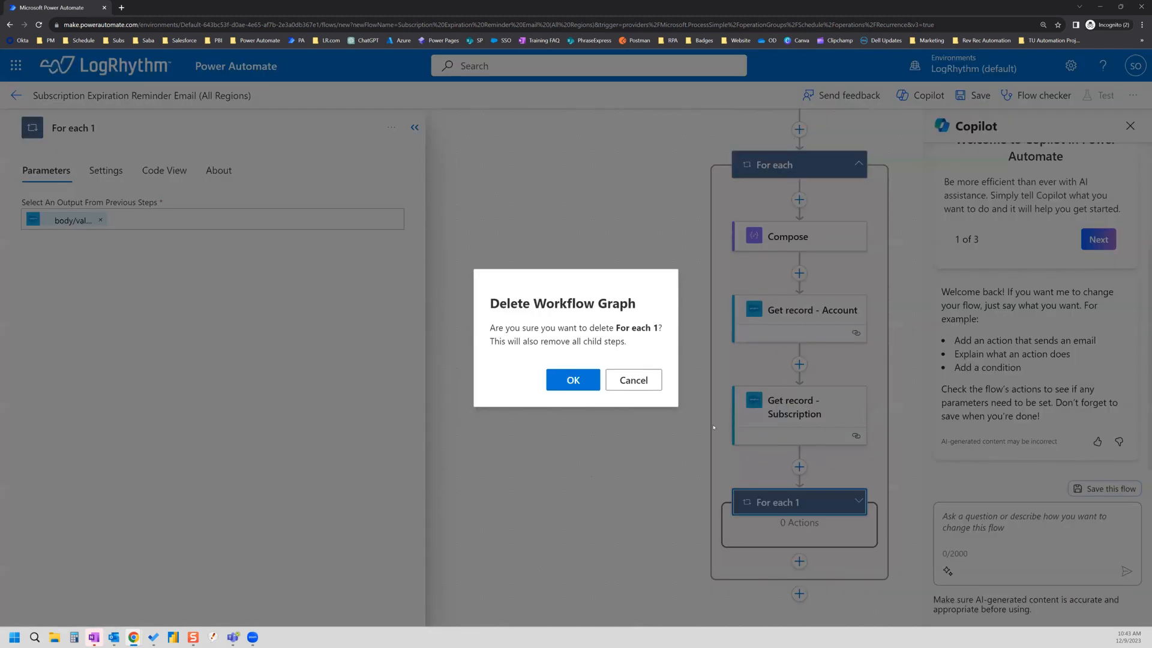
{"action": "key", "text": "Return"}
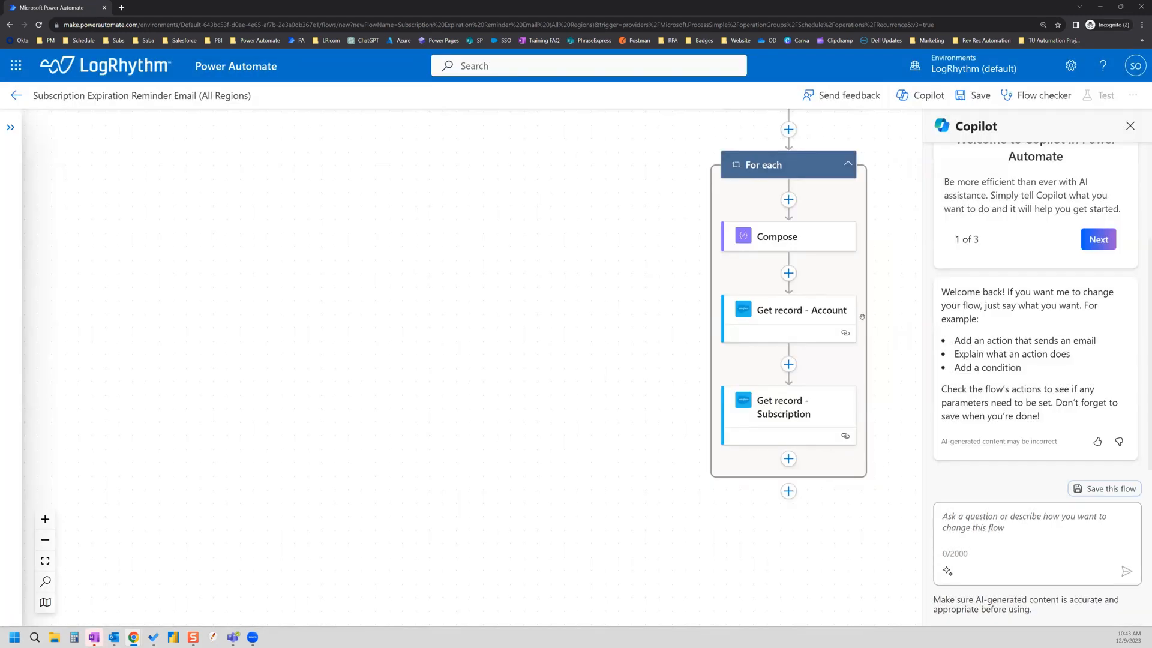
{"action": "left_click_drag", "start_coordinate": [792, 414], "coordinate": [785, 280]}
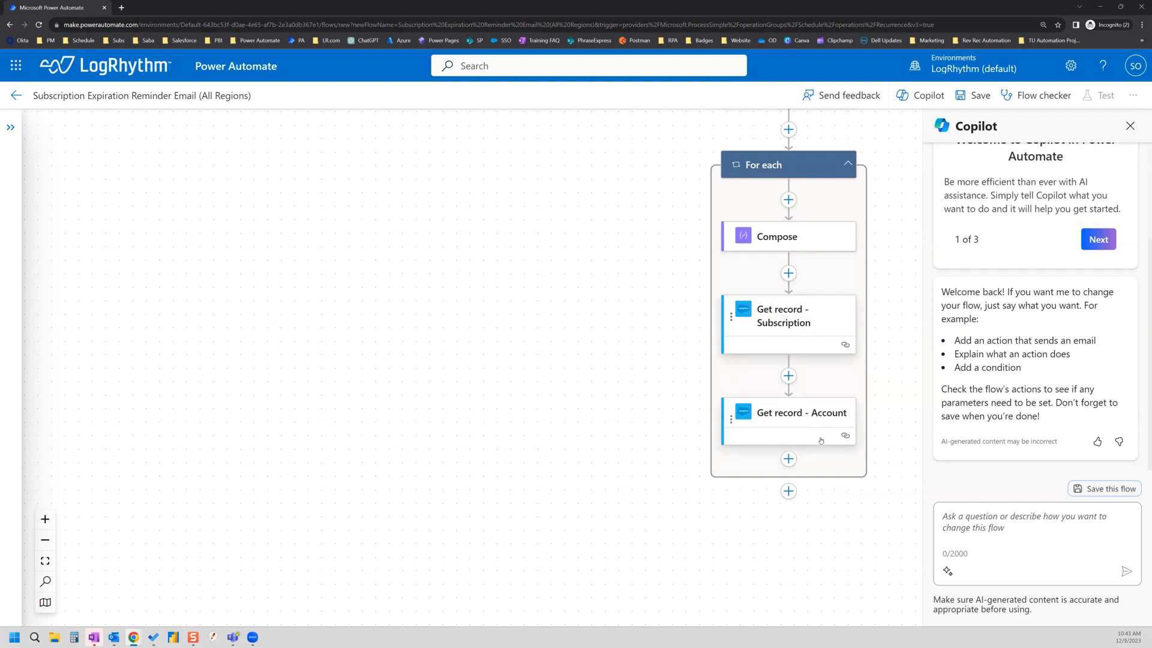
Step: Add a Salesforce Get record action after Get record - Account with Object Type Contracts
{"action": "left_click", "coordinate": [788, 459]}
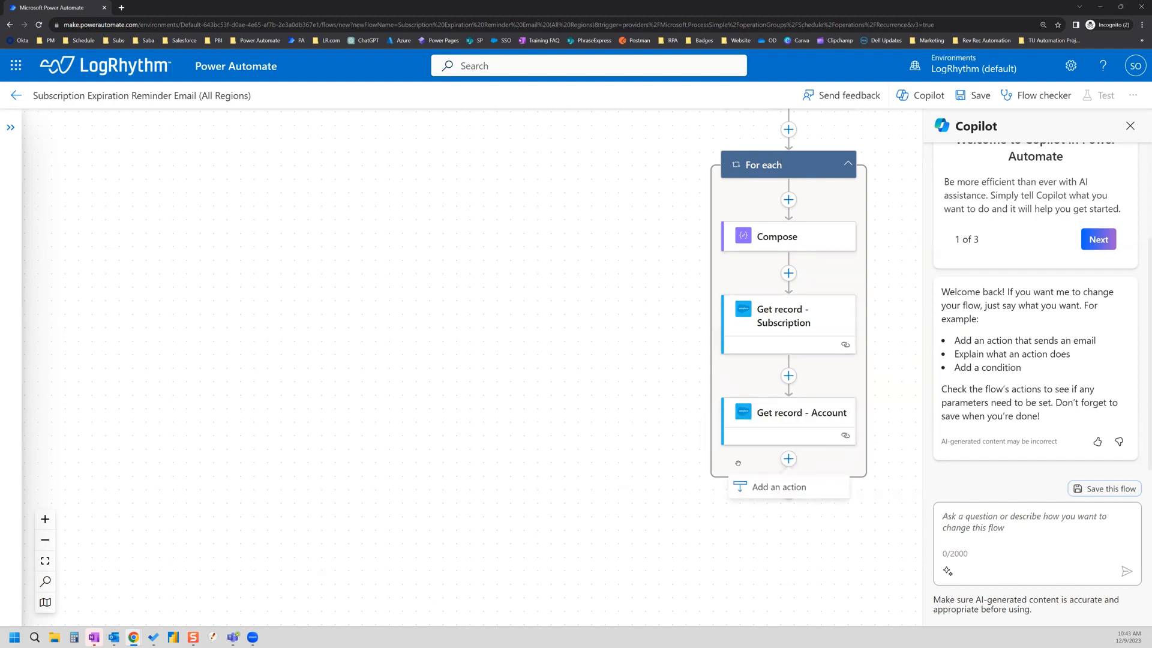
{"action": "left_click", "coordinate": [774, 487]}
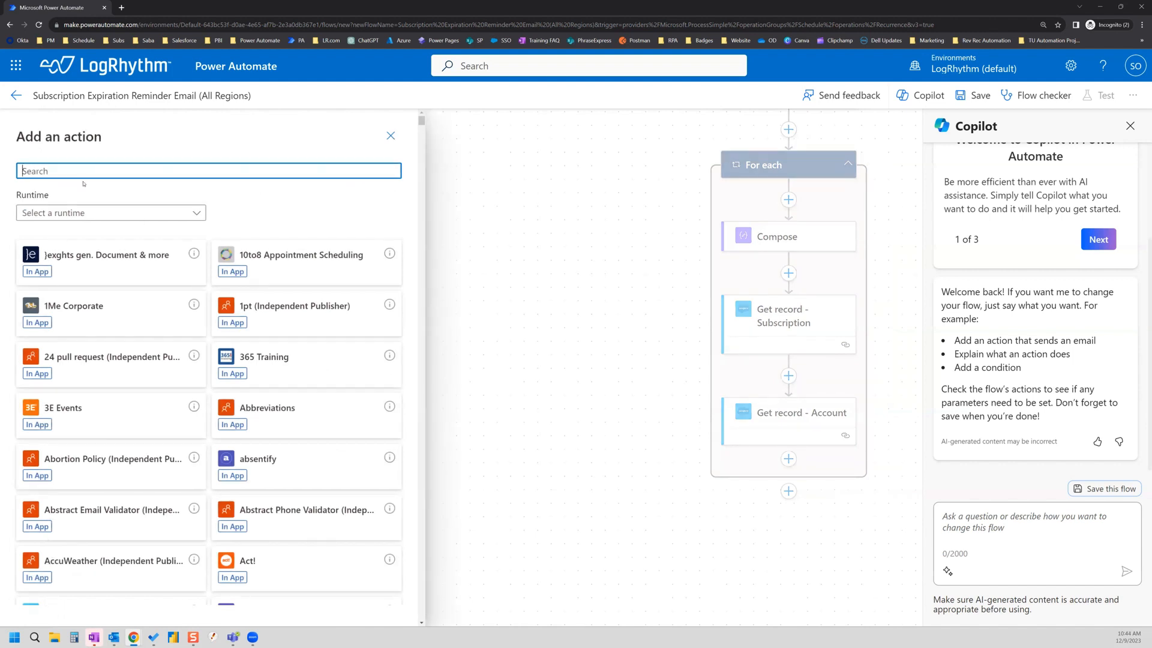
{"action": "type", "text": "sa"}
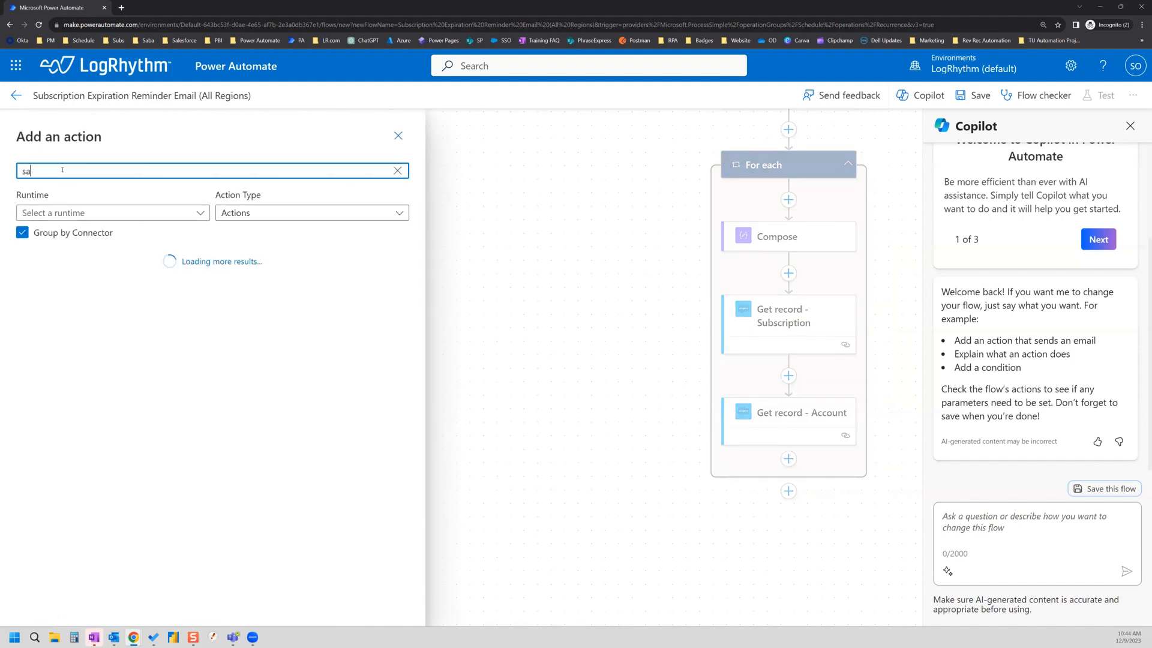
{"action": "type", "text": "lesforce"}
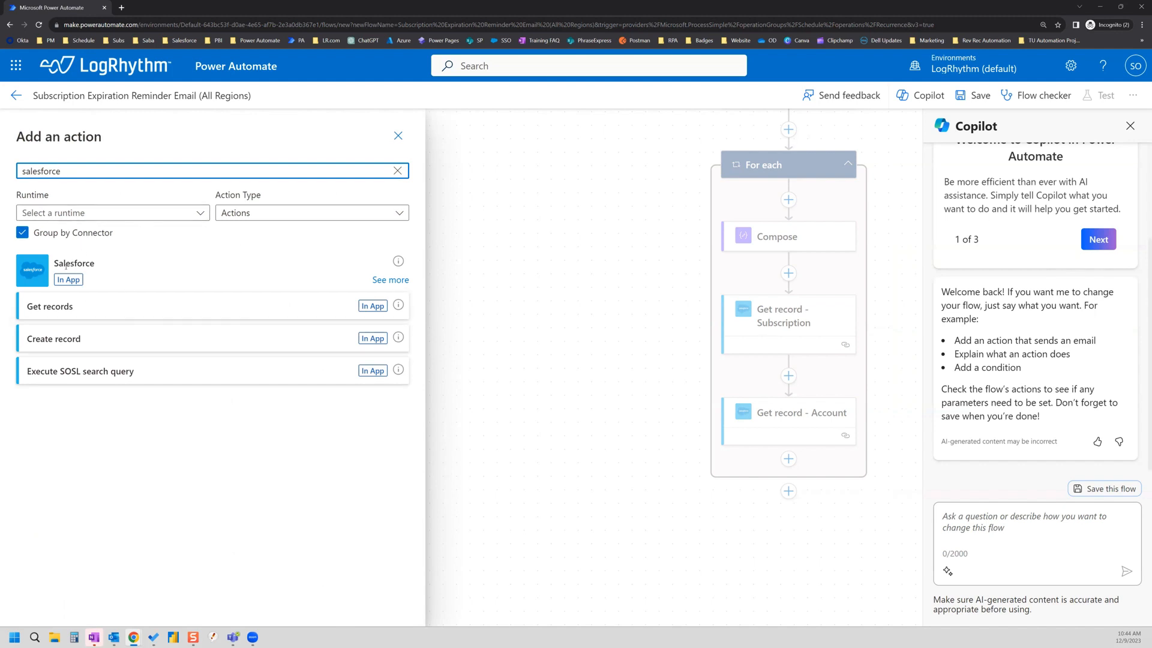
{"action": "left_click", "coordinate": [391, 280]}
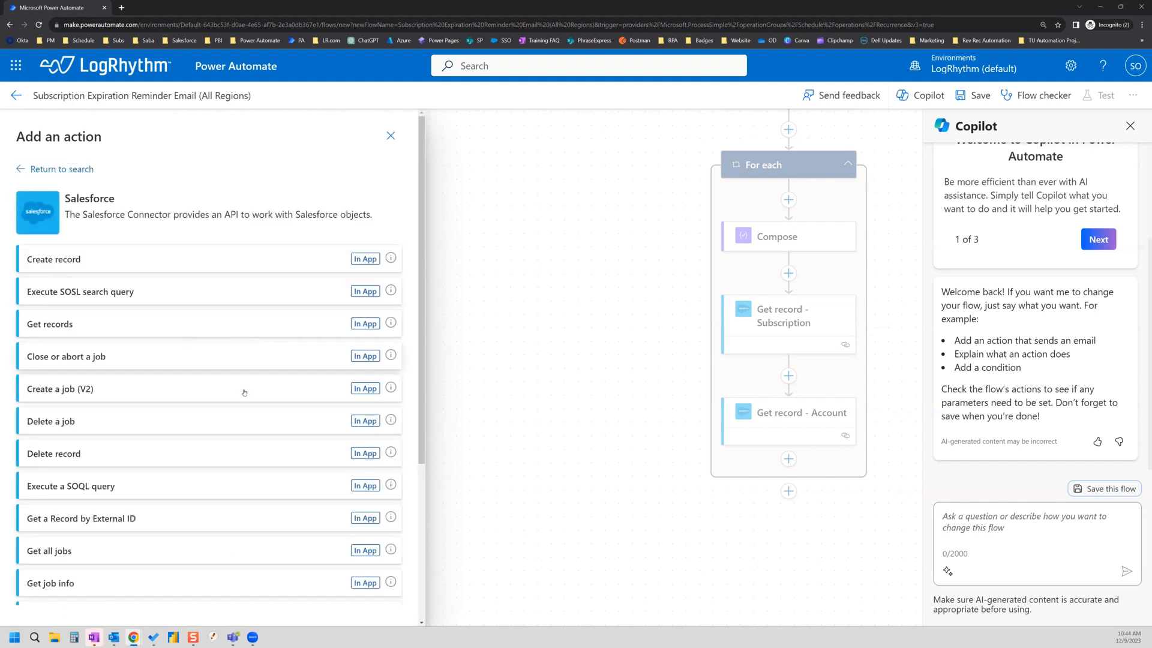
{"action": "scroll", "coordinate": [218, 402], "scroll_direction": "down", "scroll_amount": 2}
{"action": "scroll", "coordinate": [218, 402], "scroll_direction": "down", "scroll_amount": 2}
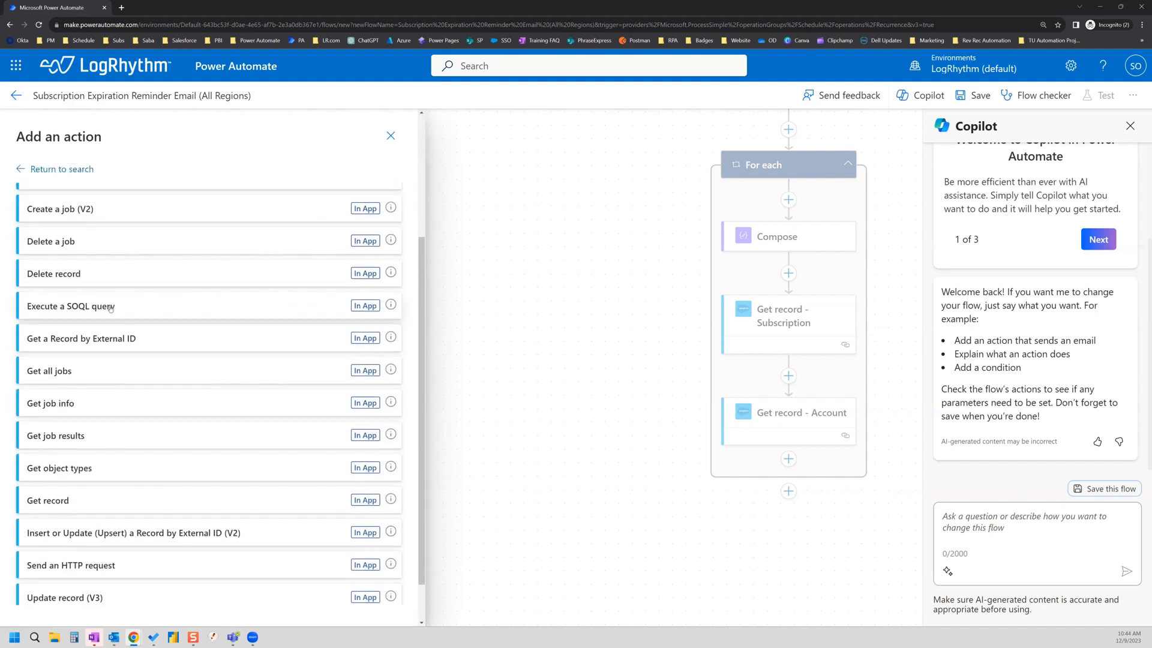
{"action": "left_click", "coordinate": [240, 456]}
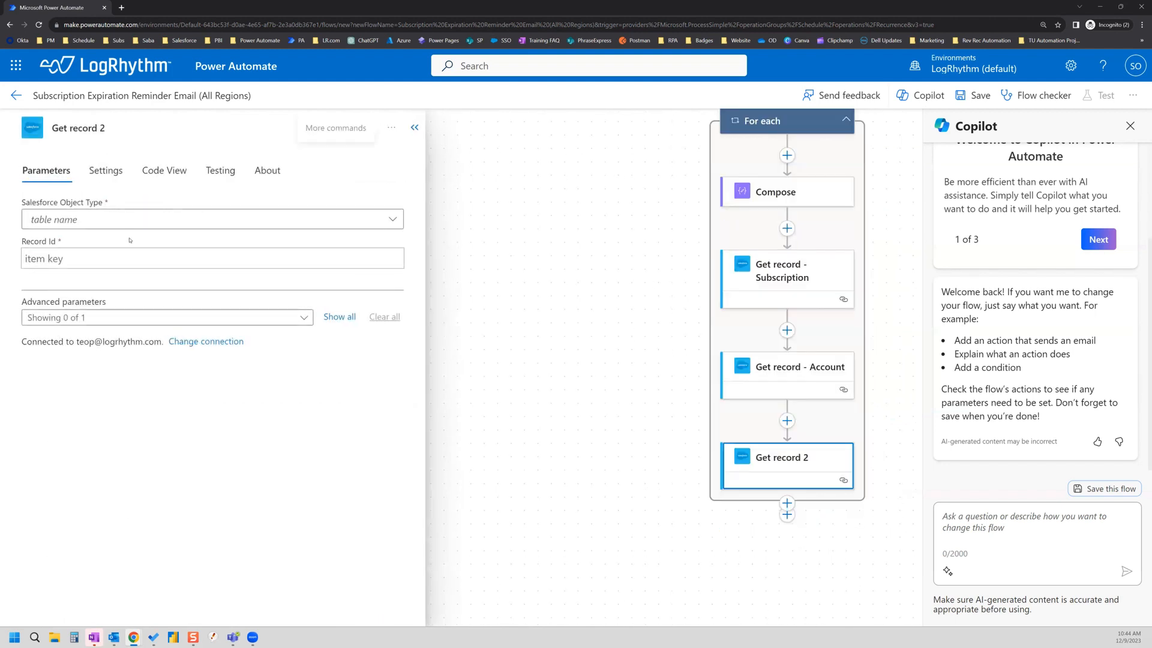
{"action": "left_click", "coordinate": [133, 220]}
{"action": "type", "text": "contracts"}
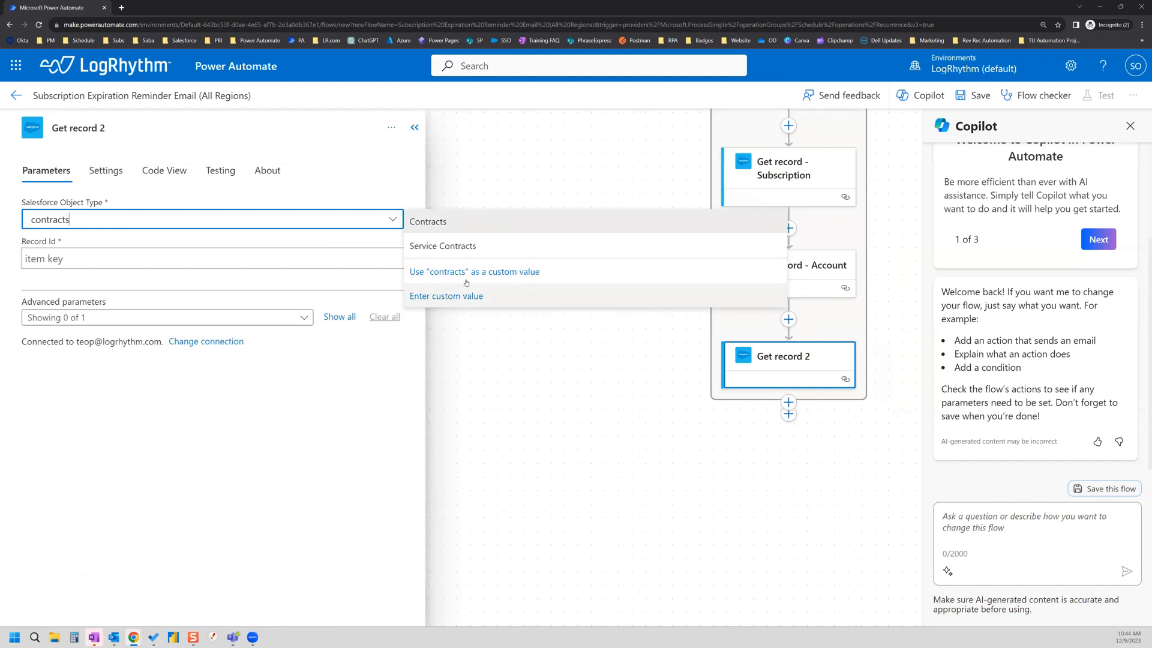
{"action": "left_click", "coordinate": [442, 222]}
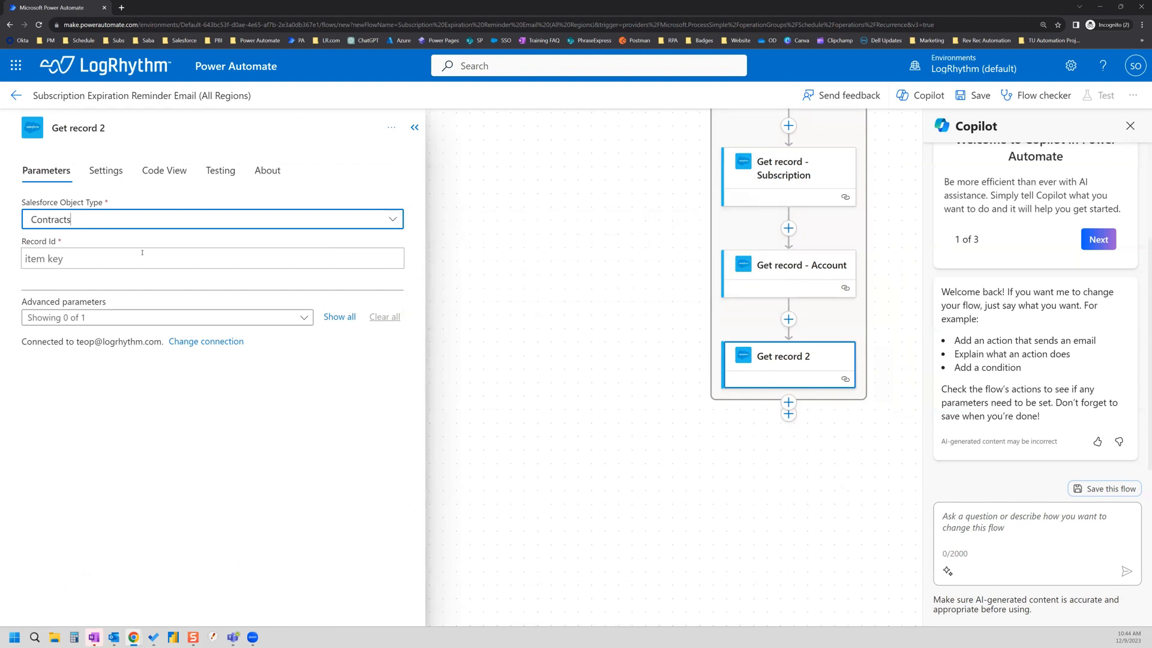
Step: Set the Record Id to the subscription's Contract field
{"action": "left_click", "coordinate": [114, 258]}
{"action": "left_click", "coordinate": [406, 248]}
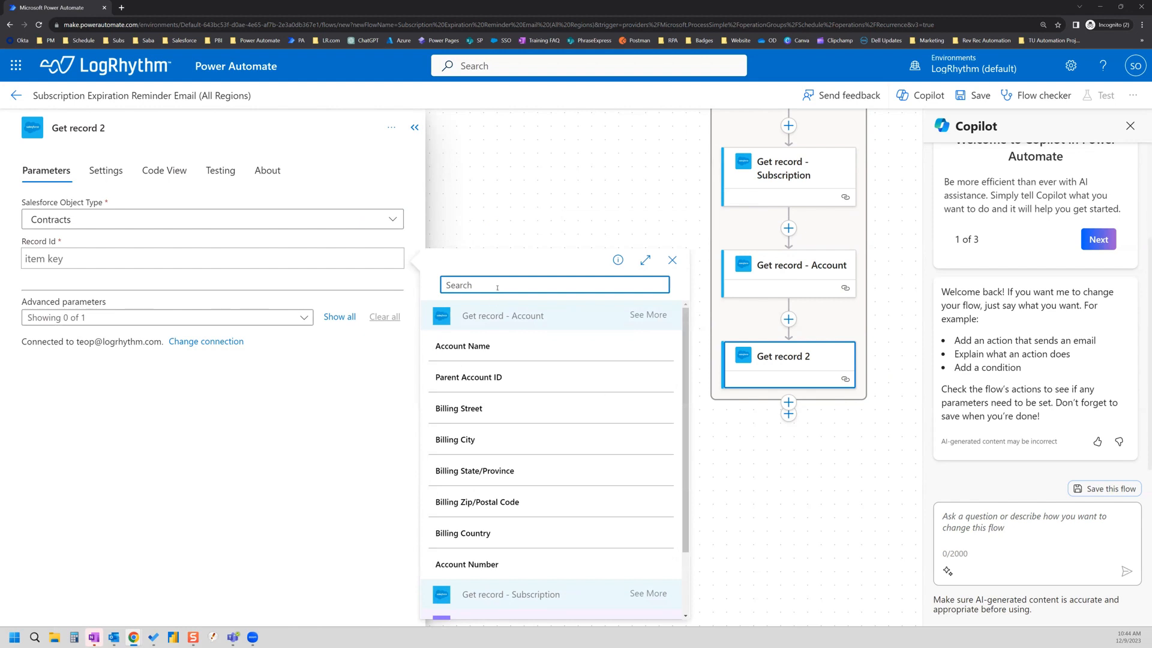
{"action": "type", "text": "contract"}
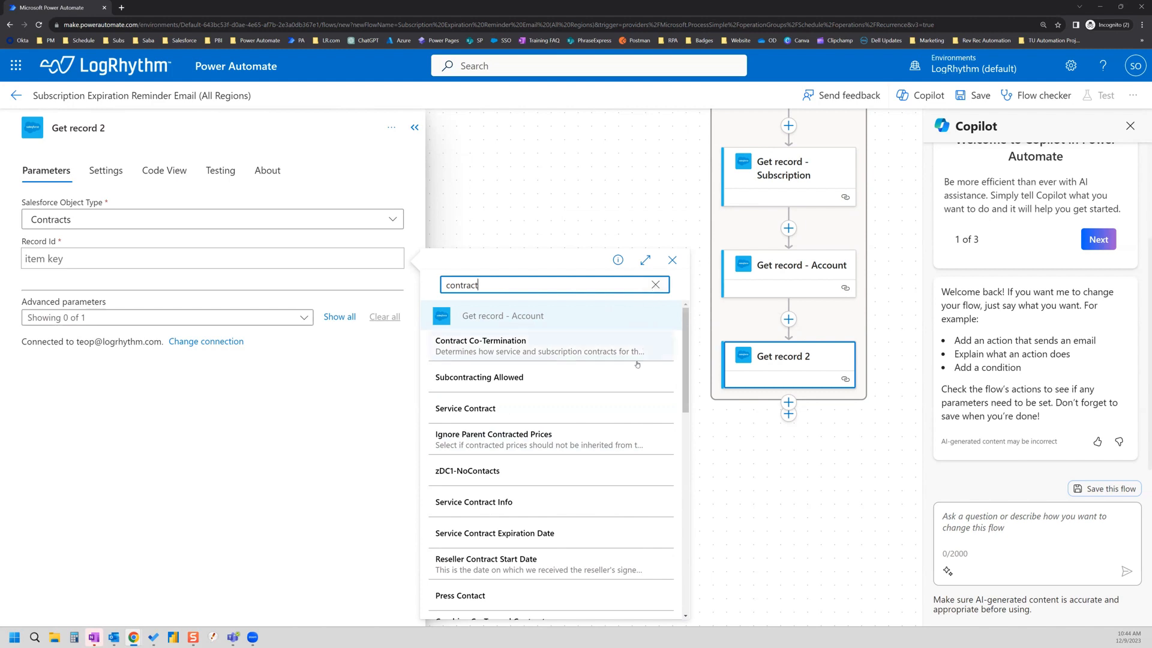
{"action": "scroll", "coordinate": [642, 346], "scroll_direction": "down", "scroll_amount": 4}
{"action": "scroll", "coordinate": [547, 373], "scroll_direction": "down", "scroll_amount": 1}
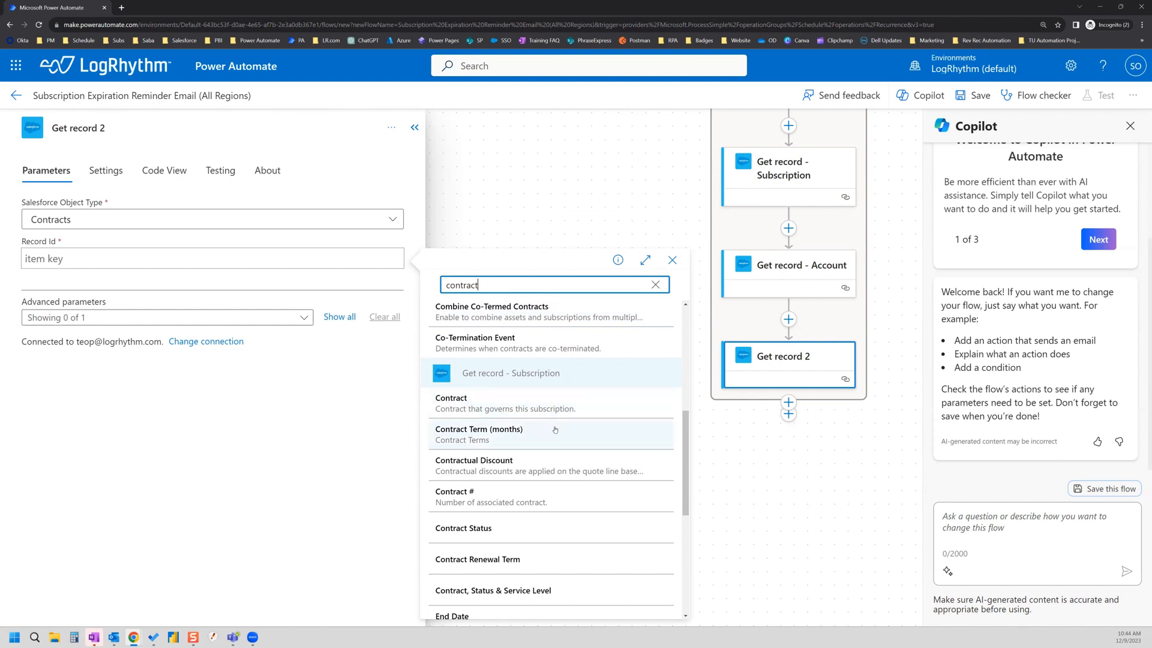
{"action": "left_click", "coordinate": [459, 403]}
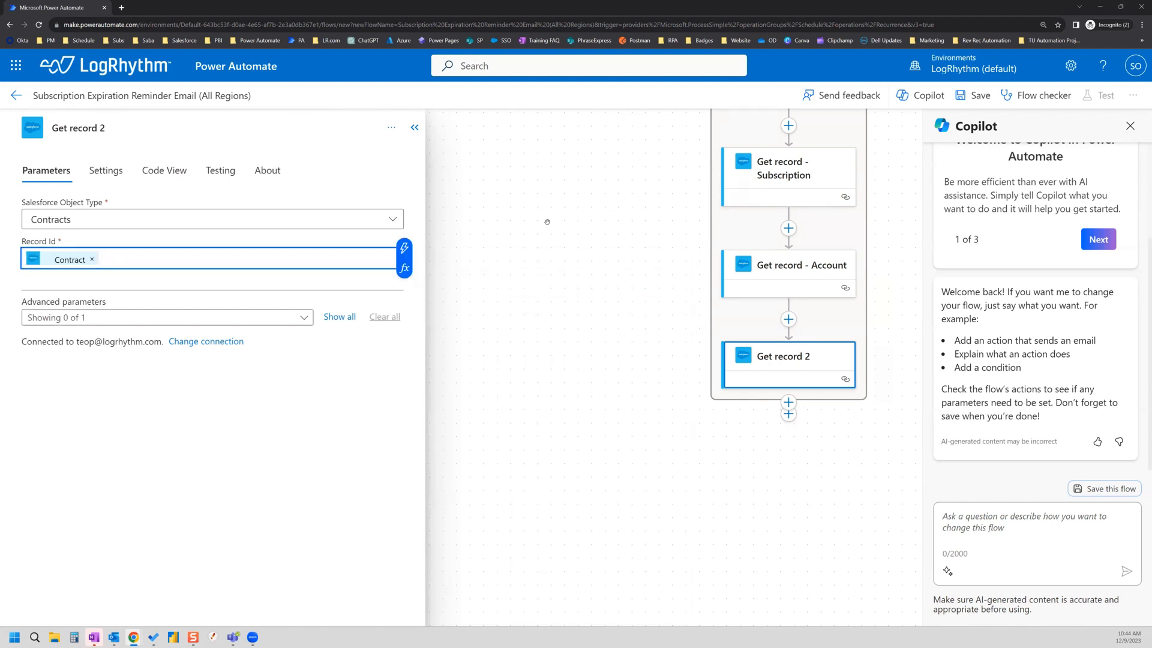
Step: Rename the step to 'Get record - Contract'
{"action": "left_click", "coordinate": [176, 127]}
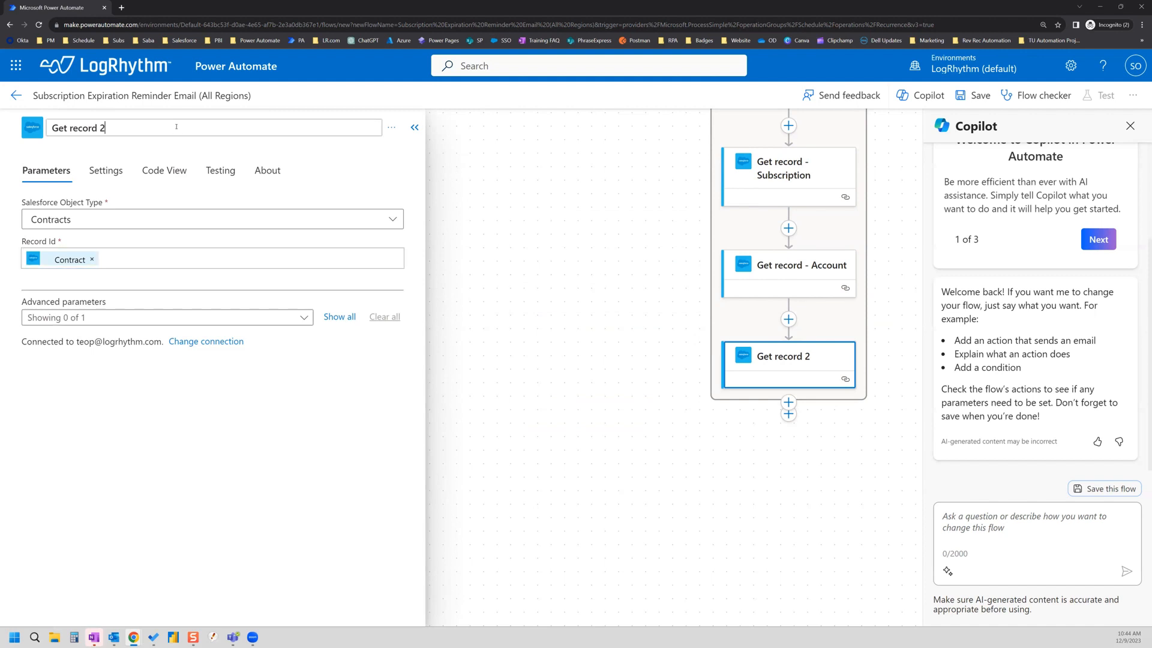
{"action": "key", "text": "BackSpace"}
{"action": "type", "text": "- Contract"}
{"action": "left_click", "coordinate": [530, 249]}
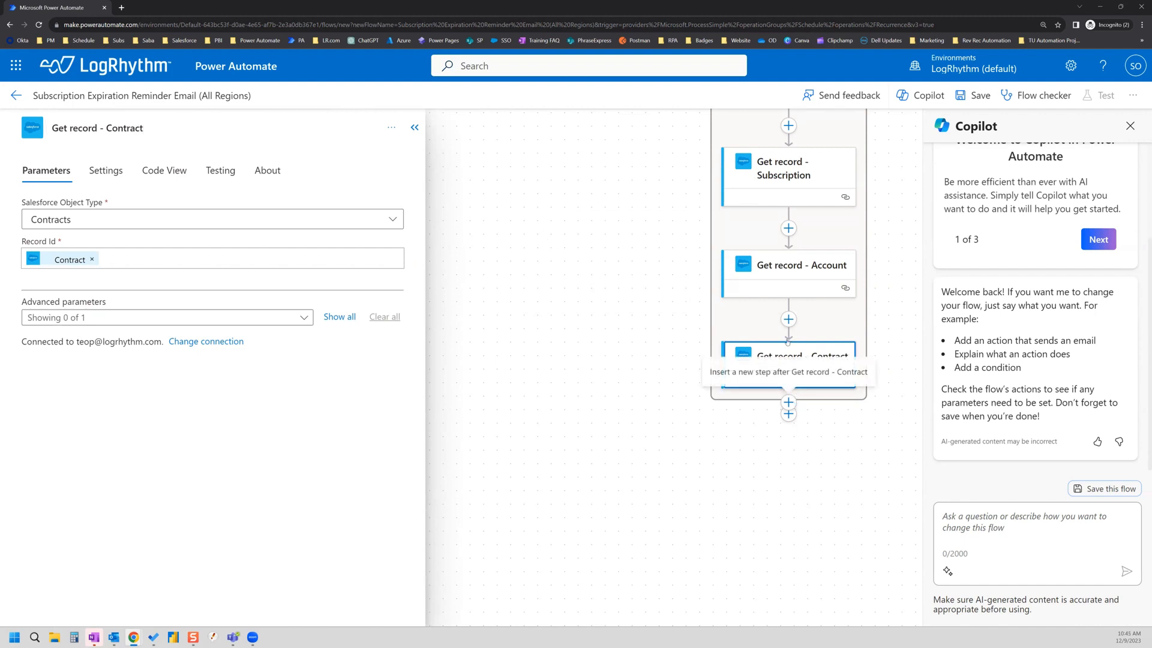
{"action": "scroll", "coordinate": [783, 326], "scroll_direction": "up", "scroll_amount": 2}
{"action": "scroll", "coordinate": [783, 326], "scroll_direction": "up", "scroll_amount": 1}
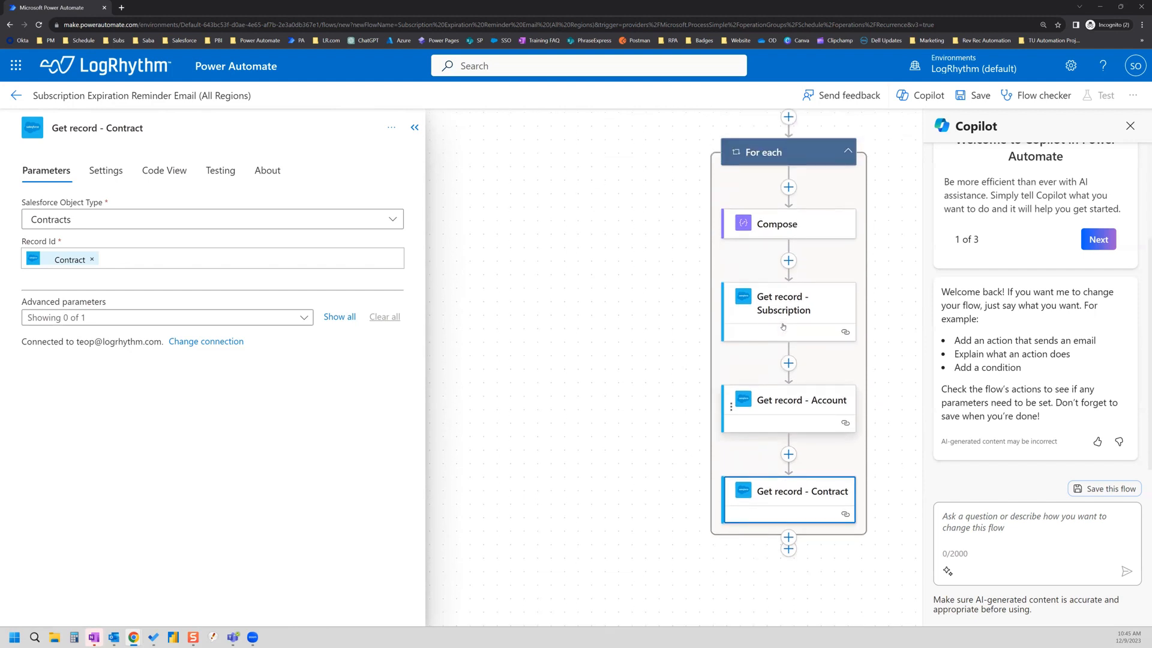
{"action": "scroll", "coordinate": [783, 326], "scroll_direction": "down", "scroll_amount": 1}
{"action": "scroll", "coordinate": [783, 336], "scroll_direction": "up", "scroll_amount": 1}
{"action": "scroll", "coordinate": [786, 420], "scroll_direction": "down", "scroll_amount": 1}
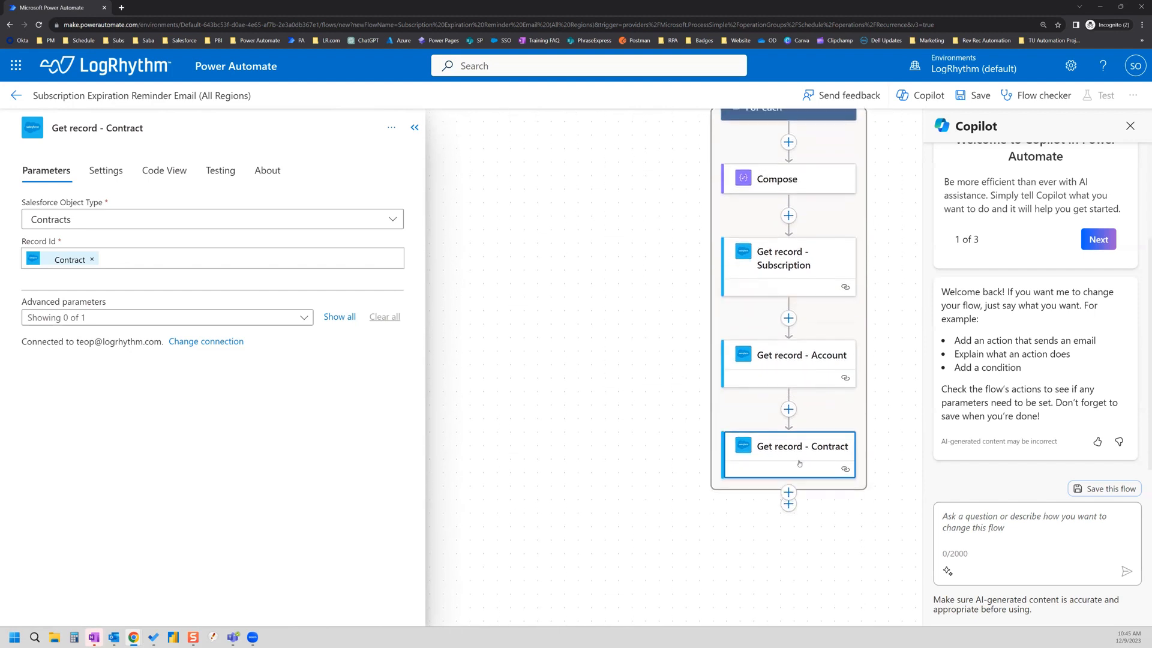
{"action": "scroll", "coordinate": [783, 441], "scroll_direction": "up", "scroll_amount": 1}
{"action": "scroll", "coordinate": [791, 427], "scroll_direction": "down", "scroll_amount": 1}
{"action": "scroll", "coordinate": [843, 387], "scroll_direction": "down", "scroll_amount": 1}
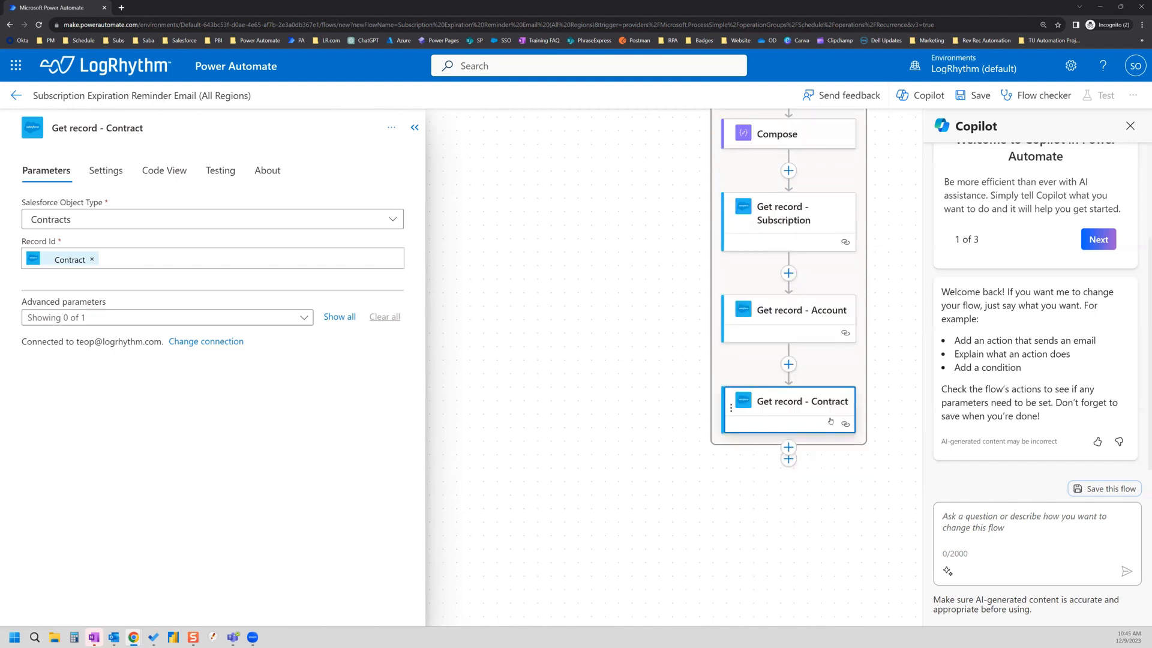
Step: Add another Salesforce Get record action after Get record - Contract
{"action": "left_click", "coordinate": [789, 447]}
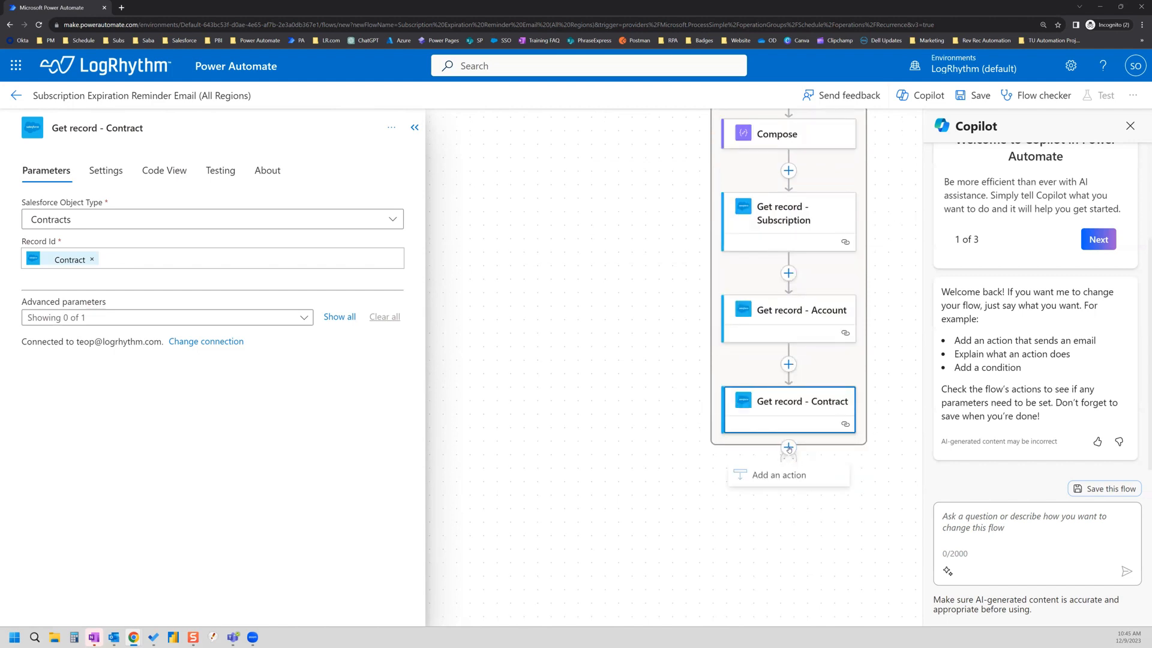
{"action": "left_click", "coordinate": [791, 477]}
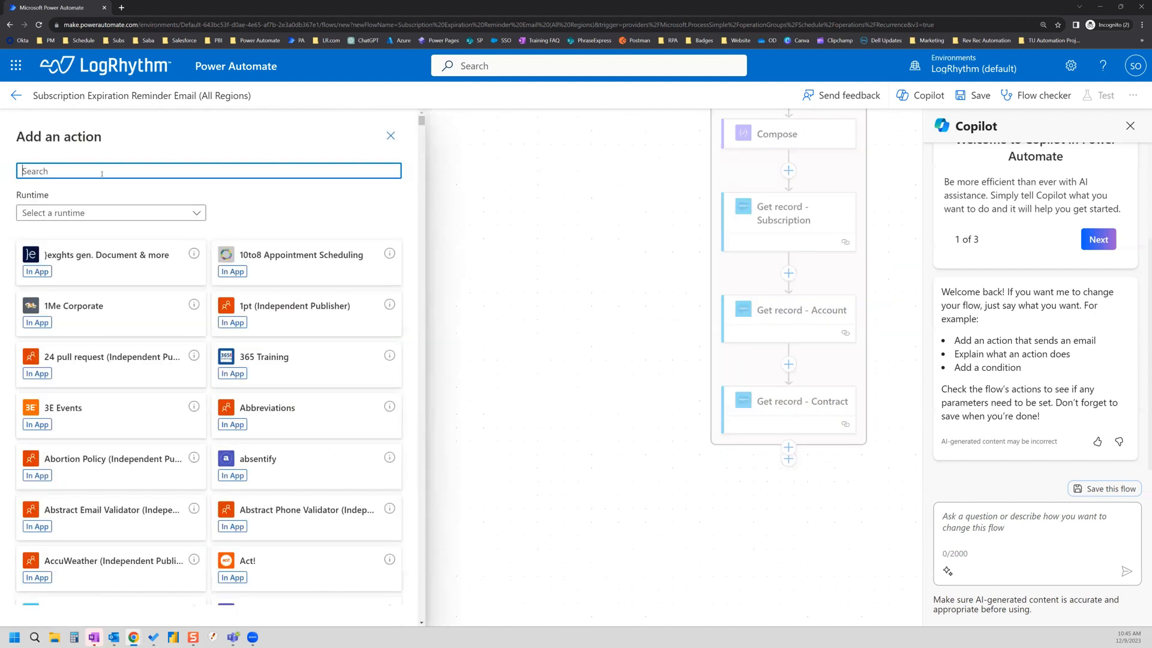
{"action": "type", "text": "salesfroce"}
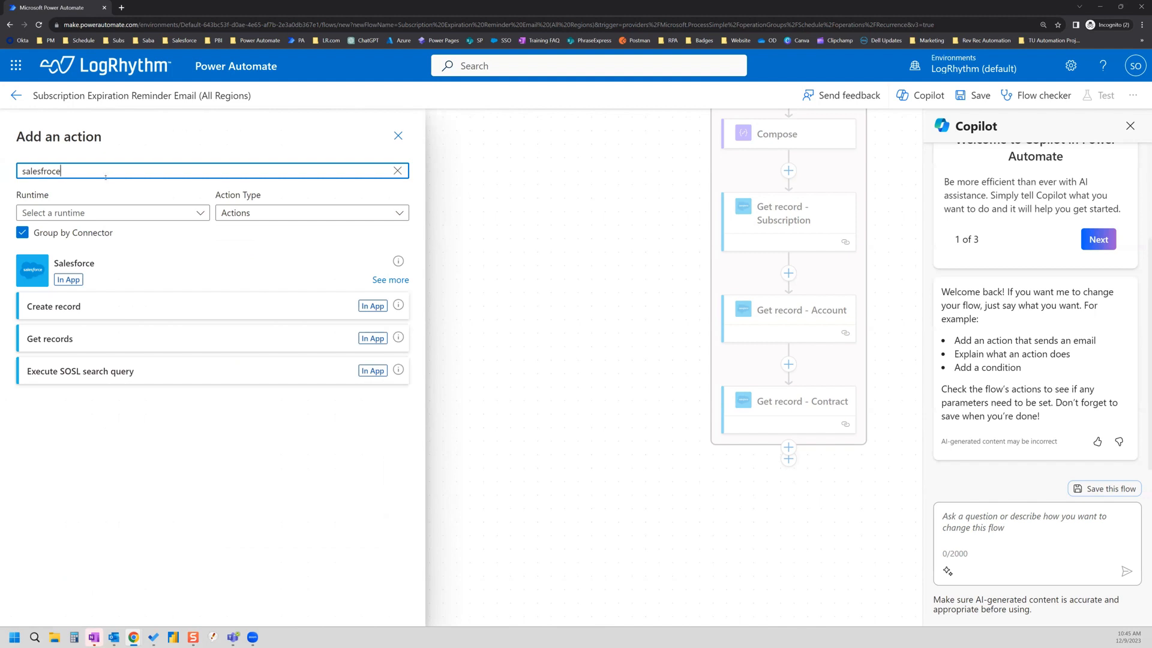
{"action": "left_click", "coordinate": [389, 281]}
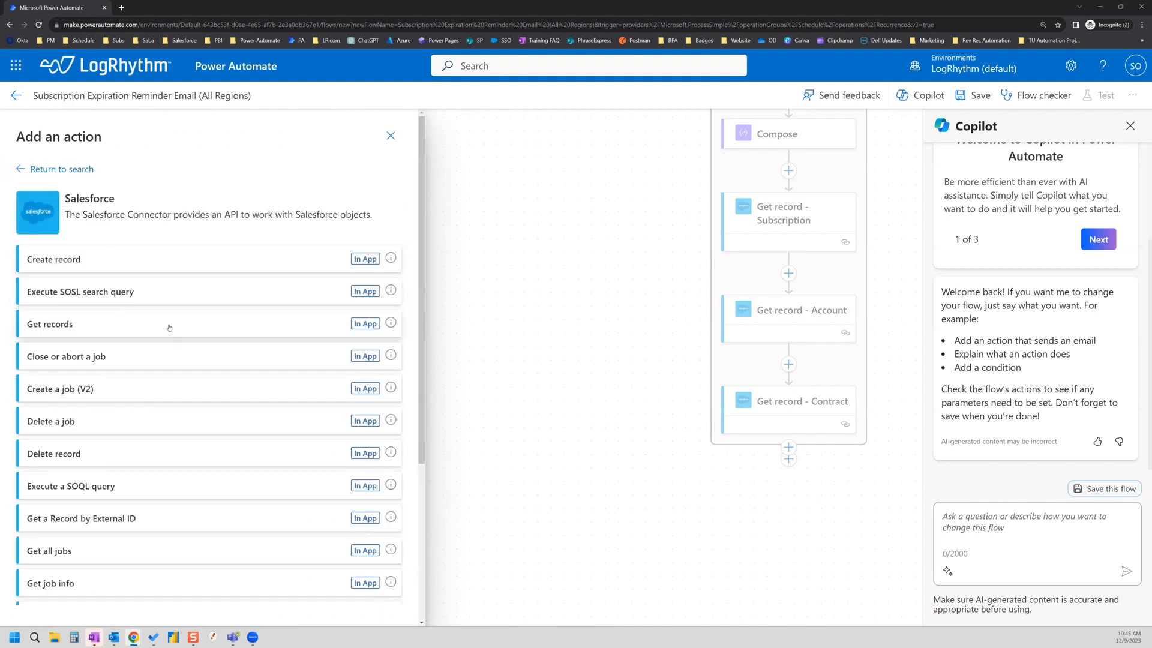
{"action": "scroll", "coordinate": [154, 404], "scroll_direction": "down", "scroll_amount": 3}
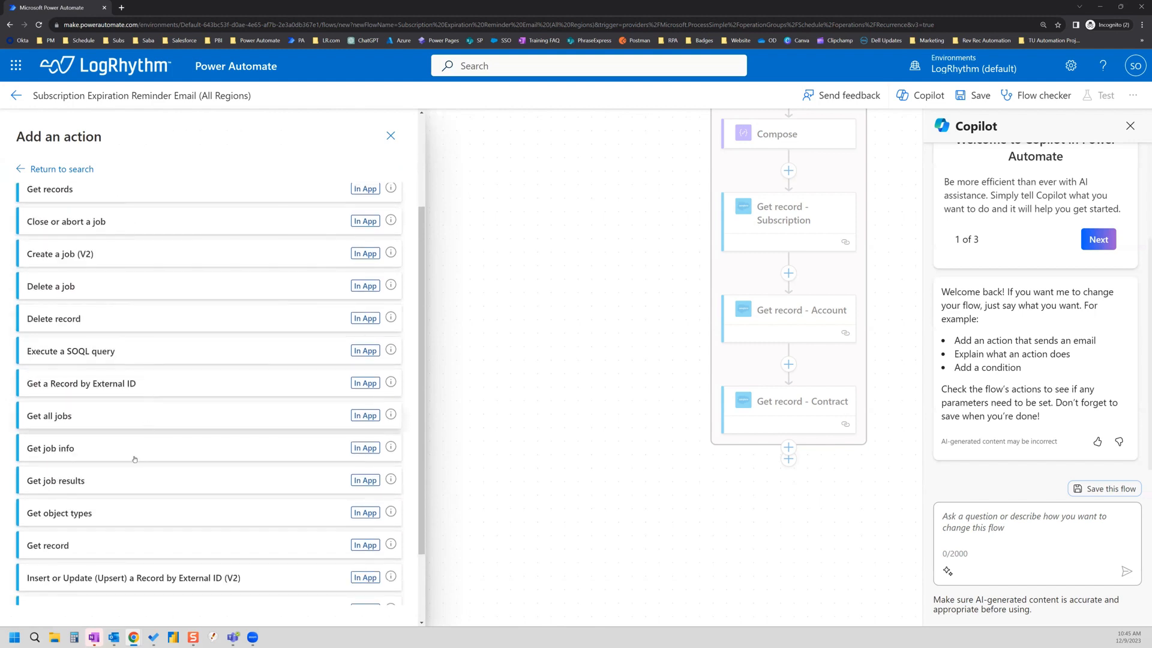
{"action": "left_click", "coordinate": [81, 544]}
Step: Rename the new step to 'Get record - Technical Contact'
{"action": "left_click", "coordinate": [136, 131]}
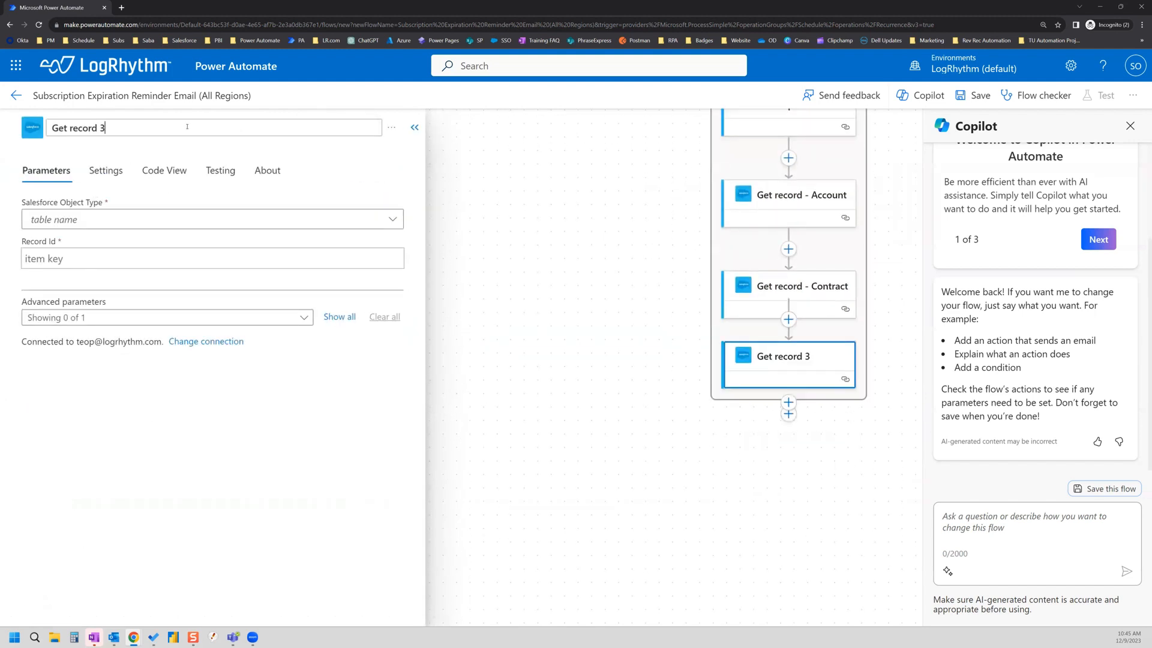
{"action": "key", "text": "BackSpace"}
{"action": "type", "text": "- "}
{"action": "type", "text": "Resller"}
{"action": "key", "text": "BackSpace"}
{"action": "key", "text": "BackSpace"}
{"action": "key", "text": "BackSpace"}
{"action": "key", "text": "BackSpace"}
{"action": "key", "text": "BackSpace"}
{"action": "key", "text": "BackSpace"}
{"action": "key", "text": "BackSpace"}
{"action": "type", "text": "Technical Contact"}
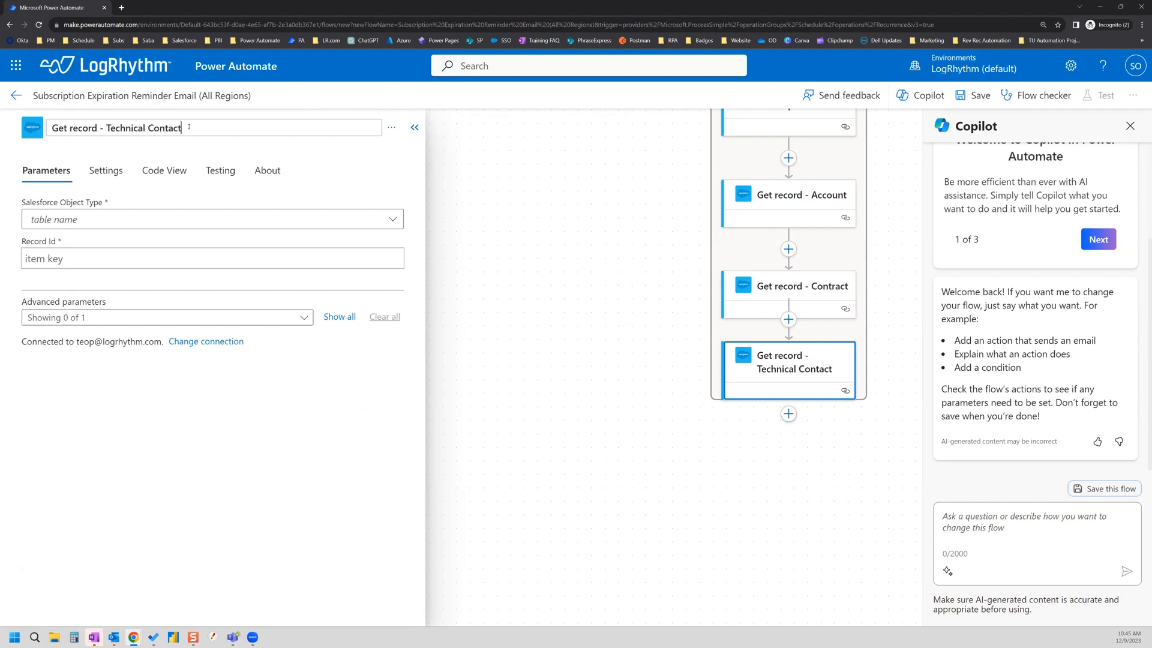
{"action": "left_click", "coordinate": [161, 247]}
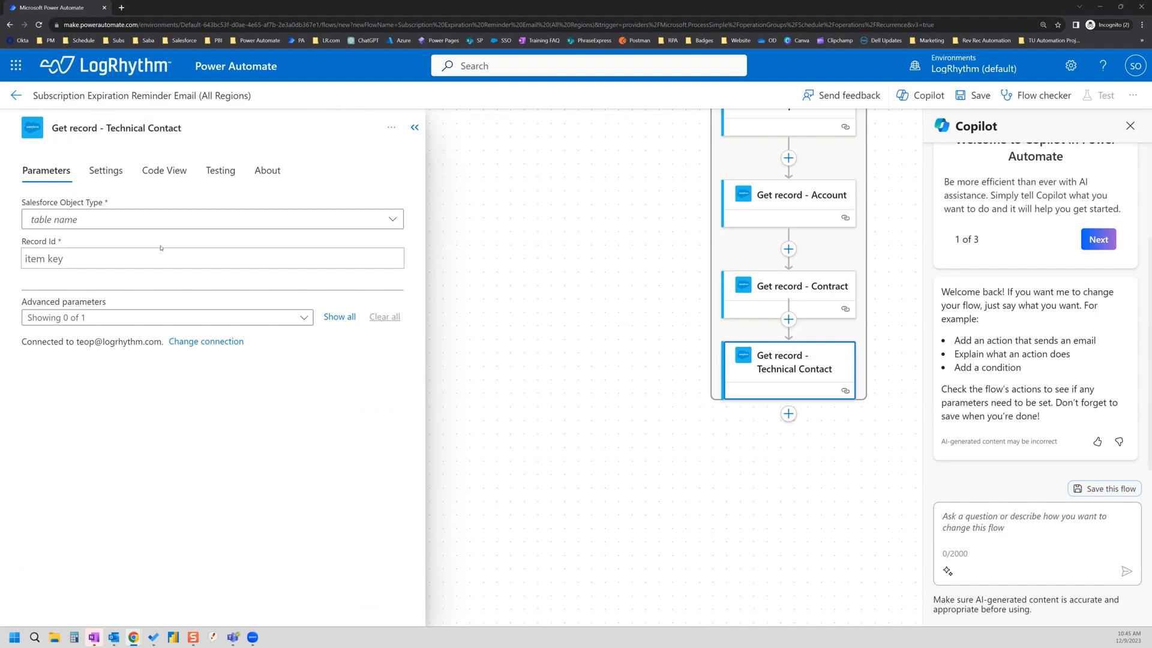
Step: Set the step's Object Type to Contacts
{"action": "left_click", "coordinate": [115, 219]}
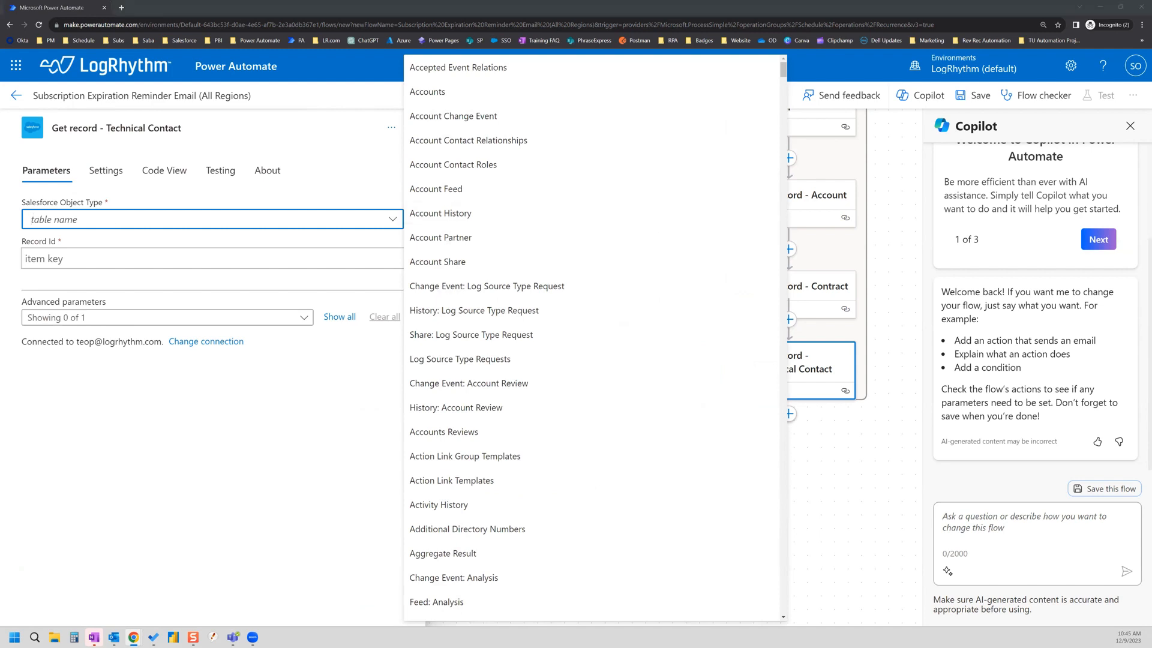
{"action": "left_click", "coordinate": [179, 220]}
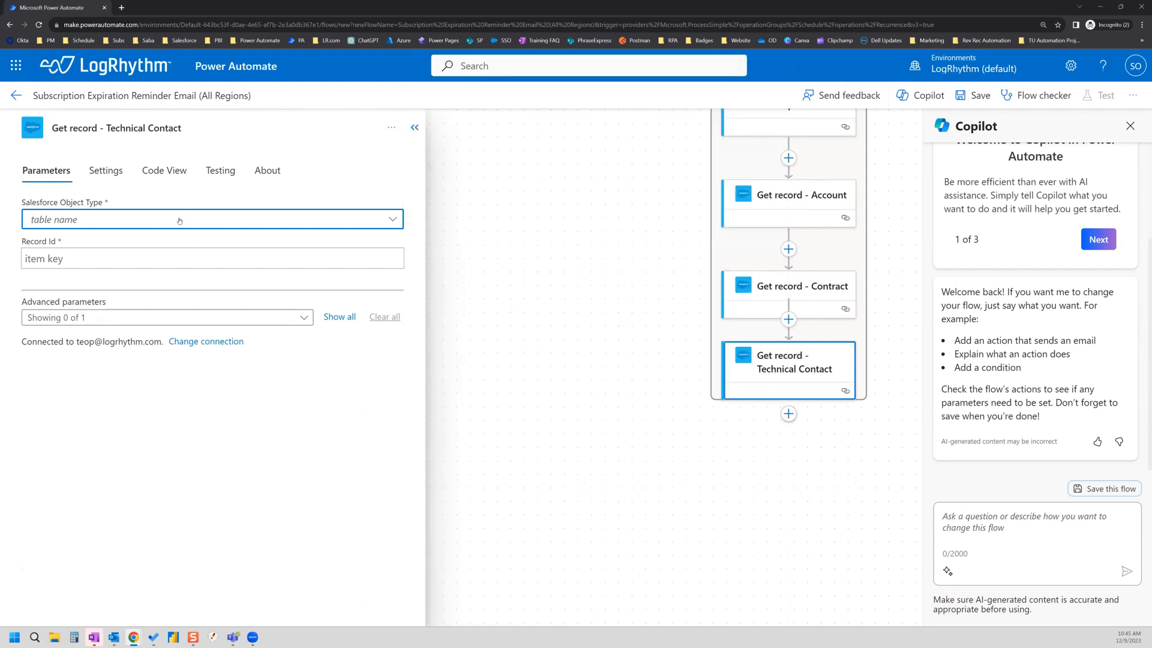
{"action": "type", "text": "contacts"}
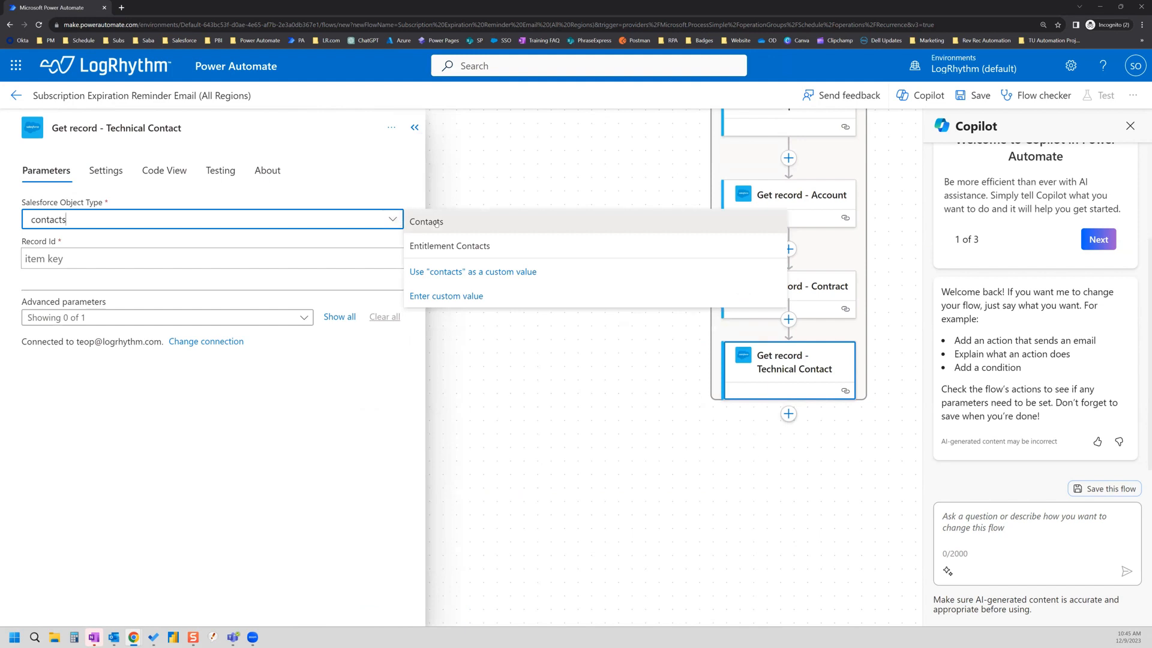
{"action": "left_click", "coordinate": [437, 222]}
Step: Set the Record Id to the contract's Technical Contact field
{"action": "left_click", "coordinate": [399, 257]}
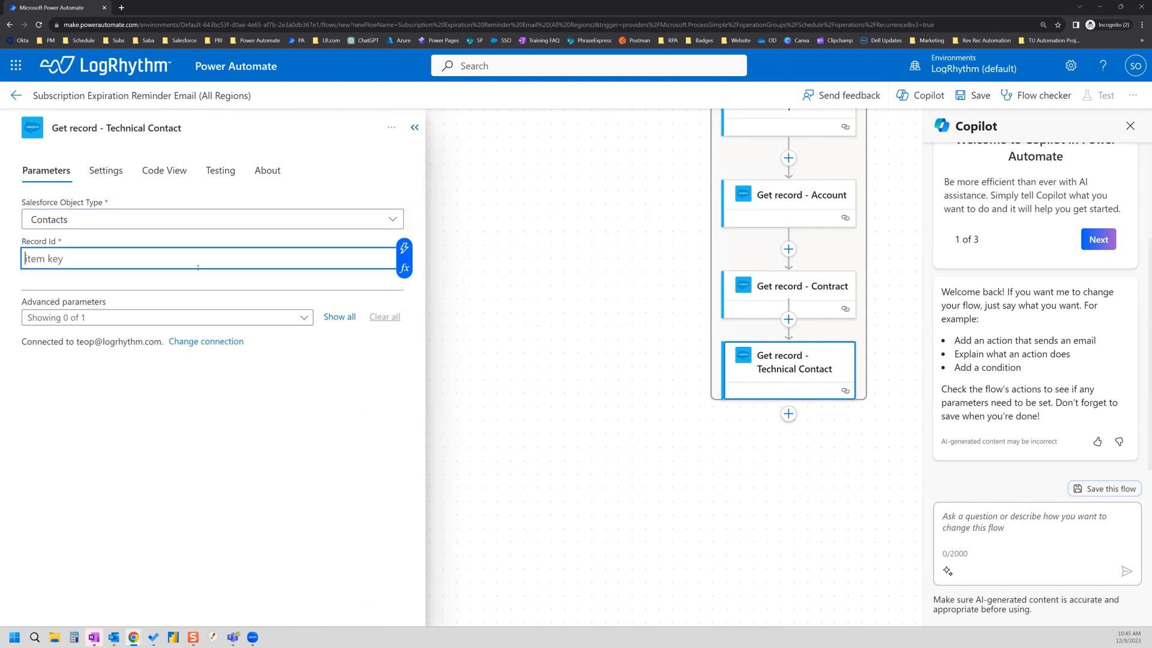
{"action": "left_click", "coordinate": [404, 248]}
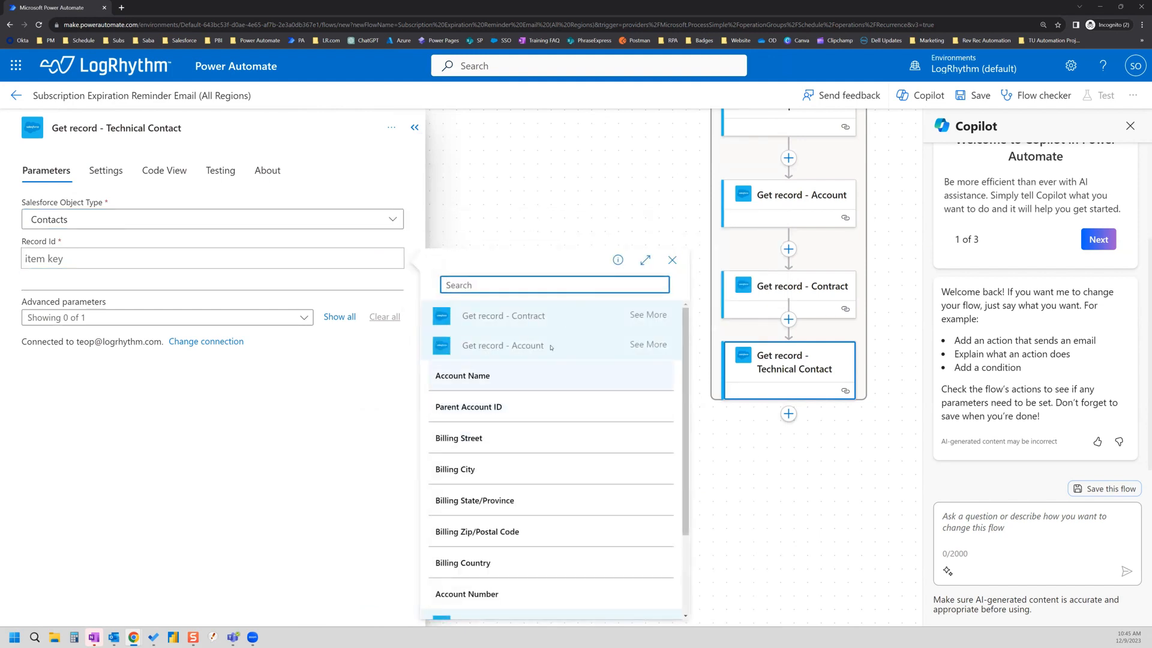
{"action": "type", "text": "technic"}
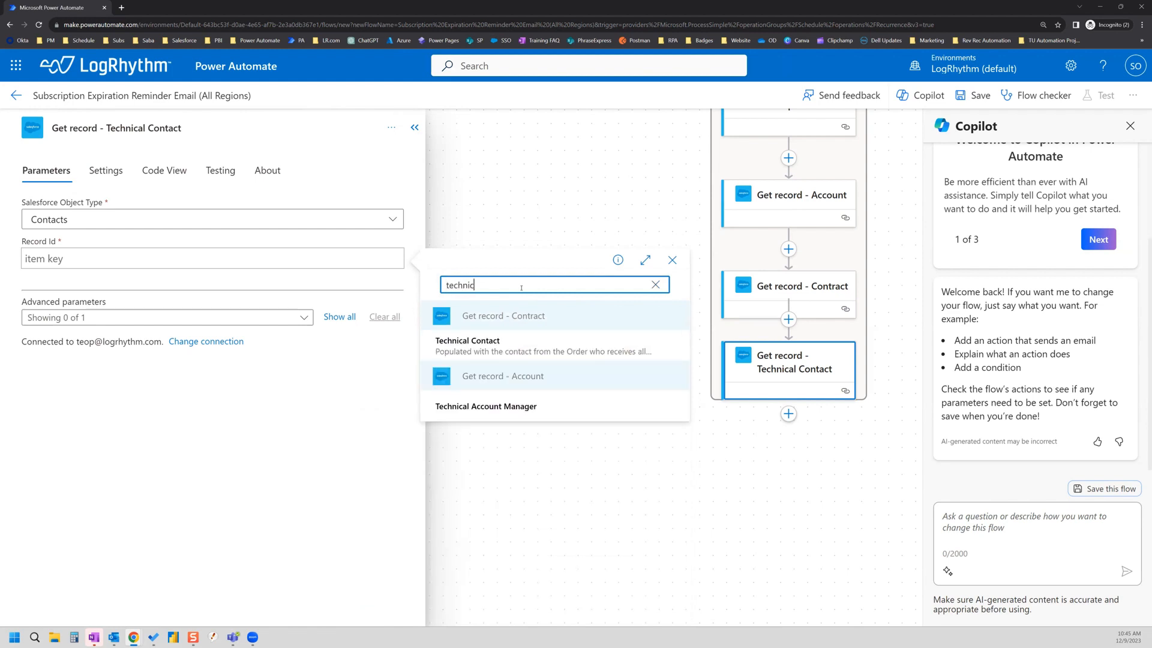
{"action": "type", "text": "al"}
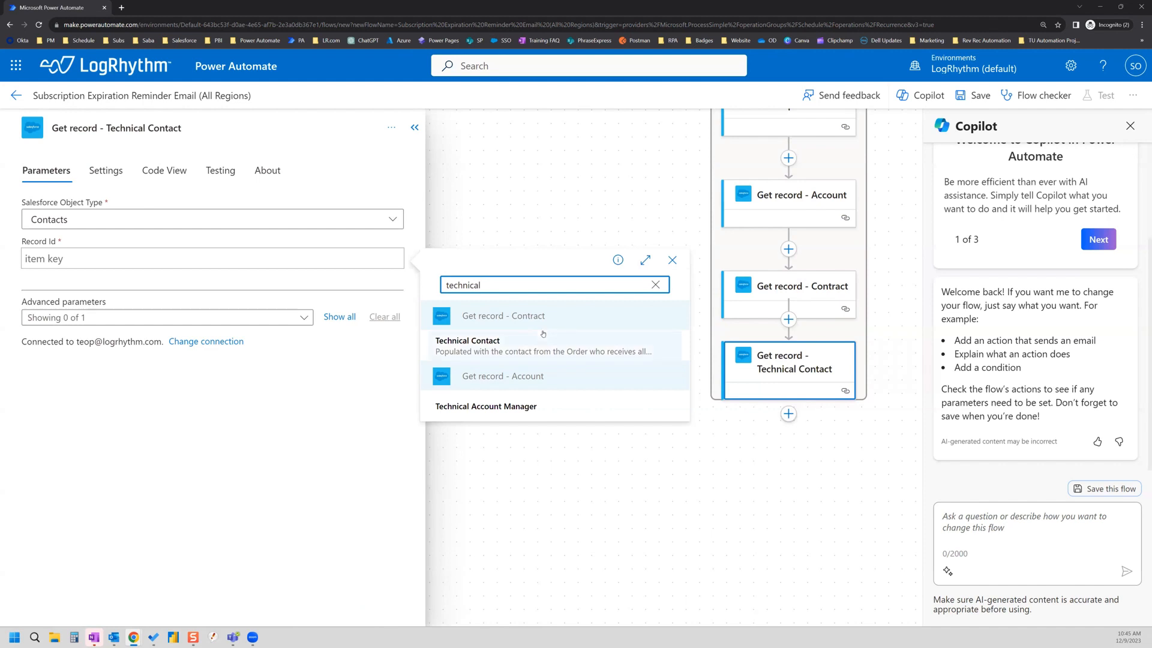
{"action": "left_click", "coordinate": [488, 346]}
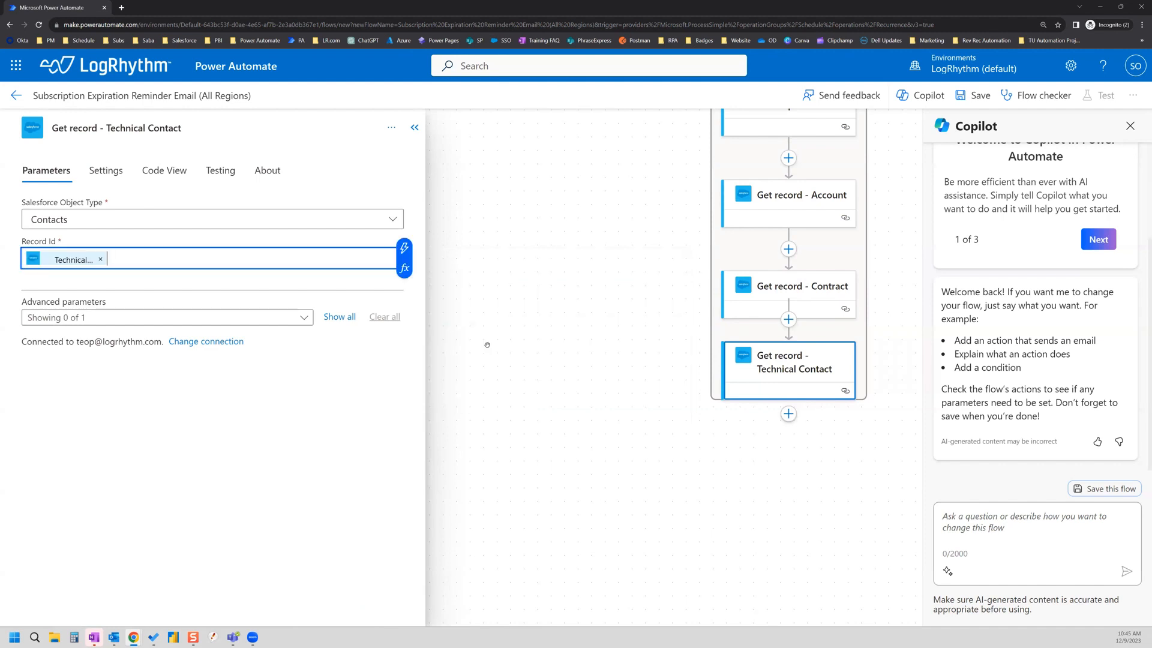
{"action": "left_click", "coordinate": [606, 329]}
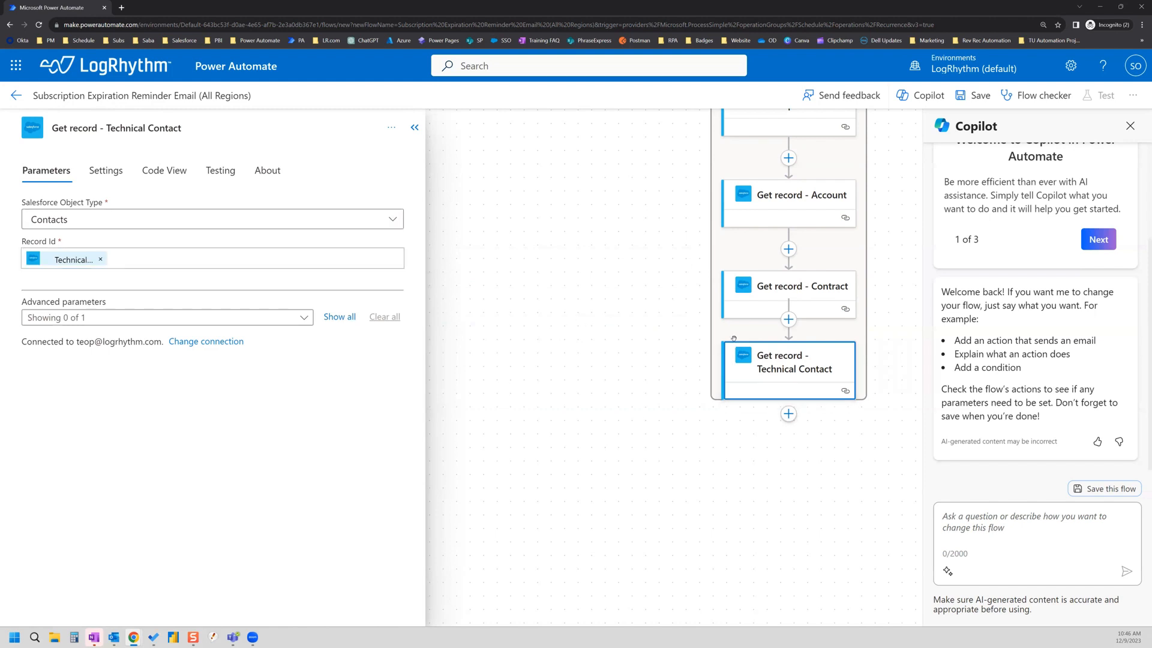
{"action": "scroll", "coordinate": [838, 347], "scroll_direction": "down", "scroll_amount": 1}
{"action": "scroll", "coordinate": [855, 365], "scroll_direction": "up", "scroll_amount": 5}
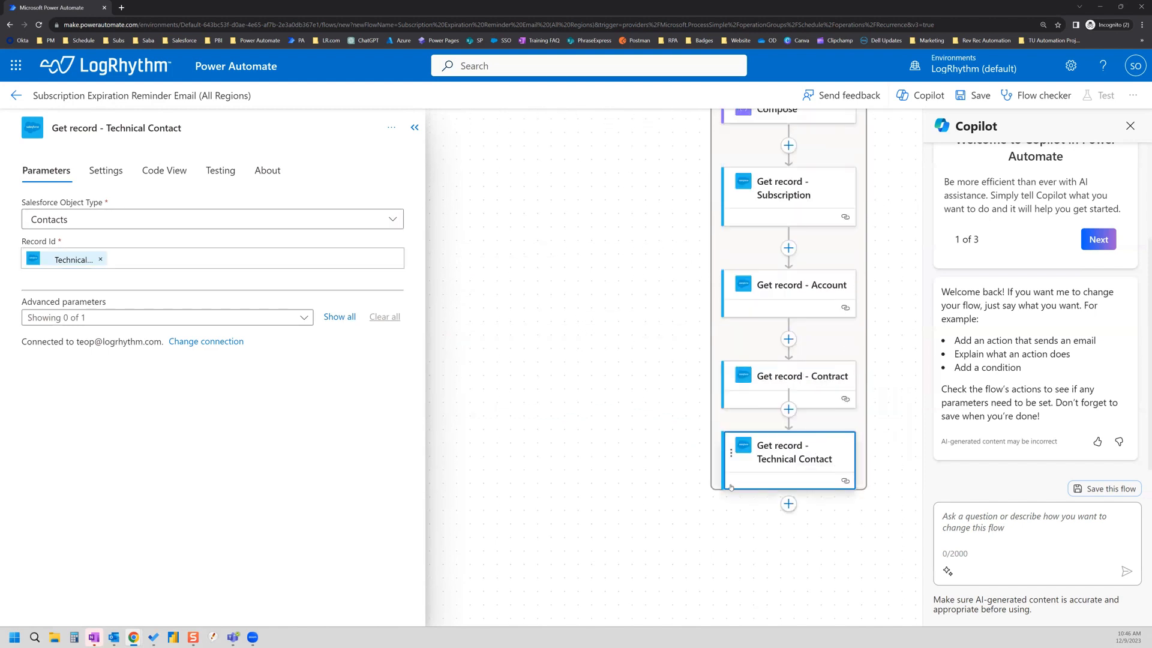
{"action": "left_click_drag", "start_coordinate": [715, 489], "coordinate": [593, 493]}
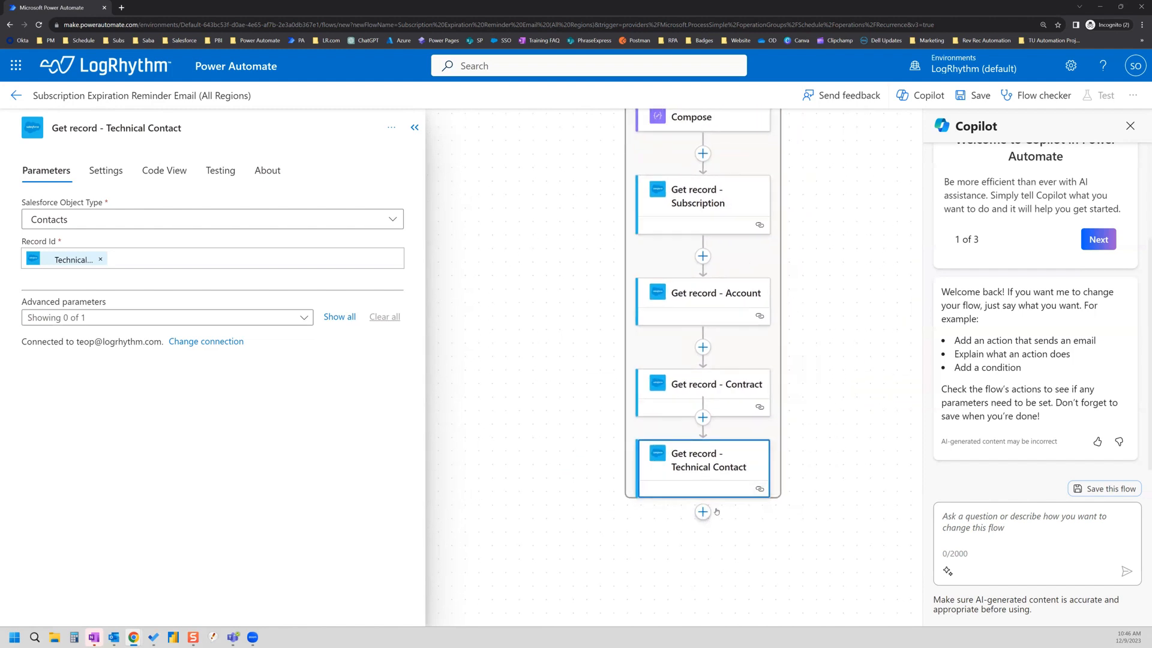
{"action": "scroll", "coordinate": [716, 511], "scroll_direction": "up", "scroll_amount": 6}
{"action": "scroll", "coordinate": [772, 440], "scroll_direction": "down", "scroll_amount": 6}
Step: Collapse the details panel and review the canvas, collapsing and re-expanding the For each loop
{"action": "left_click", "coordinate": [414, 127]}
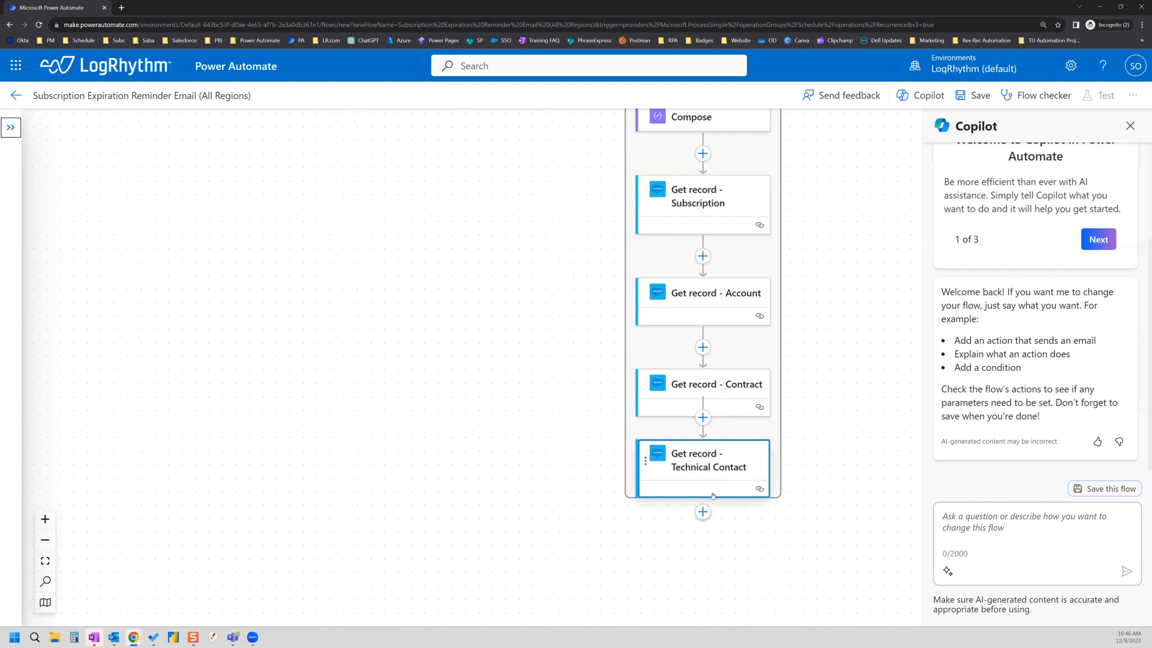
{"action": "scroll", "coordinate": [762, 425], "scroll_direction": "up", "scroll_amount": 3}
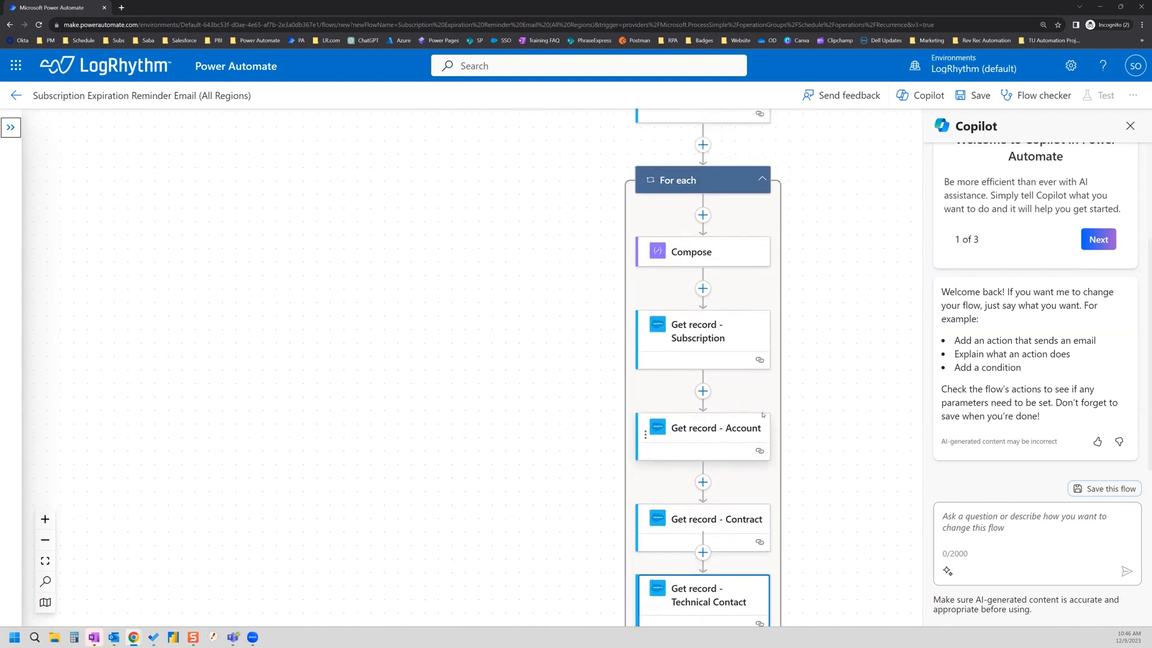
{"action": "scroll", "coordinate": [721, 263], "scroll_direction": "down", "scroll_amount": 4}
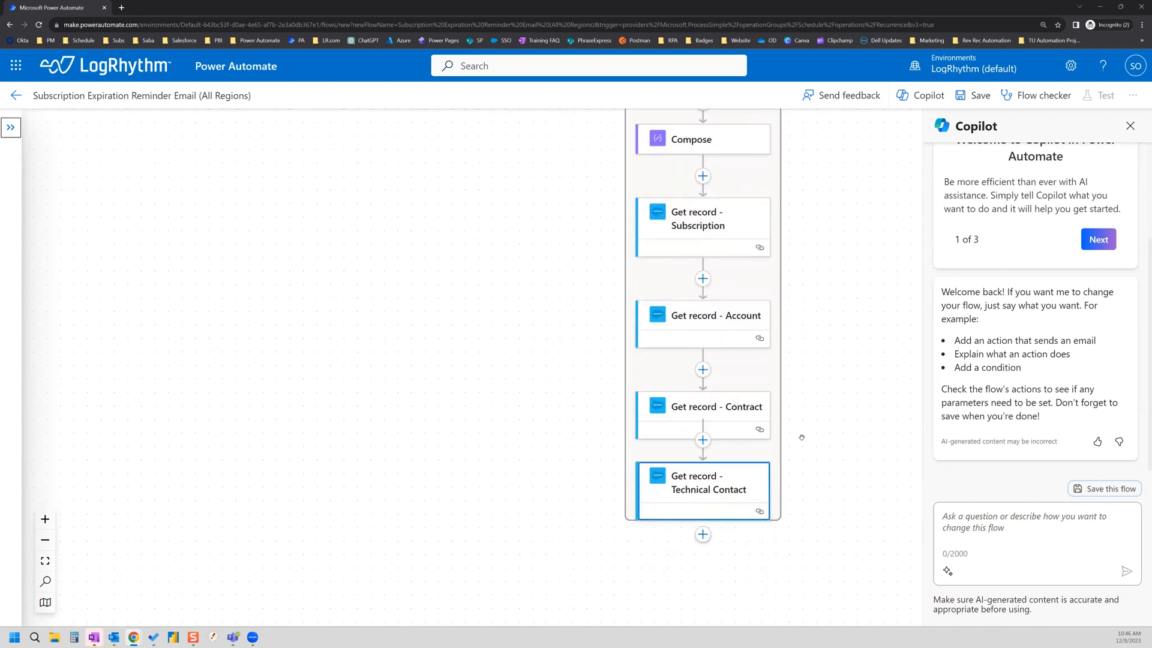
{"action": "left_click_drag", "start_coordinate": [777, 451], "coordinate": [523, 526]}
{"action": "left_click_drag", "start_coordinate": [705, 423], "coordinate": [672, 381]}
{"action": "scroll", "coordinate": [672, 381], "scroll_direction": "up", "scroll_amount": 5}
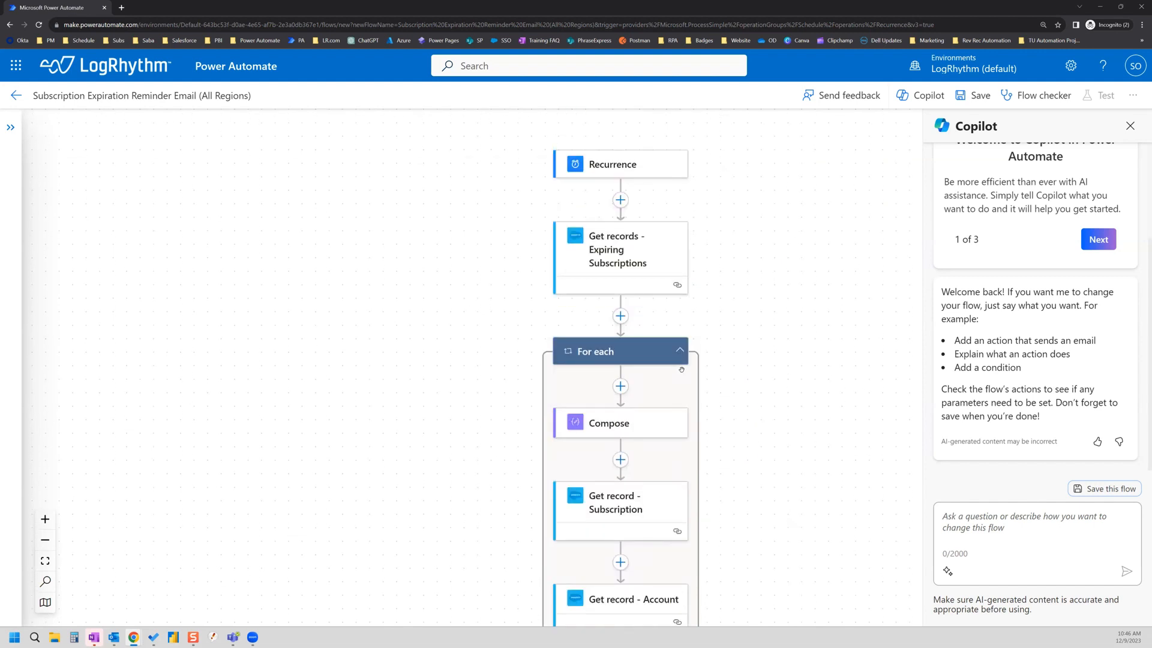
{"action": "scroll", "coordinate": [670, 414], "scroll_direction": "down", "scroll_amount": 5}
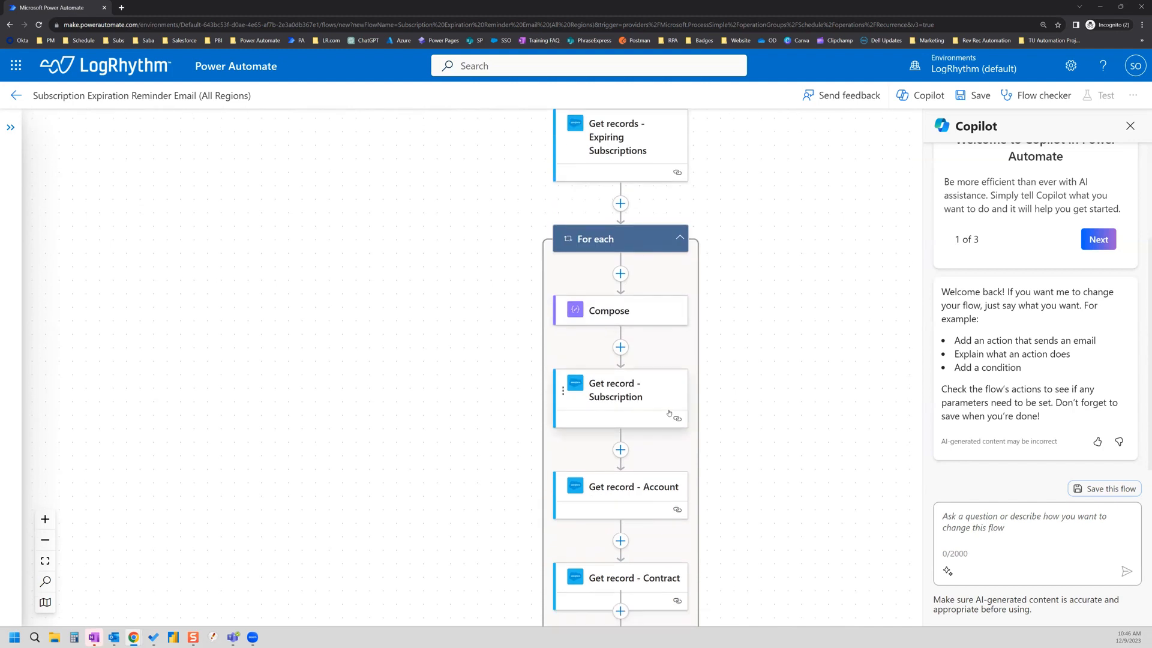
{"action": "scroll", "coordinate": [678, 445], "scroll_direction": "up", "scroll_amount": 2}
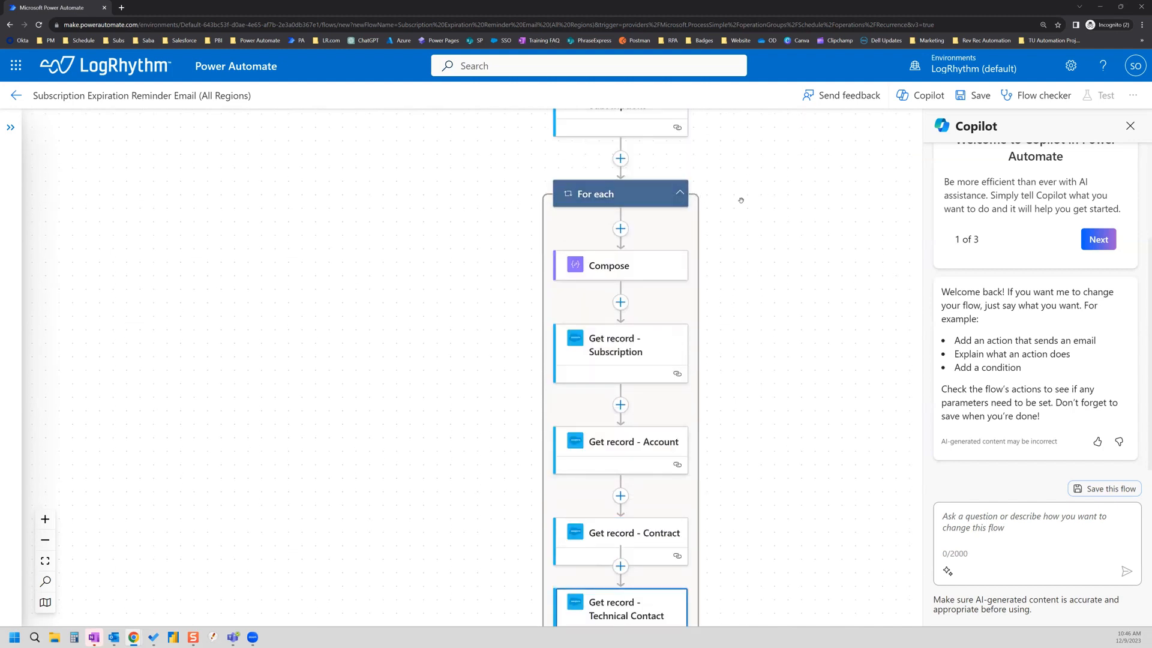
{"action": "left_click", "coordinate": [680, 193]}
{"action": "left_click", "coordinate": [680, 193]}
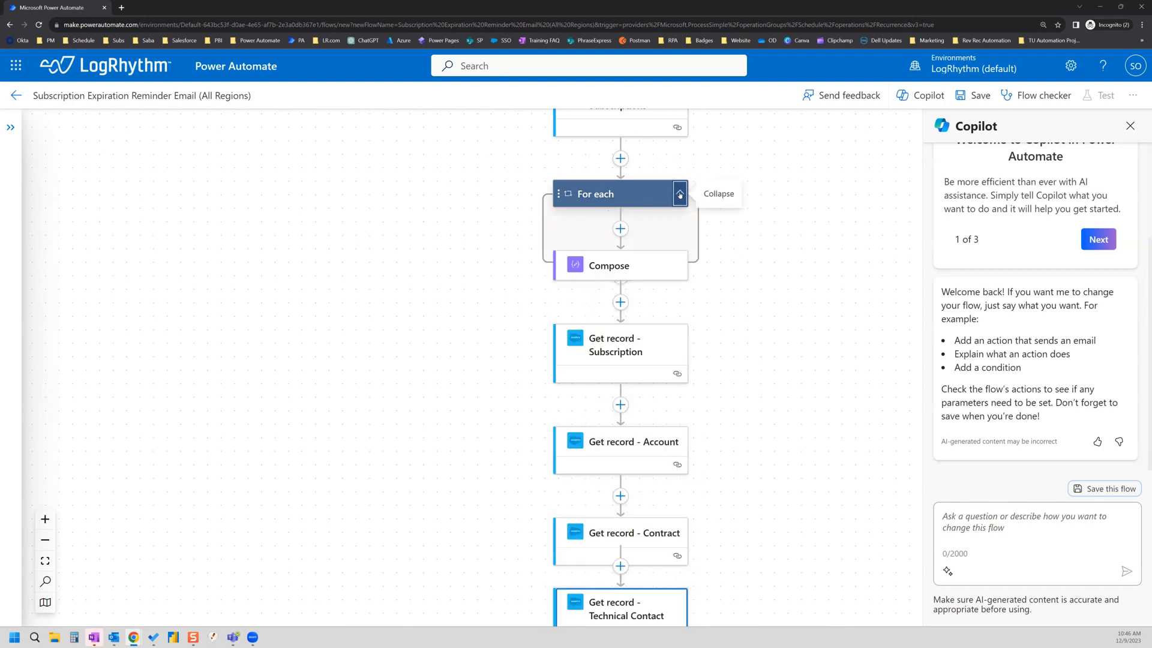
{"action": "scroll", "coordinate": [738, 319], "scroll_direction": "down", "scroll_amount": 3}
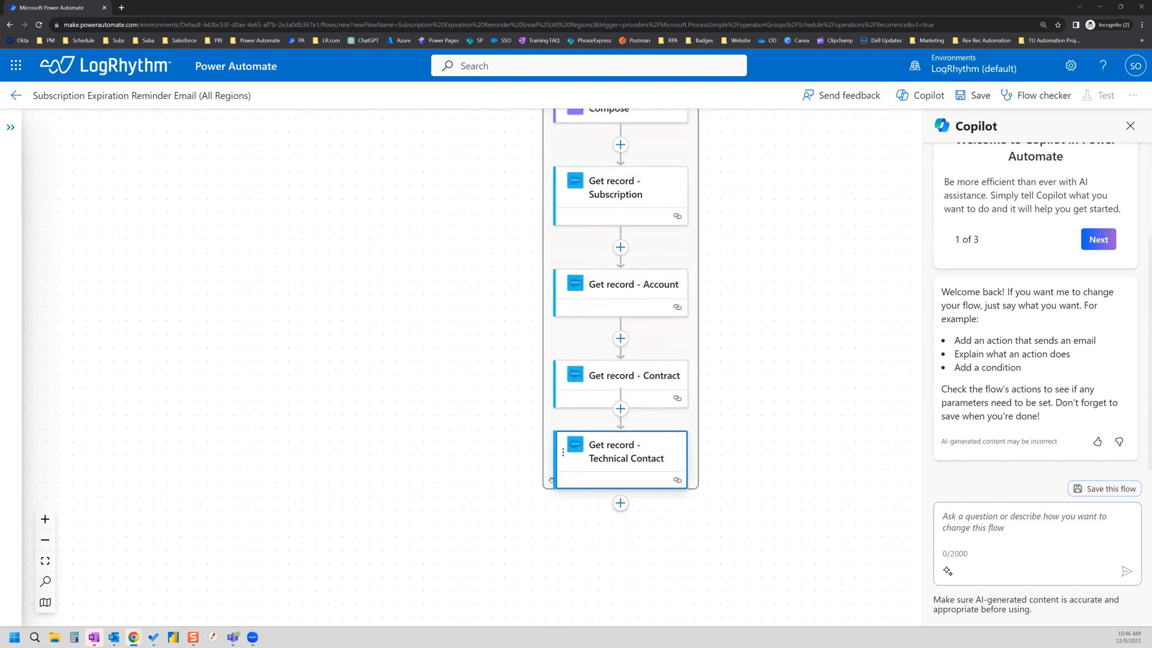
Step: Insert a Salesforce Get record action between Get record - Contract and Get record - Technical Contact
{"action": "left_click", "coordinate": [624, 416]}
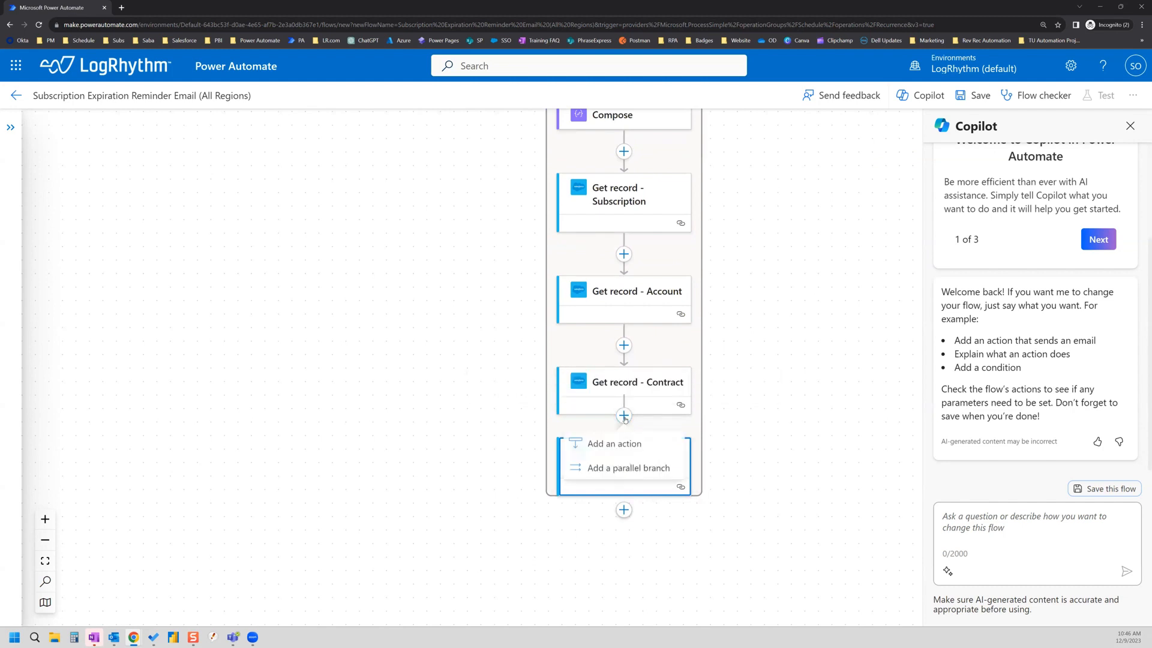
{"action": "left_click", "coordinate": [624, 446]}
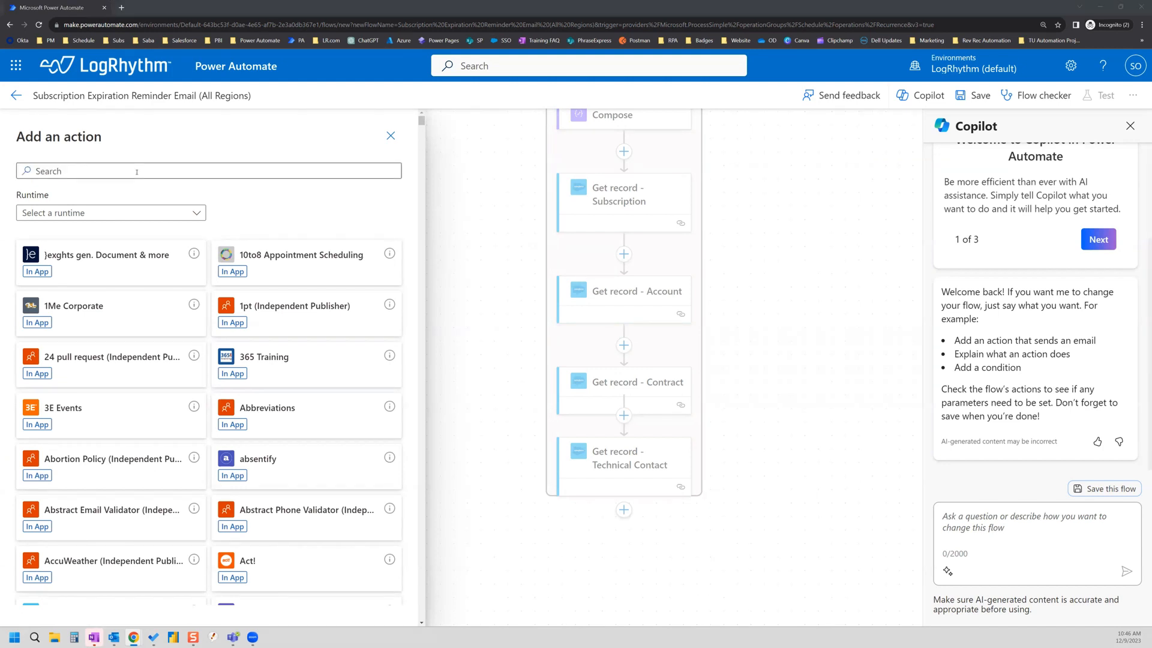
{"action": "left_click", "coordinate": [137, 173]}
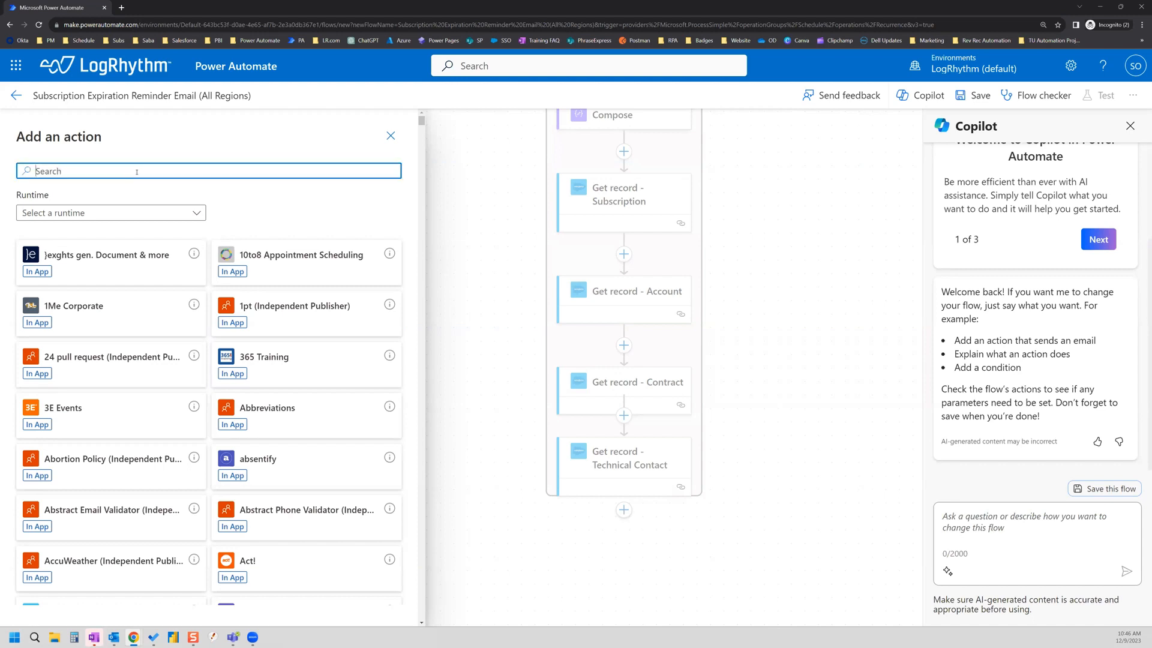
{"action": "type", "text": "sla"}
{"action": "key", "text": "BackSpace"}
{"action": "key", "text": "BackSpace"}
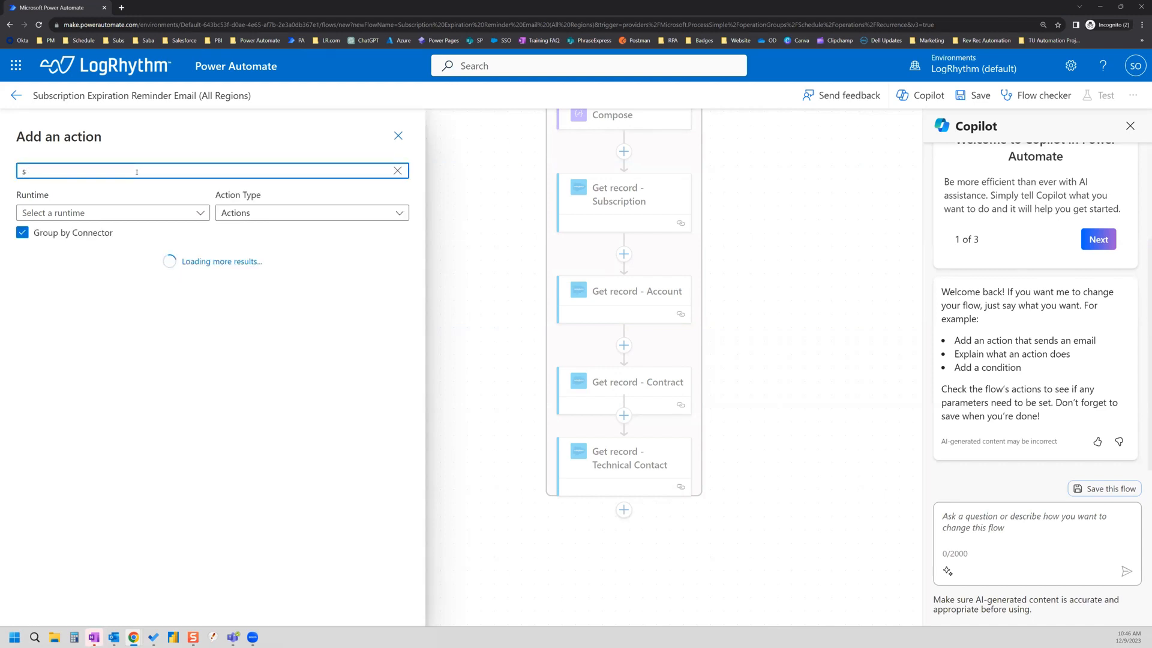
{"action": "type", "text": "alesforce"}
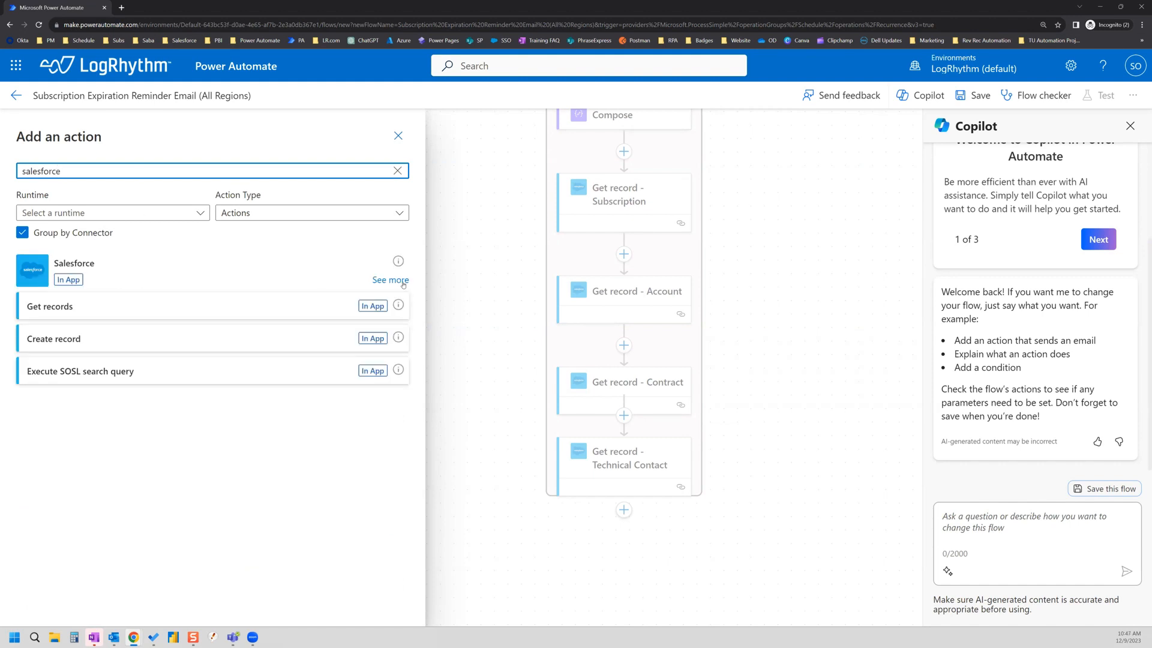
{"action": "left_click", "coordinate": [403, 284]}
{"action": "scroll", "coordinate": [232, 365], "scroll_direction": "down", "scroll_amount": 3}
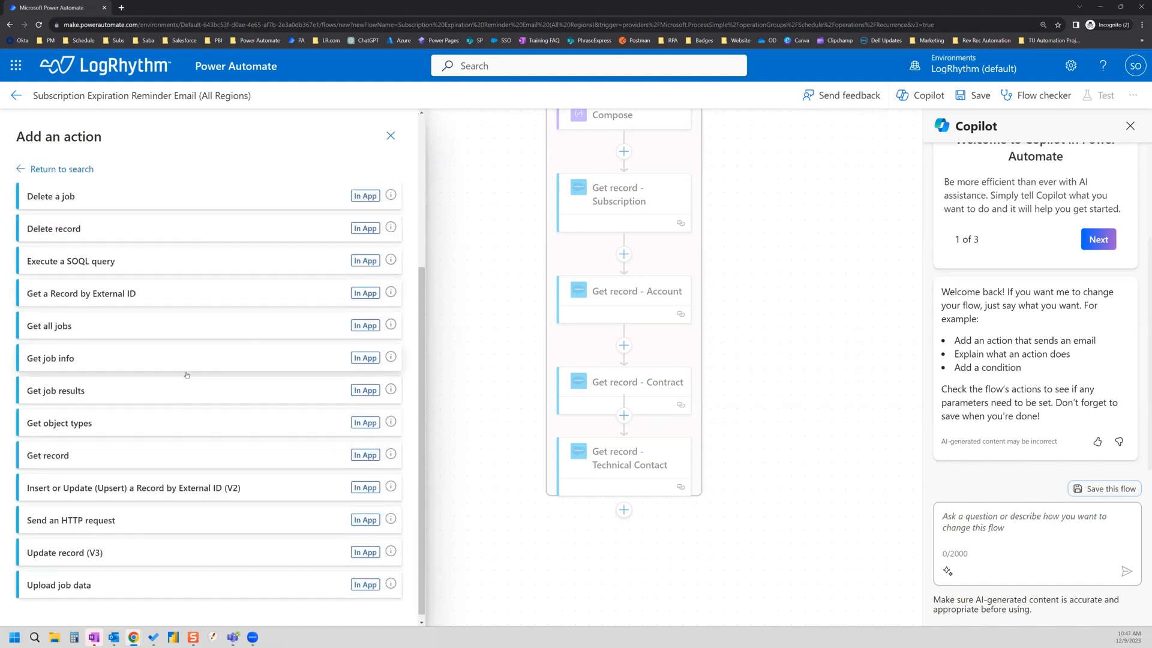
{"action": "left_click", "coordinate": [47, 455]}
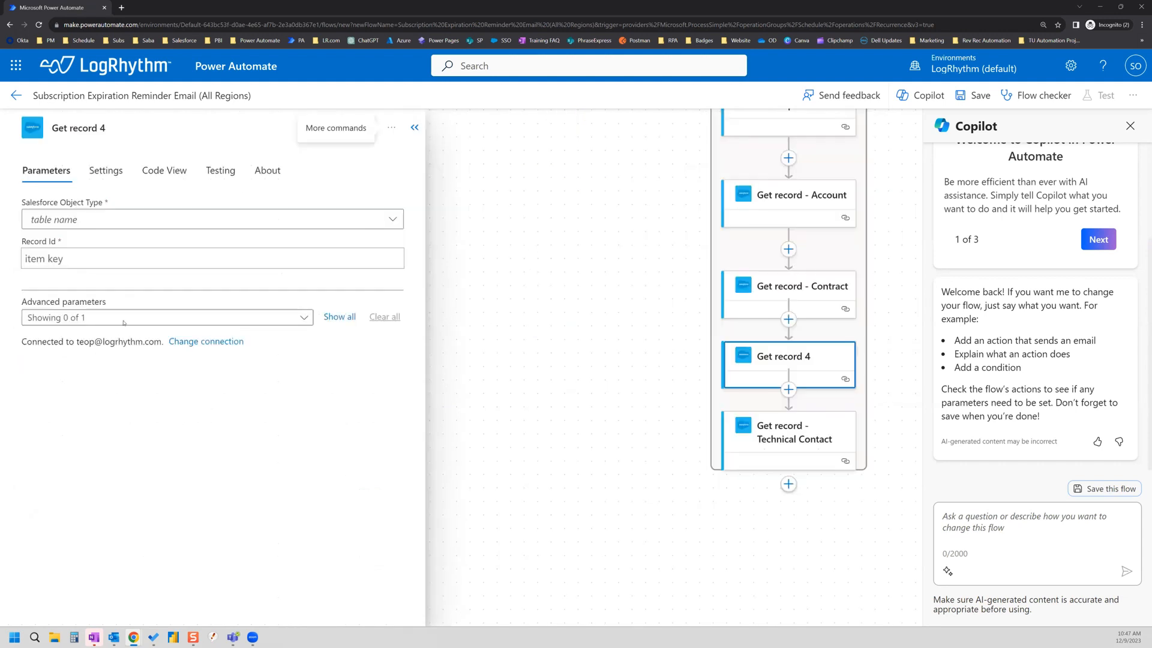
Step: Rename the Get record 4 step to 'Get record - Account Owner (User)'
{"action": "left_click", "coordinate": [95, 225]}
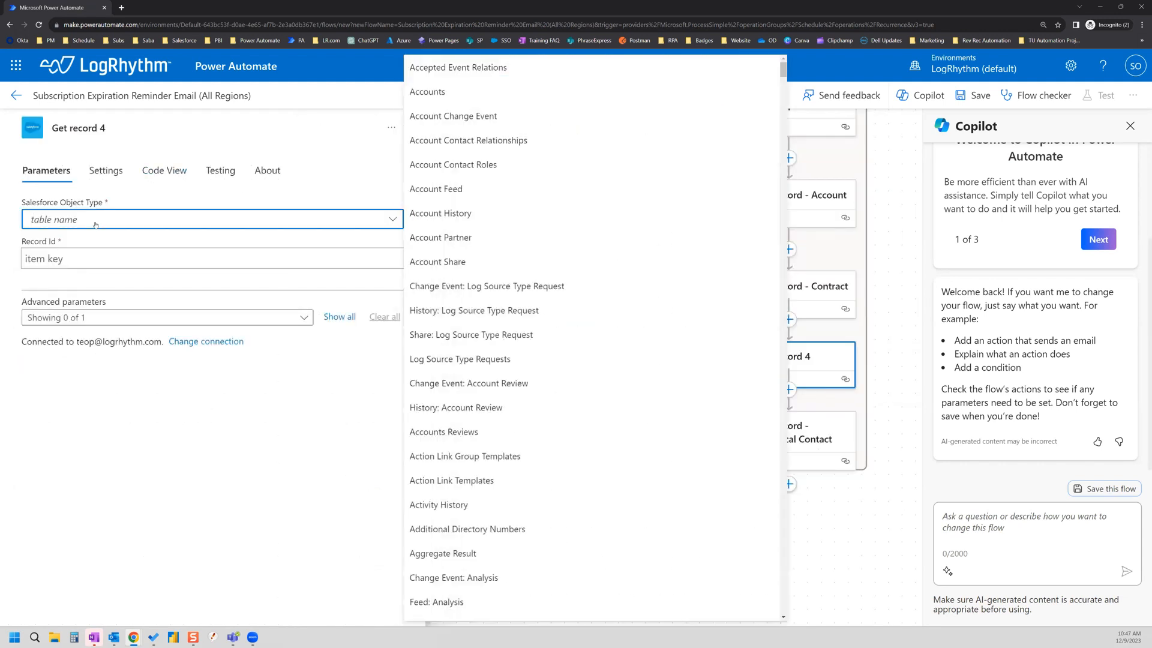
{"action": "left_click", "coordinate": [124, 129]}
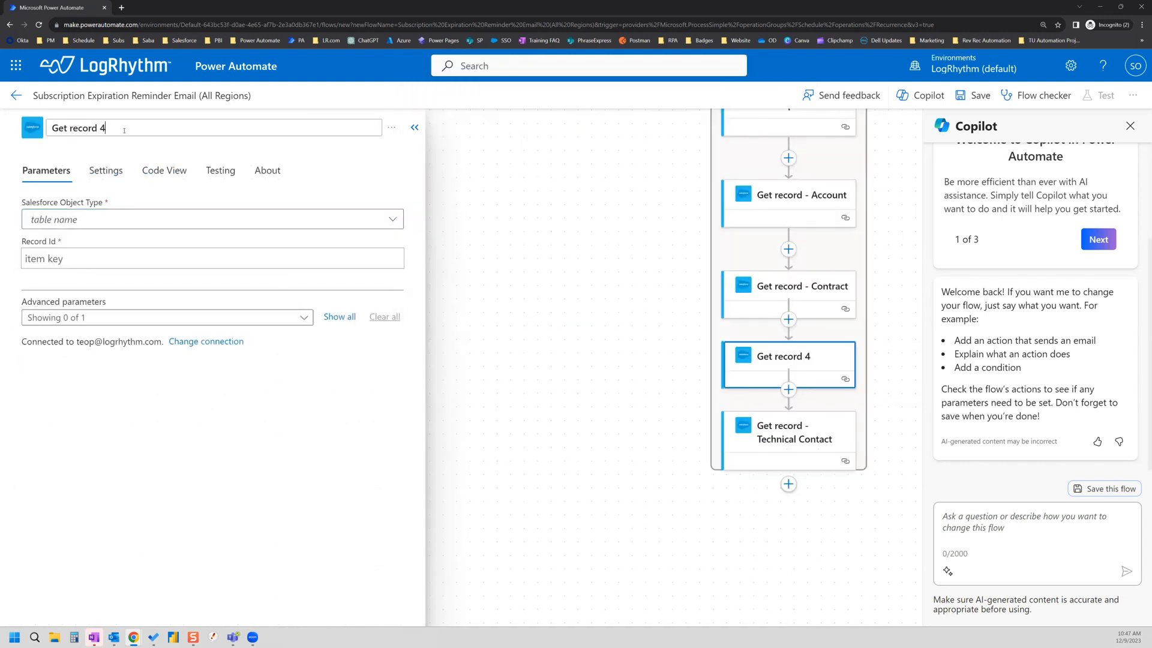
{"action": "key", "text": "BackSpace"}
{"action": "type", "text": "- Account O"}
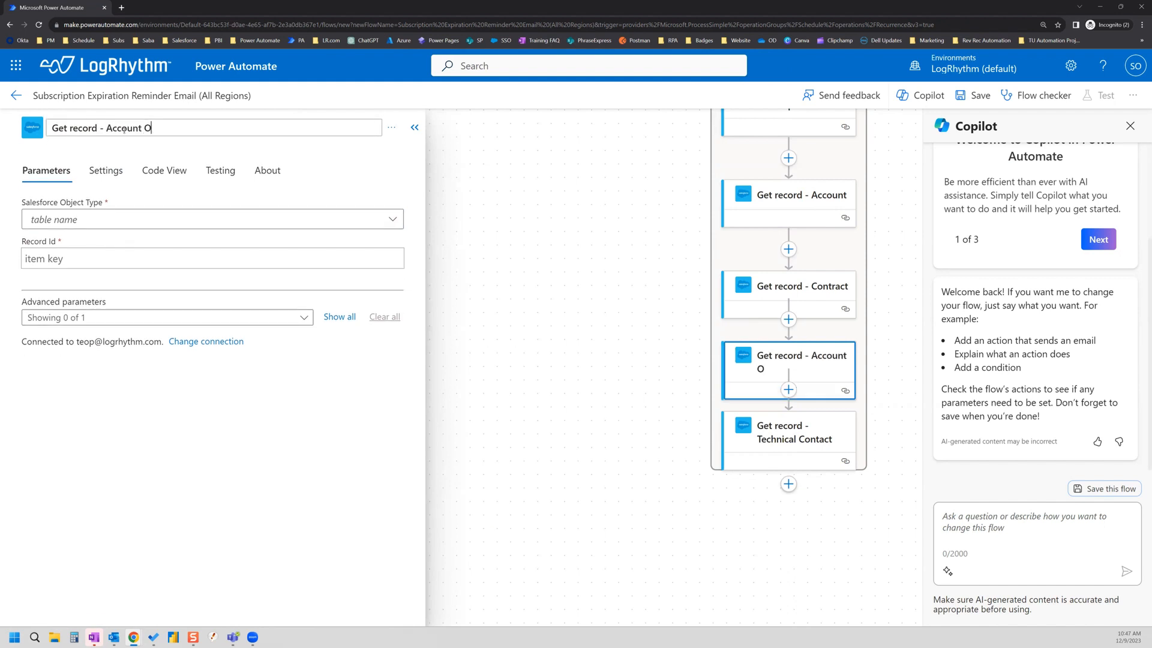
{"action": "type", "text": "wner (User)"}
{"action": "key", "text": "Return"}
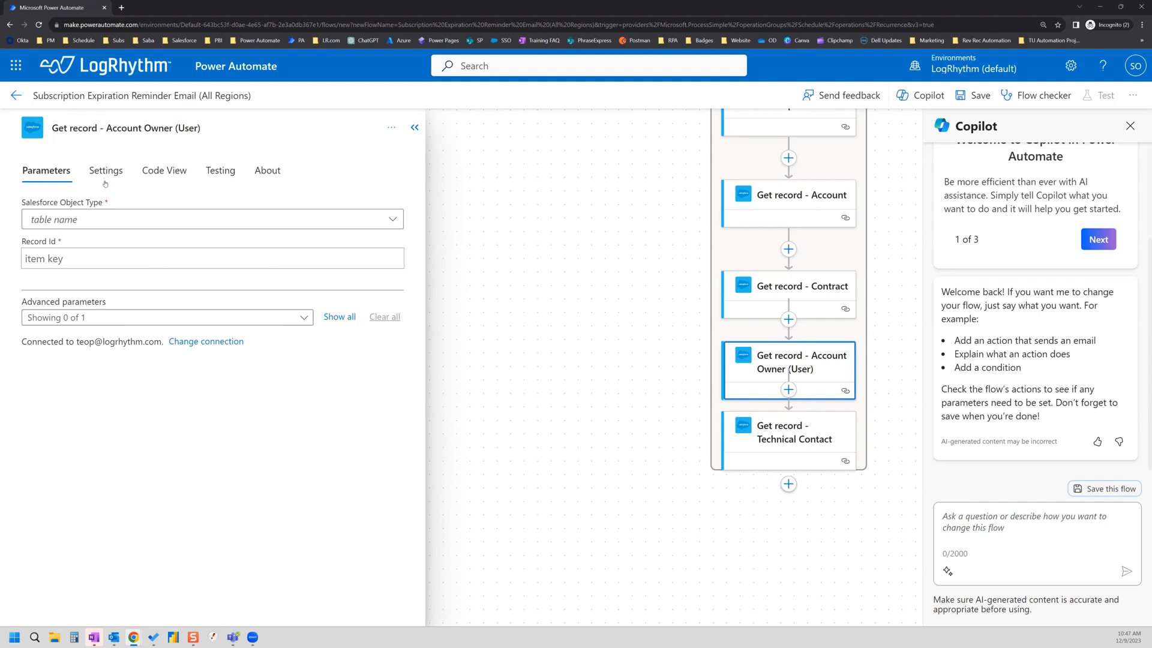
Step: Set Object Type to Users and Record Id to the Account Owner field
{"action": "left_click", "coordinate": [102, 219]}
{"action": "type", "text": "users"}
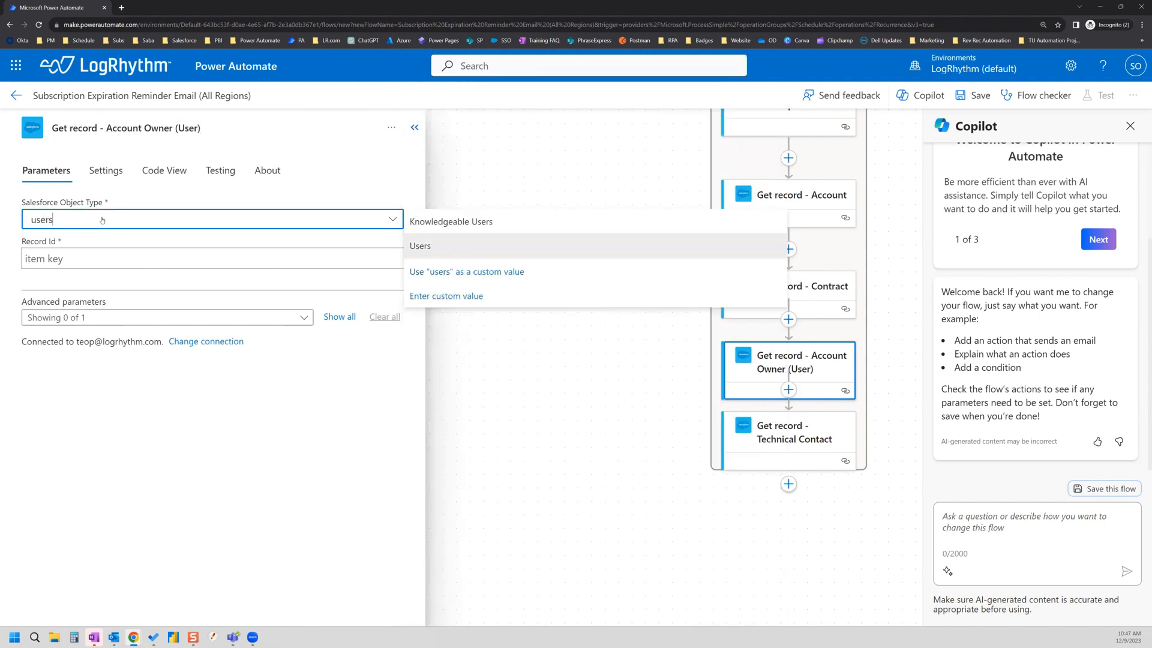
{"action": "left_click", "coordinate": [447, 251]}
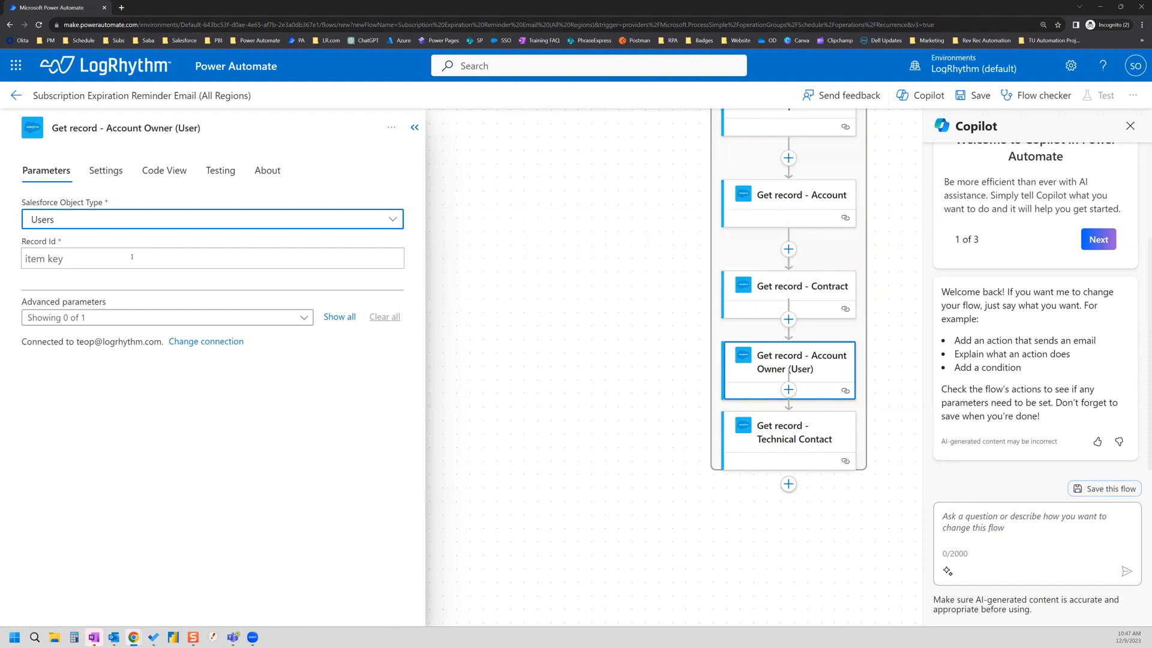
{"action": "left_click", "coordinate": [132, 257]}
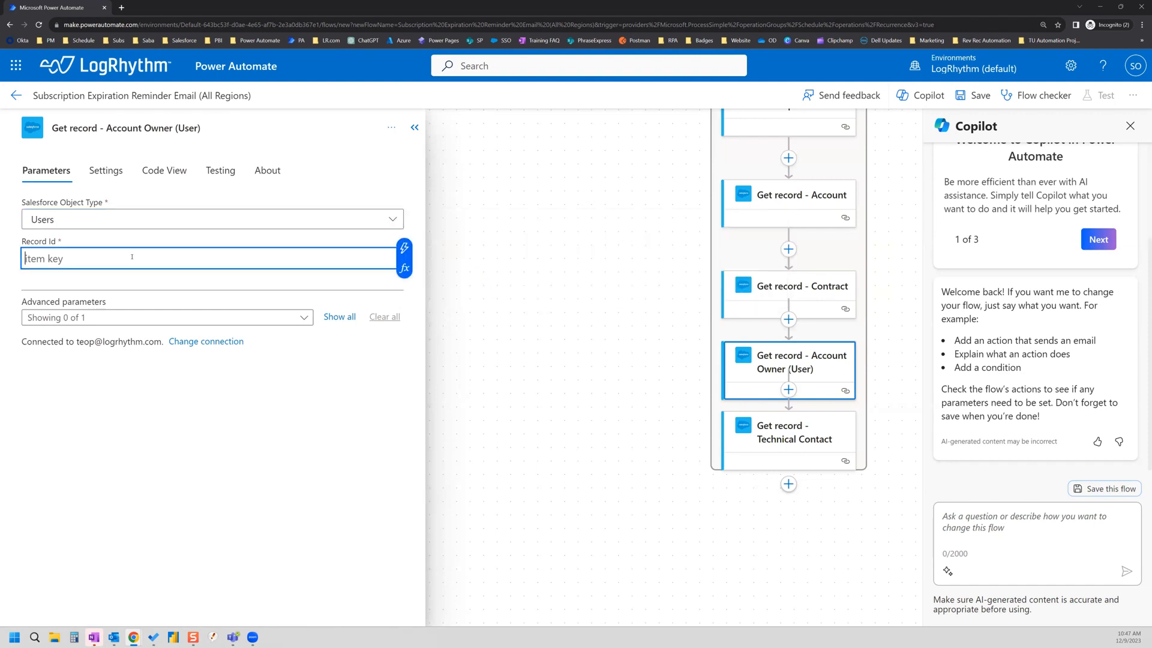
{"action": "left_click", "coordinate": [408, 249]}
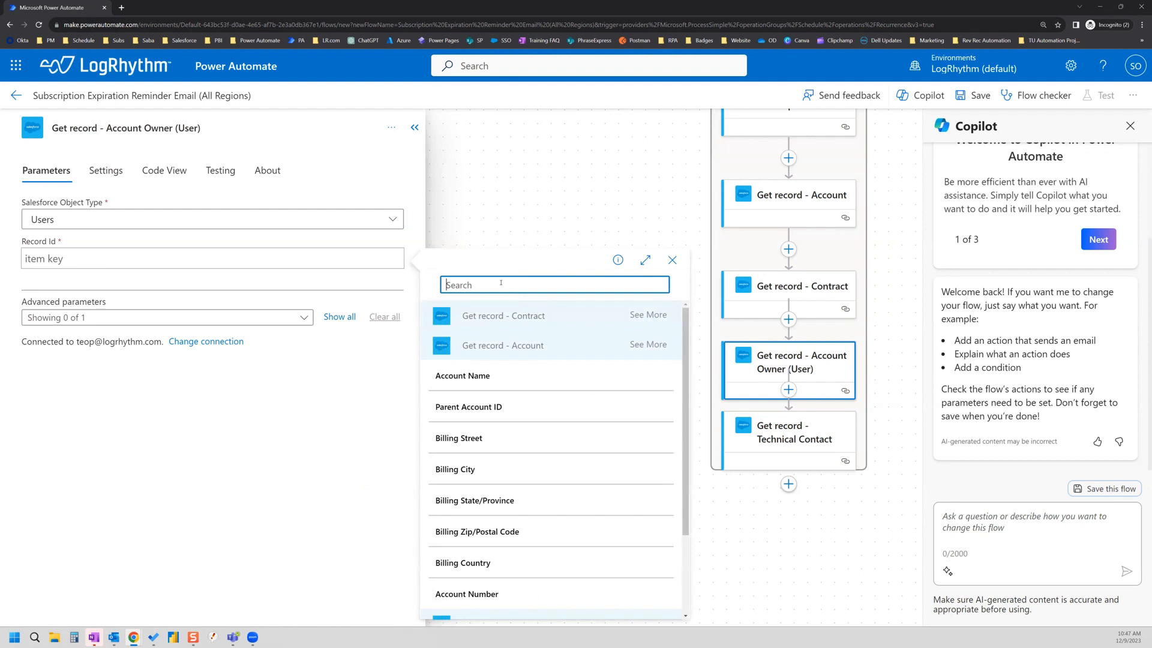
{"action": "type", "text": "account owner"}
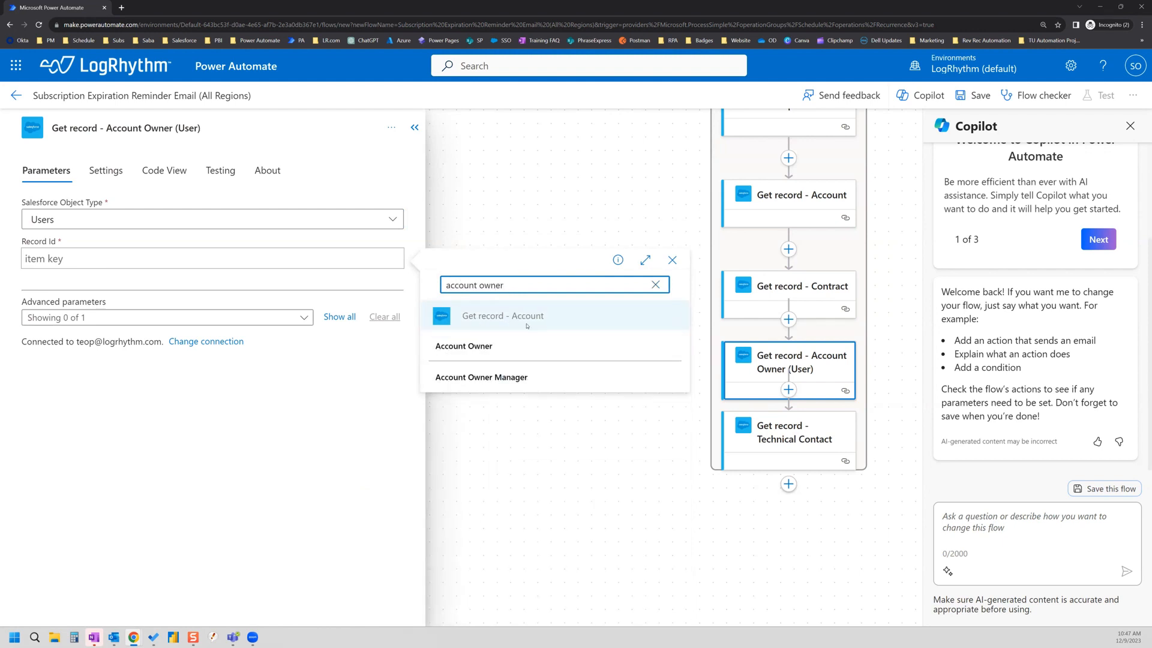
{"action": "left_click", "coordinate": [490, 347]}
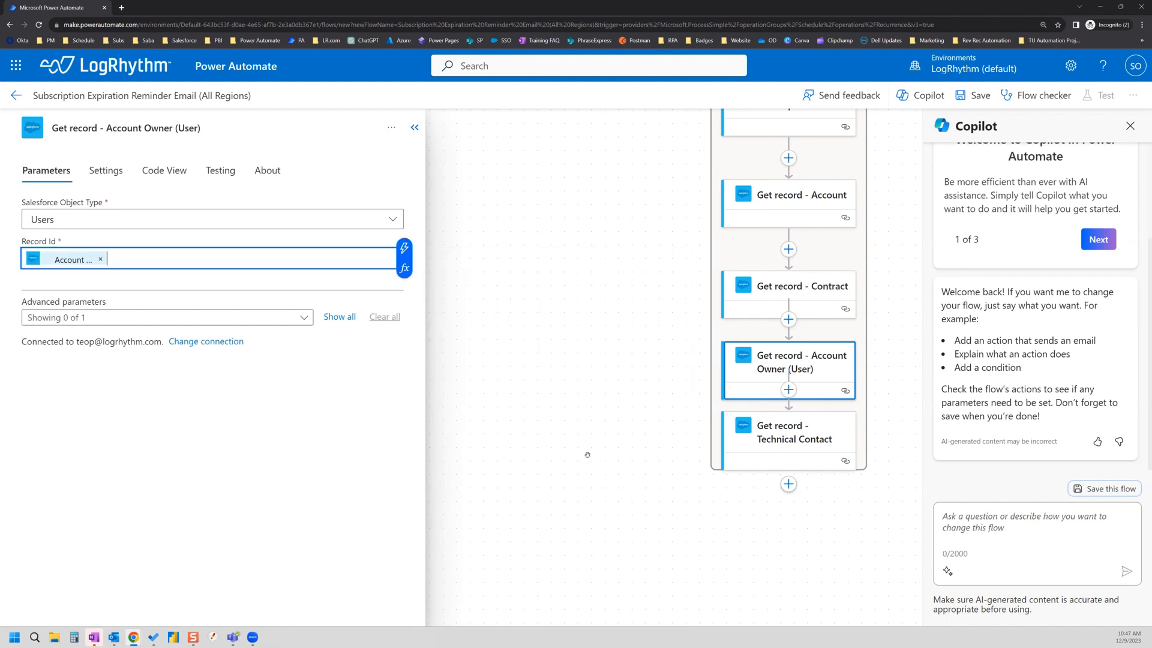
{"action": "left_click", "coordinate": [627, 457]}
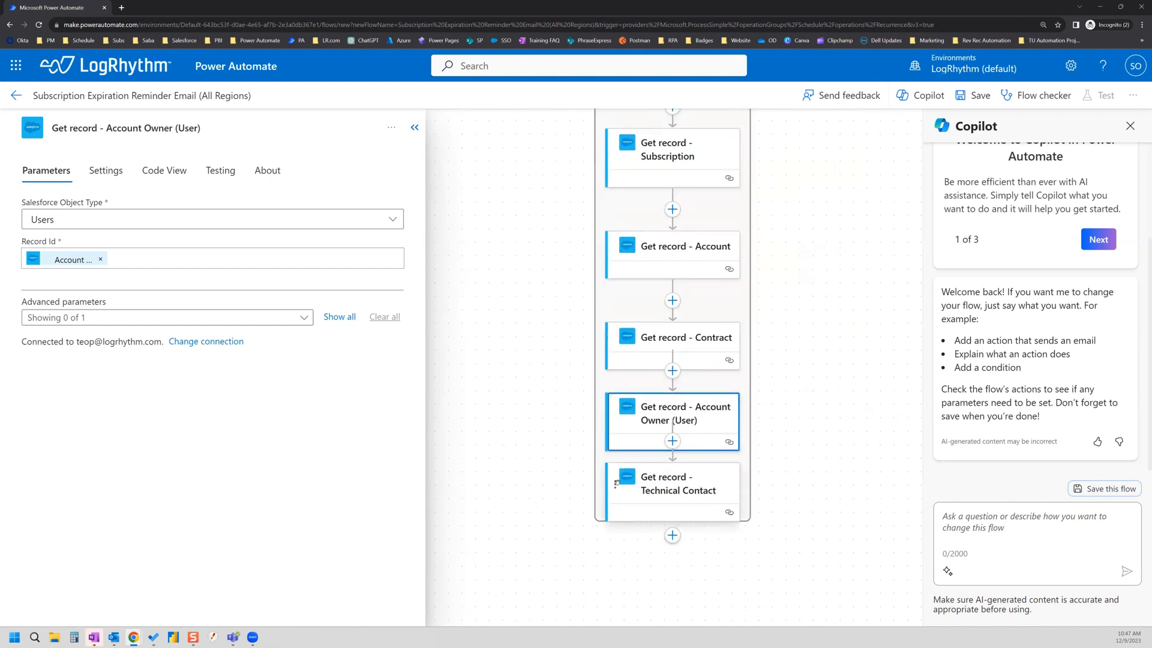
Step: Move Get record - Technical Contact above Account Owner (User) and open Add an action after the loop's last step
{"action": "left_click_drag", "start_coordinate": [678, 485], "coordinate": [674, 380]}
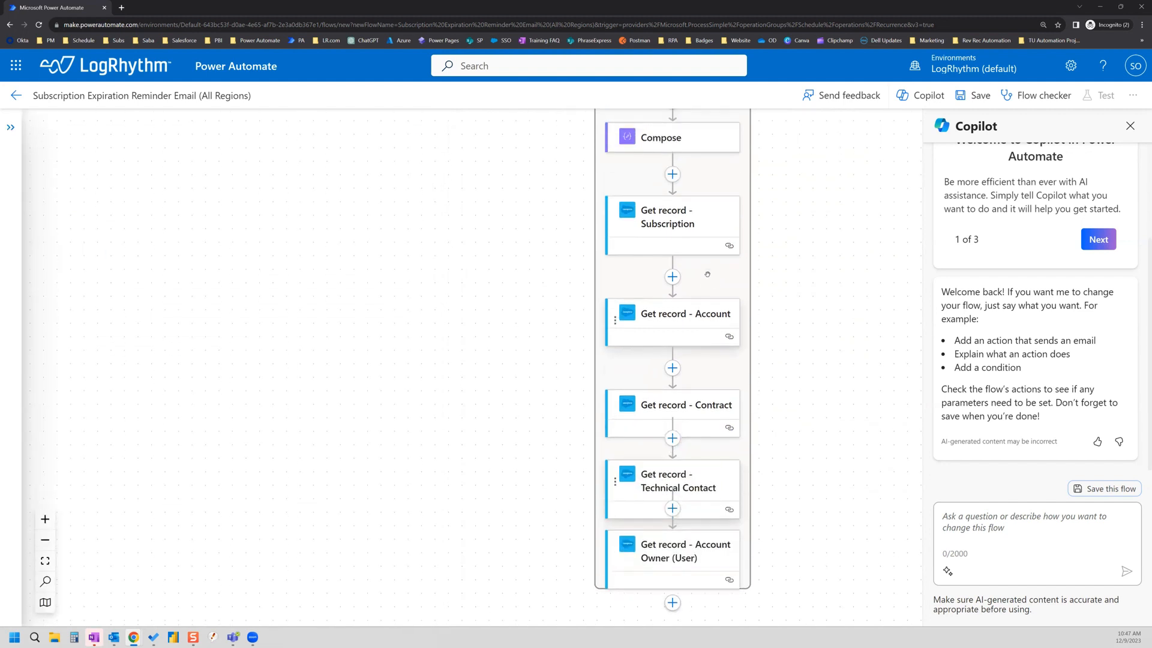
{"action": "scroll", "coordinate": [711, 303], "scroll_direction": "down", "scroll_amount": 1}
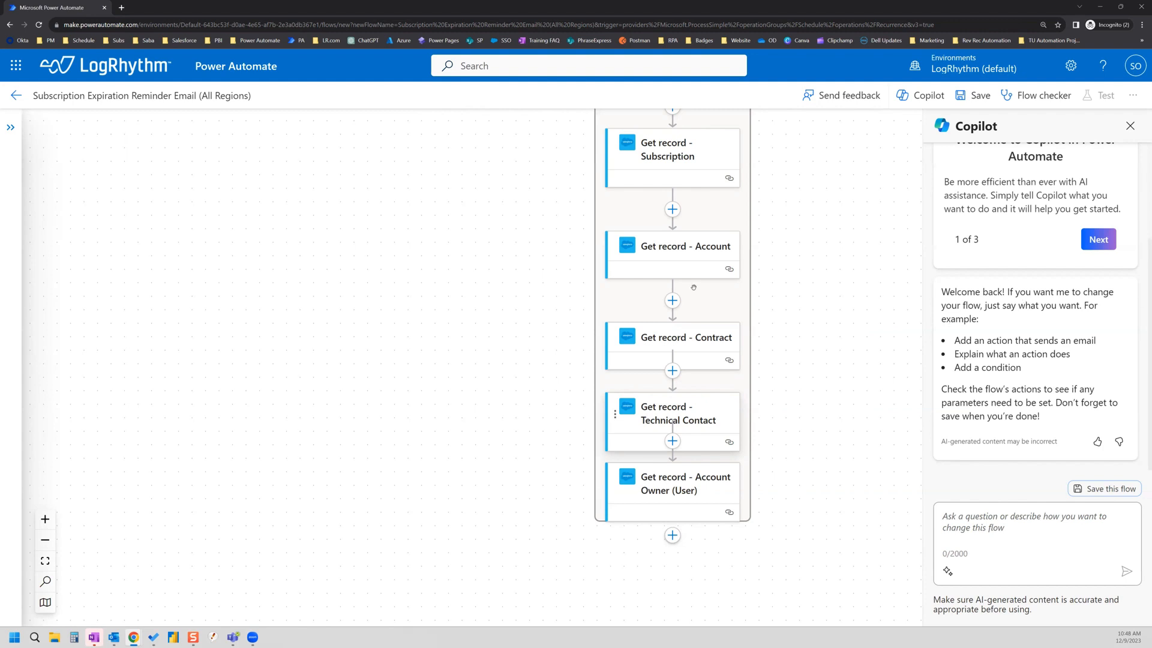
{"action": "left_click", "coordinate": [673, 441]}
{"action": "scroll", "coordinate": [668, 228], "scroll_direction": "up", "scroll_amount": 2}
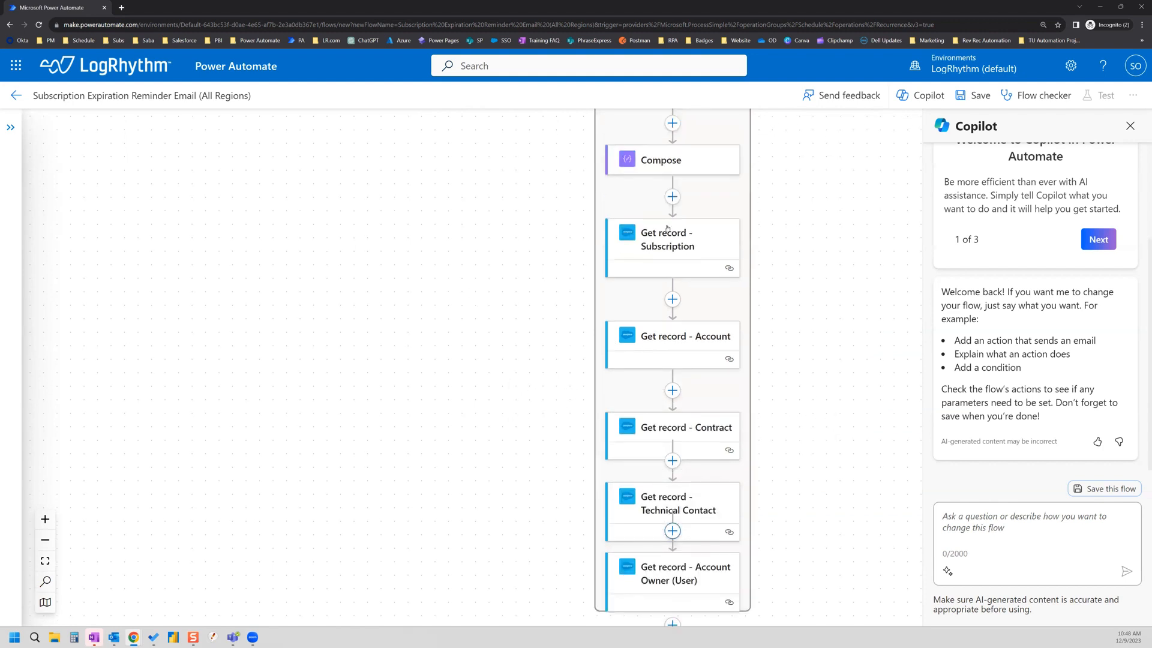
{"action": "scroll", "coordinate": [668, 228], "scroll_direction": "up", "scroll_amount": 2}
{"action": "scroll", "coordinate": [668, 228], "scroll_direction": "down", "scroll_amount": 4}
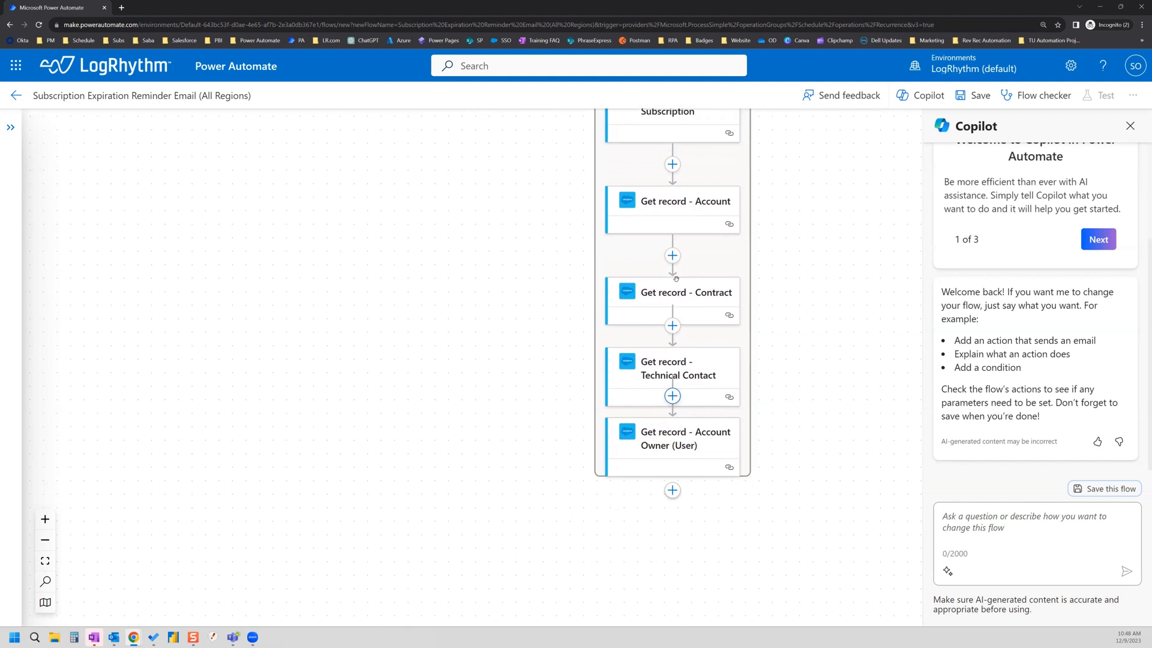
{"action": "left_click", "coordinate": [672, 397]}
{"action": "left_click", "coordinate": [675, 422]}
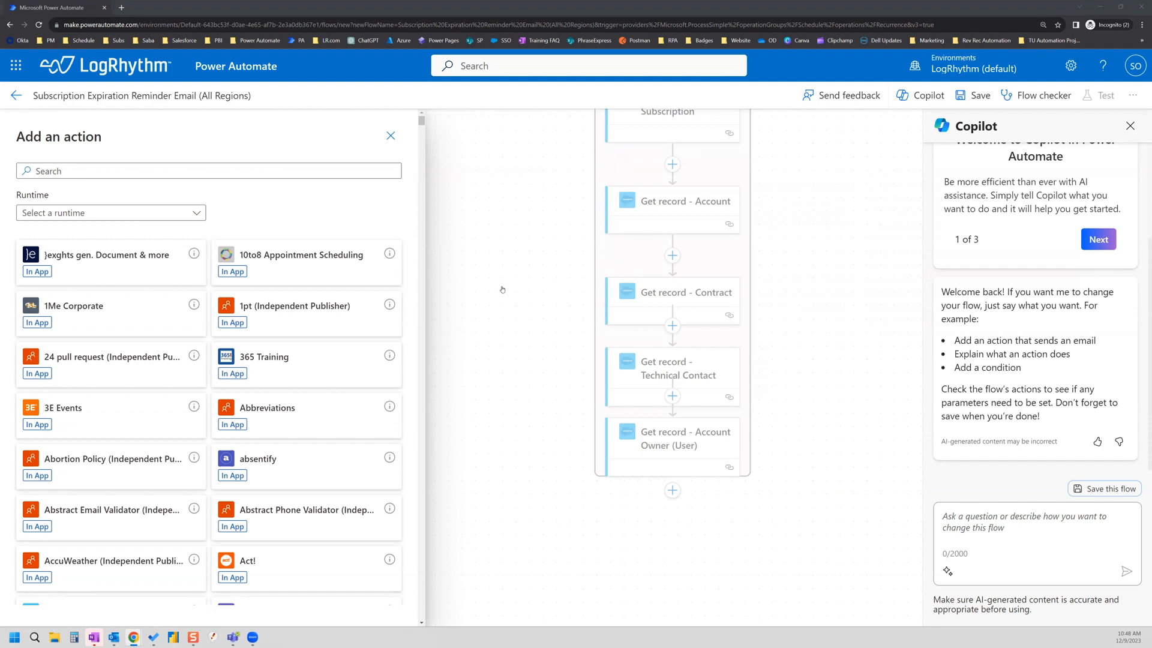
Step: Add a Compose action named 'Compose - Sub End Date'
{"action": "left_click", "coordinate": [119, 169]}
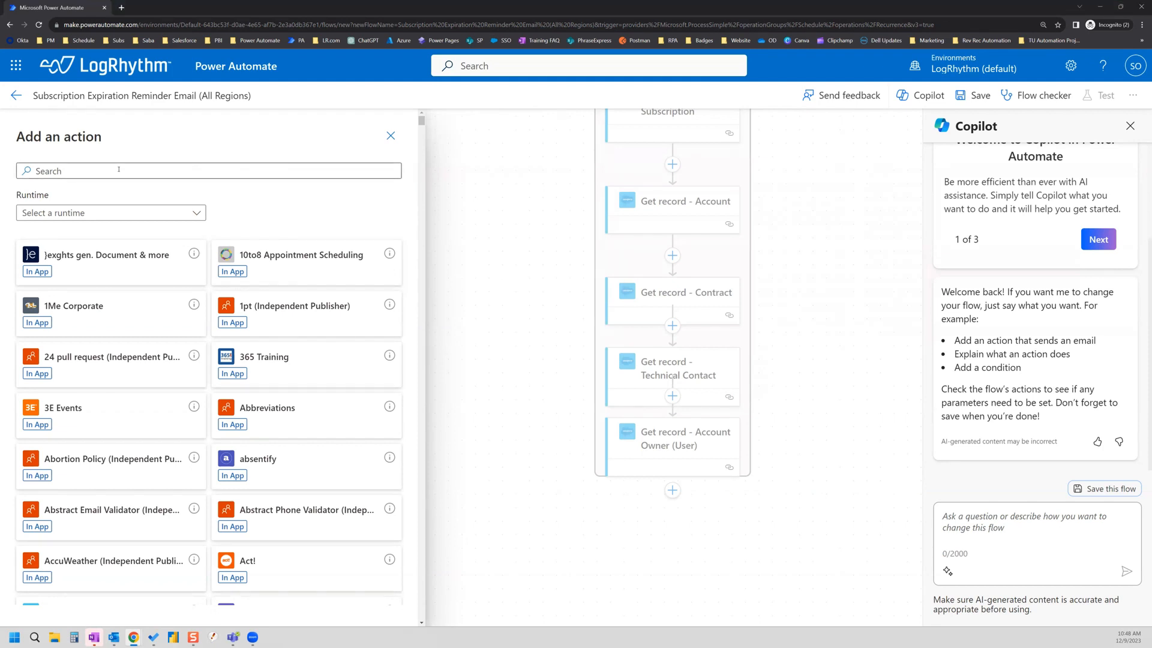
{"action": "left_click", "coordinate": [118, 169]}
{"action": "type", "text": "cpm"}
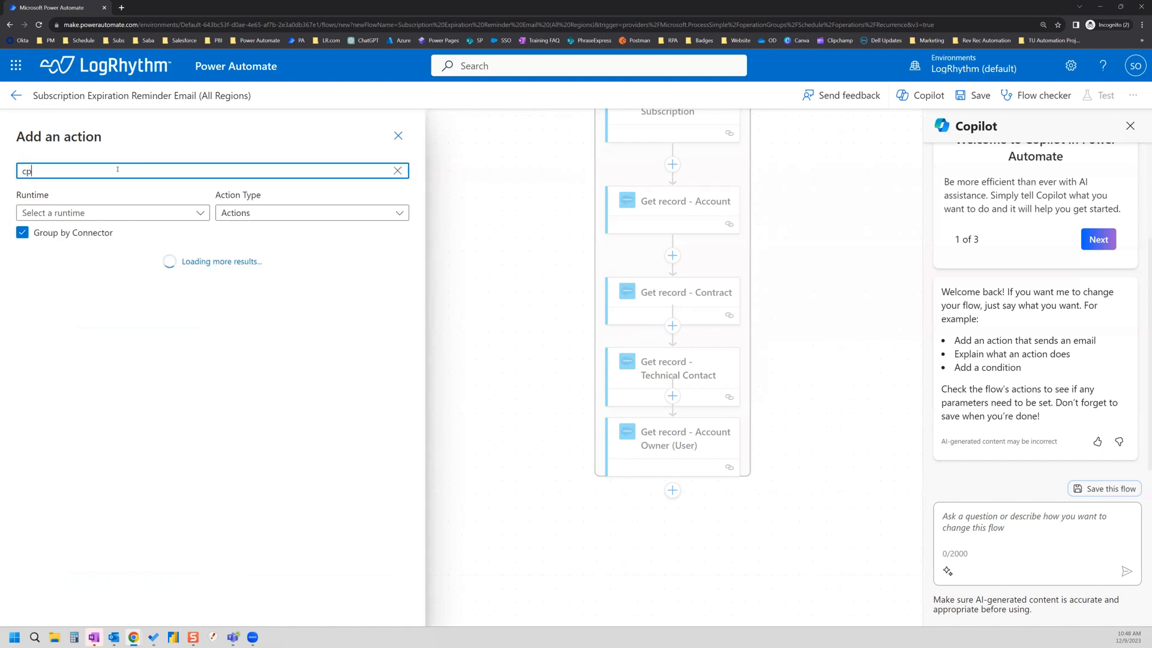
{"action": "key", "text": "BackSpace"}
{"action": "key", "text": "BackSpace"}
{"action": "key", "text": "BackSpace"}
{"action": "type", "text": "compose"}
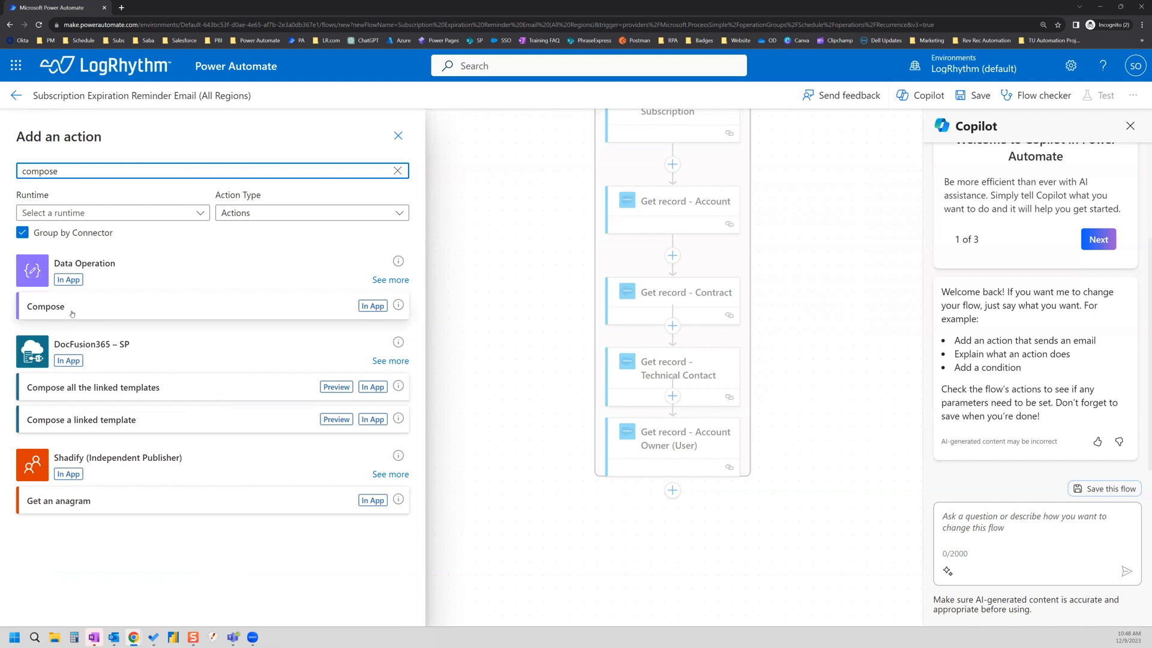
{"action": "left_click", "coordinate": [71, 311]}
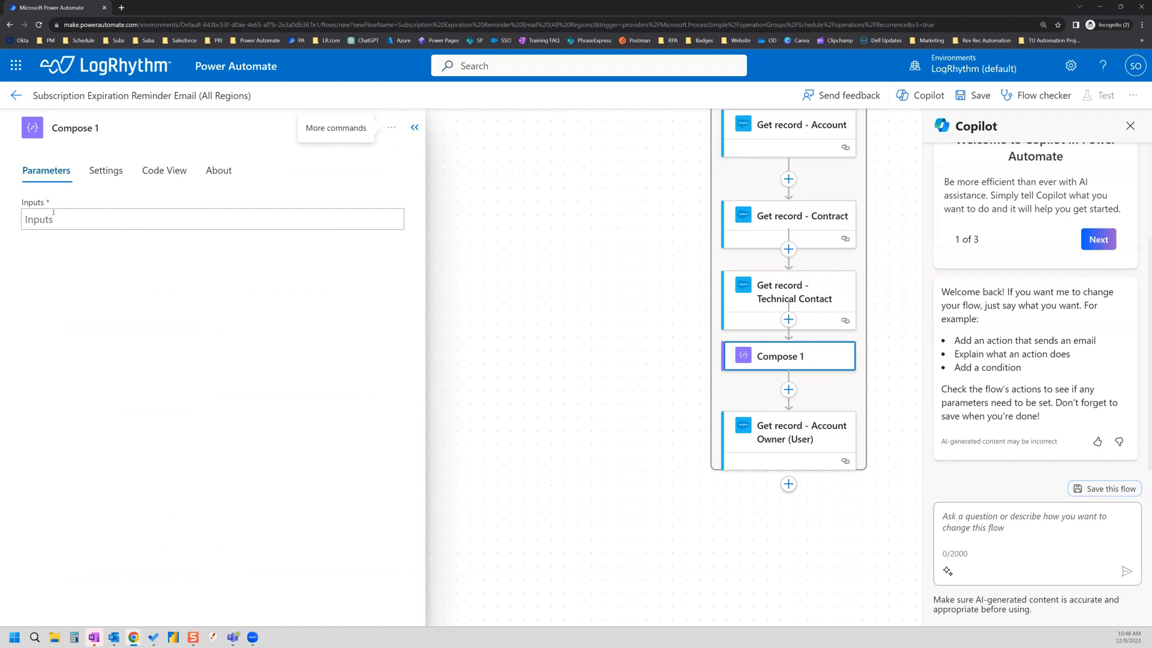
{"action": "left_click", "coordinate": [108, 129]}
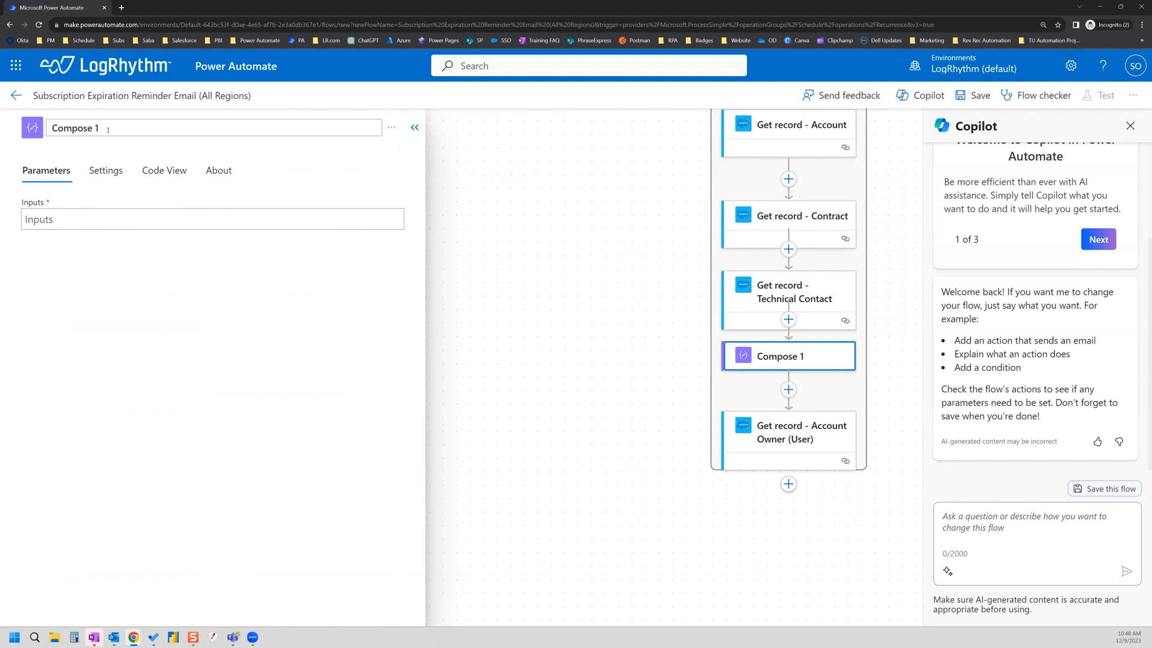
{"action": "key", "text": "BackSpace"}
{"action": "type", "text": "- Sub End Date"}
{"action": "left_click", "coordinate": [112, 197]}
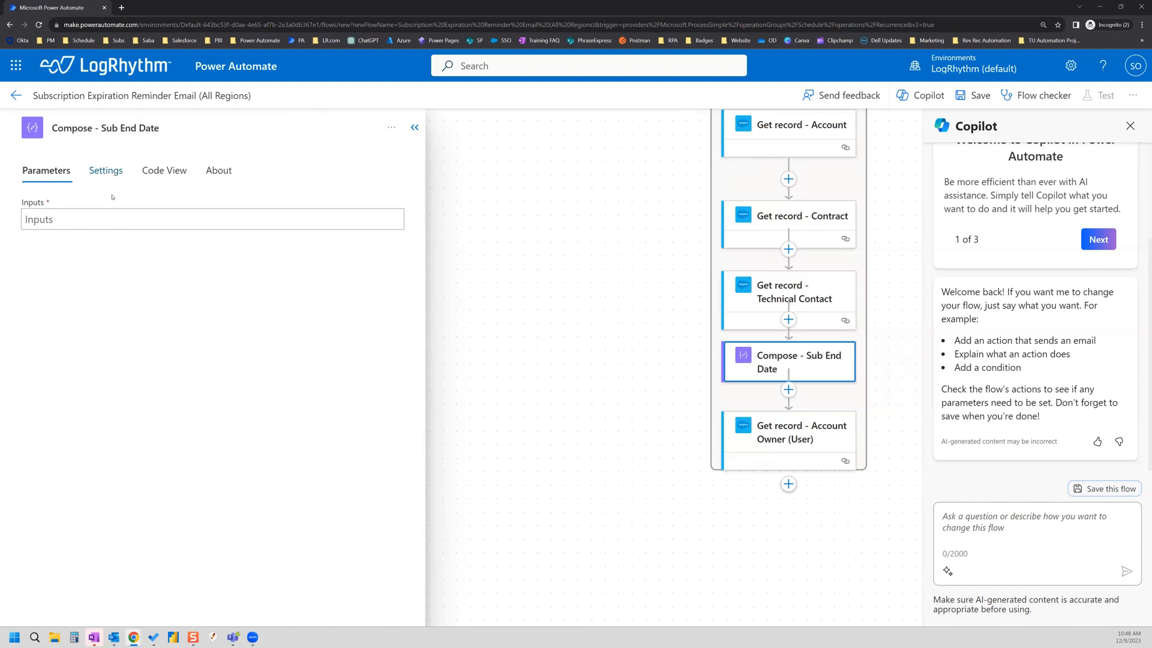
Step: Set its input to the subscription's End Date and drag it below Account Owner (User)
{"action": "left_click", "coordinate": [78, 221]}
{"action": "left_click", "coordinate": [414, 208]}
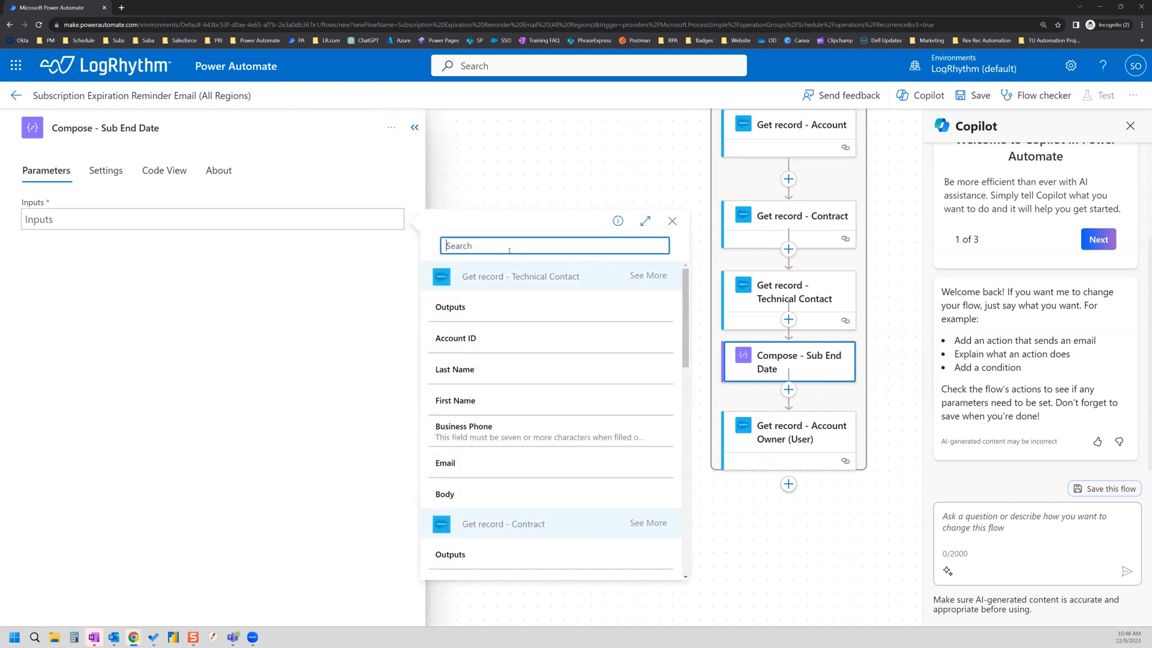
{"action": "type", "text": "end date"}
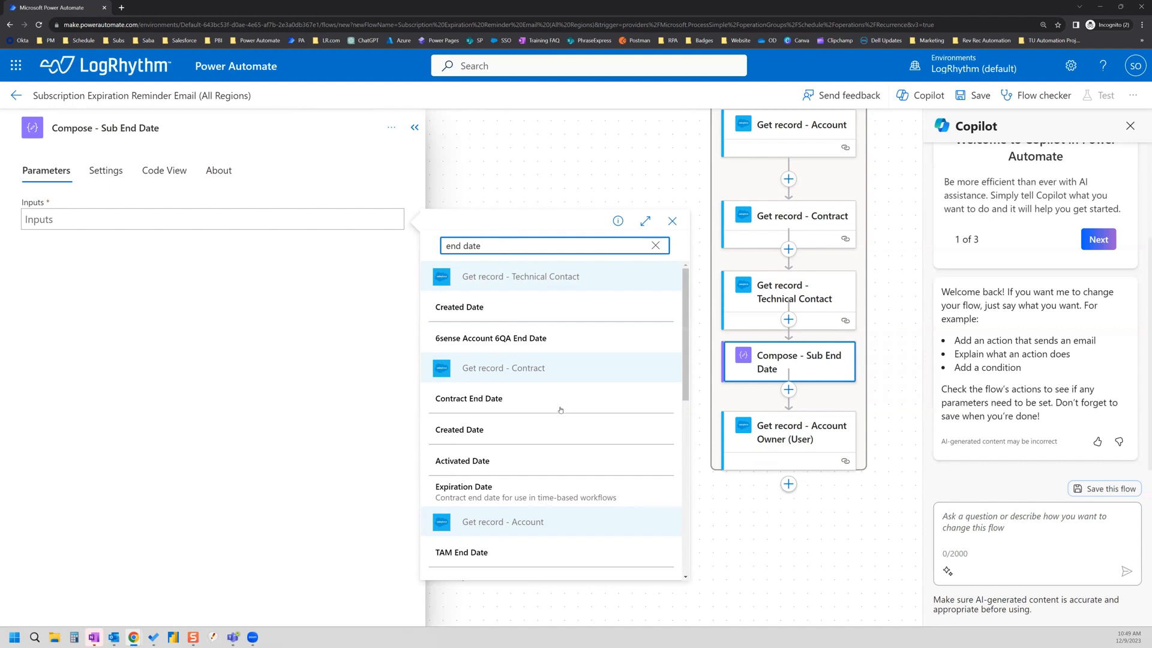
{"action": "scroll", "coordinate": [521, 371], "scroll_direction": "down", "scroll_amount": 2}
{"action": "scroll", "coordinate": [521, 371], "scroll_direction": "down", "scroll_amount": 3}
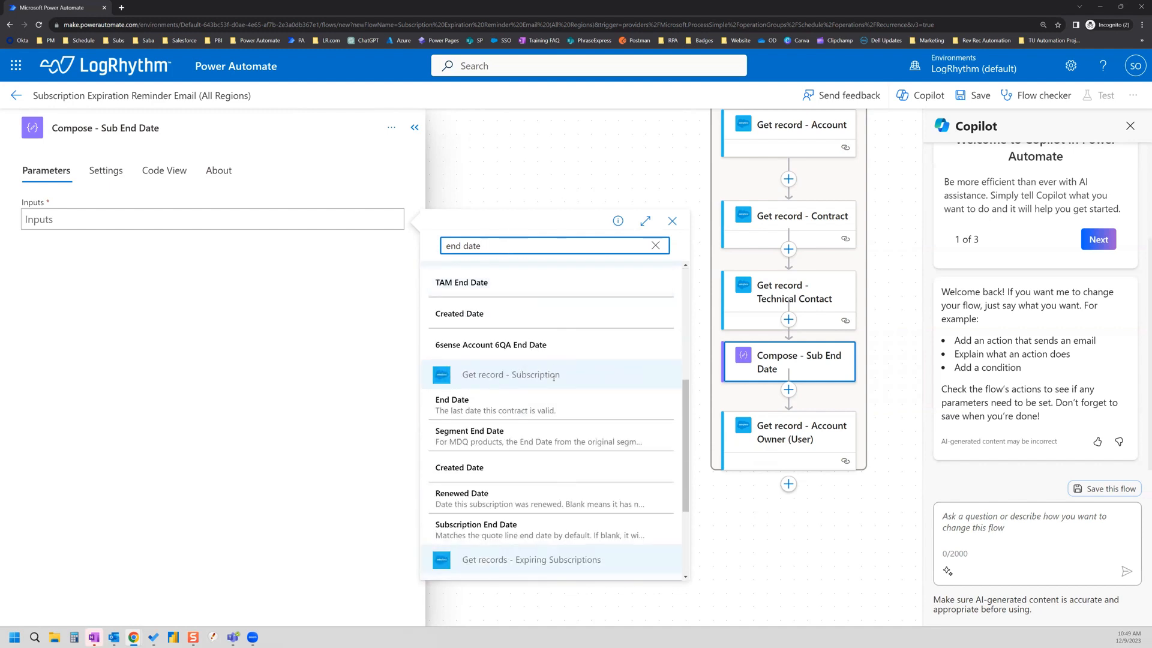
{"action": "left_click", "coordinate": [492, 410]}
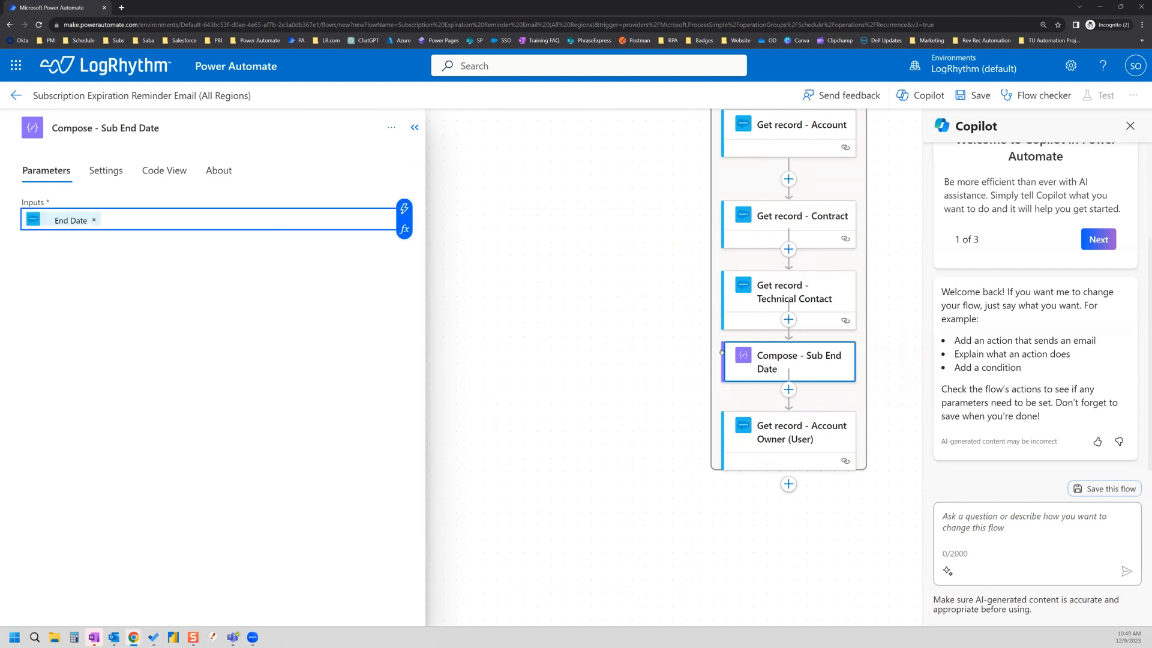
{"action": "left_click_drag", "start_coordinate": [771, 367], "coordinate": [780, 336]}
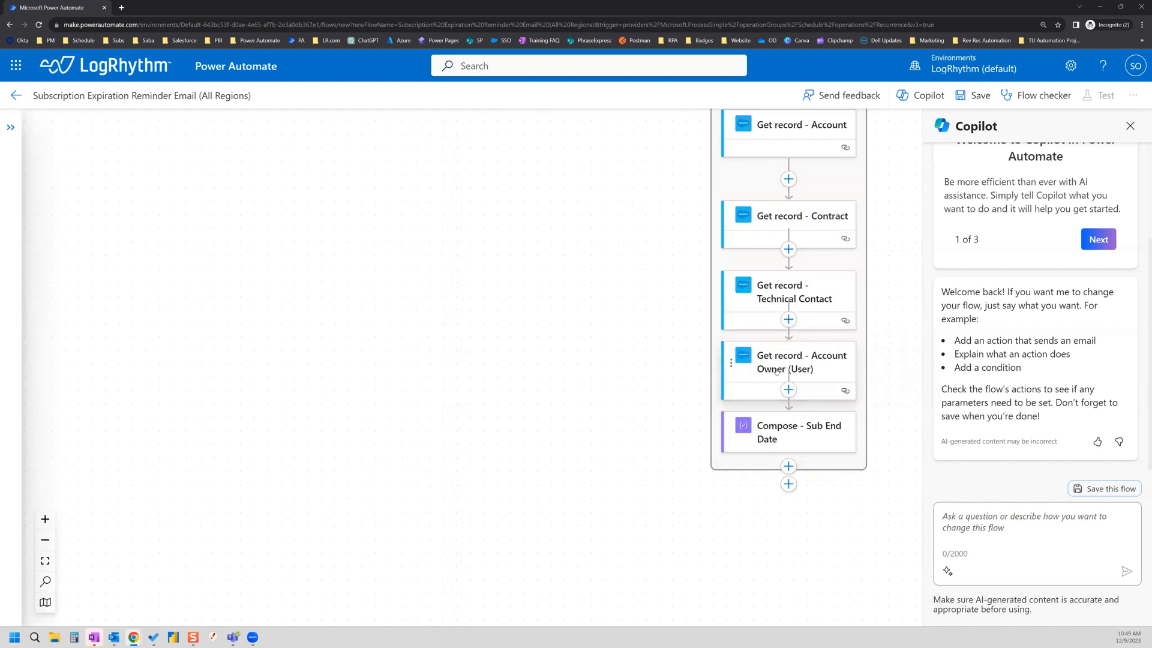
Step: Bring up the add-step options beneath Compose - Sub End Date, now the loop's last step
{"action": "scroll", "coordinate": [787, 215], "scroll_direction": "up", "scroll_amount": 1}
{"action": "scroll", "coordinate": [793, 401], "scroll_direction": "down", "scroll_amount": 2}
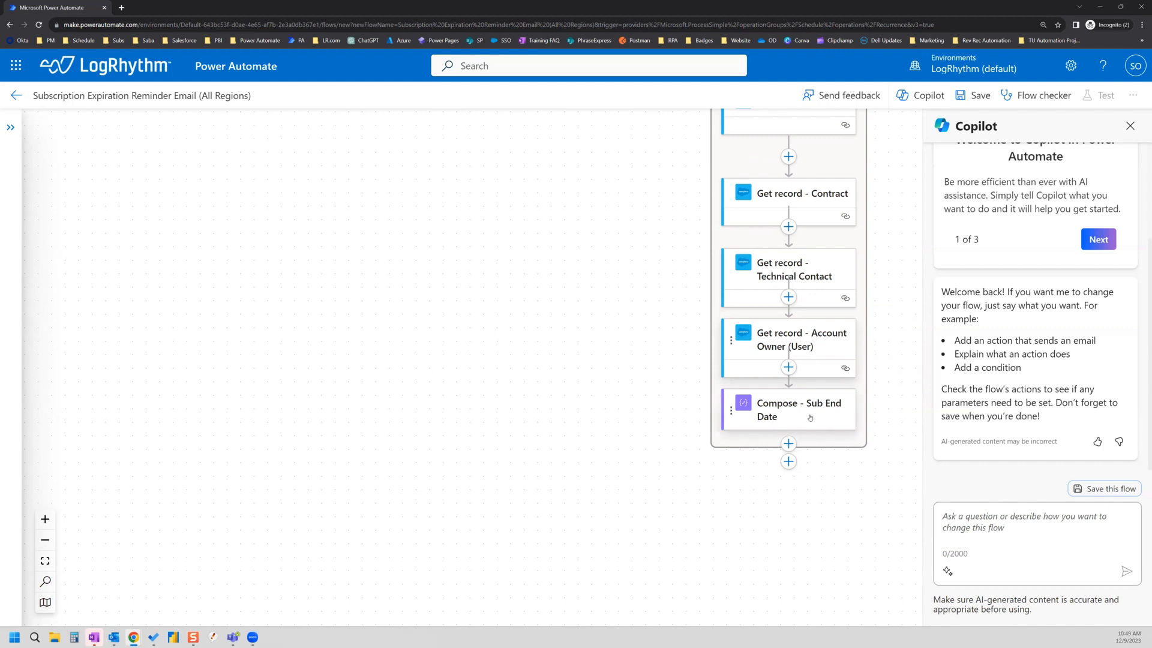
{"action": "left_click", "coordinate": [789, 444]}
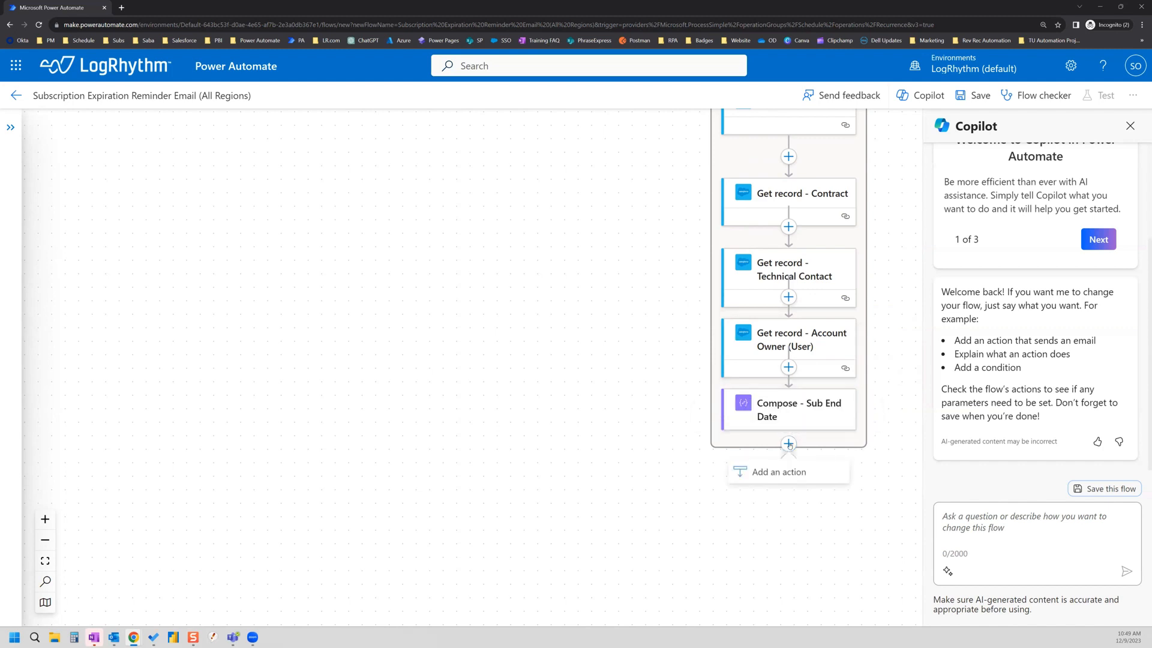
Step: Add a Data Operation Compose action (Compose 2) after Compose - Sub End Date
{"action": "left_click", "coordinate": [775, 473]}
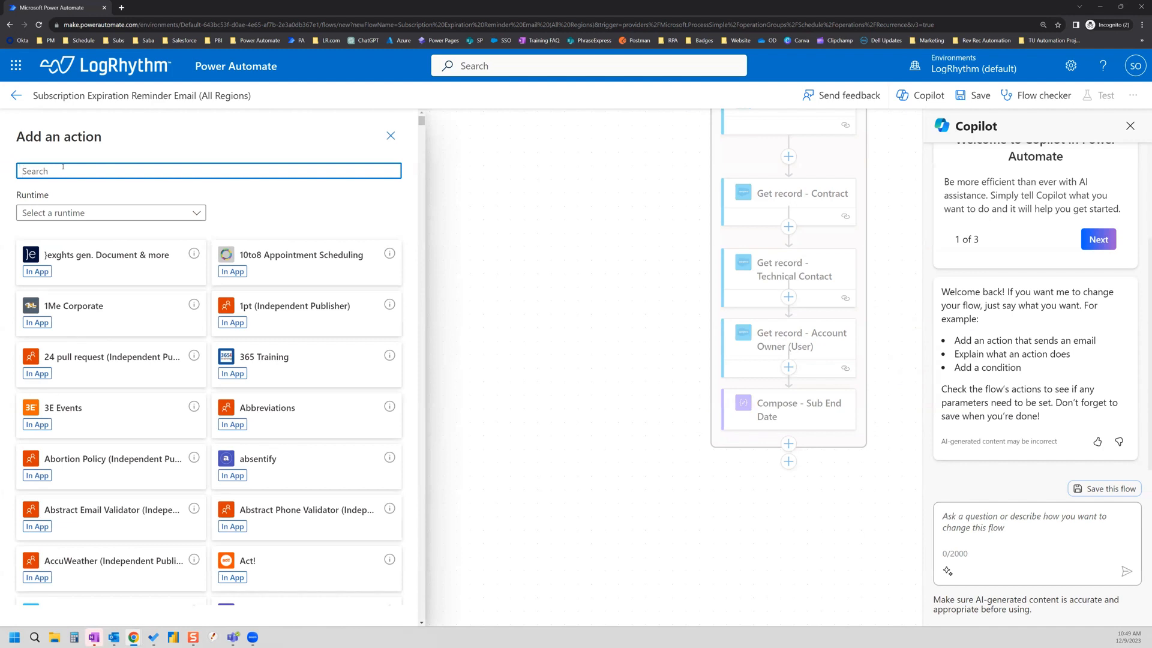
{"action": "type", "text": "compose"}
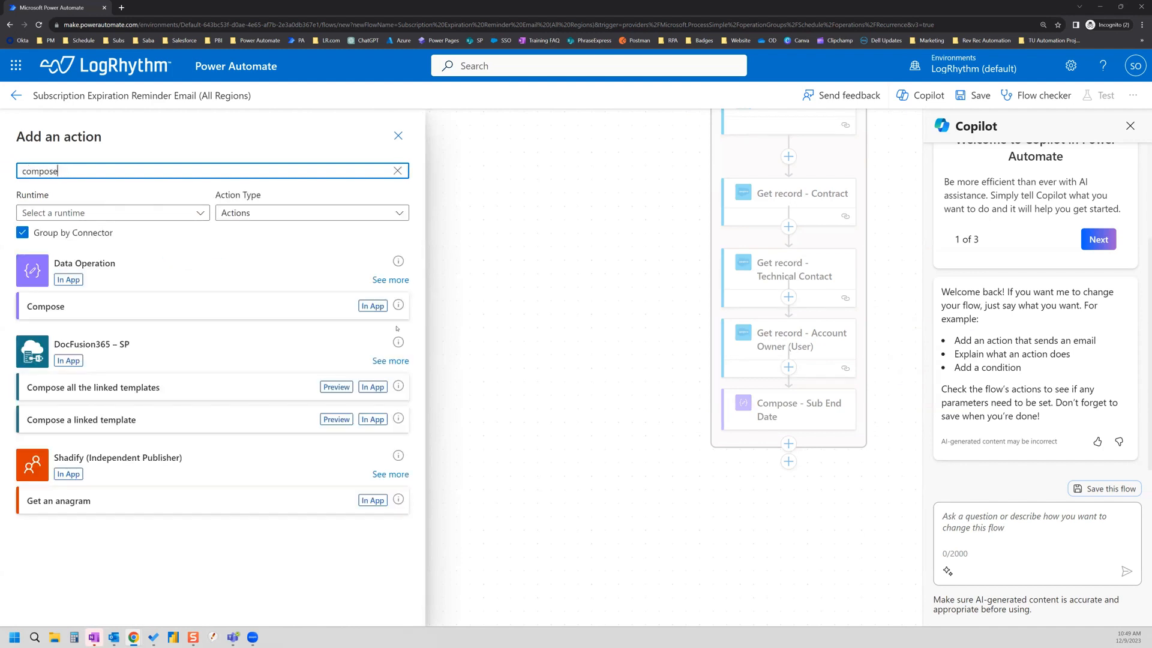
{"action": "left_click", "coordinate": [383, 283]}
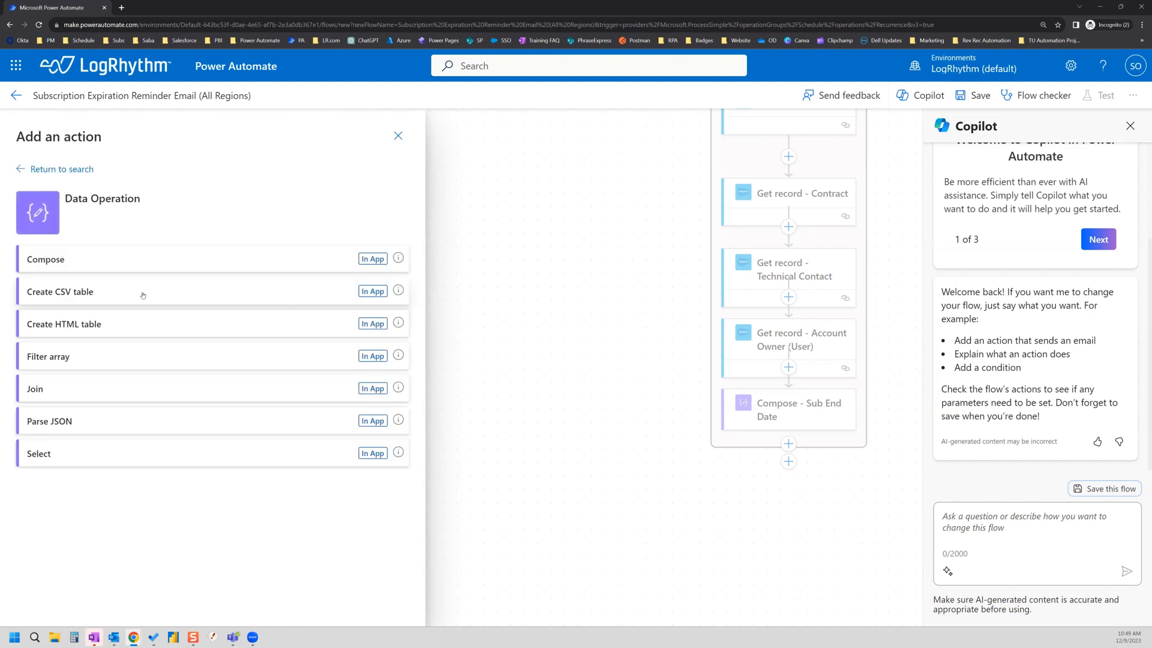
{"action": "left_click", "coordinate": [59, 264]}
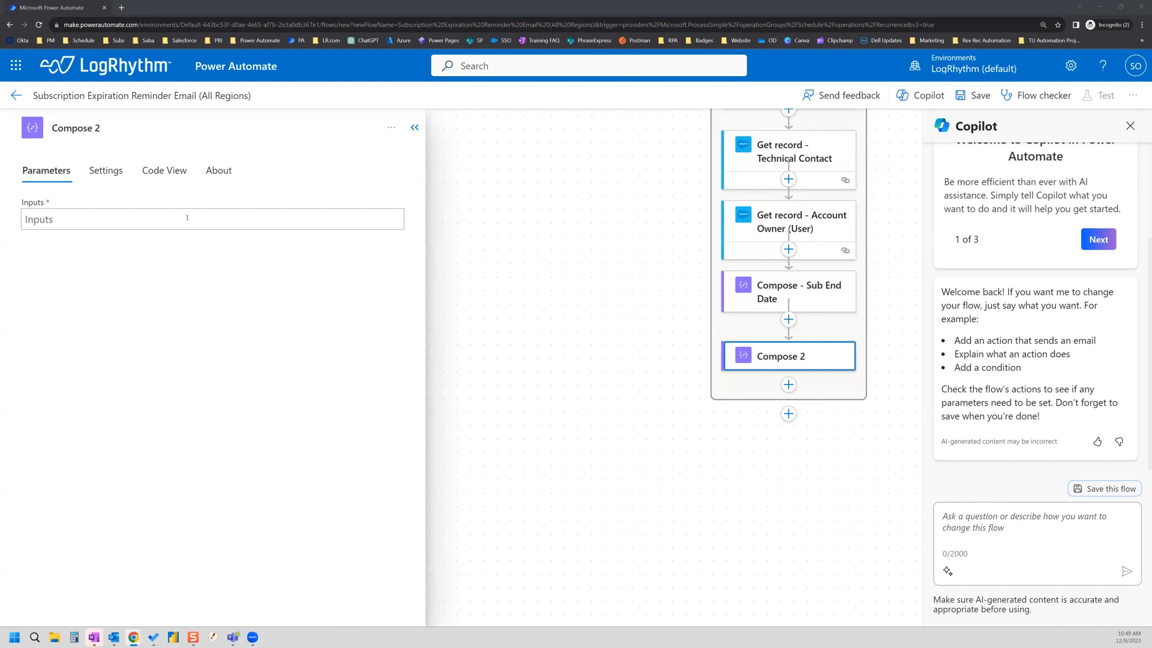
Step: Start Compose 2's input expression with formatDateTime applied to the Compose - Sub End Date output
{"action": "left_click", "coordinate": [142, 217]}
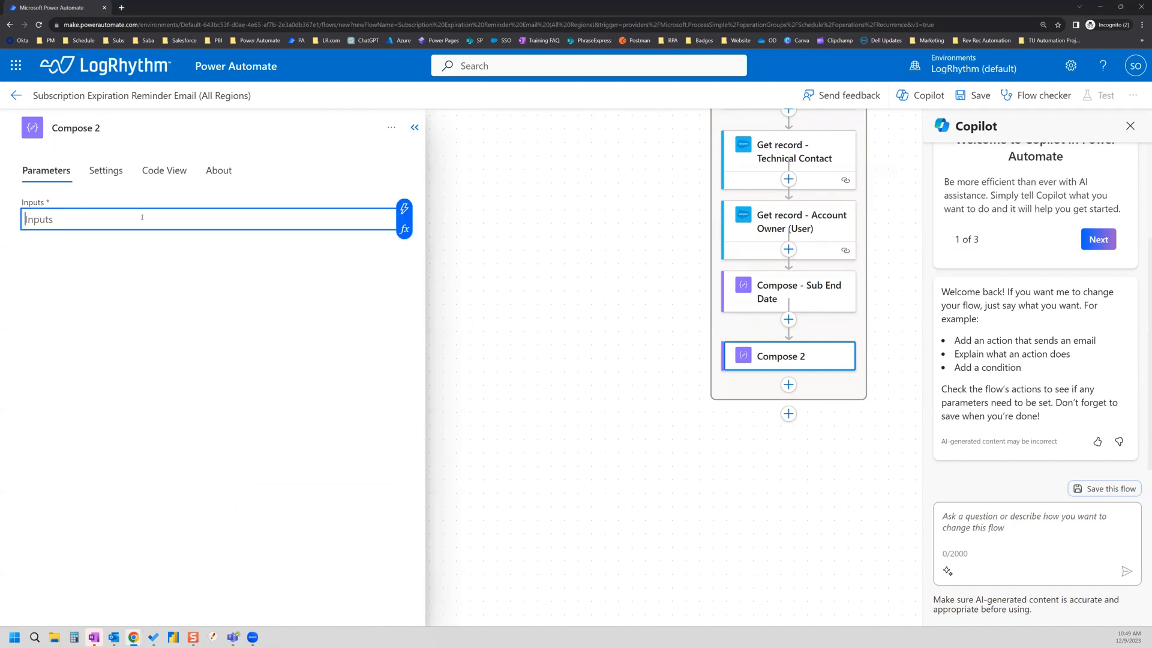
{"action": "left_click", "coordinate": [404, 229]}
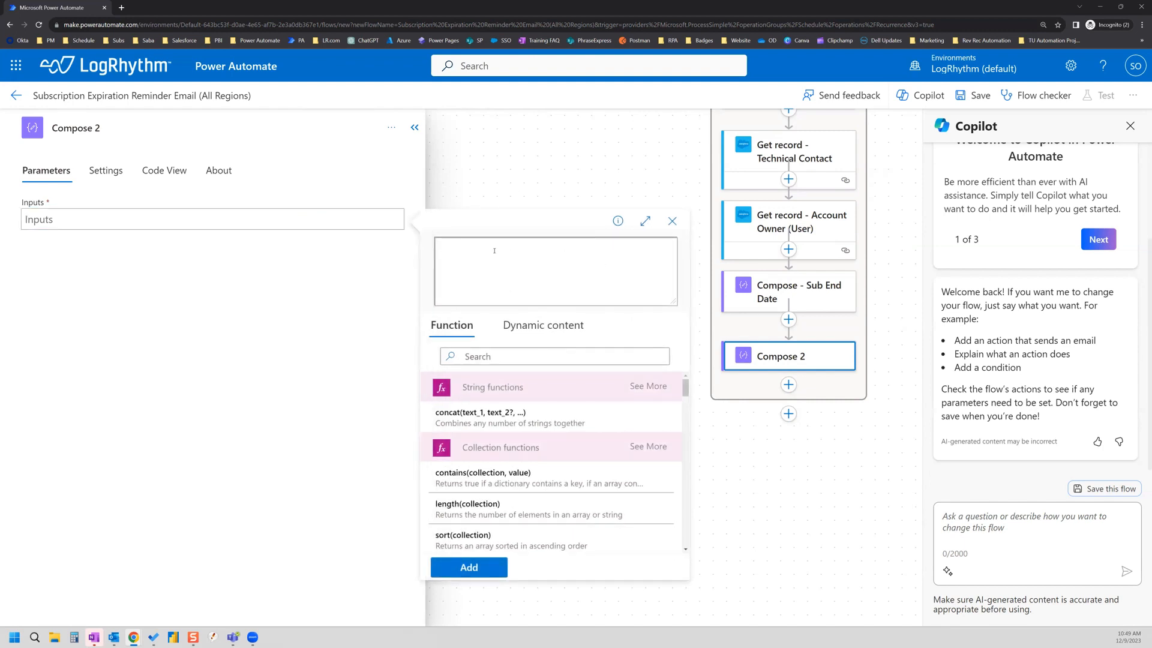
{"action": "type", "text": "formate"}
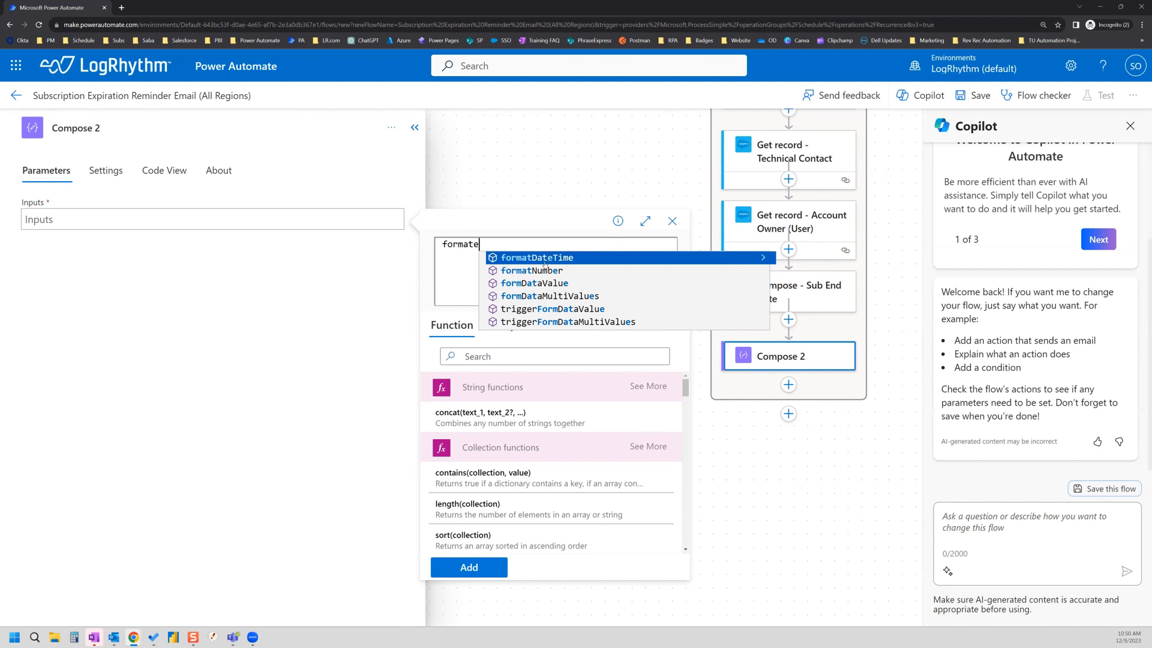
{"action": "left_click", "coordinate": [583, 258]}
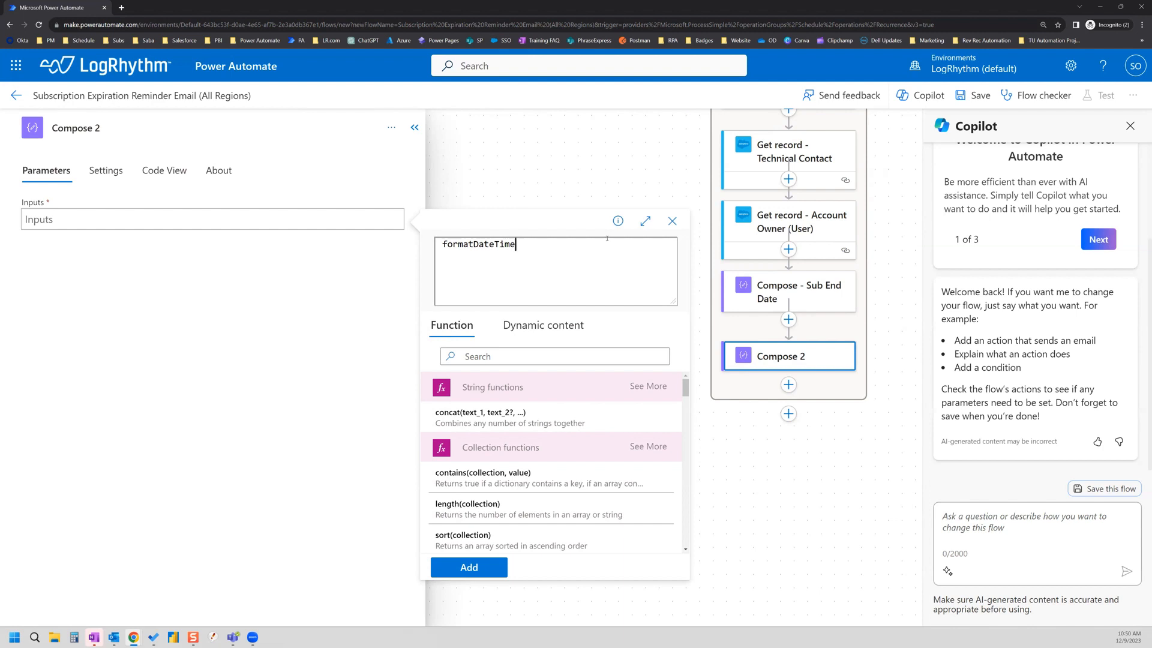
{"action": "left_click", "coordinate": [540, 329]}
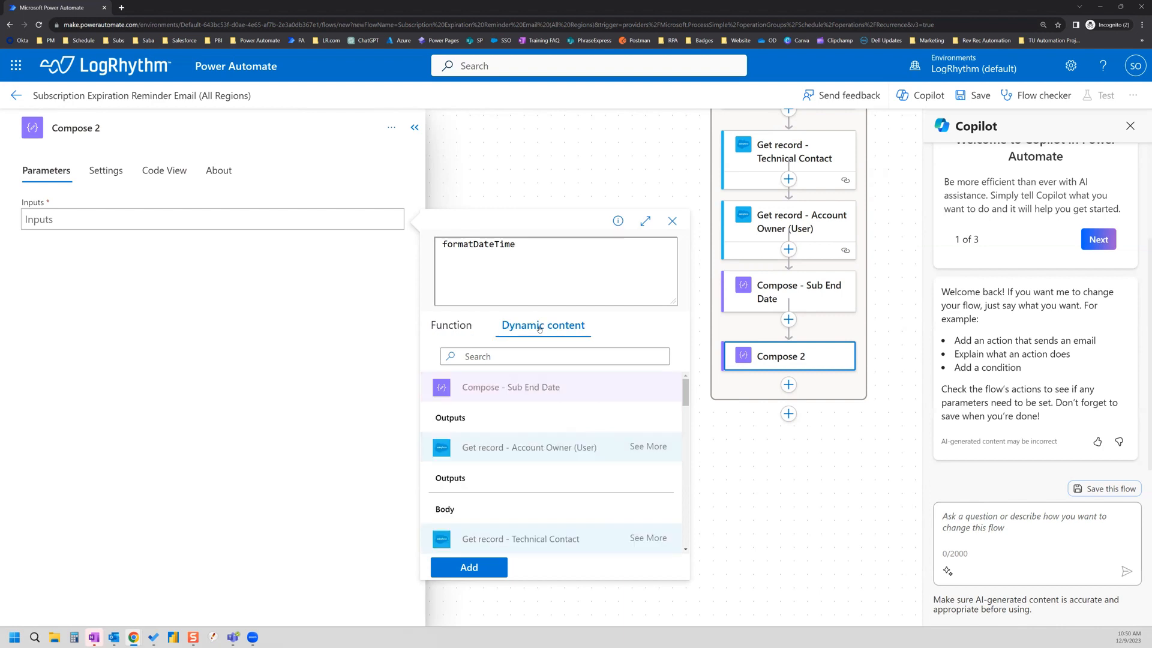
{"action": "left_click", "coordinate": [446, 421]}
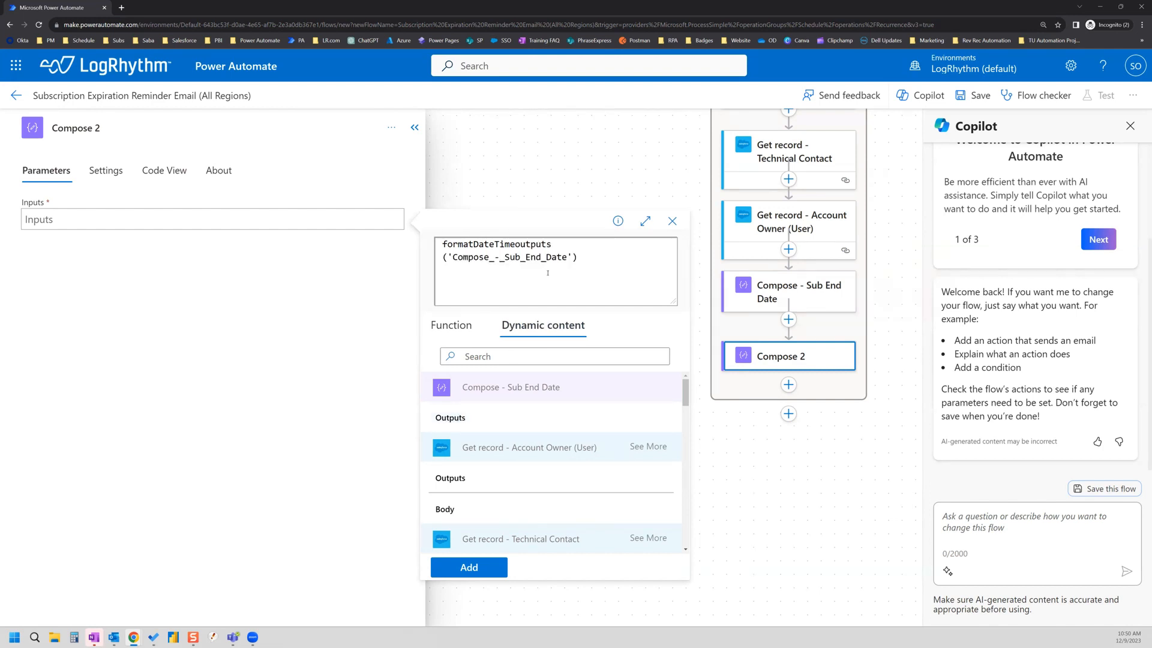
Step: Complete the expression as formatDateTime(outputs('Compose_-_Sub_End_Date'), 'MMMM d, yyyy')
{"action": "left_click", "coordinate": [516, 244]}
{"action": "type", "text": "("}
{"action": "left_click", "coordinate": [595, 254]}
{"action": "type", "text": ","}
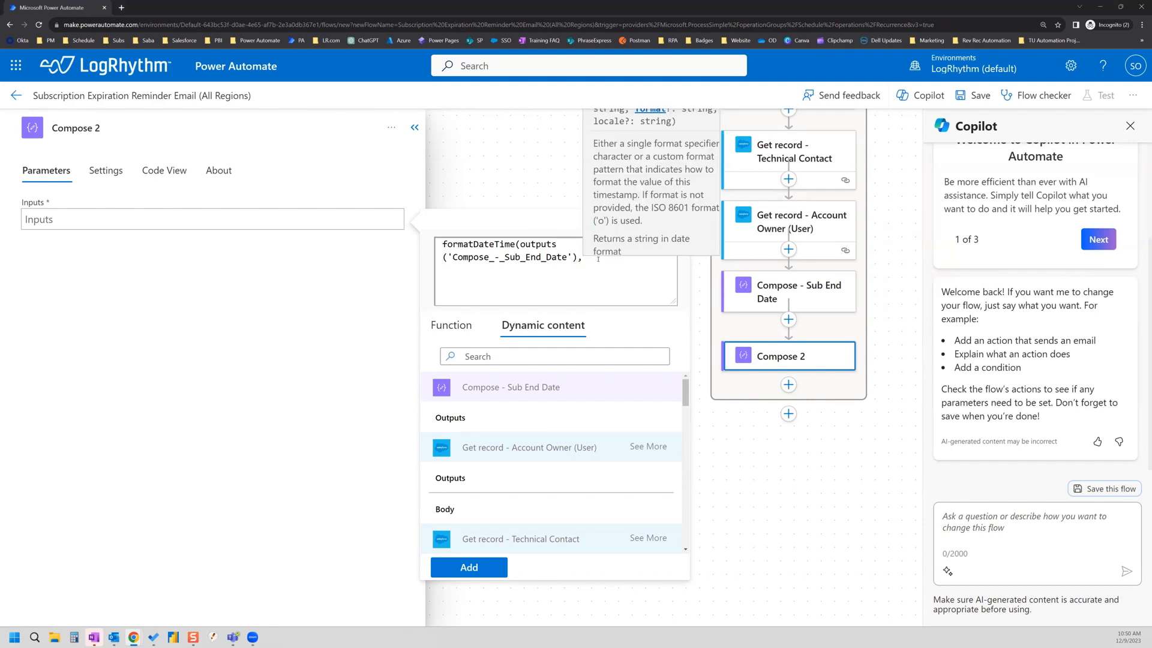
{"action": "type", "text": " '"}
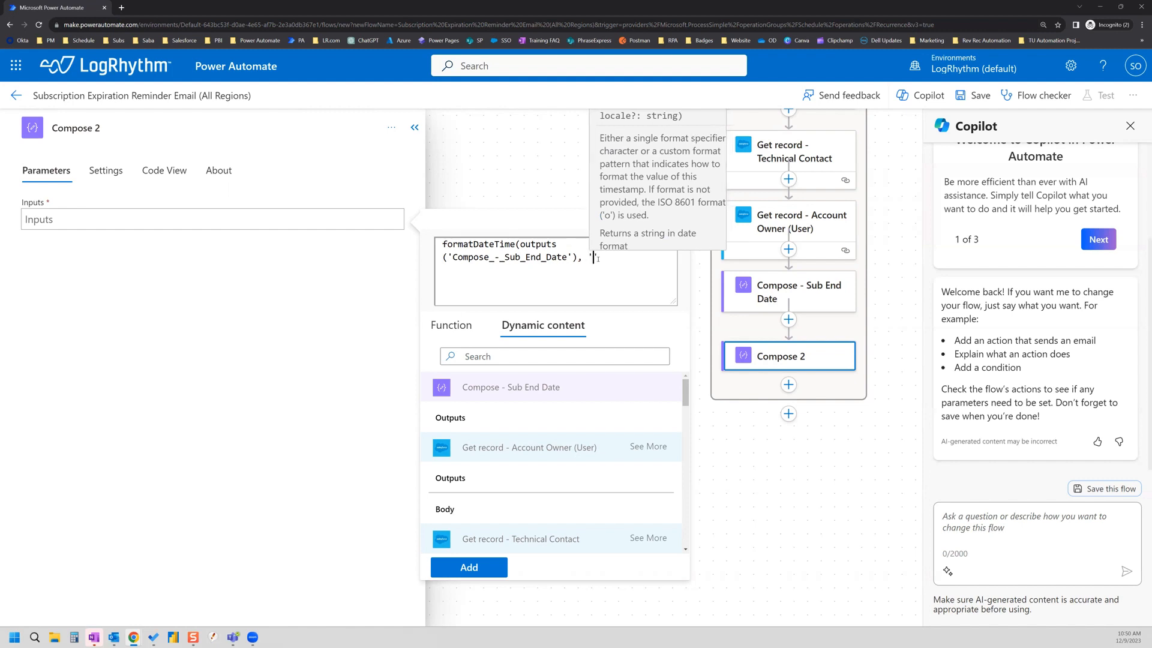
{"action": "type", "text": "MMMM"}
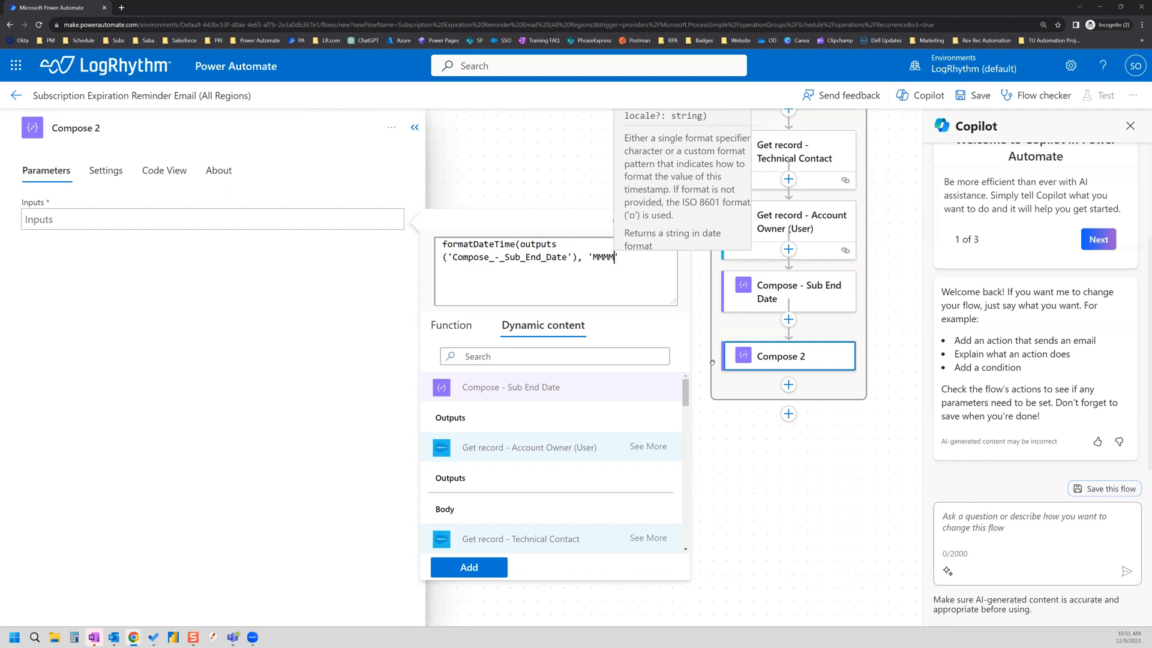
{"action": "type", "text": "d"}
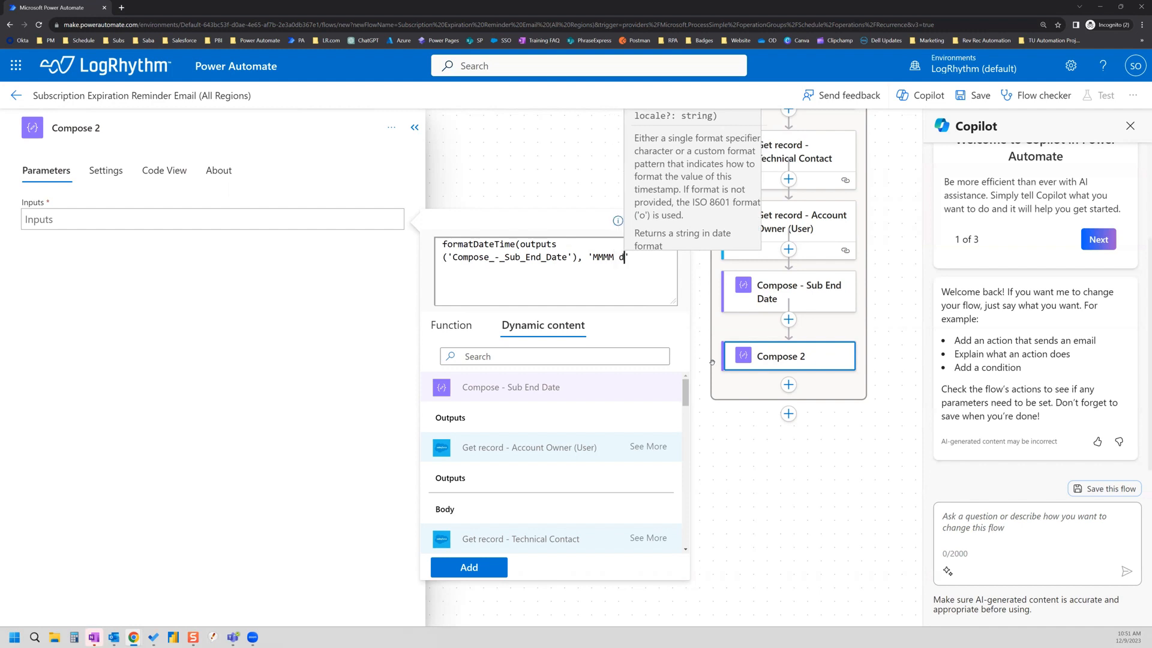
{"action": "type", "text": ","}
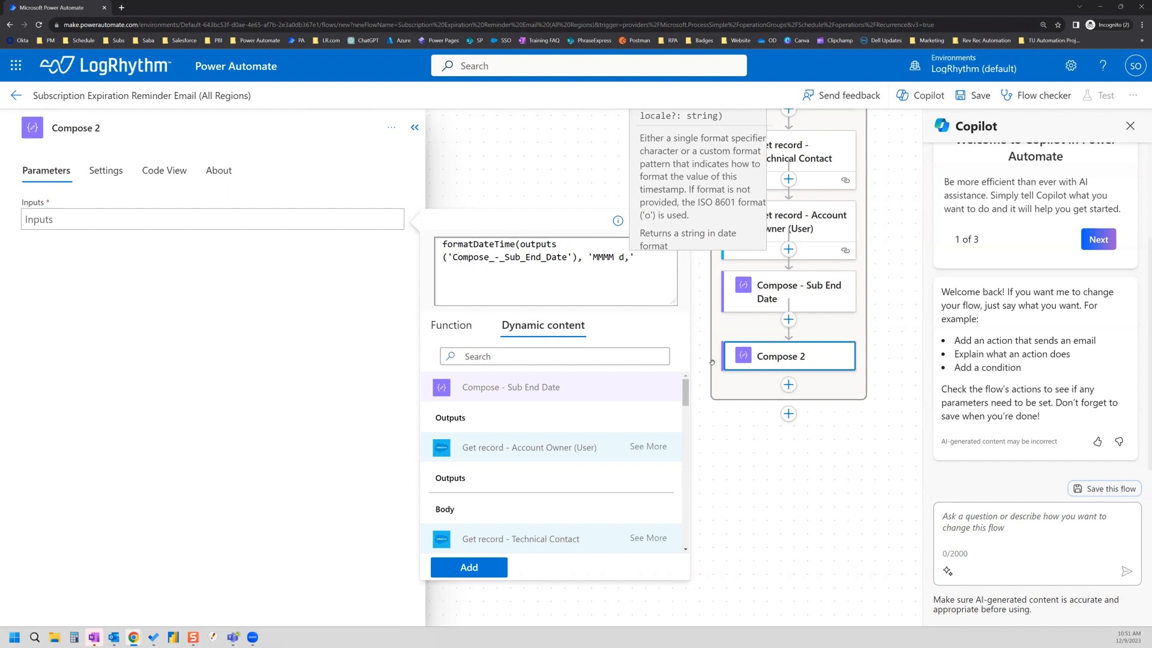
{"action": "type", "text": " yyyy"}
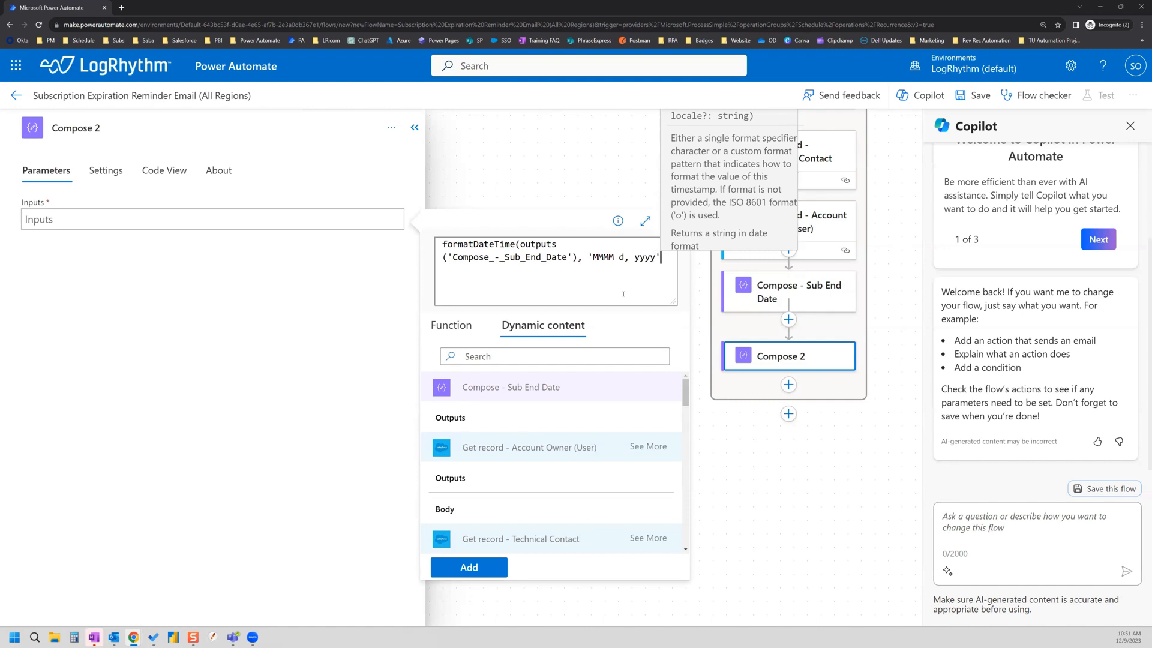
{"action": "type", "text": ")"}
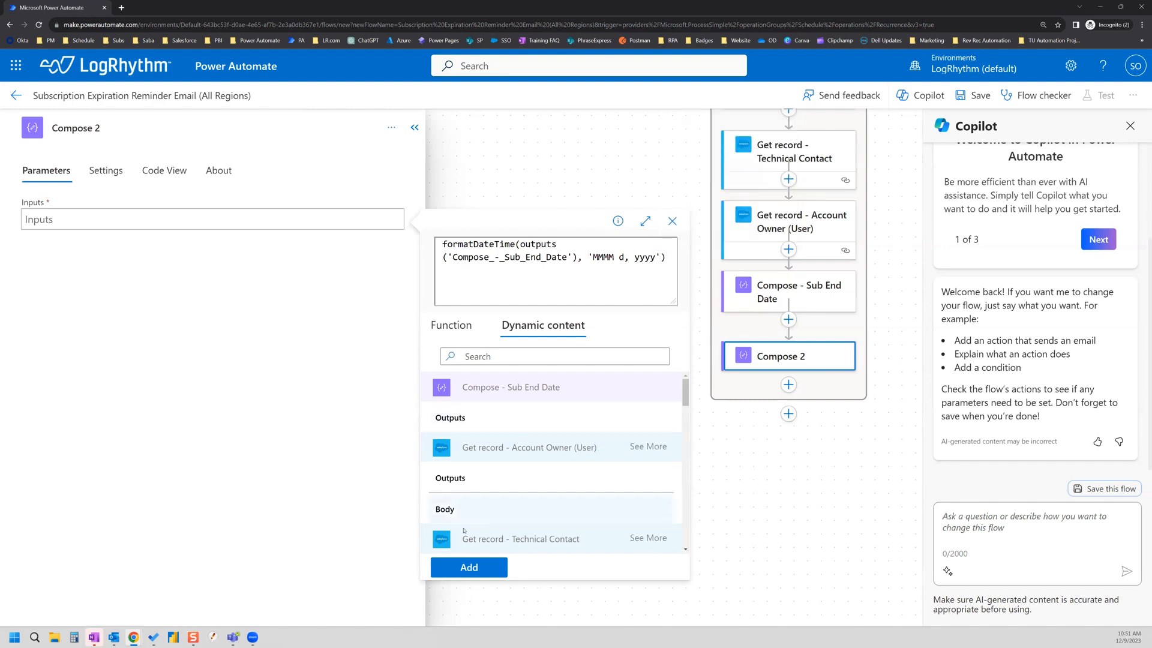
Step: Add the formatDateTime expression to Compose 2's Inputs and rename it 'Compose - Formatted Sub End Date'
{"action": "left_click", "coordinate": [484, 567]}
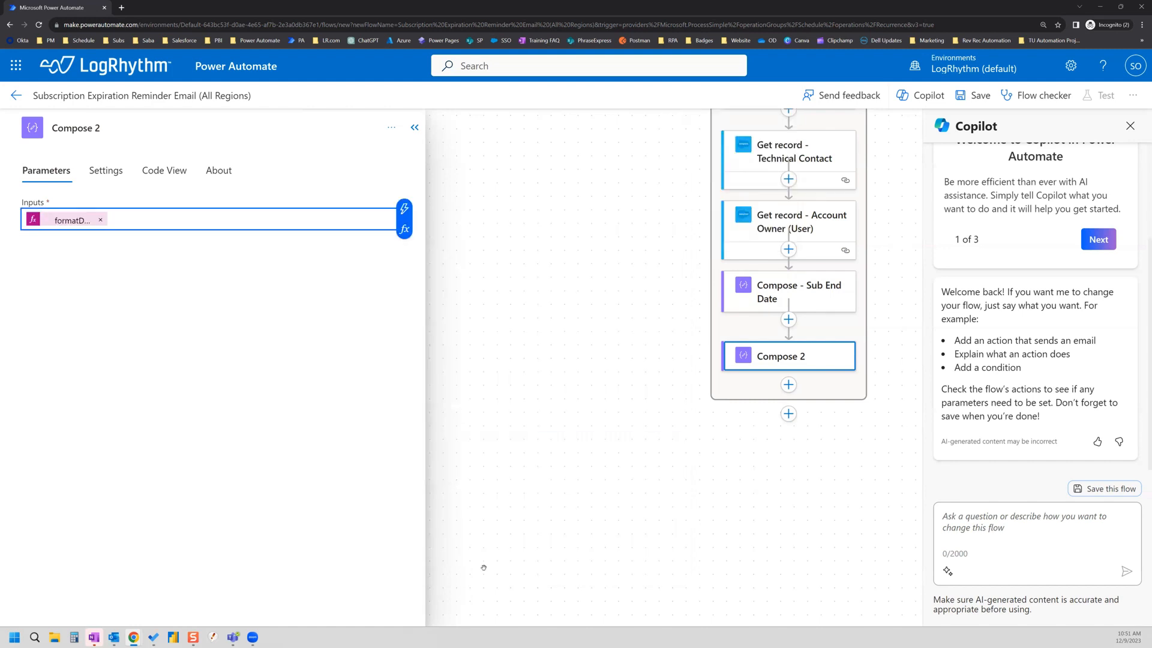
{"action": "left_click", "coordinate": [126, 127]}
{"action": "key", "text": "BackSpace"}
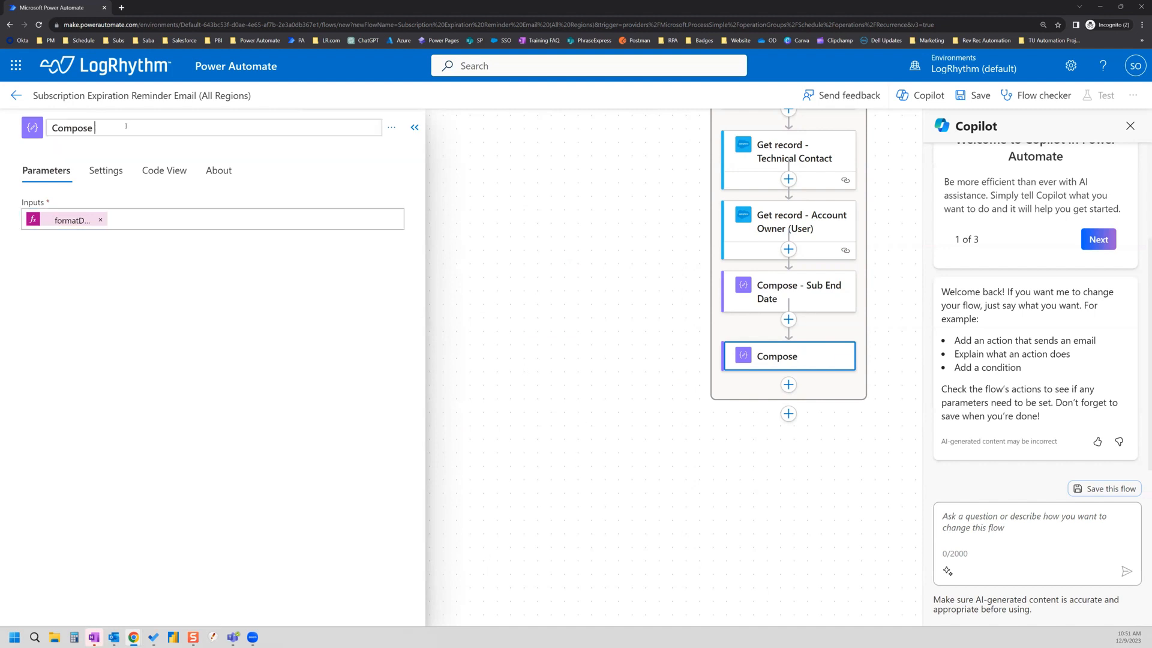
{"action": "type", "text": "- Form"}
{"action": "key", "text": "BackSpace"}
{"action": "key", "text": "BackSpace"}
{"action": "type", "text": "rmate"}
{"action": "key", "text": "BackSpace"}
{"action": "type", "text": "ted D"}
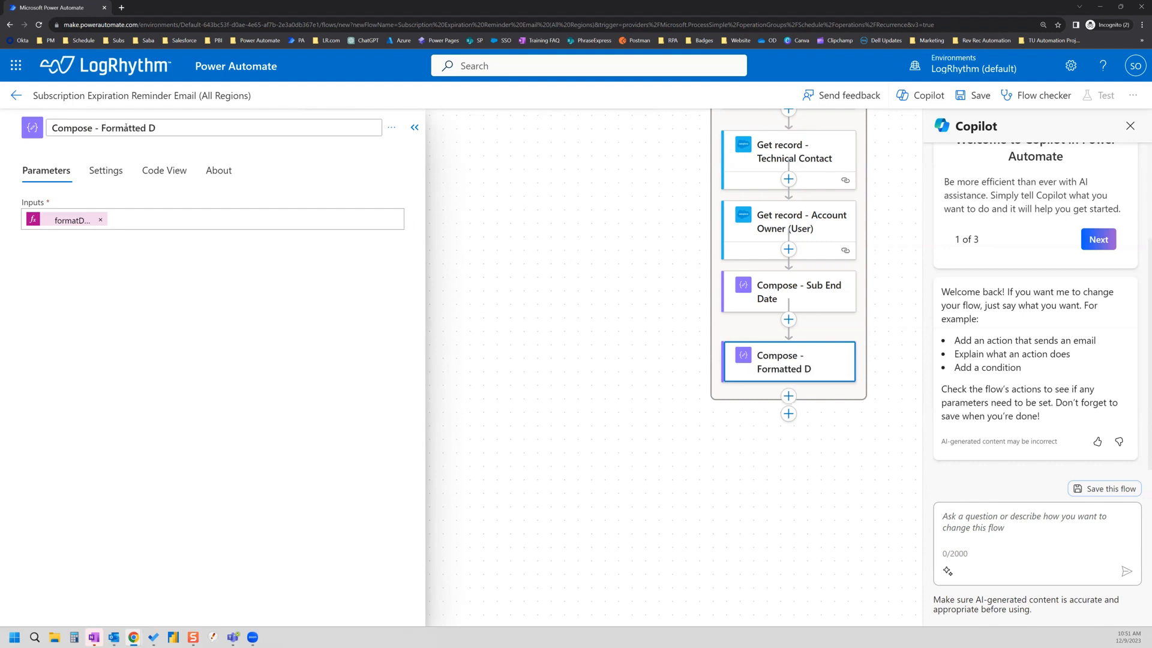
{"action": "key", "text": "BackSpace"}
{"action": "type", "text": "Sub End Date"}
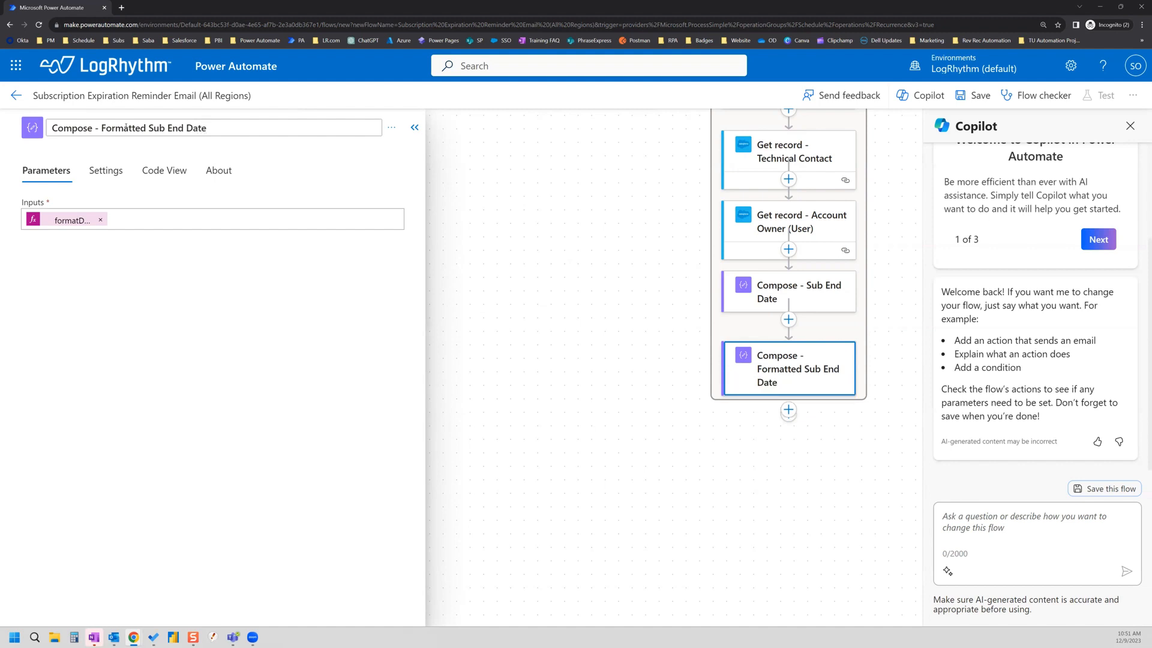
{"action": "left_click", "coordinate": [397, 166]}
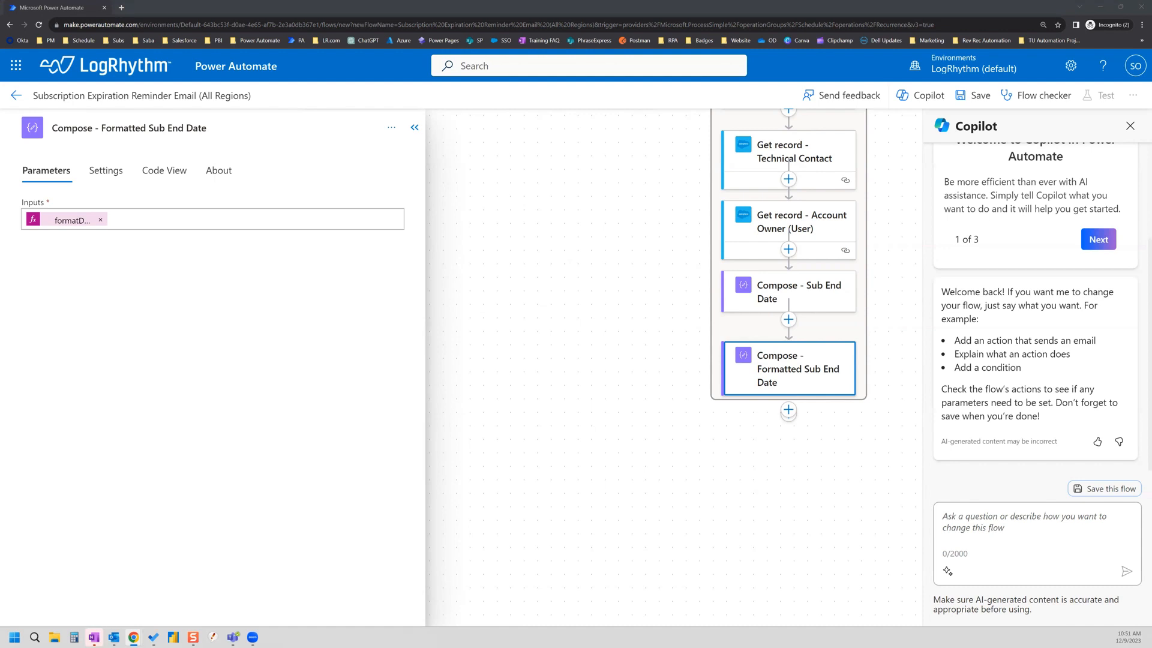
Step: Add a new action after Compose - Formatted Sub End Date and search for 'variable'
{"action": "left_click_drag", "start_coordinate": [696, 477], "coordinate": [543, 506]}
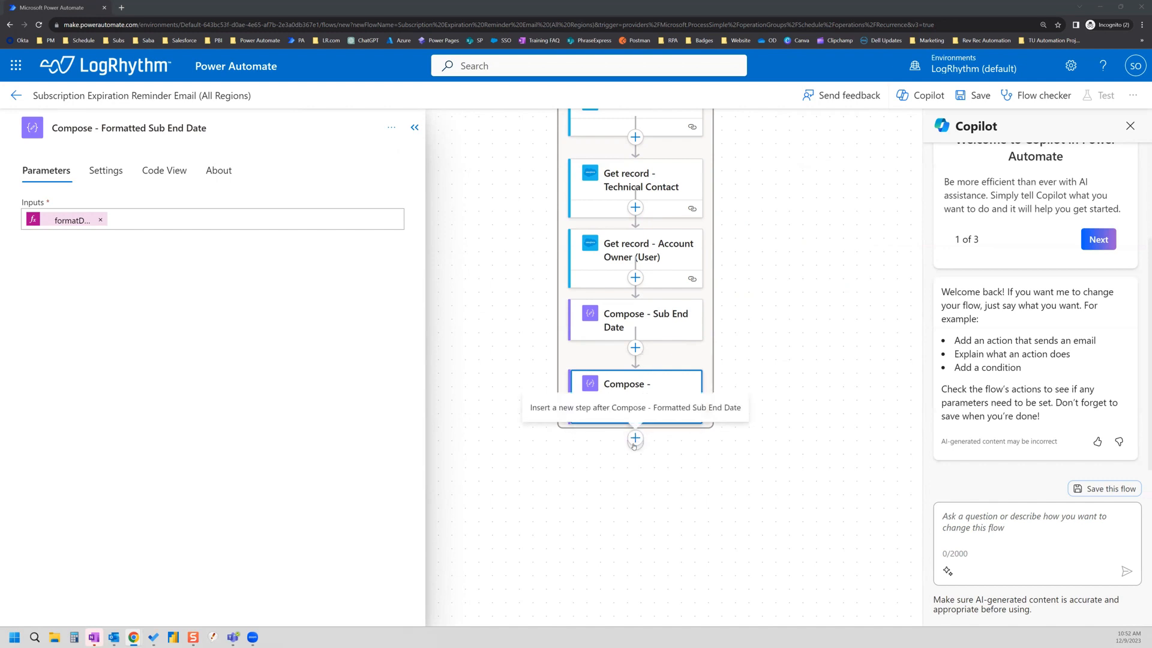
{"action": "left_click", "coordinate": [630, 440]}
{"action": "left_click", "coordinate": [624, 466]}
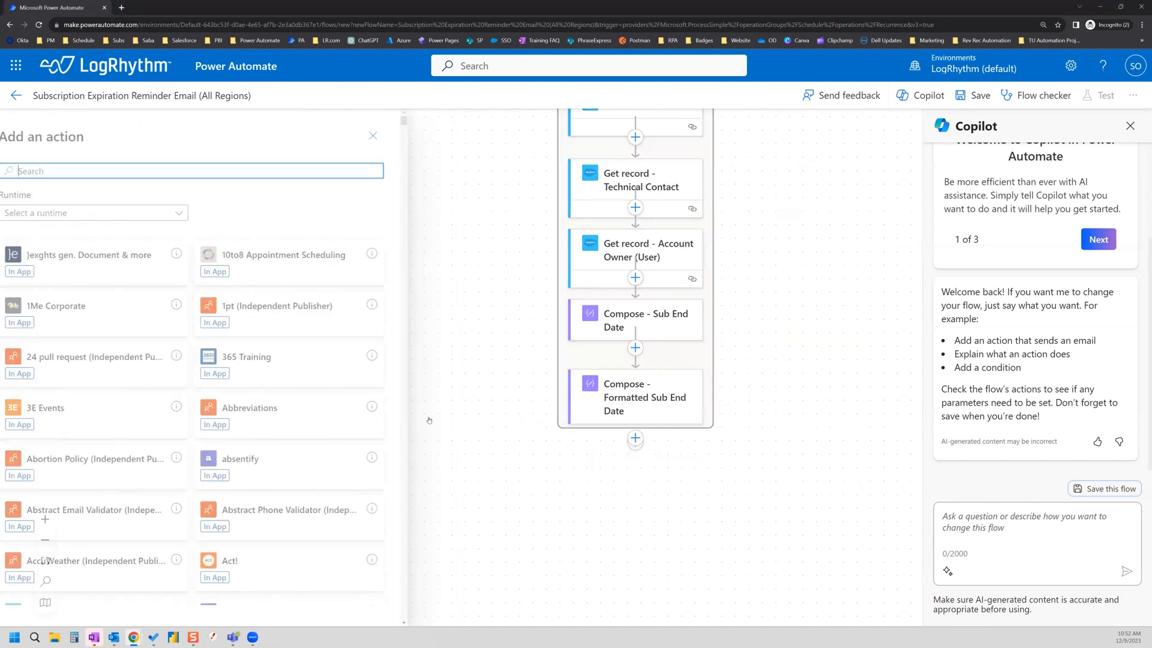
{"action": "type", "text": "variable"}
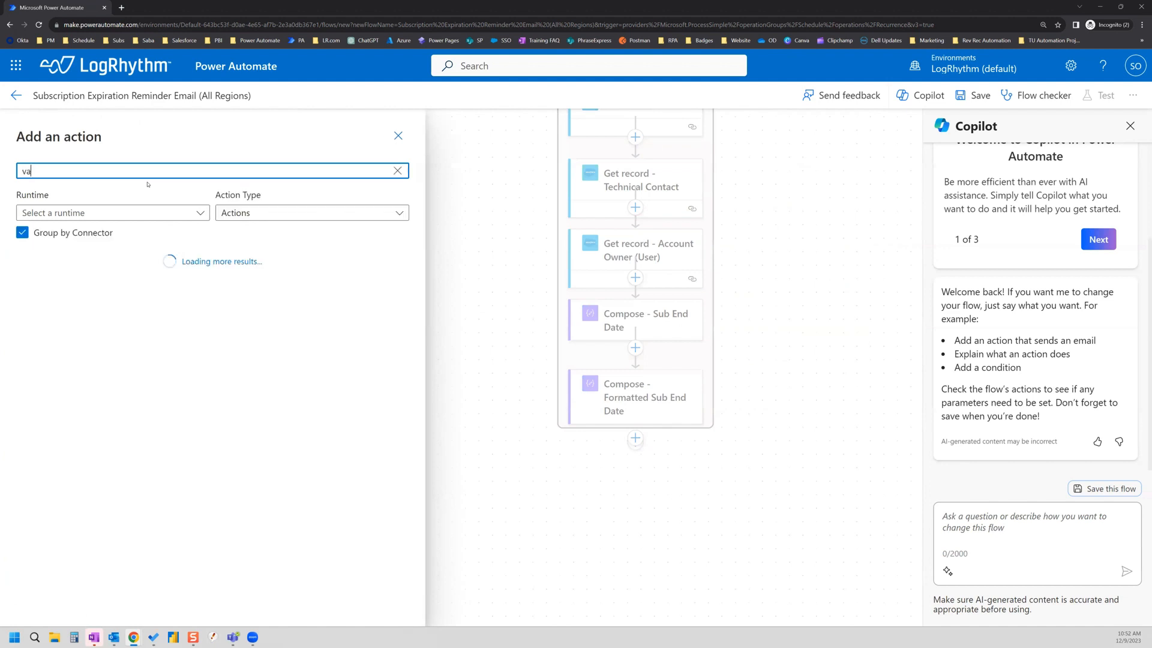
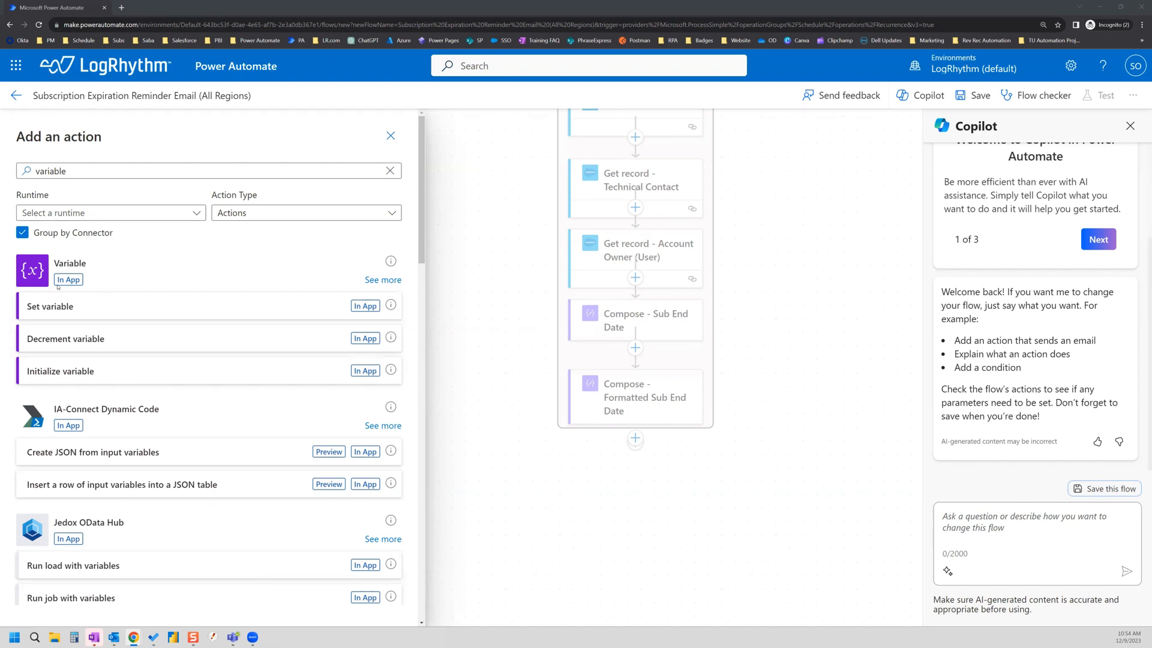
Step: Initialize a String variable EmailDistro and retitle the step 'Initialize variable - Email Distro'
{"action": "left_click", "coordinate": [97, 377]}
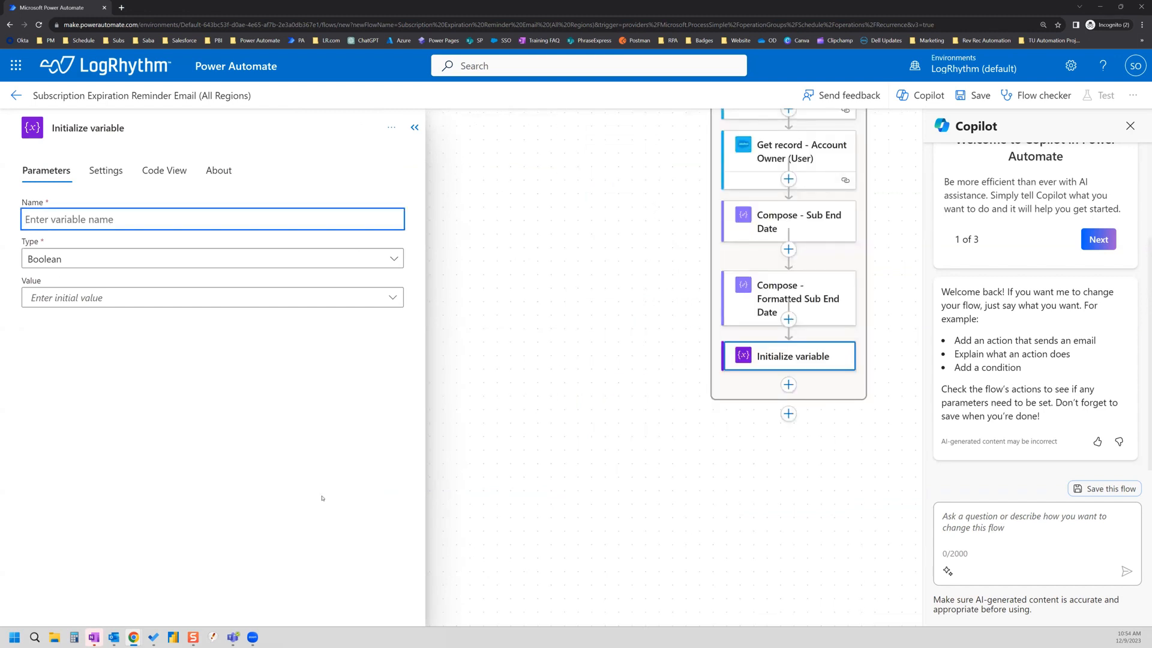
{"action": "type", "text": "EmailDistro"}
{"action": "key", "text": "BackSpace"}
{"action": "type", "text": "o"}
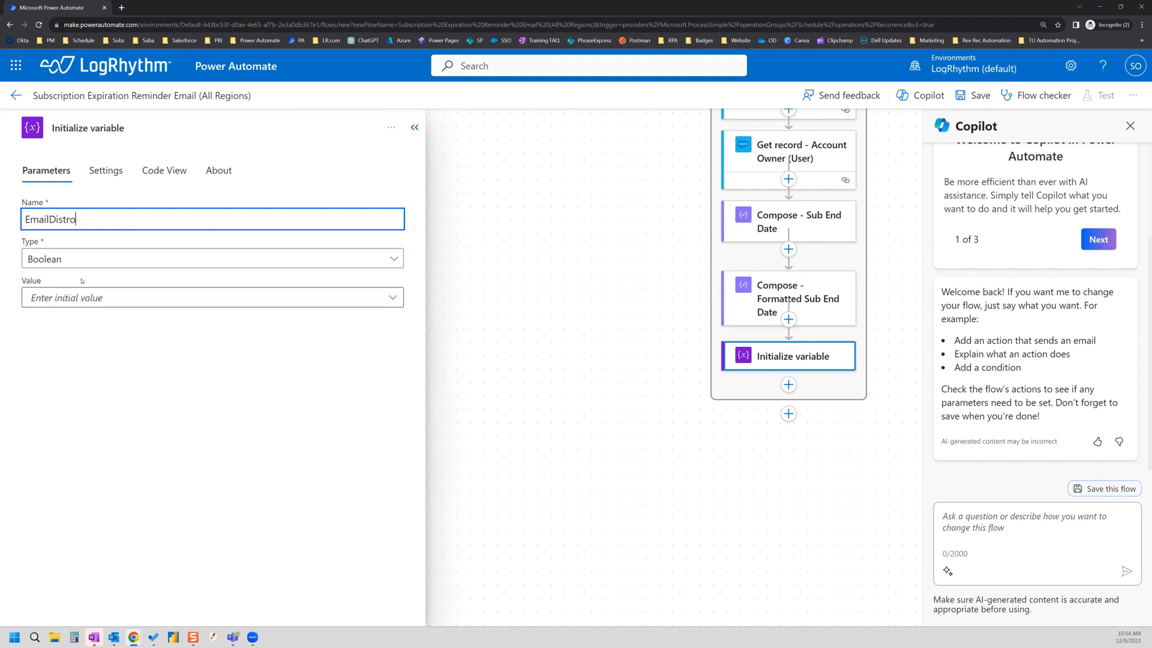
{"action": "left_click", "coordinate": [244, 264]}
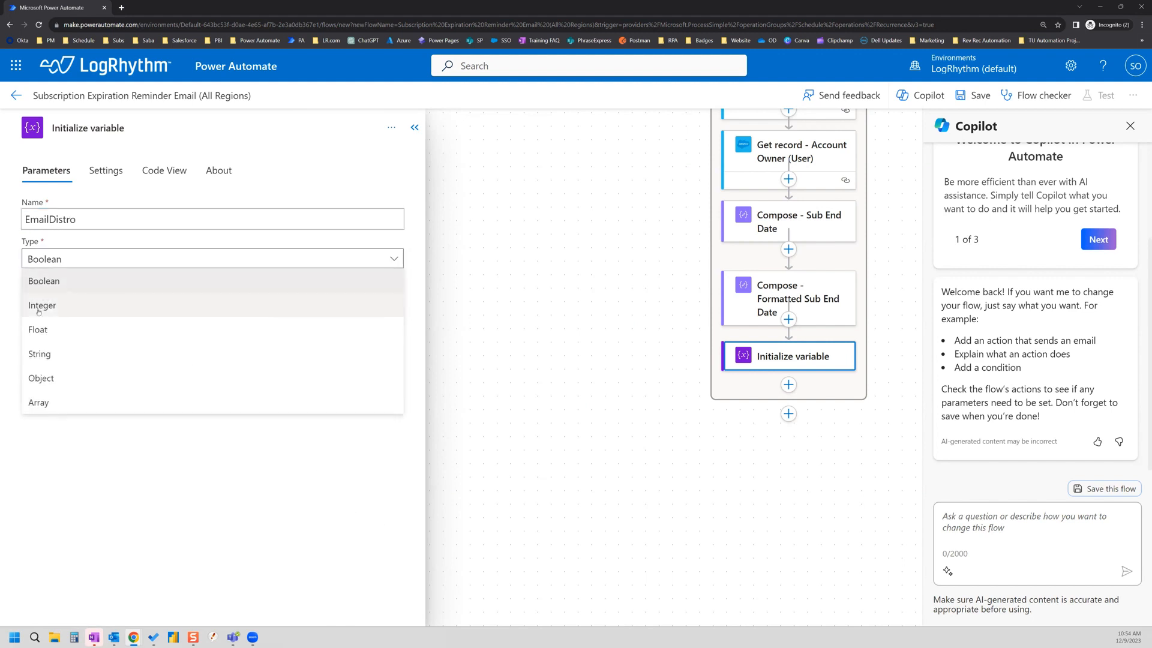
{"action": "left_click", "coordinate": [54, 354]}
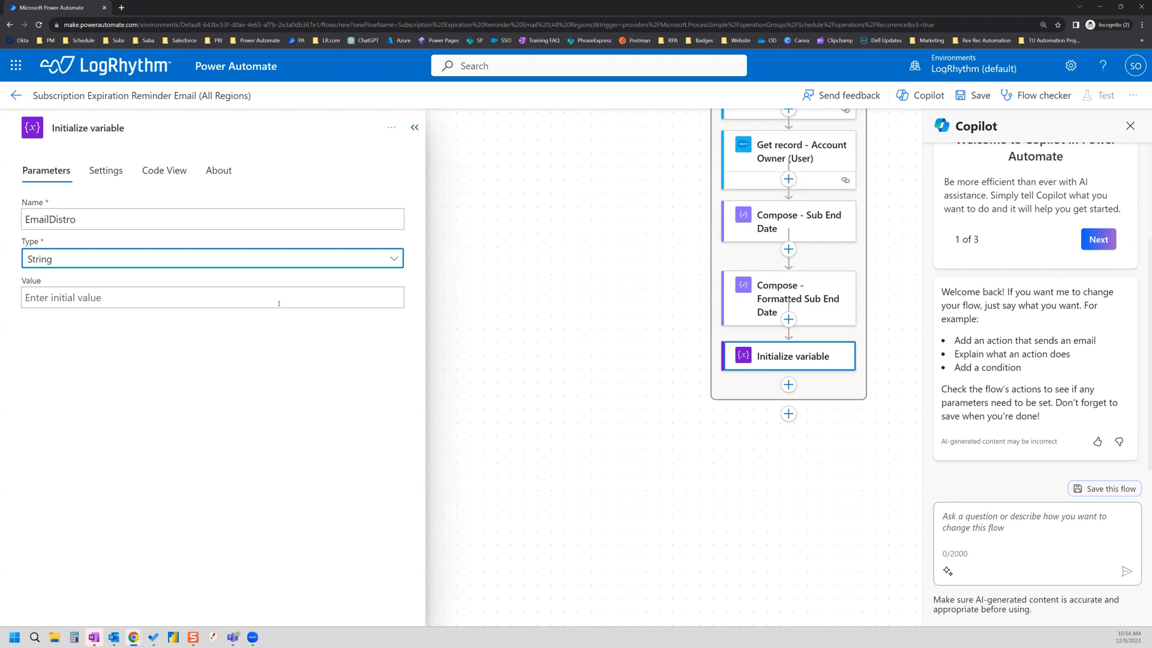
{"action": "left_click", "coordinate": [321, 380]}
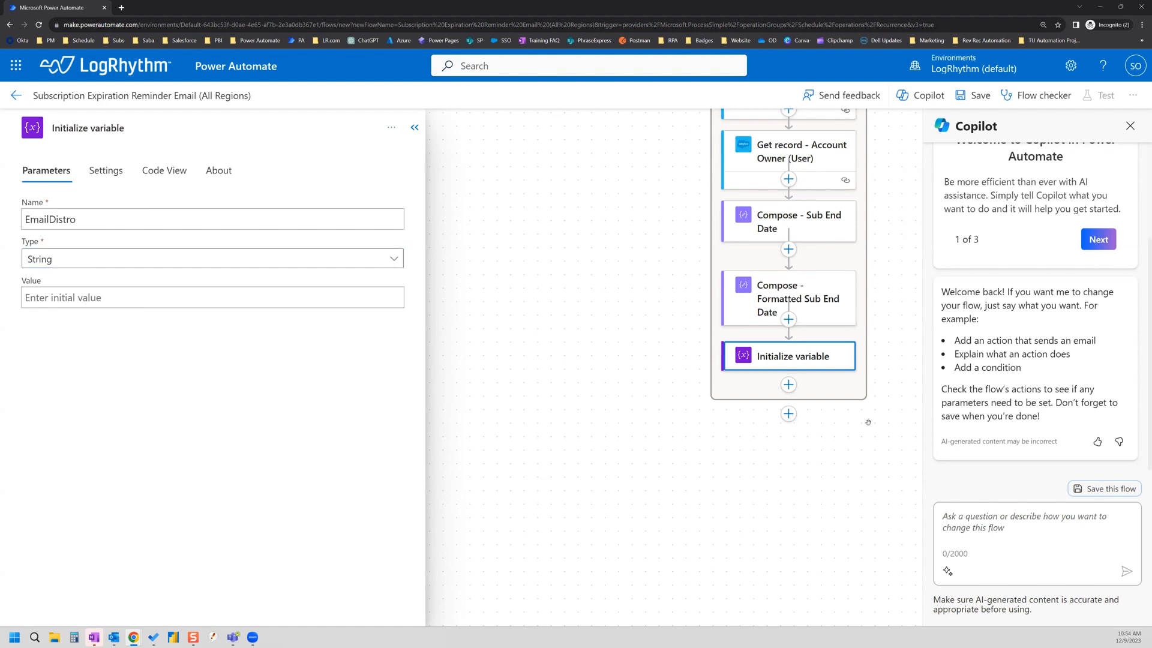
{"action": "left_click", "coordinate": [205, 131]}
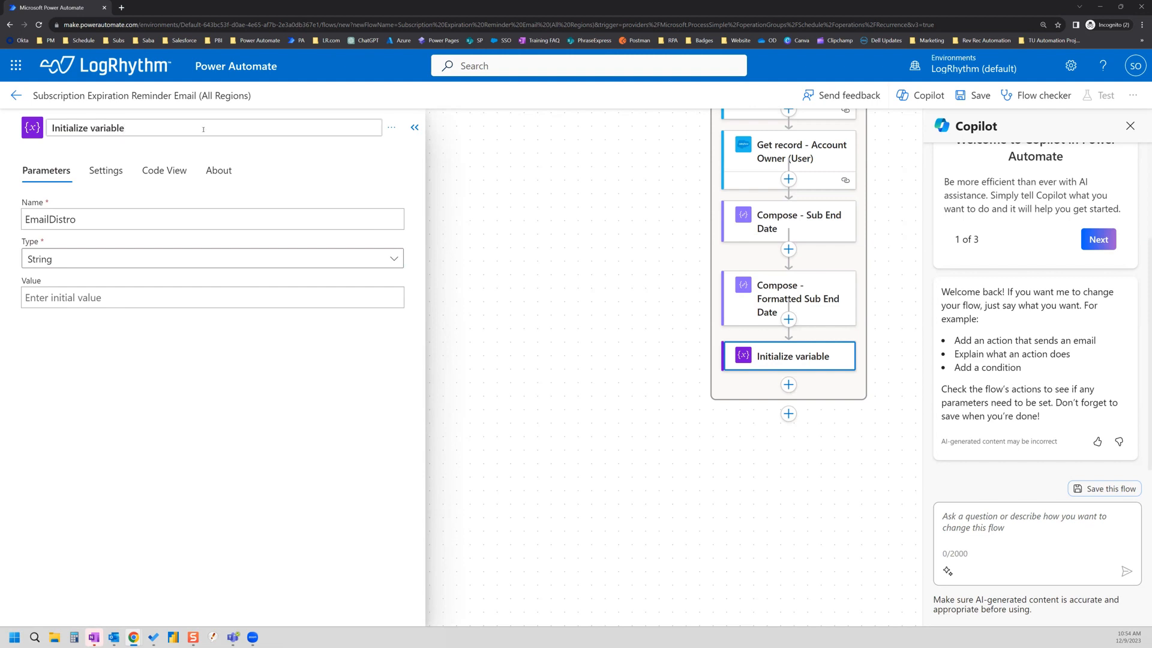
{"action": "type", "text": "- Emiail"}
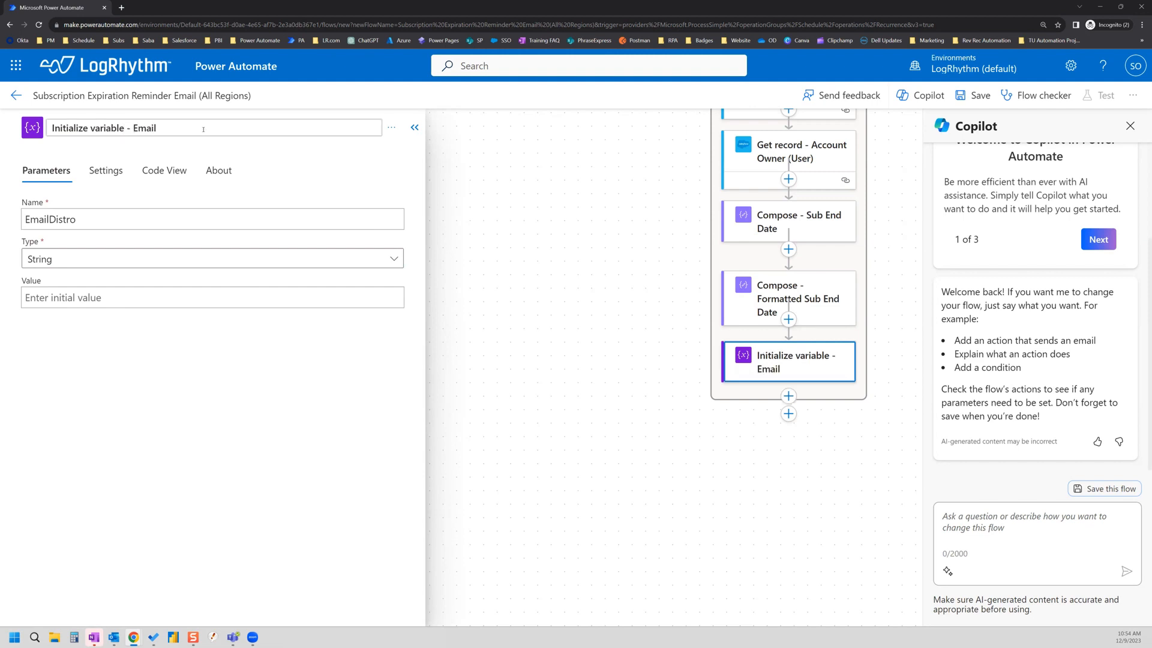
{"action": "type", "text": " Distro"}
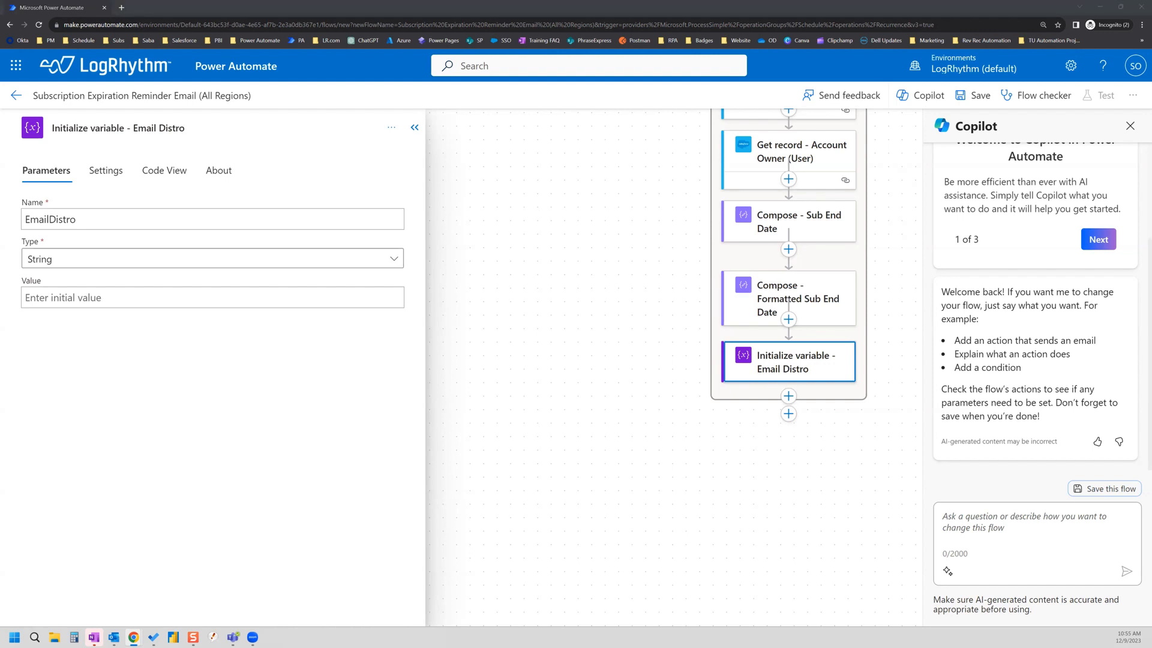
Step: Insert a Control Condition action directly below the EmailDistro variable step
{"action": "scroll", "coordinate": [892, 259], "scroll_direction": "up", "scroll_amount": 5}
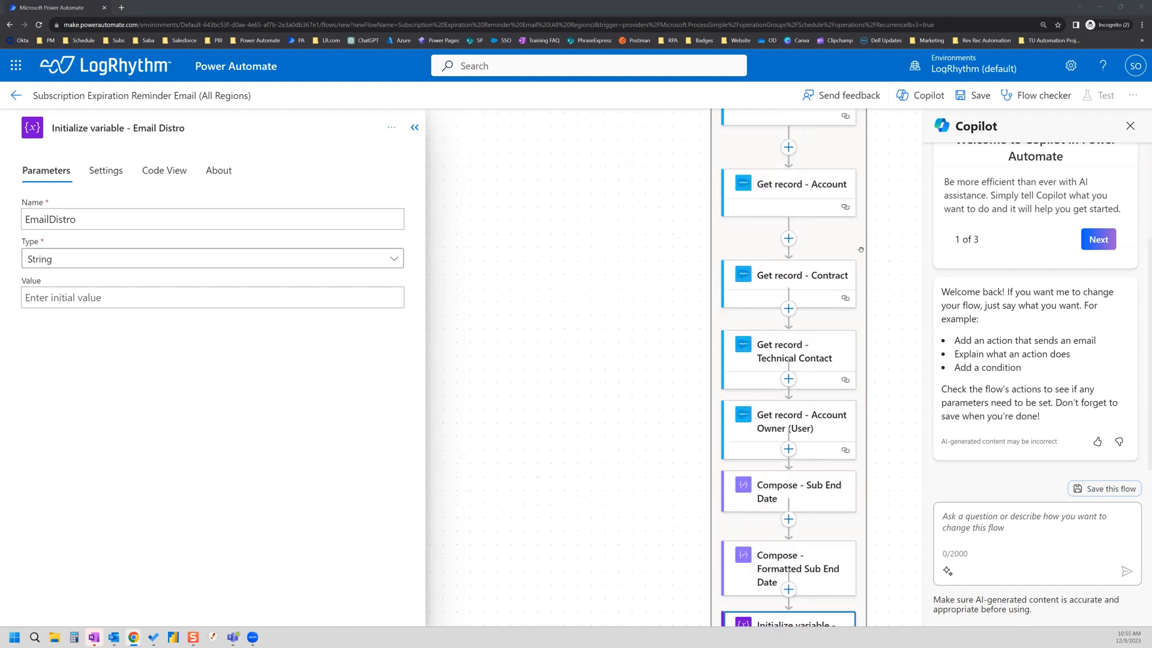
{"action": "scroll", "coordinate": [852, 246], "scroll_direction": "up", "scroll_amount": 3}
{"action": "scroll", "coordinate": [852, 247], "scroll_direction": "down", "scroll_amount": 4}
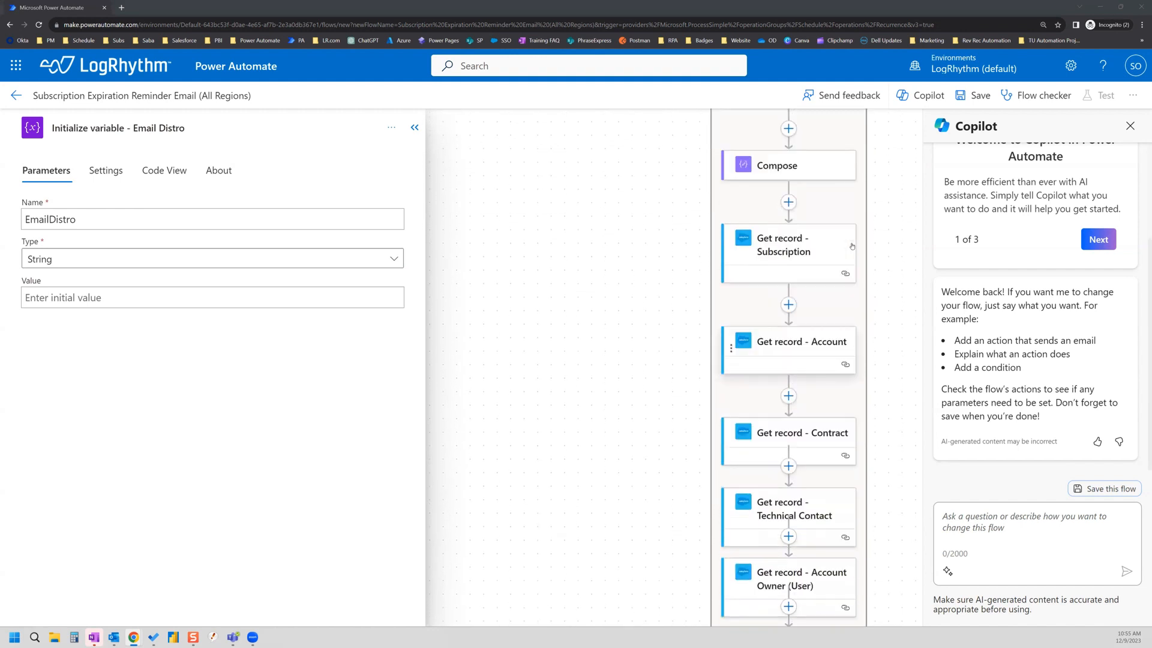
{"action": "scroll", "coordinate": [852, 246], "scroll_direction": "down", "scroll_amount": 3}
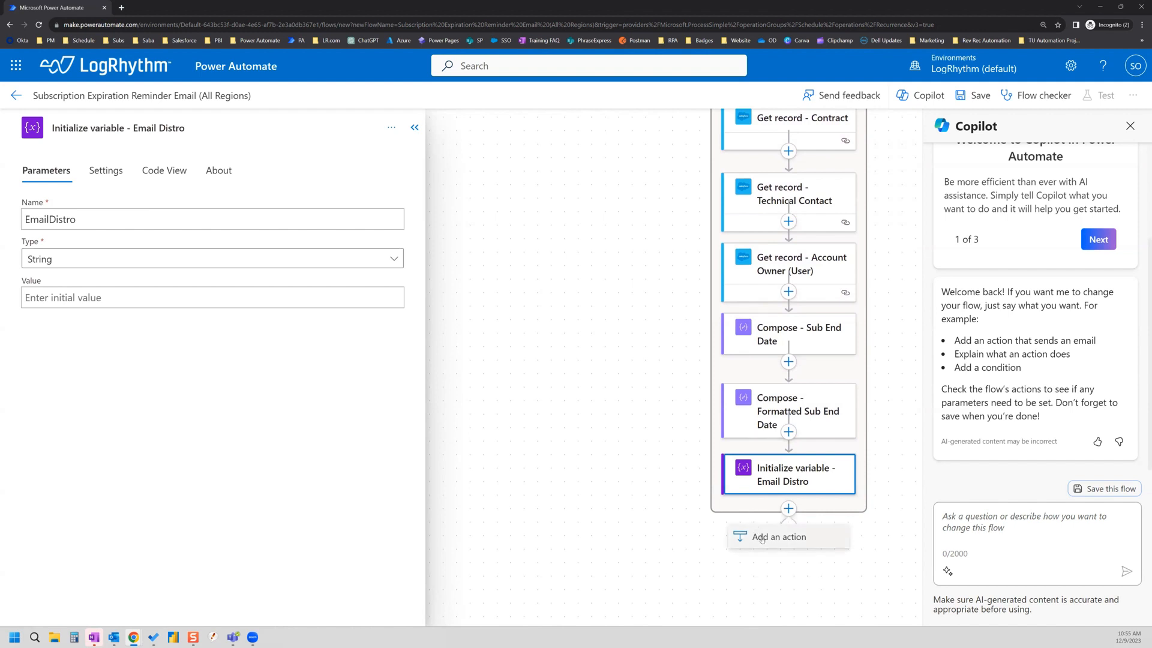
{"action": "left_click", "coordinate": [779, 536]}
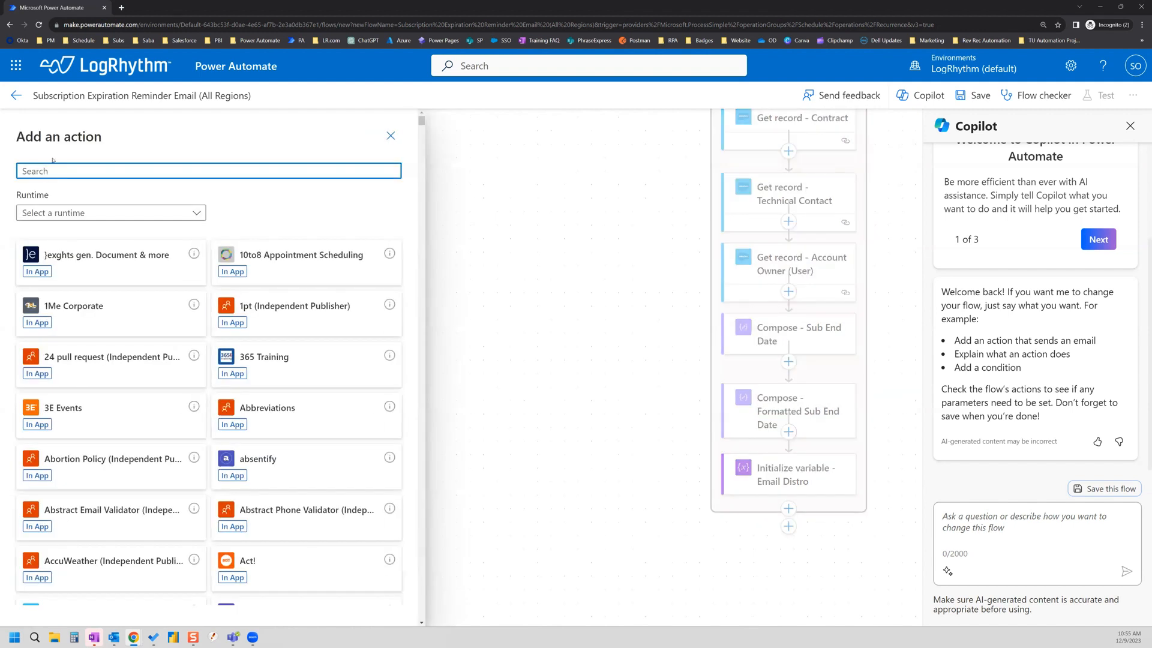
{"action": "type", "text": "condition"}
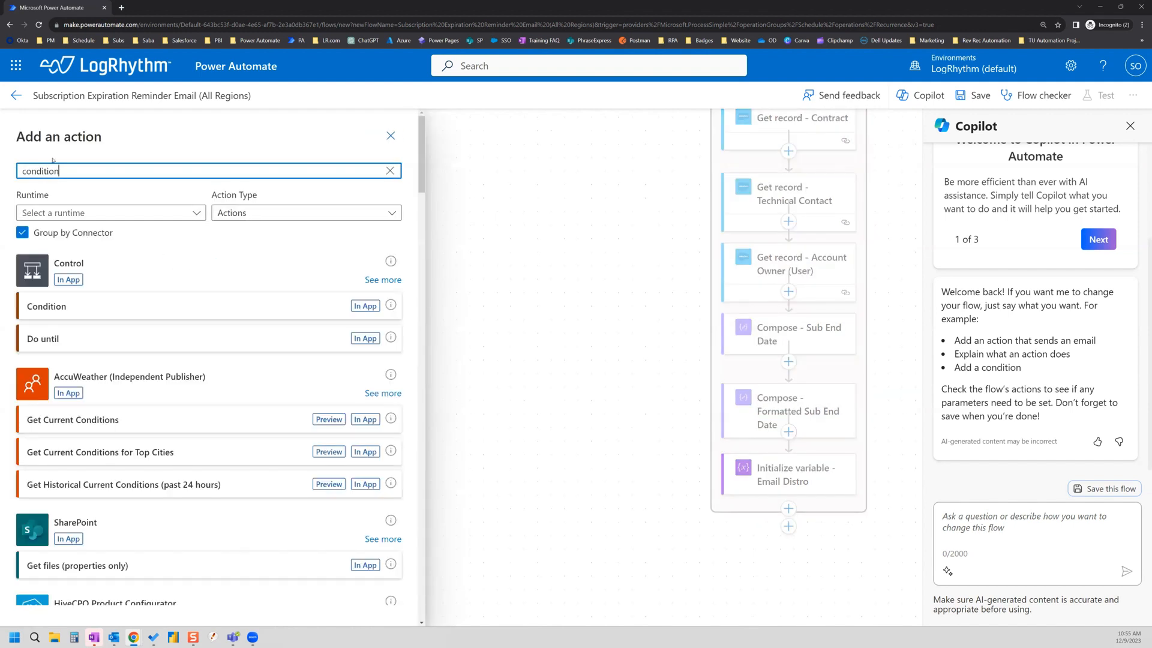
{"action": "left_click", "coordinate": [68, 297]}
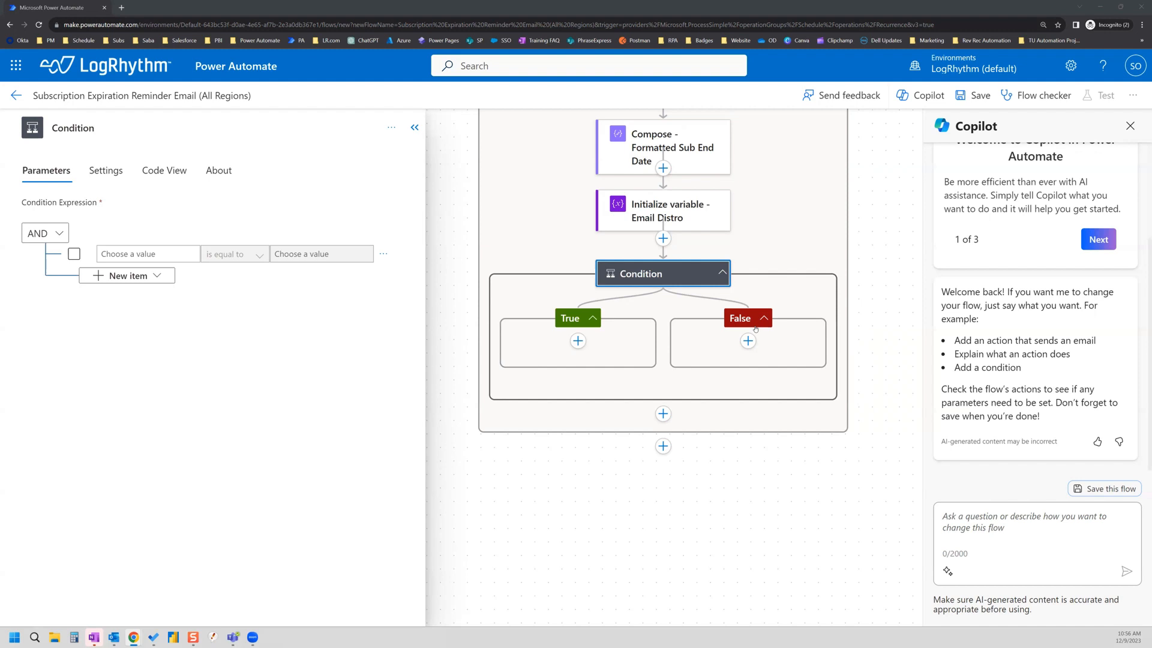
Step: Rename the condition to 'Condition - Account Region is NA or LATAM or Sub Region UKIM'
{"action": "left_click", "coordinate": [135, 124]}
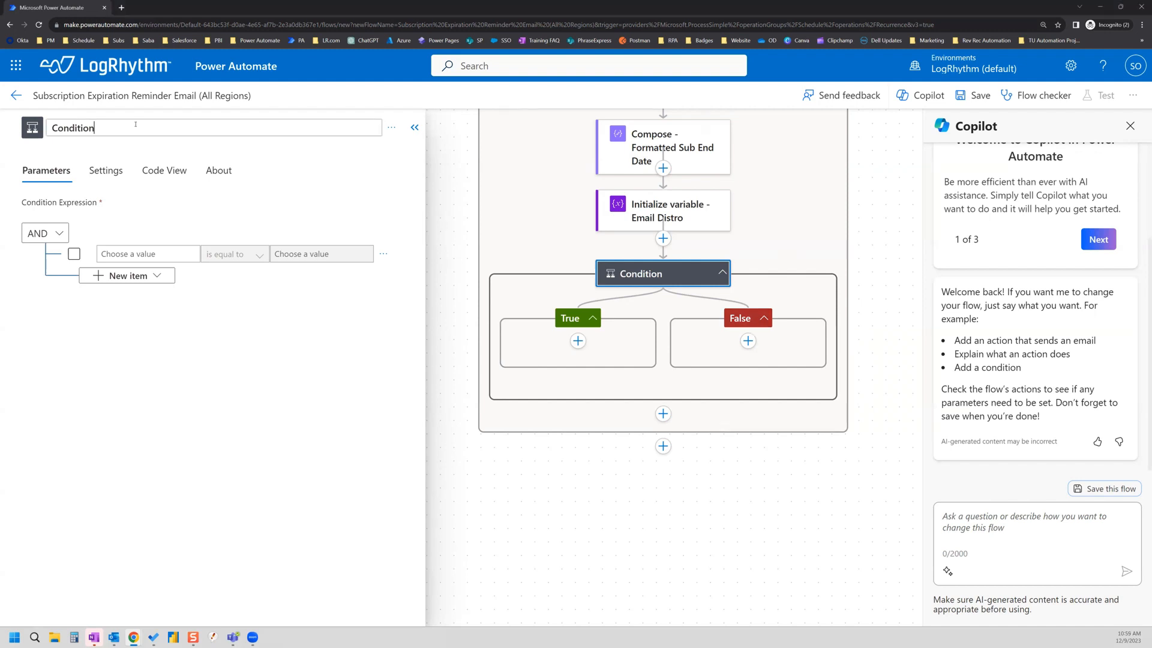
{"action": "type", "text": "- Account Region "}
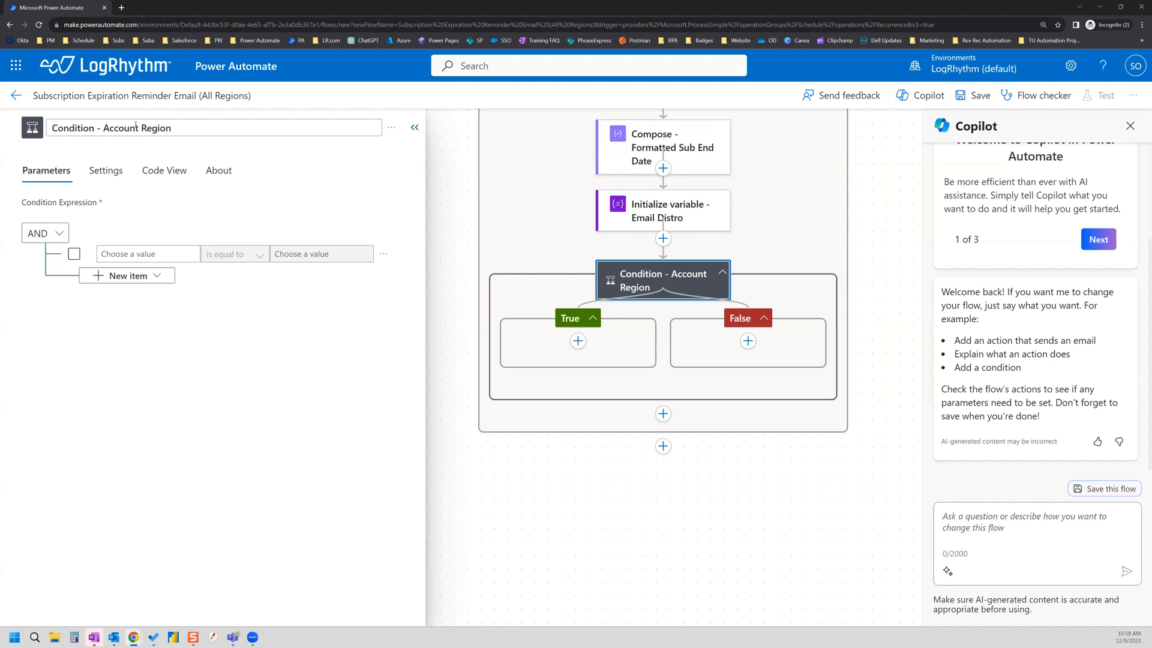
{"action": "type", "text": "is NA or LATA"}
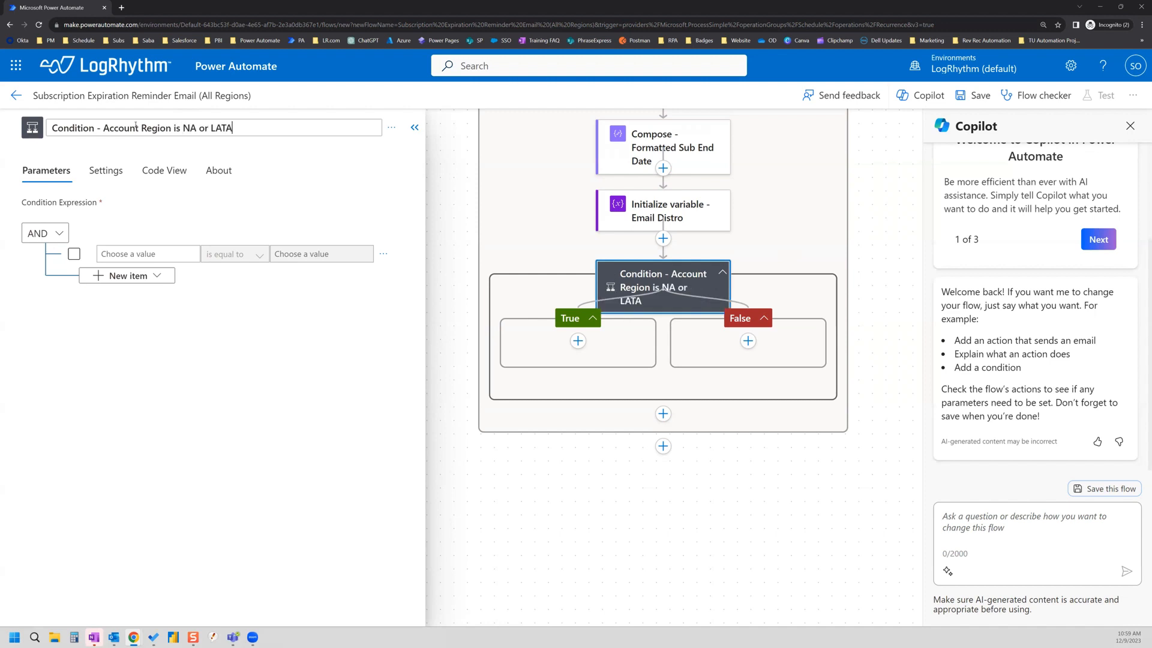
{"action": "type", "text": "M or Sub Region"}
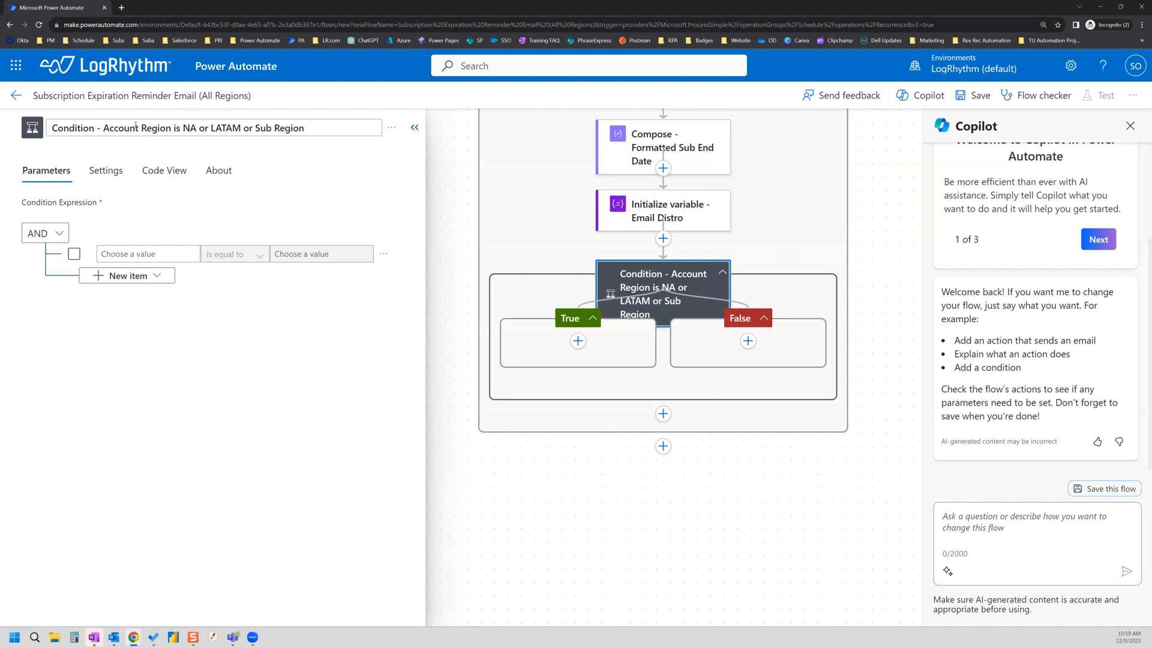
{"action": "type", "text": " UKIM"}
{"action": "left_click", "coordinate": [1, 238]}
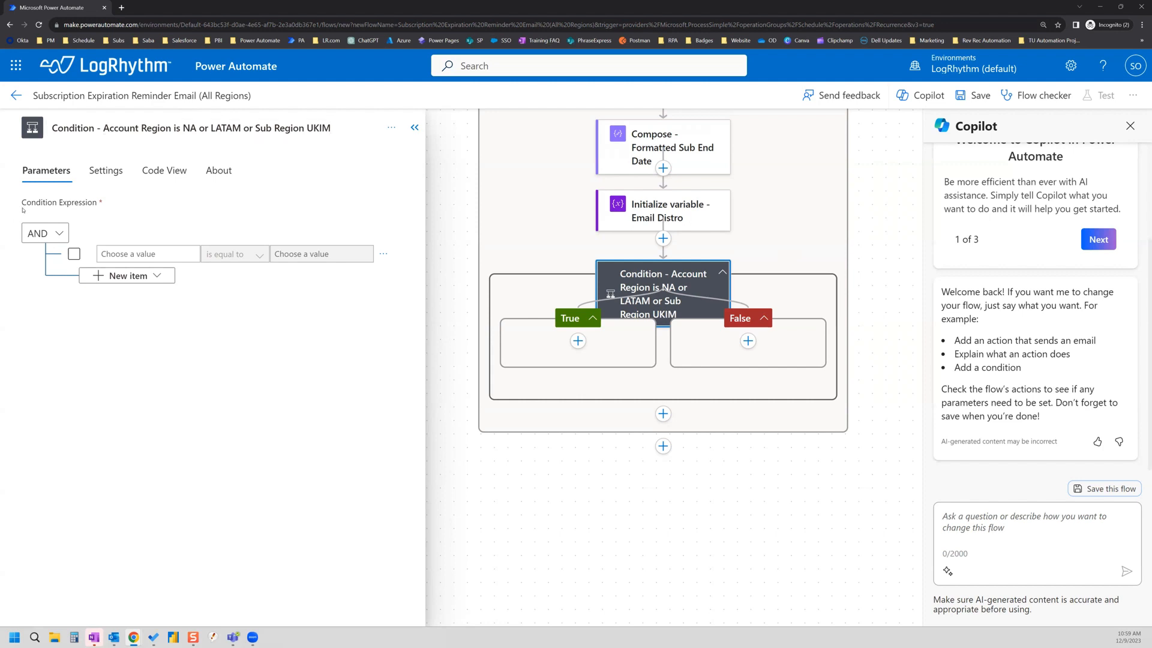
{"action": "left_click", "coordinate": [131, 254]}
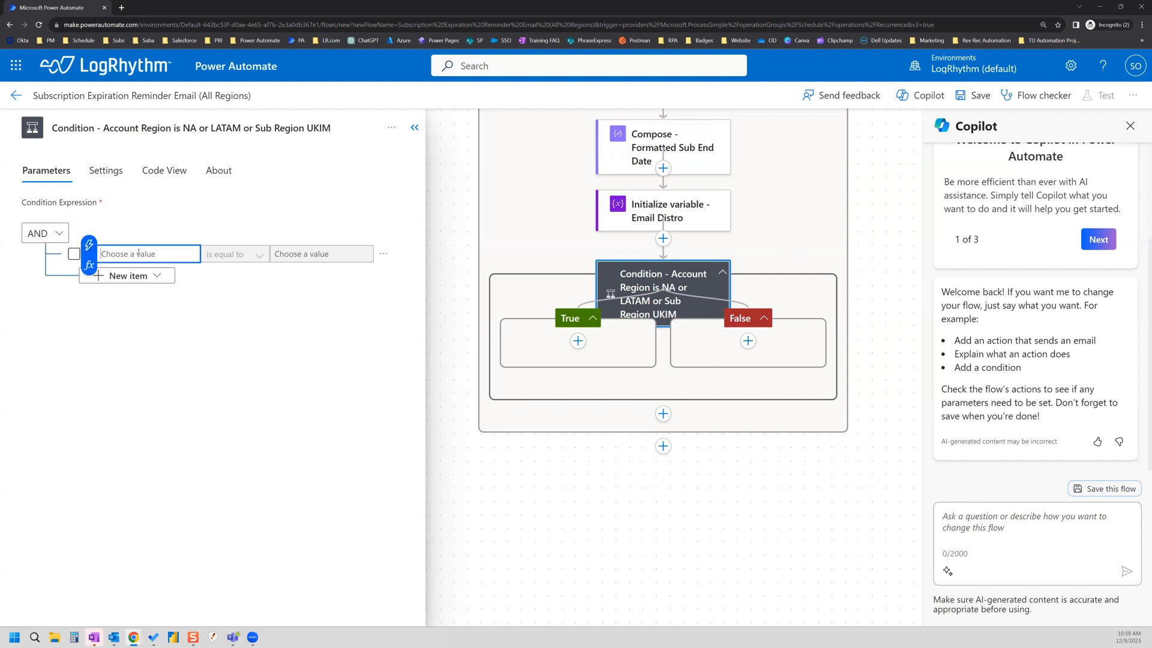
Step: Set the first condition row to Account Region equals North America
{"action": "left_click", "coordinate": [89, 245]}
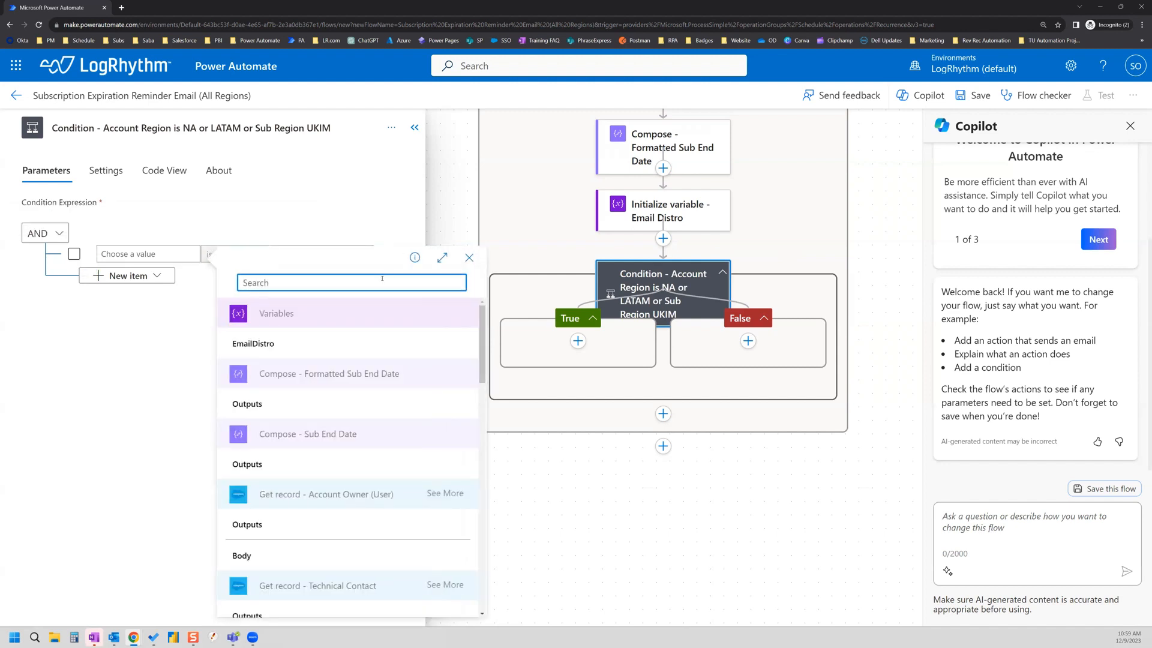
{"action": "type", "text": "region"}
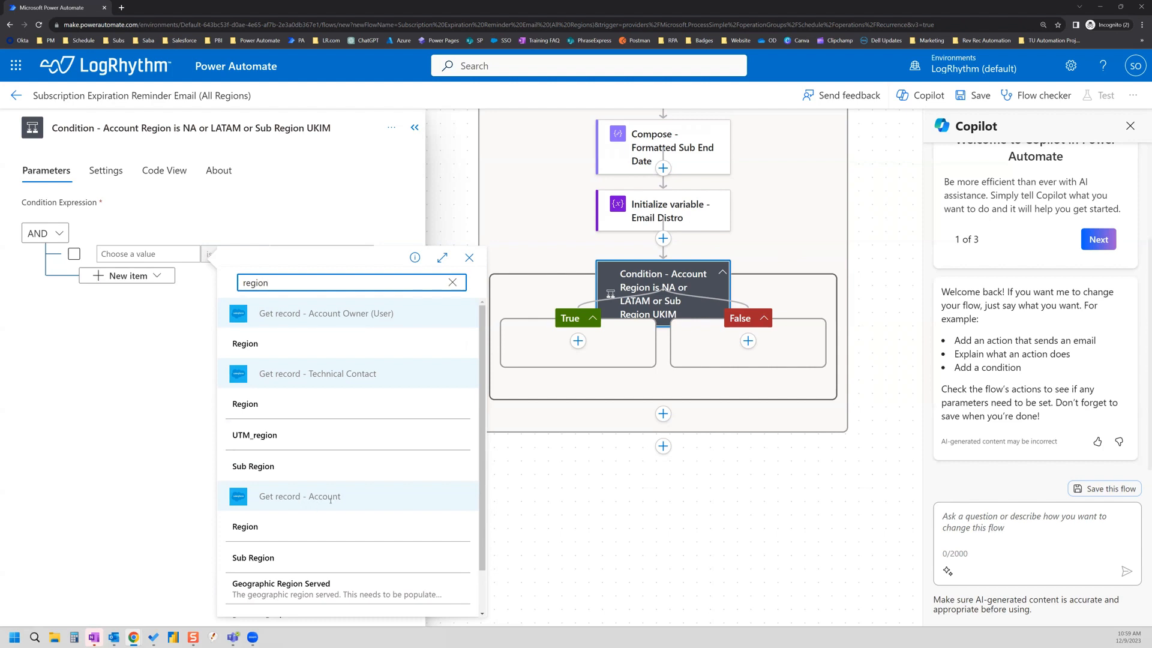
{"action": "left_click", "coordinate": [258, 539]}
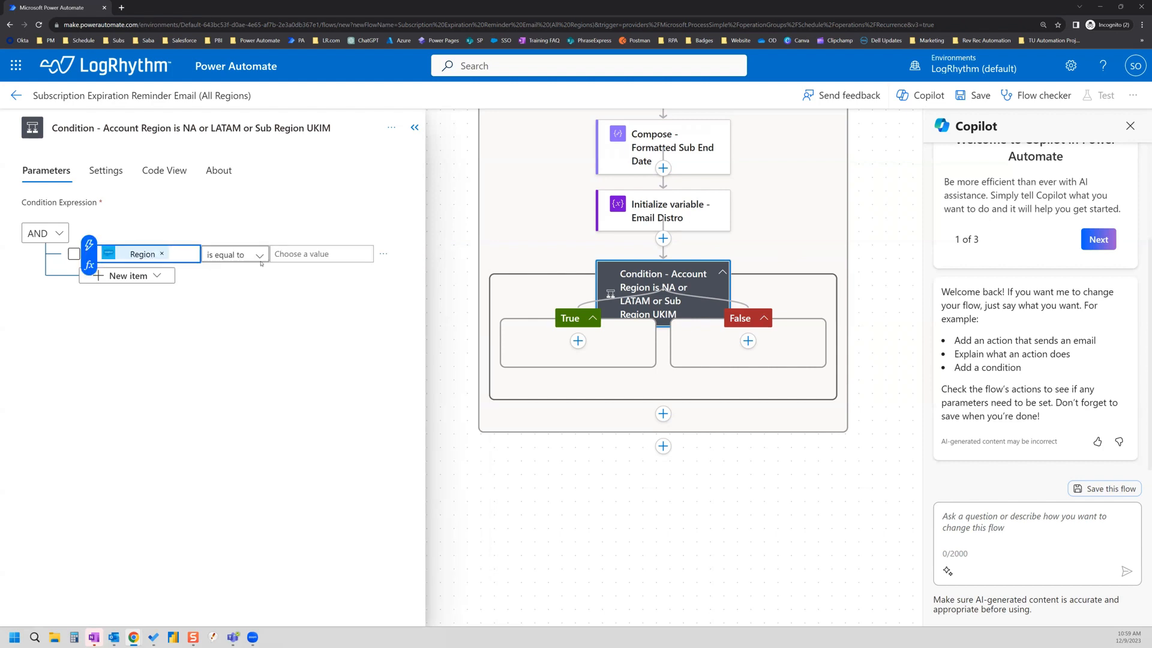
{"action": "left_click", "coordinate": [305, 253]}
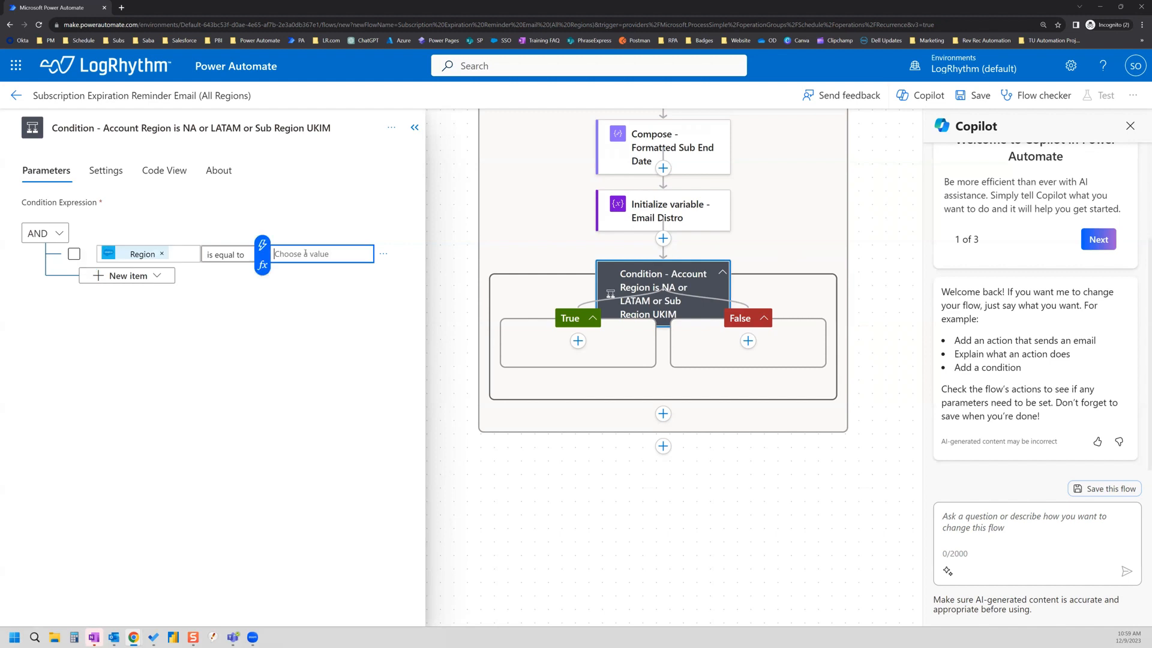
{"action": "type", "text": "North America"}
Step: Add a second row, Region equals Latin America, then add a nested group
{"action": "left_click", "coordinate": [144, 276]}
{"action": "left_click", "coordinate": [133, 297]}
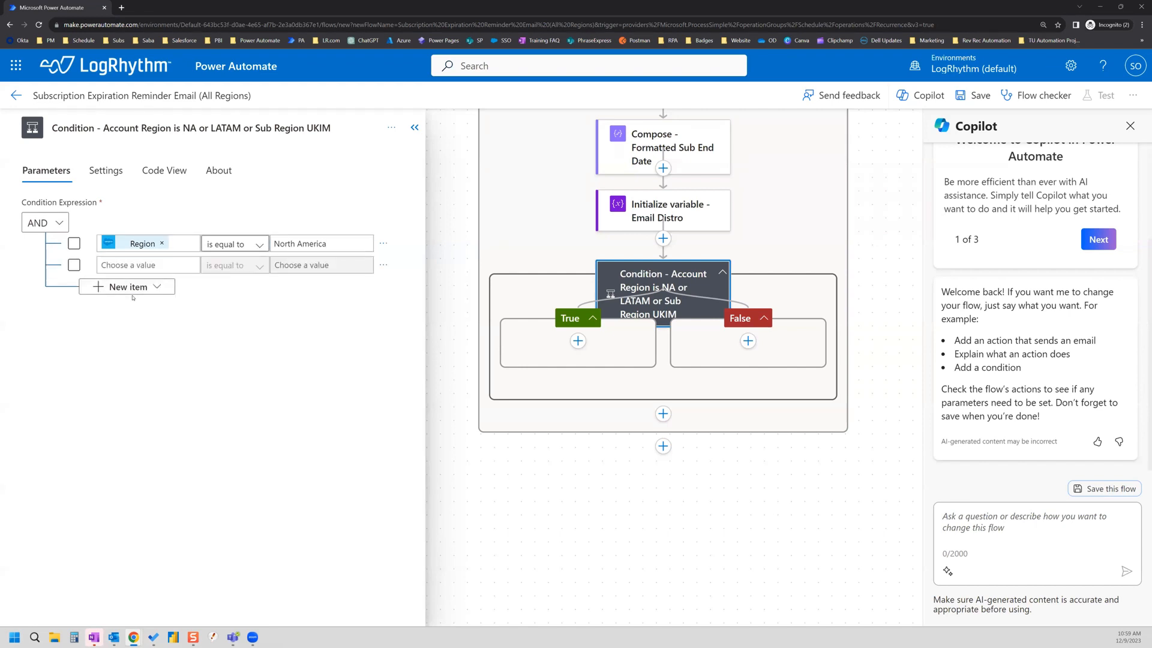
{"action": "left_click", "coordinate": [169, 266]}
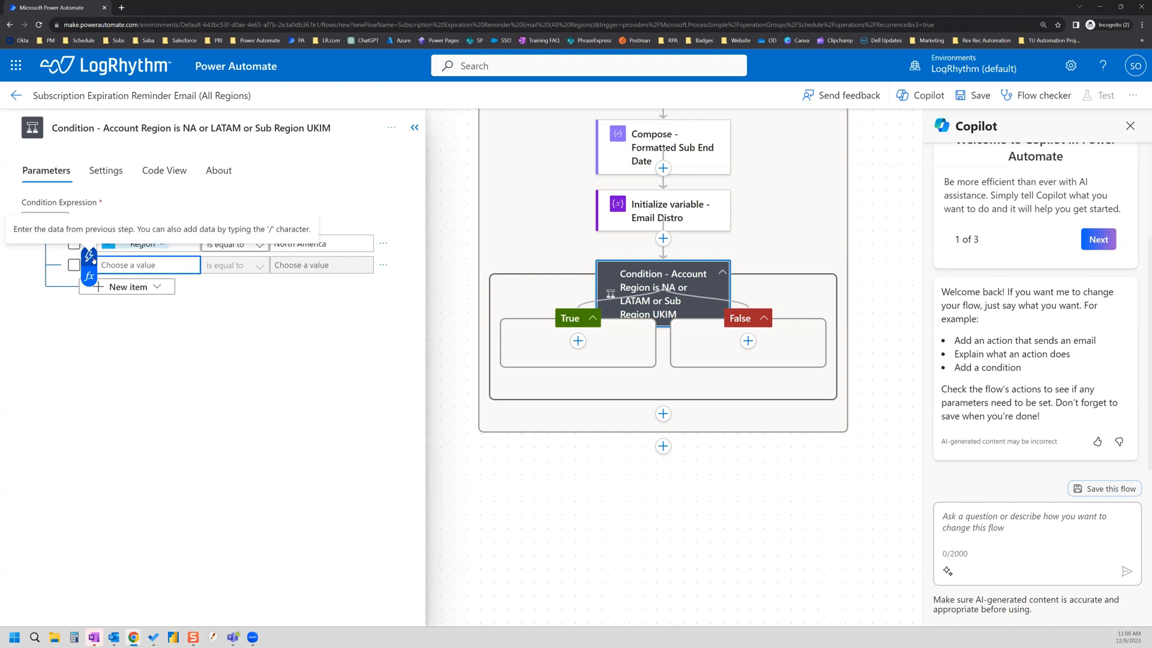
{"action": "left_click", "coordinate": [90, 256]}
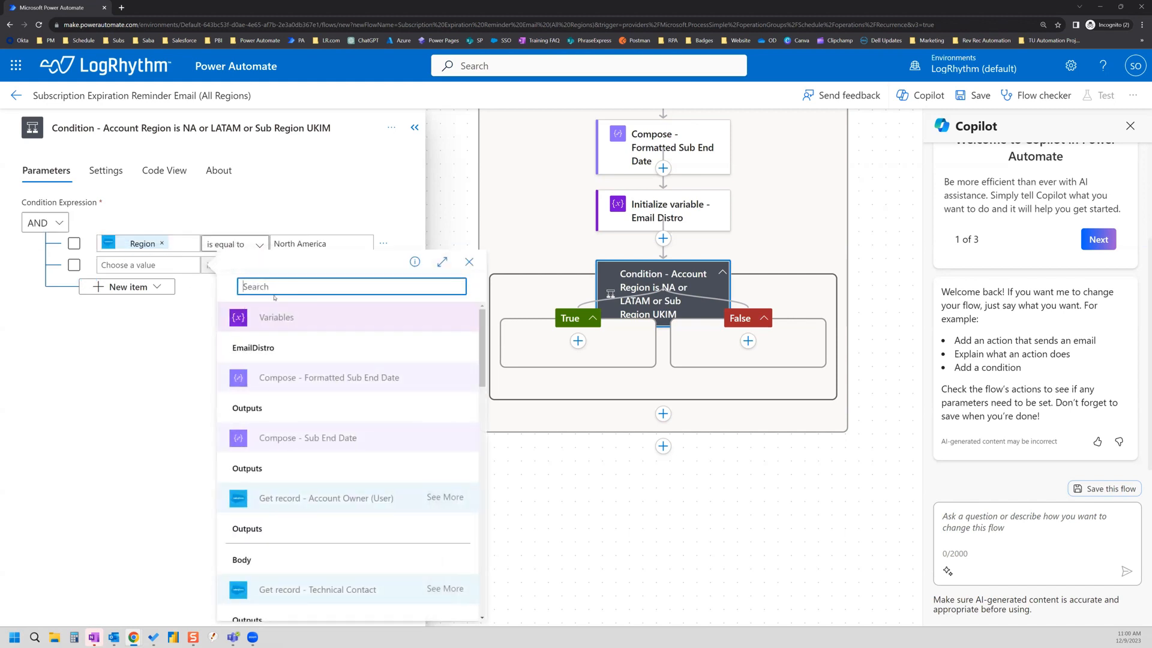
{"action": "type", "text": "region"}
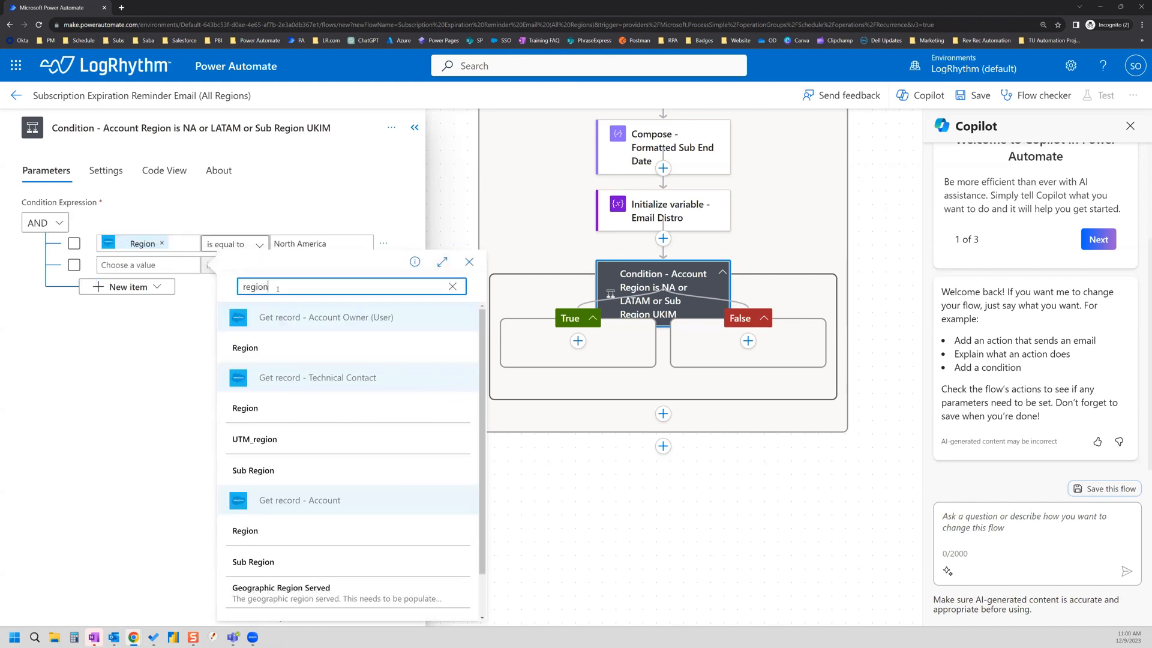
{"action": "left_click", "coordinate": [258, 530]}
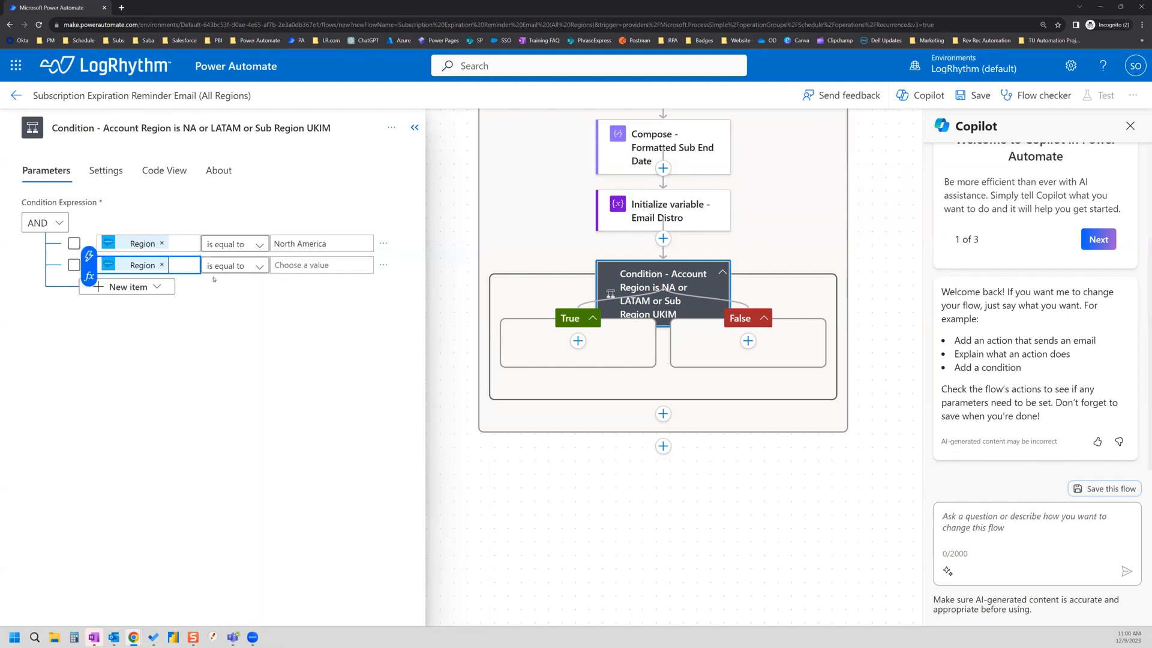
{"action": "left_click", "coordinate": [318, 266]}
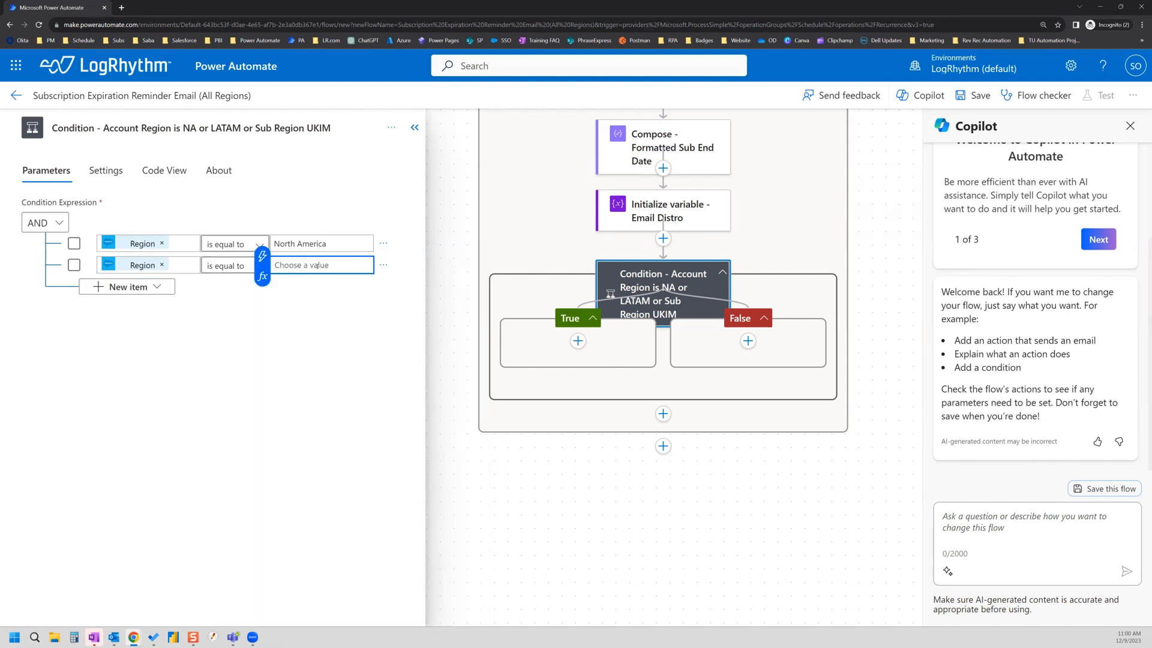
{"action": "type", "text": "Latin America"}
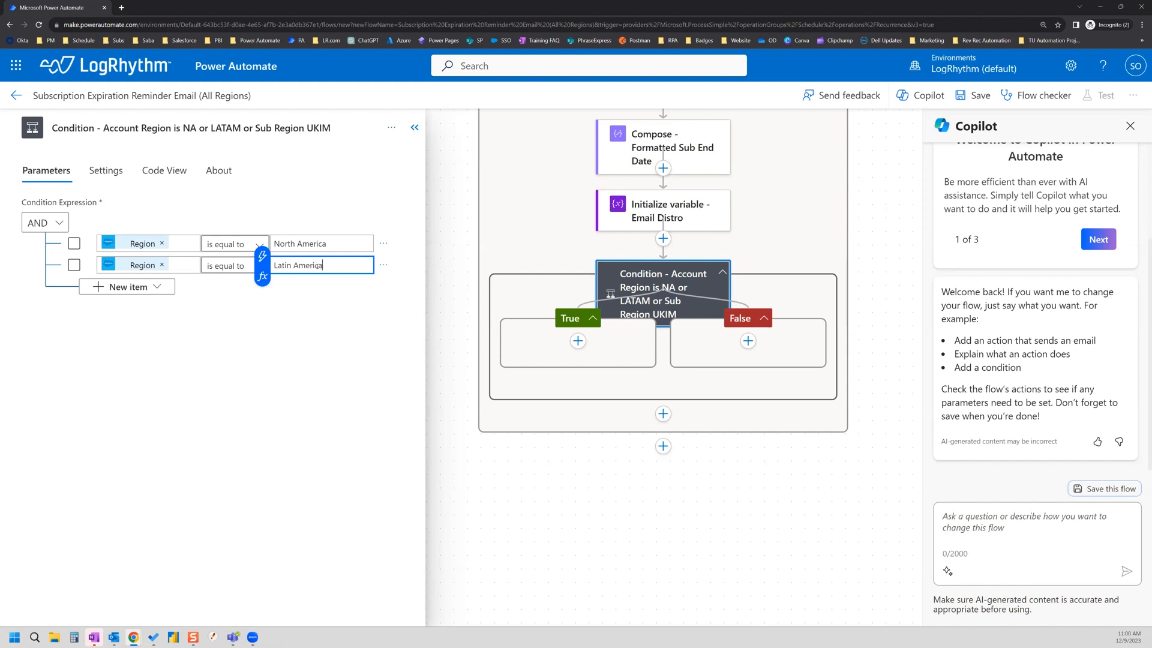
{"action": "left_click", "coordinate": [114, 289]}
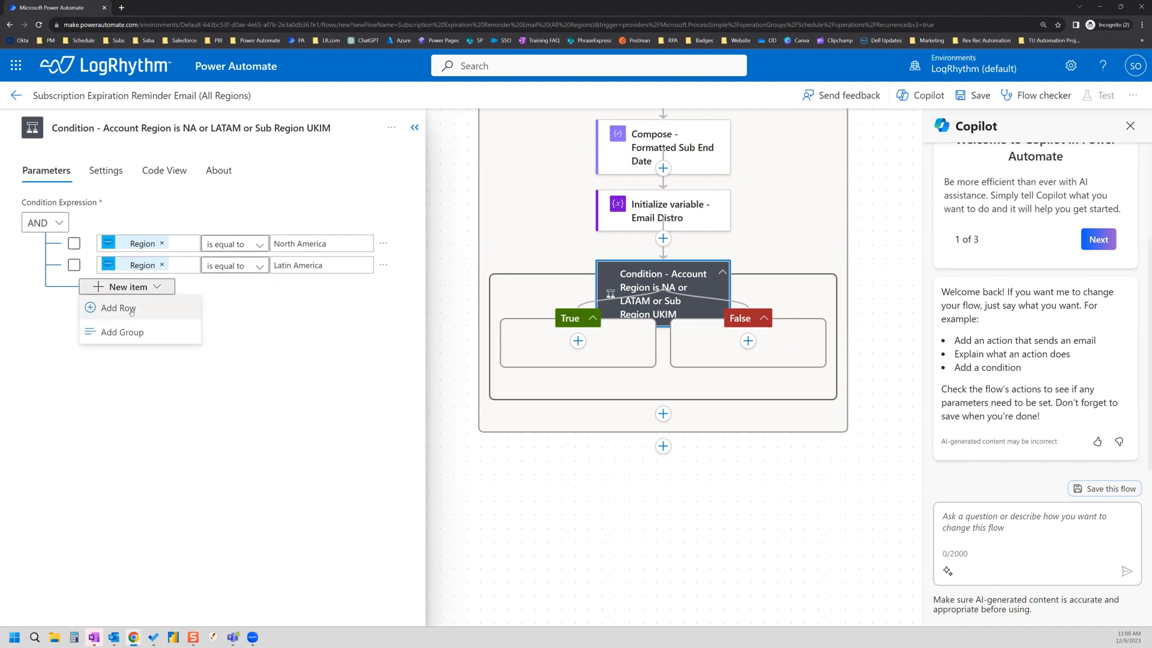
{"action": "left_click", "coordinate": [132, 333]}
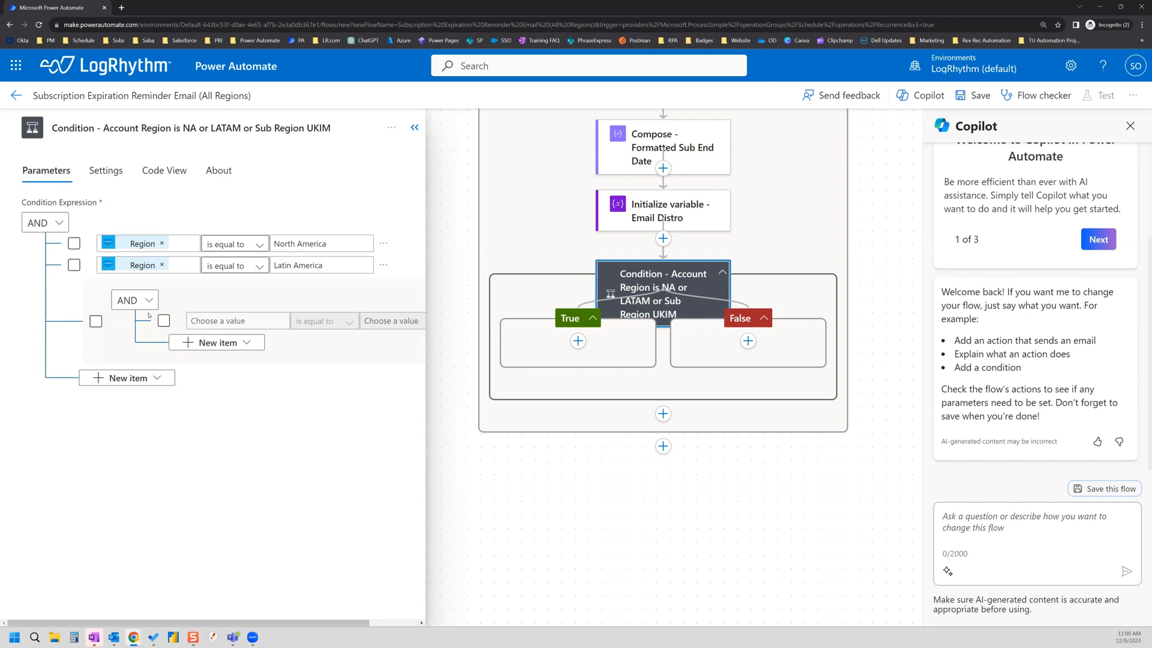
Step: Switch the top-level condition to OR and set the nested row to Region equals EMEA
{"action": "left_click", "coordinate": [53, 223]}
{"action": "left_click", "coordinate": [41, 269]}
{"action": "left_click", "coordinate": [243, 321]}
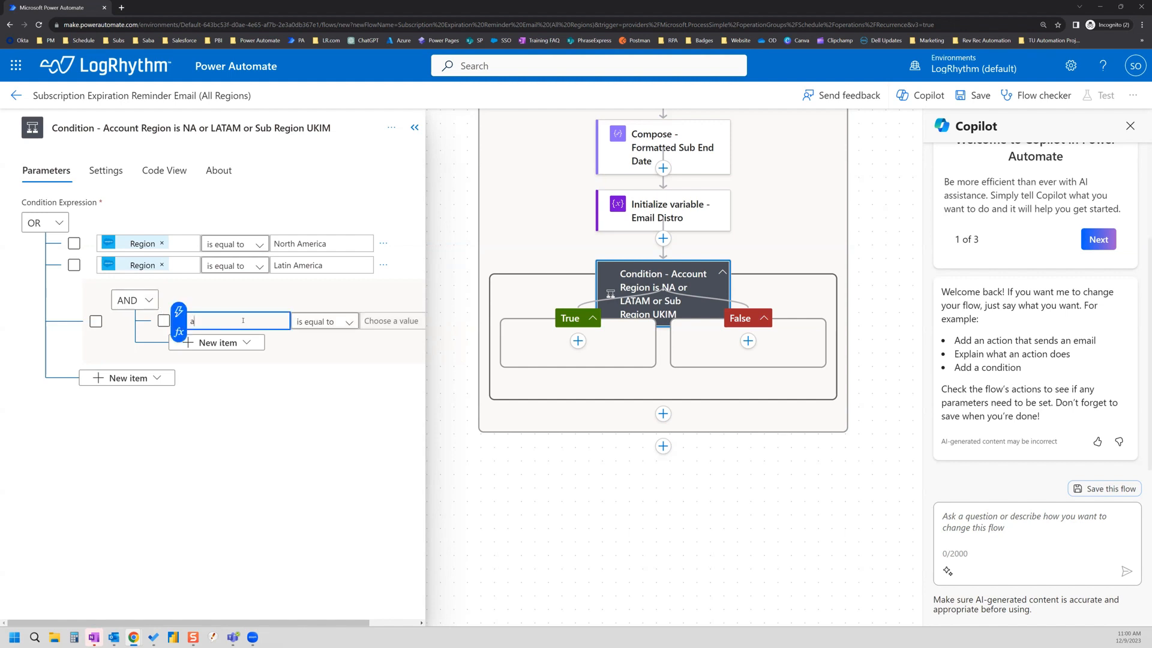
{"action": "left_click", "coordinate": [179, 311]}
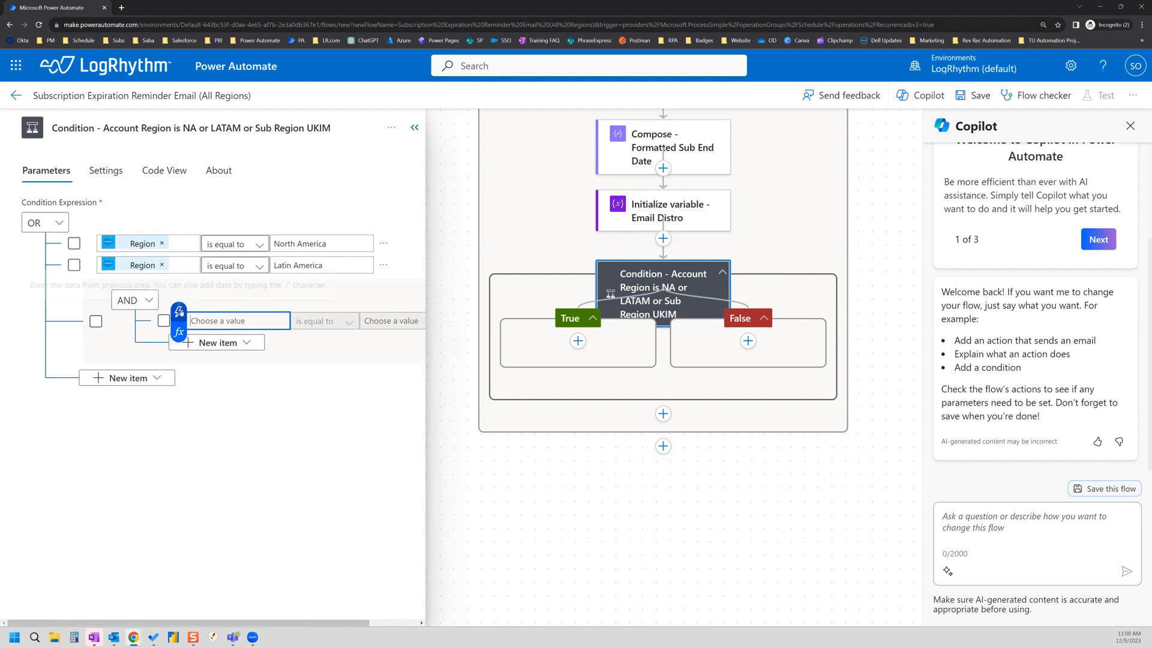
{"action": "type", "text": "region"}
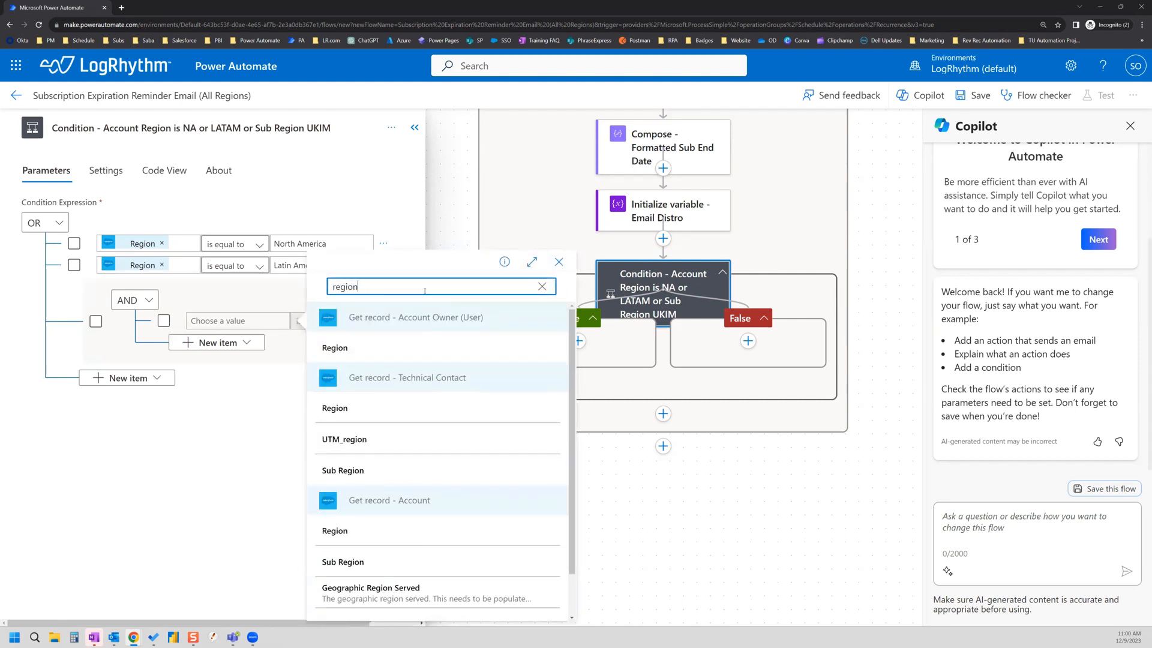
{"action": "left_click", "coordinate": [344, 533]}
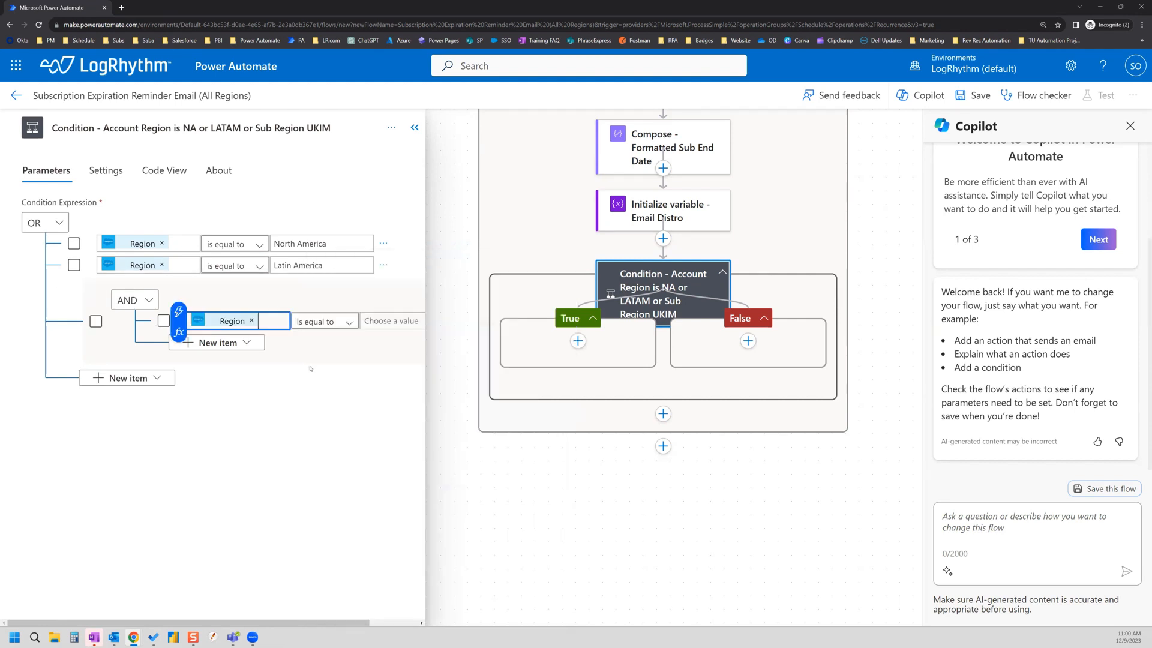
{"action": "left_click", "coordinate": [396, 321]}
{"action": "type", "text": "EMEA"}
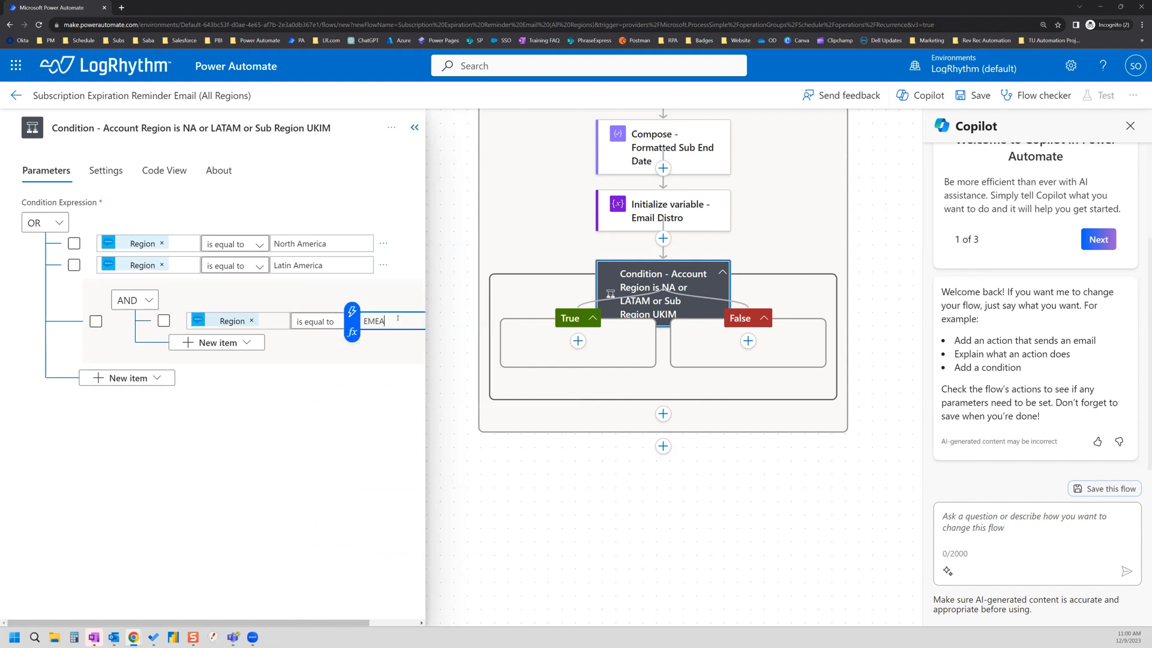
Step: Add a second nested row requiring Account Sub Region equals UKIM
{"action": "left_click", "coordinate": [236, 345]}
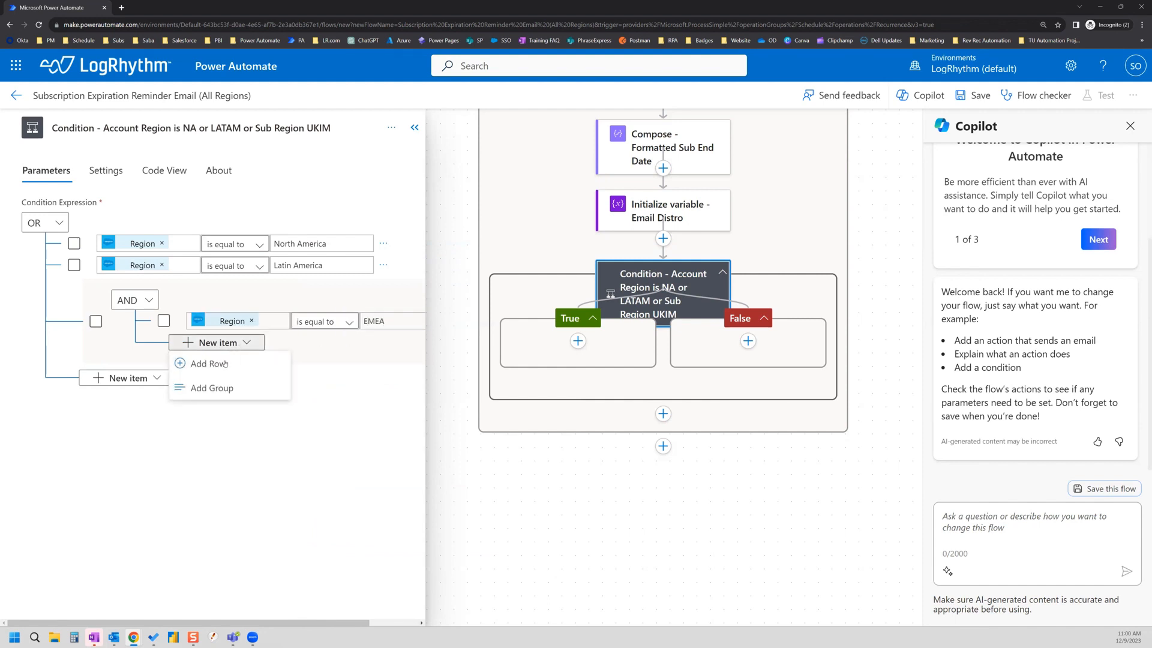
{"action": "left_click", "coordinate": [222, 364]}
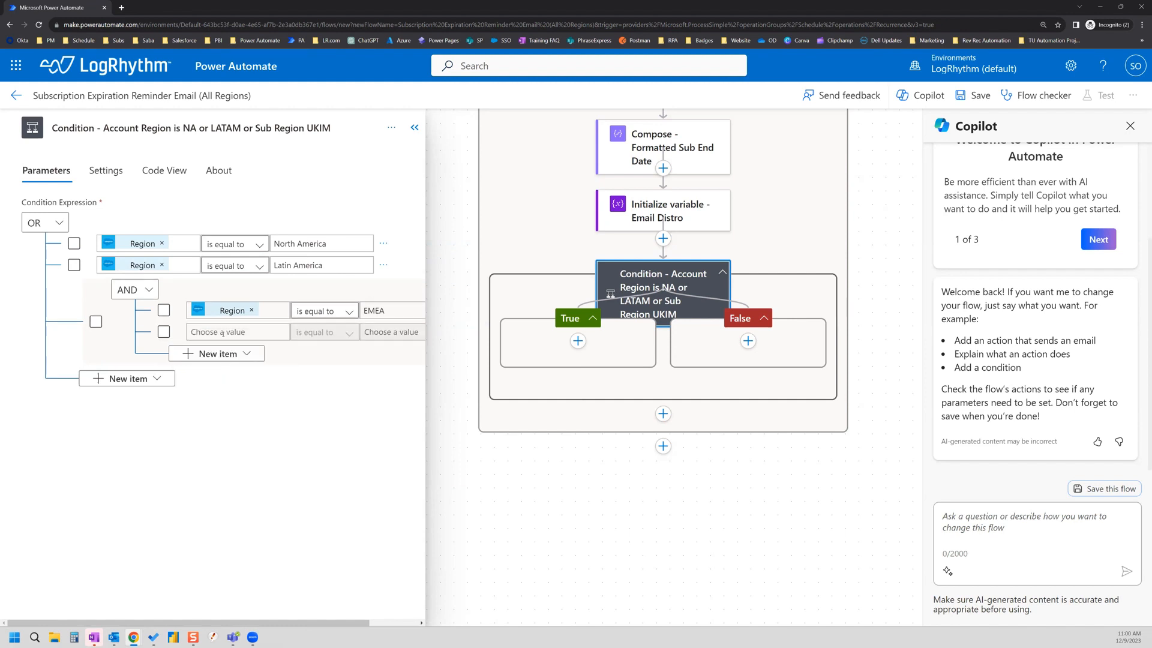
{"action": "left_click", "coordinate": [231, 334]}
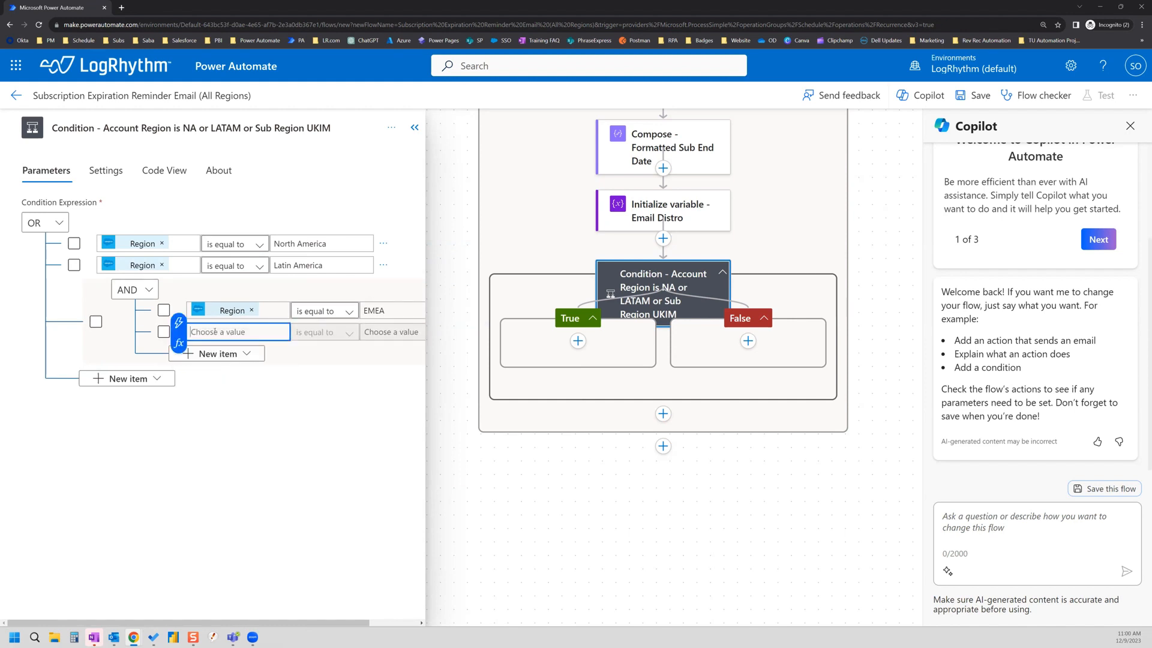
{"action": "left_click", "coordinate": [178, 323]}
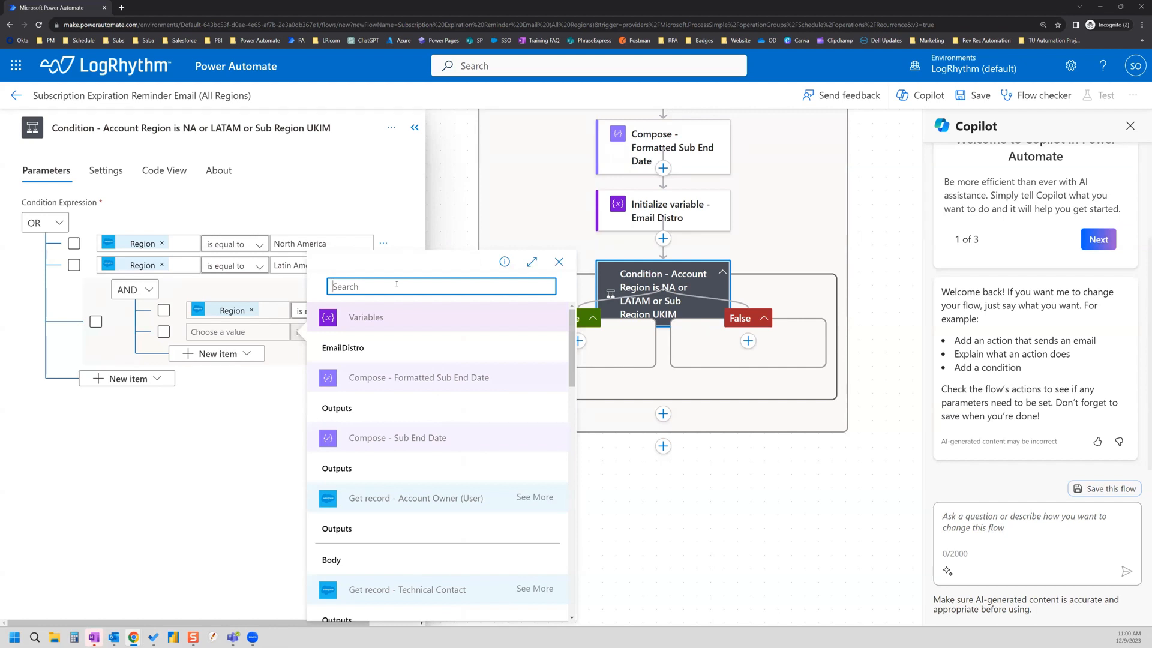
{"action": "type", "text": "sub region"}
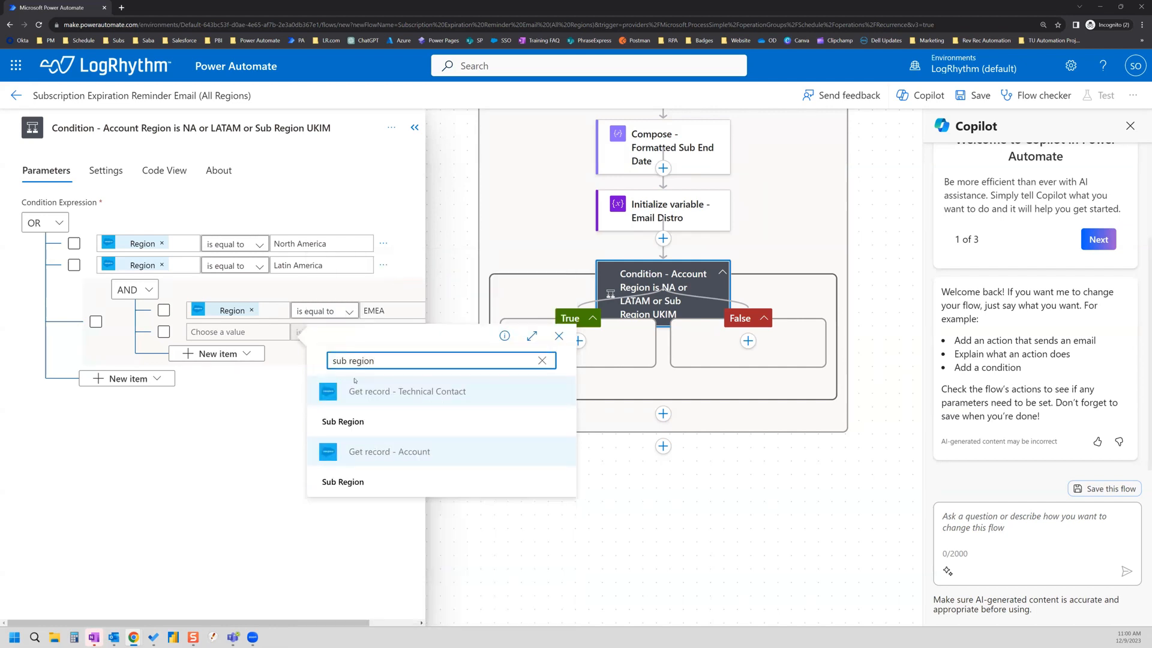
{"action": "left_click", "coordinate": [339, 483]}
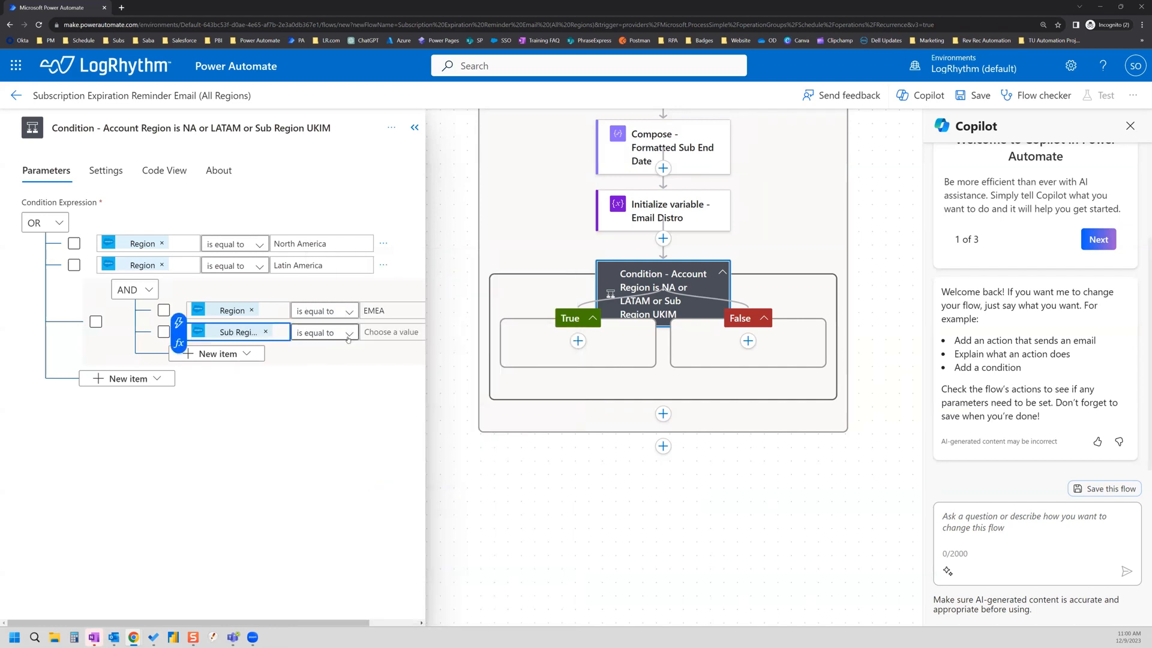
{"action": "left_click", "coordinate": [392, 332]}
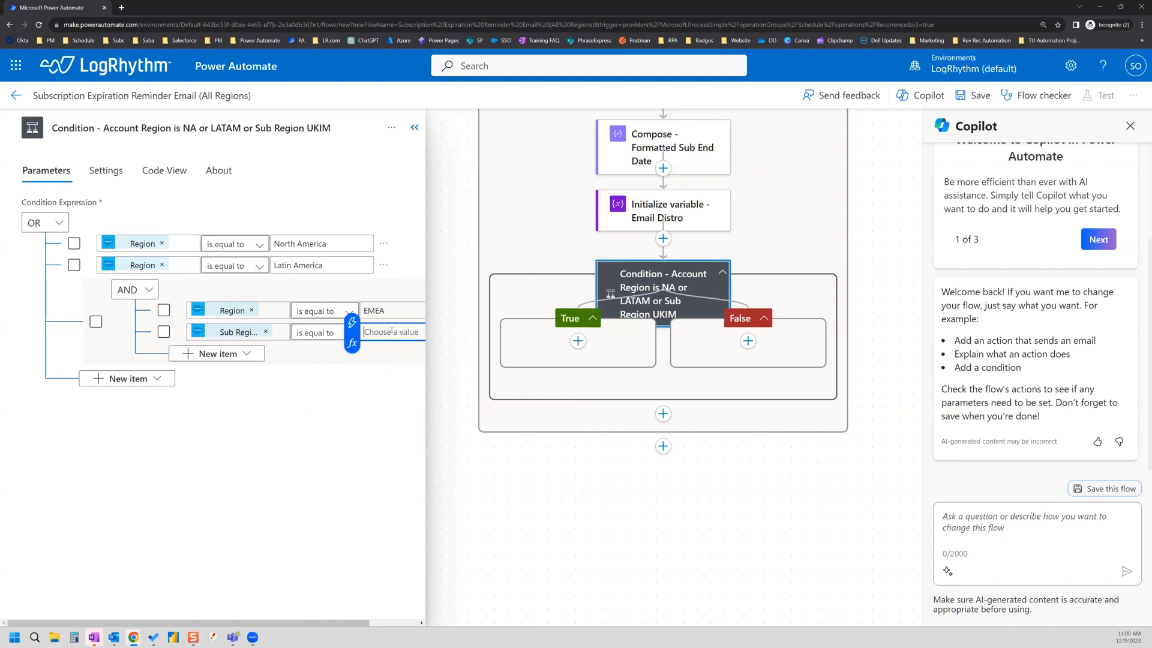
{"action": "type", "text": "UKIM"}
{"action": "left_click", "coordinate": [581, 346]}
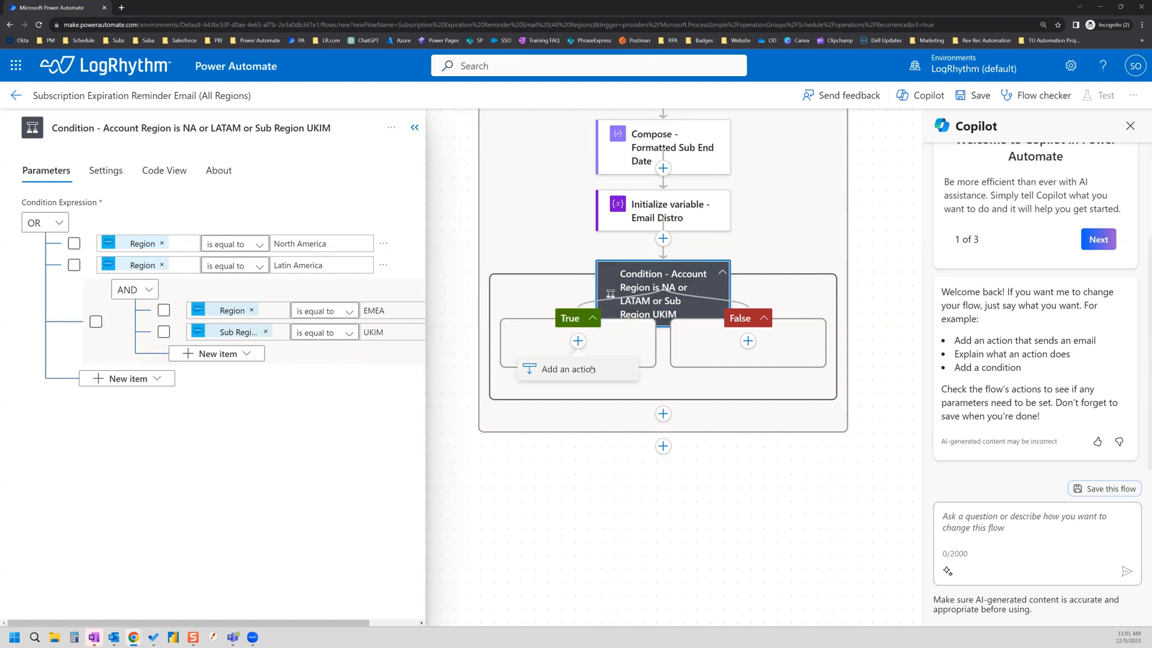
Step: Add a Salesforce Get records action under True, titled 'Get records - Users', Object Type Users
{"action": "left_click", "coordinate": [592, 369]}
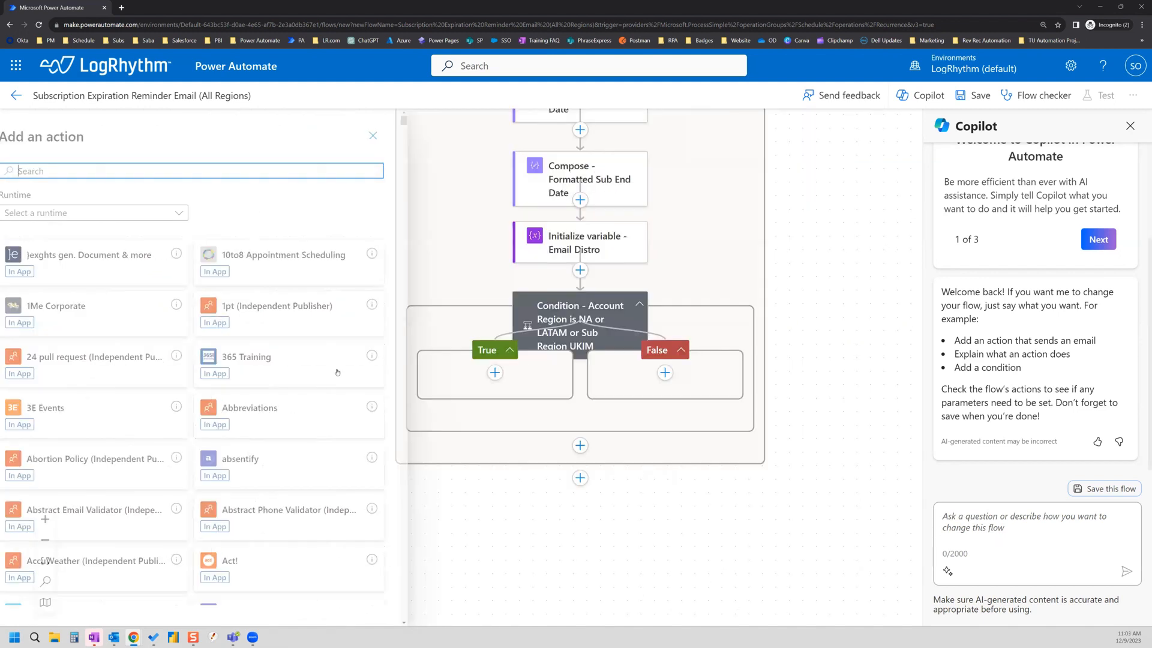
{"action": "type", "text": "records"}
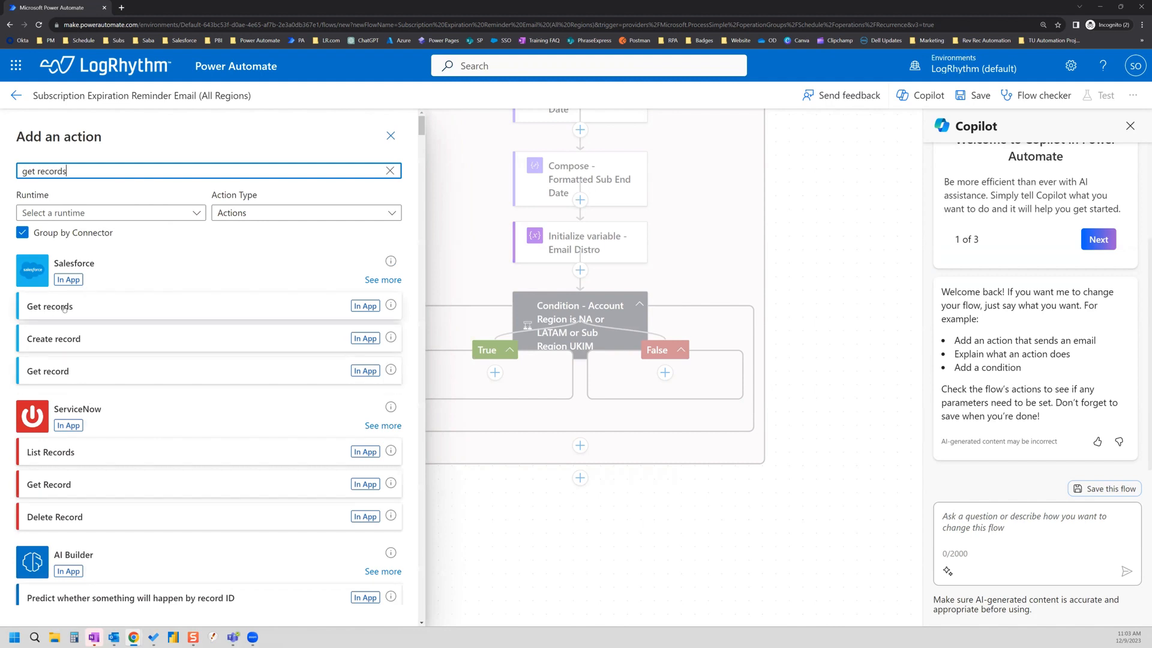
{"action": "left_click", "coordinate": [66, 308]}
{"action": "left_click", "coordinate": [122, 129]}
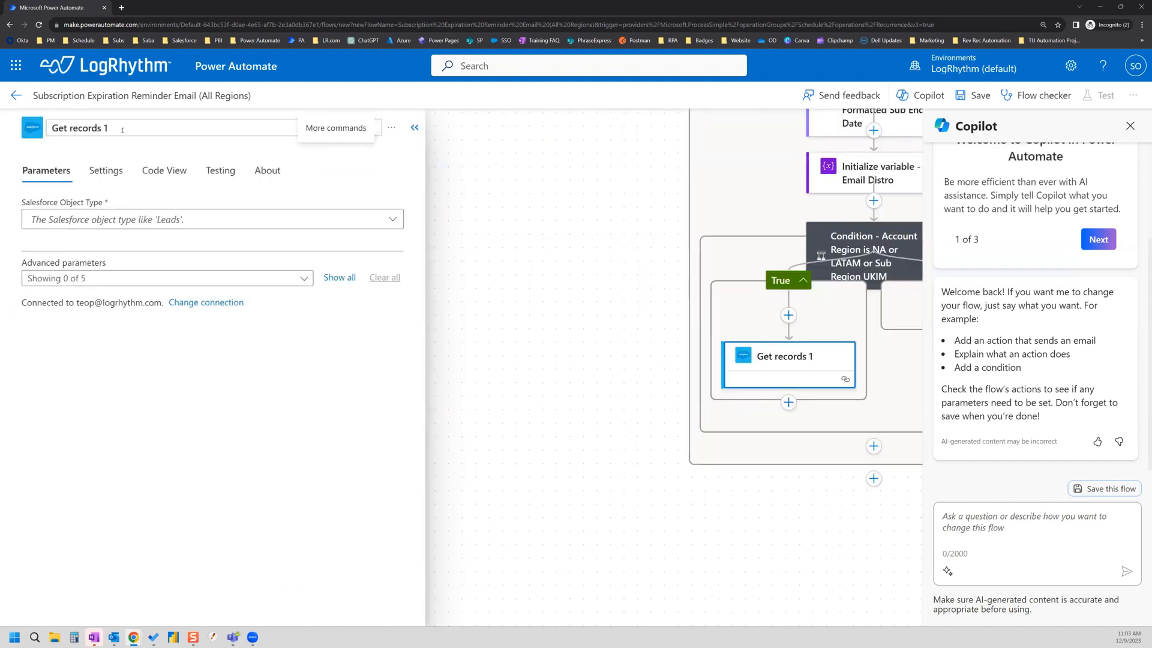
{"action": "key", "text": "BackSpace"}
{"action": "key", "text": "BackSpace"}
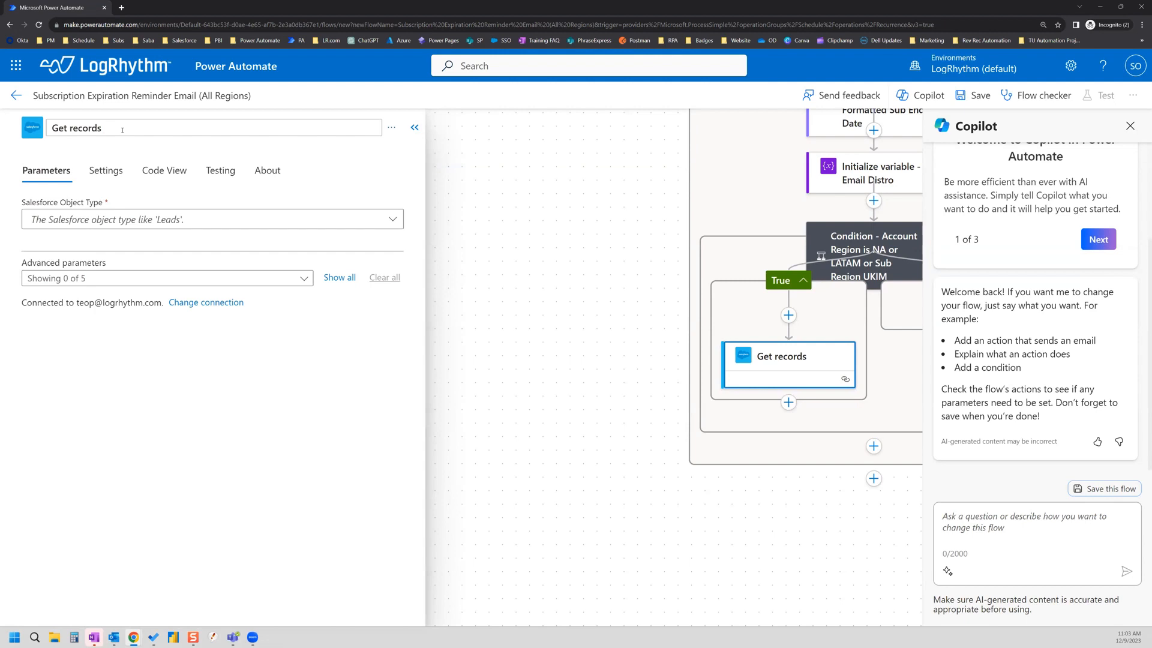
{"action": "type", "text": "- Users"}
{"action": "left_click", "coordinate": [191, 220]}
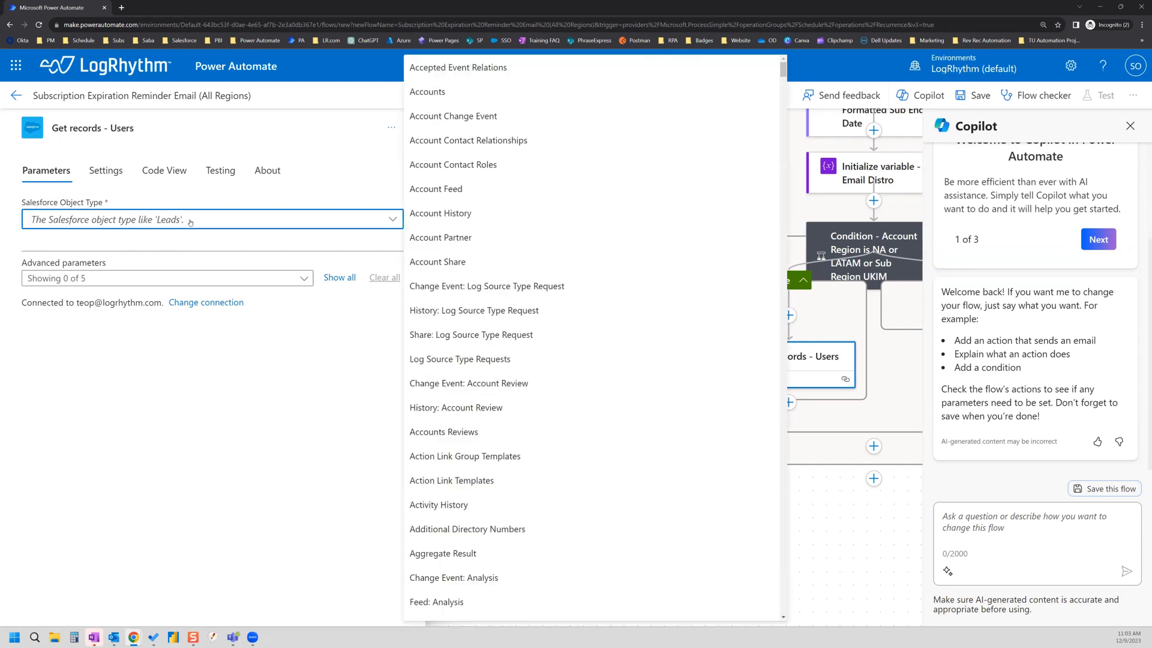
{"action": "type", "text": "users"}
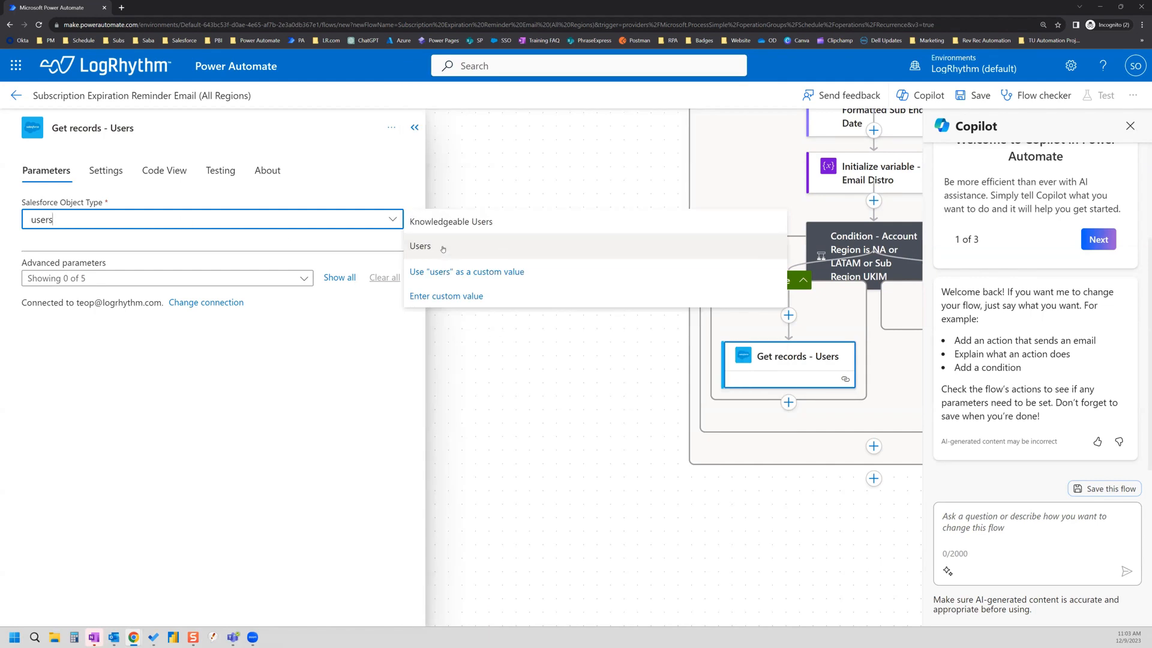
{"action": "left_click", "coordinate": [443, 248]}
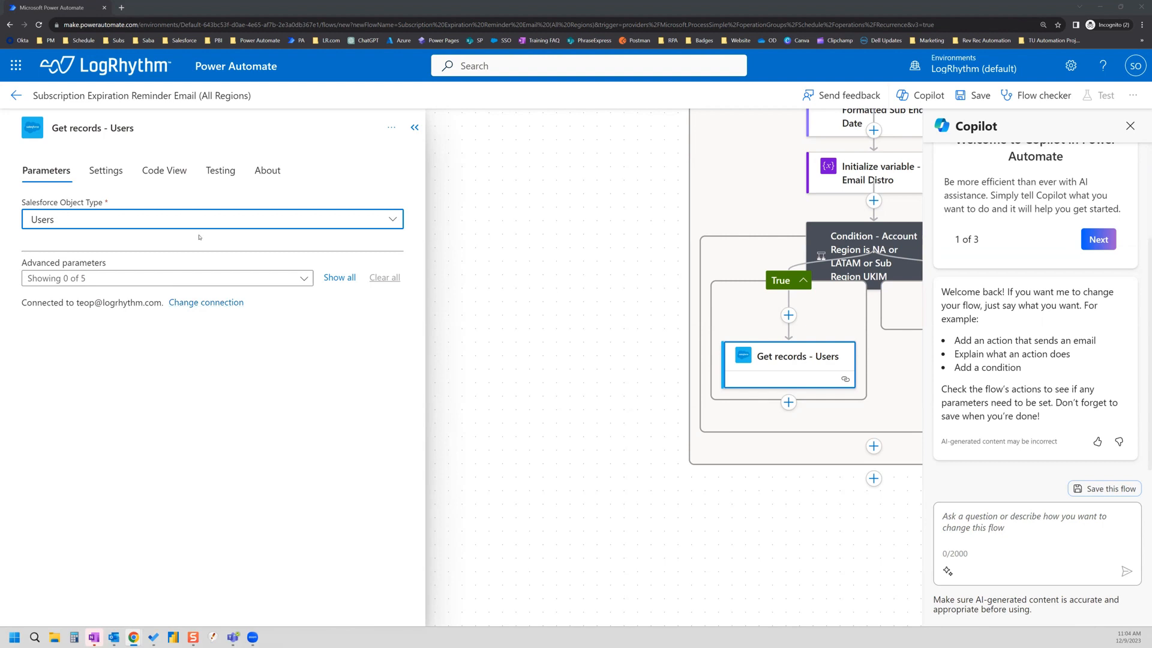
Step: Add the Filter Query advanced parameter to the Get records - Users action
{"action": "left_click", "coordinate": [305, 280]}
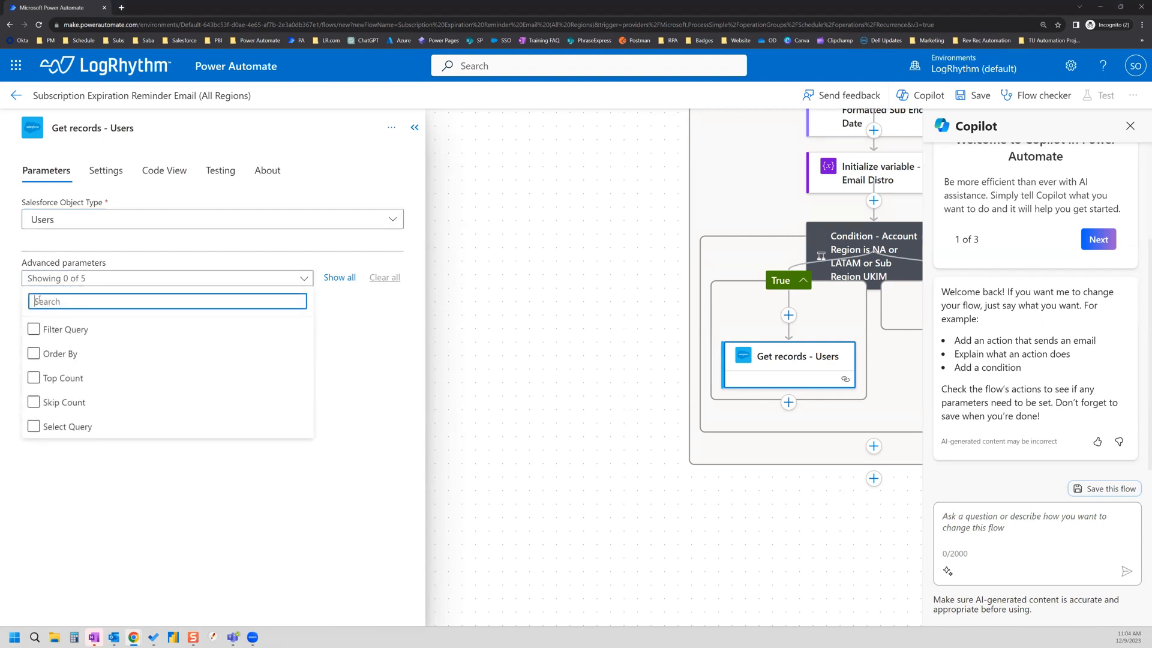
{"action": "left_click", "coordinate": [33, 329]}
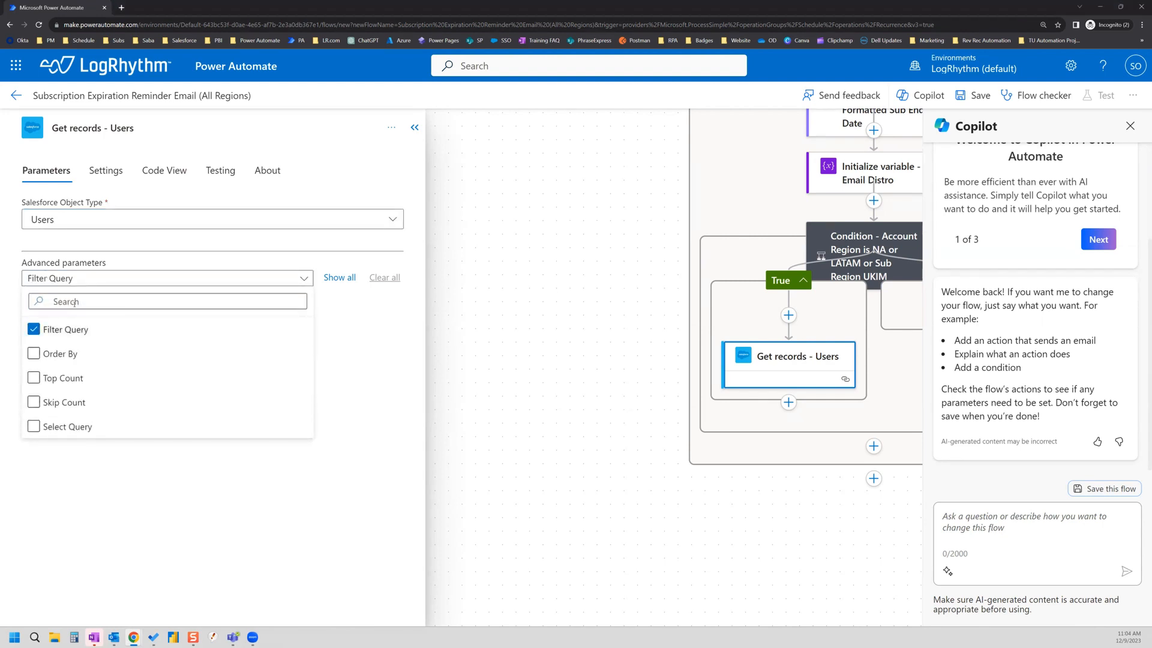
{"action": "left_click", "coordinate": [77, 303]}
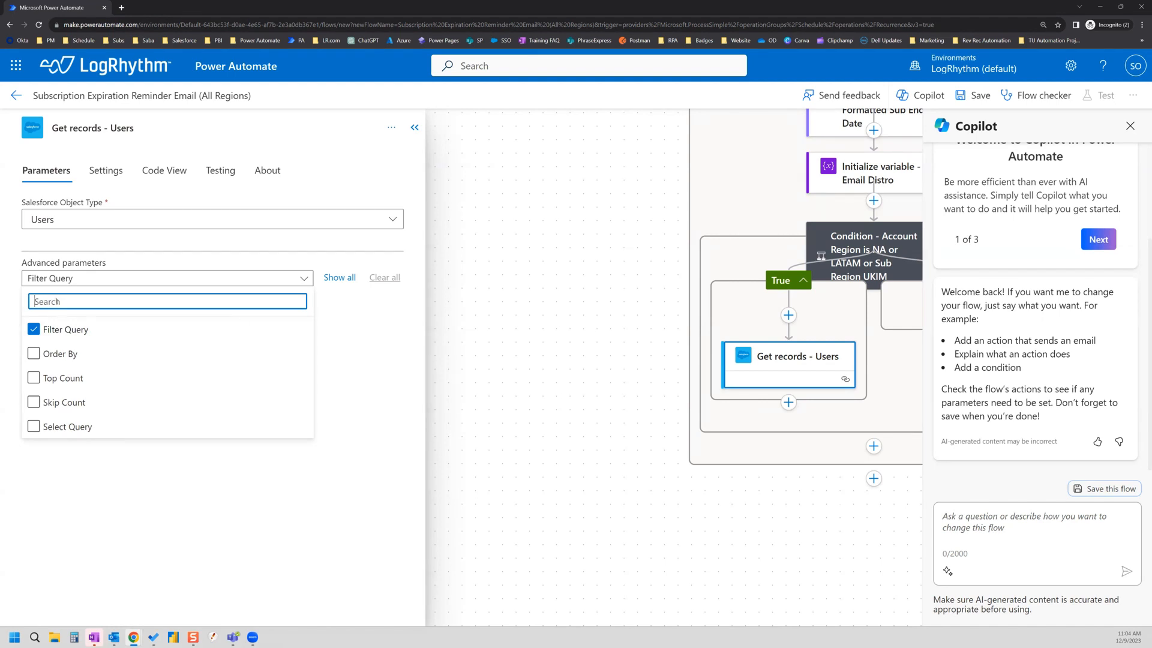
{"action": "type", "text": "id"}
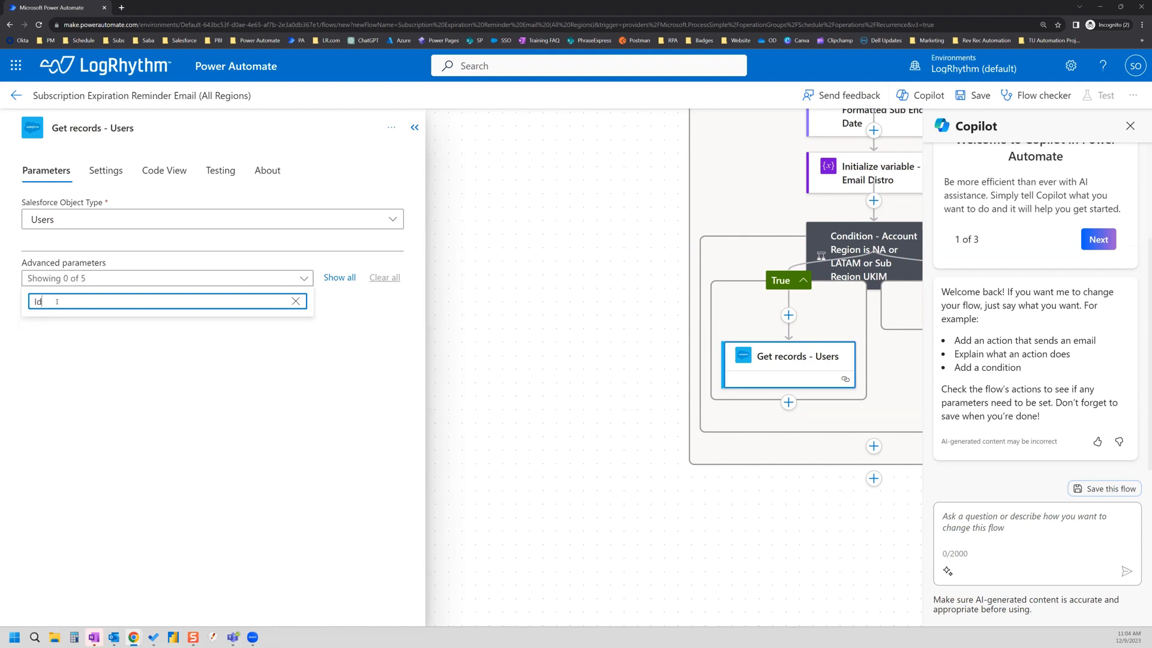
{"action": "type", "text": " eq"}
{"action": "type", "text": "'"}
{"action": "left_click", "coordinate": [295, 301]}
{"action": "left_click", "coordinate": [33, 329]}
{"action": "left_click", "coordinate": [32, 329]}
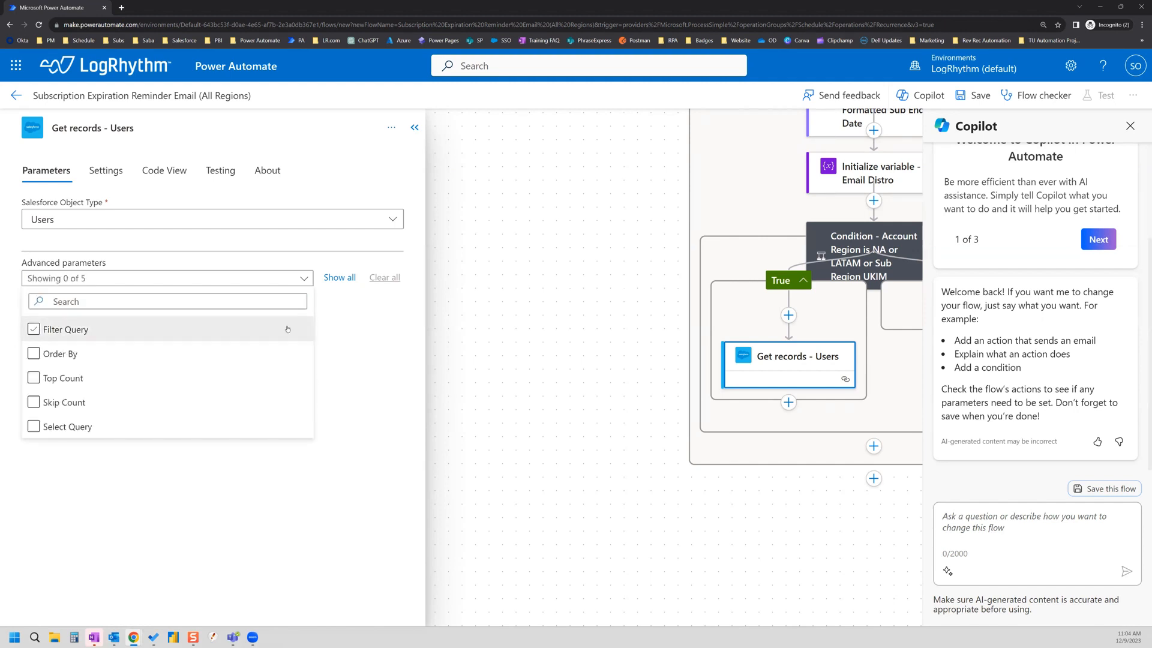
{"action": "left_click", "coordinate": [33, 329]}
{"action": "left_click", "coordinate": [387, 323]}
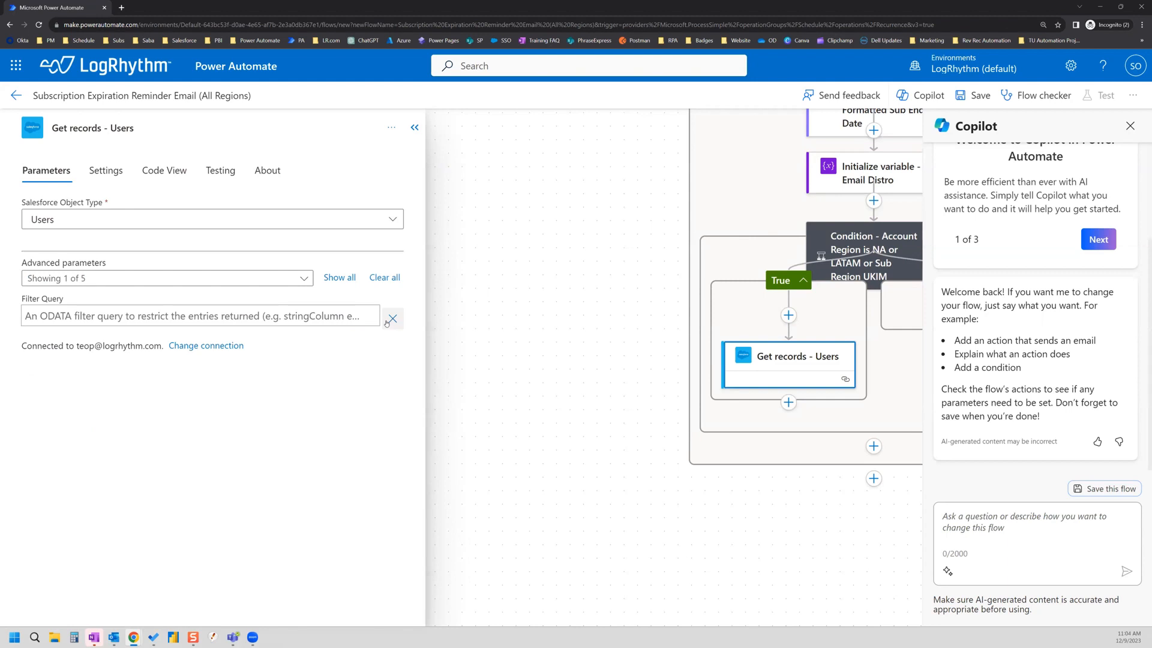
Step: Begin the filter query with Id eq ' and bring up dynamic values
{"action": "left_click", "coordinate": [69, 317]}
{"action": "type", "text": "Id eq"}
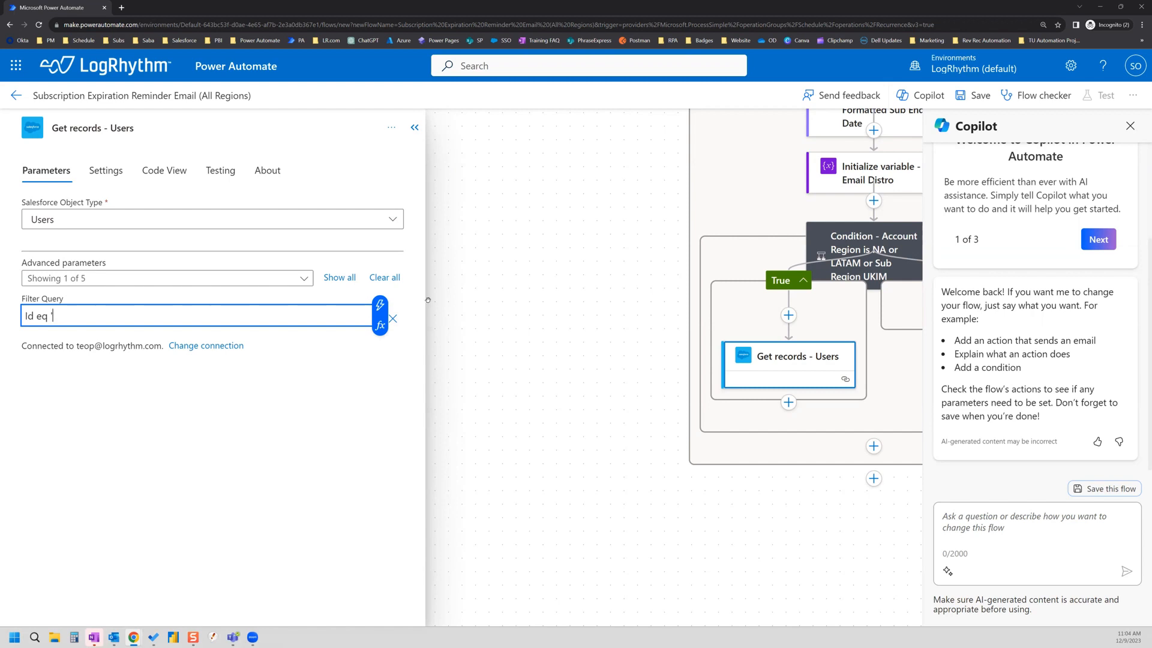
{"action": "left_click", "coordinate": [380, 305]}
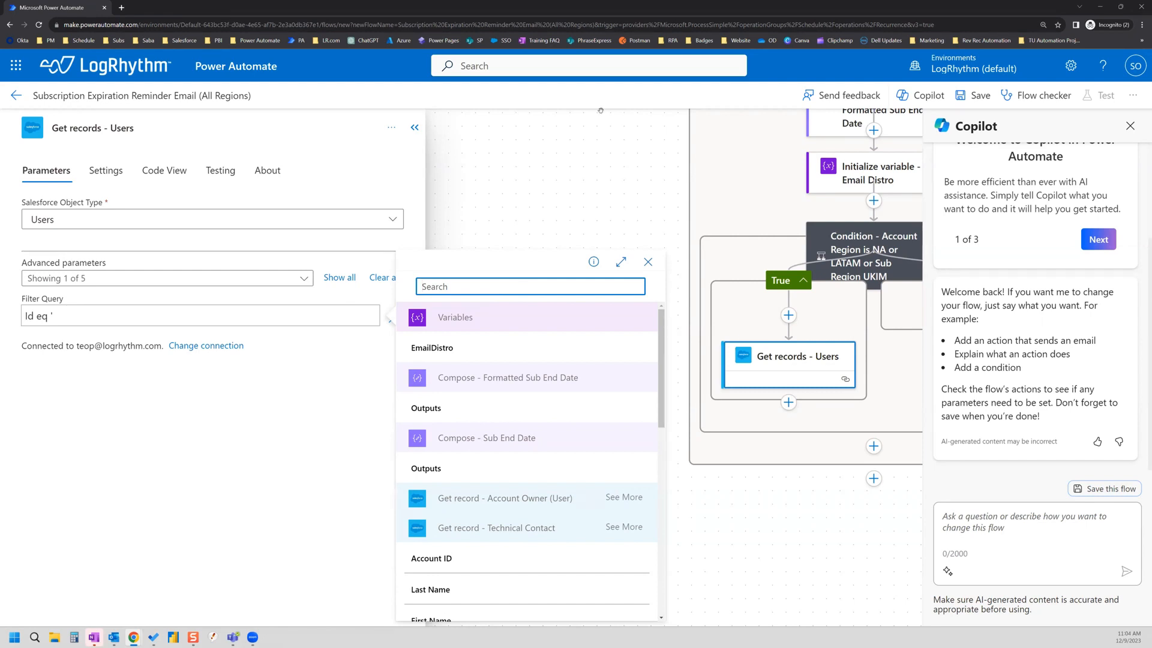
Step: Insert Owner ID into the filter and continue it with ' or Id eq '
{"action": "type", "text": "owner"}
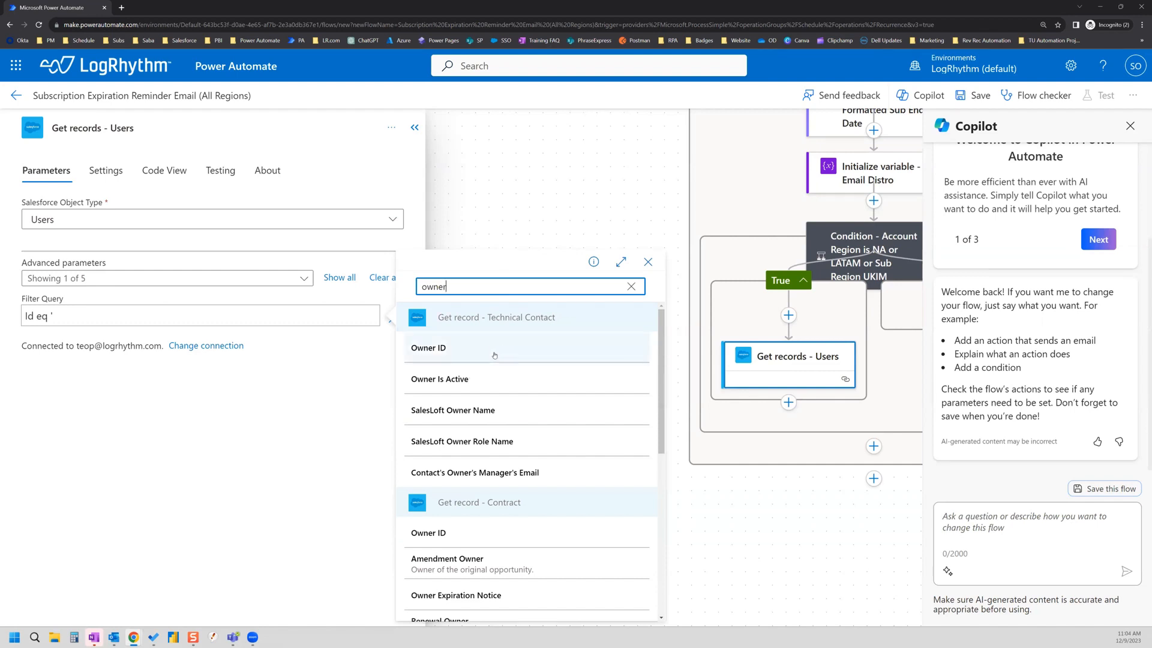
{"action": "scroll", "coordinate": [496, 467], "scroll_direction": "down", "scroll_amount": 1}
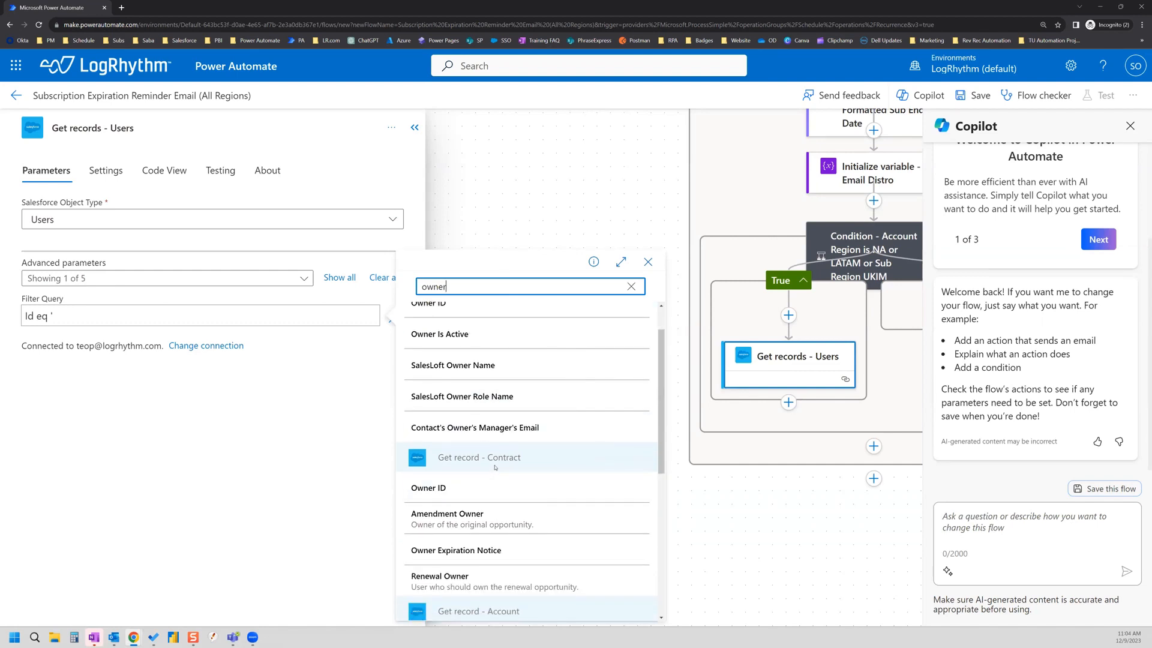
{"action": "scroll", "coordinate": [496, 468], "scroll_direction": "down", "scroll_amount": 4}
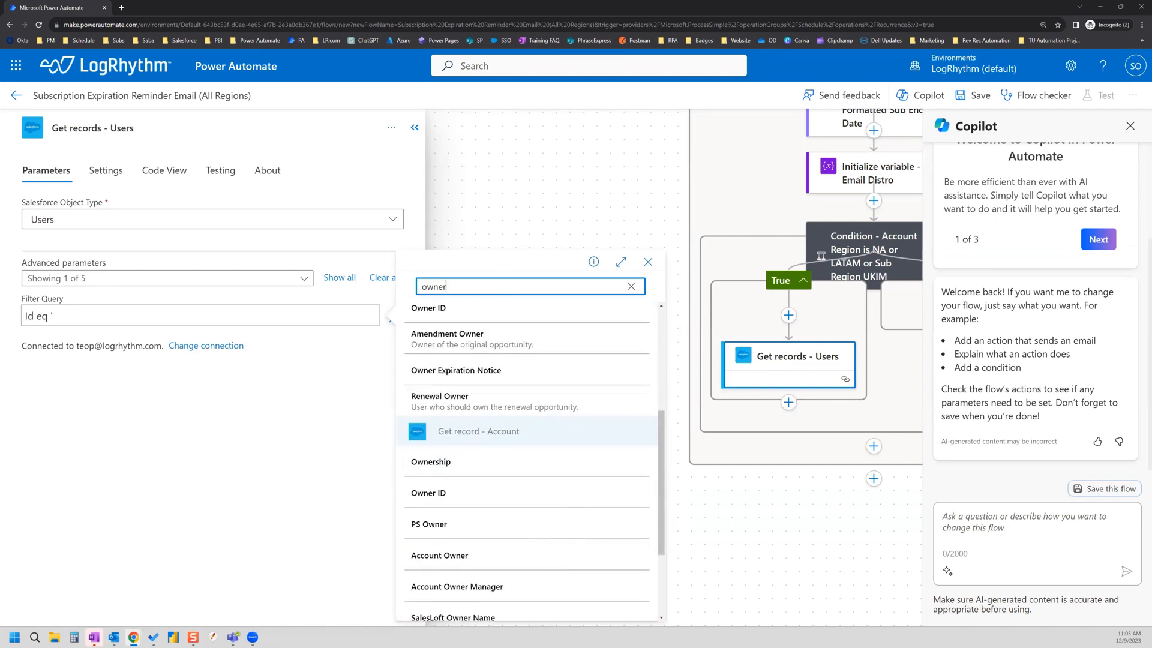
{"action": "scroll", "coordinate": [498, 432], "scroll_direction": "down", "scroll_amount": 1}
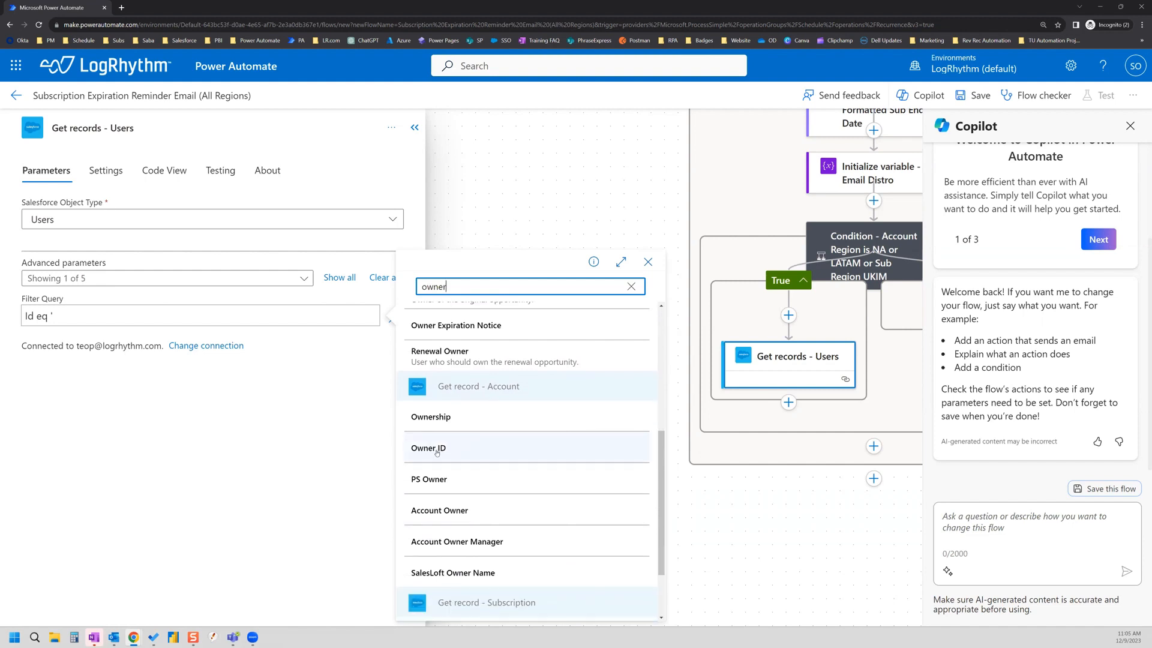
{"action": "left_click", "coordinate": [437, 453]}
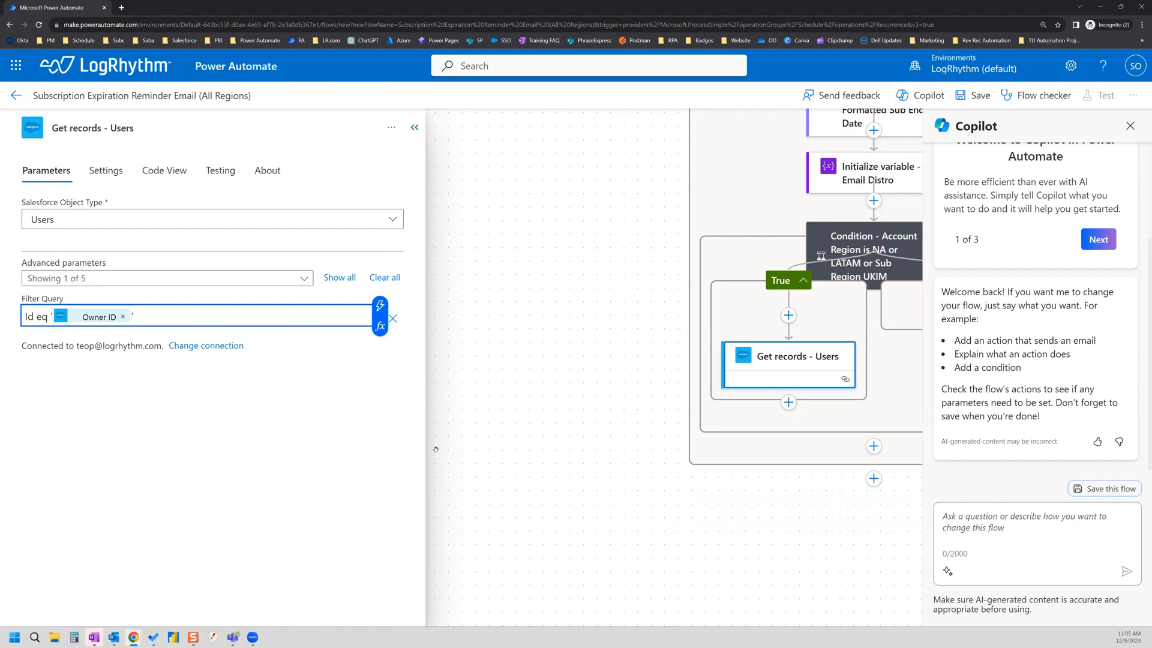
{"action": "type", "text": "or ID"}
{"action": "key", "text": "BackSpace"}
{"action": "type", "text": "d eq '"}
Step: Insert CSM (Customer Success Manager) into the filter and close it with a quote
{"action": "left_click", "coordinate": [380, 306]}
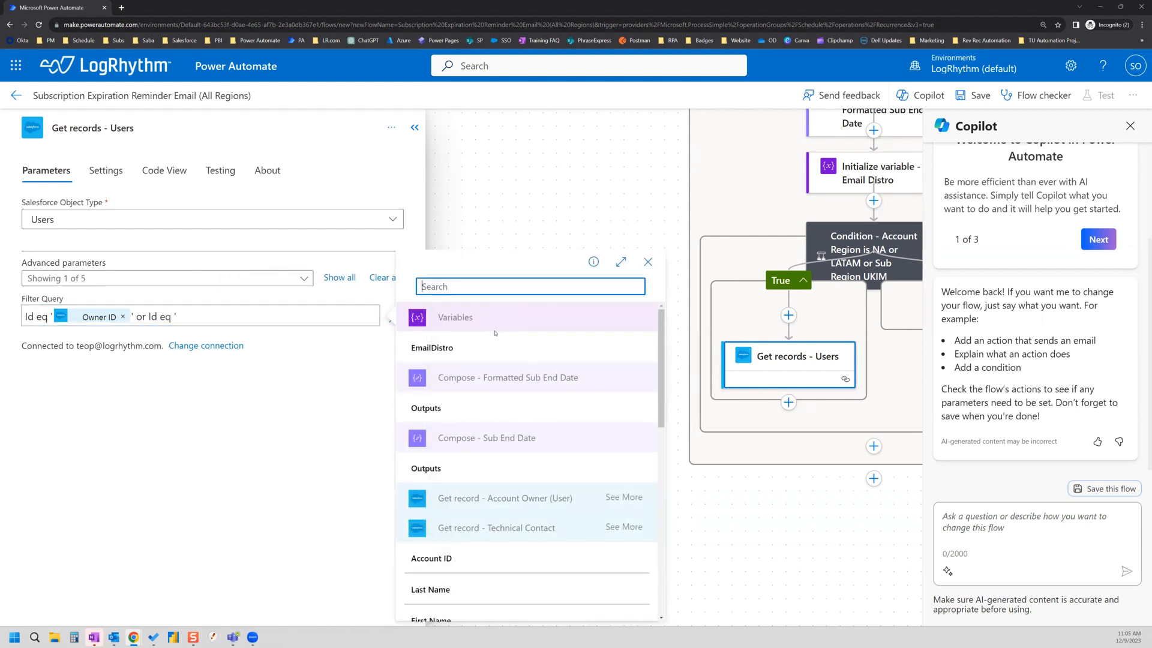
{"action": "type", "text": "c"}
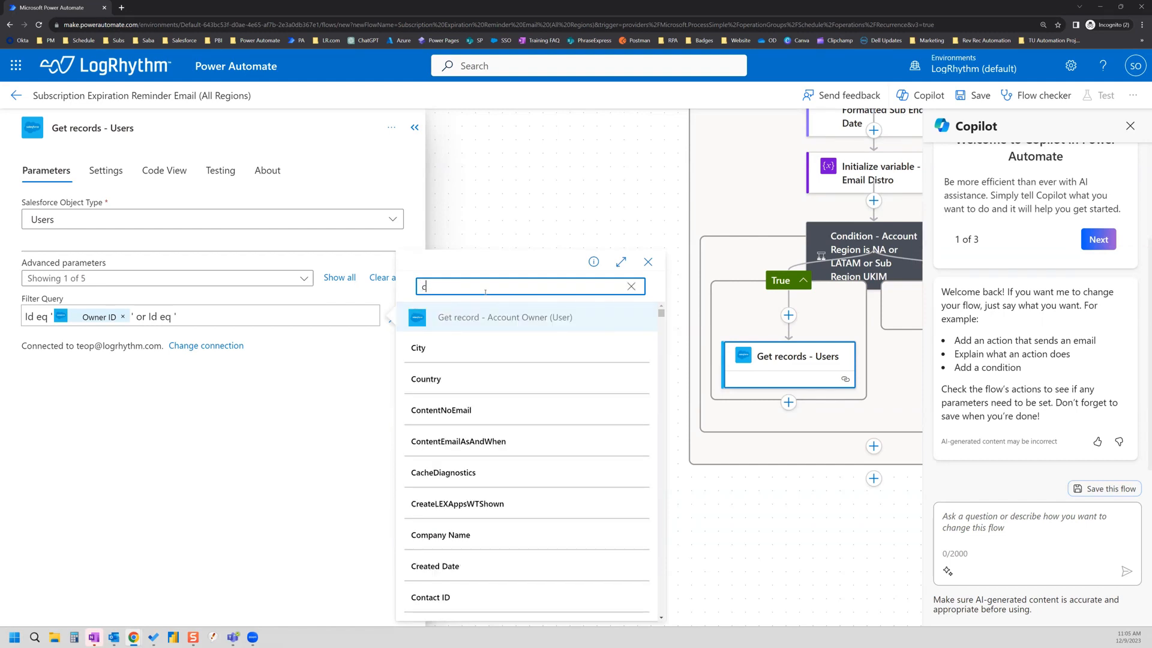
{"action": "type", "text": "ustmo"}
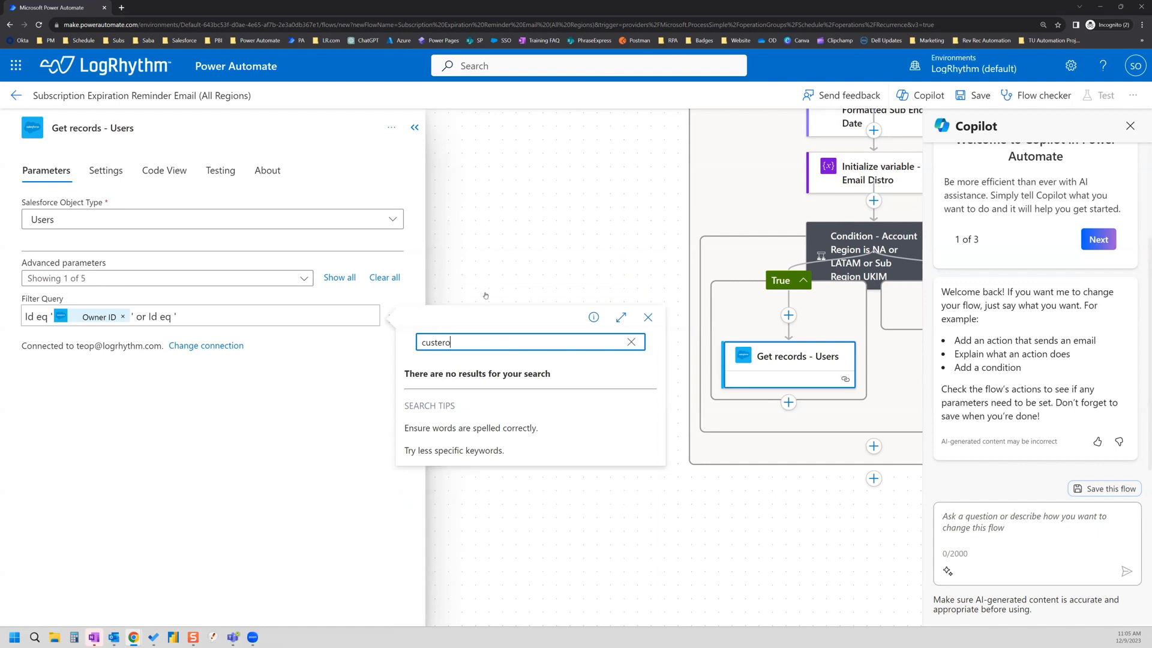
{"action": "key", "text": "BackSpace"}
{"action": "key", "text": "BackSpace"}
{"action": "type", "text": "omer s"}
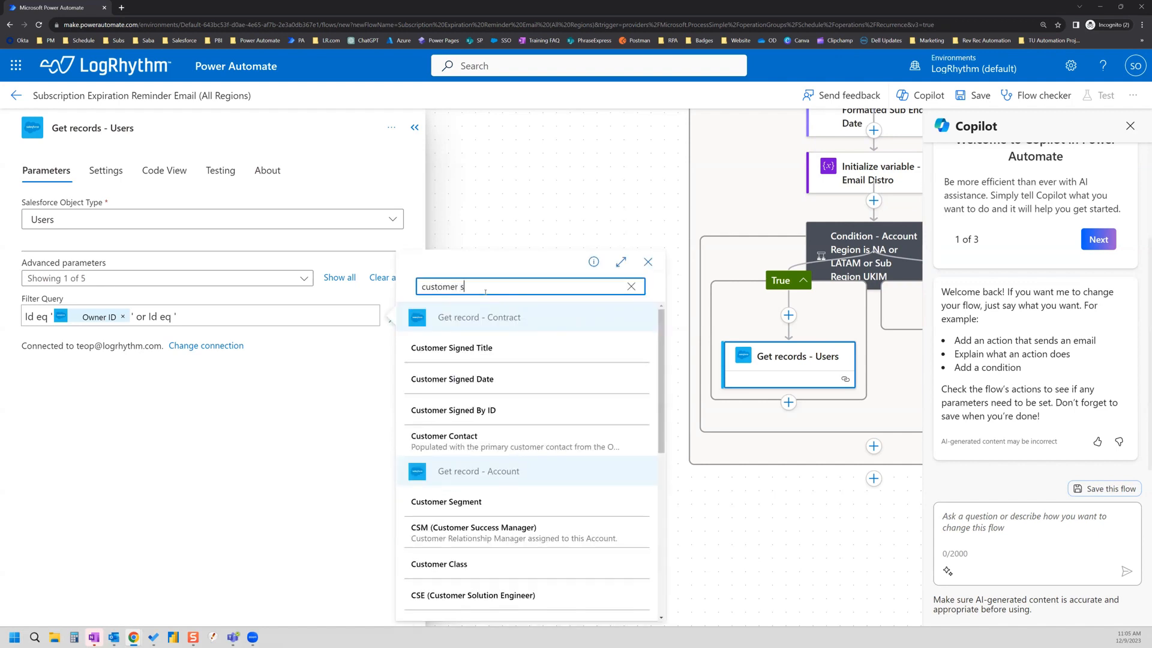
{"action": "type", "text": "ucc"}
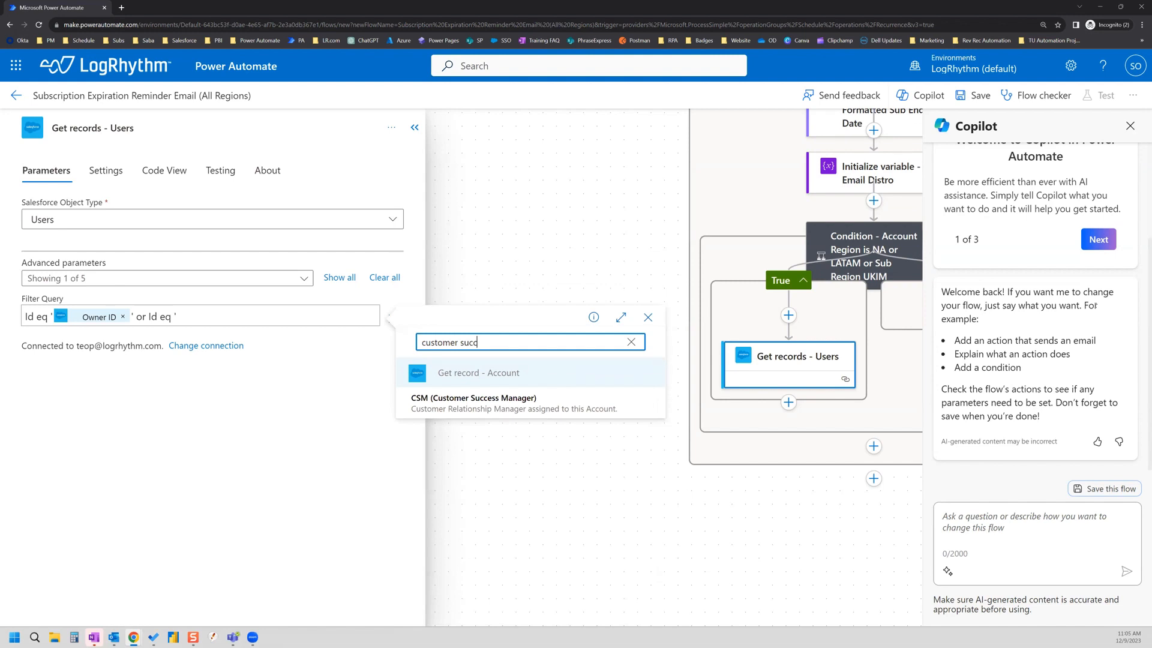
{"action": "left_click", "coordinate": [501, 411]}
{"action": "type", "text": "'"}
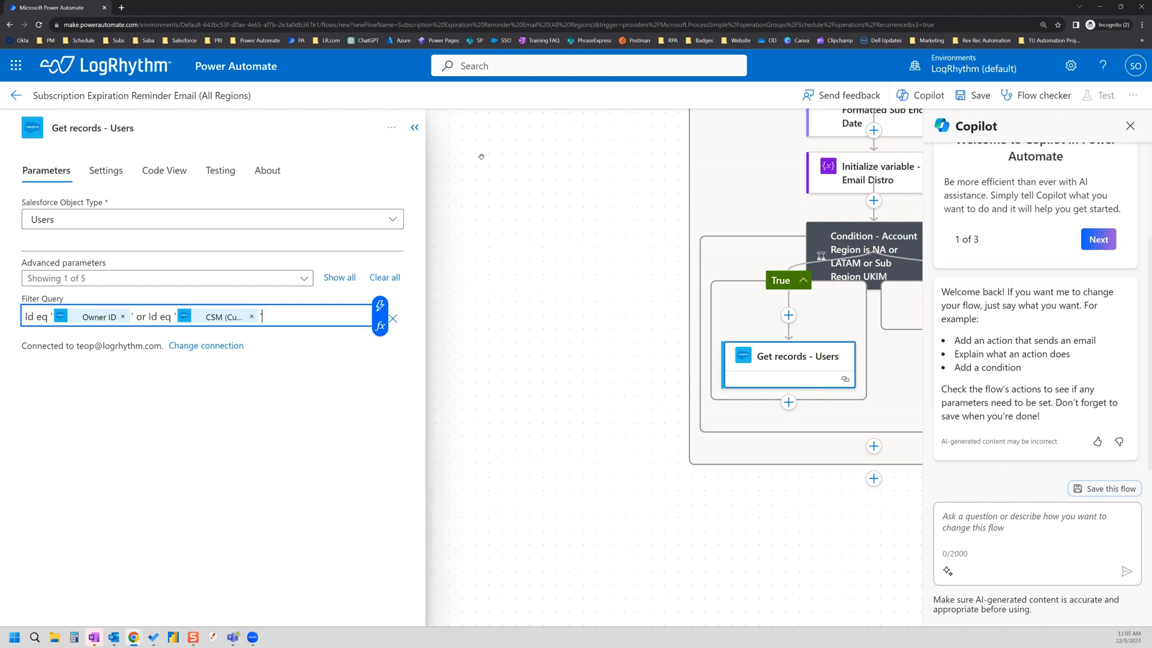
{"action": "left_click", "coordinate": [789, 403]}
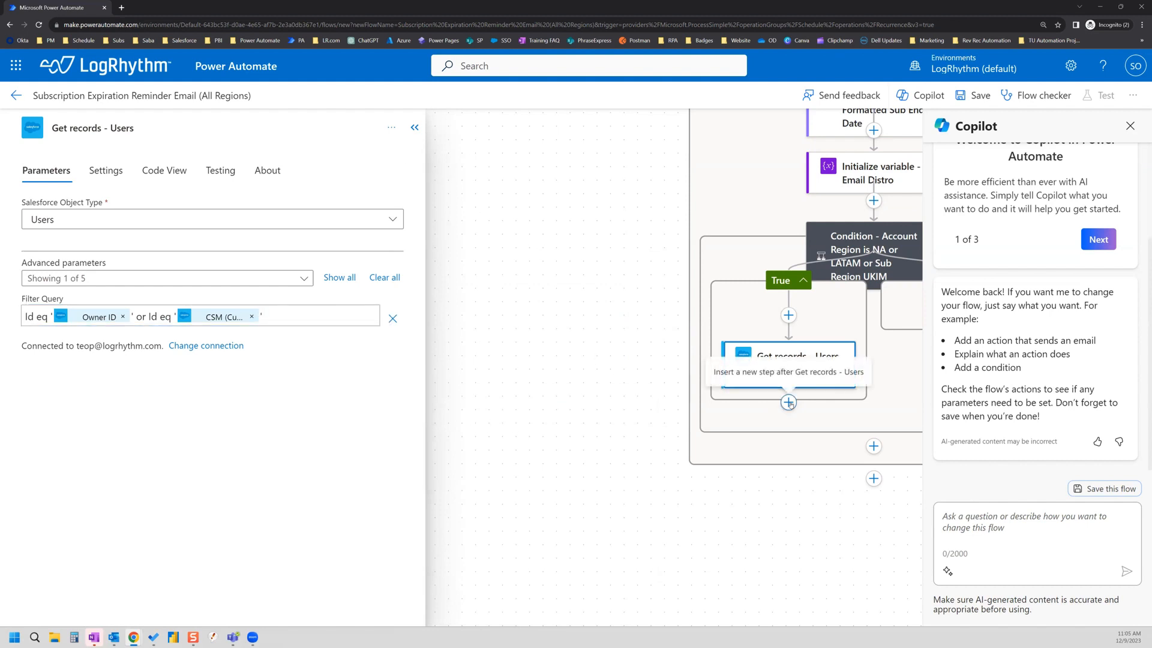
Step: Add an Append to string variable action after Get records - Users
{"action": "left_click", "coordinate": [794, 430]}
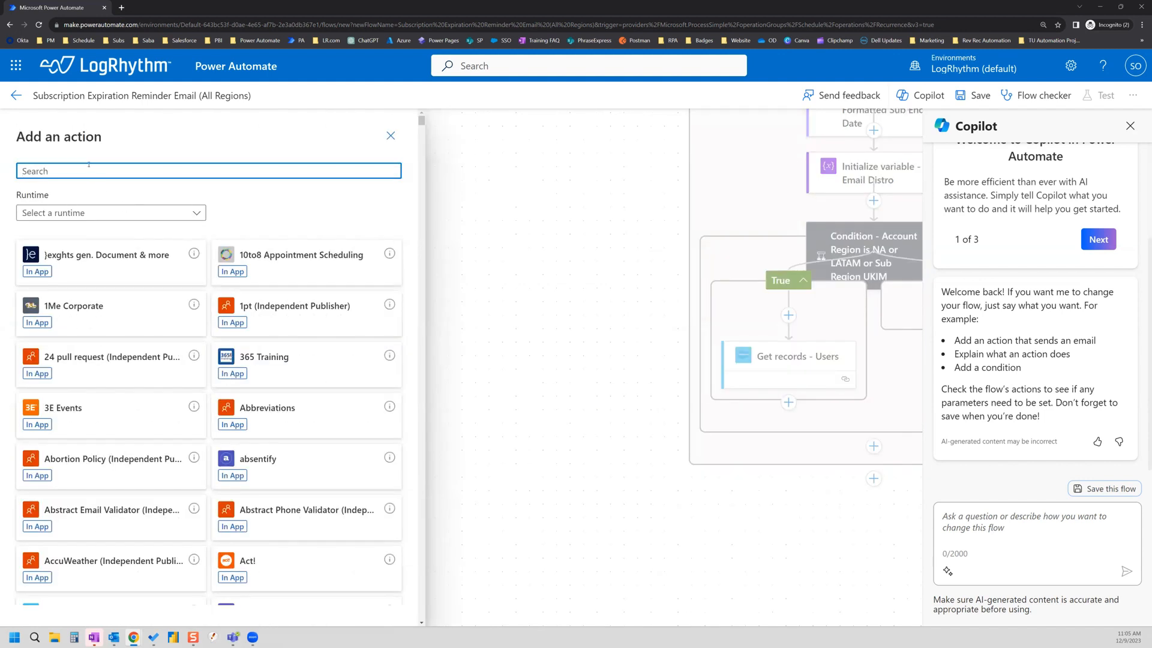
{"action": "type", "text": "varilabl"}
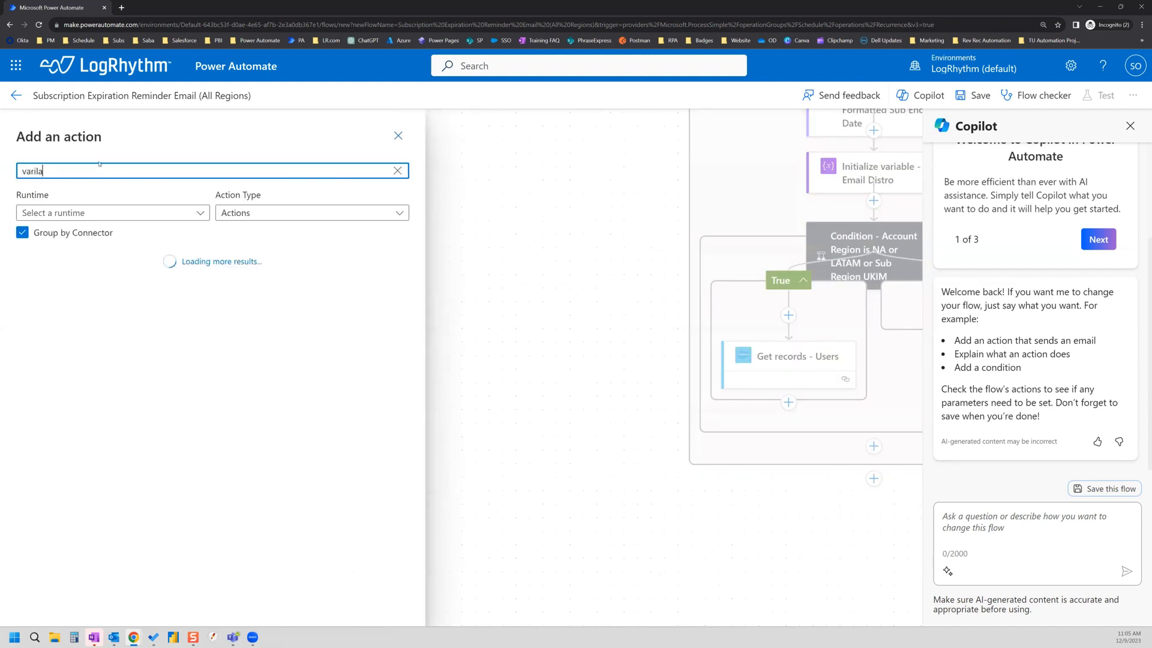
{"action": "key", "text": "BackSpace"}
{"action": "key", "text": "BackSpace"}
{"action": "key", "text": "BackSpace"}
{"action": "key", "text": "BackSpace"}
{"action": "key", "text": "BackSpace"}
{"action": "type", "text": "ila"}
{"action": "key", "text": "BackSpace"}
{"action": "key", "text": "BackSpace"}
{"action": "key", "text": "BackSpace"}
{"action": "key", "text": "BackSpace"}
{"action": "type", "text": "ir"}
{"action": "key", "text": "BackSpace"}
{"action": "key", "text": "BackSpace"}
{"action": "type", "text": "riable"}
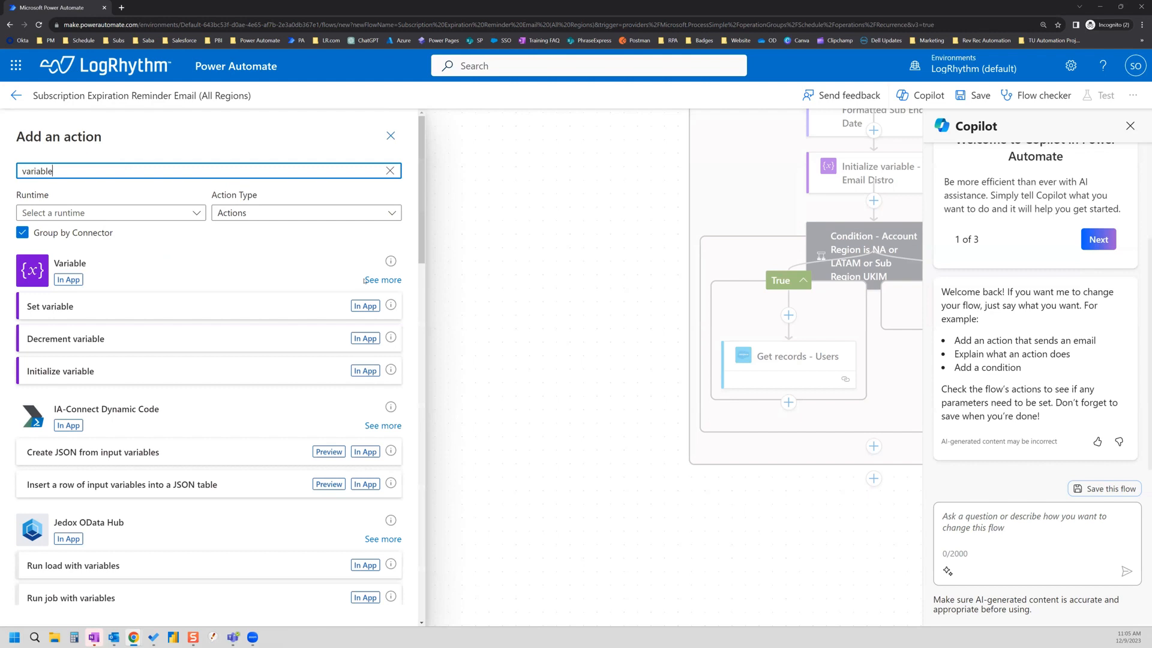
{"action": "left_click", "coordinate": [365, 280]}
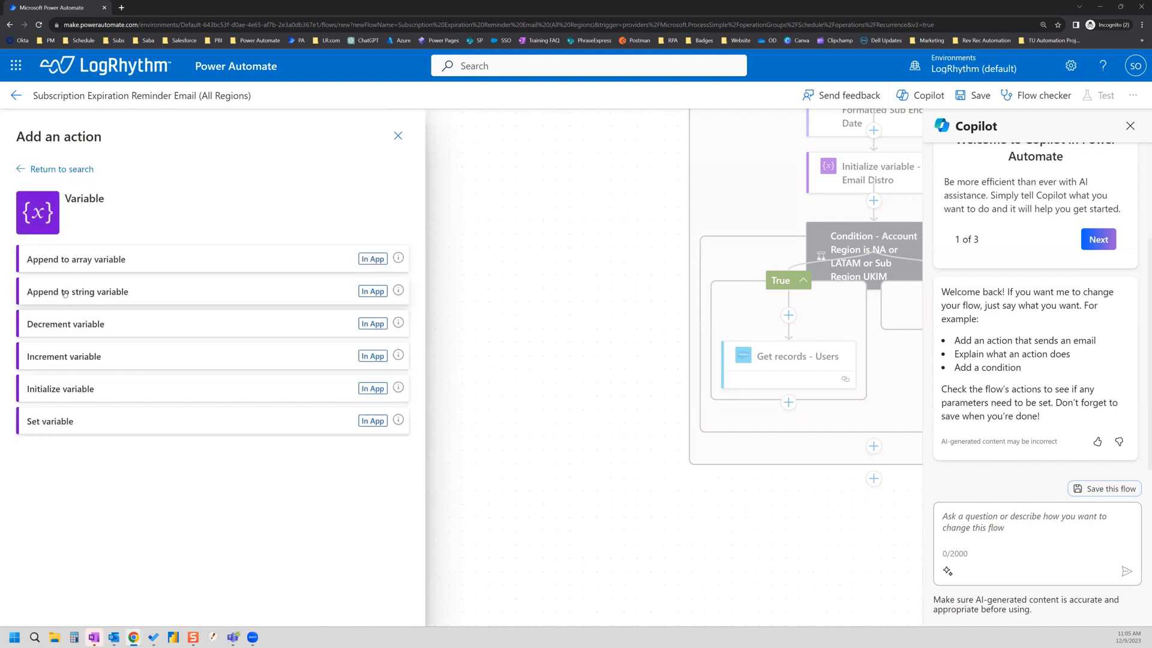
{"action": "left_click", "coordinate": [127, 293]}
Step: Set the append to variable EmailDistro with value Email followed by ';'
{"action": "left_click", "coordinate": [115, 224]}
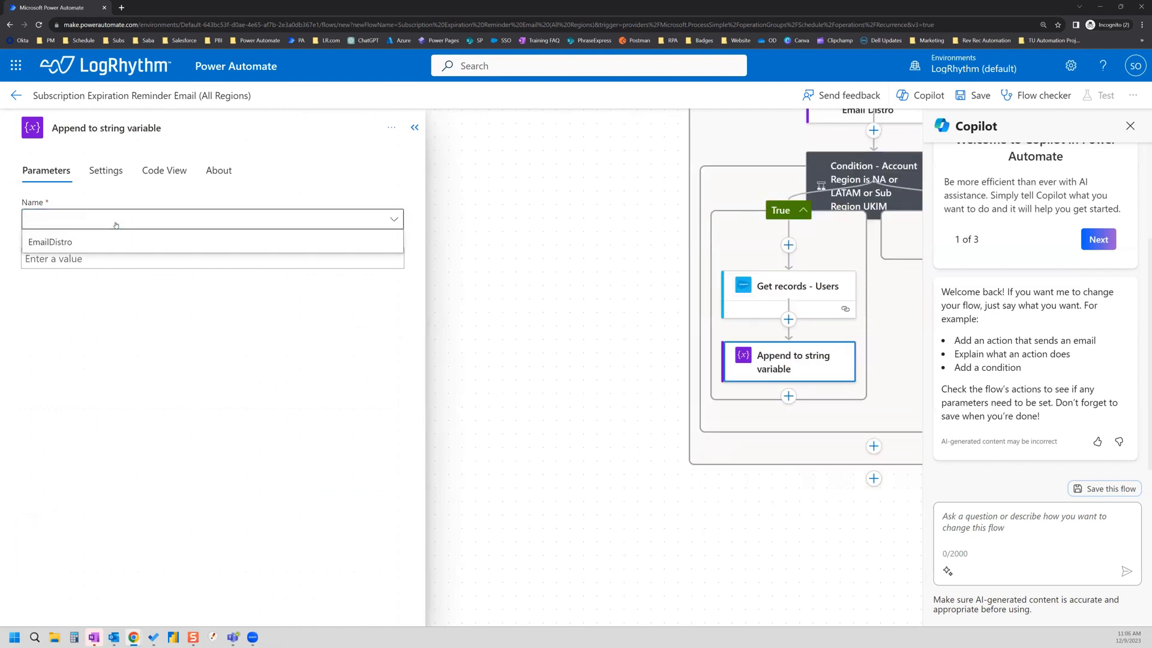
{"action": "left_click", "coordinate": [76, 243]}
{"action": "left_click", "coordinate": [84, 259]}
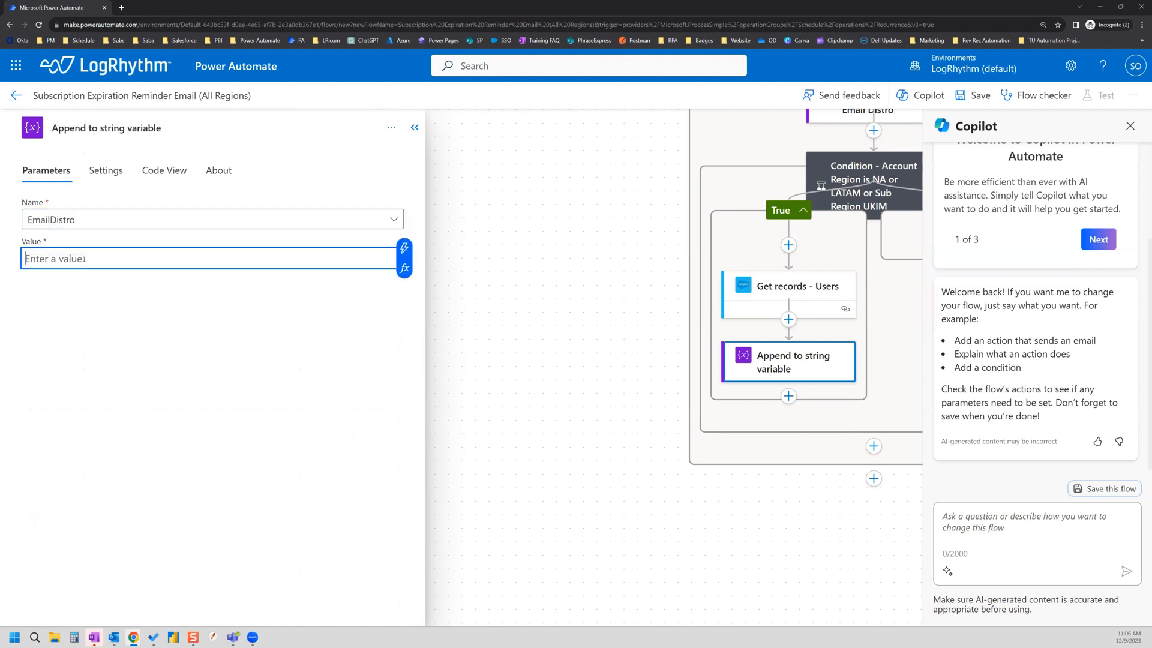
{"action": "left_click", "coordinate": [405, 248]}
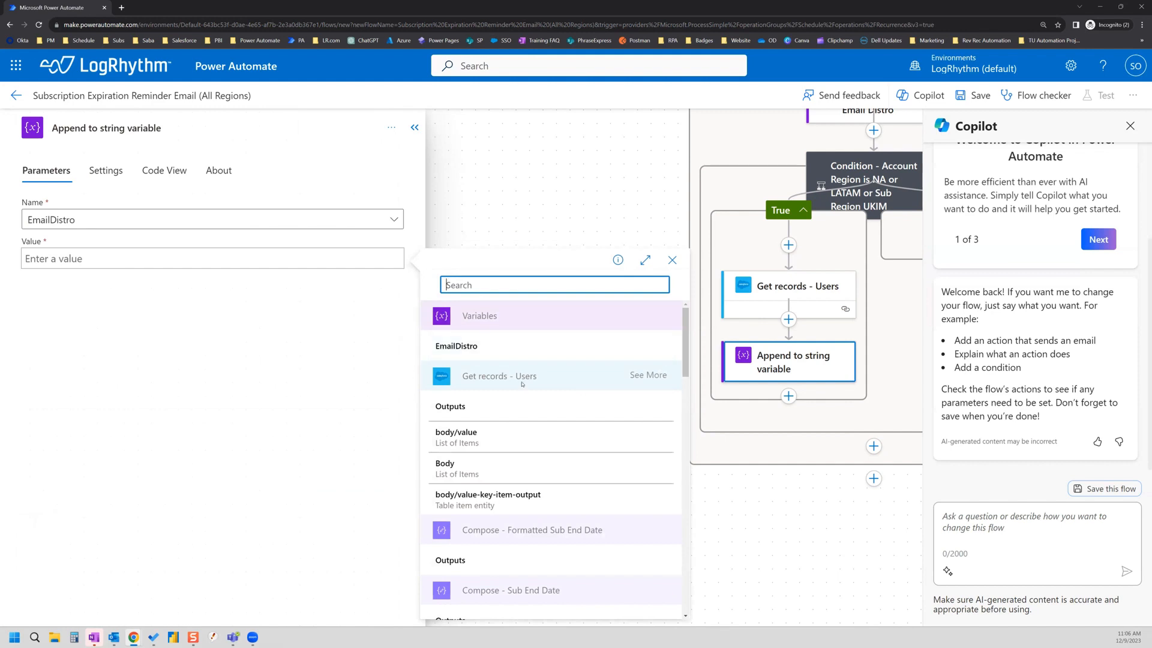
{"action": "left_click", "coordinate": [642, 375]}
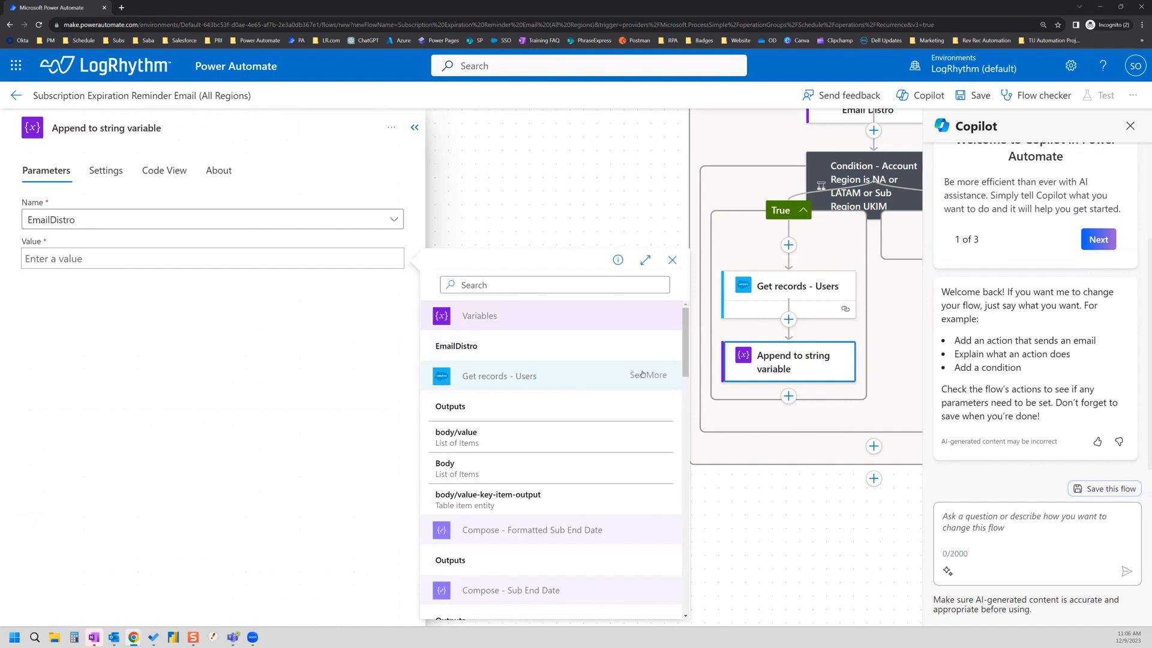
{"action": "scroll", "coordinate": [538, 405], "scroll_direction": "down", "scroll_amount": 4}
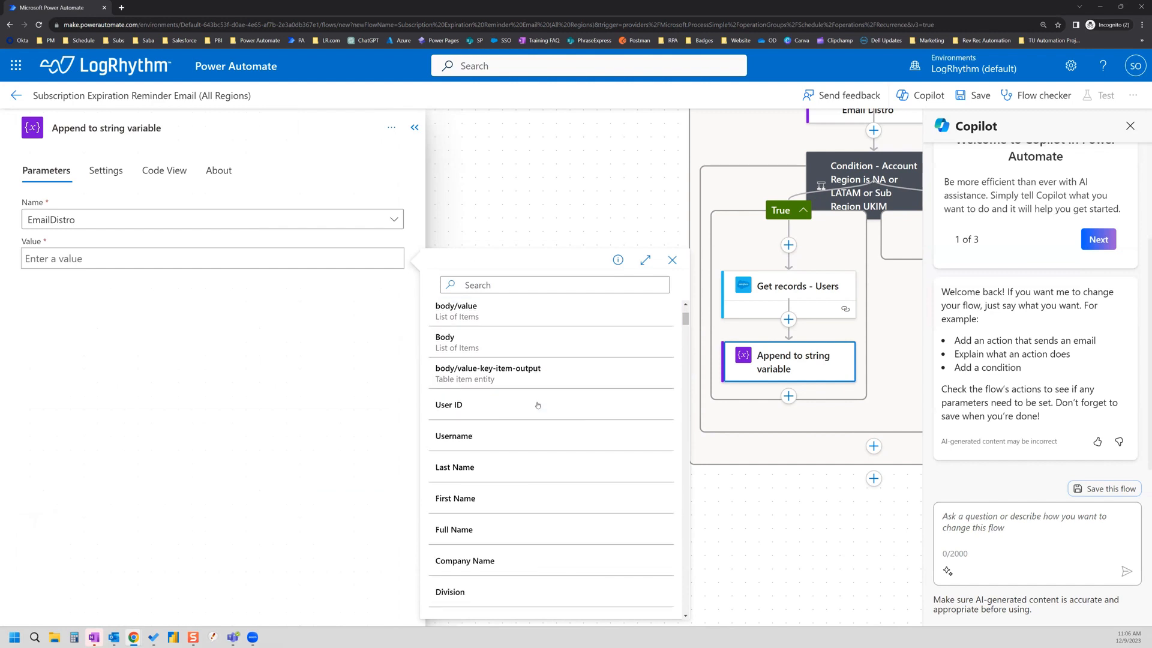
{"action": "scroll", "coordinate": [538, 405], "scroll_direction": "down", "scroll_amount": 5}
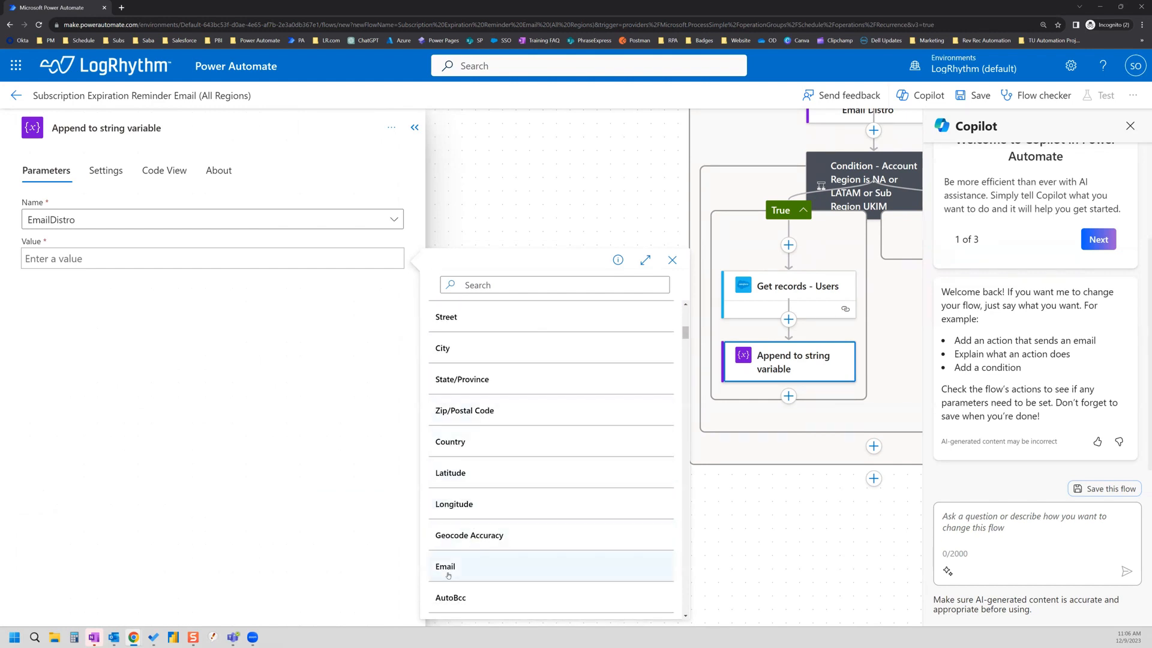
{"action": "left_click", "coordinate": [538, 567]}
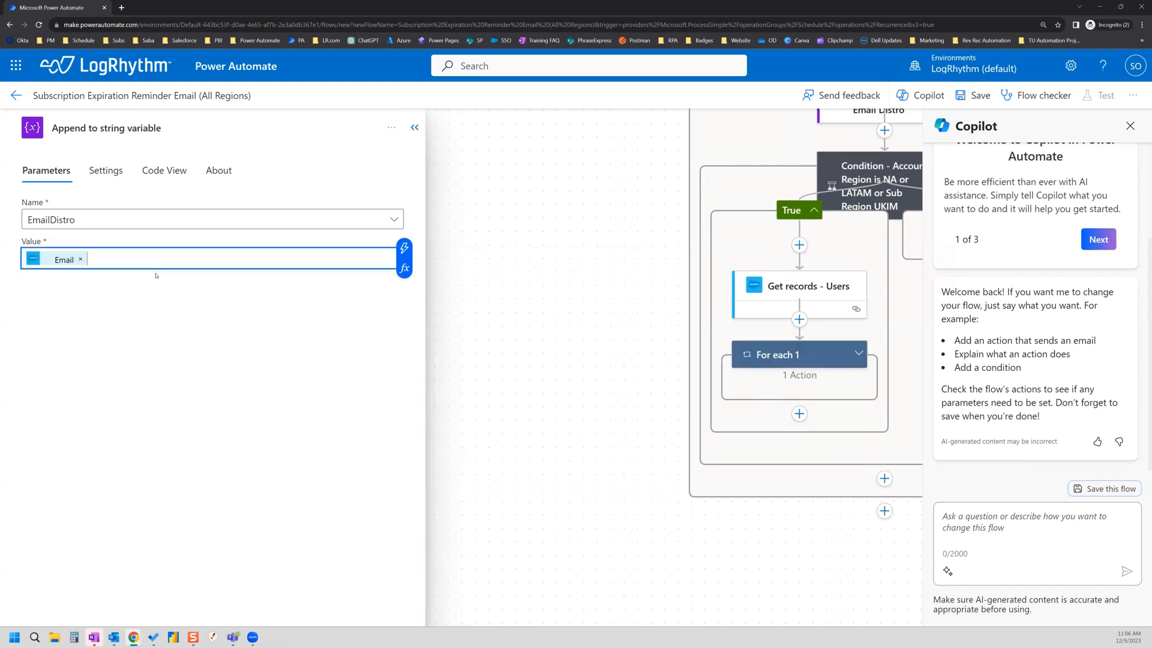
{"action": "type", "text": ";"}
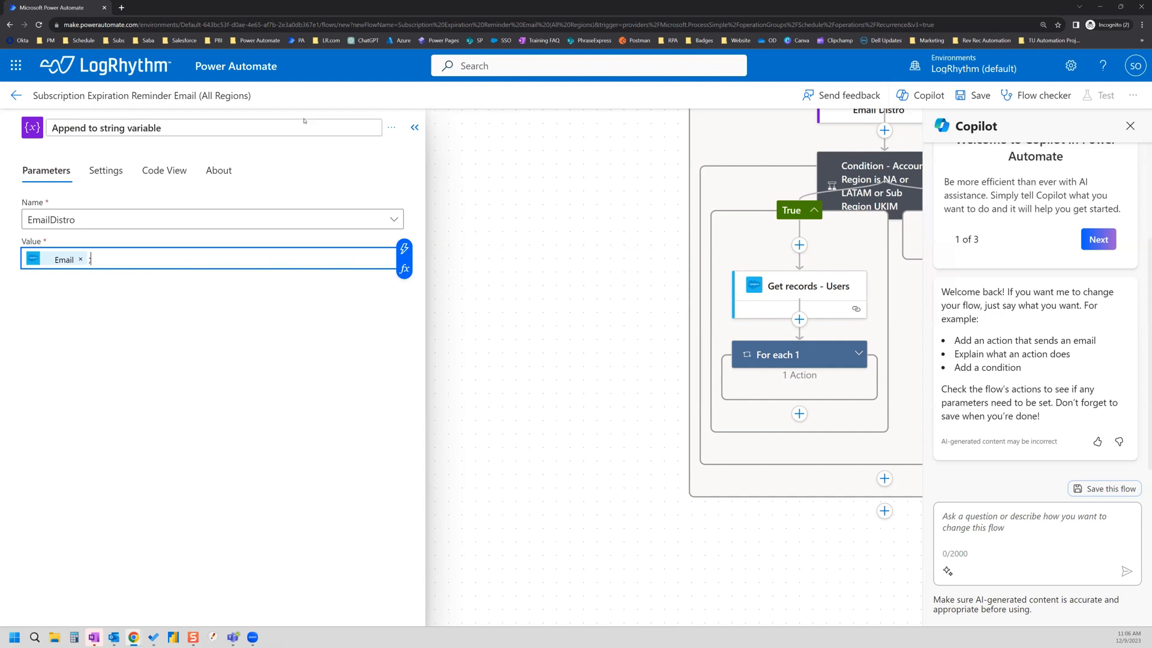
{"action": "left_click", "coordinate": [200, 126]}
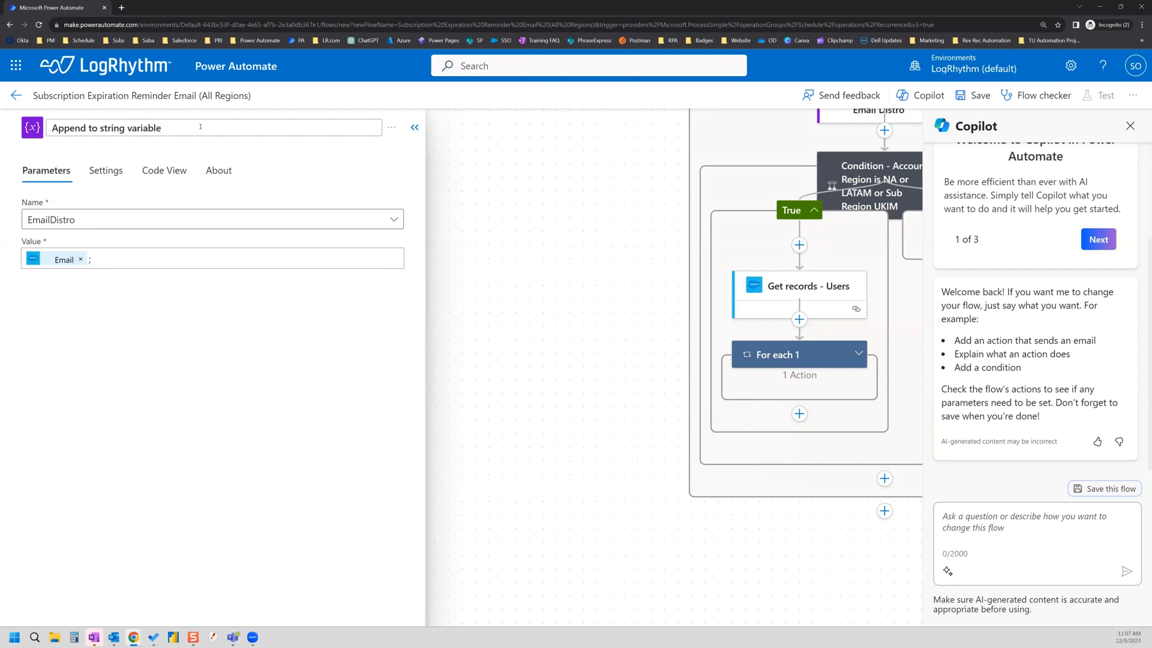
Step: Collapse the details pane and expand For each 1 to show its Append step
{"action": "left_click", "coordinate": [414, 128]}
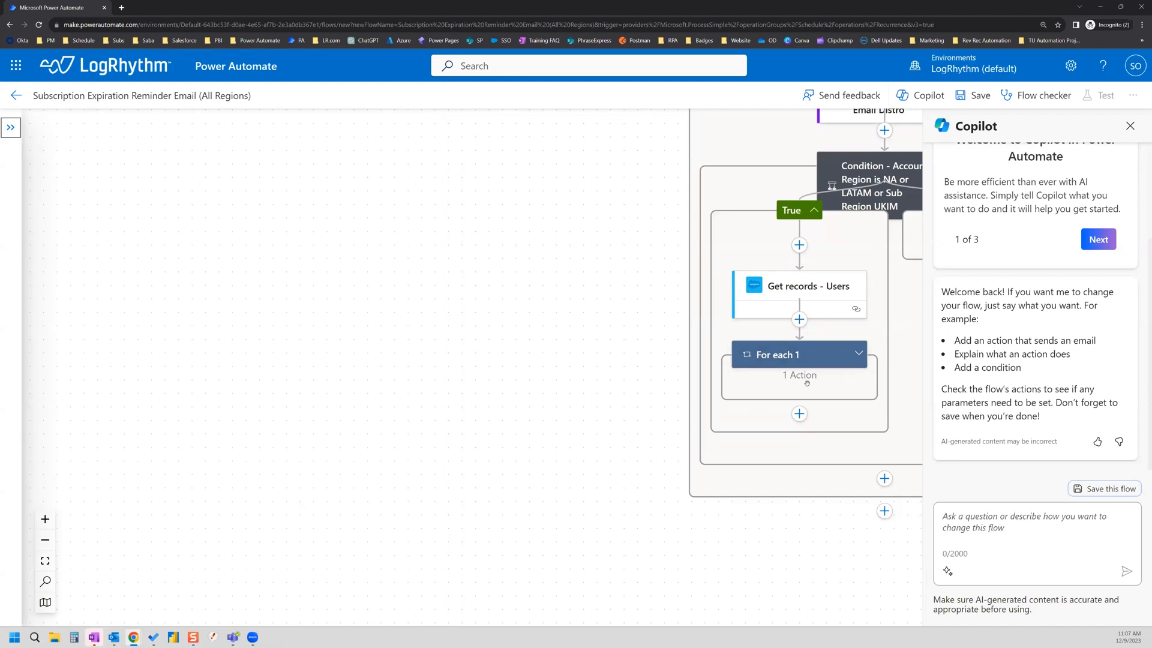
{"action": "left_click", "coordinate": [794, 357]}
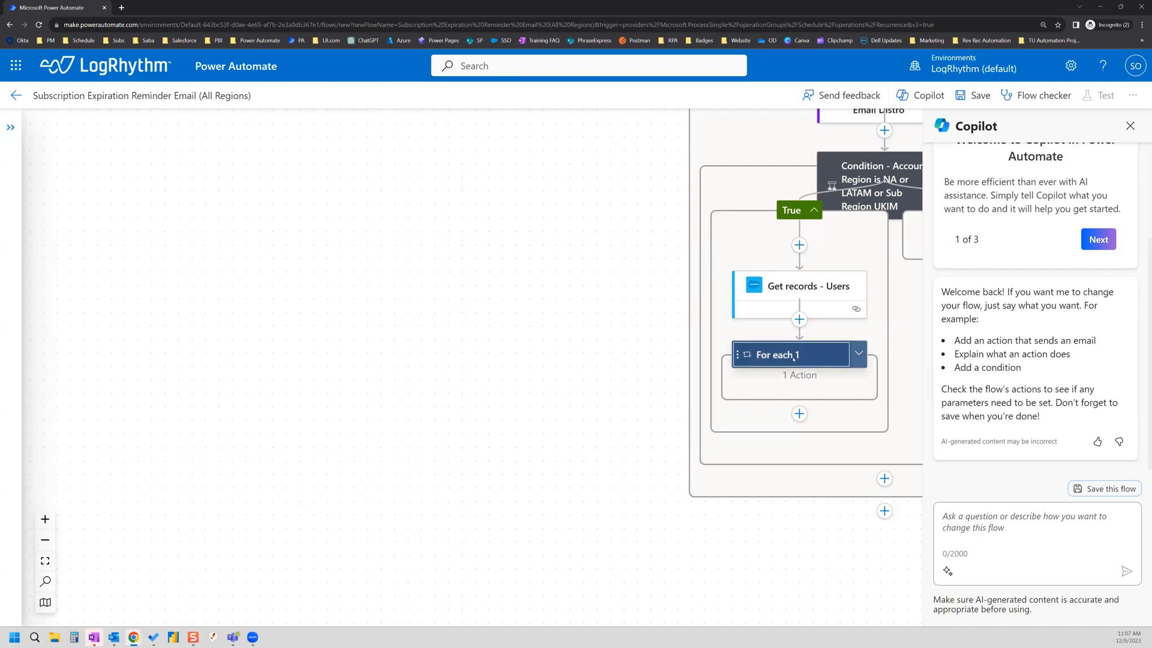
{"action": "left_click", "coordinate": [860, 355]}
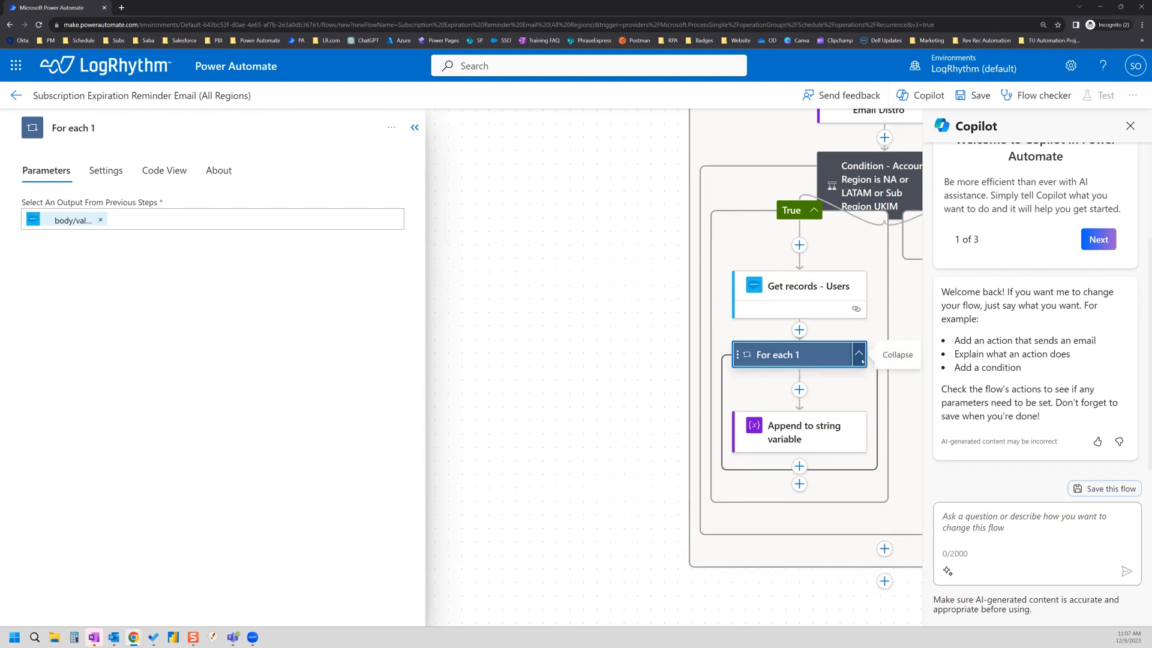
{"action": "scroll", "coordinate": [730, 415], "scroll_direction": "down", "scroll_amount": 3}
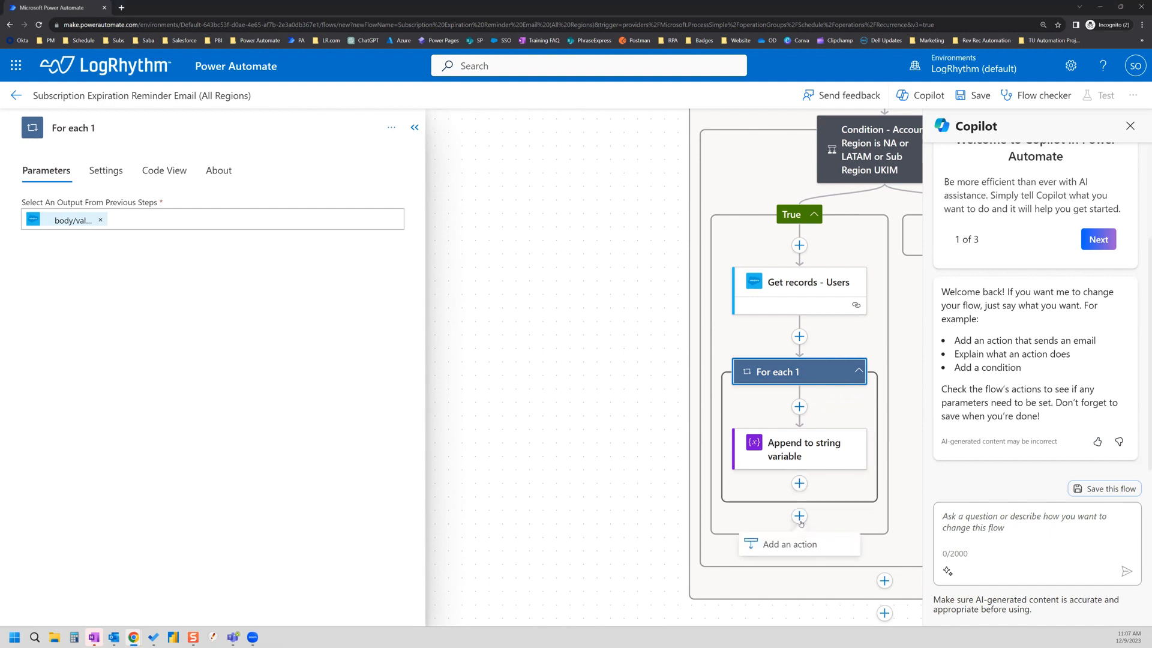
Step: Add an Office 365 Outlook 'Send an email (V2)' action after the For each 1 loop
{"action": "left_click", "coordinate": [784, 546]}
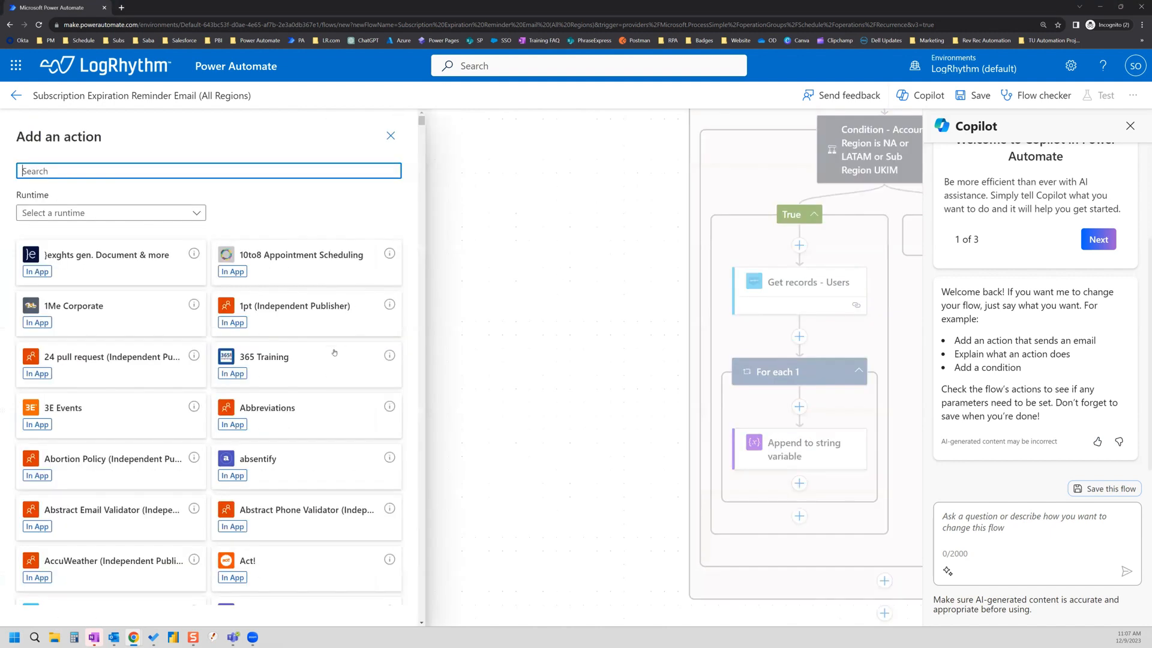
{"action": "type", "text": "s"}
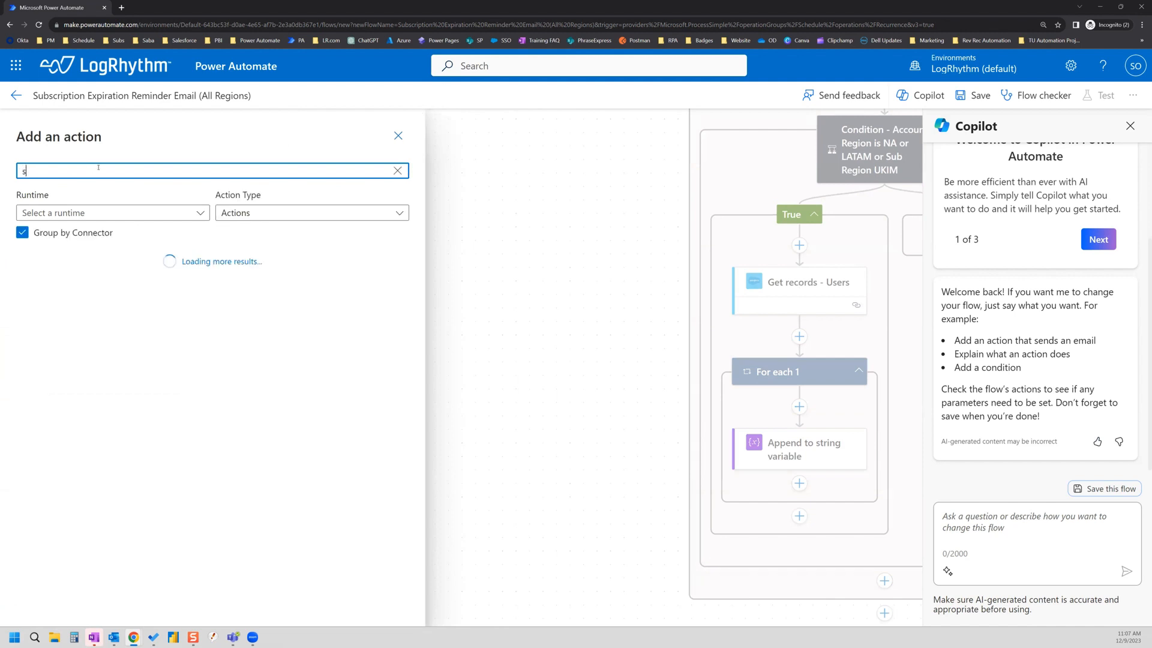
{"action": "type", "text": "end email"}
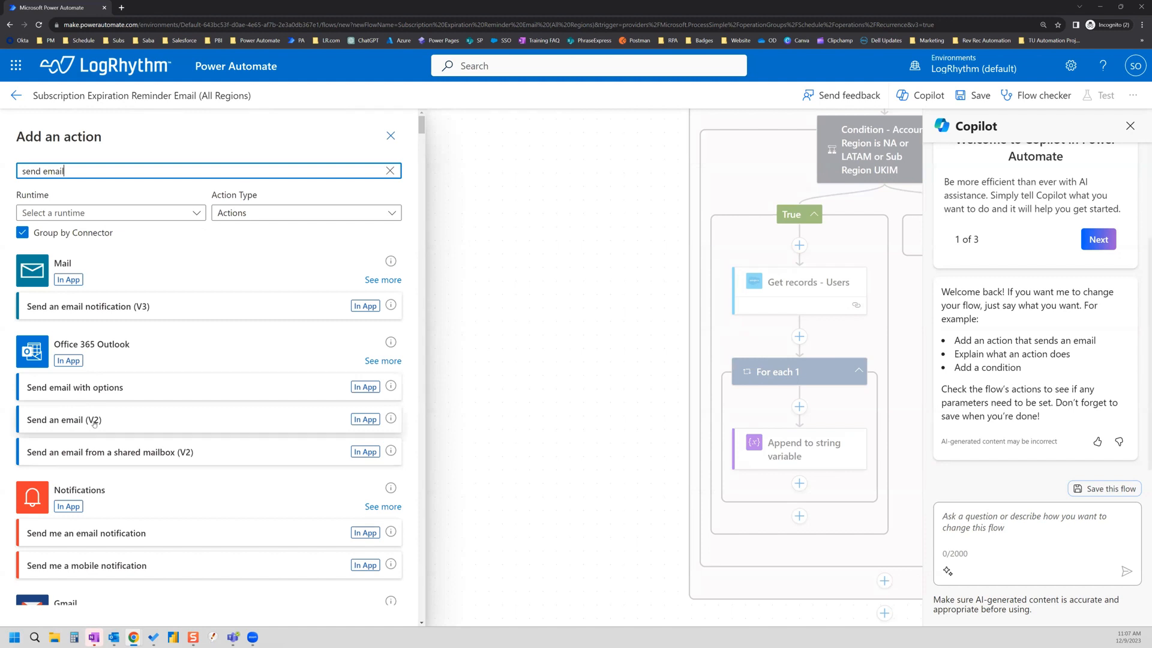
{"action": "left_click", "coordinate": [128, 424]}
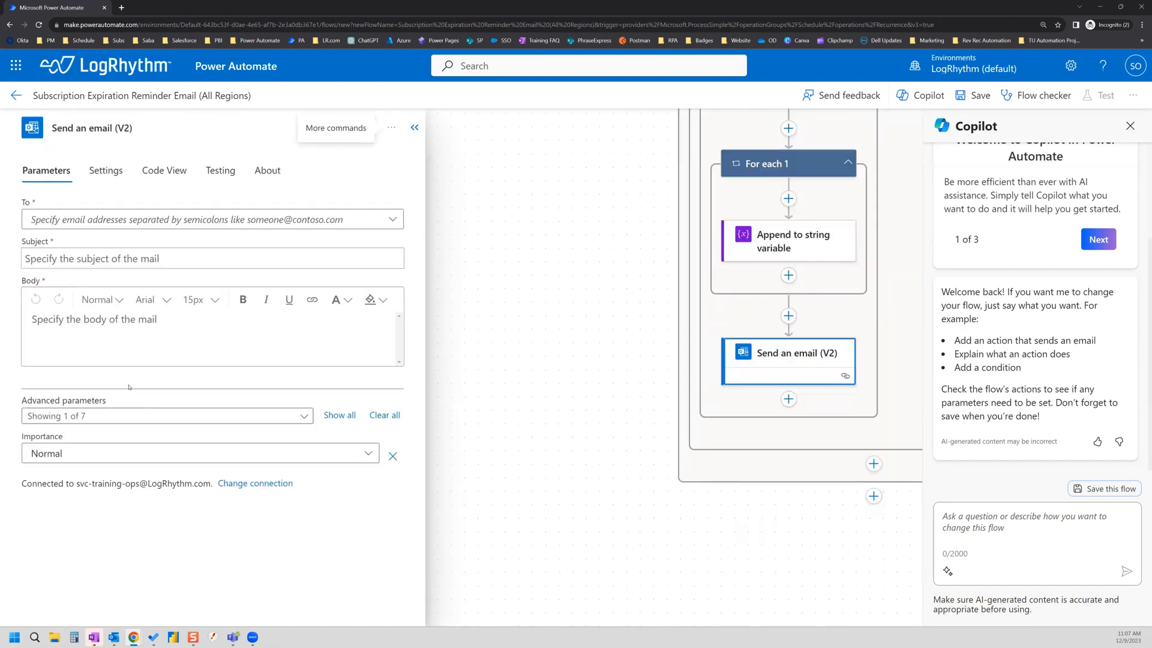
{"action": "left_click", "coordinate": [108, 325]}
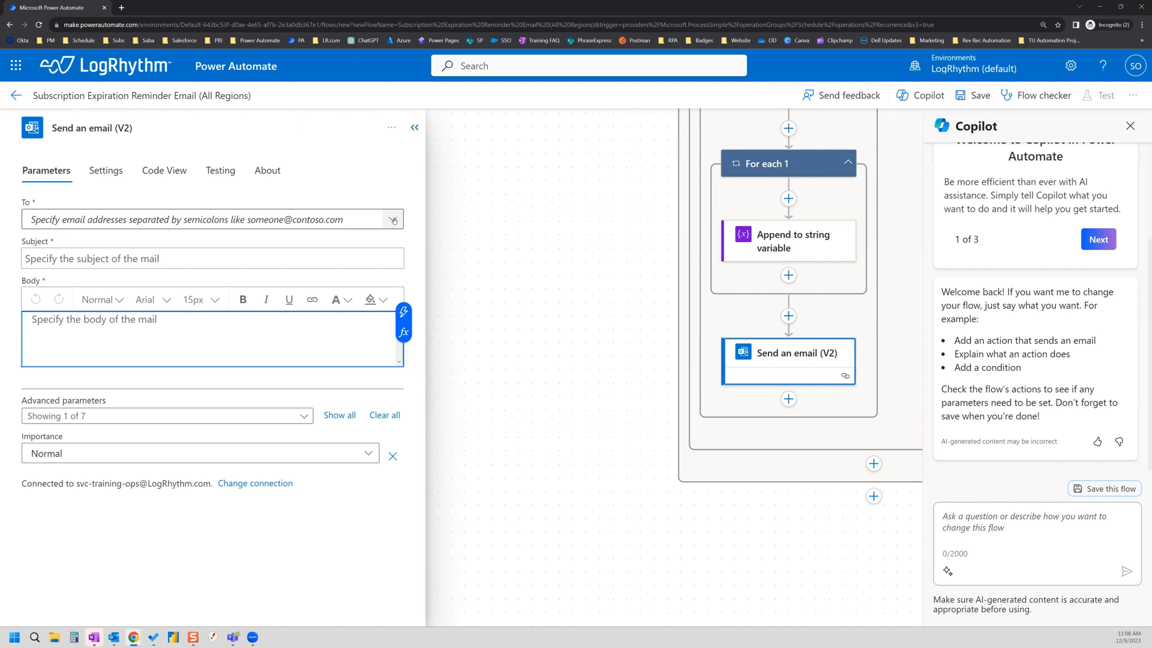
Step: Set the email's To field to Email from Get record - Technical Contact
{"action": "left_click", "coordinate": [109, 222]}
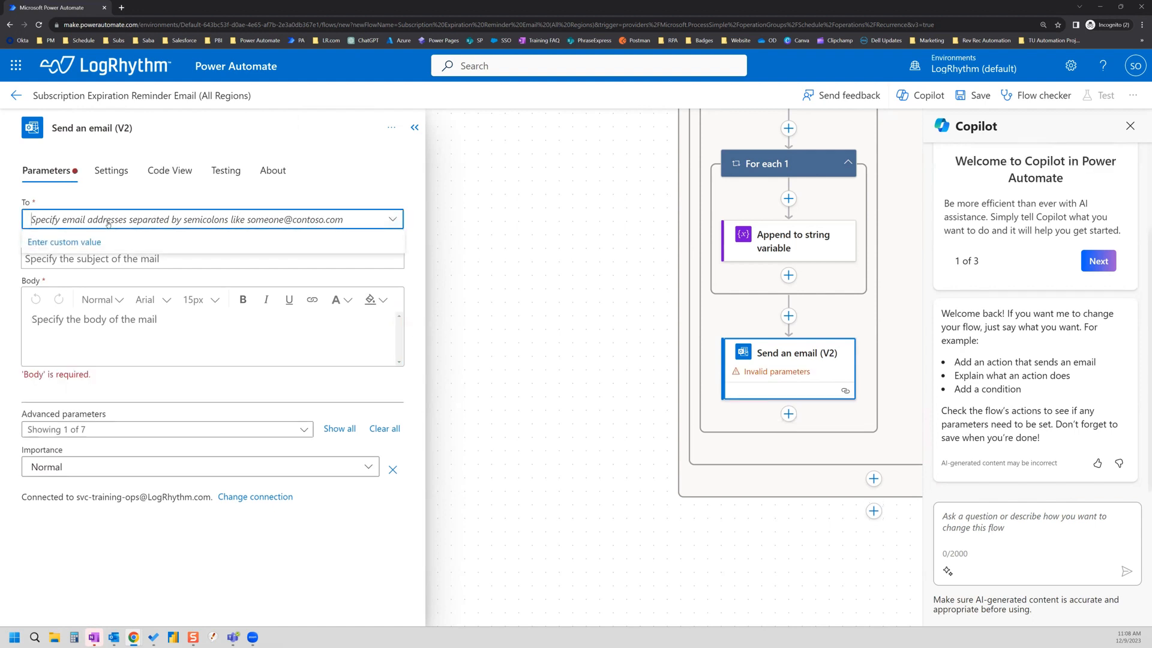
{"action": "left_click", "coordinate": [79, 242]}
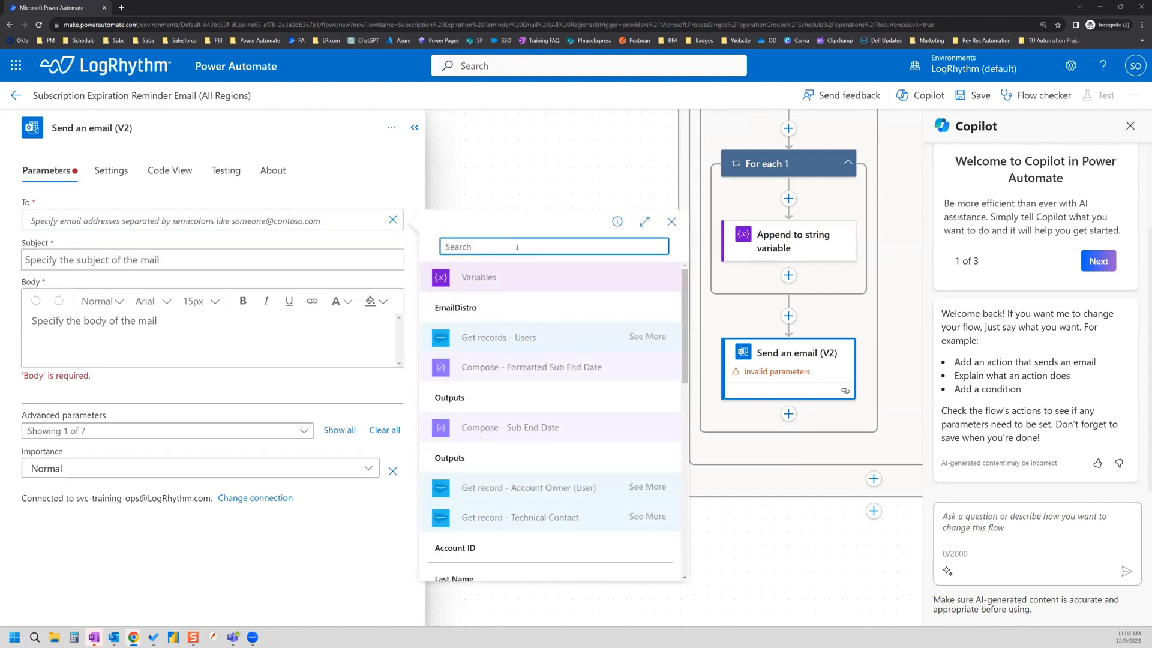
{"action": "type", "text": "email"}
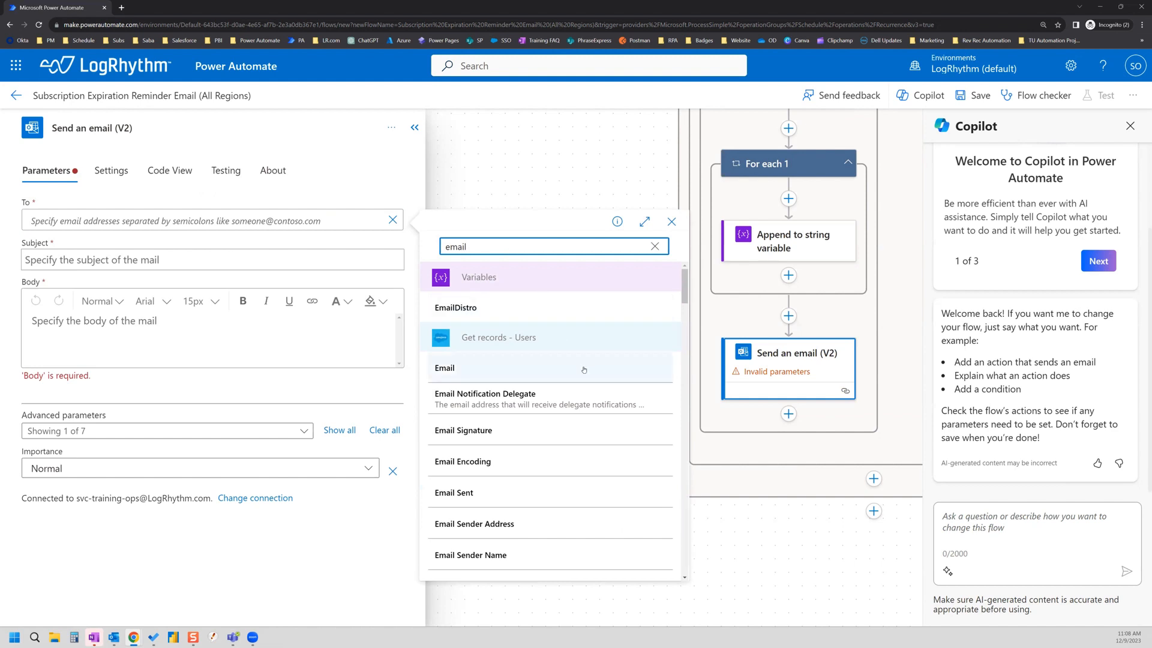
{"action": "scroll", "coordinate": [583, 368], "scroll_direction": "down", "scroll_amount": 10}
{"action": "scroll", "coordinate": [584, 370], "scroll_direction": "down", "scroll_amount": 7}
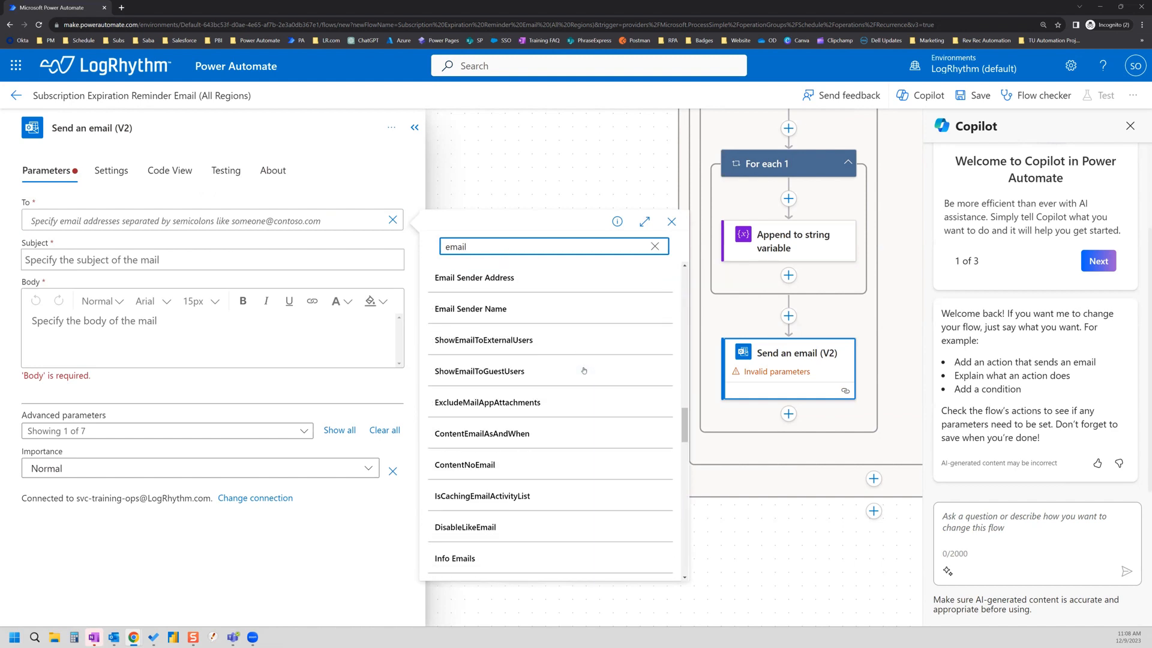
{"action": "scroll", "coordinate": [579, 374], "scroll_direction": "up", "scroll_amount": 5}
{"action": "scroll", "coordinate": [579, 378], "scroll_direction": "down", "scroll_amount": 10}
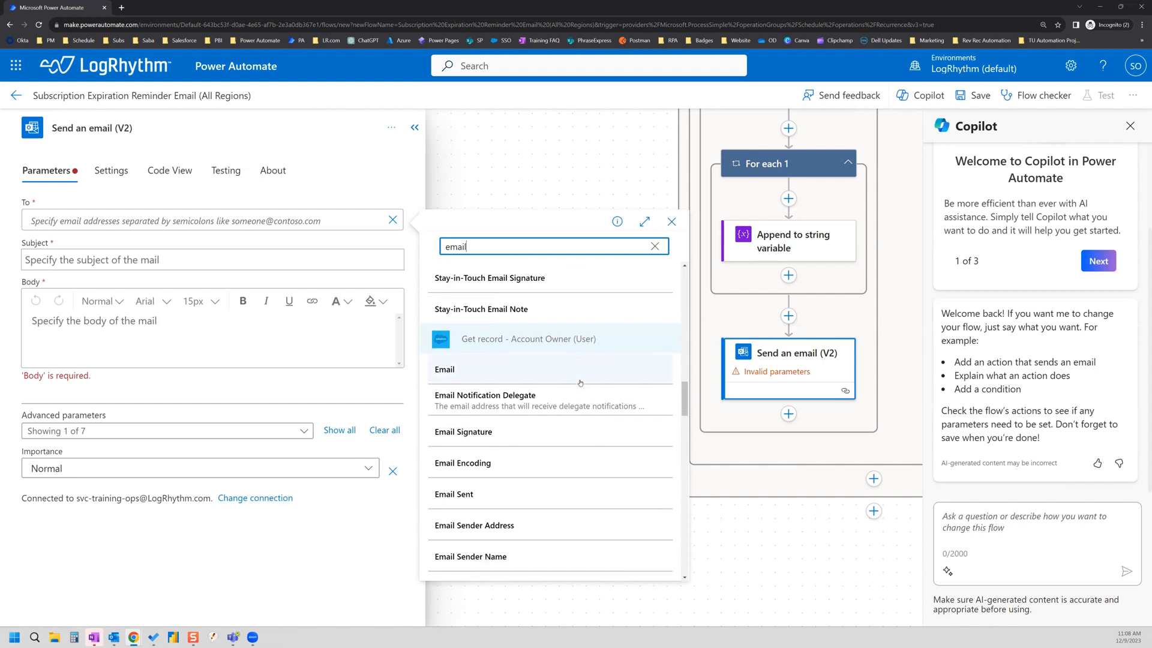
{"action": "scroll", "coordinate": [580, 383], "scroll_direction": "down", "scroll_amount": 5}
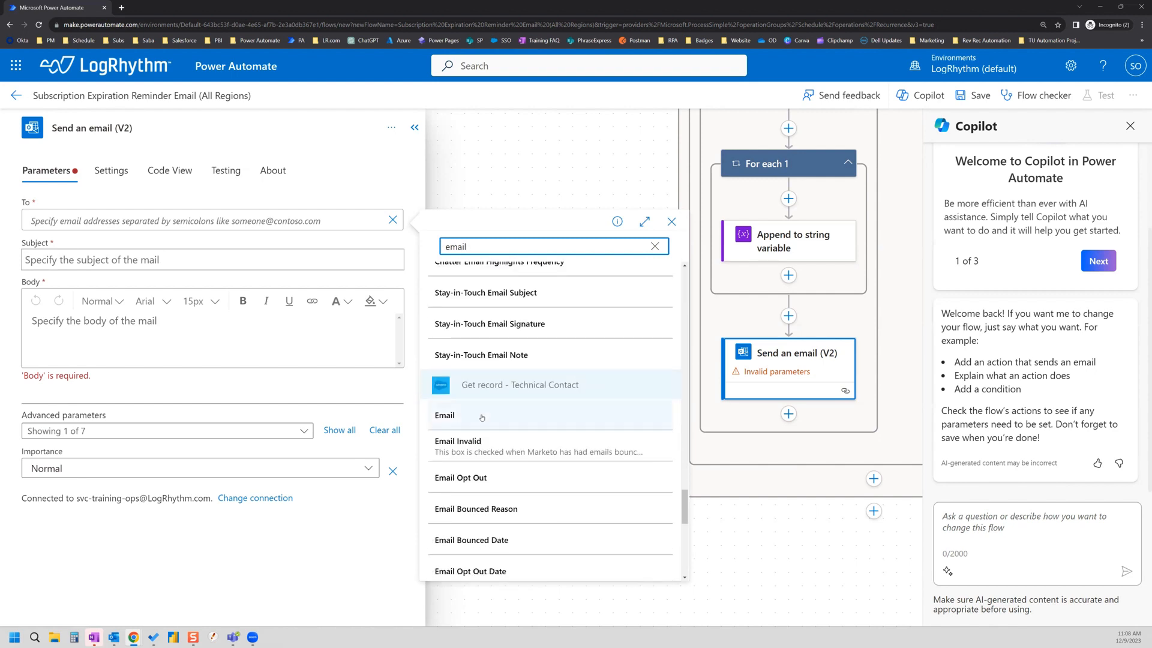
{"action": "left_click", "coordinate": [449, 421]}
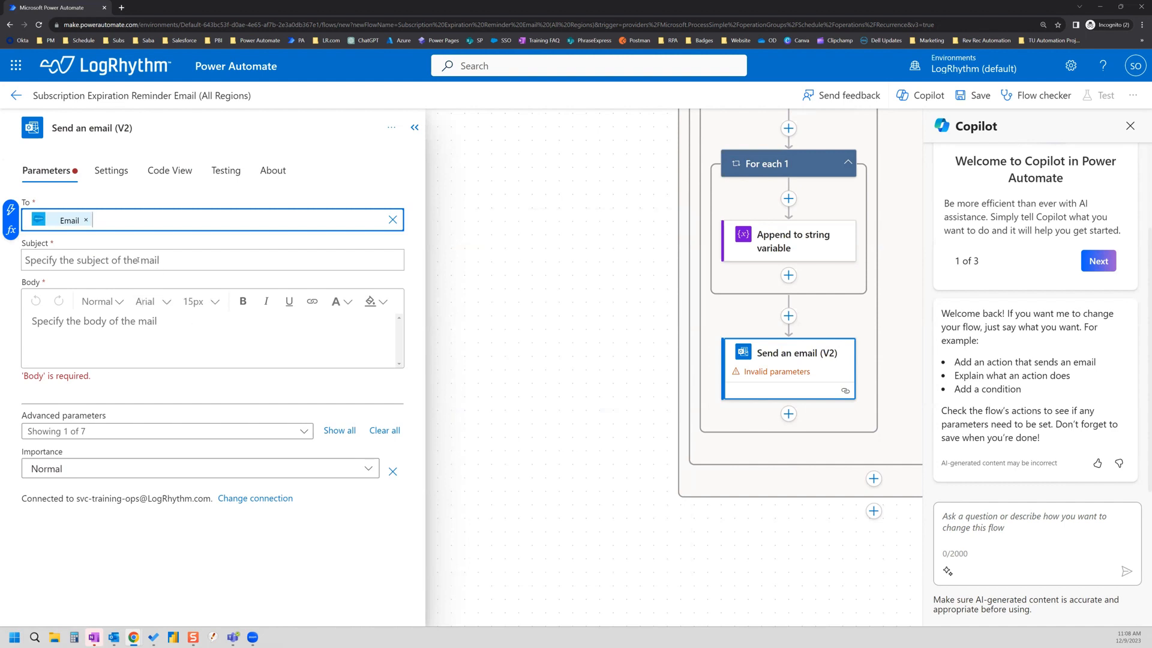
{"action": "left_click", "coordinate": [332, 258]}
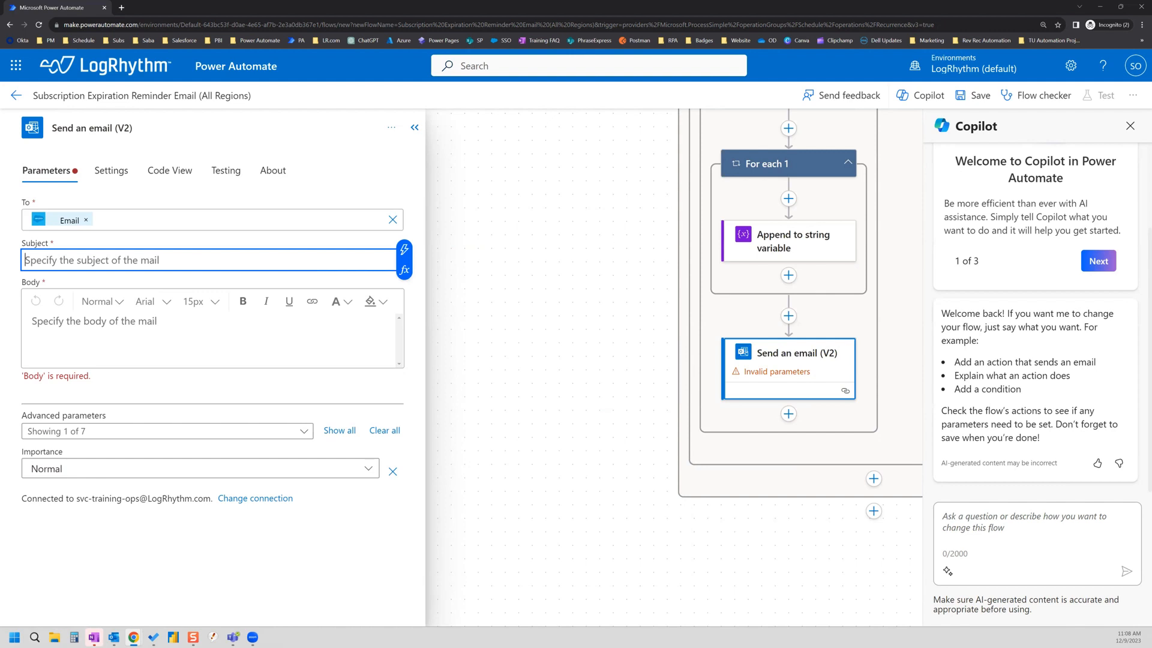
Step: Make the subject 'Your Training Subscription is Expiring -' plus Account Name and (Subscription #)
{"action": "key", "text": "alt+Tab"}
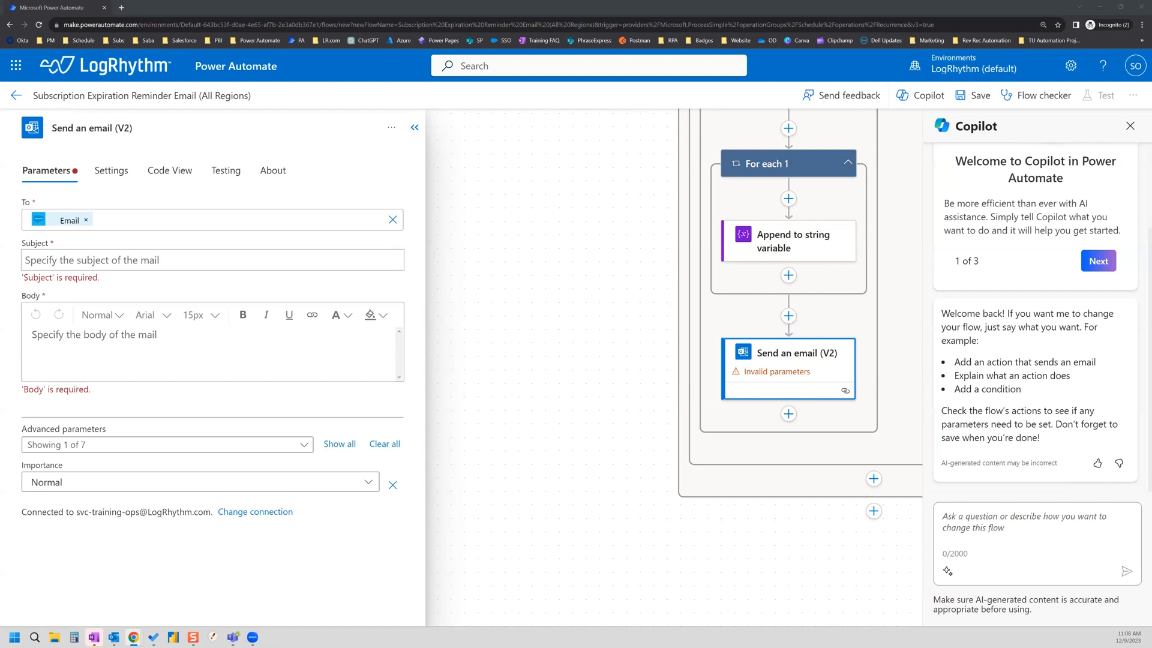
{"action": "left_click", "coordinate": [90, 261]}
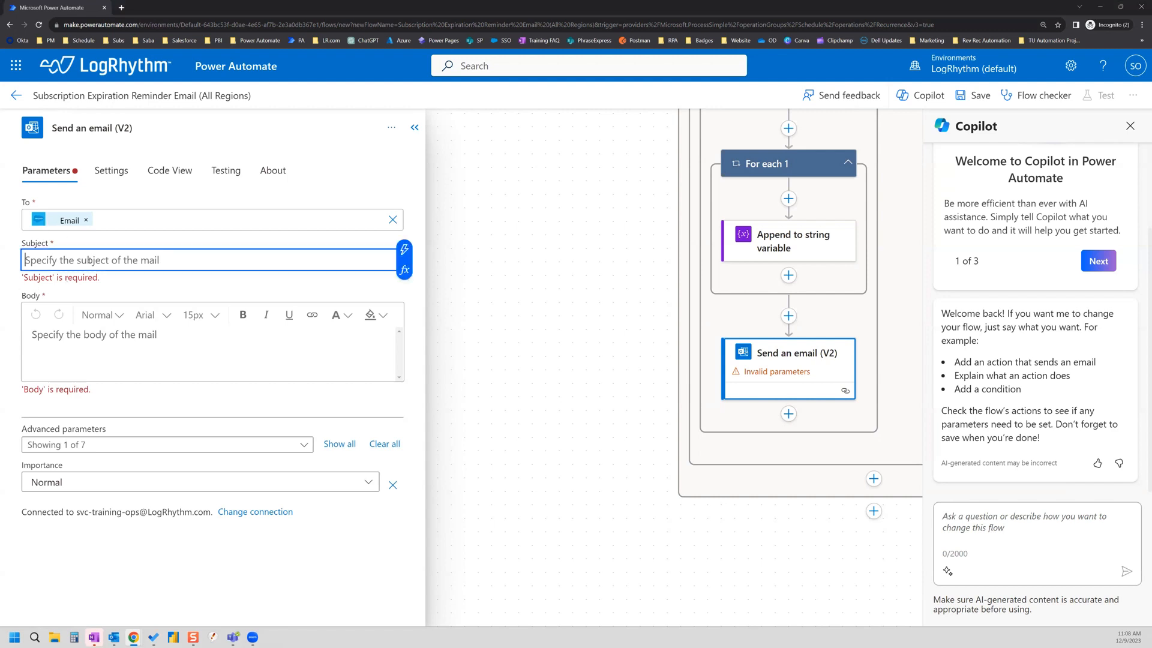
{"action": "type", "text": "Your T"}
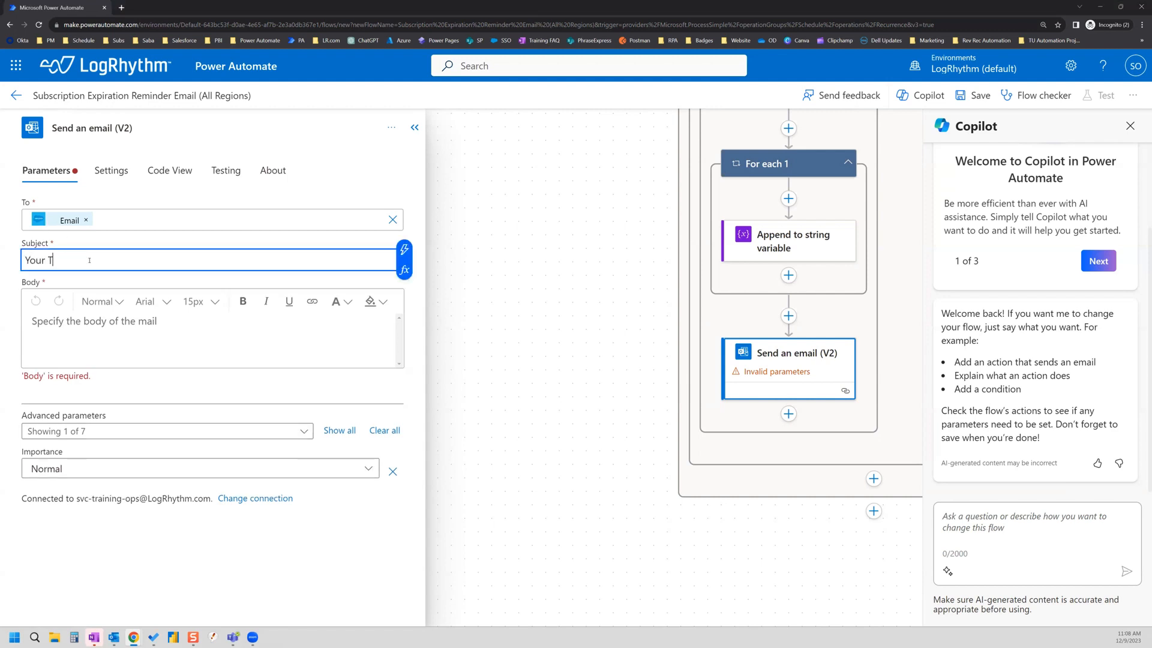
{"action": "type", "text": "raining Subscription is Expiring"}
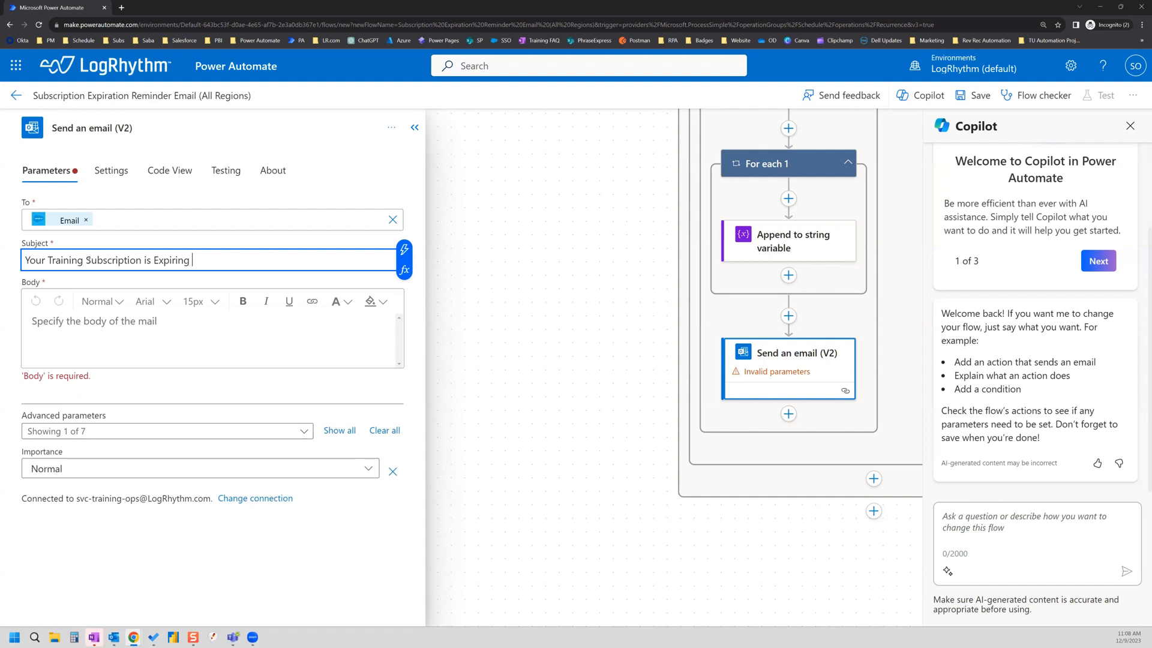
{"action": "type", "text": " -"}
{"action": "left_click", "coordinate": [405, 249]}
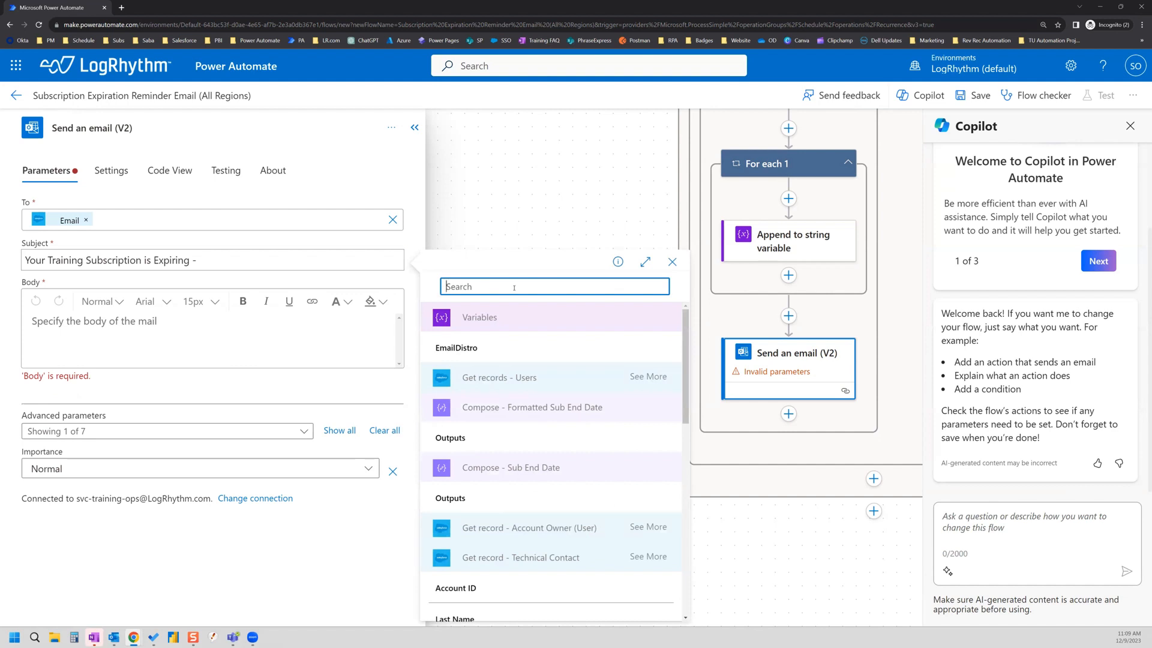
{"action": "type", "text": "account name"}
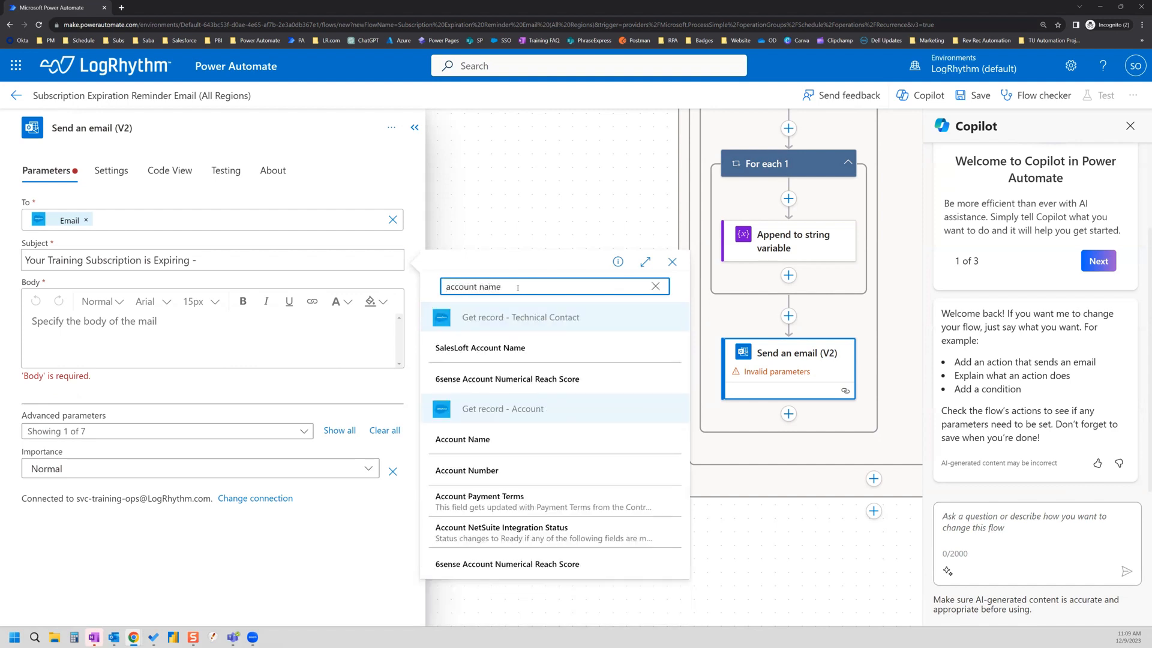
{"action": "left_click", "coordinate": [480, 438]}
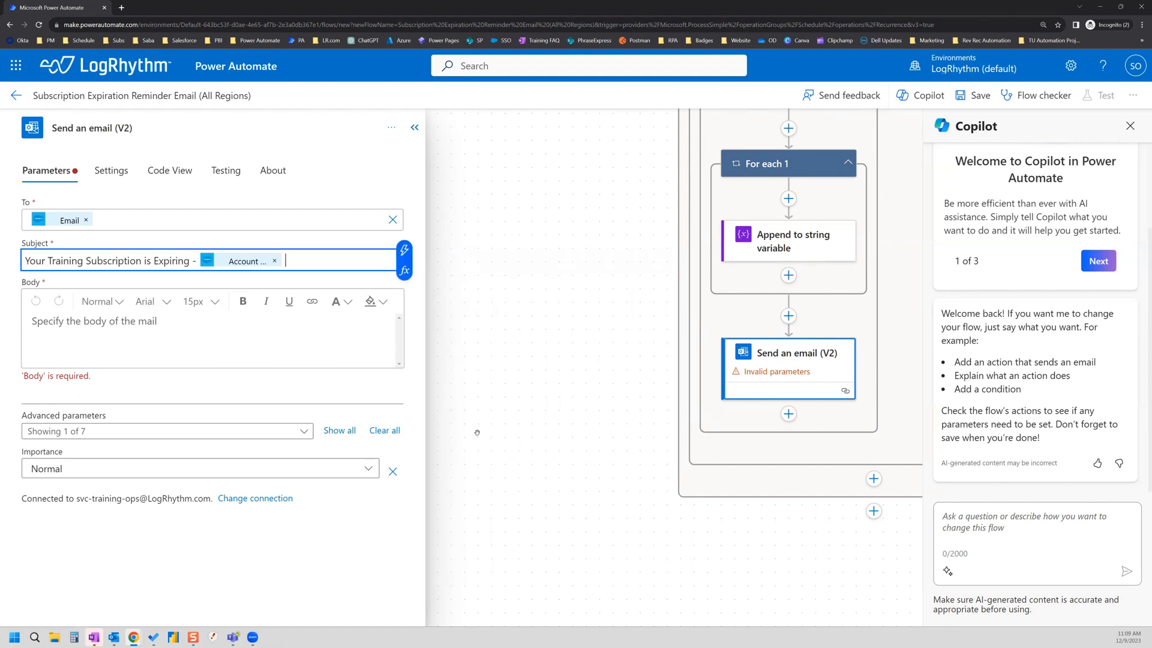
{"action": "type", "text": "("}
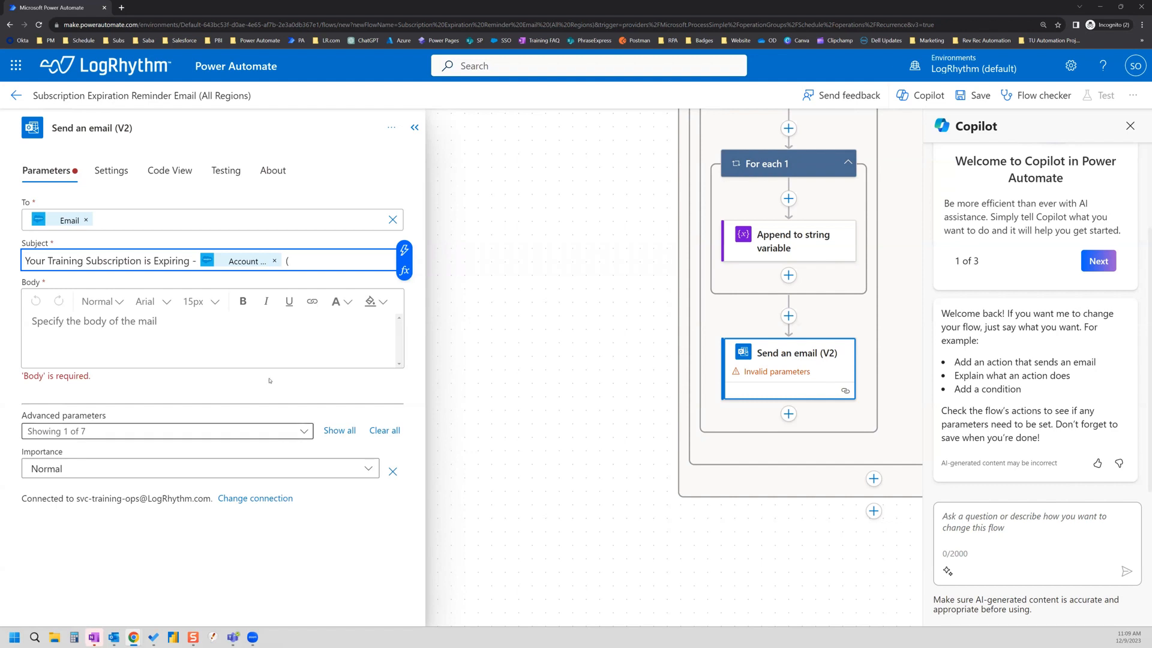
{"action": "left_click", "coordinate": [404, 250]}
{"action": "type", "text": "su"}
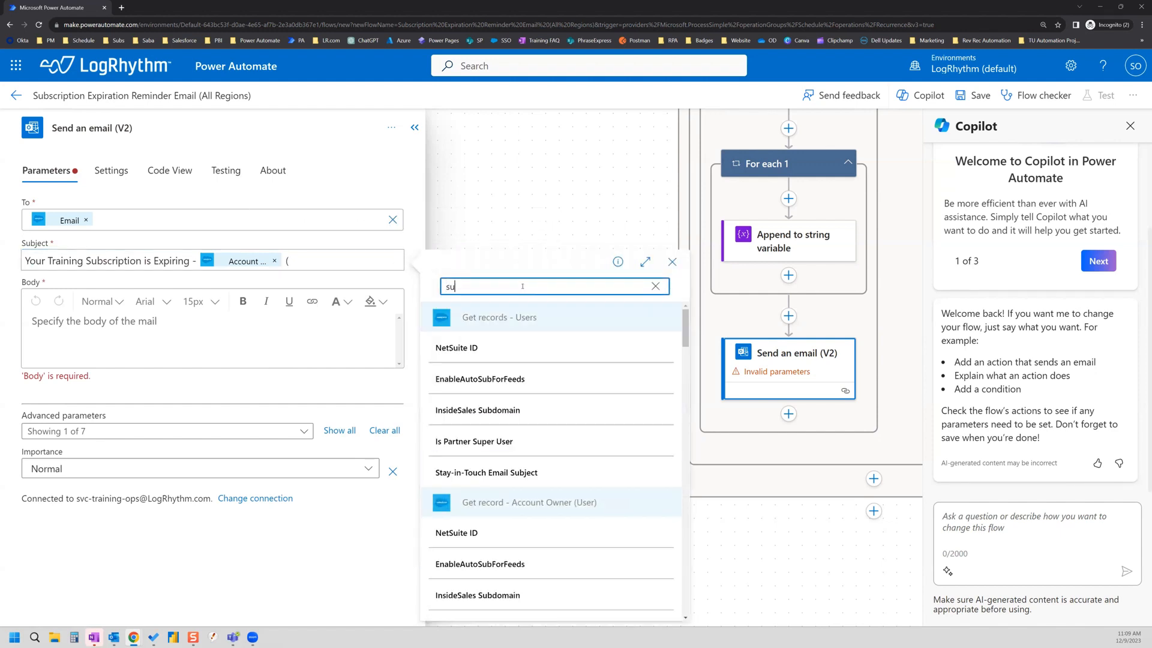
{"action": "type", "text": "bscription "}
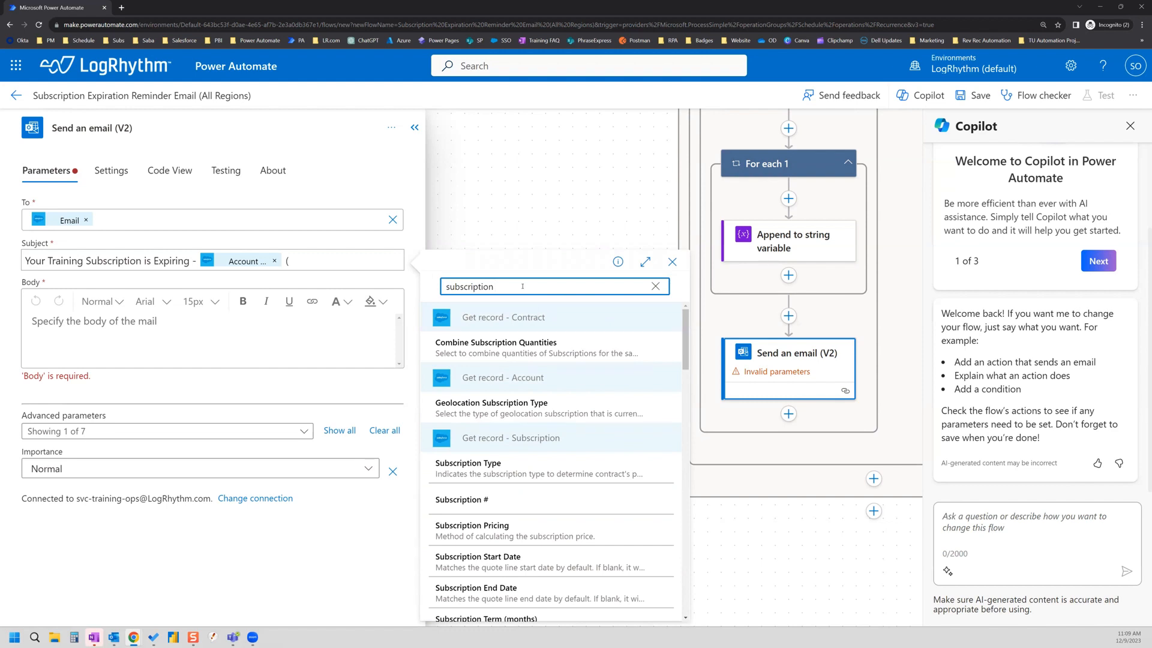
{"action": "type", "text": "#"}
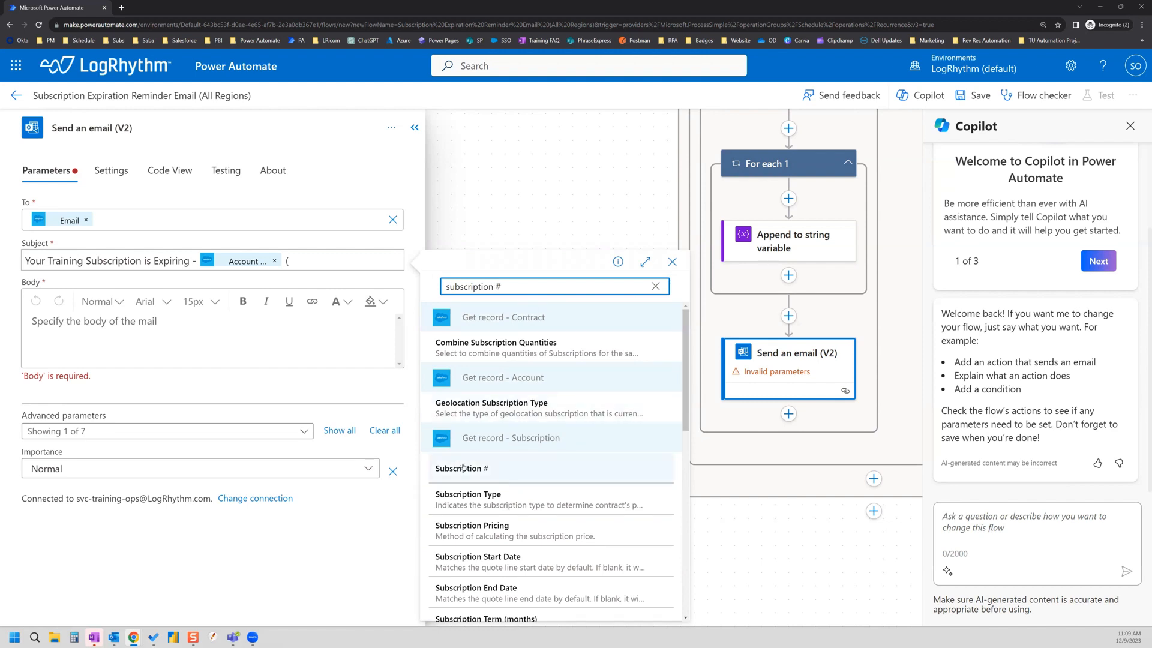
{"action": "left_click", "coordinate": [488, 474]}
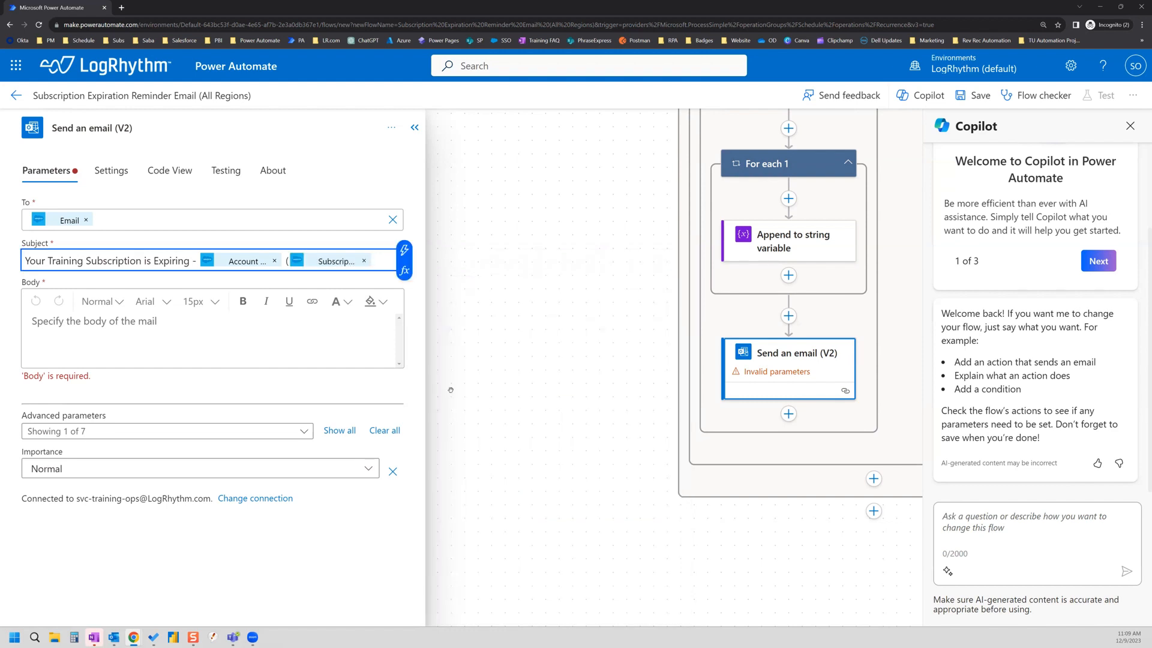
{"action": "type", "text": ")"}
Step: Enter placeholder body 'text' and set the From (Send as) field to the sender's email address
{"action": "left_click", "coordinate": [165, 326]}
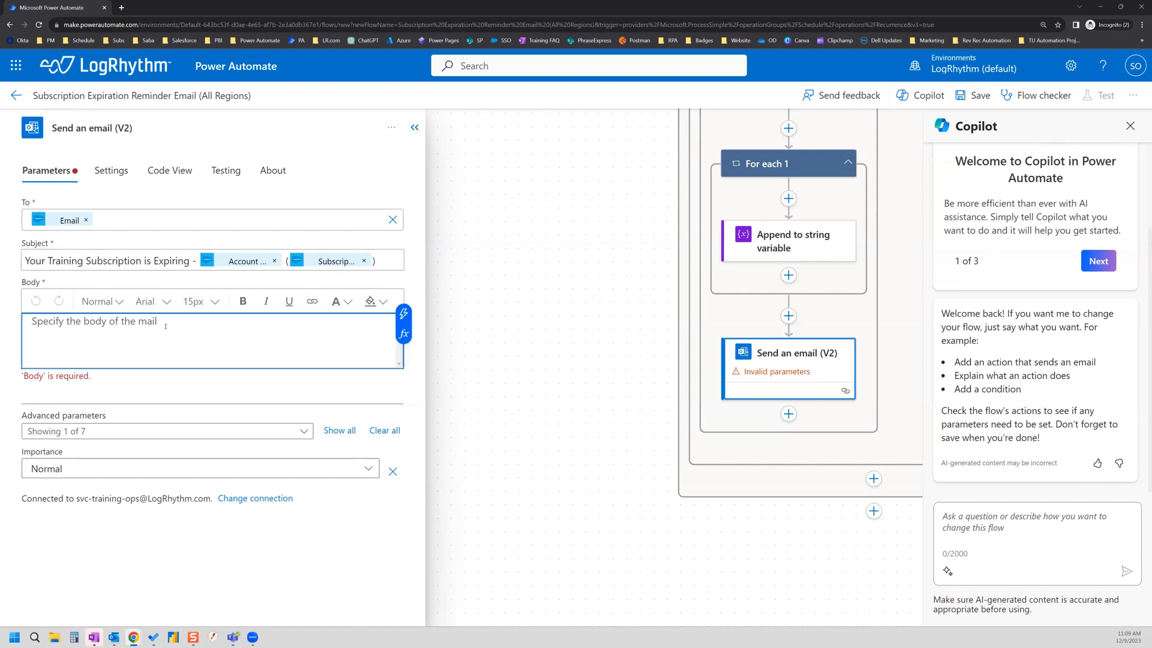
{"action": "type", "text": "text"}
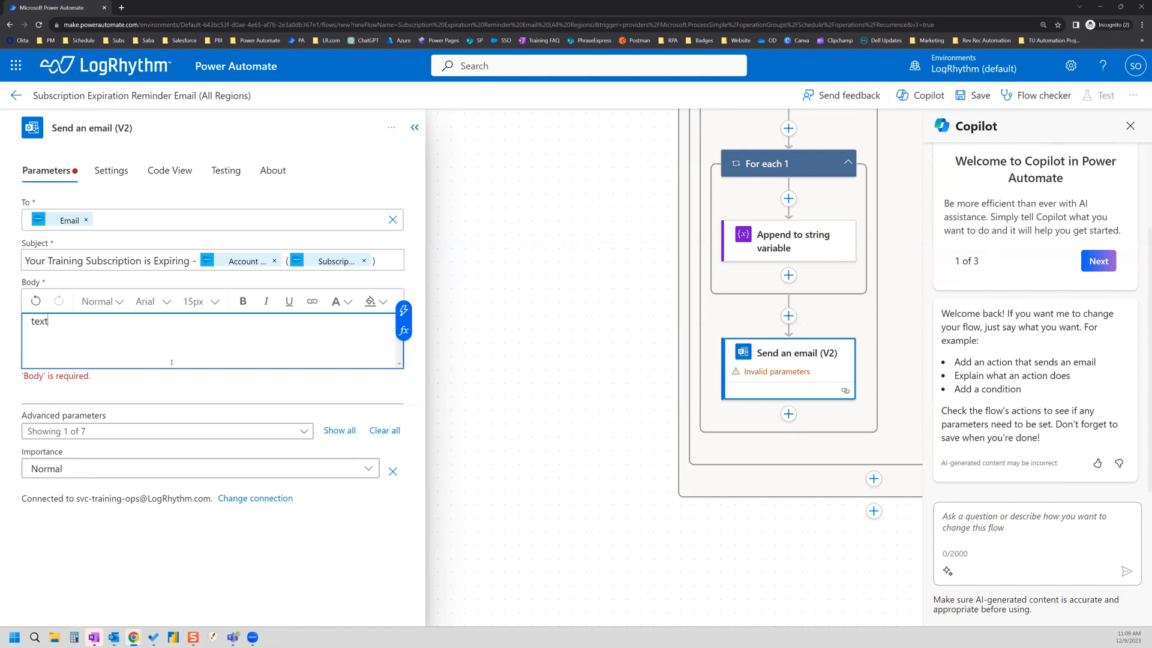
{"action": "left_click", "coordinate": [414, 397]}
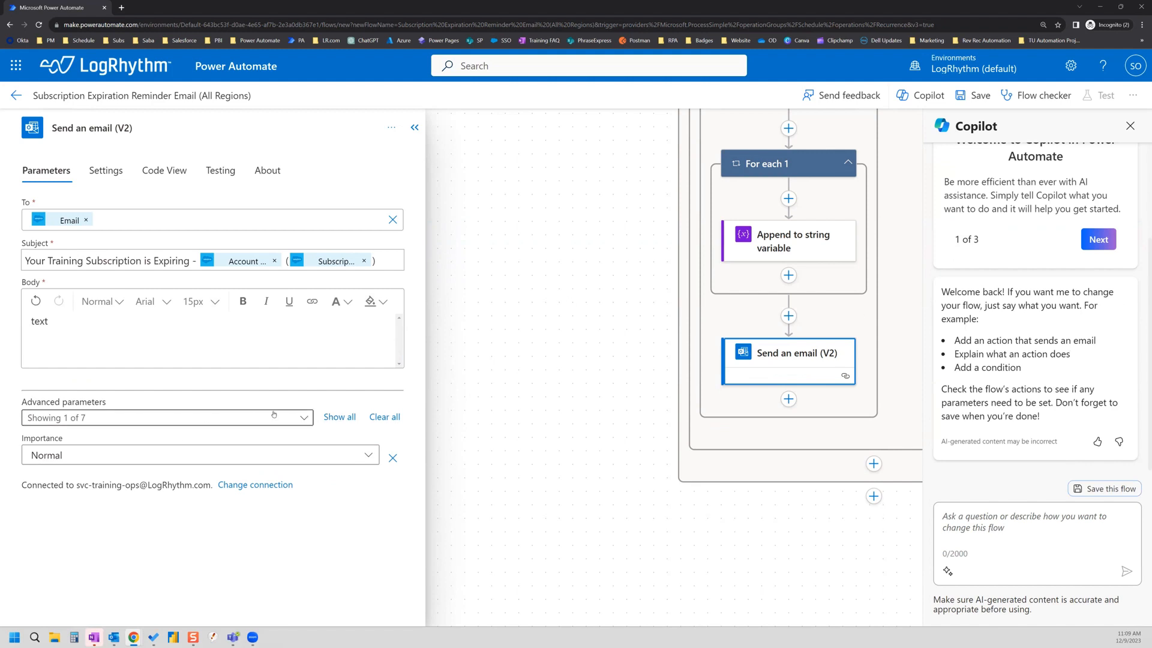
{"action": "left_click", "coordinate": [306, 420]}
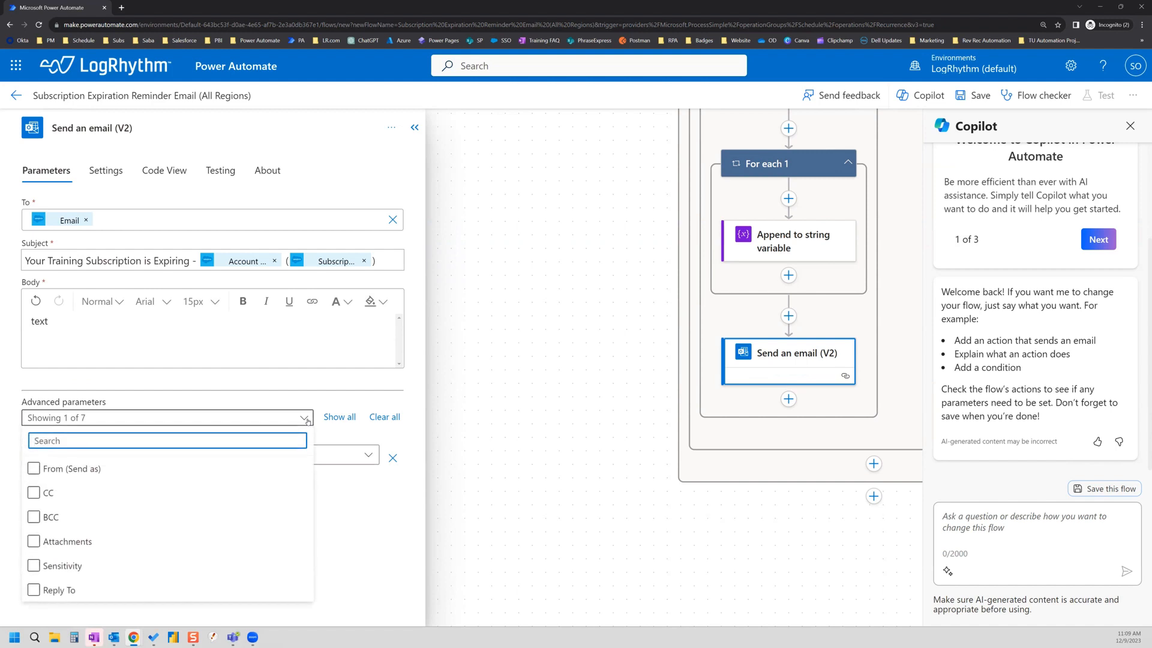
{"action": "left_click", "coordinate": [35, 469]}
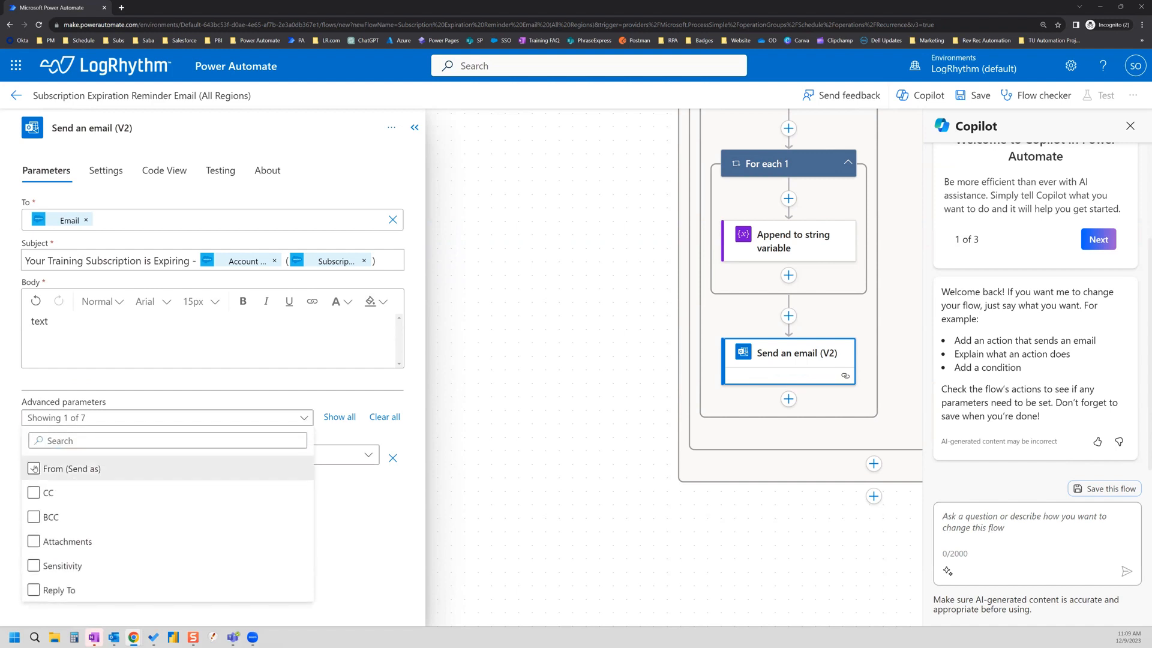
{"action": "left_click", "coordinate": [419, 393]}
{"action": "left_click", "coordinate": [98, 449]}
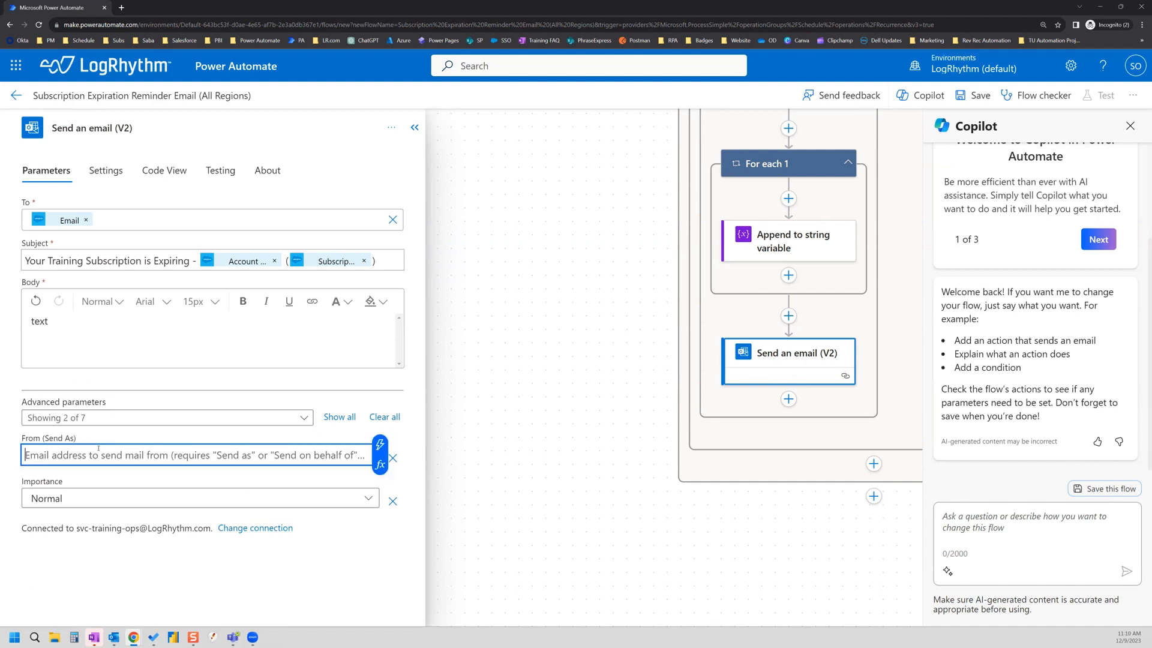
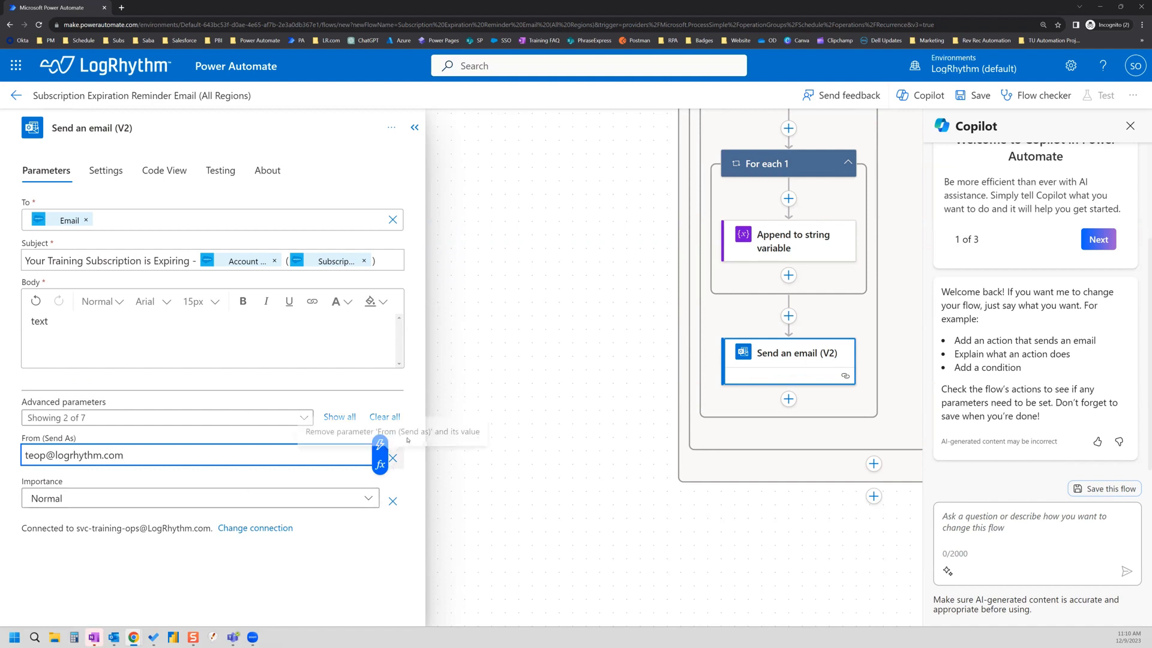
Step: Show all optional fields and insert the EmailDistro variable into CC
{"action": "left_click", "coordinate": [304, 418]}
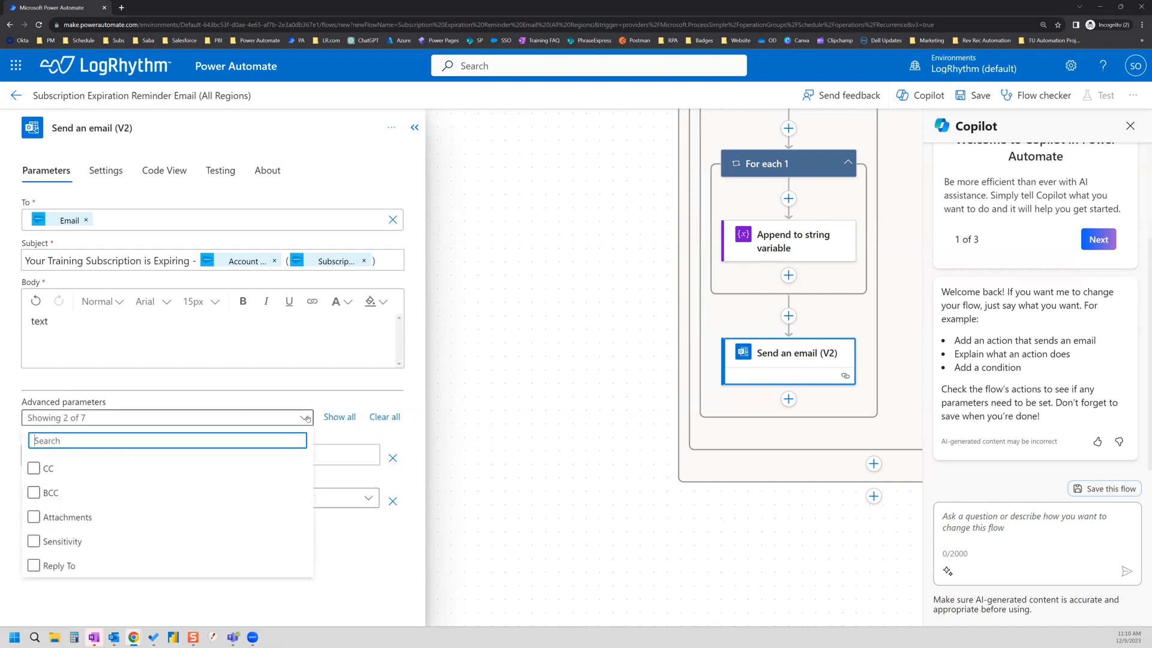
{"action": "left_click", "coordinate": [313, 418]}
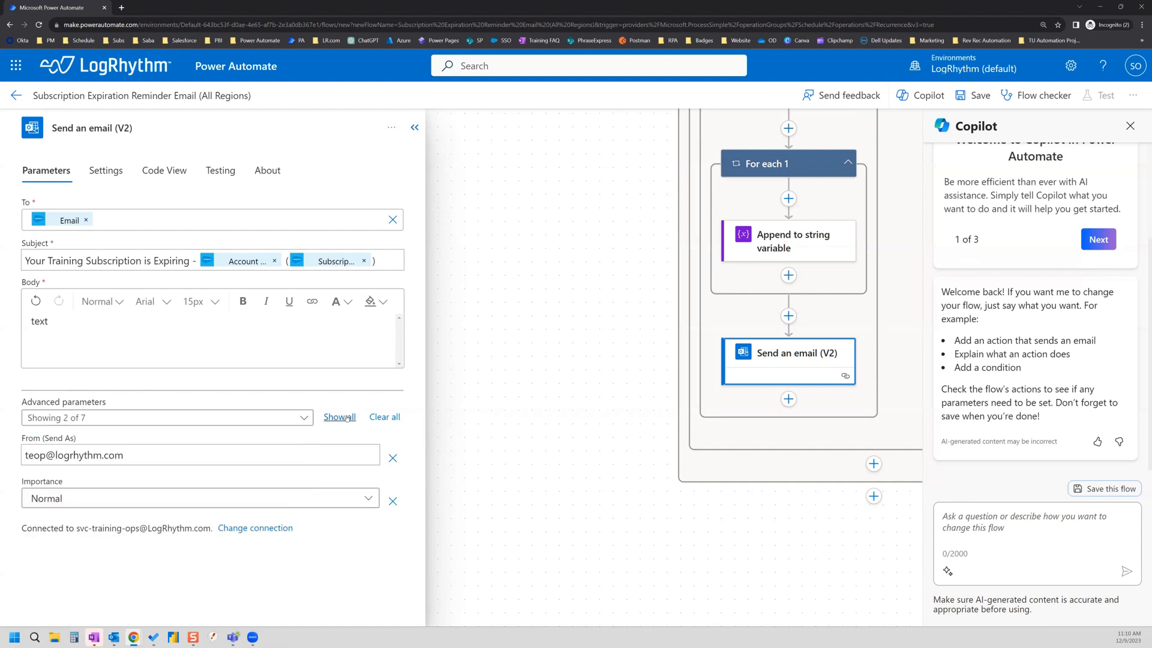
{"action": "left_click", "coordinate": [339, 417]}
{"action": "scroll", "coordinate": [340, 501], "scroll_direction": "down", "scroll_amount": 3}
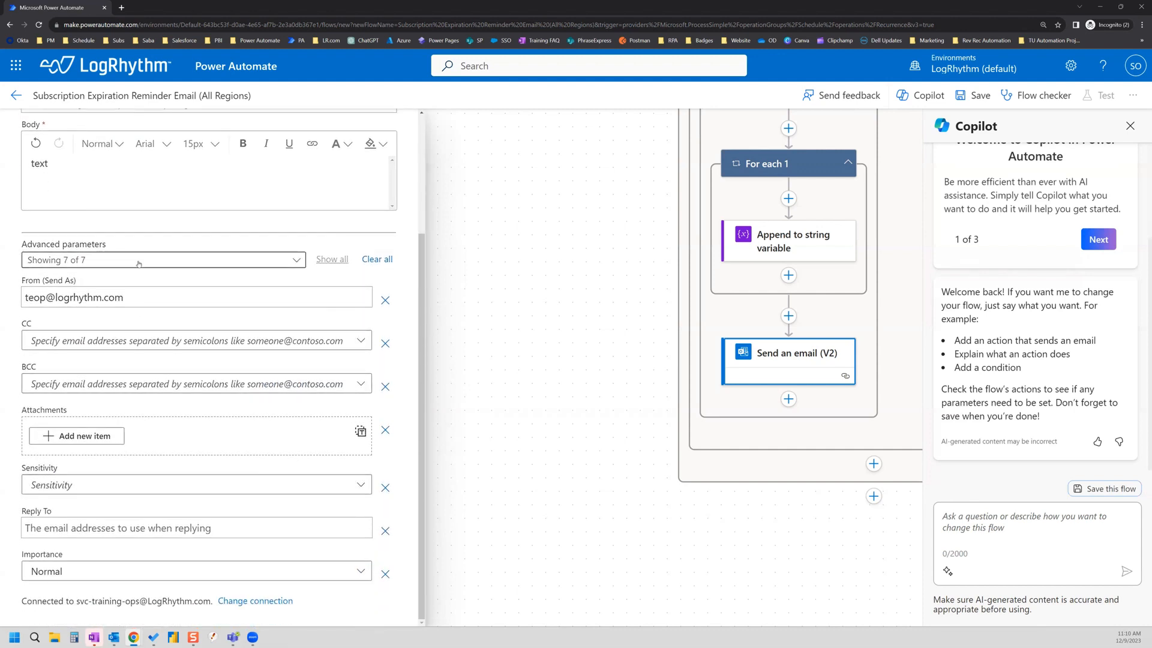
{"action": "left_click", "coordinate": [119, 342]}
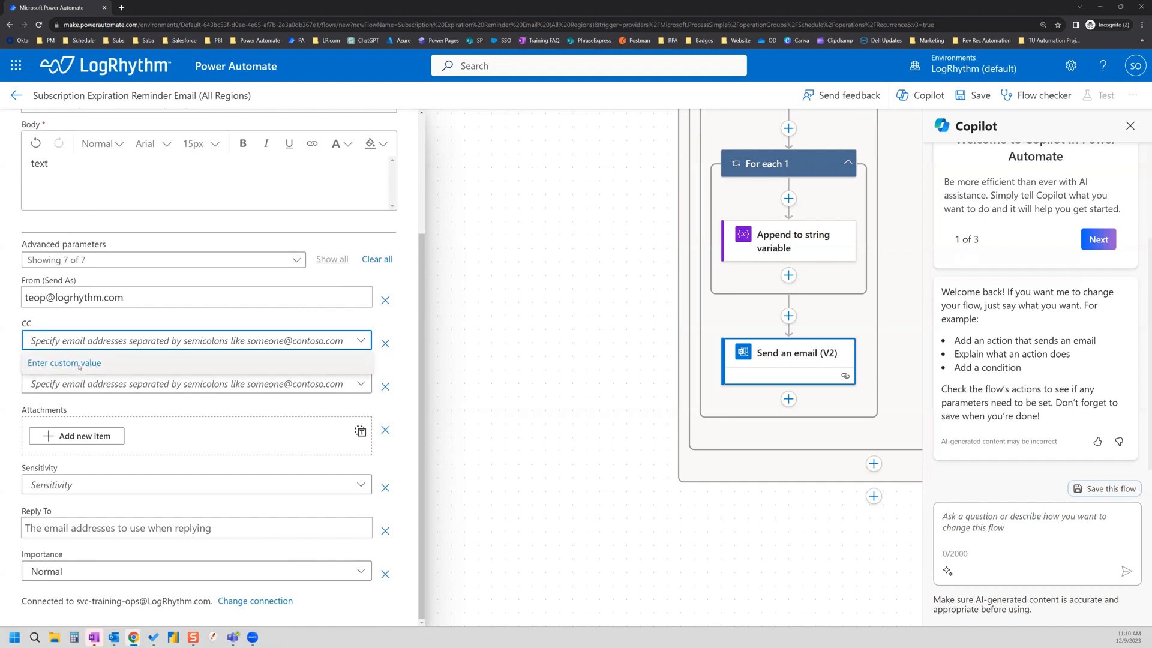
{"action": "left_click", "coordinate": [204, 362]}
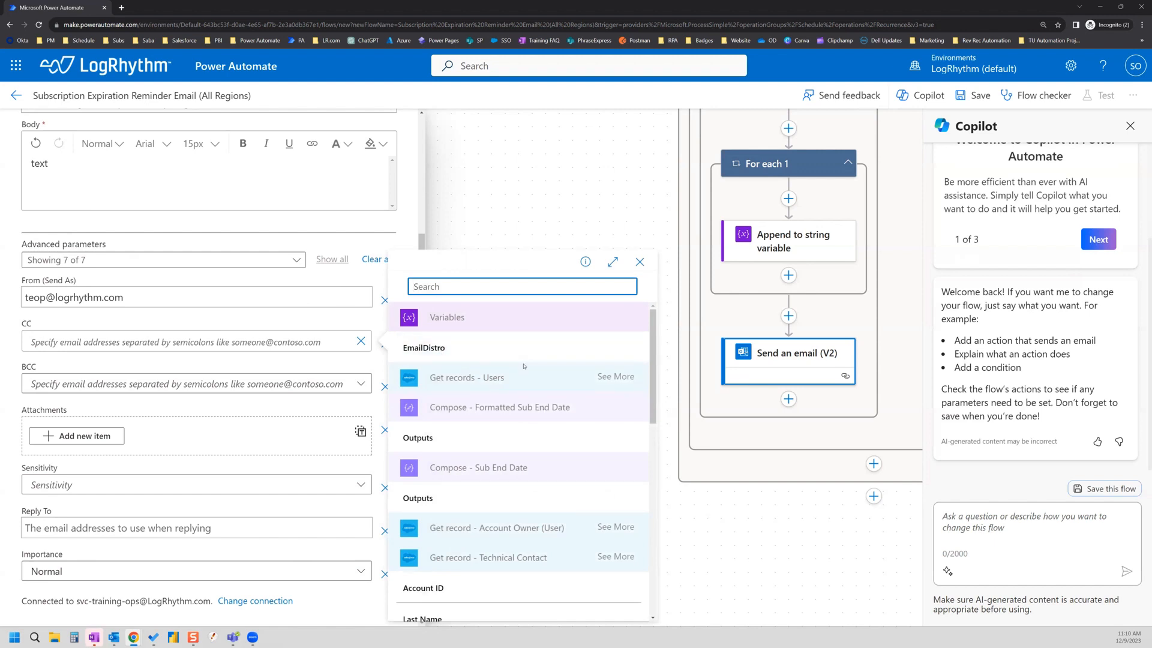
{"action": "left_click", "coordinate": [470, 352]}
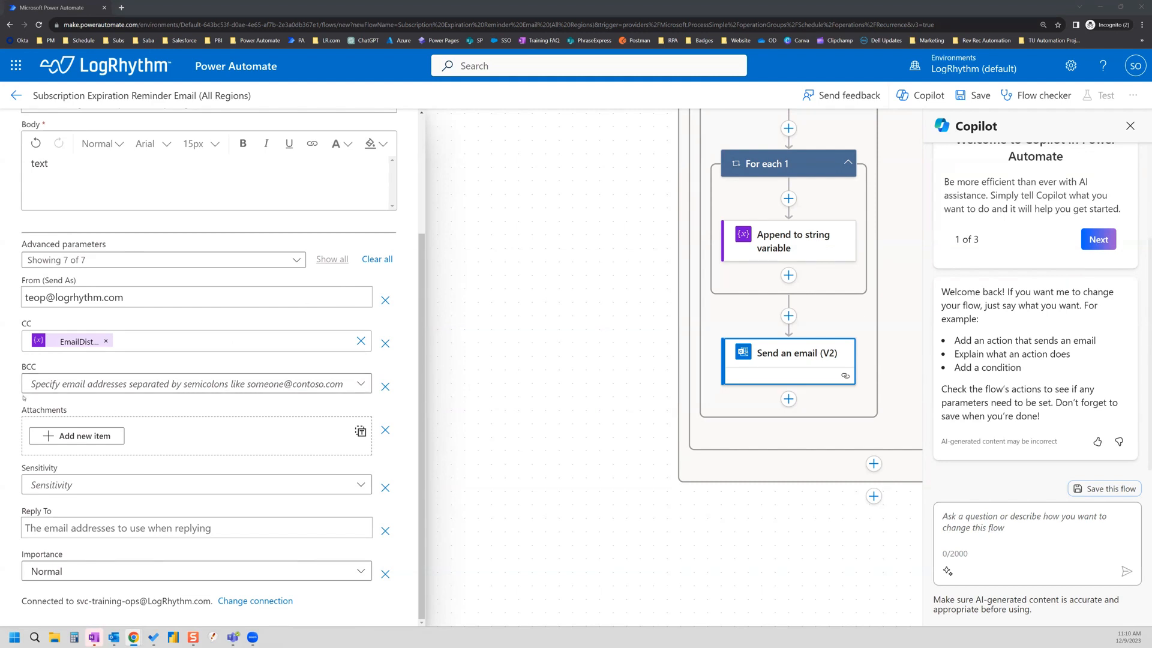
Step: Enter the sender's email address as a custom BCC recipient
{"action": "left_click", "coordinate": [65, 385]}
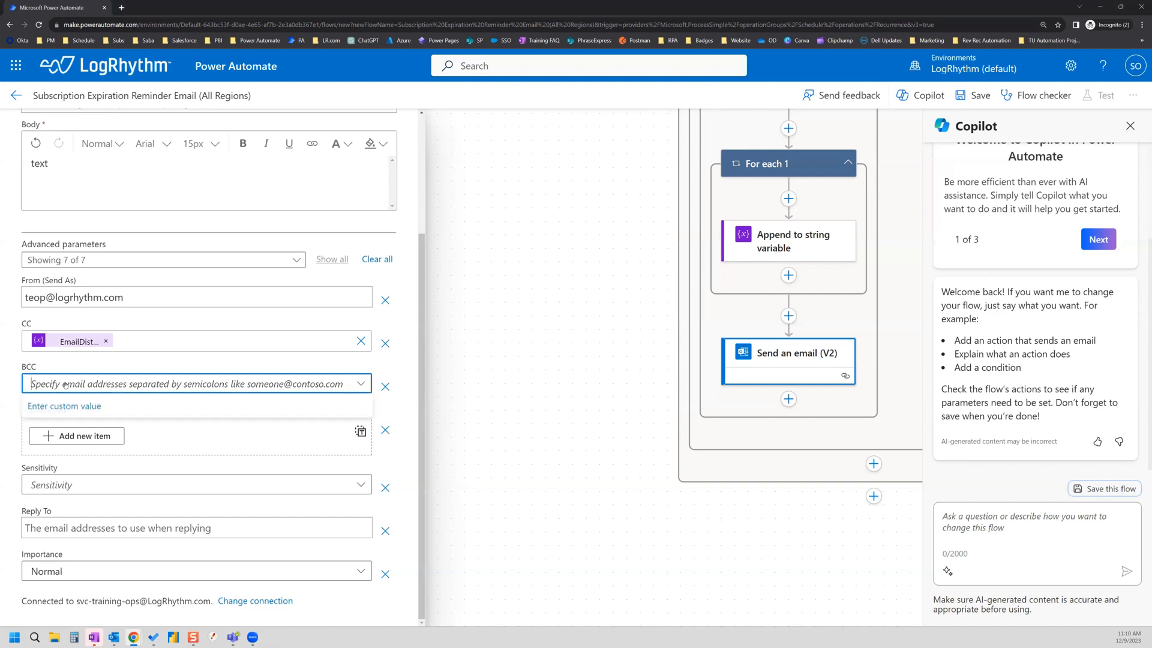
{"action": "left_click", "coordinate": [45, 408]}
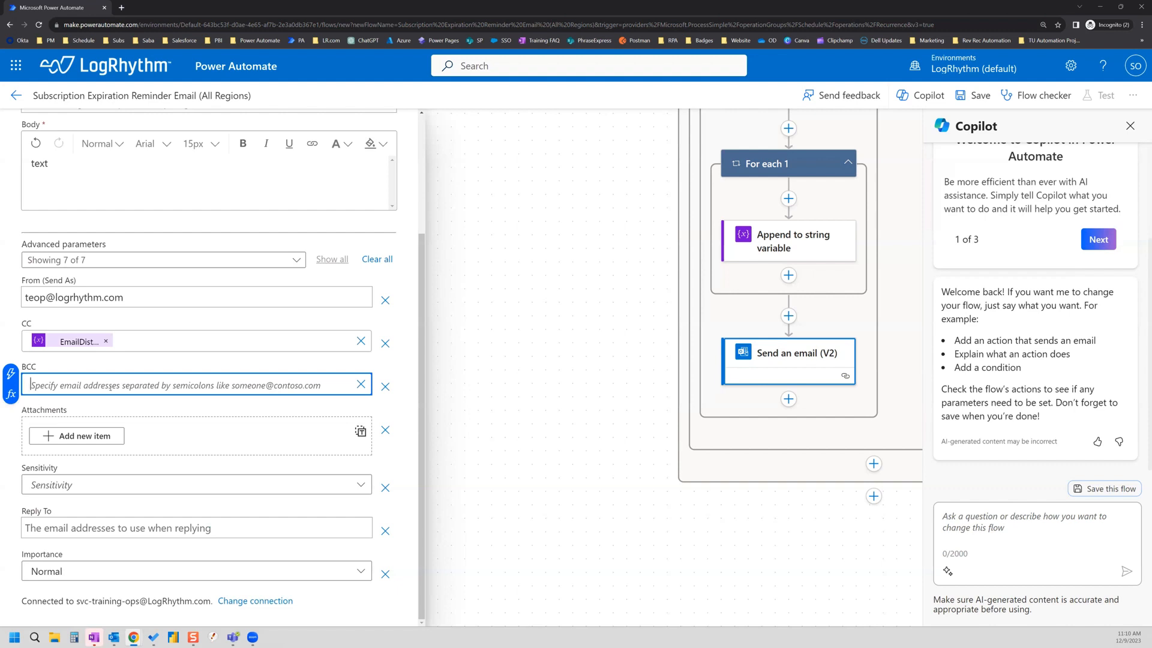
{"action": "left_click", "coordinate": [360, 385]}
{"action": "left_click", "coordinate": [170, 384]}
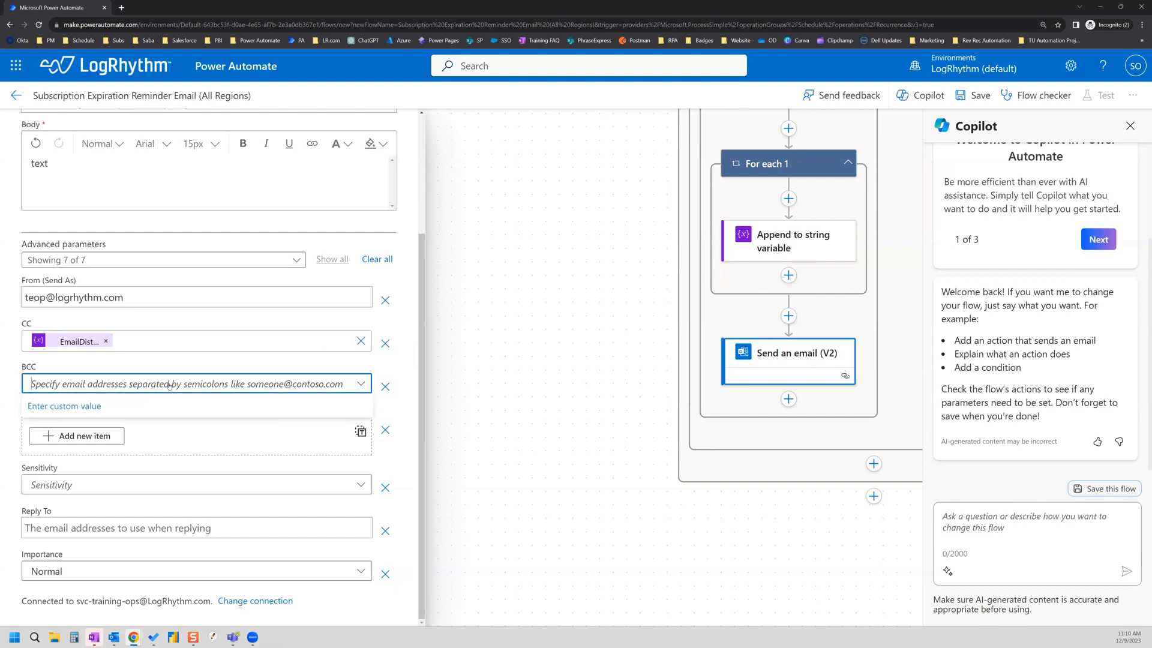
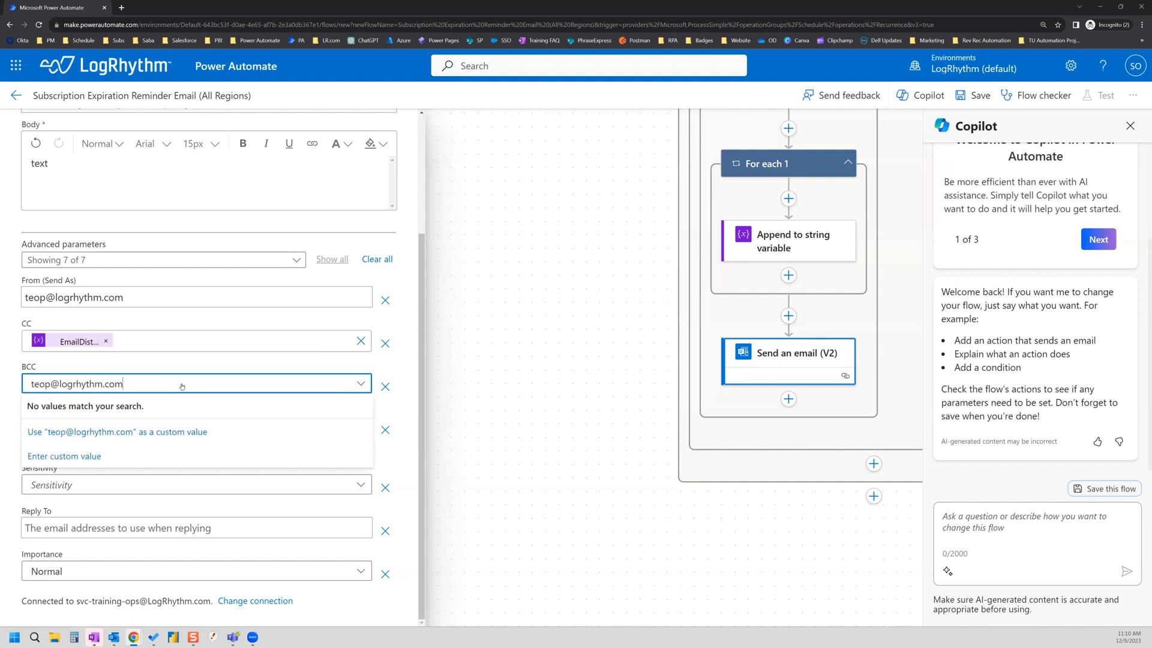
{"action": "left_click", "coordinate": [404, 394]}
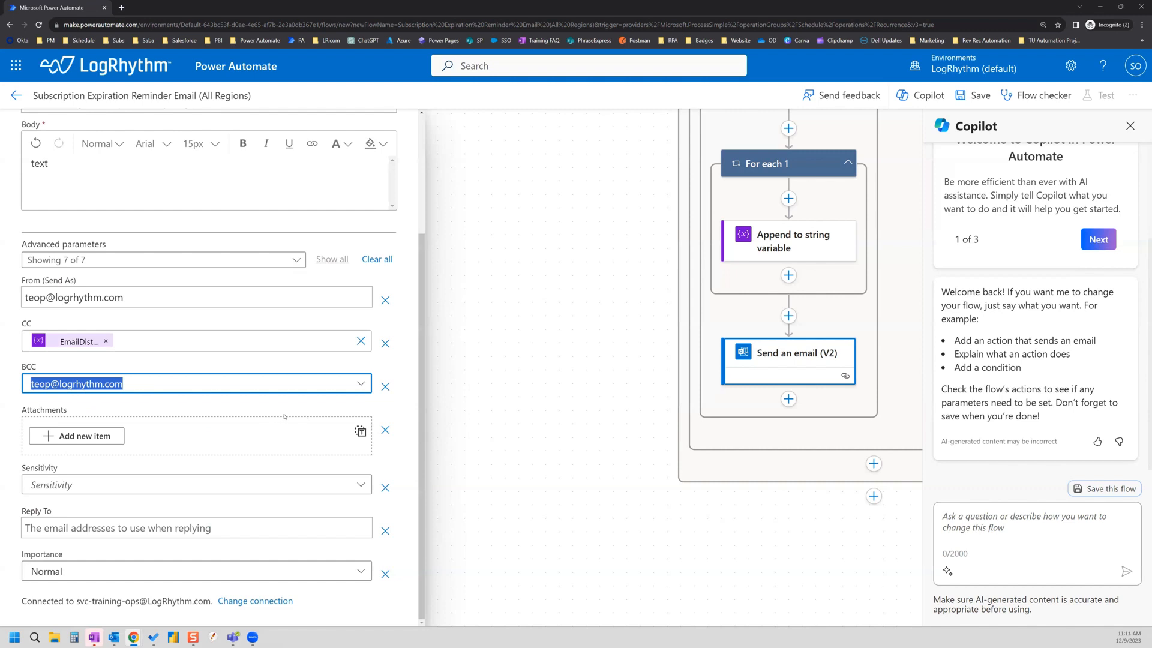
Step: Set the Reply To field to the EmailDistro variable
{"action": "left_click", "coordinate": [117, 531]}
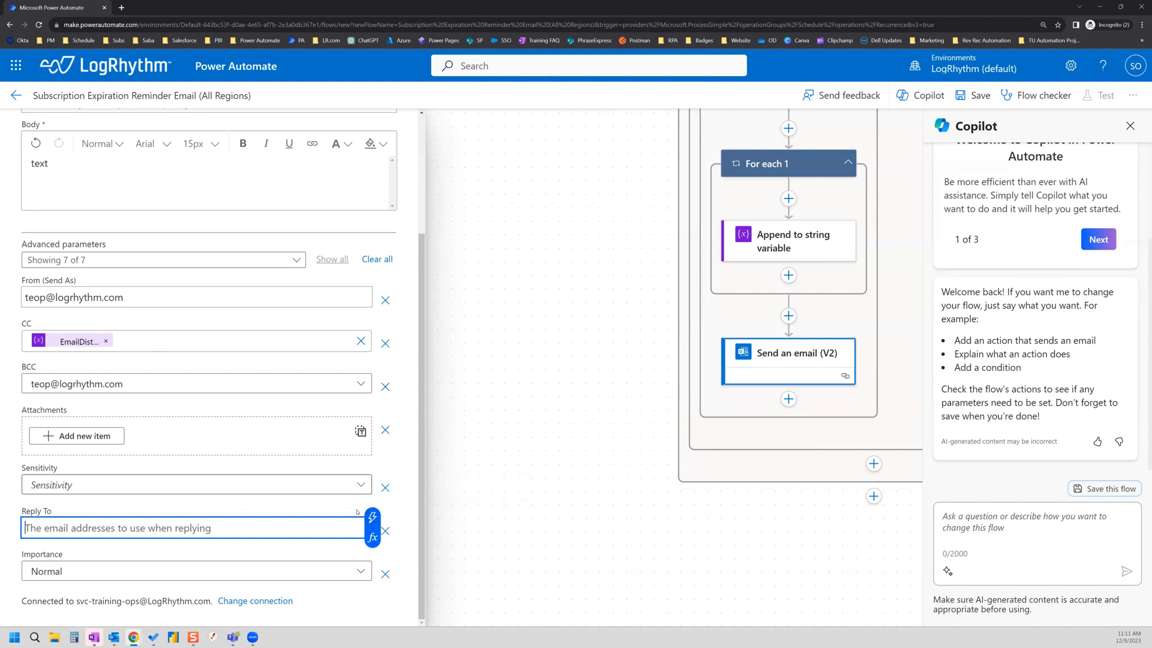
{"action": "left_click", "coordinate": [373, 520]}
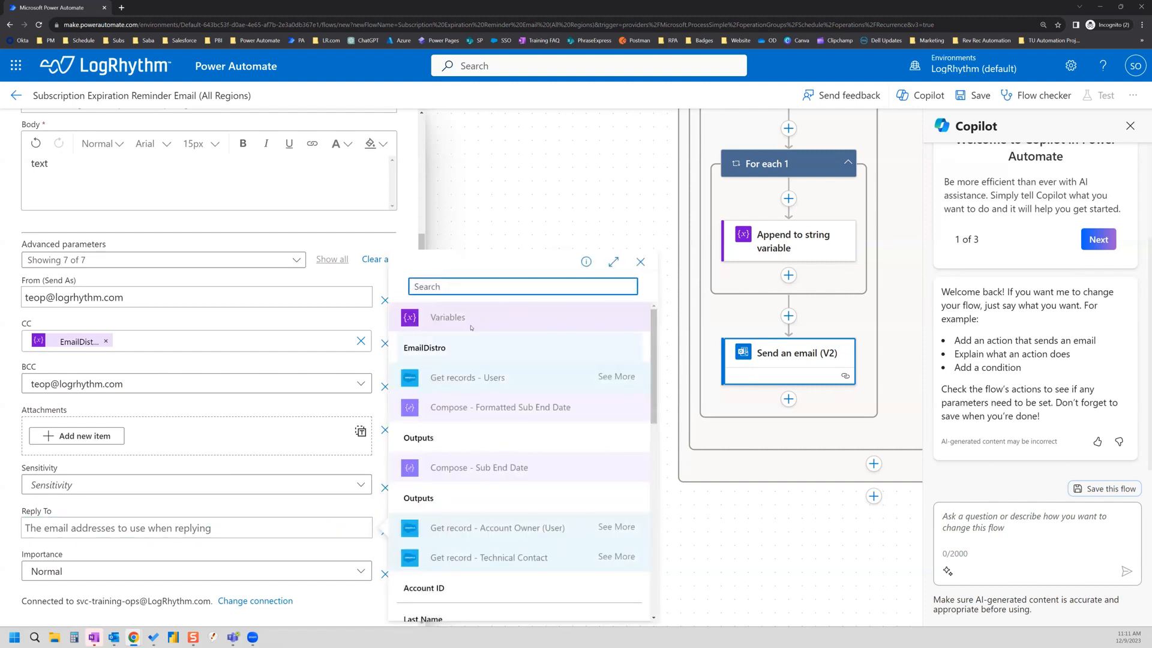
{"action": "left_click", "coordinate": [472, 351]}
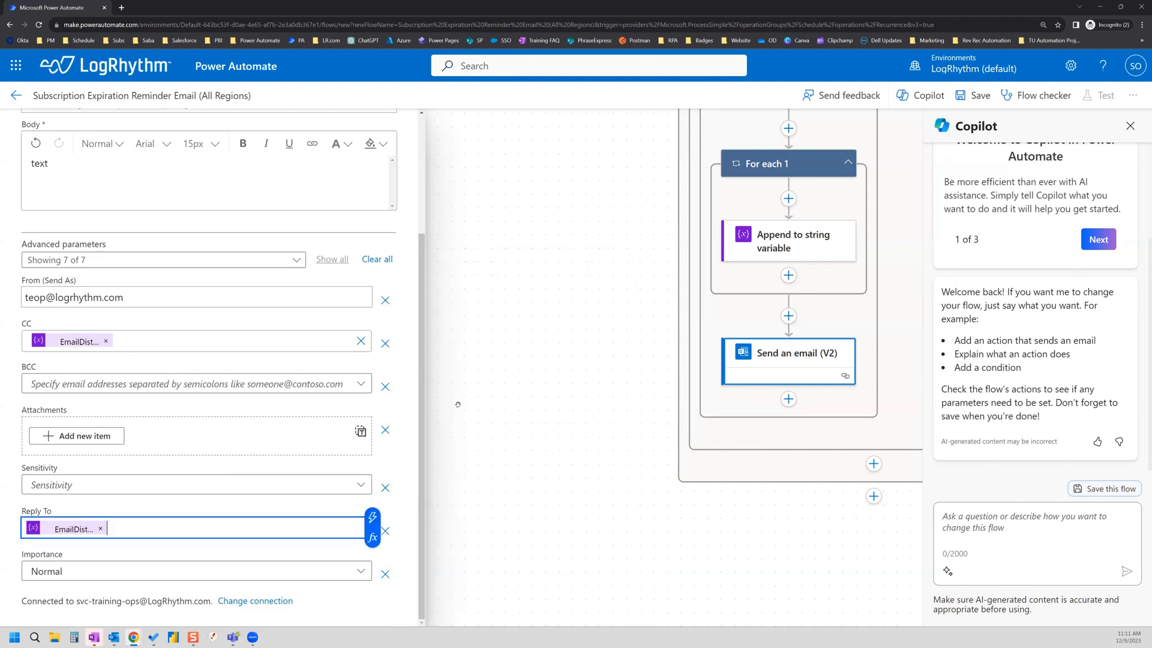
{"action": "scroll", "coordinate": [185, 295], "scroll_direction": "up", "scroll_amount": 2}
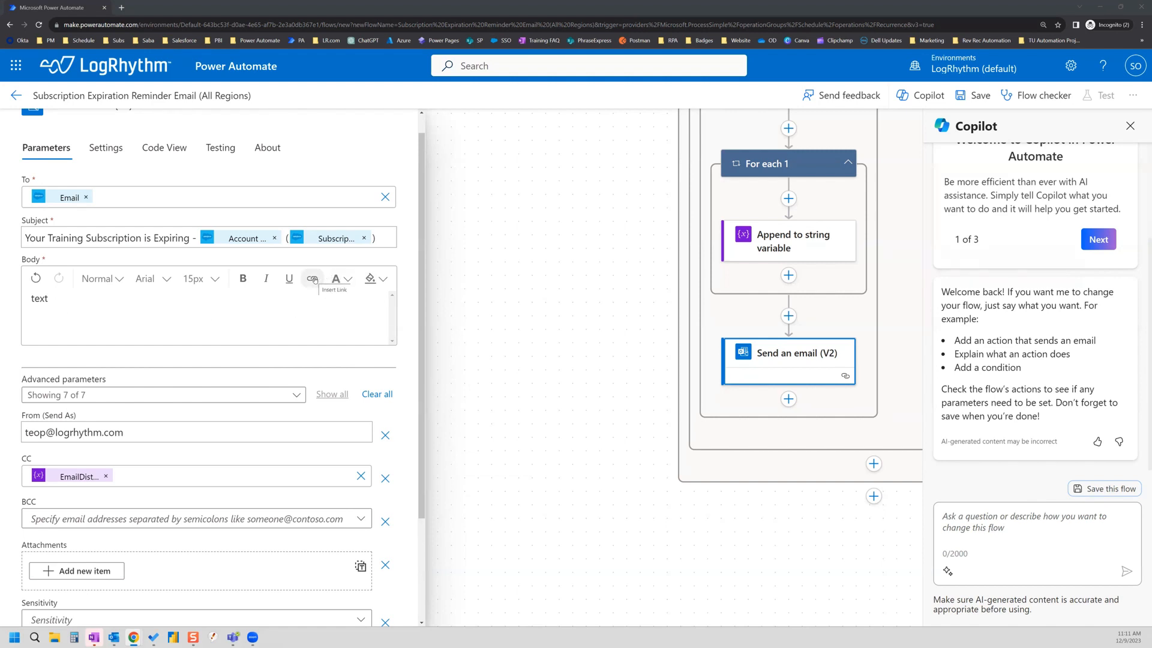
Step: Remove the accidental link and delete the word 'text' from the email body
{"action": "double_click", "coordinate": [38, 298]}
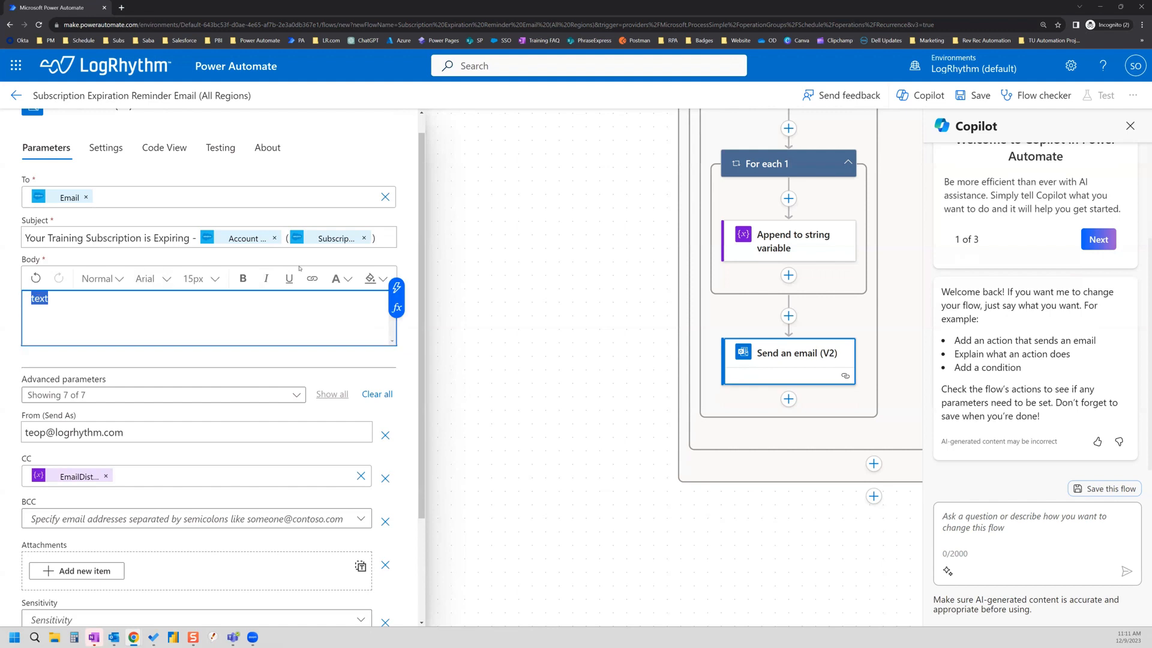
{"action": "left_click", "coordinate": [313, 279]}
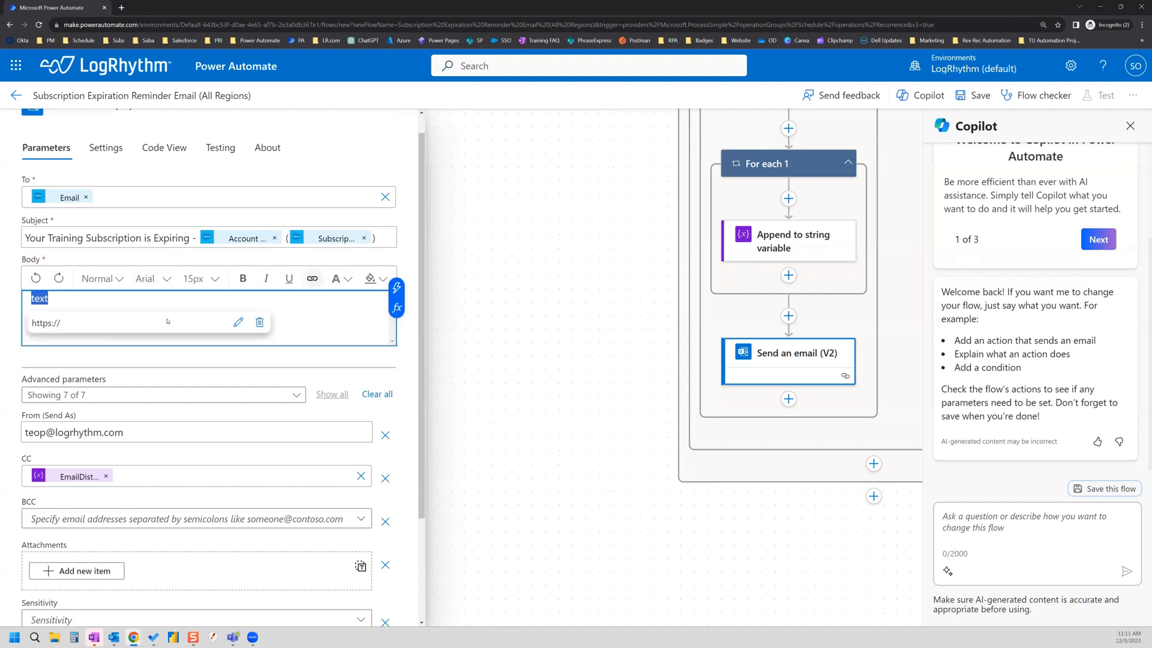
{"action": "left_click", "coordinate": [128, 325]}
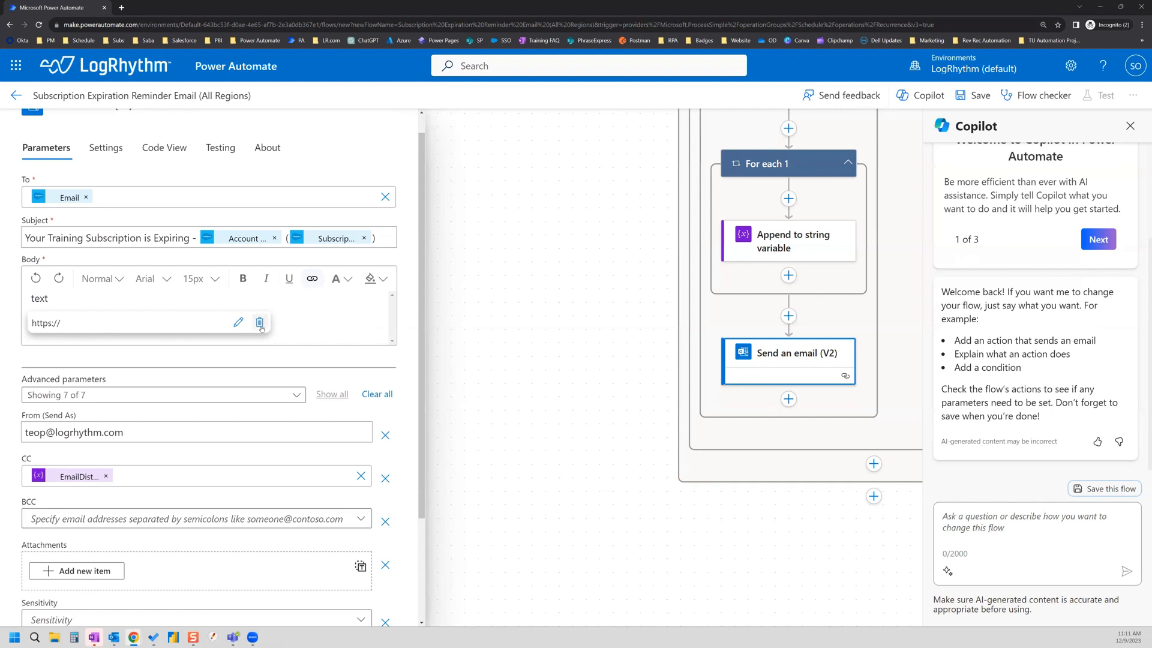
{"action": "left_click", "coordinate": [329, 321]}
{"action": "left_click", "coordinate": [259, 322]}
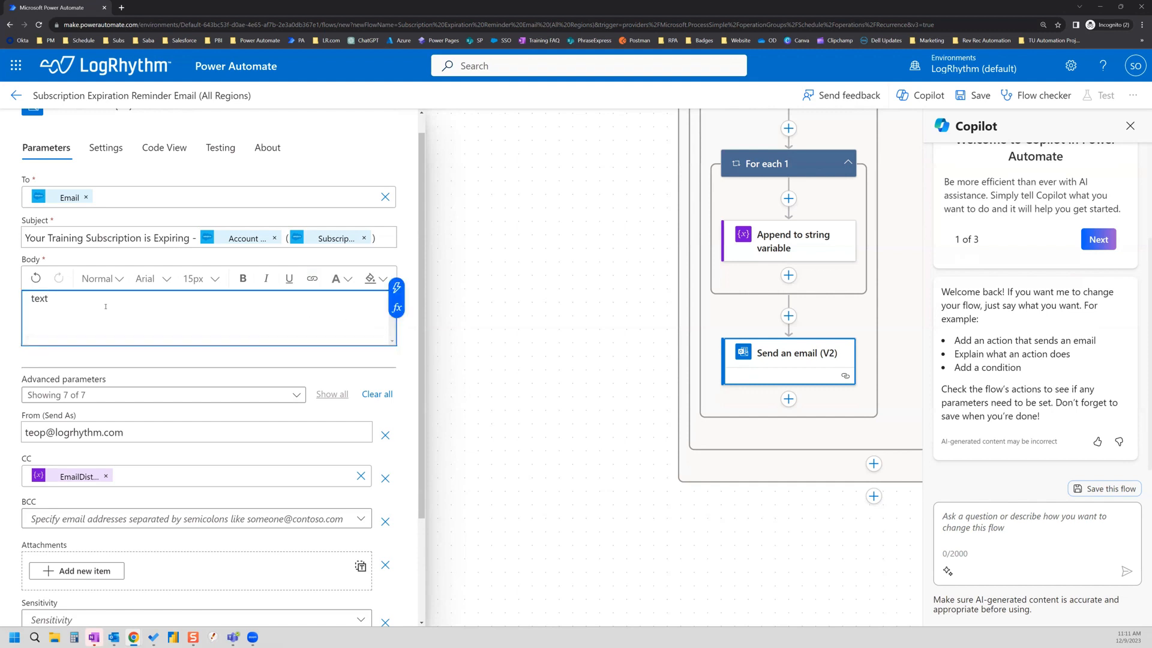
{"action": "key", "text": "ctrl+a"}
{"action": "key", "text": "BackSpace"}
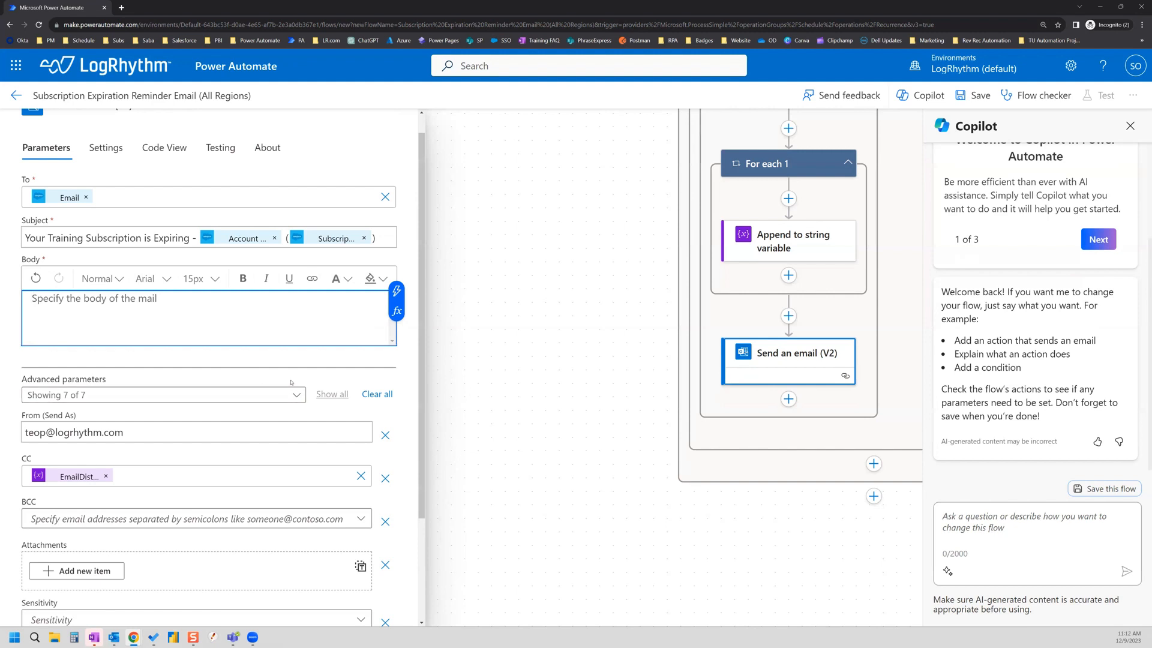
{"action": "scroll", "coordinate": [291, 383], "scroll_direction": "up", "scroll_amount": 1}
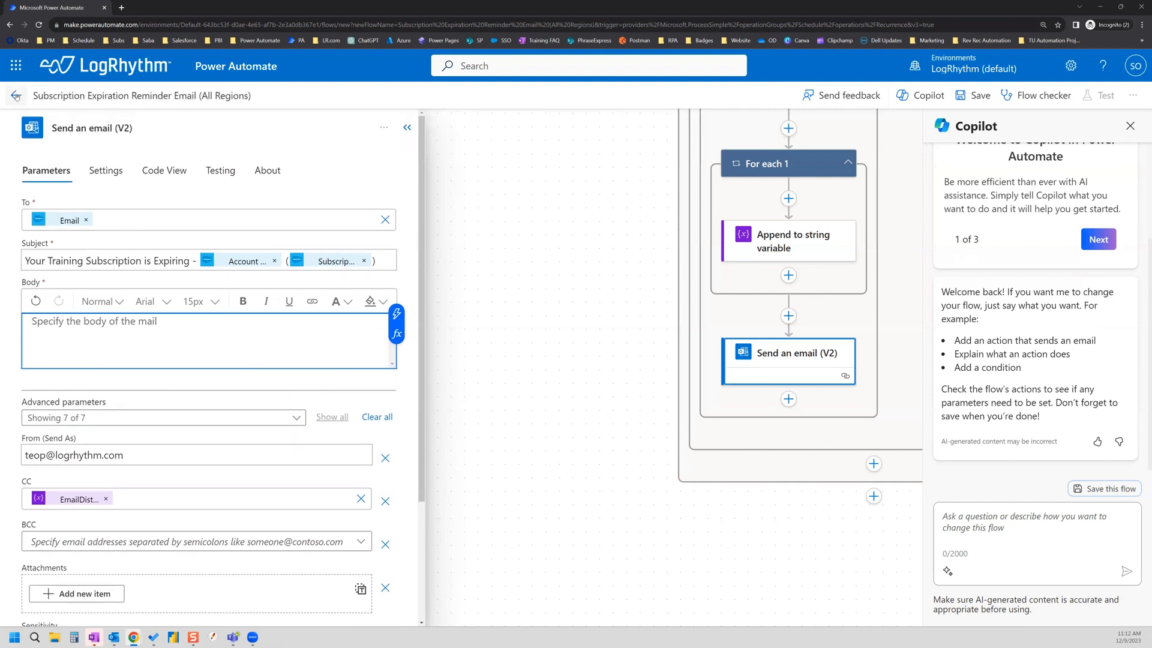
Step: Append ' - NA or LATAM or UKIM Region' to the Send an email (V2) action title
{"action": "left_click", "coordinate": [317, 130]}
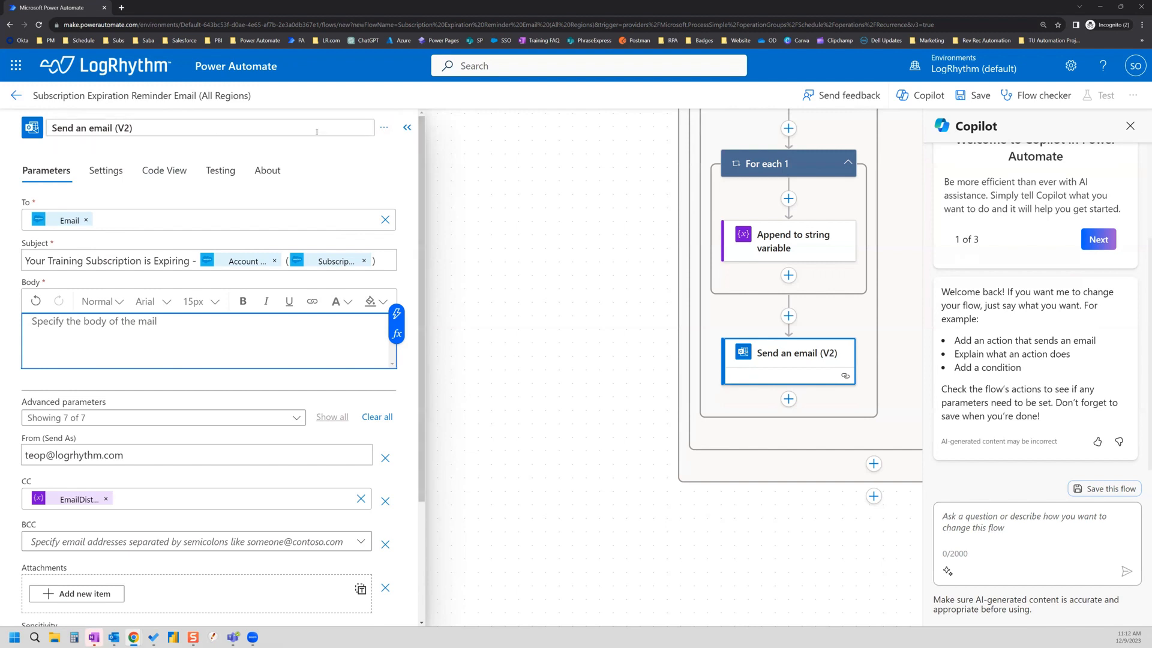
{"action": "type", "text": "- "}
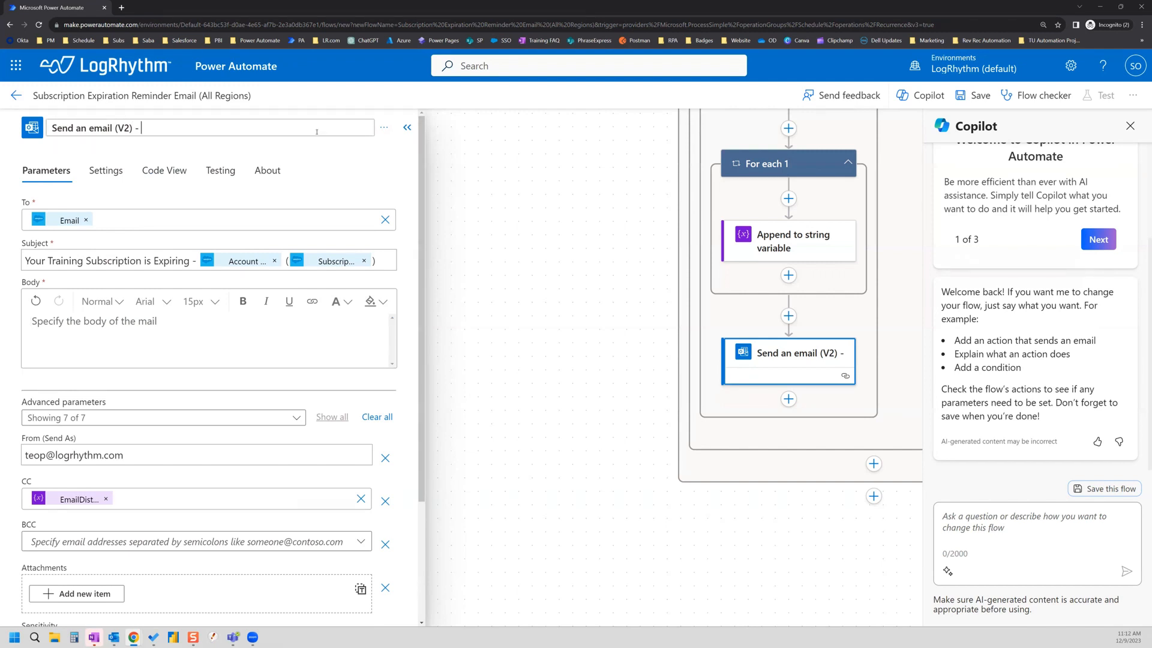
{"action": "type", "text": "NA or "}
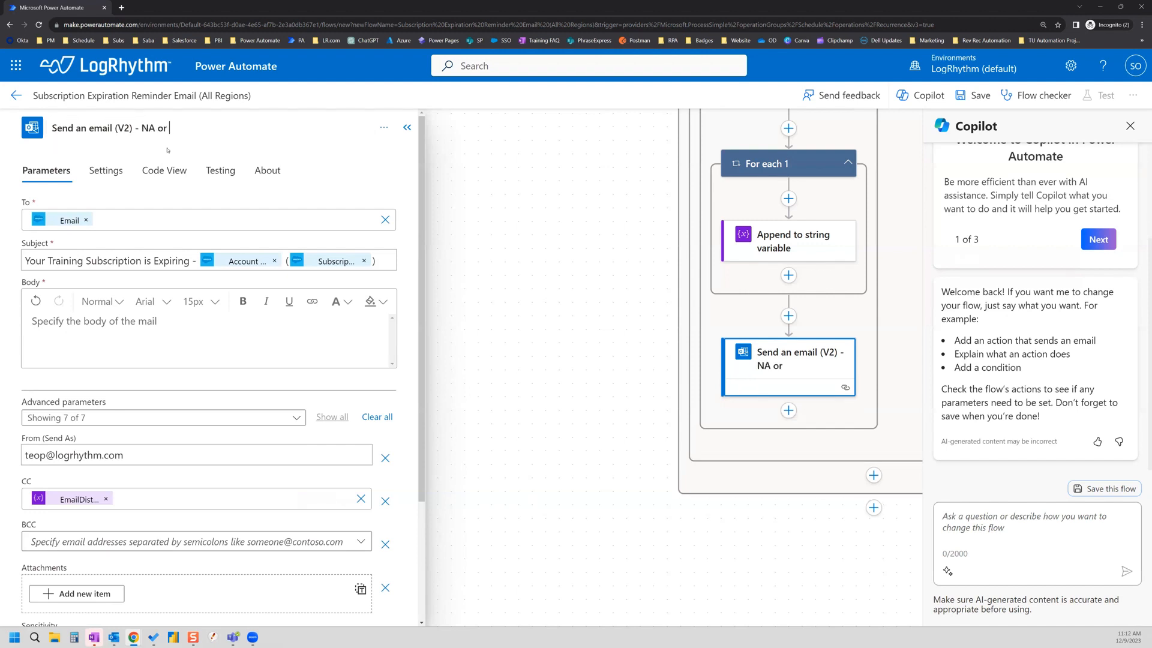
{"action": "type", "text": "LATAM or UKIM Region"}
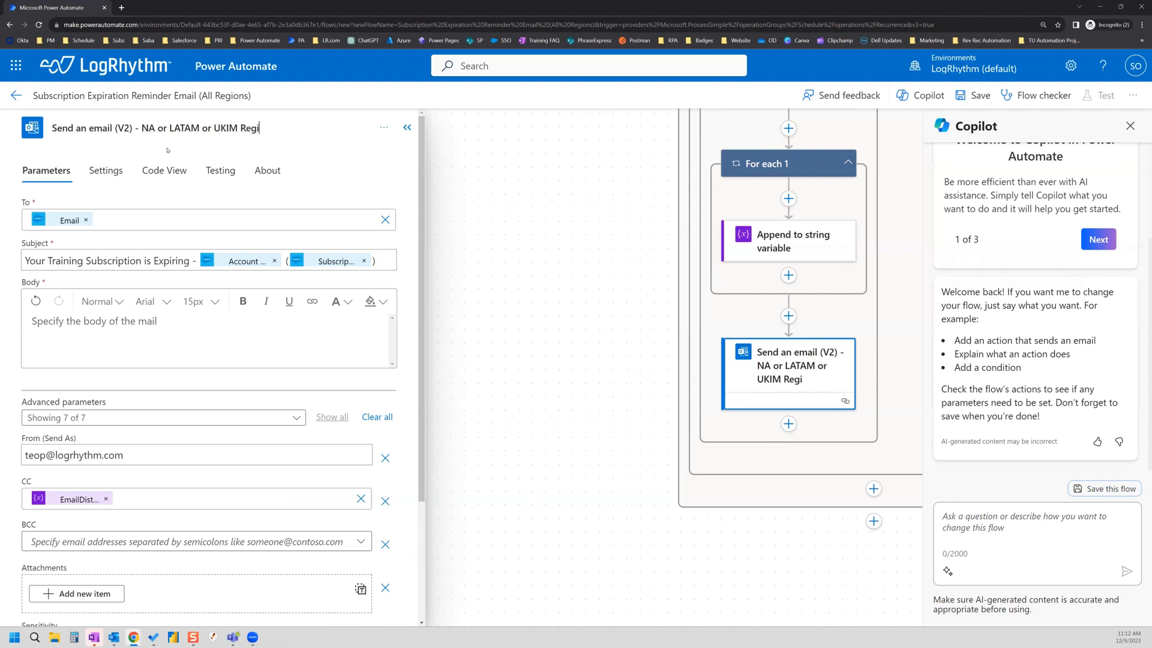
{"action": "left_click", "coordinate": [406, 127]}
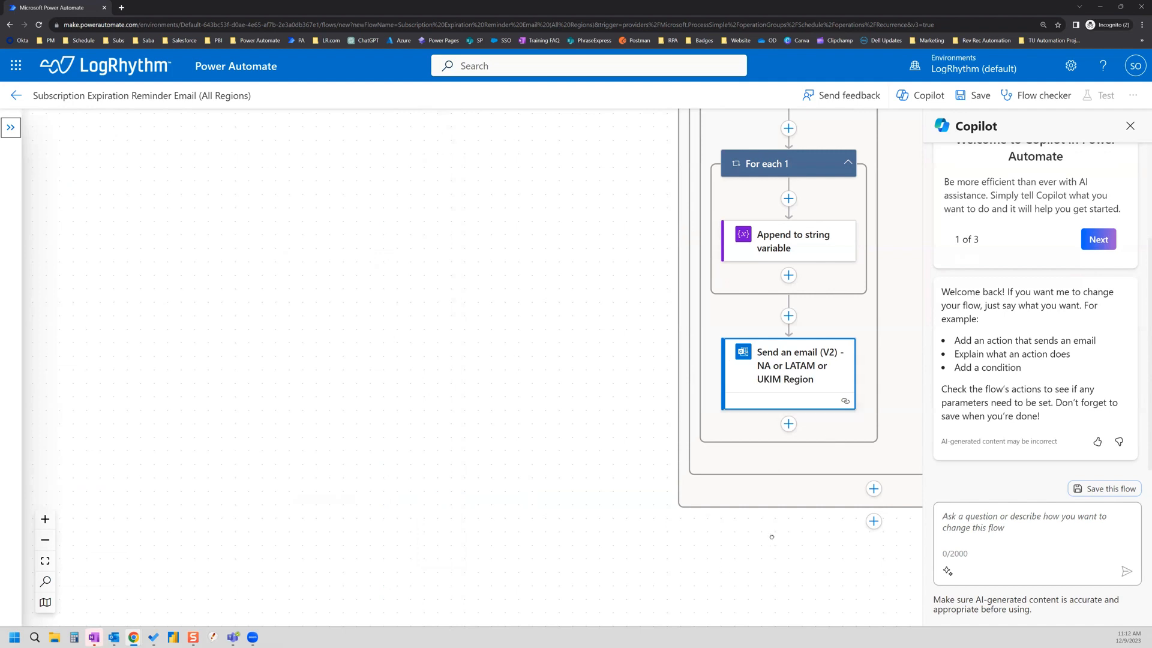
{"action": "left_click_drag", "start_coordinate": [675, 398], "coordinate": [611, 406]}
{"action": "left_click_drag", "start_coordinate": [822, 290], "coordinate": [730, 533]}
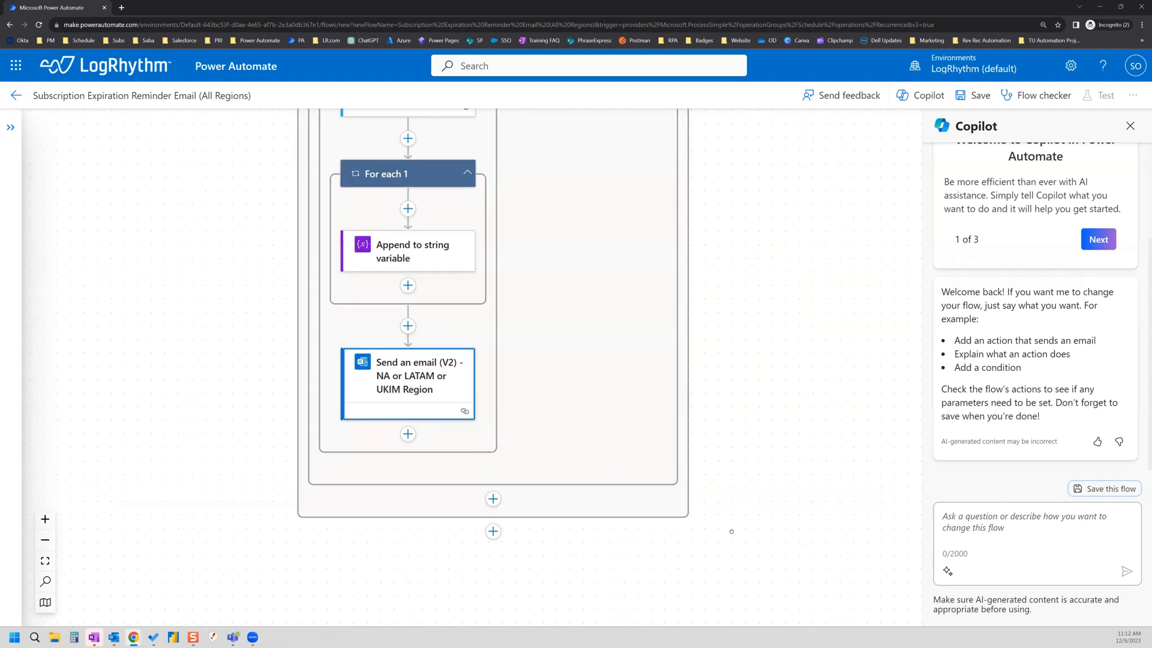
{"action": "left_click_drag", "start_coordinate": [519, 274], "coordinate": [519, 279]}
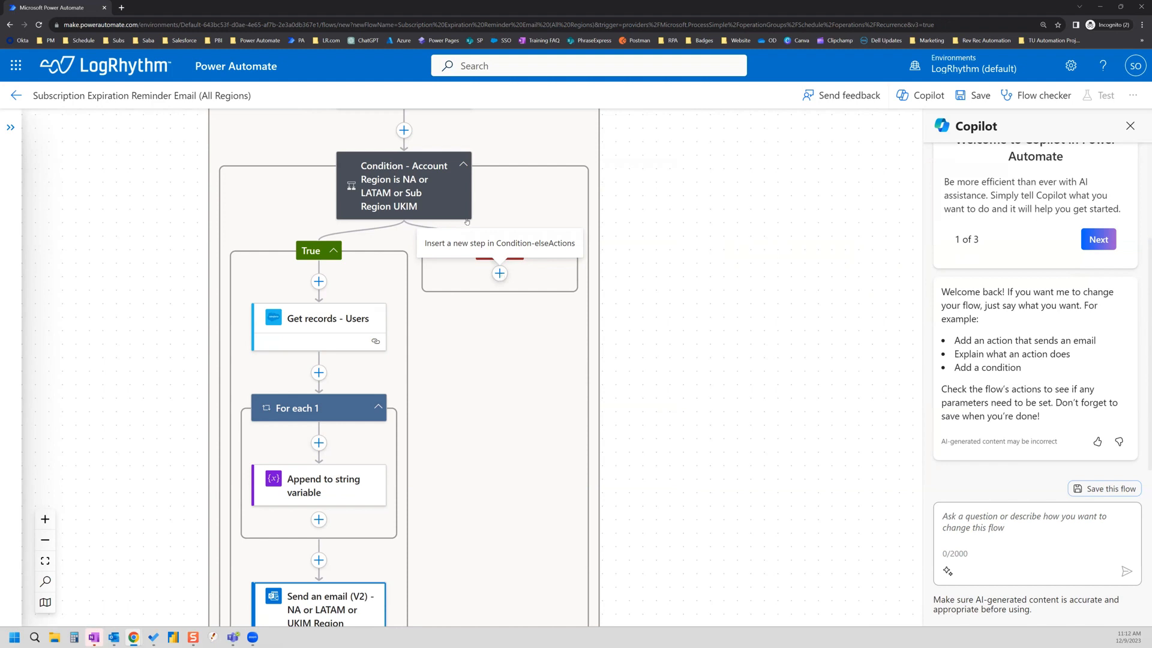
{"action": "scroll", "coordinate": [390, 464], "scroll_direction": "down", "scroll_amount": 3}
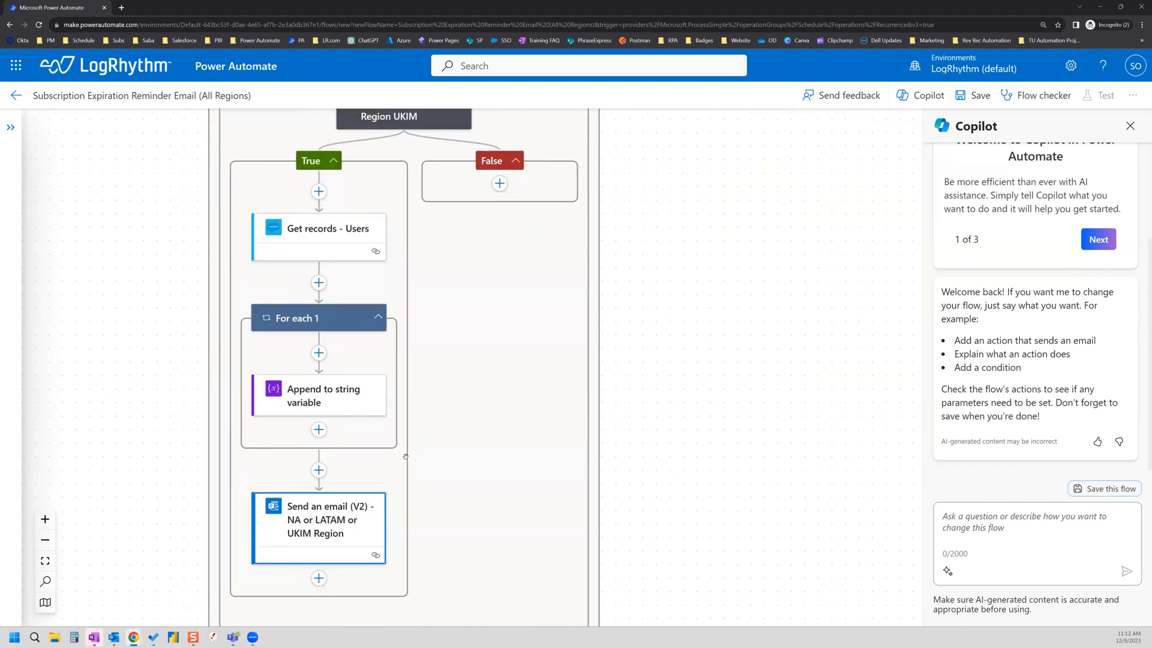
{"action": "scroll", "coordinate": [405, 457], "scroll_direction": "down", "scroll_amount": 2}
Step: Type a semicolon after the EmailDistro token in the email's CC field
{"action": "left_click", "coordinate": [321, 473]}
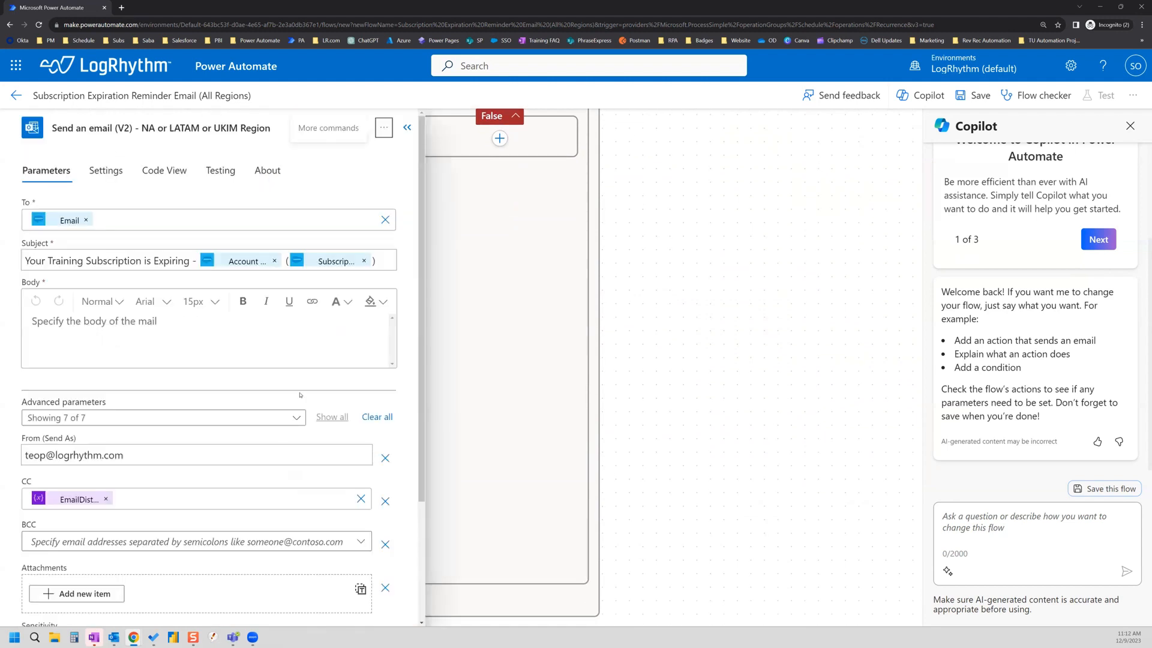
{"action": "scroll", "coordinate": [232, 324], "scroll_direction": "down", "scroll_amount": 3}
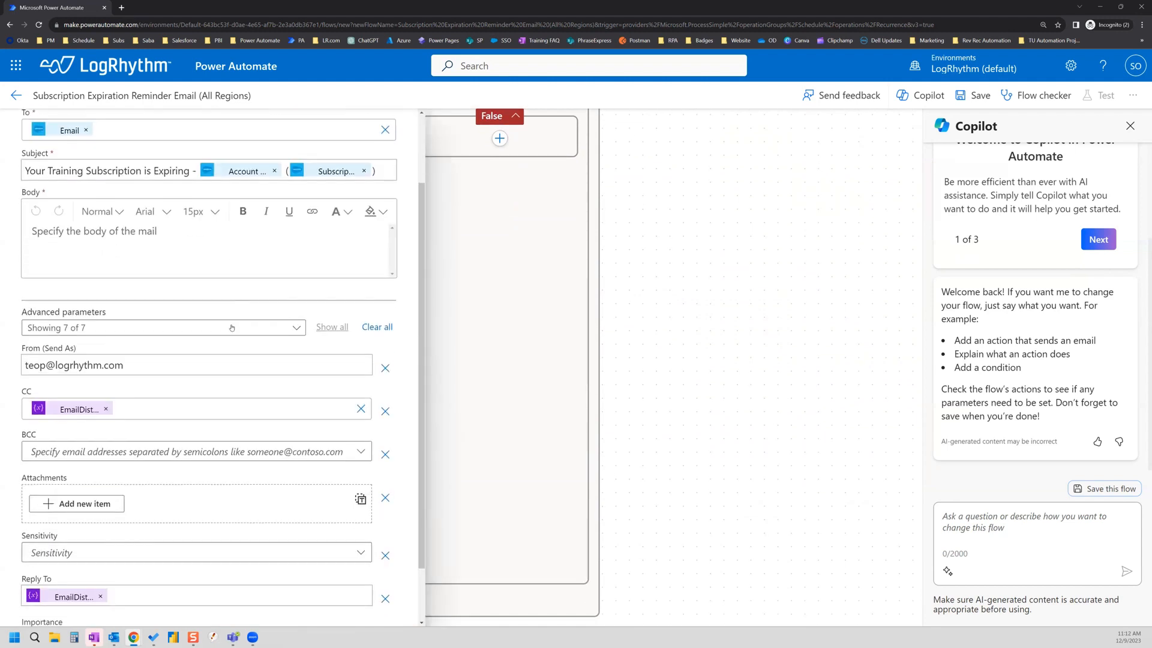
{"action": "left_click", "coordinate": [138, 409]}
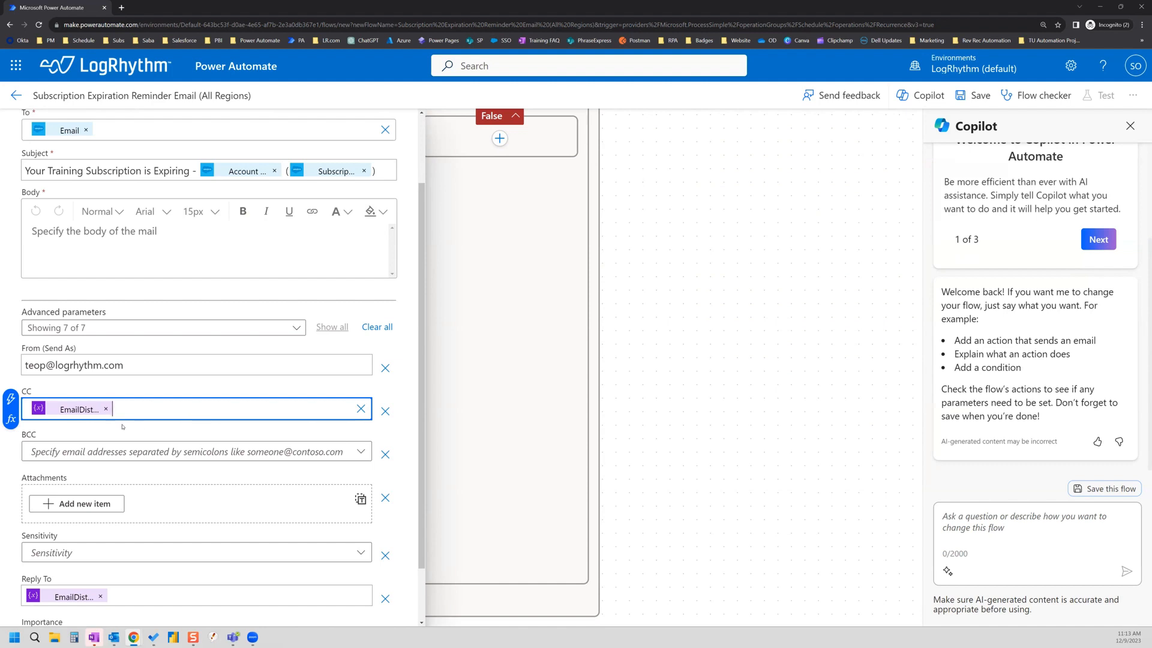
{"action": "type", "text": ";"}
{"action": "scroll", "coordinate": [486, 316], "scroll_direction": "up", "scroll_amount": 3}
{"action": "left_click_drag", "start_coordinate": [422, 258], "coordinate": [429, 114]}
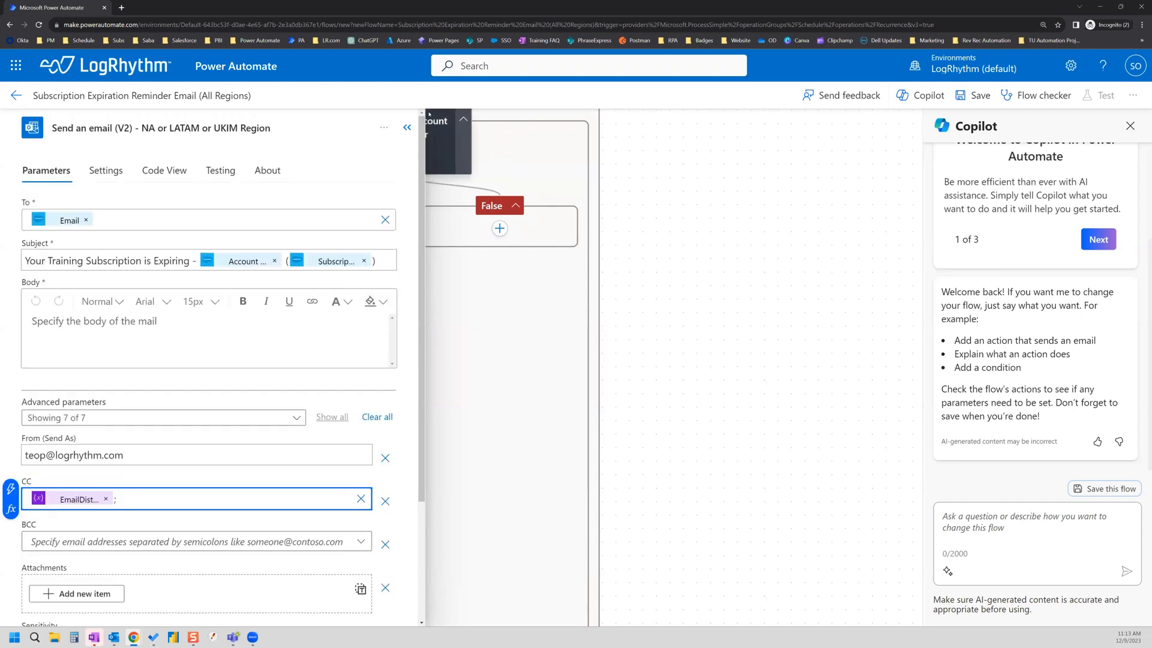
{"action": "left_click", "coordinate": [407, 127]}
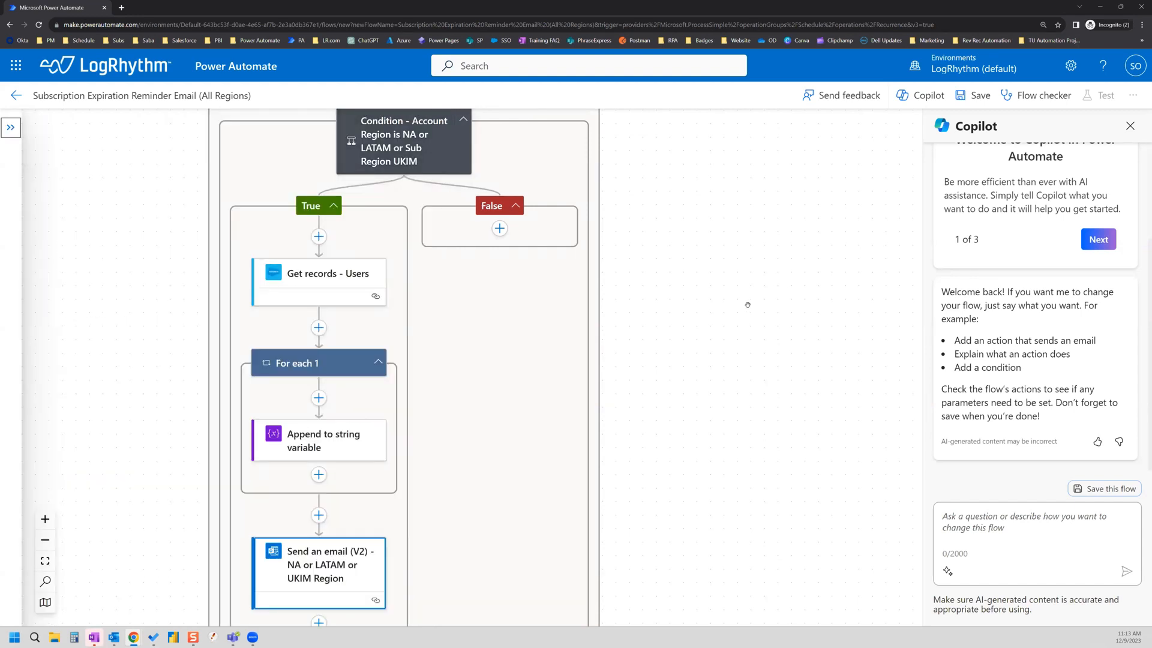
Step: Save the flow, getting the InvalidTemplate Get_record error, and open the region Condition's settings
{"action": "scroll", "coordinate": [733, 324], "scroll_direction": "up", "scroll_amount": 1}
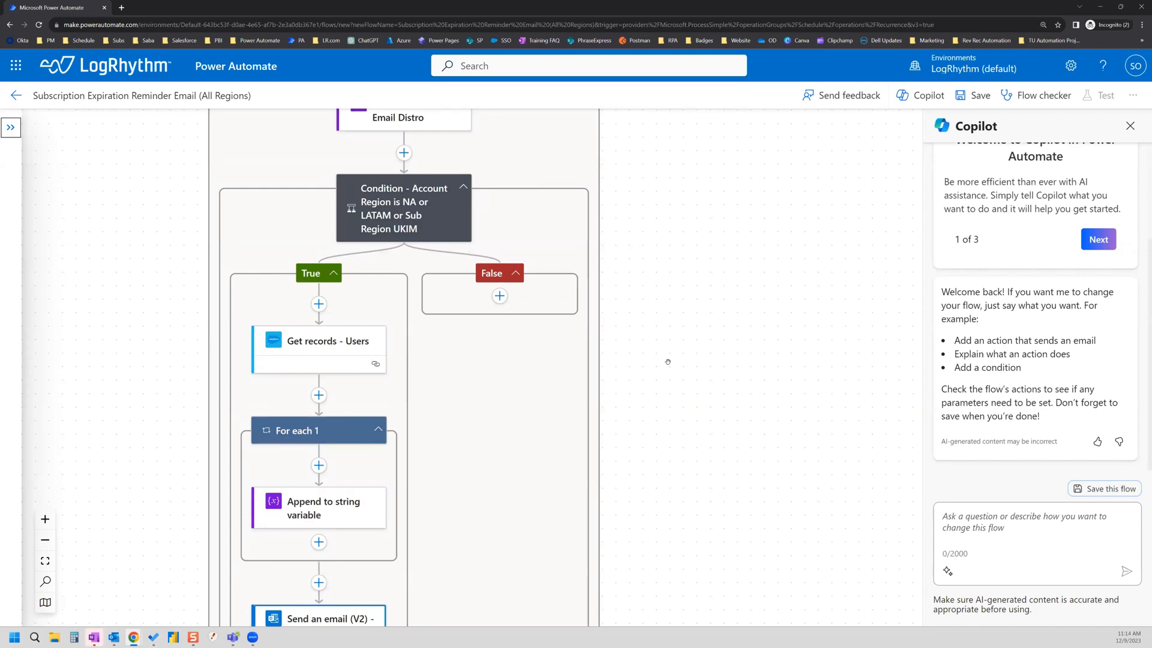
{"action": "left_click", "coordinate": [975, 95]}
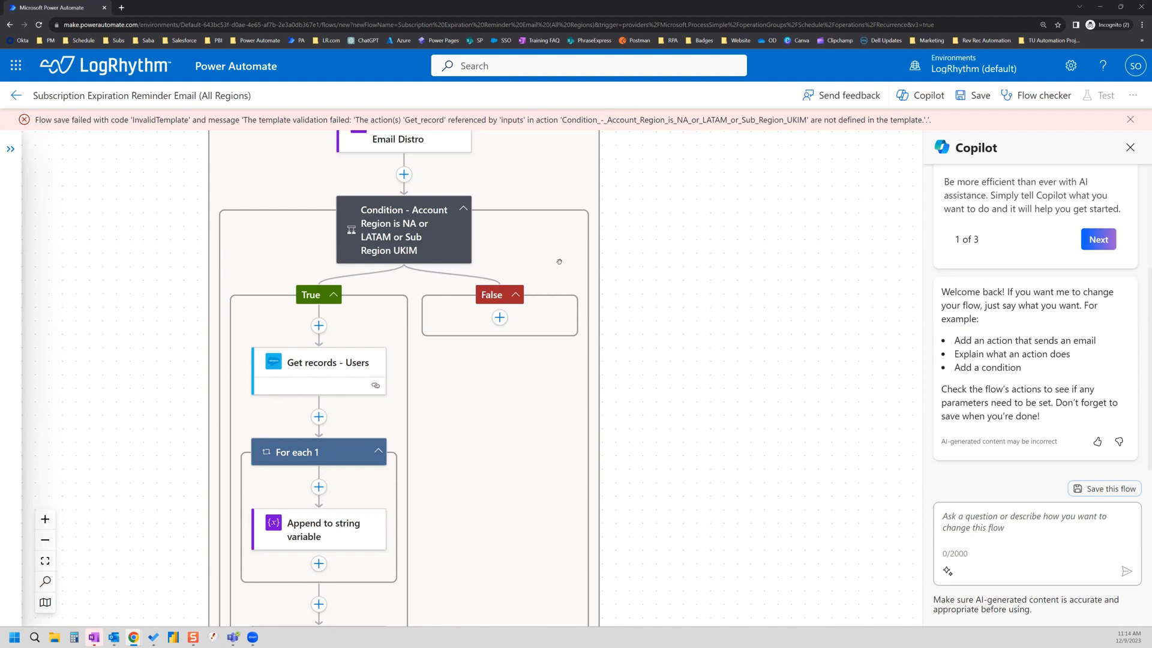
{"action": "scroll", "coordinate": [511, 413], "scroll_direction": "up", "scroll_amount": 3}
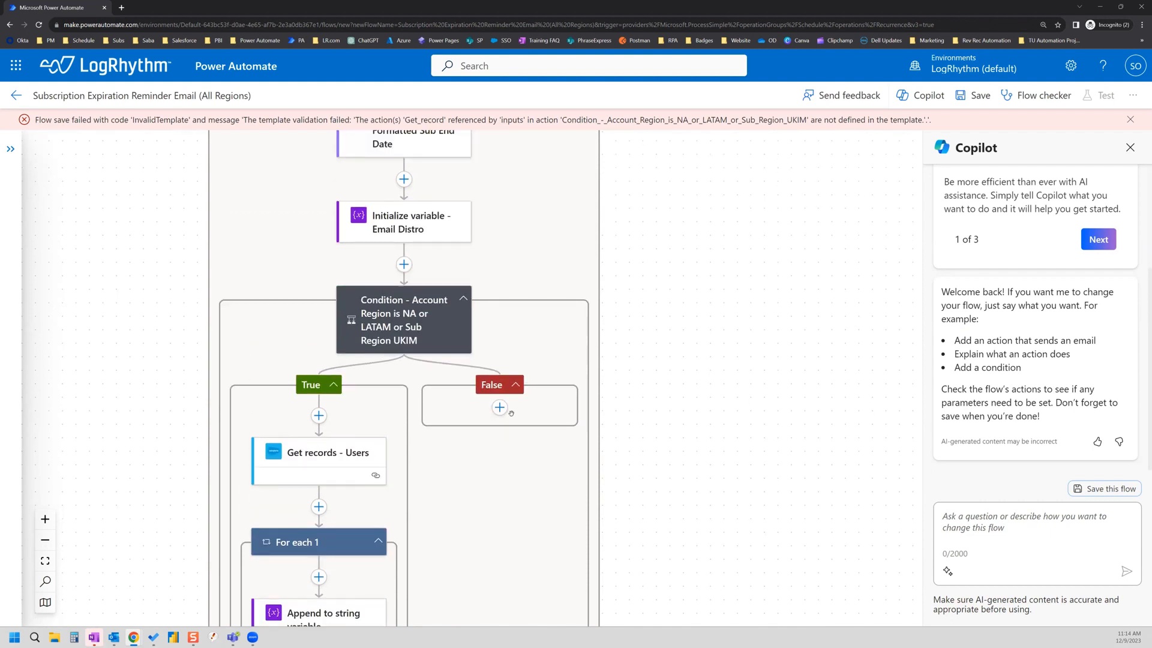
{"action": "scroll", "coordinate": [512, 413], "scroll_direction": "up", "scroll_amount": 1}
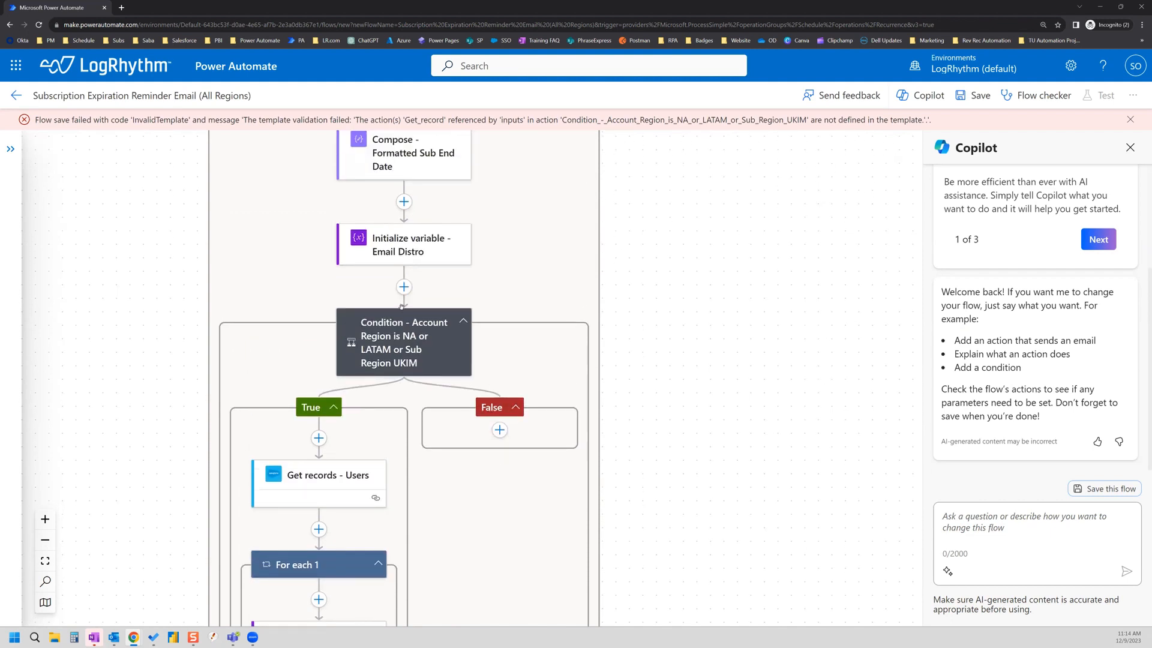
{"action": "left_click", "coordinate": [405, 347]}
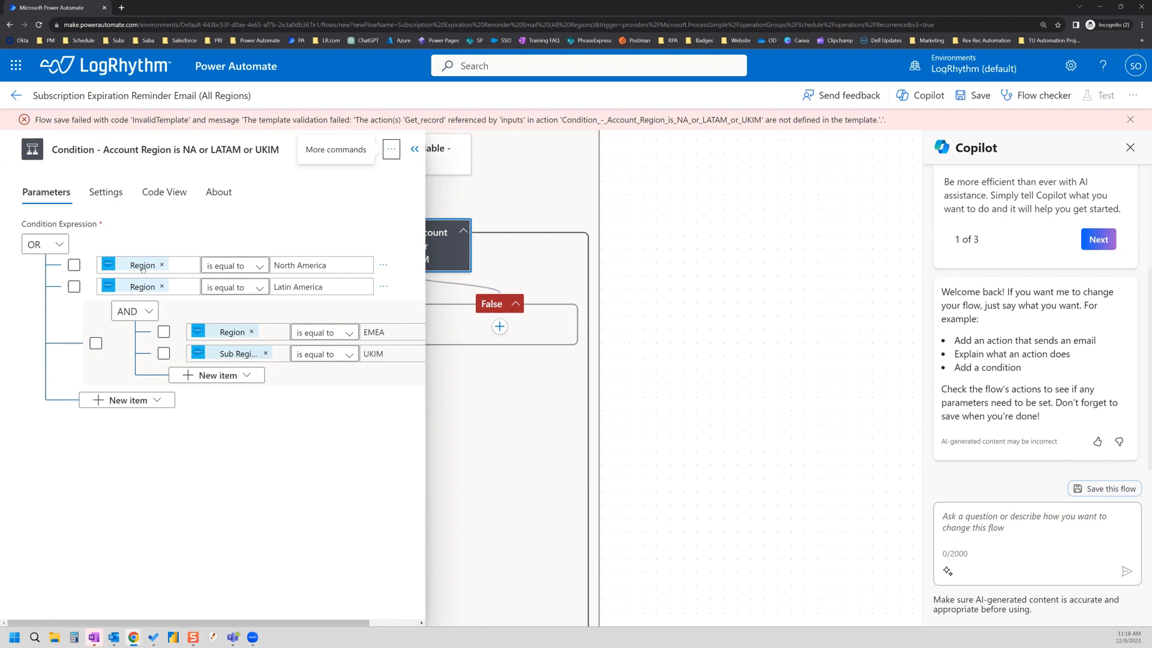
Step: Point the North America and Latin America checks to Get record - Account's Region
{"action": "left_click", "coordinate": [161, 264]}
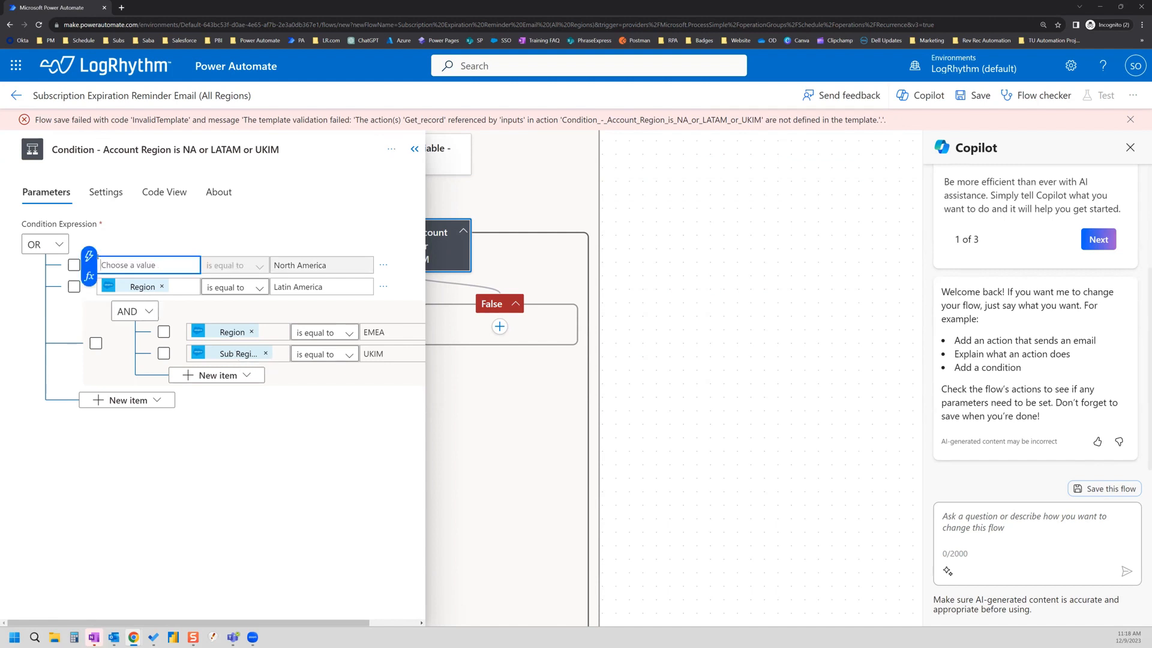
{"action": "left_click", "coordinate": [89, 256]}
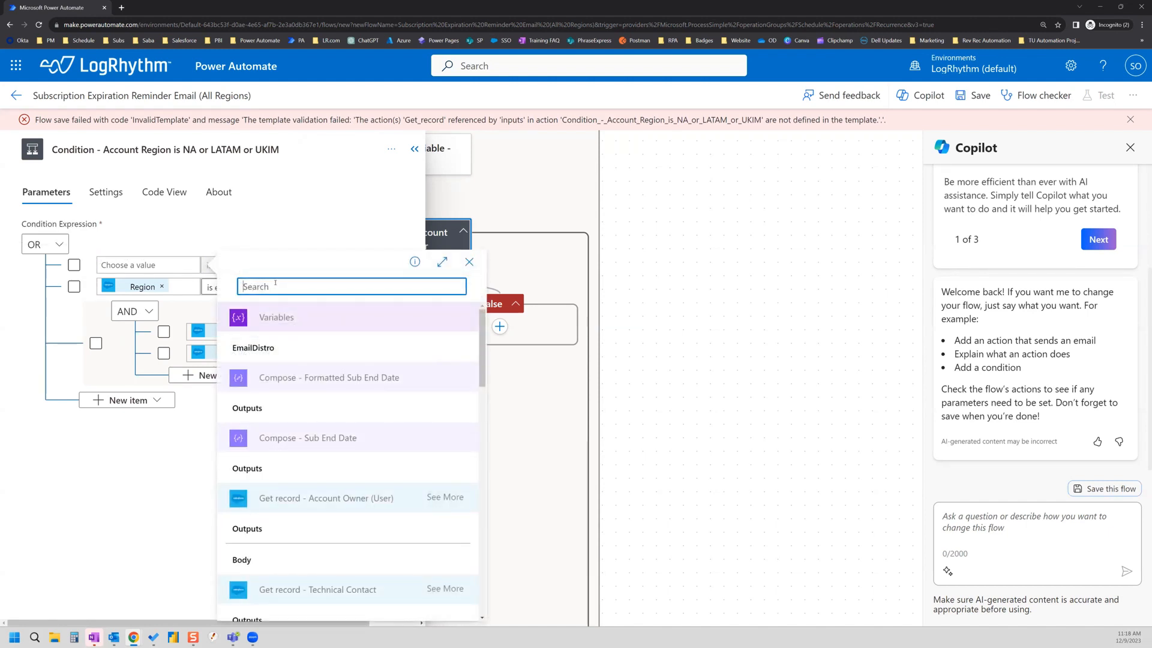
{"action": "type", "text": "region"}
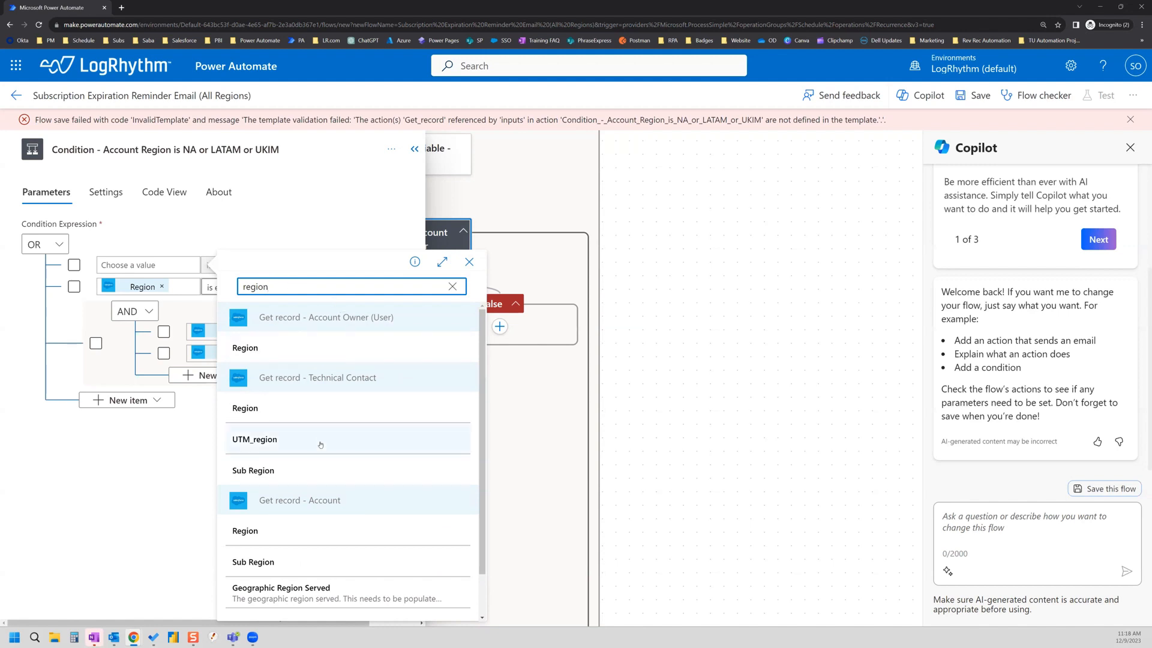
{"action": "scroll", "coordinate": [322, 447], "scroll_direction": "down", "scroll_amount": 1}
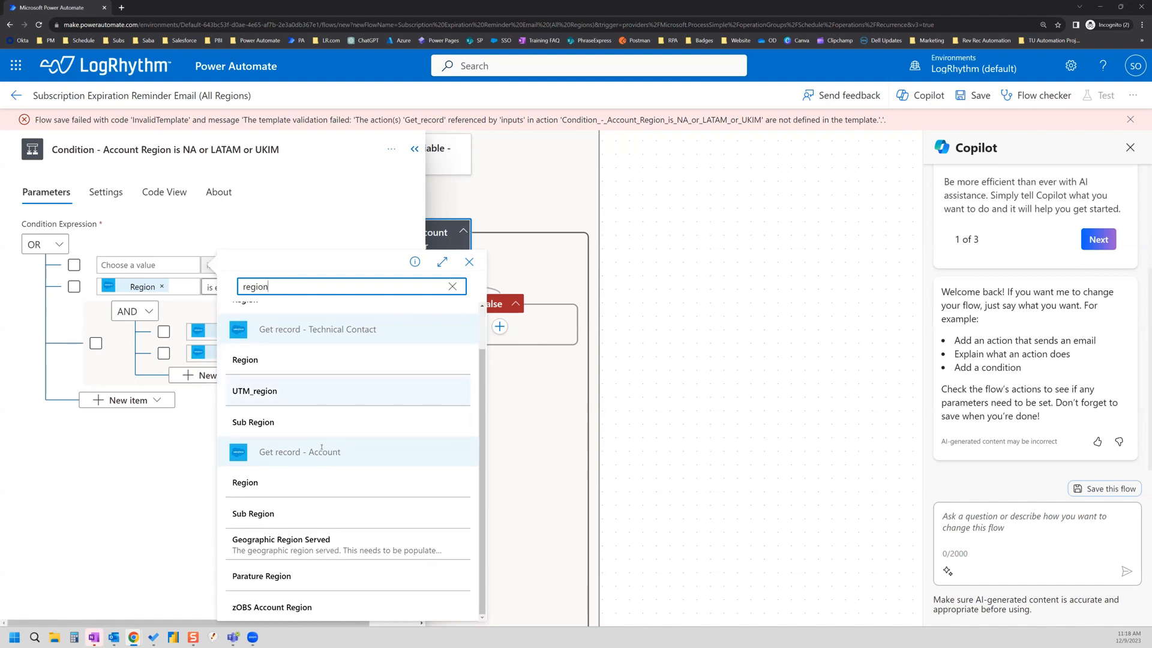
{"action": "left_click", "coordinate": [257, 485]}
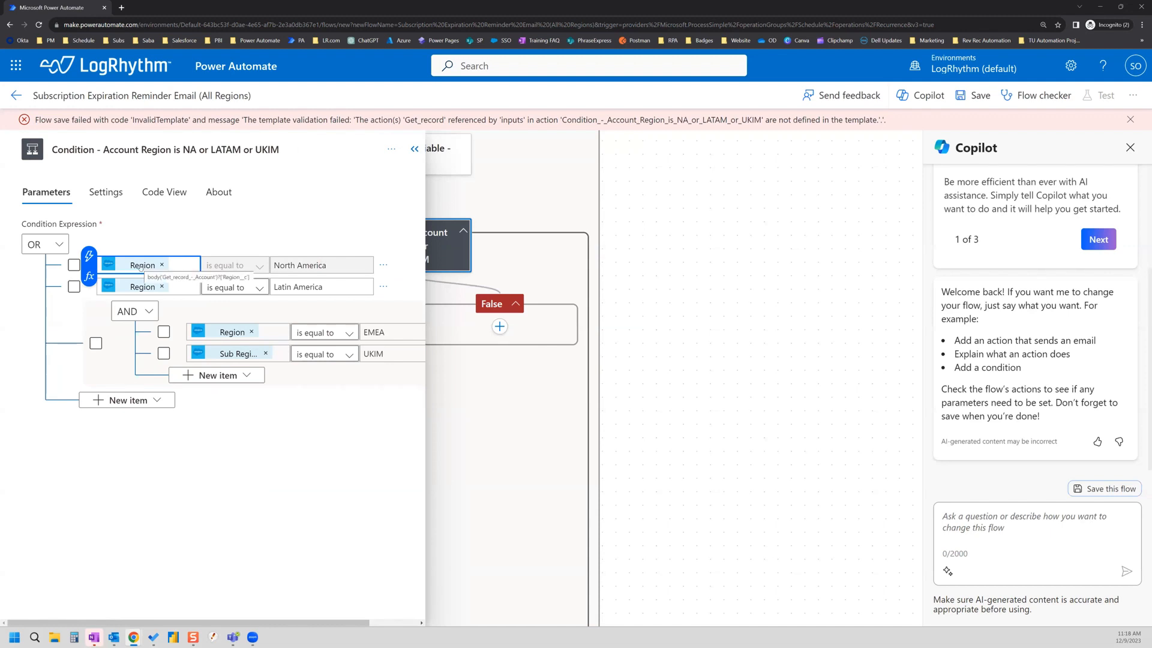
{"action": "left_click", "coordinate": [162, 287]}
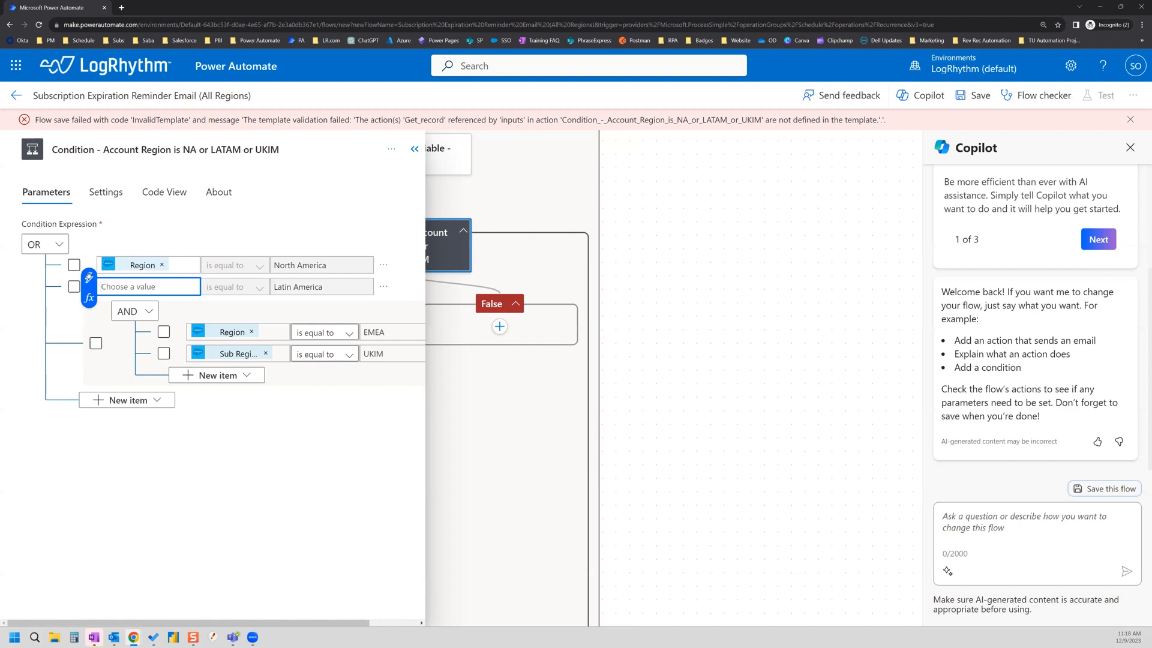
{"action": "left_click", "coordinate": [89, 277]}
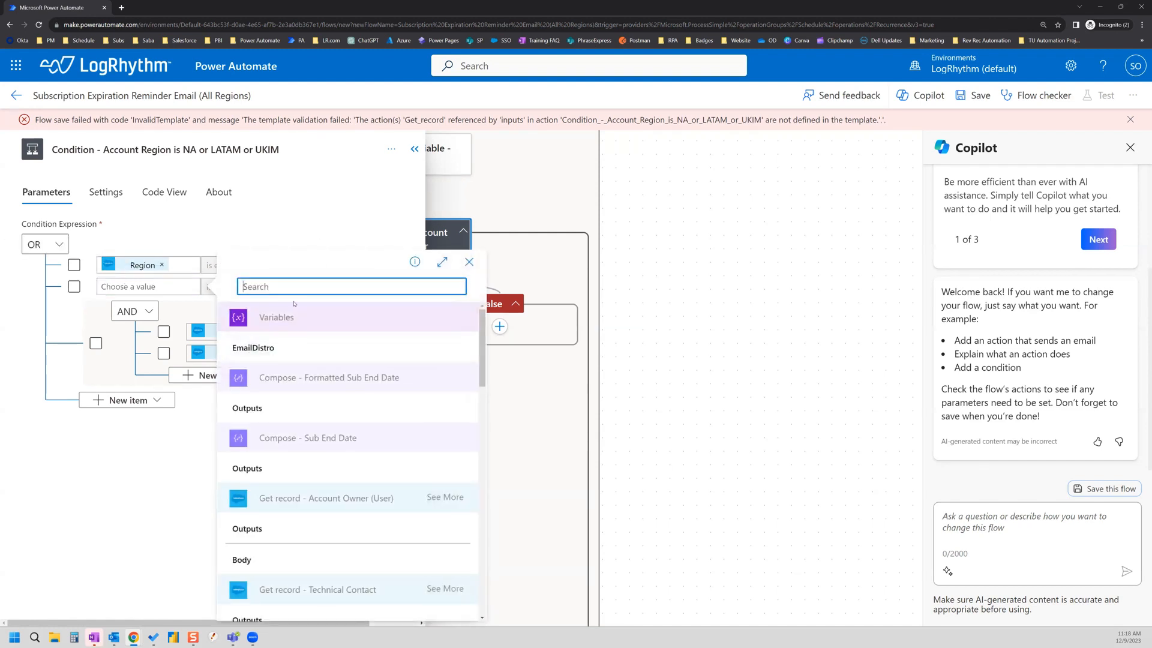
{"action": "type", "text": "region"}
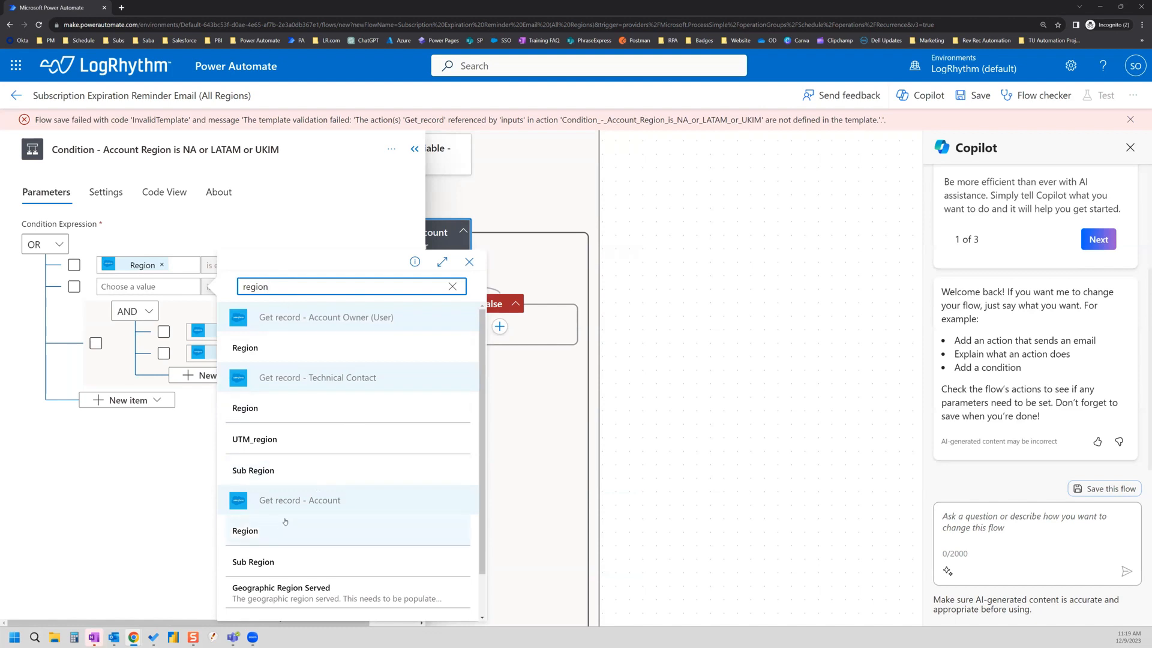
{"action": "left_click", "coordinate": [263, 531]}
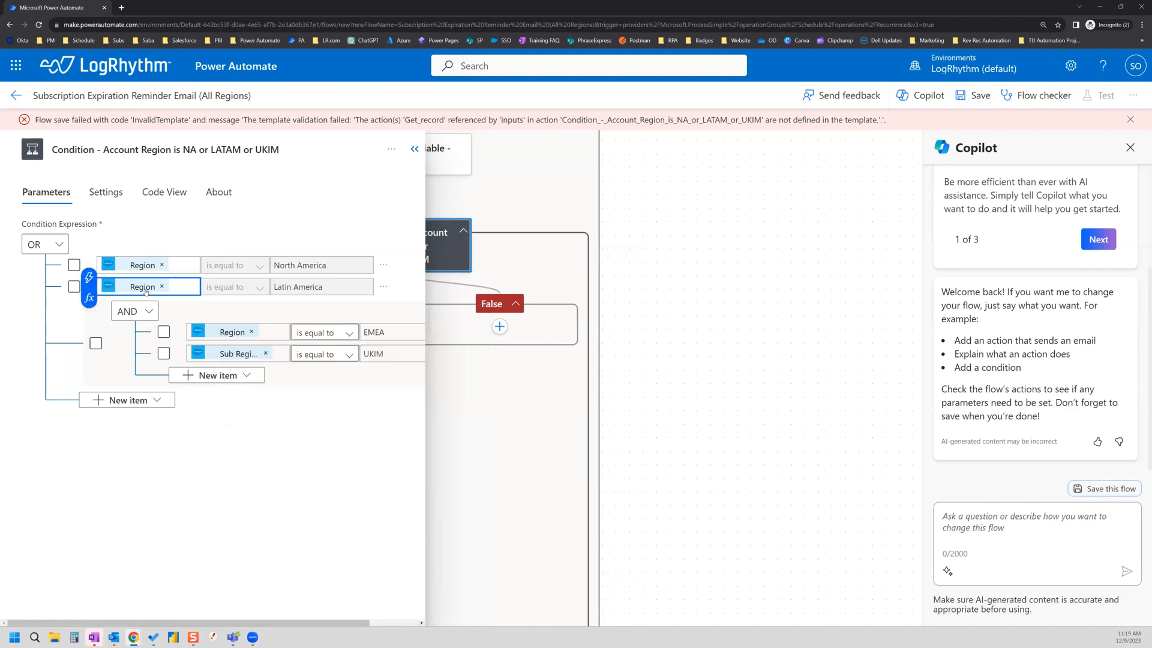
Step: Point EMEA to Account Region and UKIM to Account Sub Region, then save again
{"action": "mouse_move", "coordinate": [146, 293]}
{"action": "mouse_move", "coordinate": [228, 336]}
{"action": "mouse_move", "coordinate": [138, 270]}
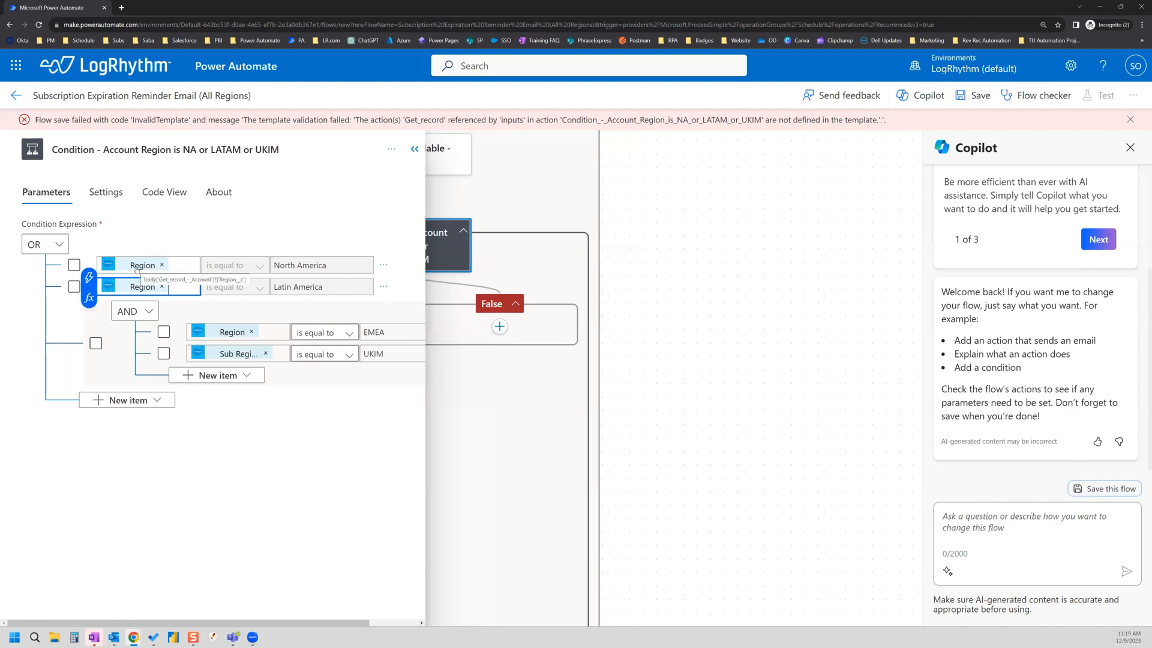
{"action": "left_click", "coordinate": [252, 332]}
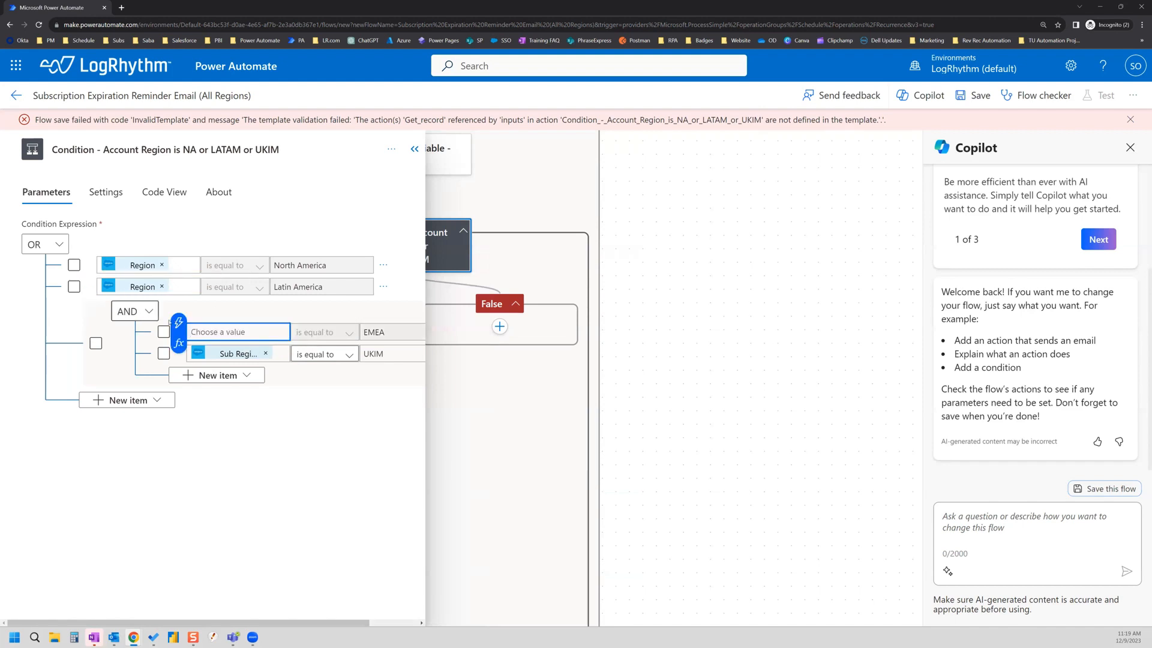
{"action": "left_click", "coordinate": [179, 323]}
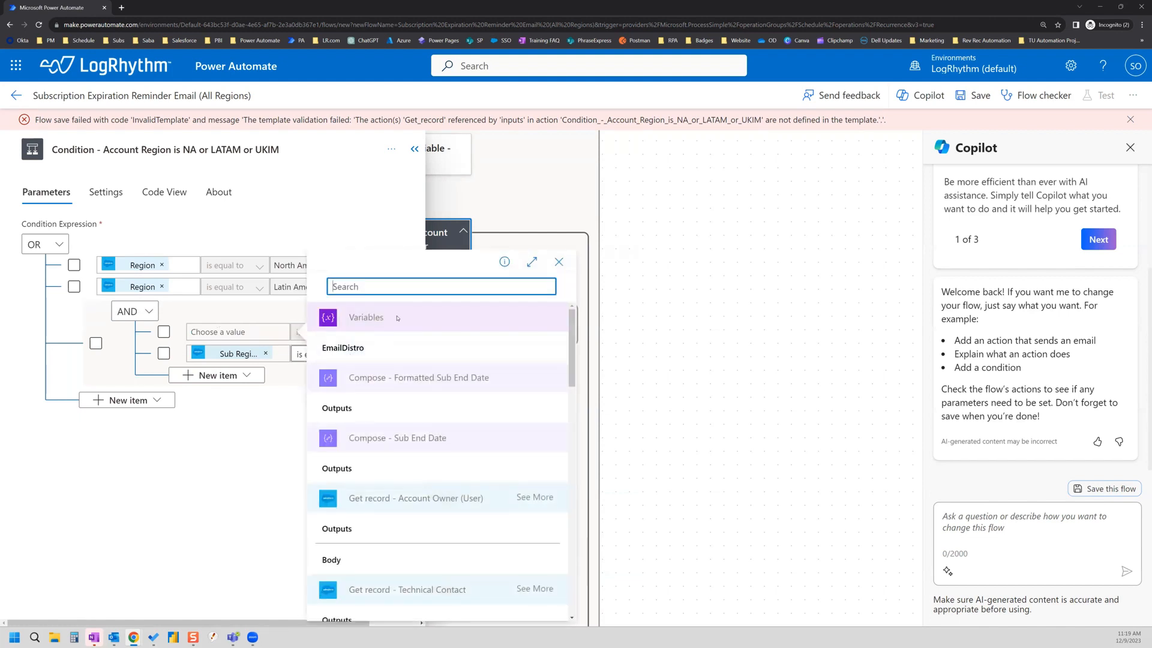
{"action": "type", "text": "region"}
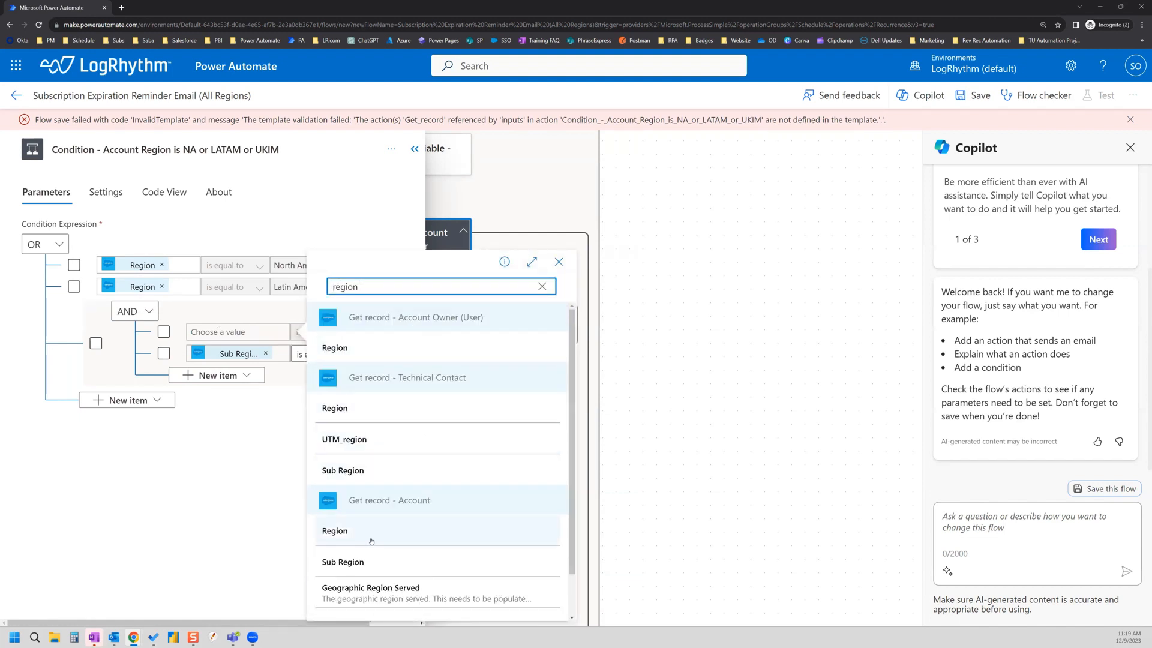
{"action": "left_click", "coordinate": [390, 536]}
{"action": "left_click", "coordinate": [268, 353]}
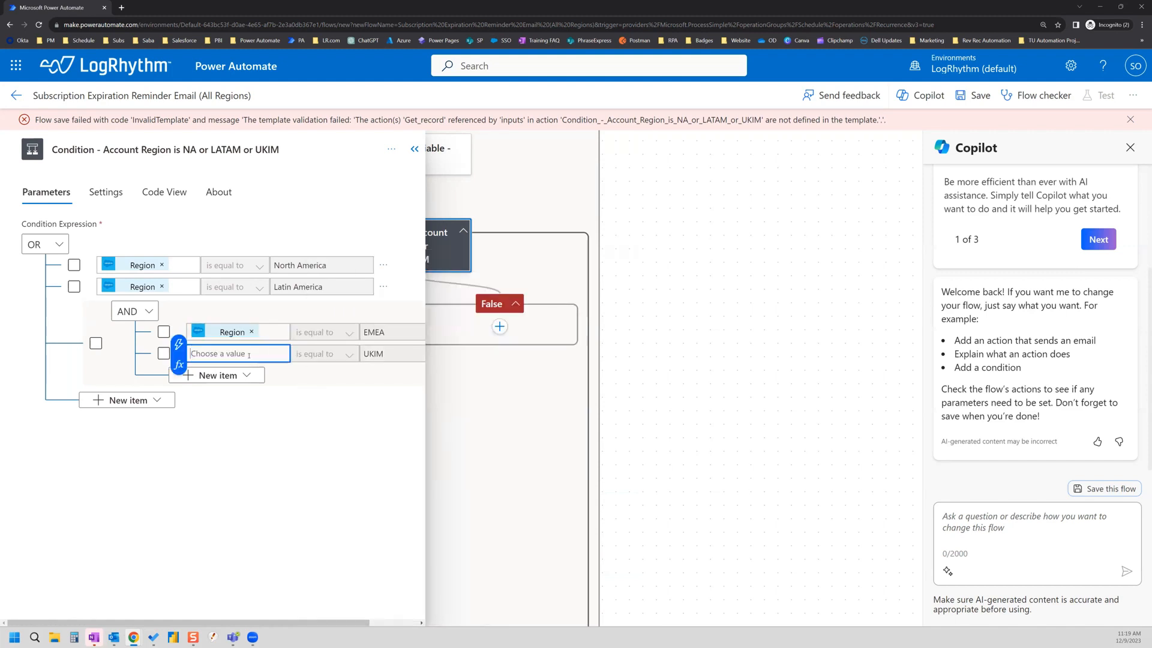
{"action": "left_click", "coordinate": [178, 344]}
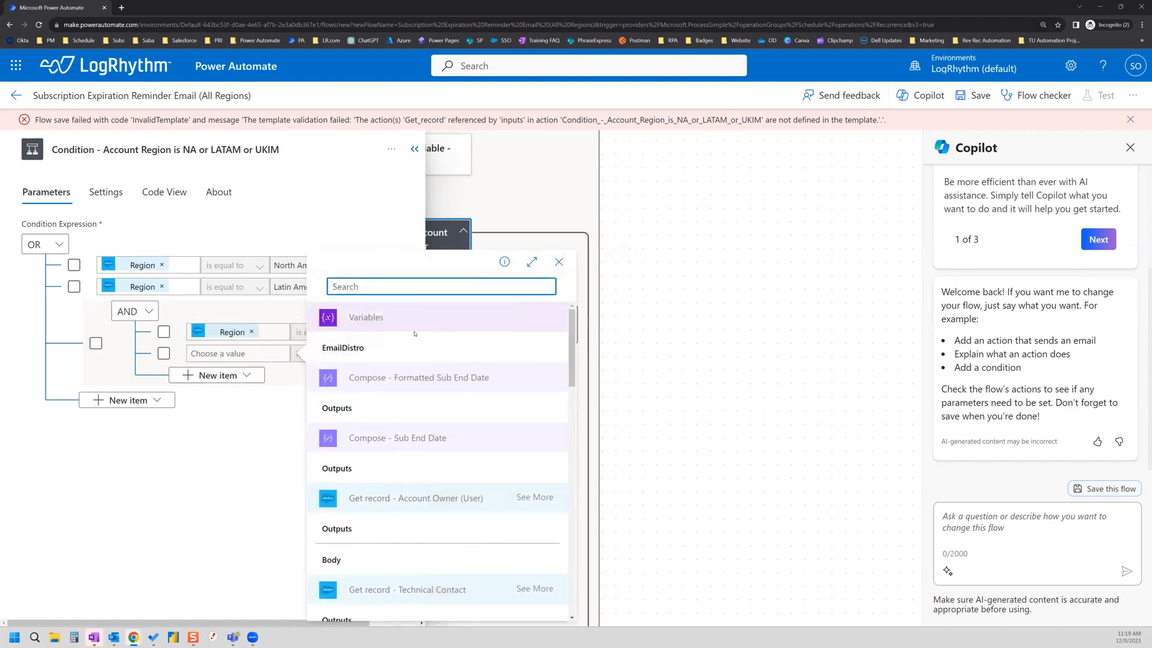
{"action": "type", "text": "sub region"}
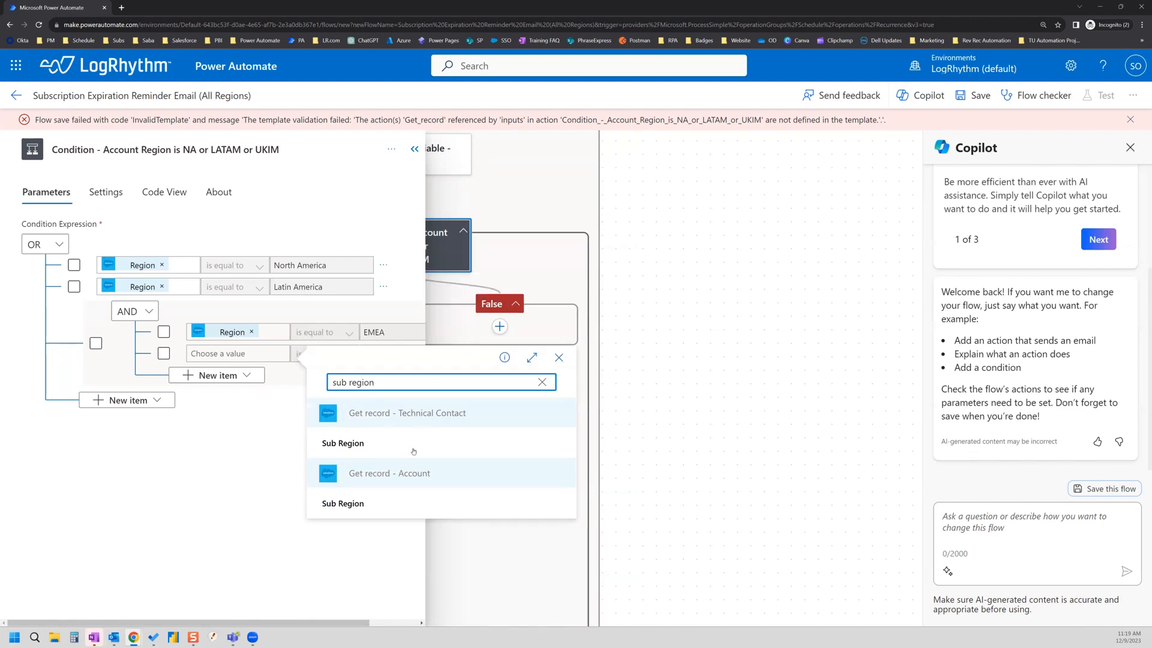
{"action": "left_click", "coordinate": [358, 503]}
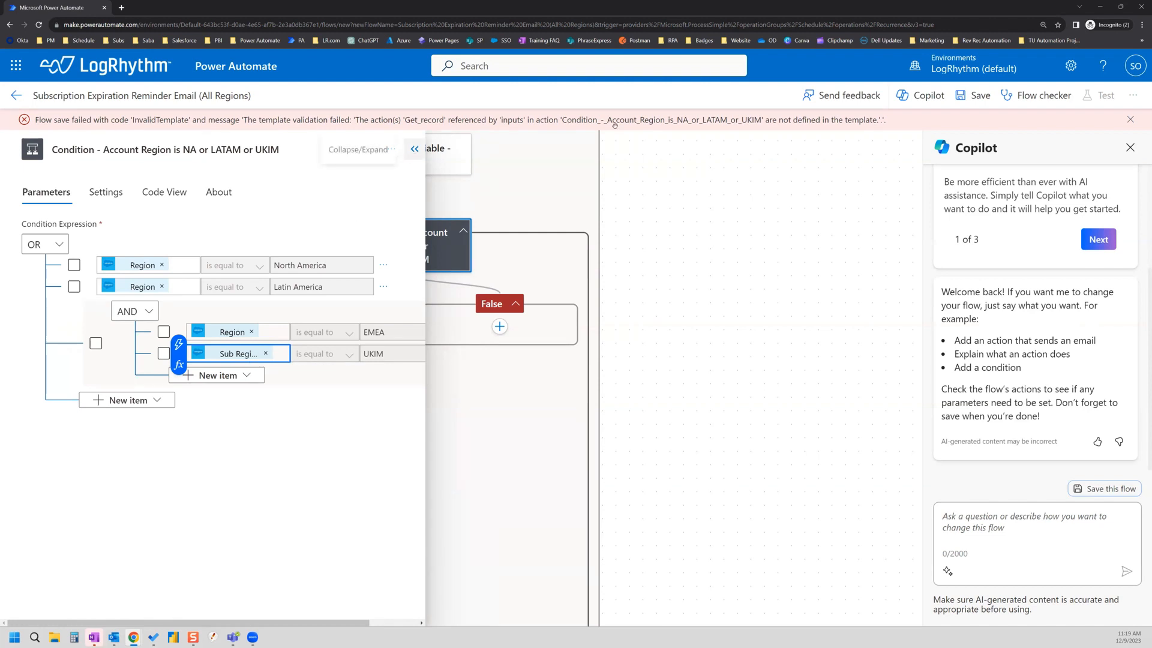
{"action": "left_click", "coordinate": [987, 99]}
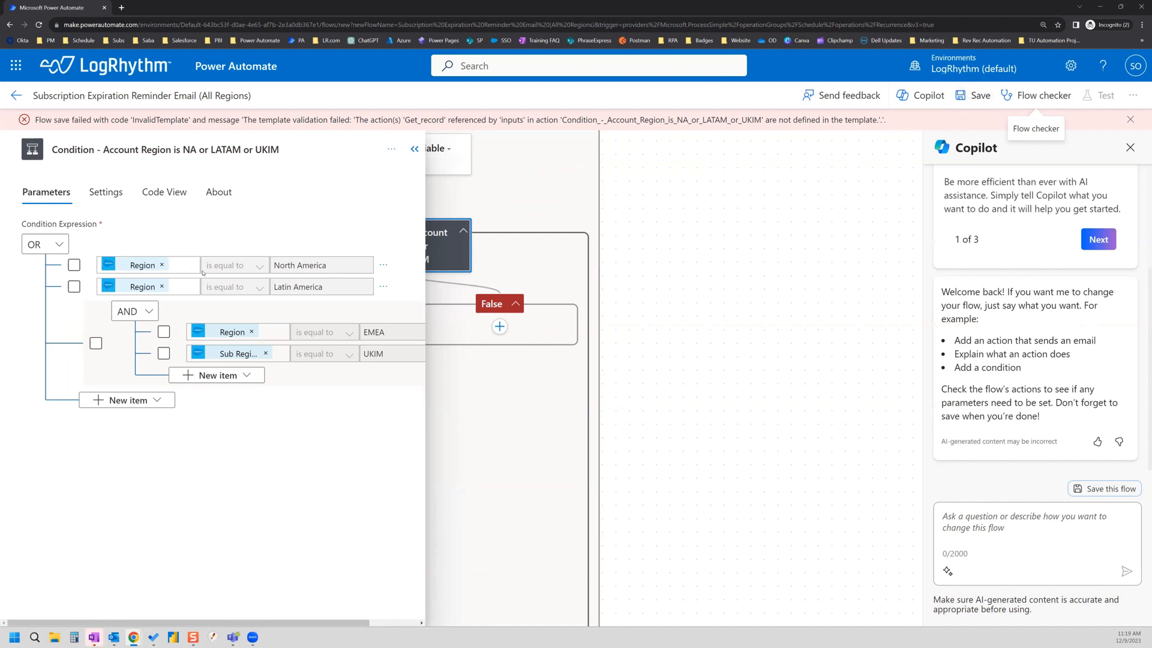
{"action": "mouse_move", "coordinate": [150, 268]}
{"action": "mouse_move", "coordinate": [228, 334]}
{"action": "mouse_move", "coordinate": [235, 358]}
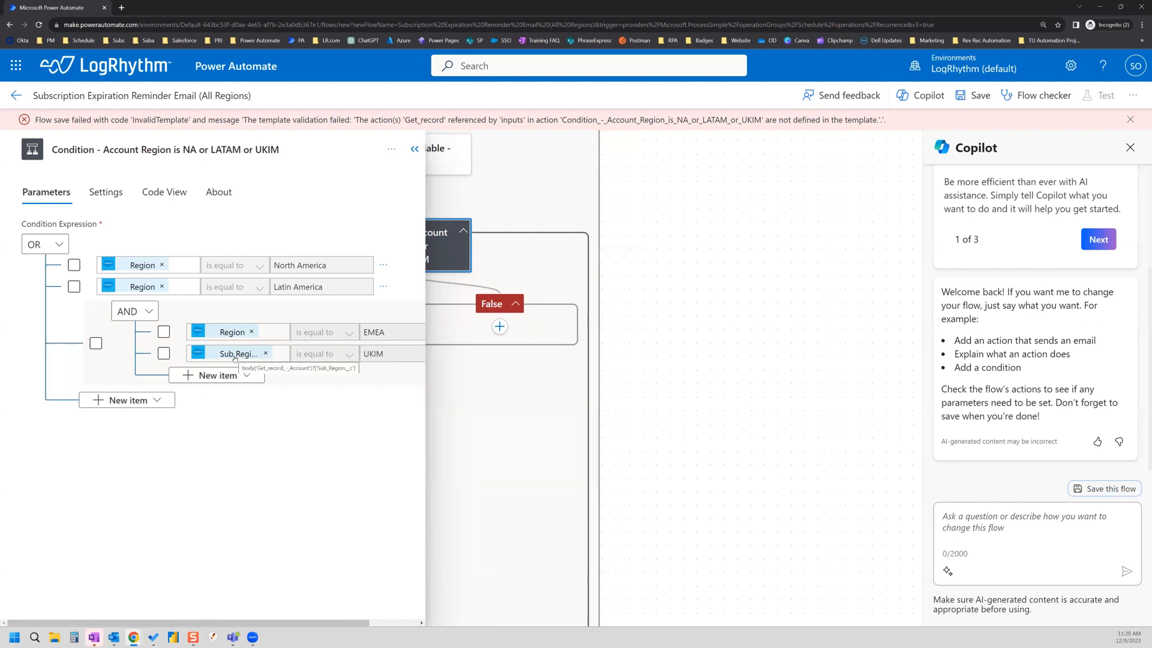
{"action": "left_click", "coordinate": [413, 150]}
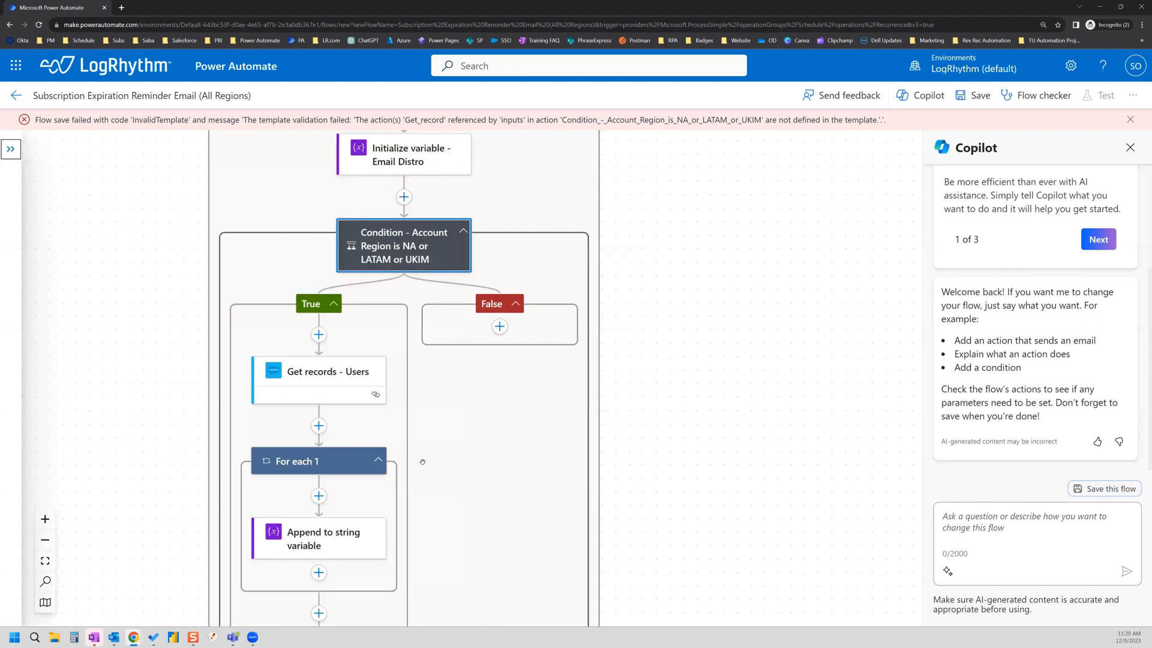
{"action": "scroll", "coordinate": [420, 459], "scroll_direction": "down", "scroll_amount": 2}
{"action": "scroll", "coordinate": [437, 421], "scroll_direction": "up", "scroll_amount": 4}
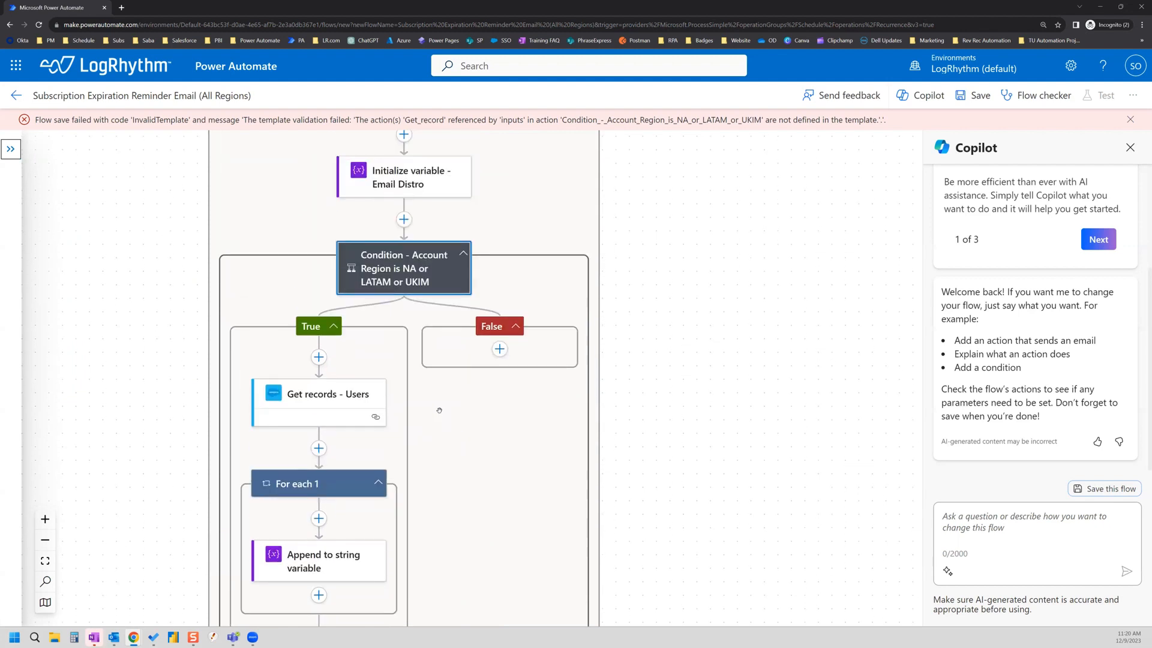
{"action": "left_click", "coordinate": [401, 337]}
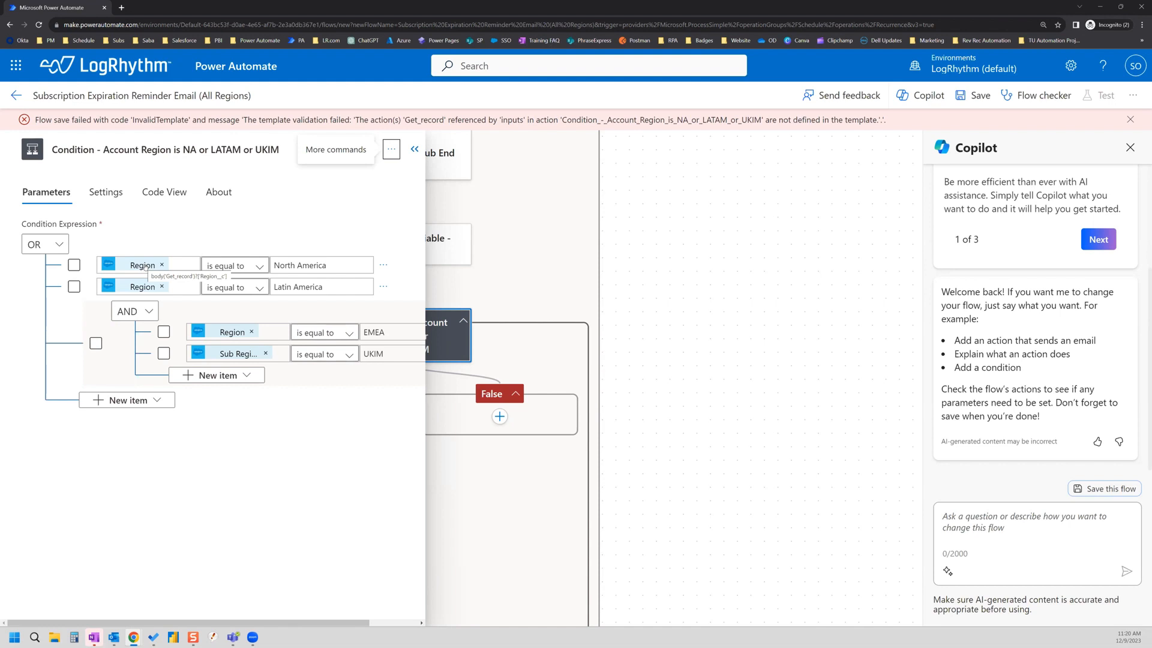
Step: Remove the Region and Sub Region tokens from all four condition rows
{"action": "left_click", "coordinate": [161, 265]}
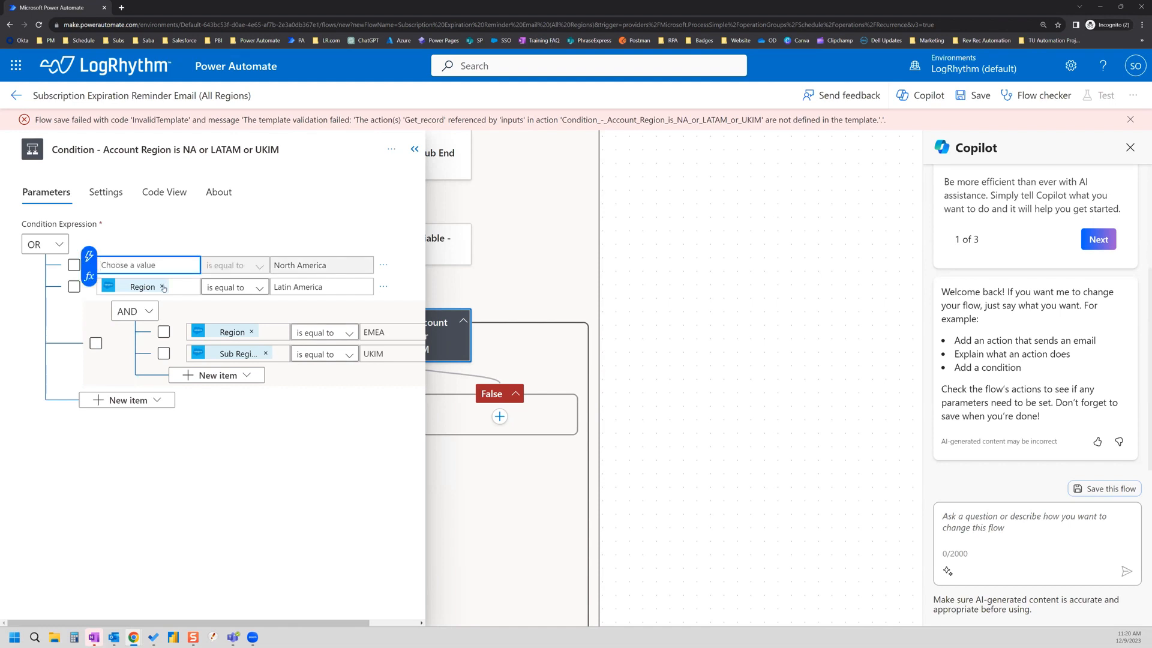
{"action": "left_click", "coordinate": [162, 287]}
{"action": "left_click", "coordinate": [252, 332]}
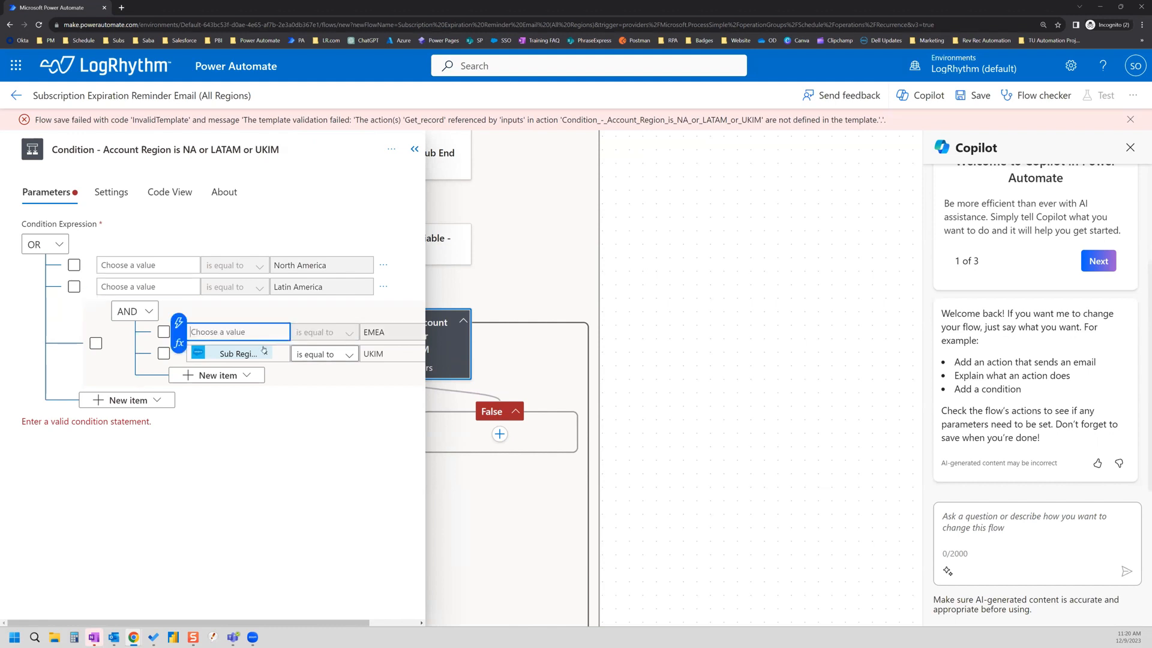
{"action": "left_click", "coordinate": [266, 354]}
Step: Enter 1 as the left value in each of the four rows and save the flow
{"action": "left_click", "coordinate": [127, 264]}
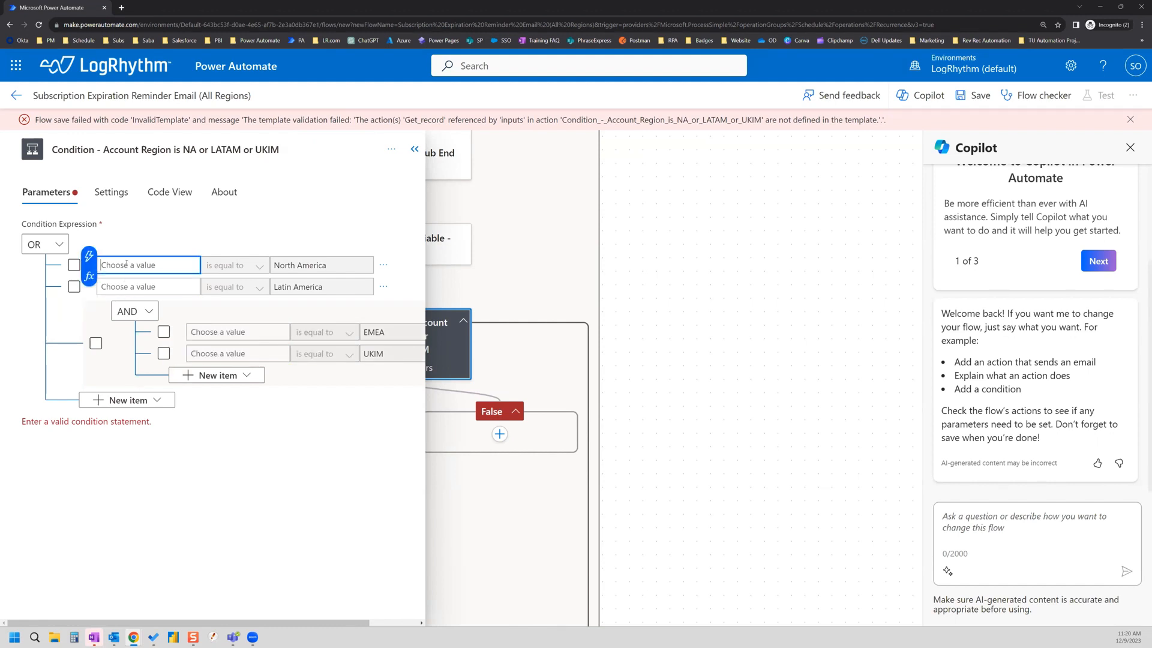
{"action": "type", "text": "1"}
{"action": "left_click", "coordinate": [125, 282]}
{"action": "type", "text": "1"}
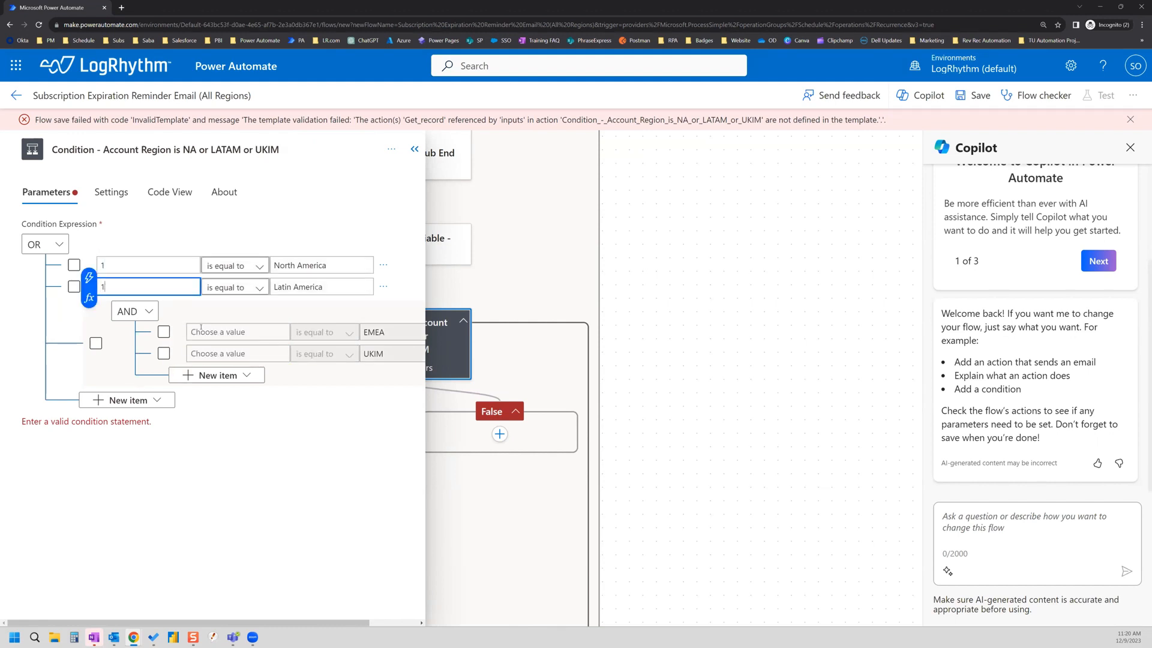
{"action": "left_click", "coordinate": [203, 331]}
{"action": "type", "text": "1"}
{"action": "left_click", "coordinate": [202, 353]}
{"action": "type", "text": "1"}
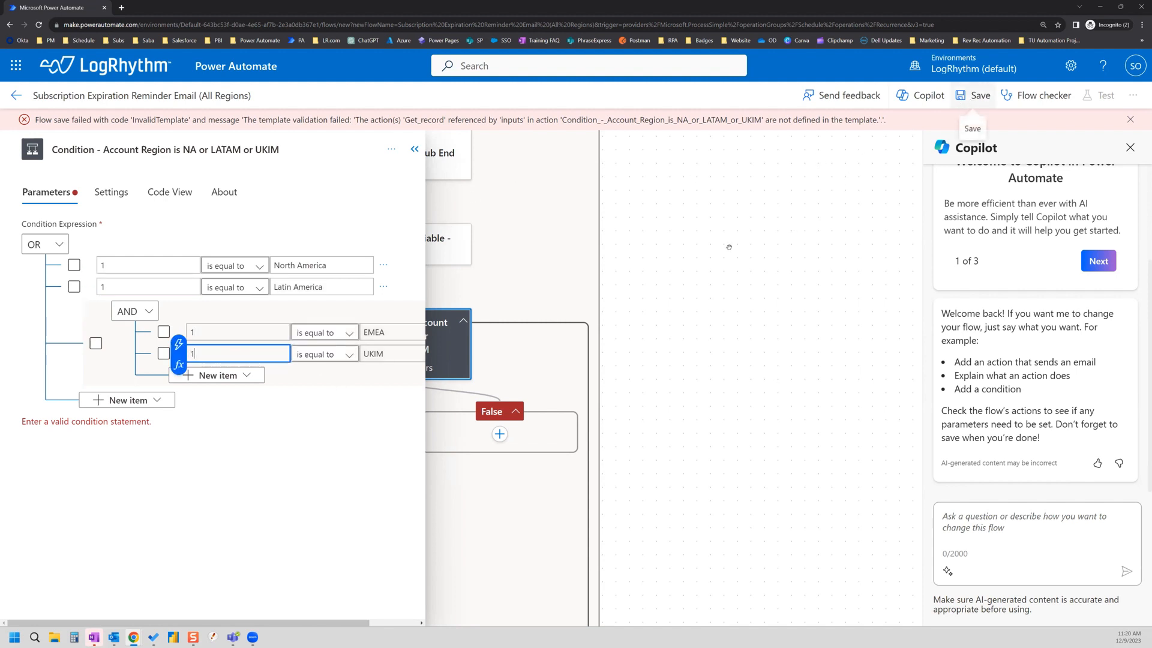
{"action": "left_click", "coordinate": [974, 95]}
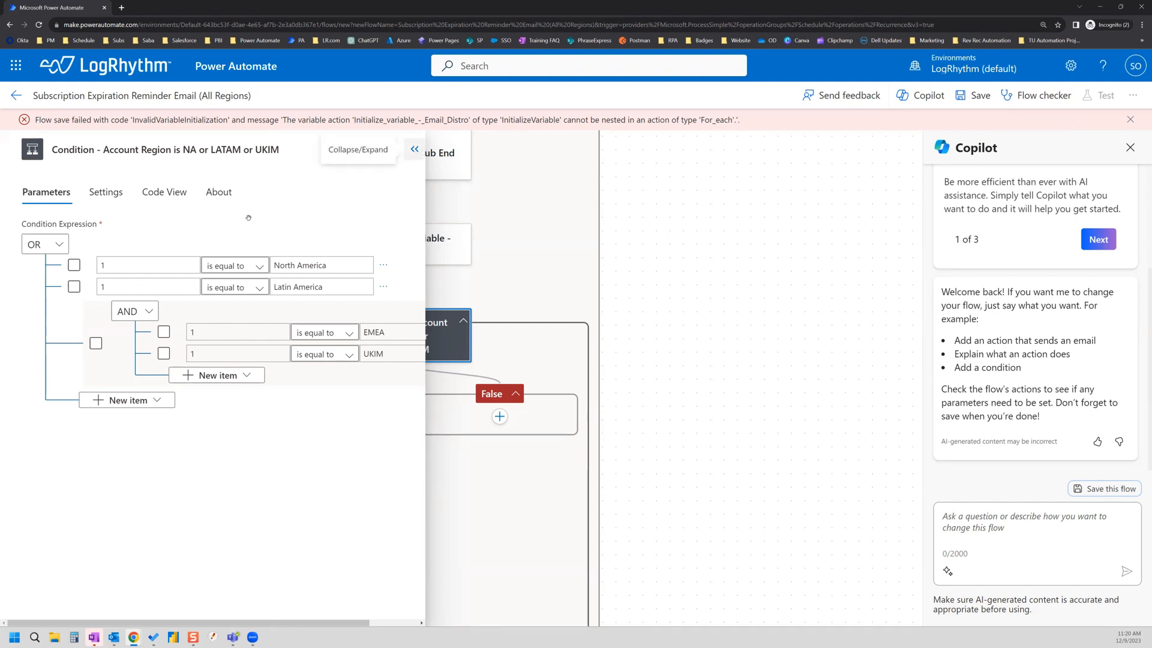
Step: Drag the Append to string variable step out of the loop, just above For each 1
{"action": "left_click", "coordinate": [414, 149]}
{"action": "scroll", "coordinate": [311, 348], "scroll_direction": "down", "scroll_amount": 4}
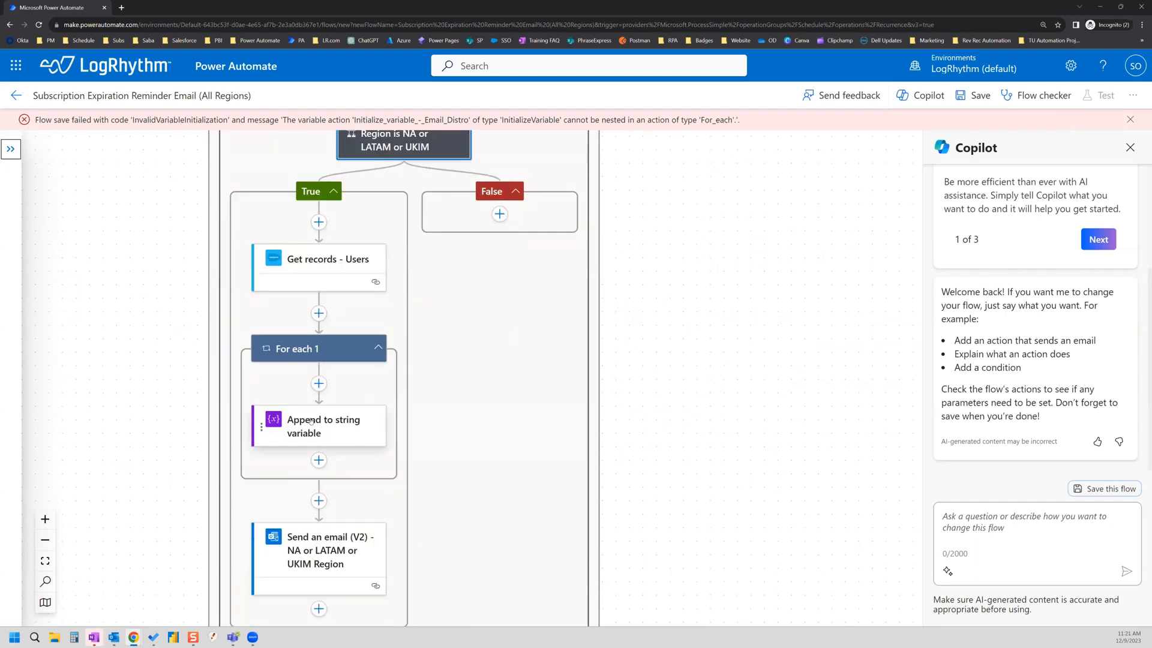
{"action": "left_click_drag", "start_coordinate": [303, 428], "coordinate": [306, 339]}
{"action": "left_click_drag", "start_coordinate": [310, 318], "coordinate": [308, 317]}
Step: Delete the now-empty For each 1 loop and save the flow
{"action": "left_click", "coordinate": [375, 436]}
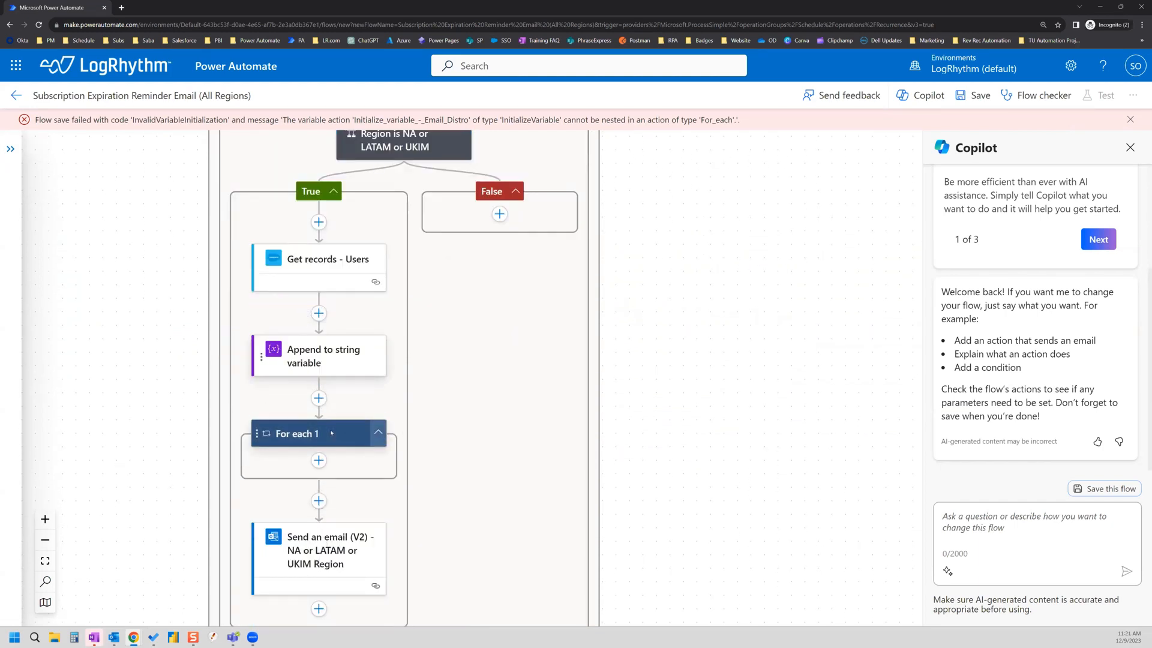
{"action": "left_click", "coordinate": [392, 149]}
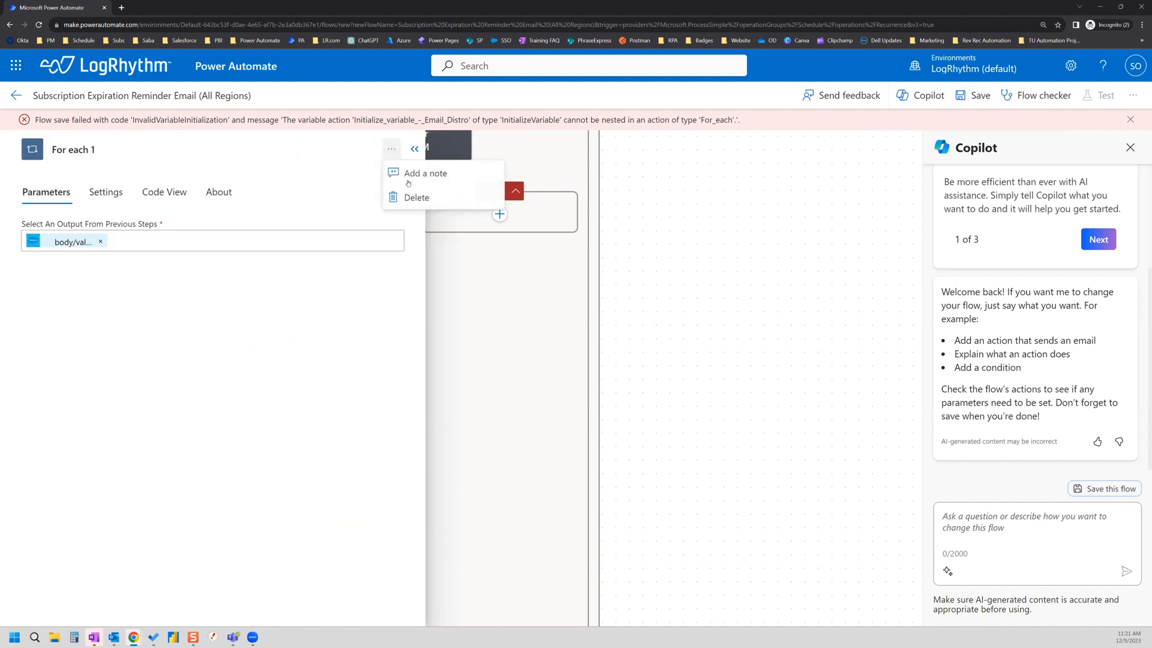
{"action": "left_click", "coordinate": [414, 196]}
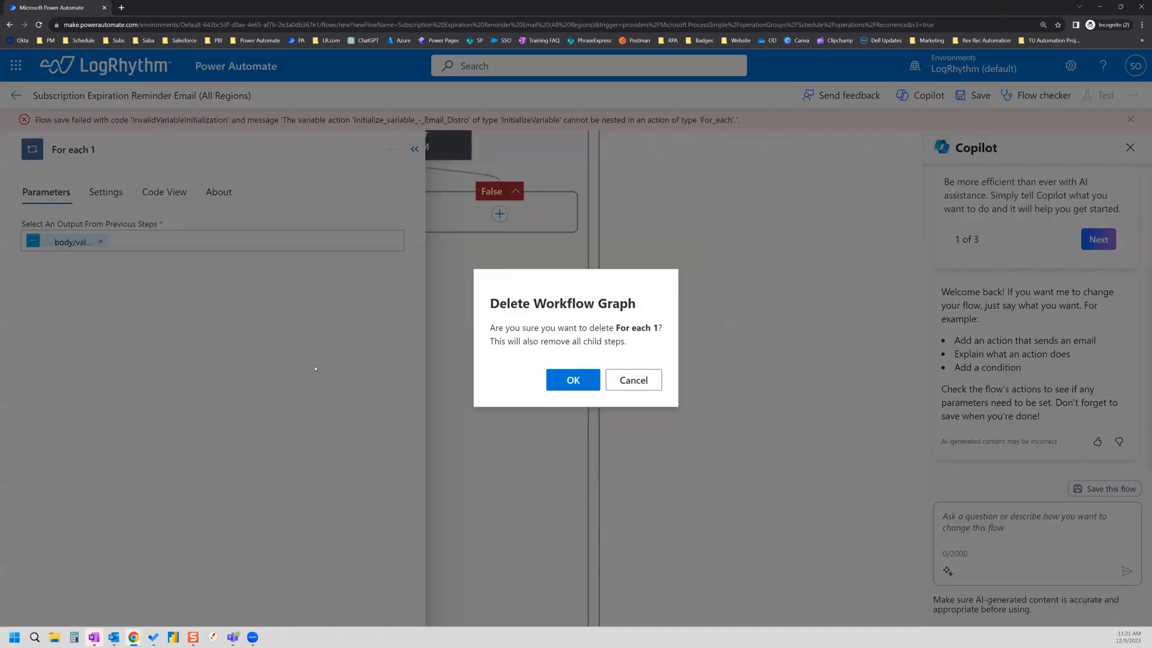
{"action": "left_click", "coordinate": [549, 384]}
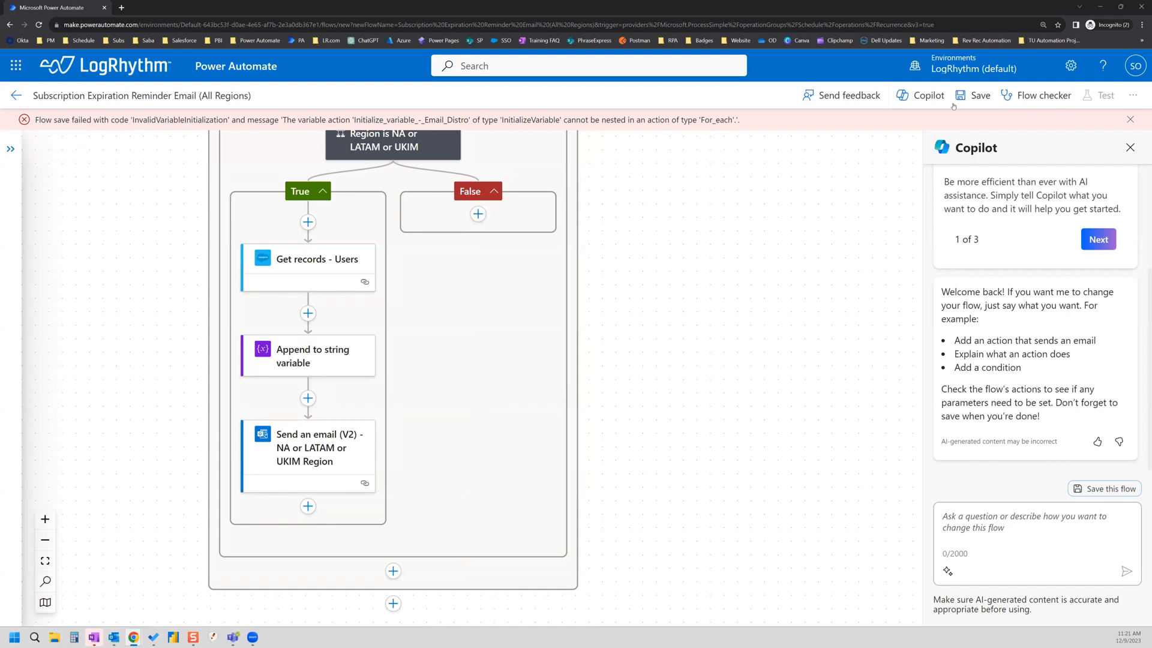
{"action": "left_click", "coordinate": [975, 96]}
Step: Delete the Append to string variable step, confirm with OK, and retry saving
{"action": "scroll", "coordinate": [333, 324], "scroll_direction": "up", "scroll_amount": 3}
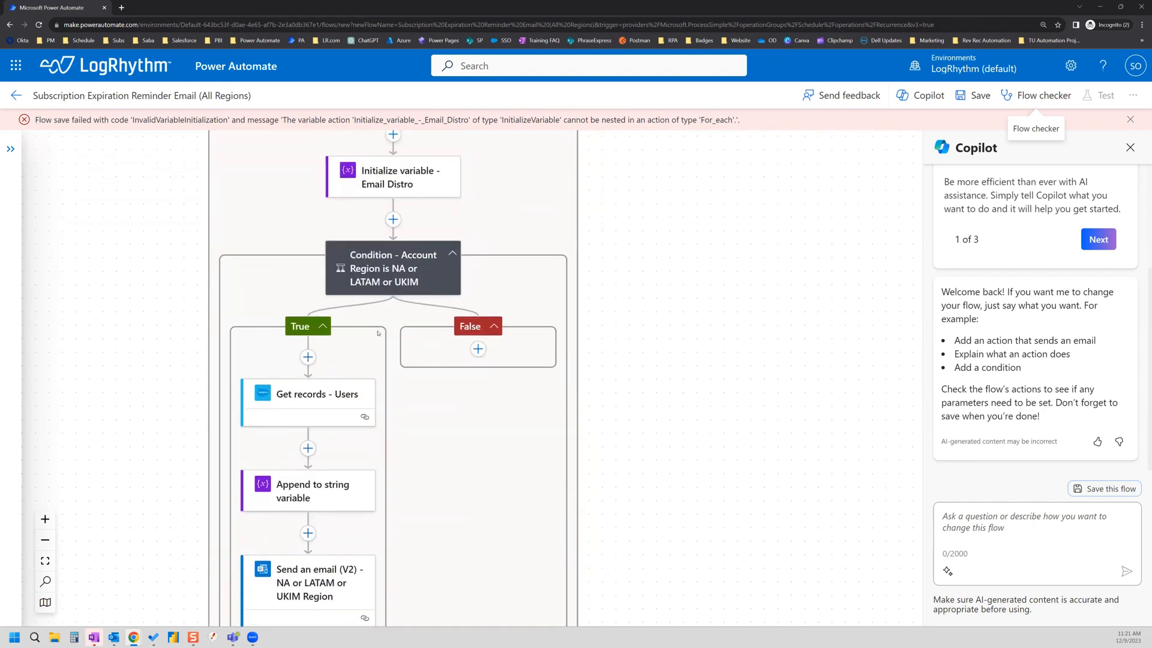
{"action": "scroll", "coordinate": [407, 331], "scroll_direction": "up", "scroll_amount": 2}
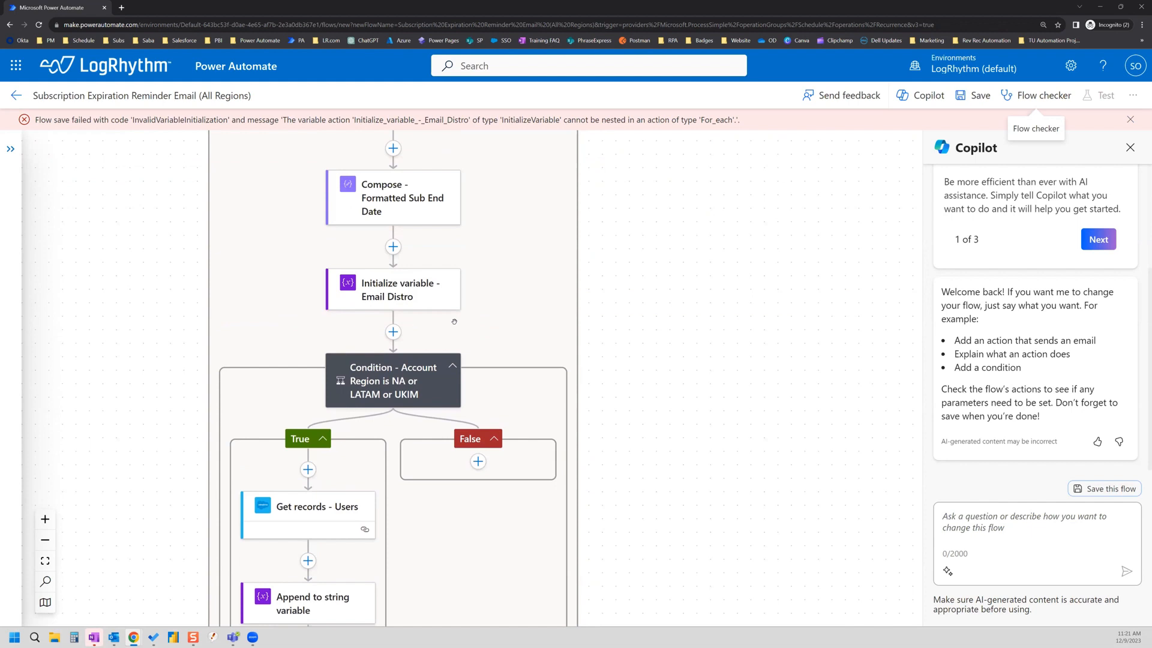
{"action": "scroll", "coordinate": [454, 321], "scroll_direction": "up", "scroll_amount": 3}
{"action": "scroll", "coordinate": [455, 322], "scroll_direction": "up", "scroll_amount": 15}
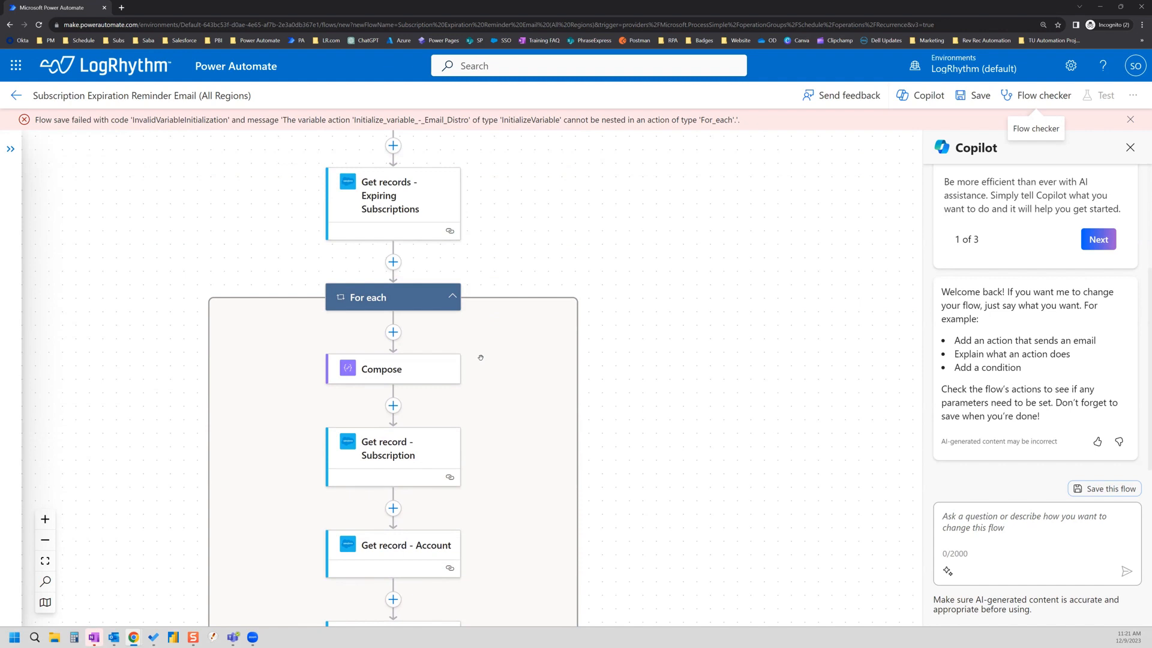
{"action": "scroll", "coordinate": [481, 358], "scroll_direction": "down", "scroll_amount": 10}
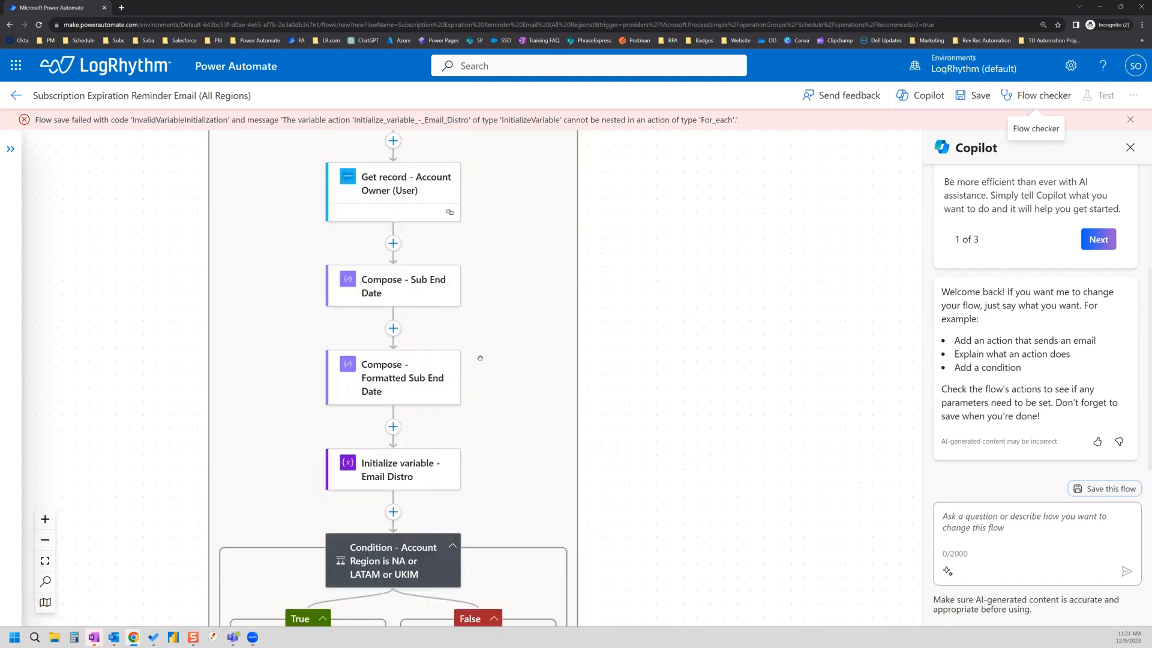
{"action": "scroll", "coordinate": [480, 358], "scroll_direction": "down", "scroll_amount": 8}
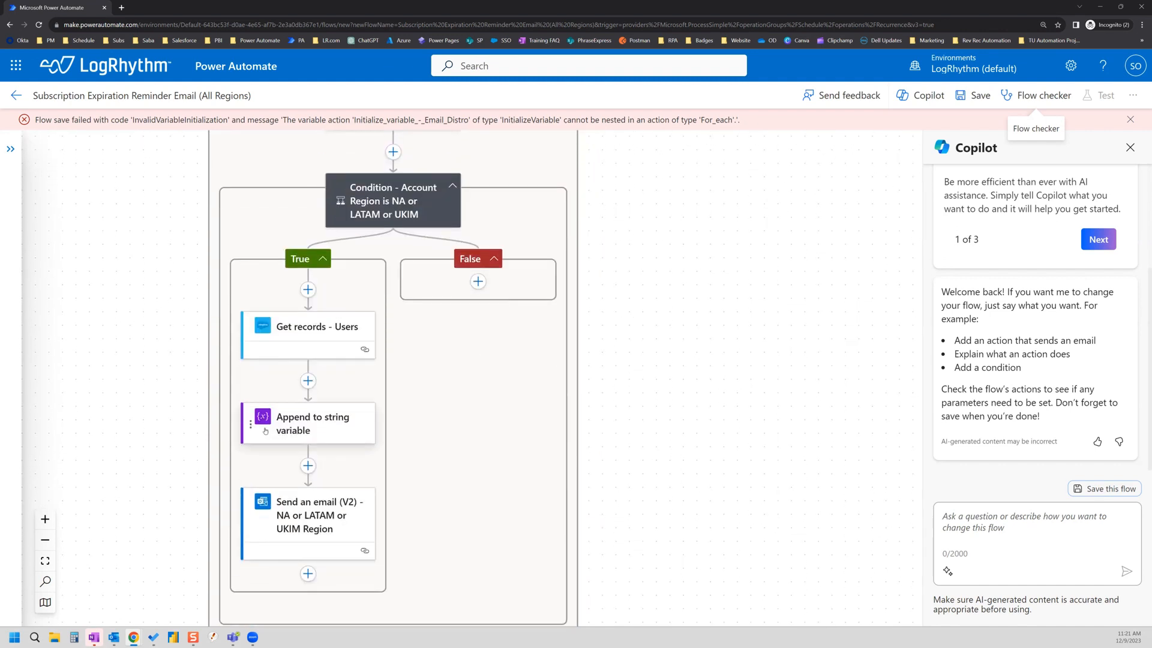
{"action": "left_click", "coordinate": [265, 431]}
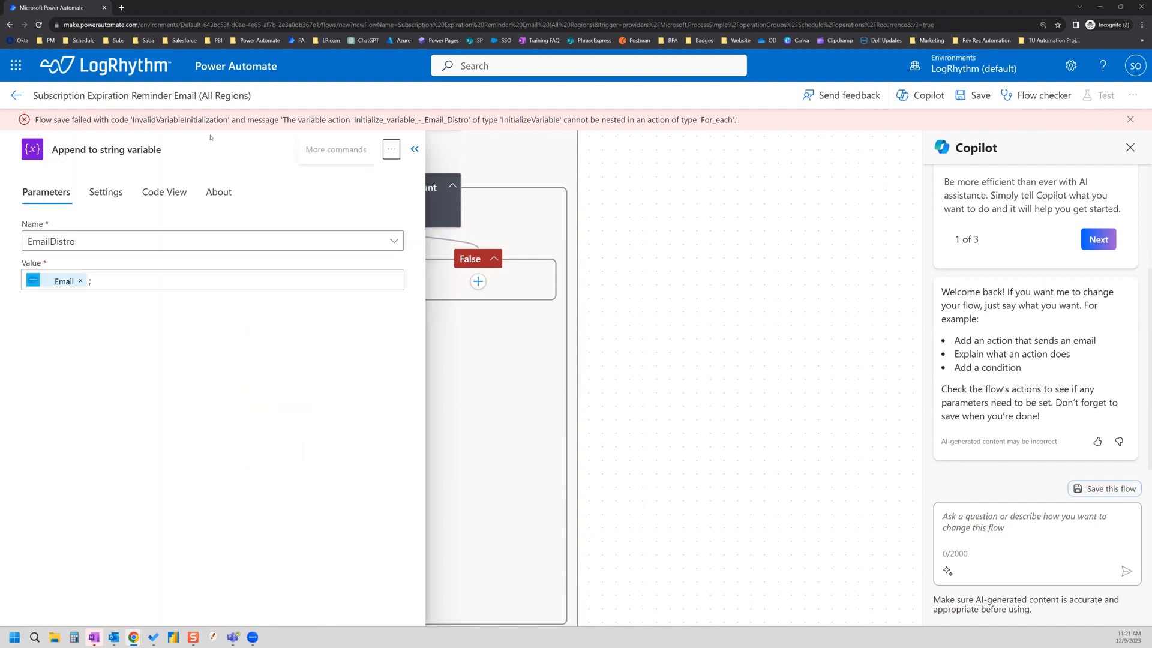
{"action": "left_click", "coordinate": [391, 152]}
{"action": "left_click", "coordinate": [408, 195]}
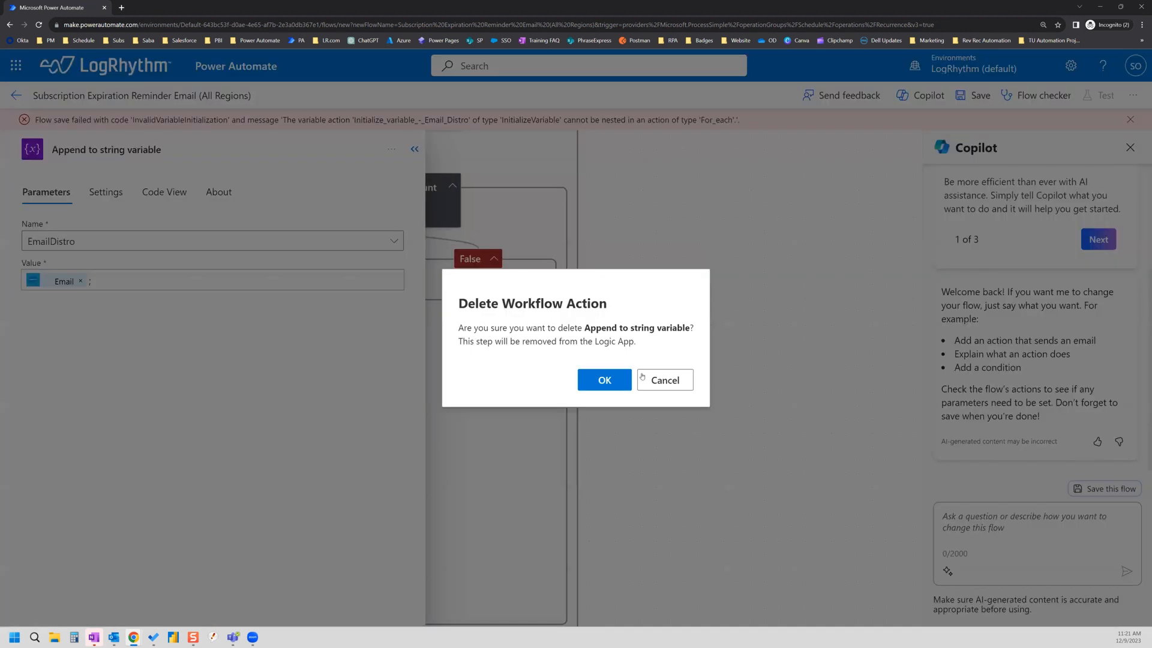
{"action": "left_click", "coordinate": [598, 380]}
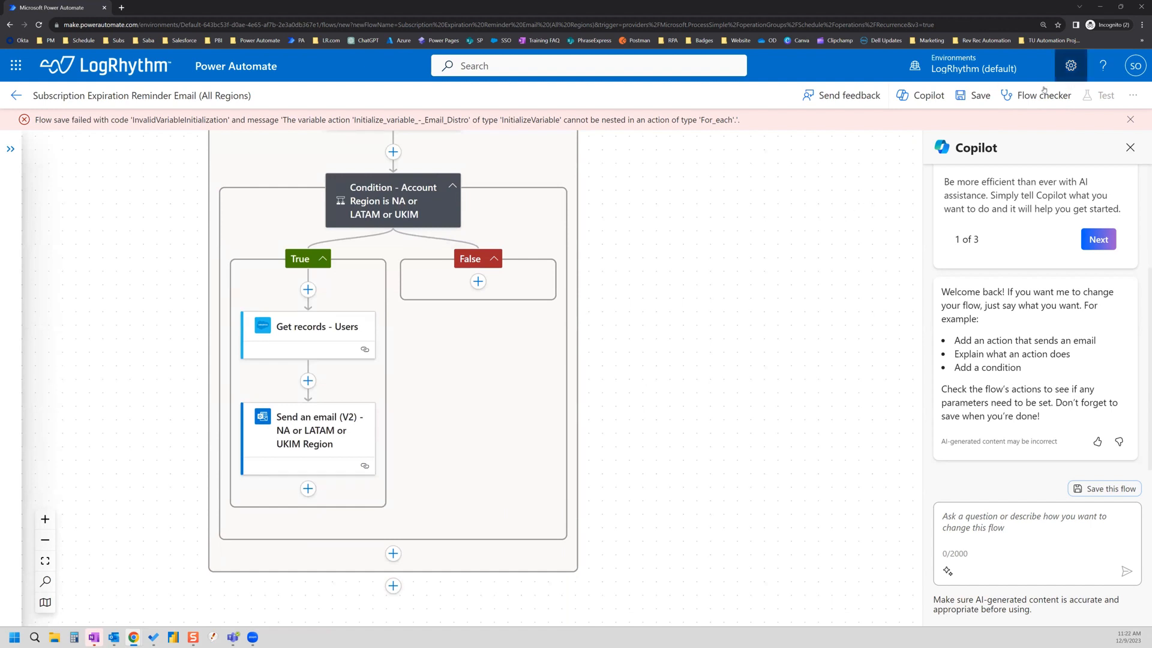
{"action": "left_click", "coordinate": [977, 96]}
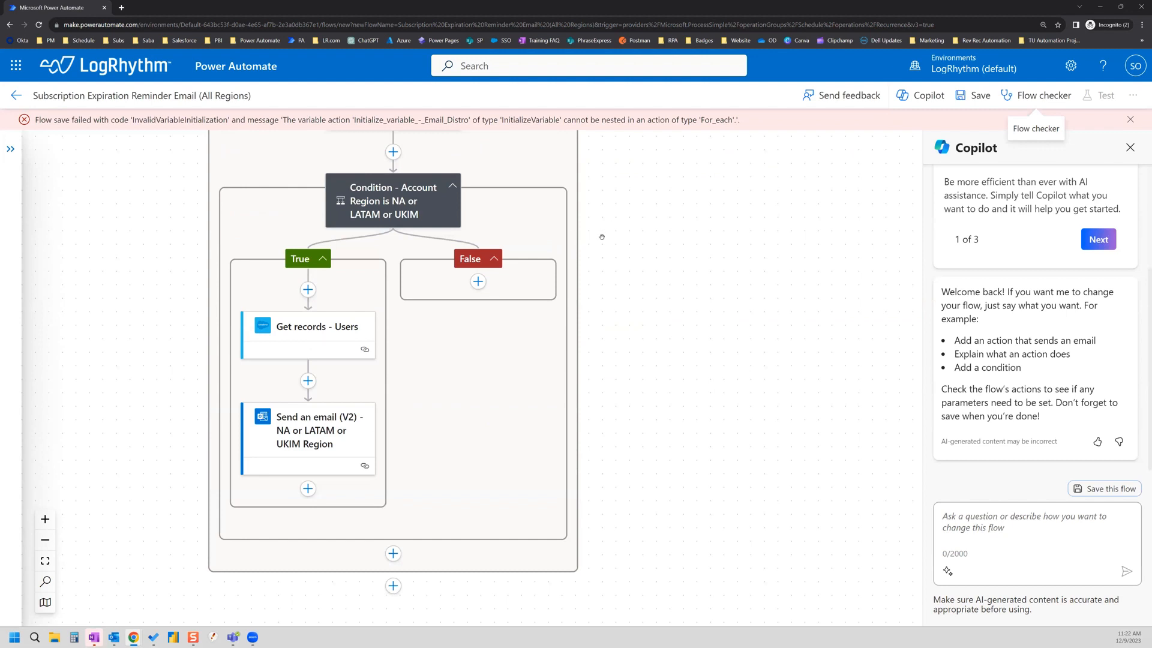
Step: Remove the Initialize variable - Email Distro step, confirm the deletion, and save again
{"action": "scroll", "coordinate": [602, 237], "scroll_direction": "up", "scroll_amount": 3}
{"action": "scroll", "coordinate": [602, 237], "scroll_direction": "up", "scroll_amount": 1}
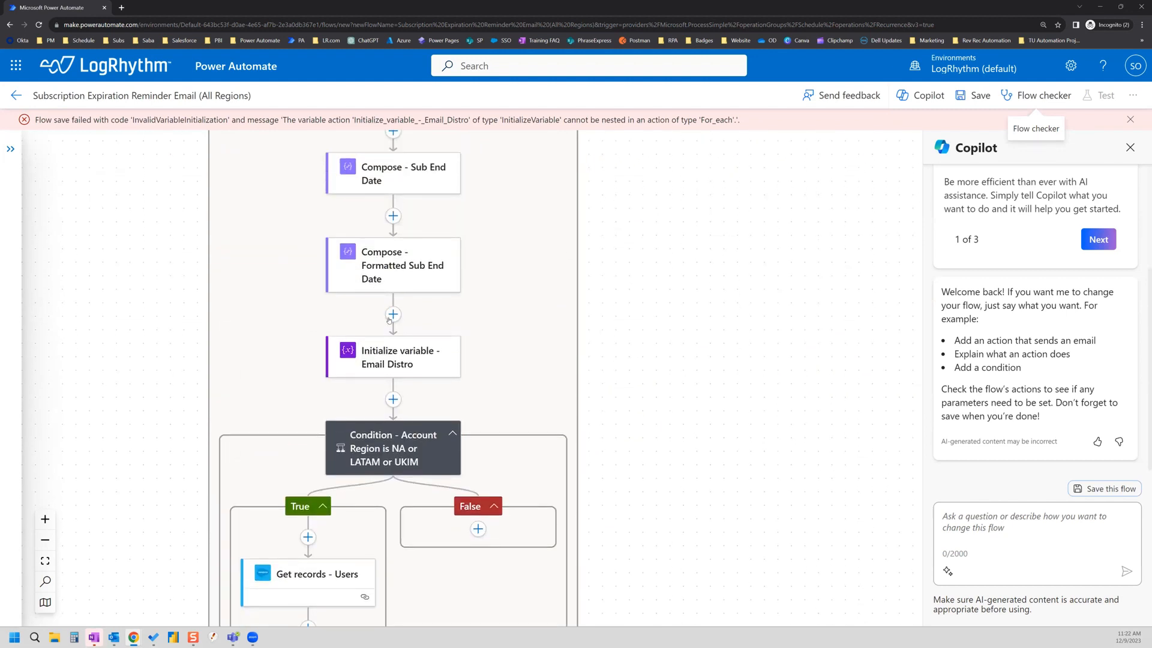
{"action": "left_click", "coordinate": [370, 360]}
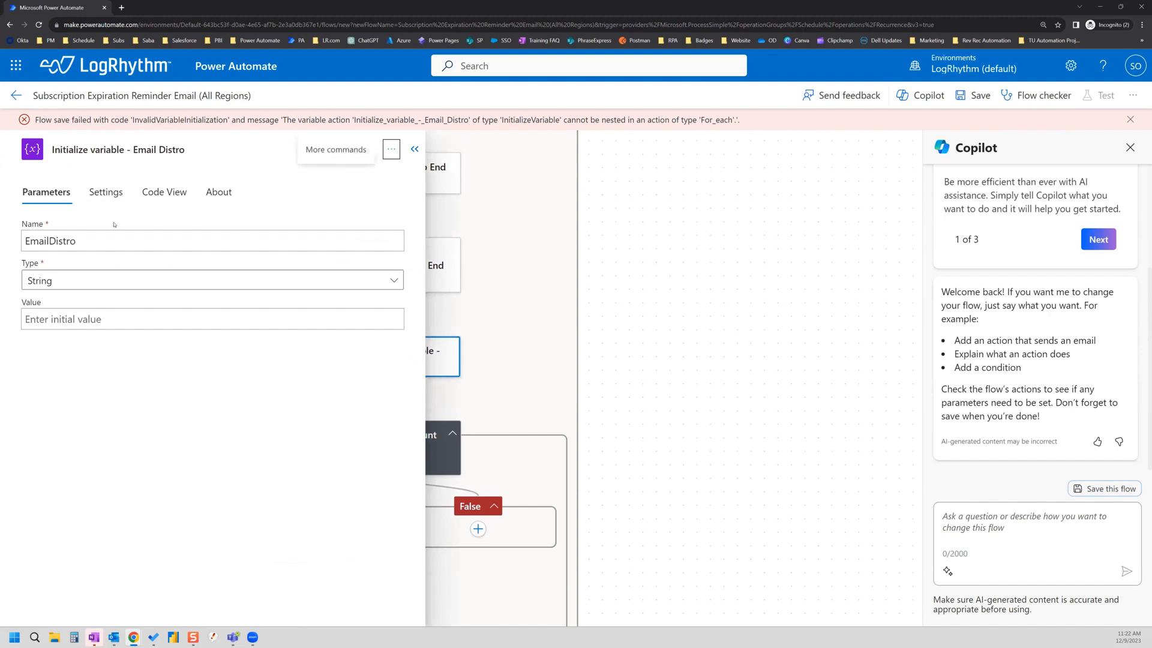
{"action": "left_click", "coordinate": [392, 150]}
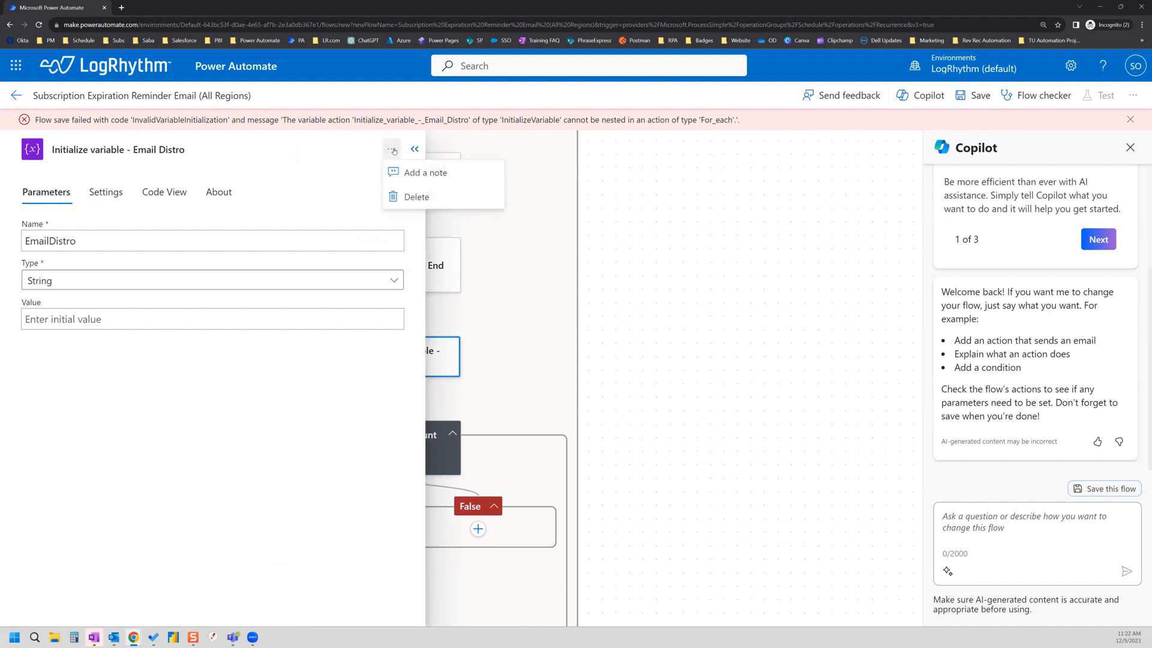
{"action": "left_click", "coordinate": [396, 196]}
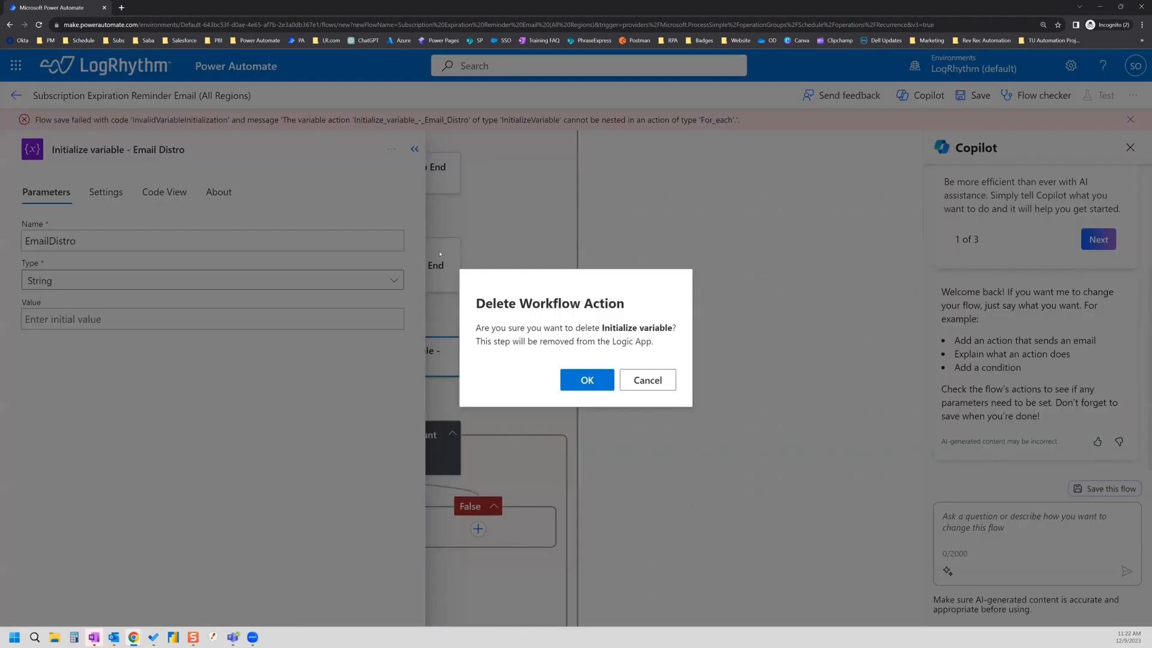
{"action": "left_click", "coordinate": [587, 377]}
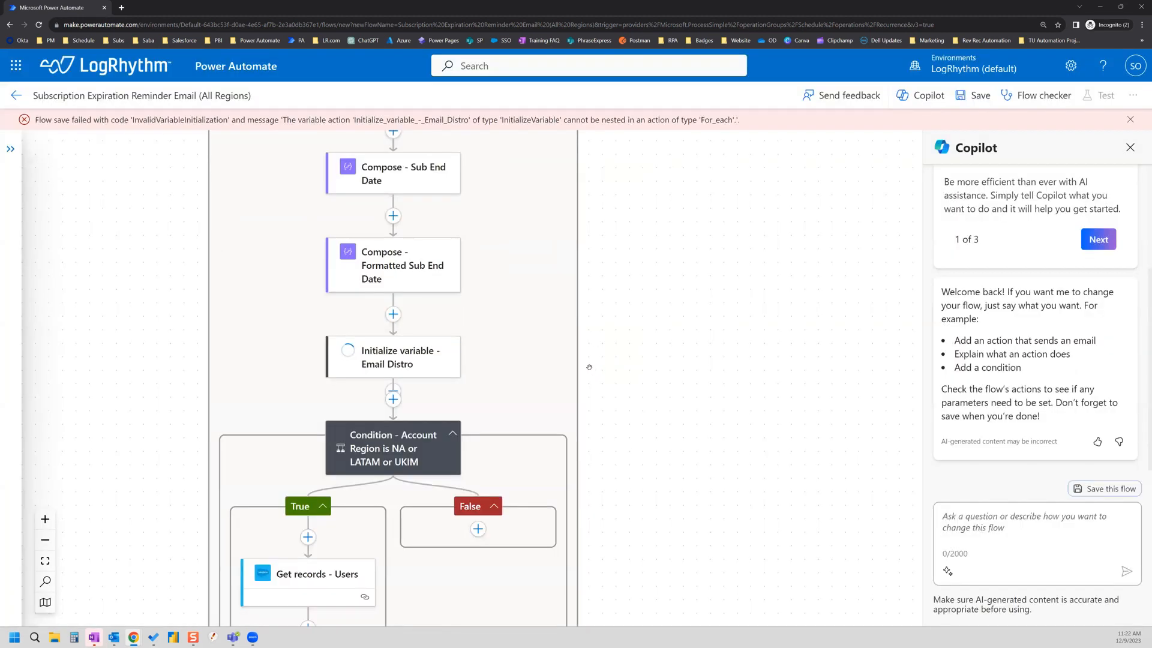
{"action": "left_click", "coordinate": [974, 95]}
{"action": "scroll", "coordinate": [513, 257], "scroll_direction": "down", "scroll_amount": 3}
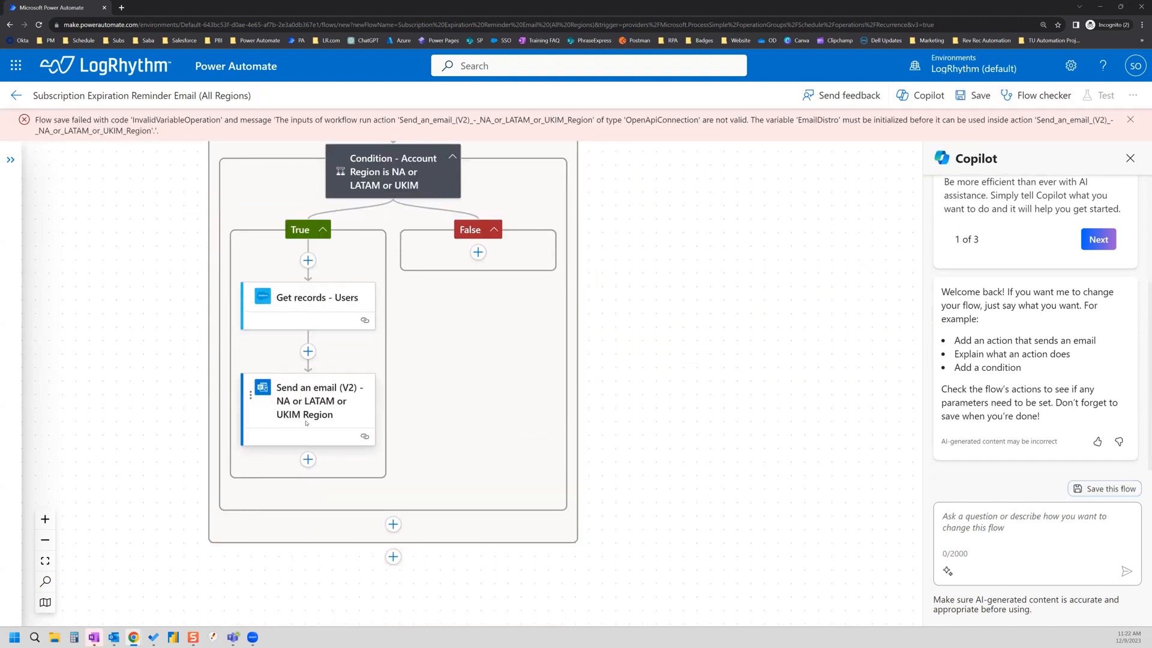
Step: Strip the EmailDistro token from Send an email (V2)'s CC and Reply To, then save
{"action": "left_click", "coordinate": [307, 387]}
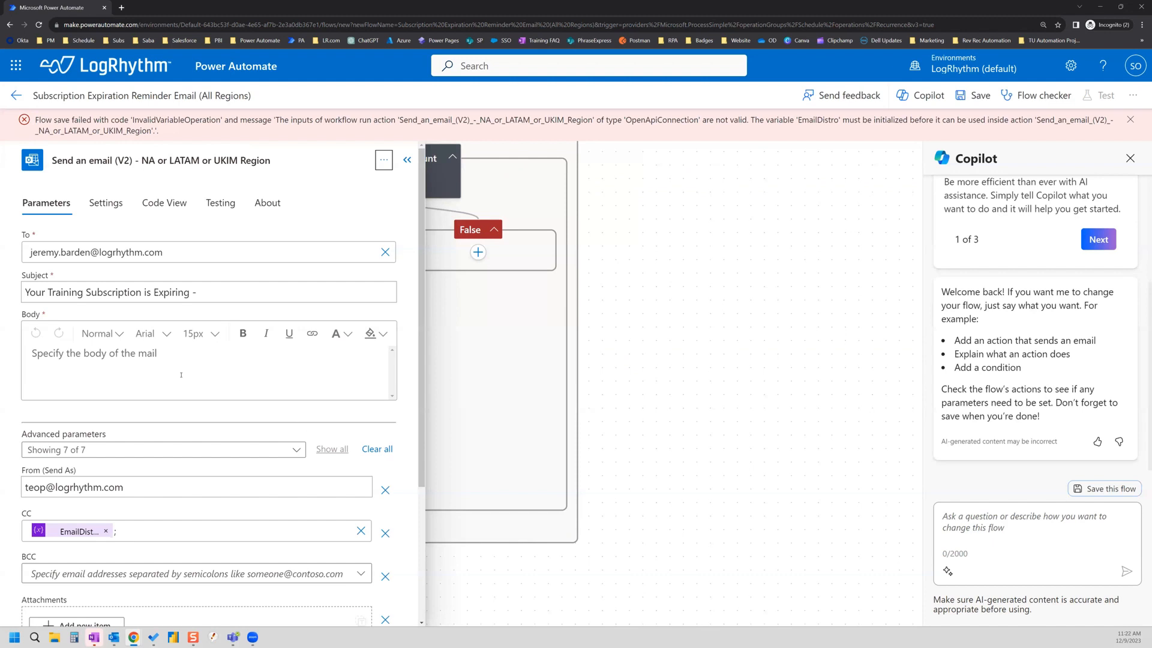
{"action": "left_click", "coordinate": [108, 532]}
{"action": "scroll", "coordinate": [105, 534], "scroll_direction": "down", "scroll_amount": 3}
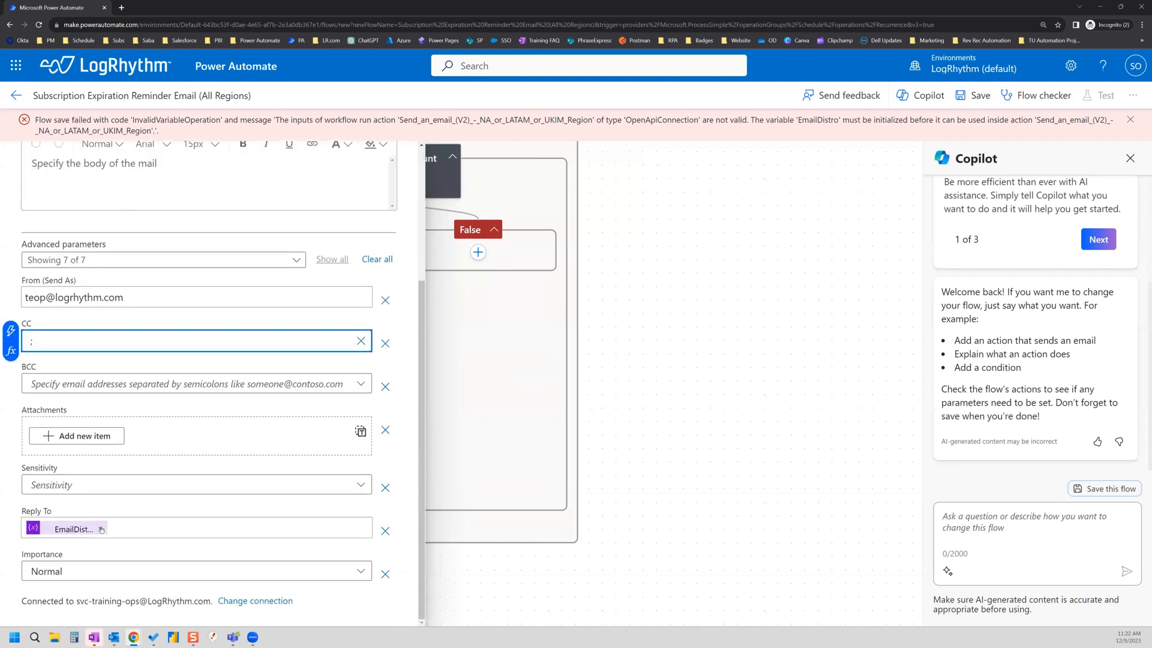
{"action": "left_click", "coordinate": [100, 529]}
{"action": "left_click", "coordinate": [980, 97]}
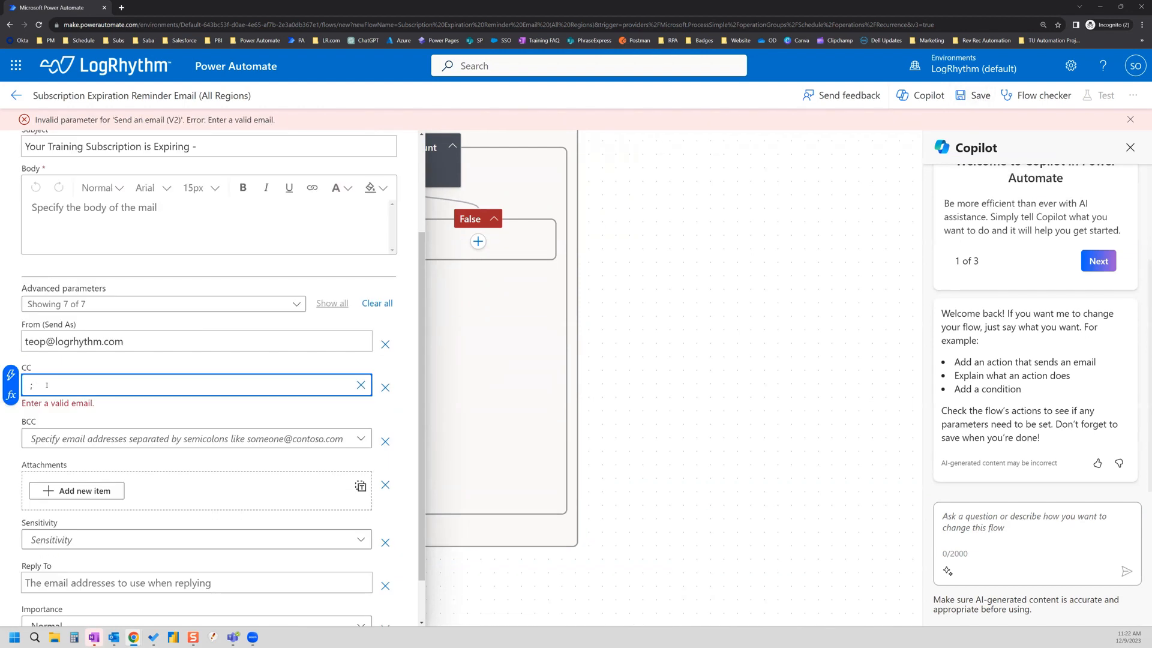
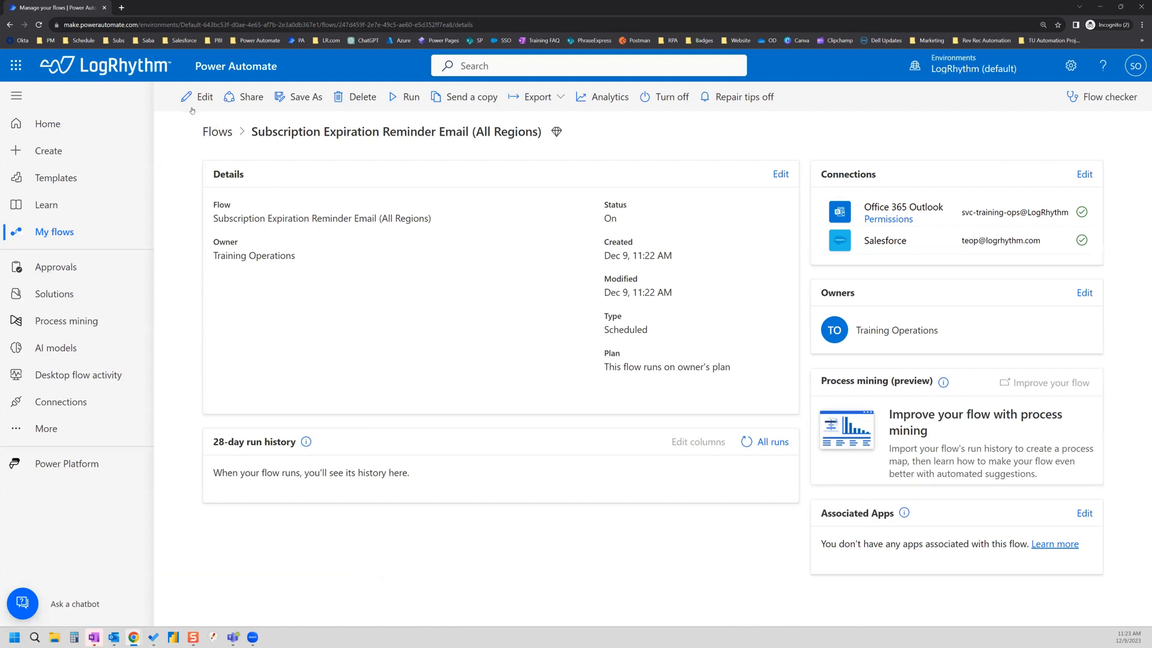
Step: Open the Subscription Expiration Reminder Email (All Regions) flow in edit mode and choose Switch to classic designer
{"action": "left_click", "coordinate": [192, 99]}
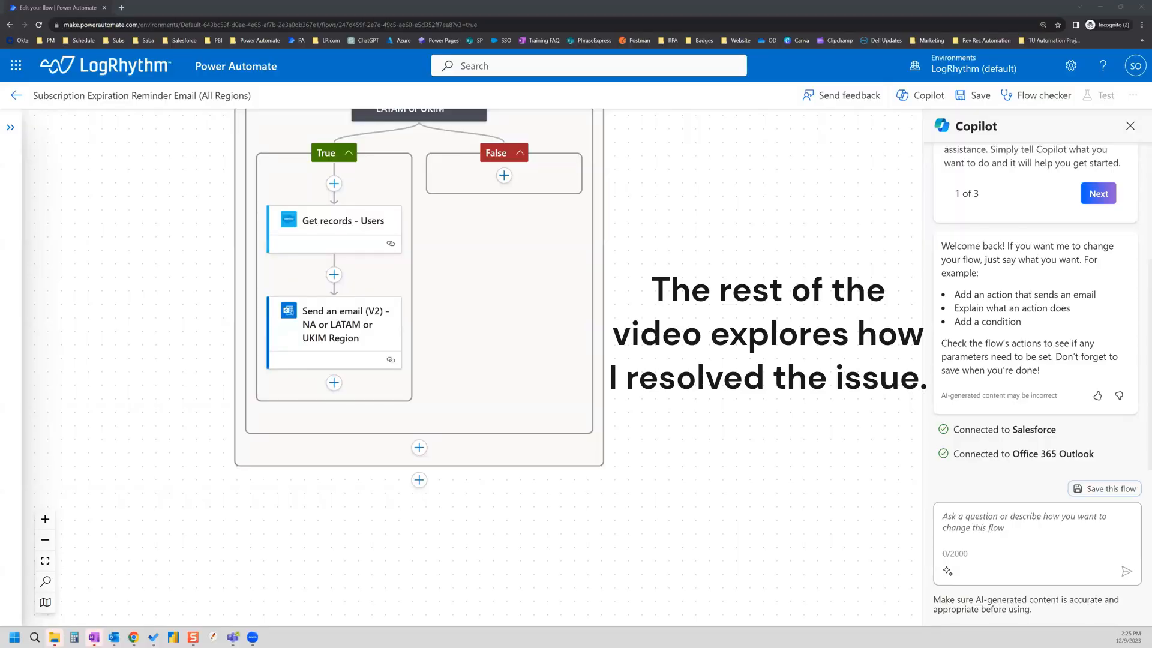
{"action": "scroll", "coordinate": [688, 384], "scroll_direction": "up", "scroll_amount": 1}
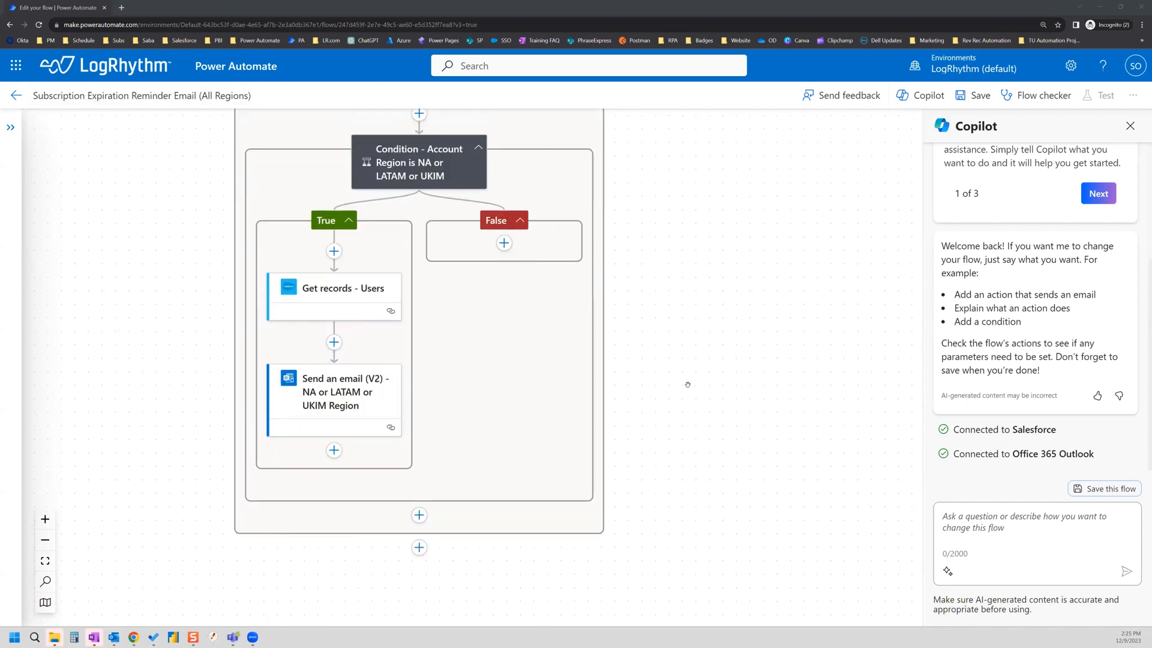
{"action": "scroll", "coordinate": [688, 385], "scroll_direction": "up", "scroll_amount": 1}
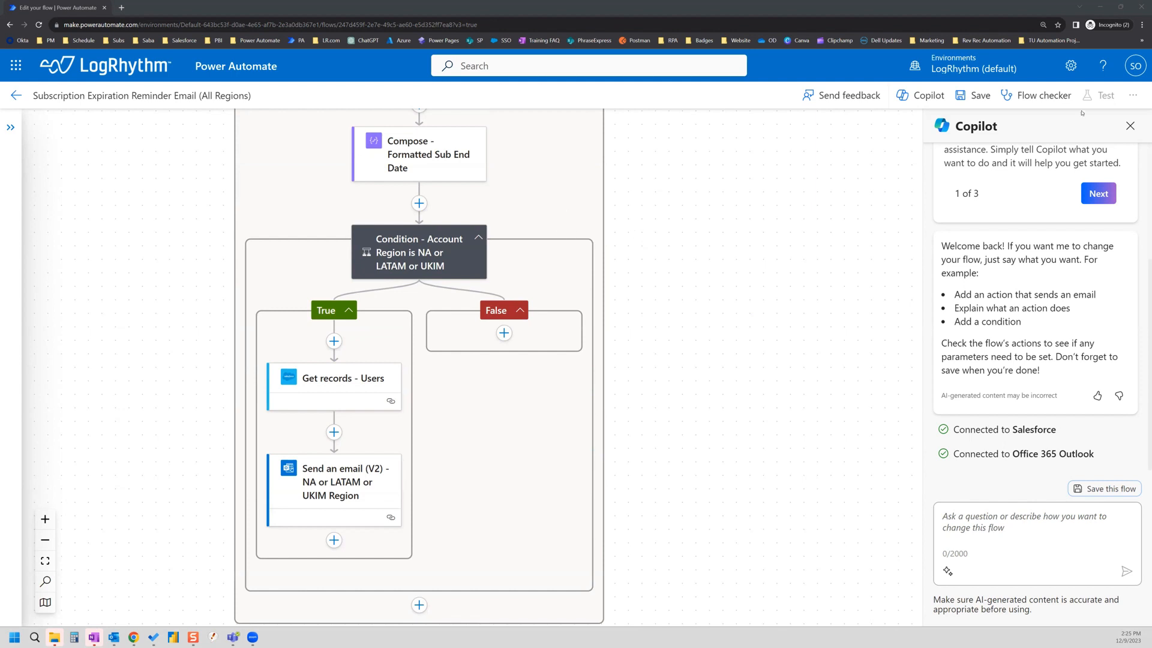
{"action": "left_click", "coordinate": [1129, 99]}
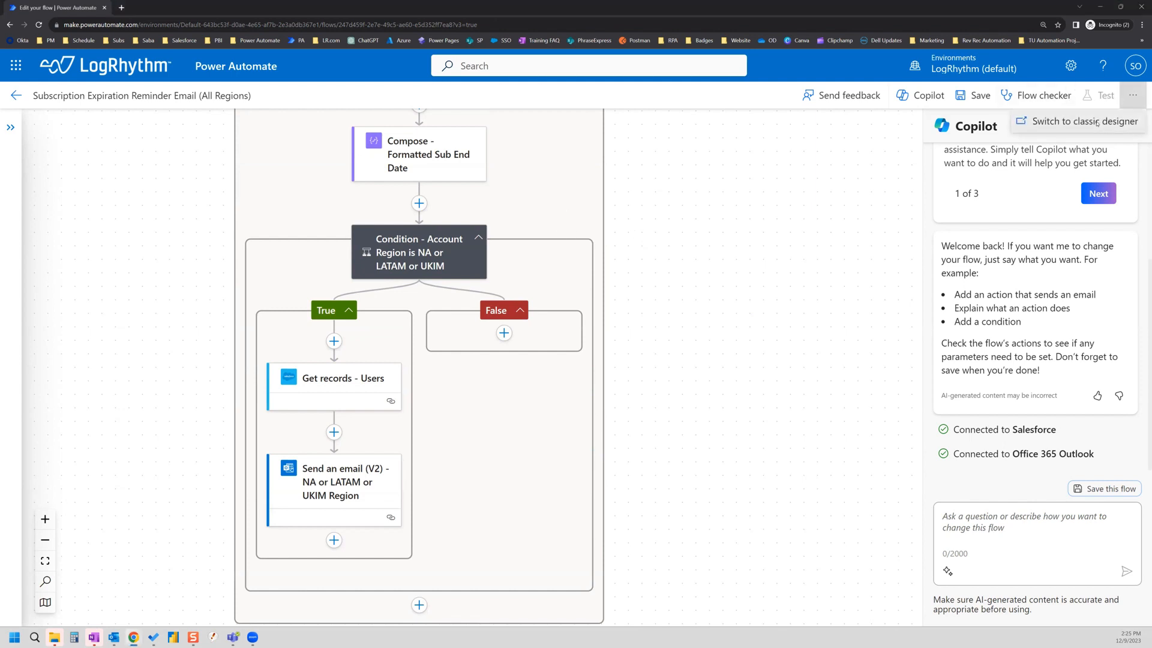
{"action": "left_click", "coordinate": [1097, 123]}
Step: Save and switch to the classic designer, try adding Initialize variable inside For each, then cancel it
{"action": "left_click", "coordinate": [694, 368]}
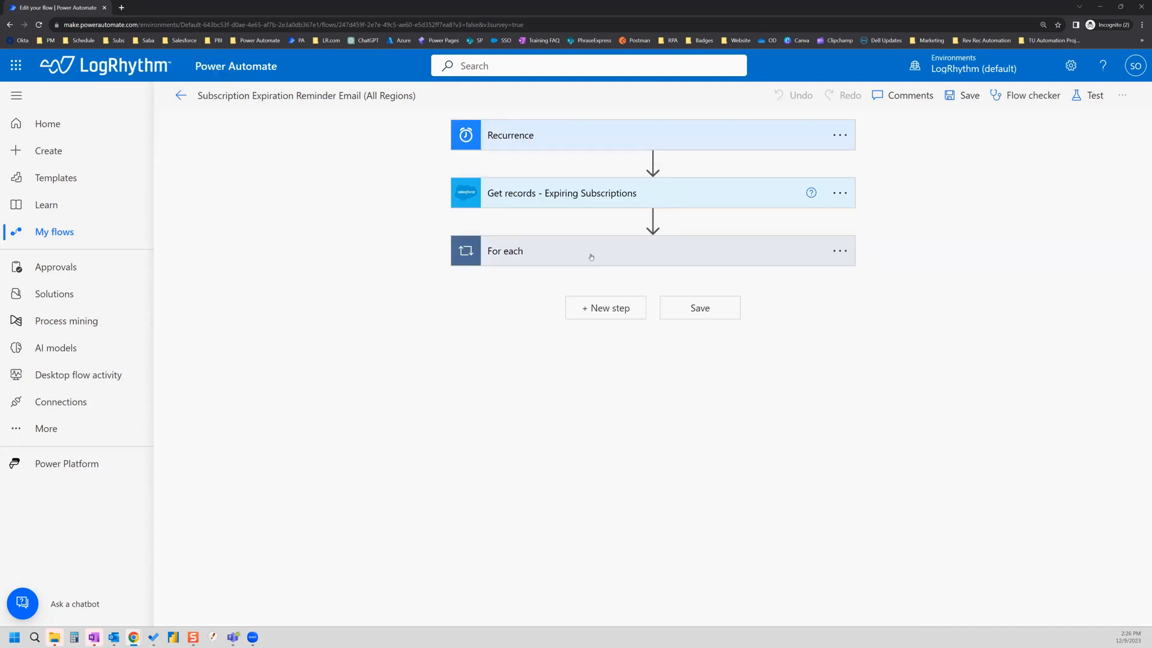
{"action": "left_click", "coordinate": [591, 255]}
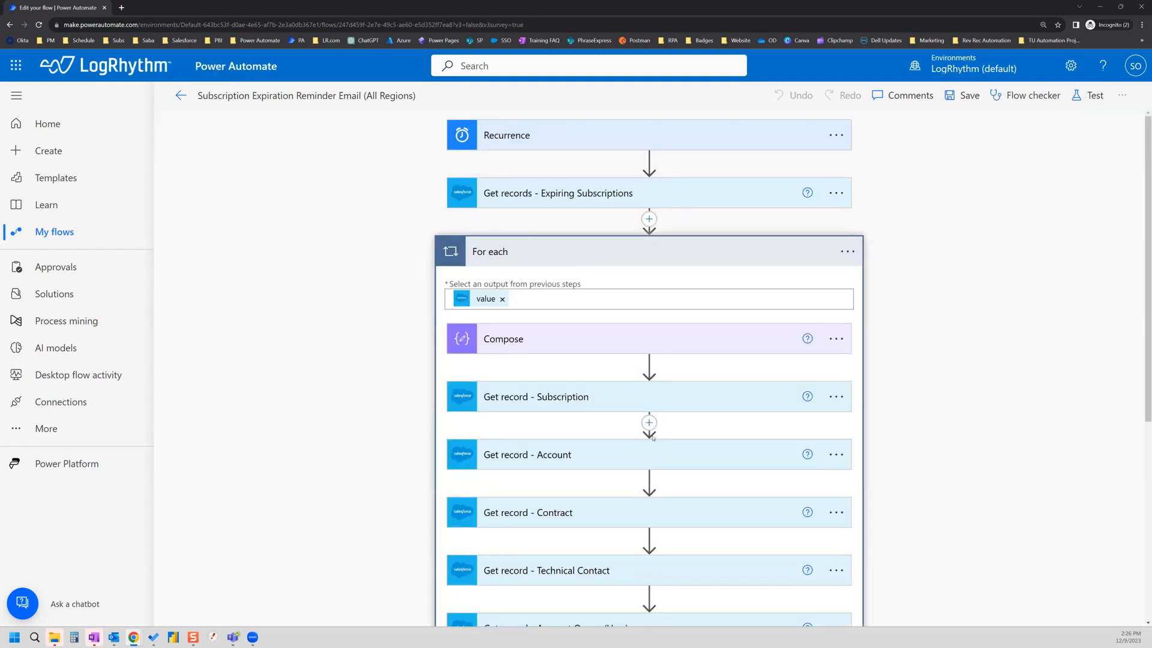
{"action": "left_click", "coordinate": [649, 423]}
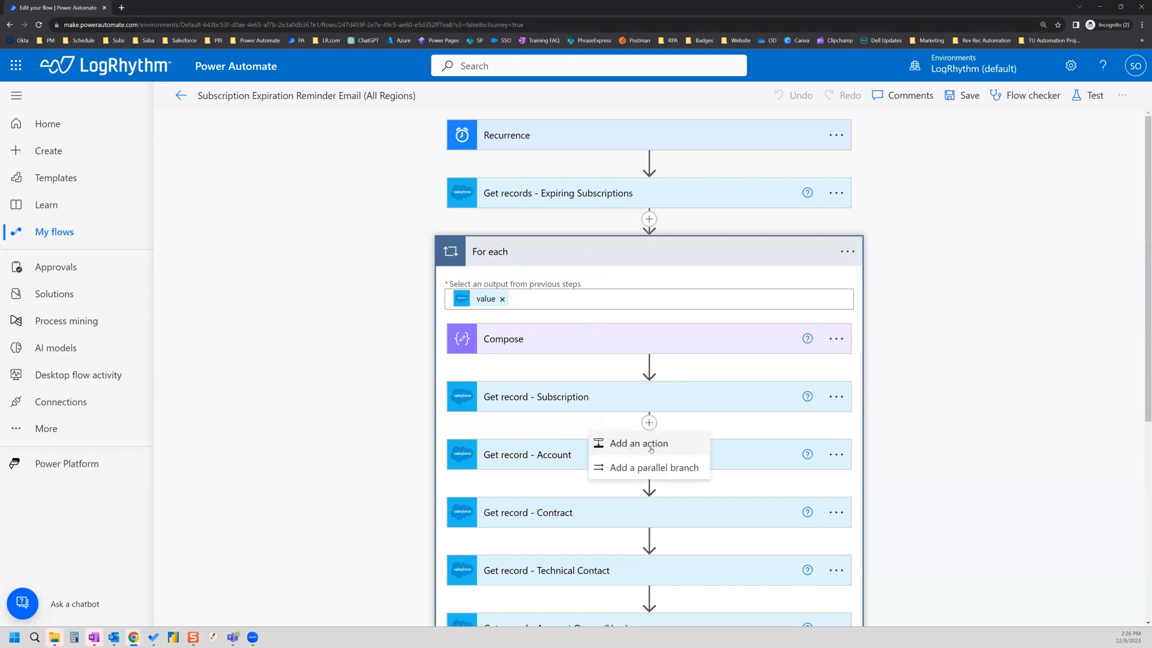
{"action": "left_click", "coordinate": [651, 445]}
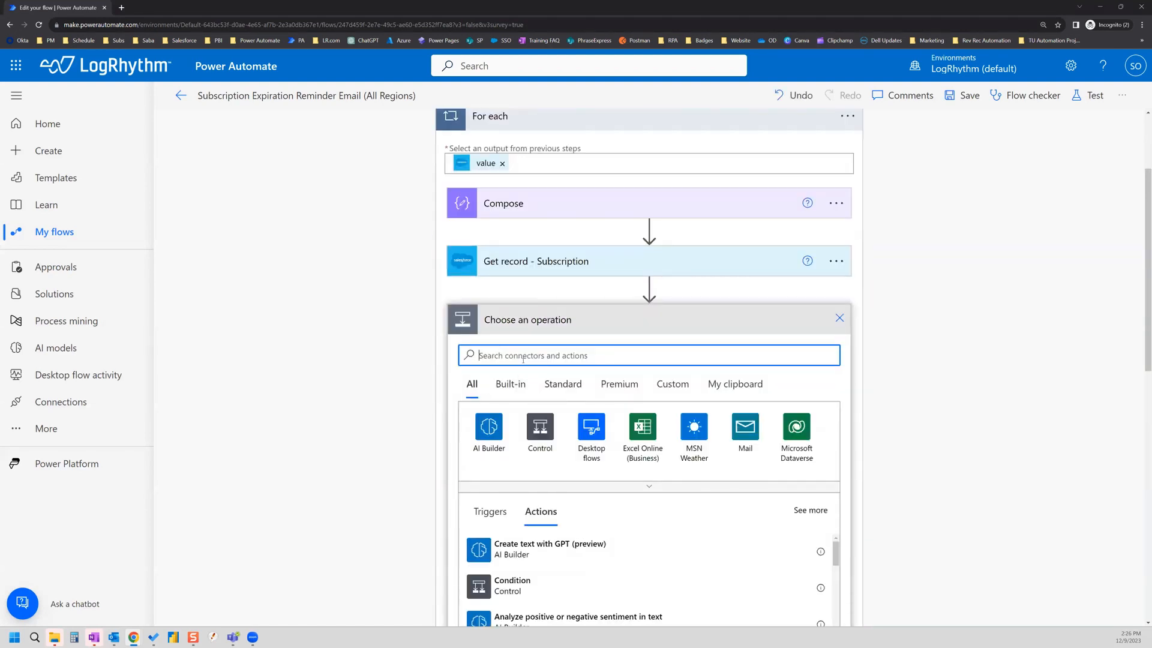
{"action": "type", "text": "initializ"}
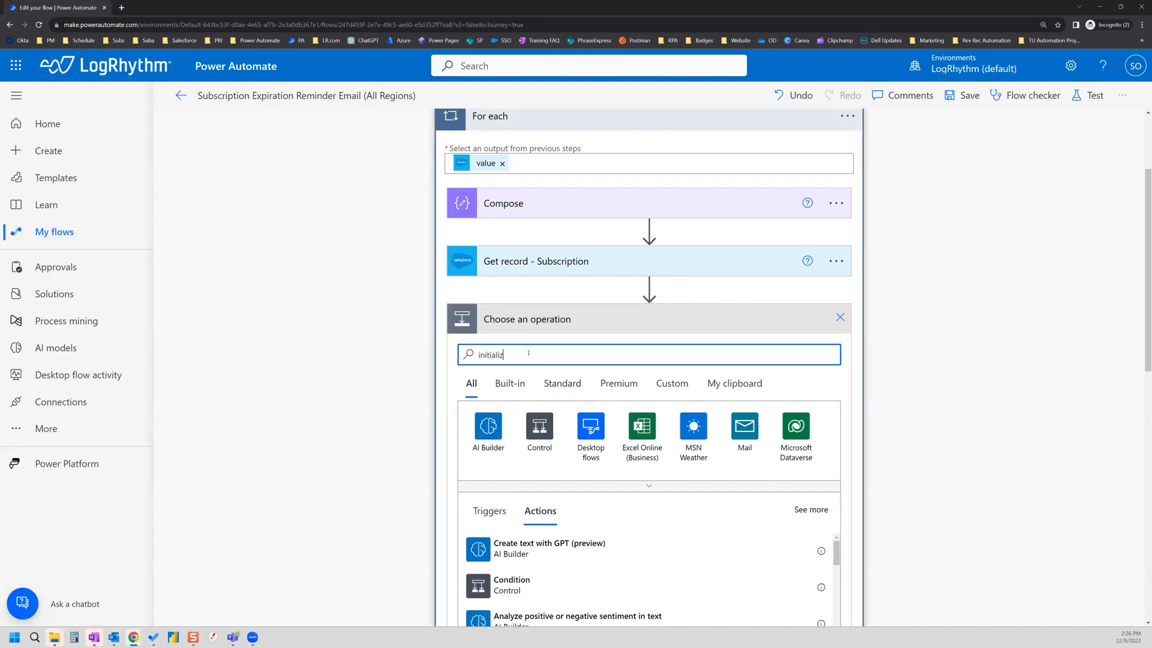
{"action": "type", "text": "e"}
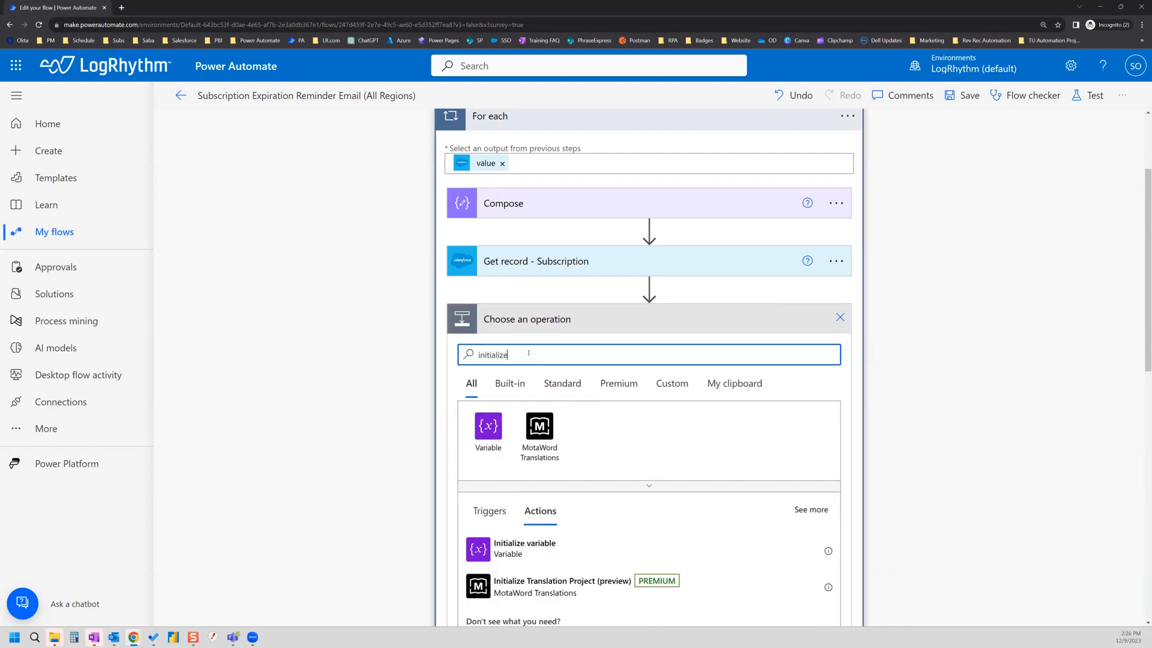
{"action": "left_click", "coordinate": [523, 548]}
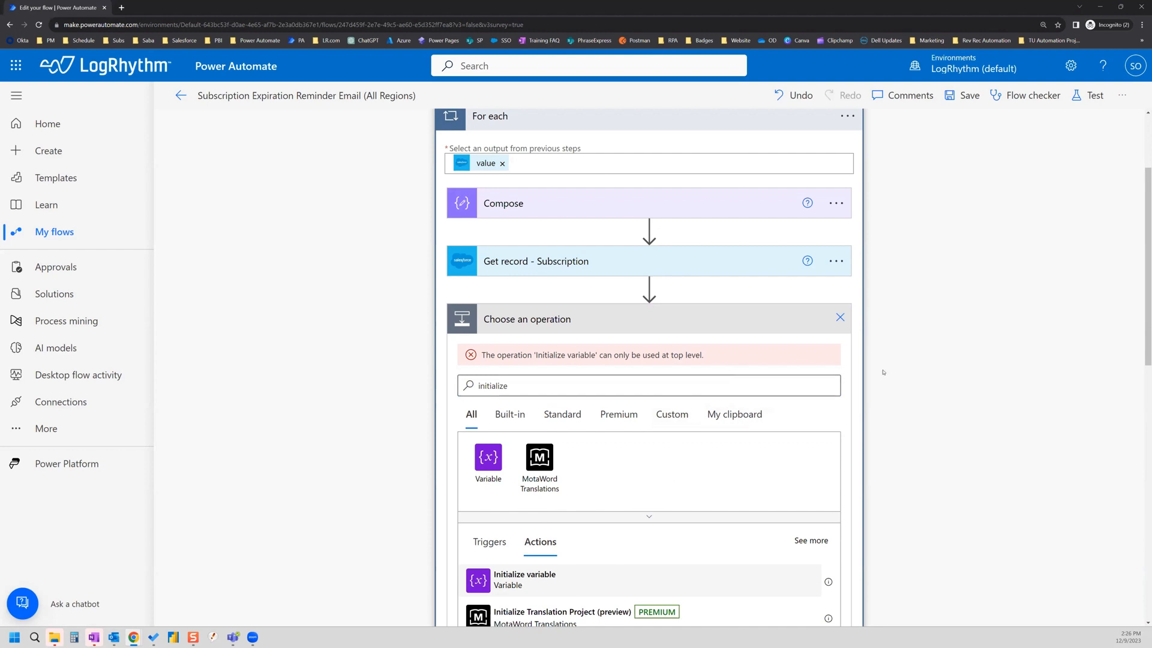
{"action": "scroll", "coordinate": [795, 392], "scroll_direction": "down", "scroll_amount": 1}
{"action": "scroll", "coordinate": [795, 393], "scroll_direction": "up", "scroll_amount": 2}
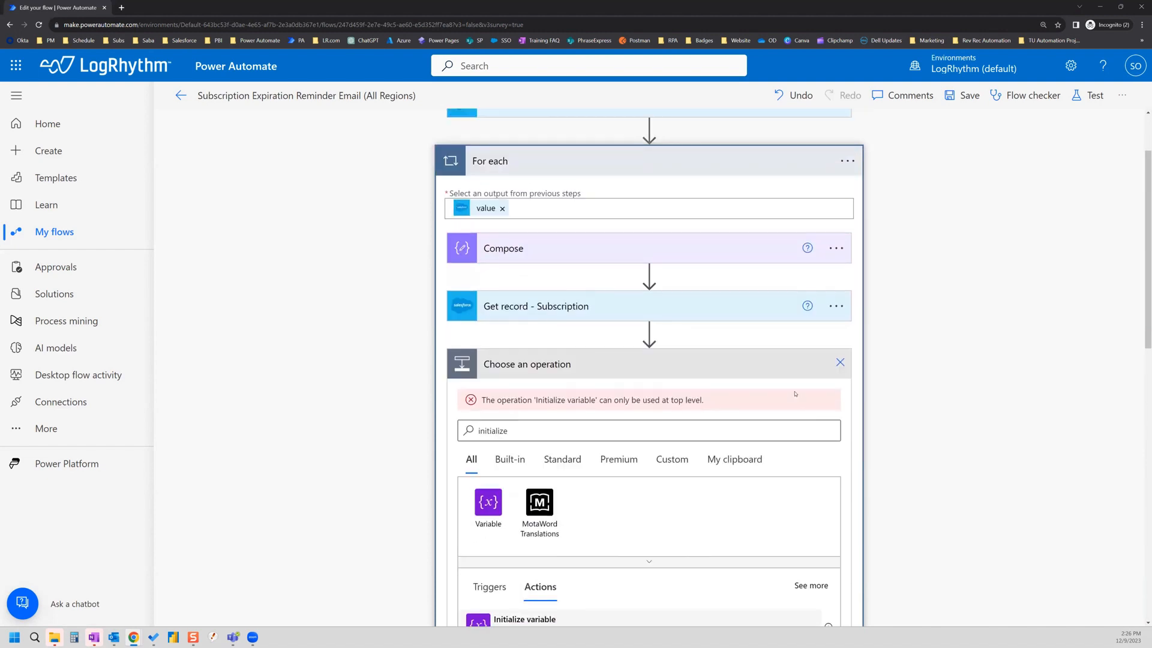
{"action": "left_click", "coordinate": [840, 362]}
Step: Check the insert options above the For each loop, then return to the new designer
{"action": "scroll", "coordinate": [661, 357], "scroll_direction": "up", "scroll_amount": 1}
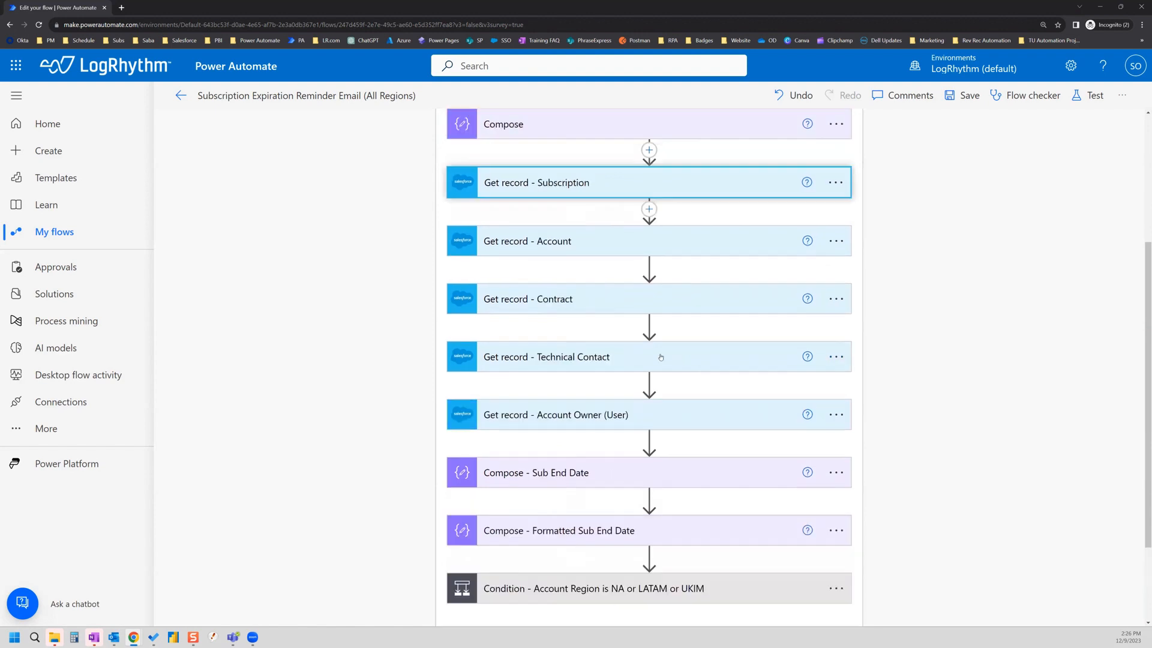
{"action": "scroll", "coordinate": [660, 357], "scroll_direction": "up", "scroll_amount": 3}
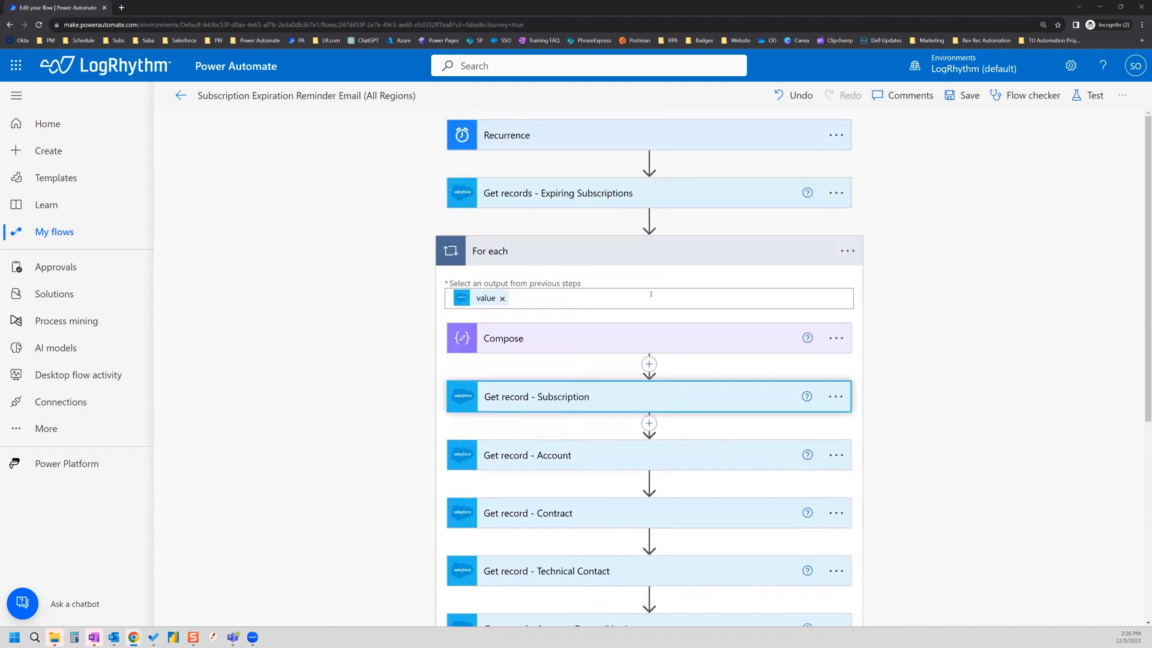
{"action": "left_click", "coordinate": [649, 218]}
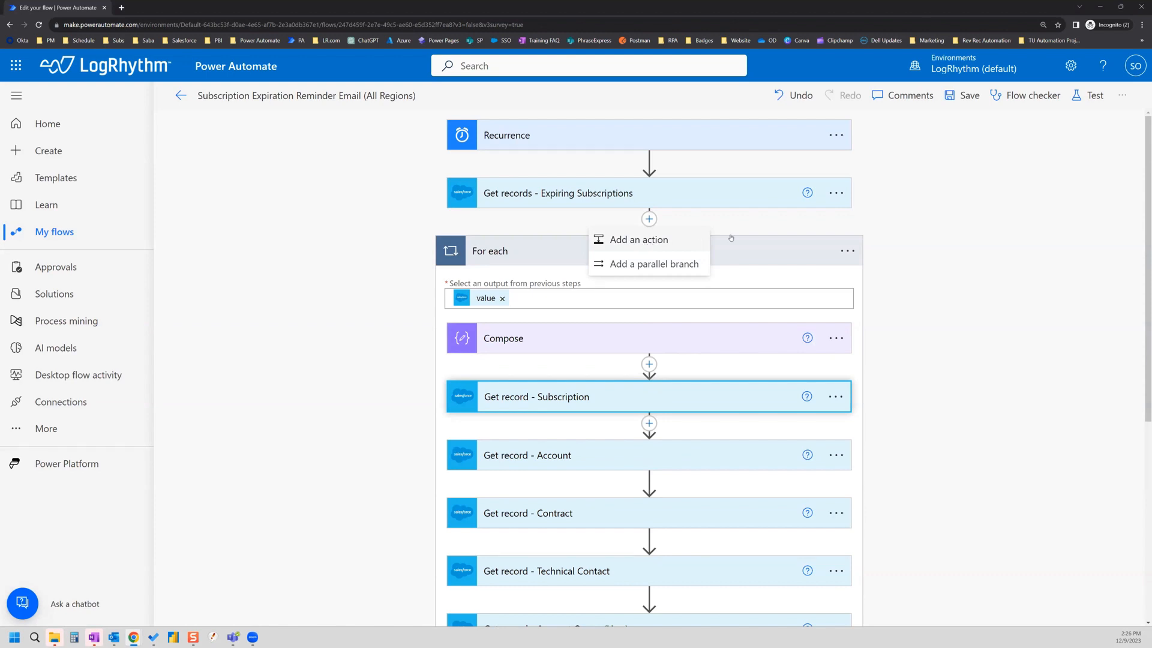
{"action": "left_click", "coordinate": [919, 224]}
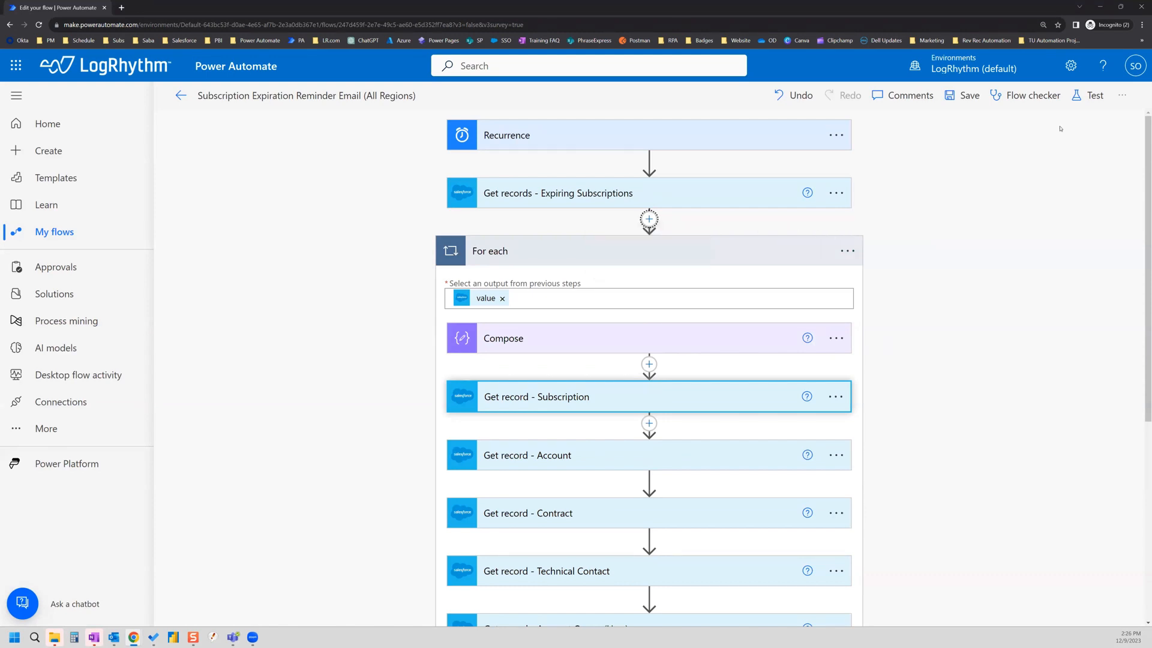
{"action": "left_click", "coordinate": [1127, 97]}
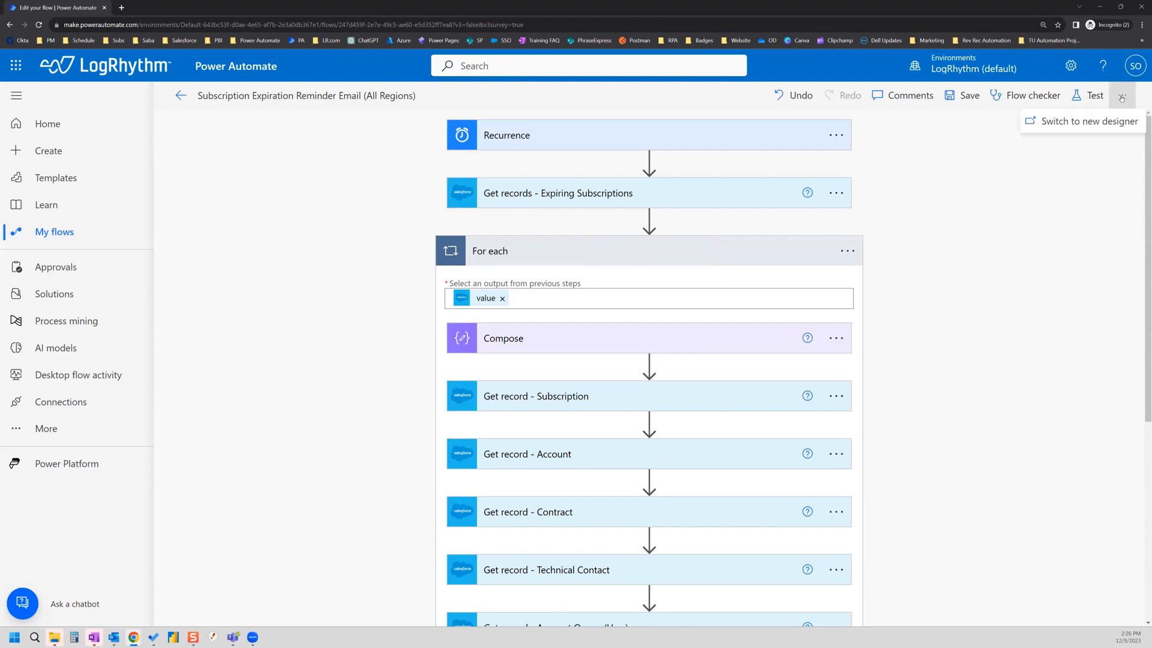
{"action": "left_click", "coordinate": [1078, 125]}
Step: Save, switch designers, and add an Initialize variable step before the For each loop
{"action": "left_click", "coordinate": [674, 365]}
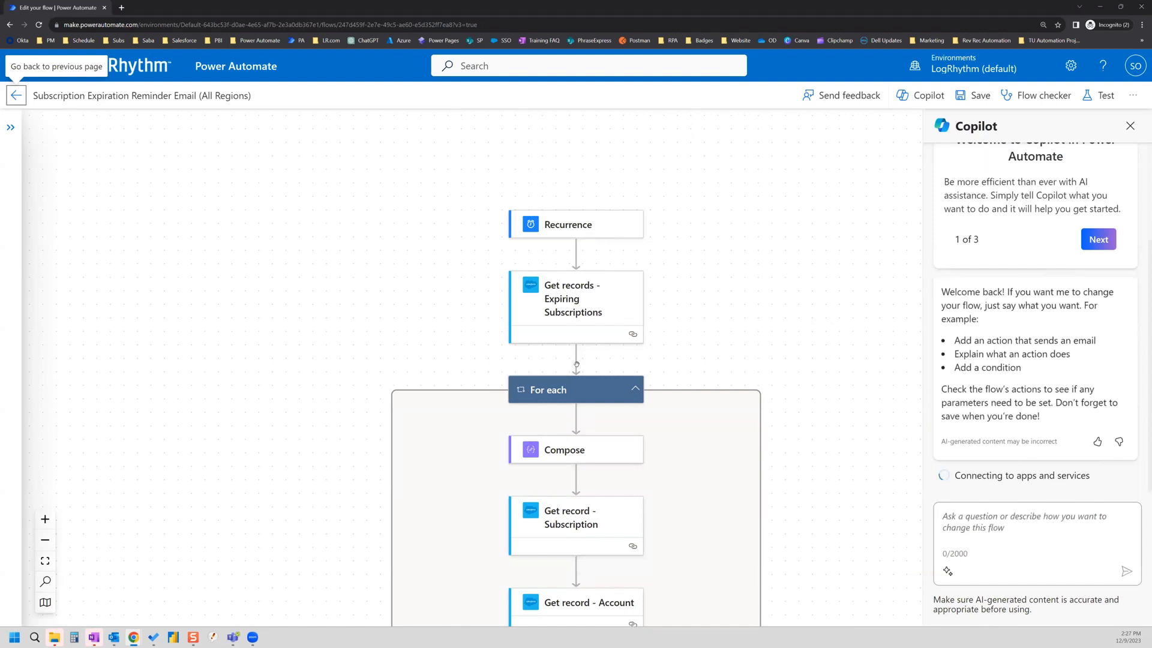
{"action": "scroll", "coordinate": [705, 293], "scroll_direction": "down", "scroll_amount": 1}
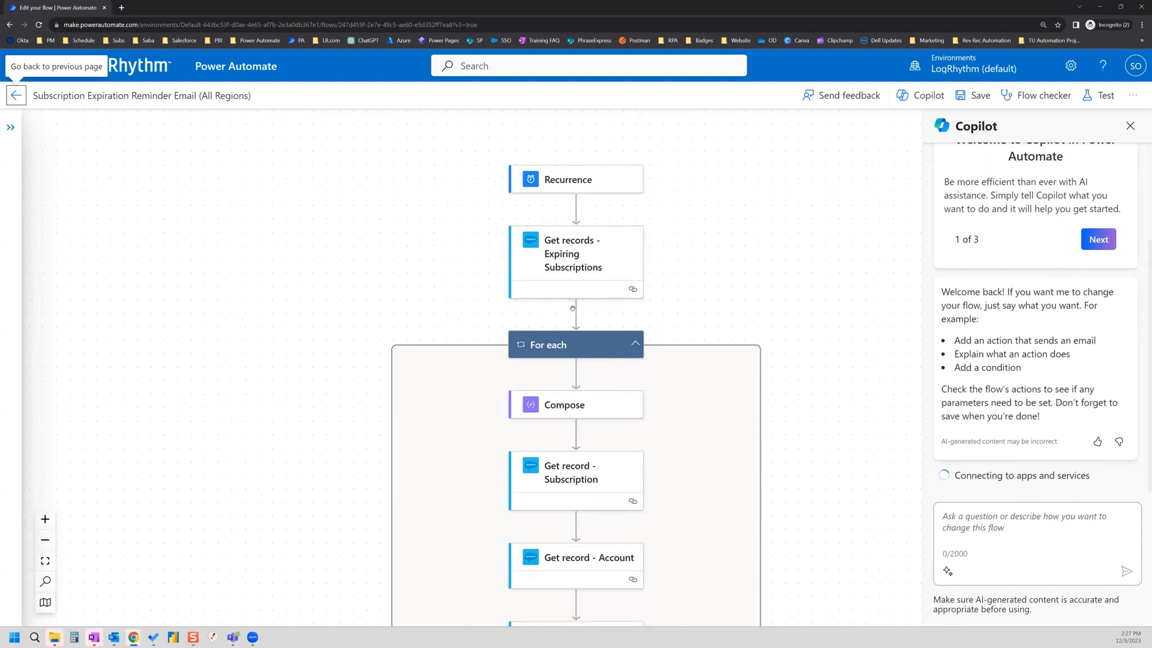
{"action": "left_click", "coordinate": [577, 333]}
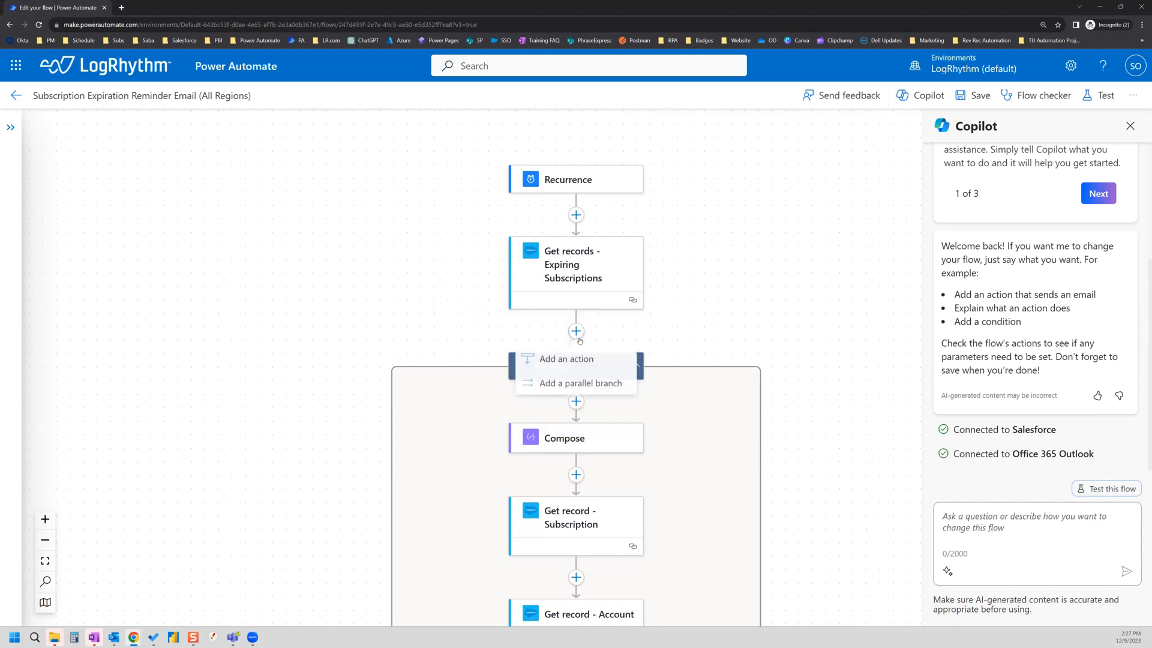
{"action": "left_click", "coordinate": [576, 360]}
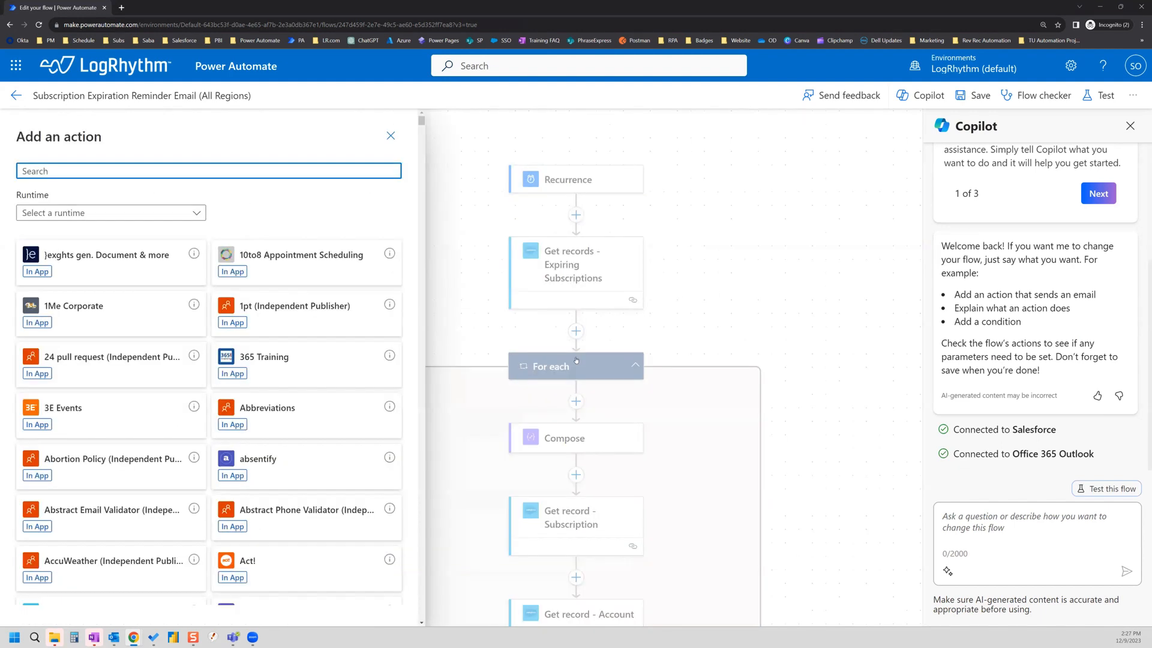
{"action": "type", "text": "initialize"}
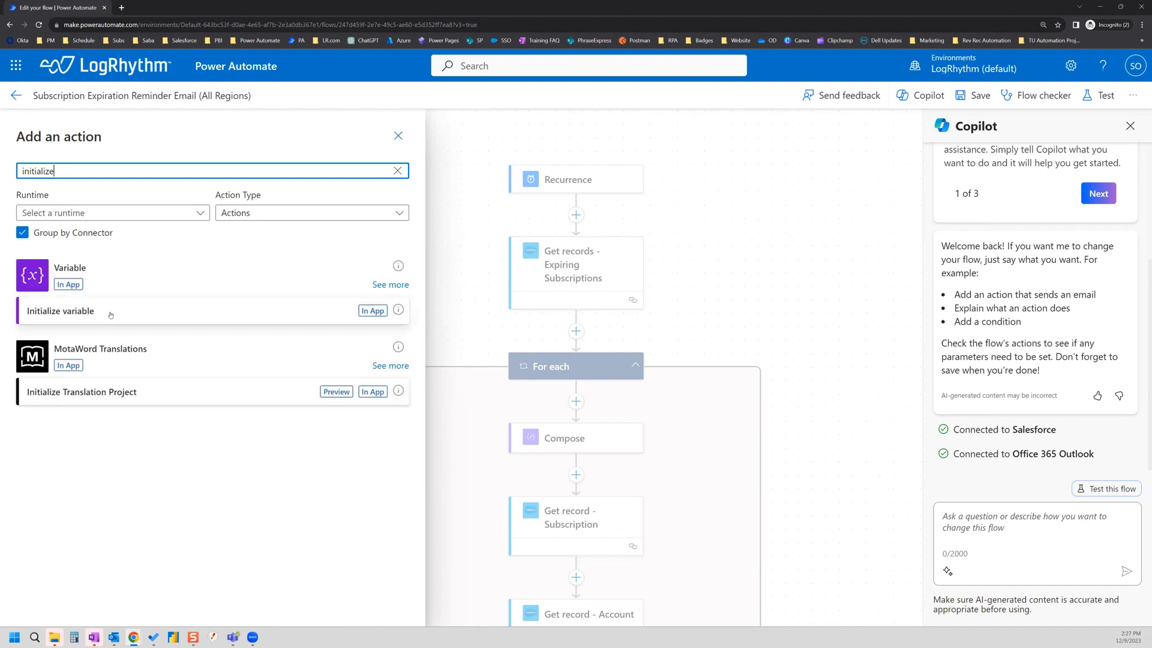
{"action": "left_click", "coordinate": [127, 321]}
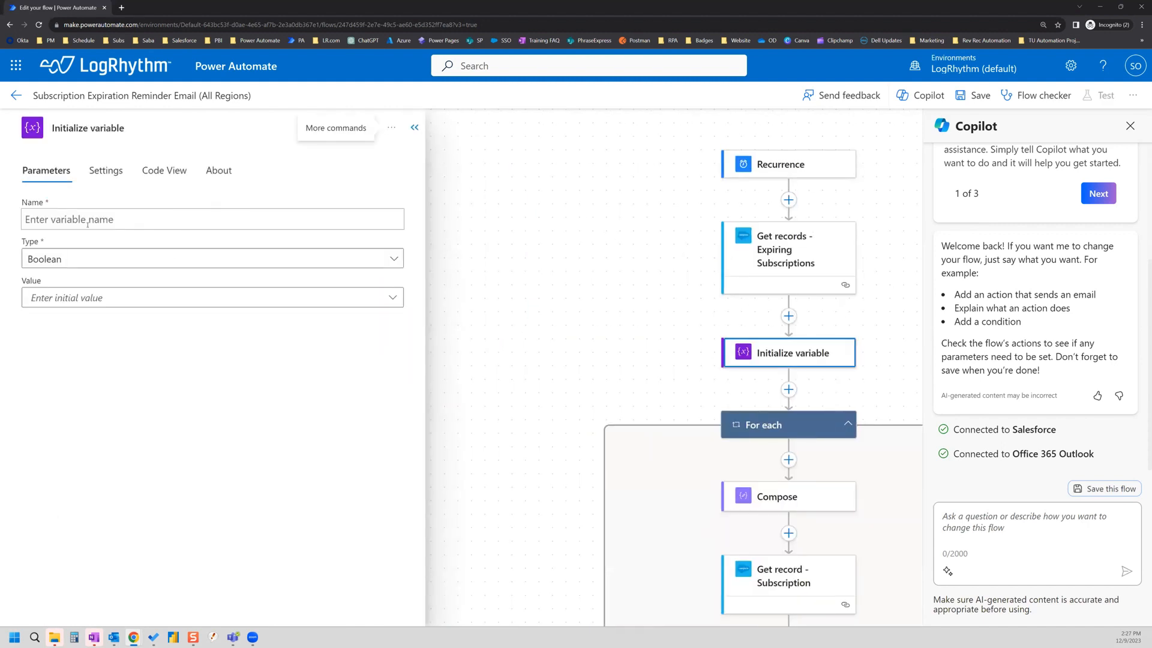
Step: Name the variable EmailDistro, title the step 'Initialize variable - EmailDistro', and set its type to String
{"action": "left_click", "coordinate": [87, 221]}
{"action": "type", "text": "Email"}
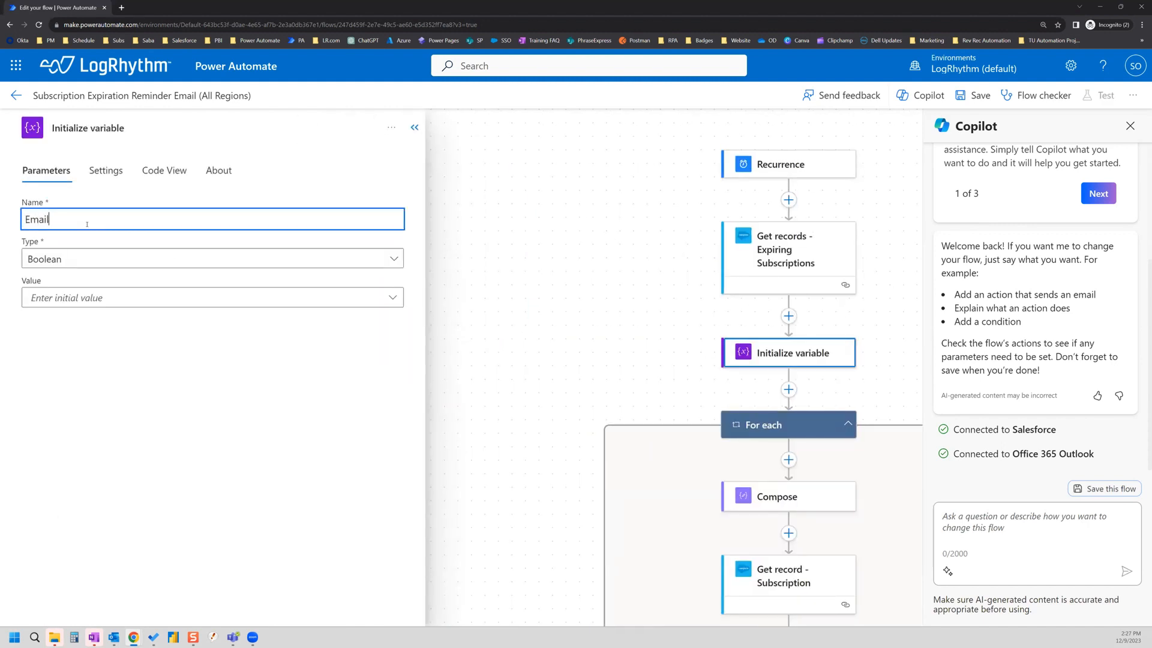
{"action": "type", "text": "Distro"}
{"action": "left_click", "coordinate": [138, 129]}
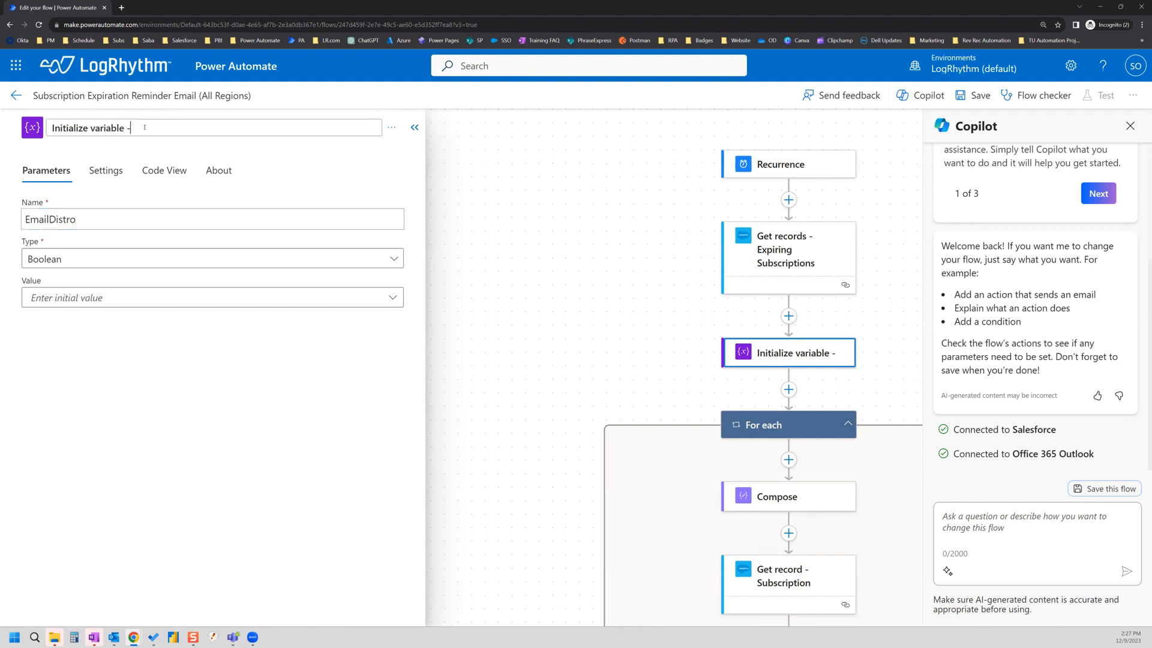
{"action": "type", "text": "-"}
{"action": "type", "text": "EmailDistro"}
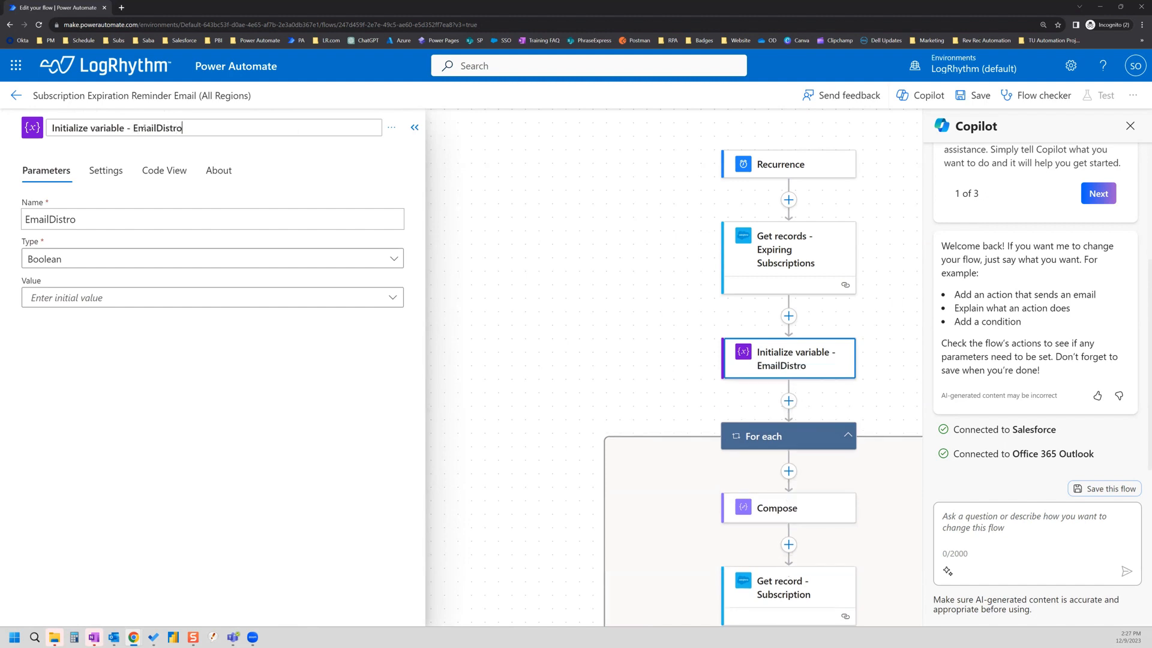
{"action": "key", "text": "Return"}
{"action": "left_click", "coordinate": [377, 259]}
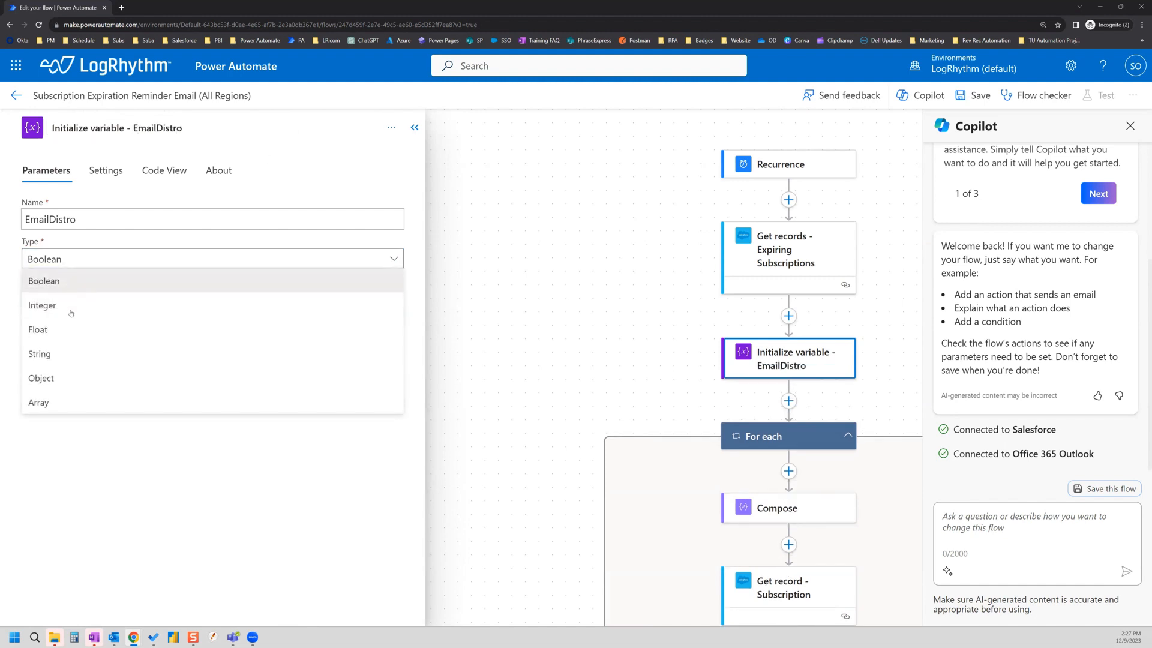
{"action": "left_click", "coordinate": [39, 354]}
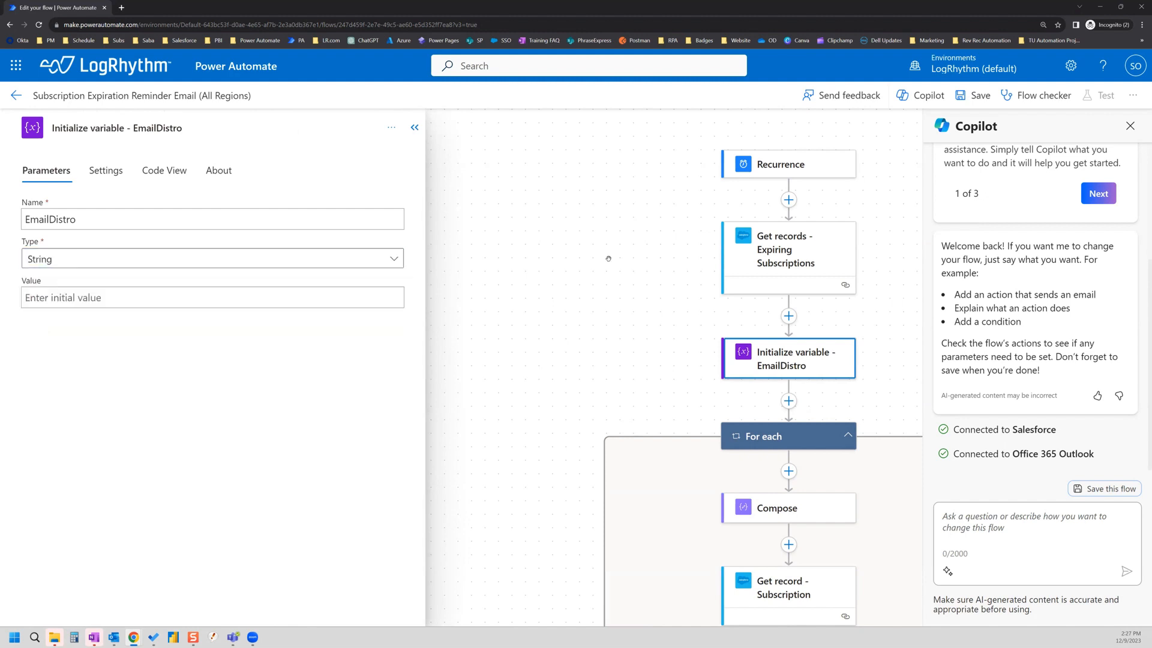
Step: Open an insert point below the Get records - Users step
{"action": "scroll", "coordinate": [582, 278], "scroll_direction": "down", "scroll_amount": 1}
{"action": "scroll", "coordinate": [580, 281], "scroll_direction": "down", "scroll_amount": 10}
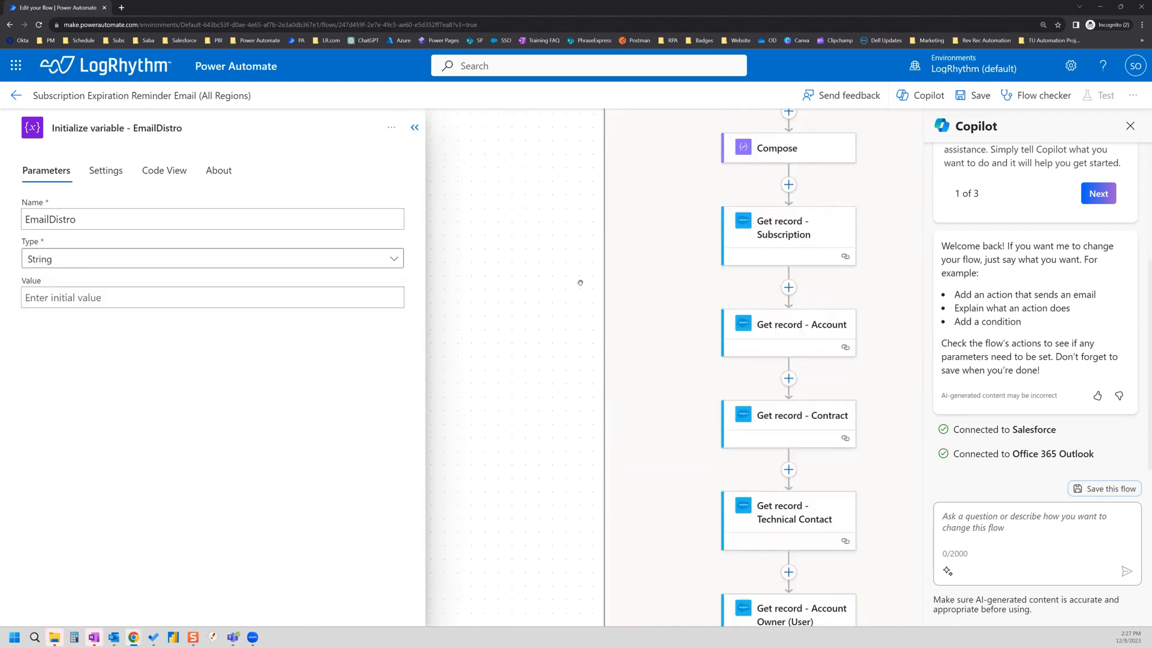
{"action": "scroll", "coordinate": [578, 285], "scroll_direction": "down", "scroll_amount": 5}
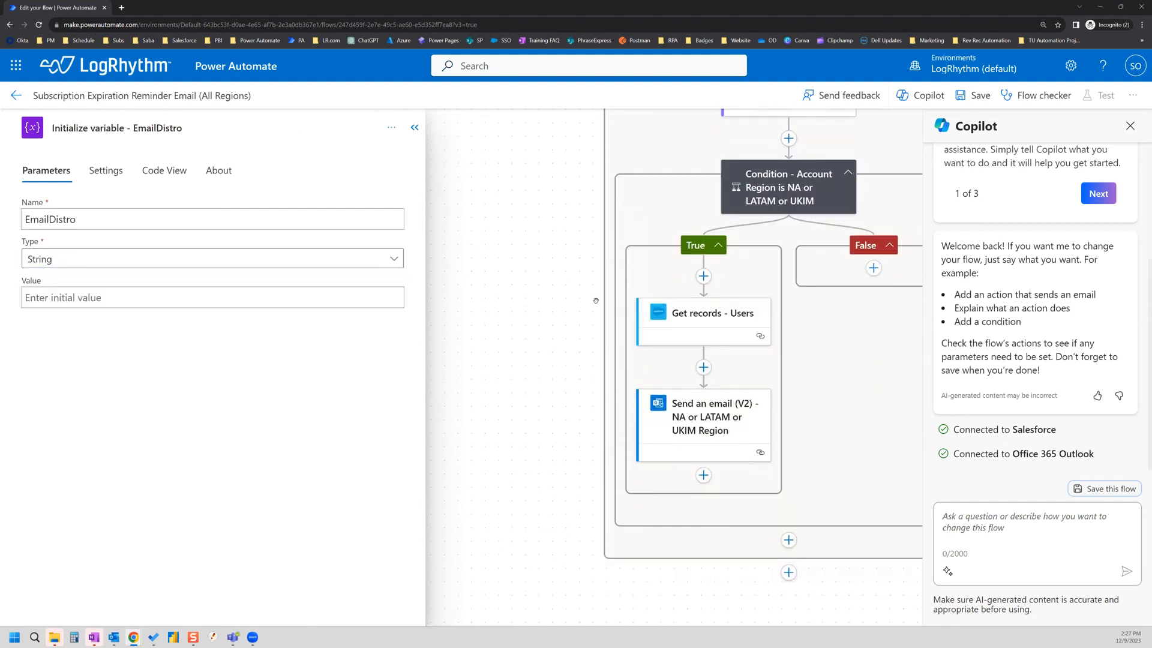
{"action": "left_click", "coordinate": [703, 368]}
Step: Add an Append to string variable action targeting EmailDistro
{"action": "left_click", "coordinate": [684, 395]}
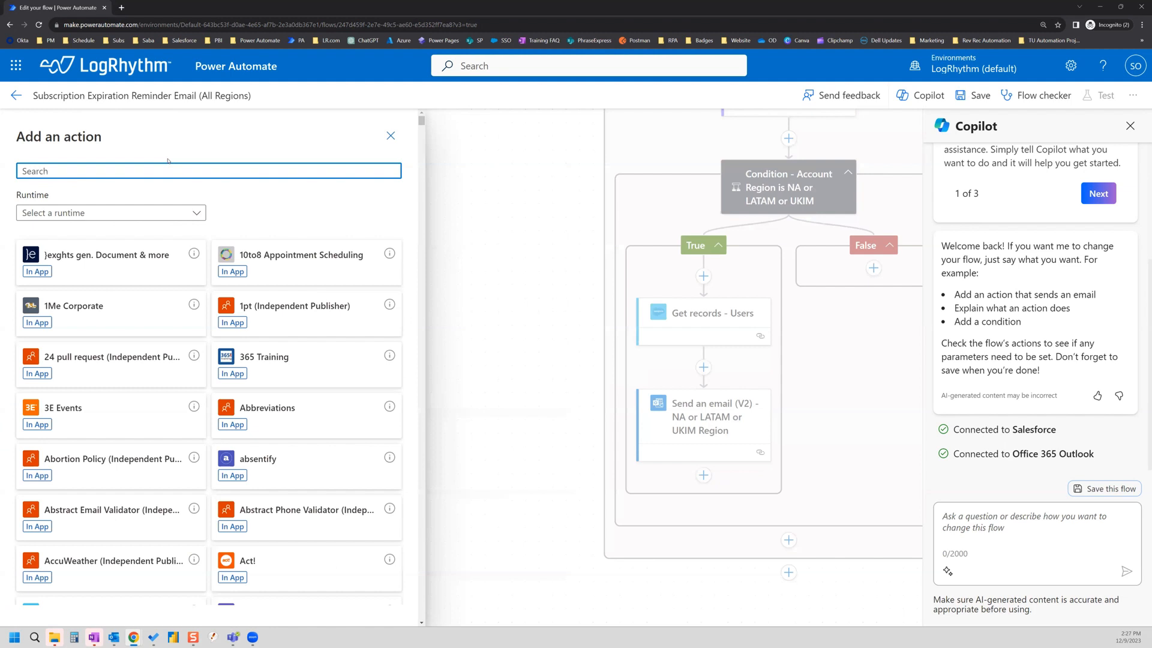
{"action": "type", "text": "variable"}
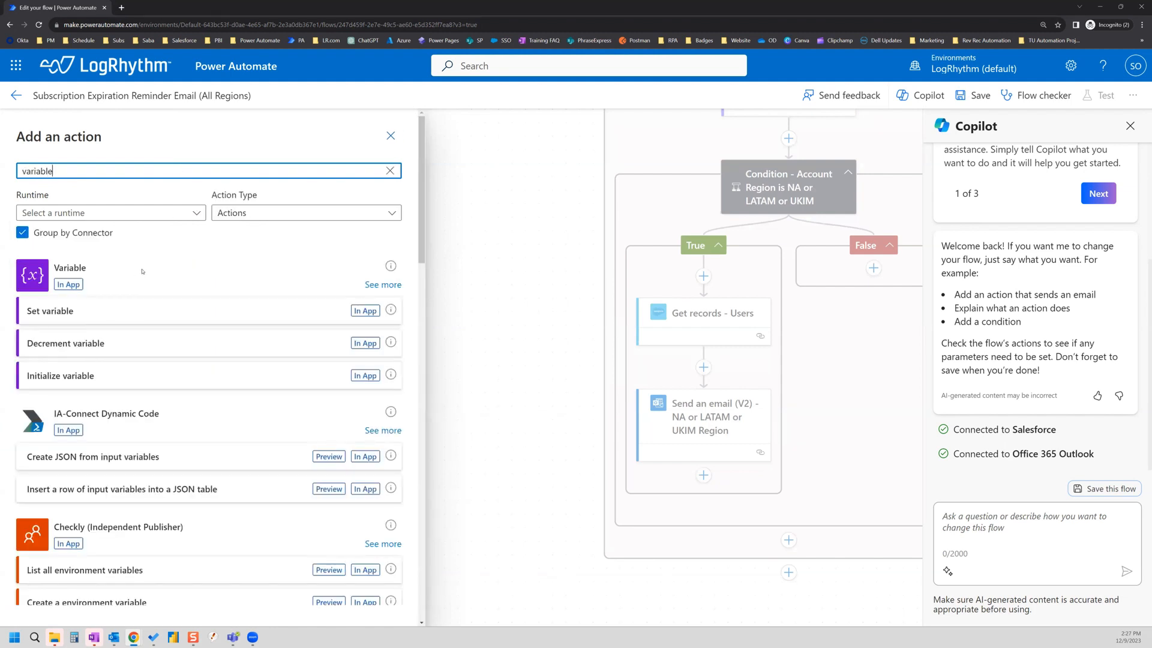
{"action": "left_click", "coordinate": [378, 285]}
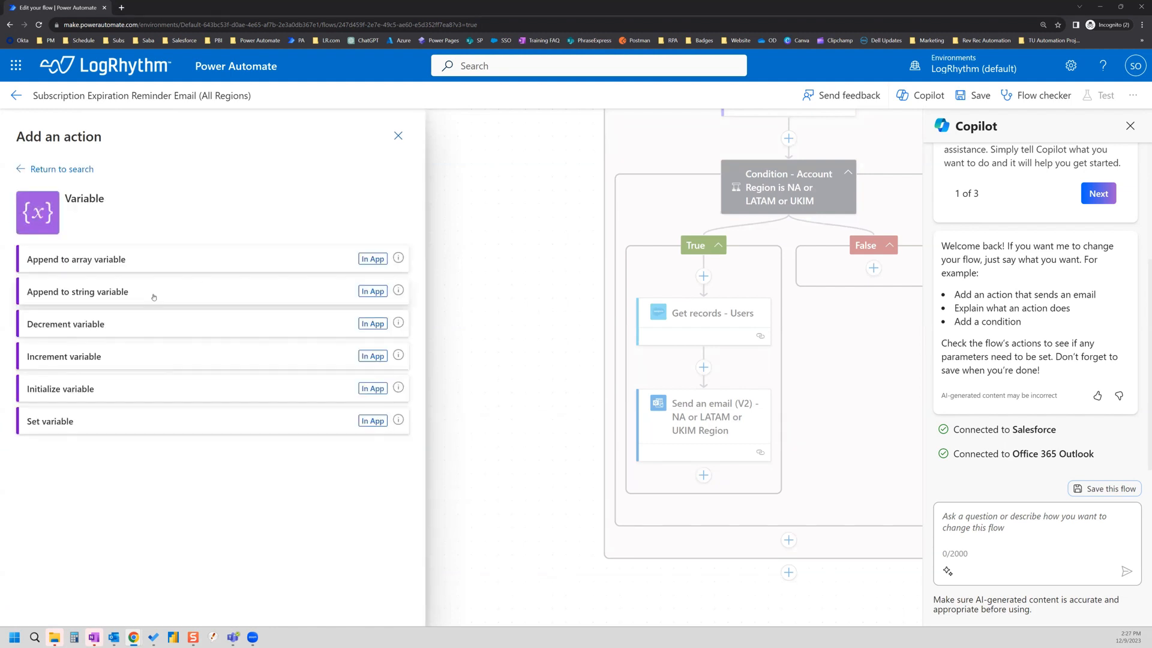
{"action": "left_click", "coordinate": [108, 295]}
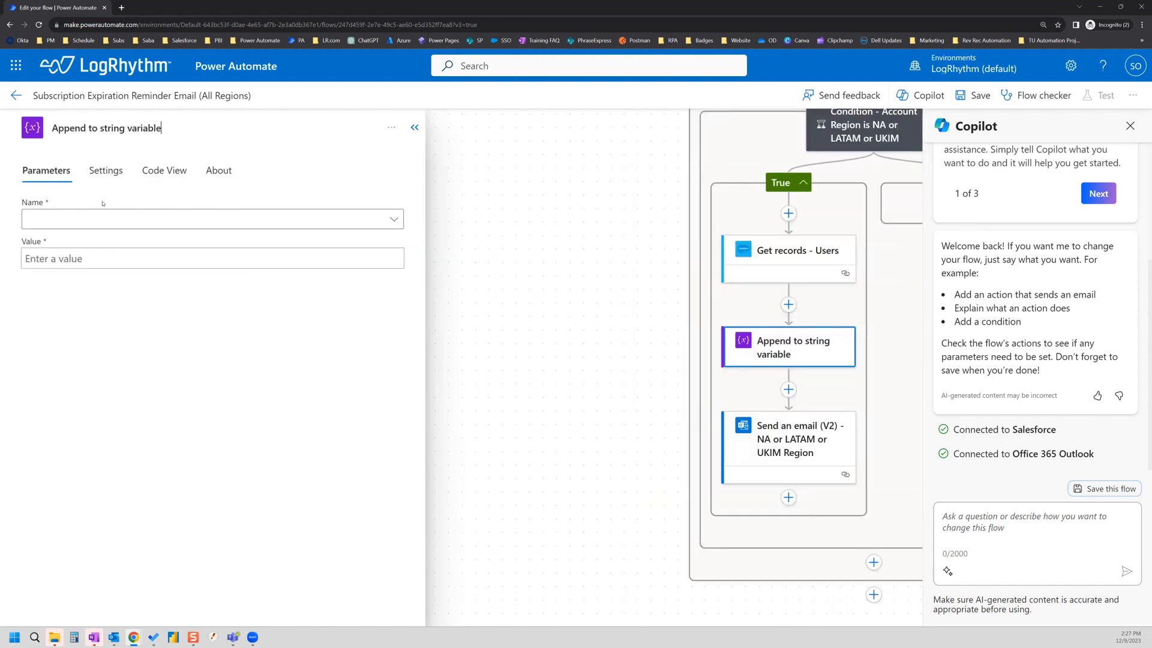
{"action": "left_click", "coordinate": [99, 219]}
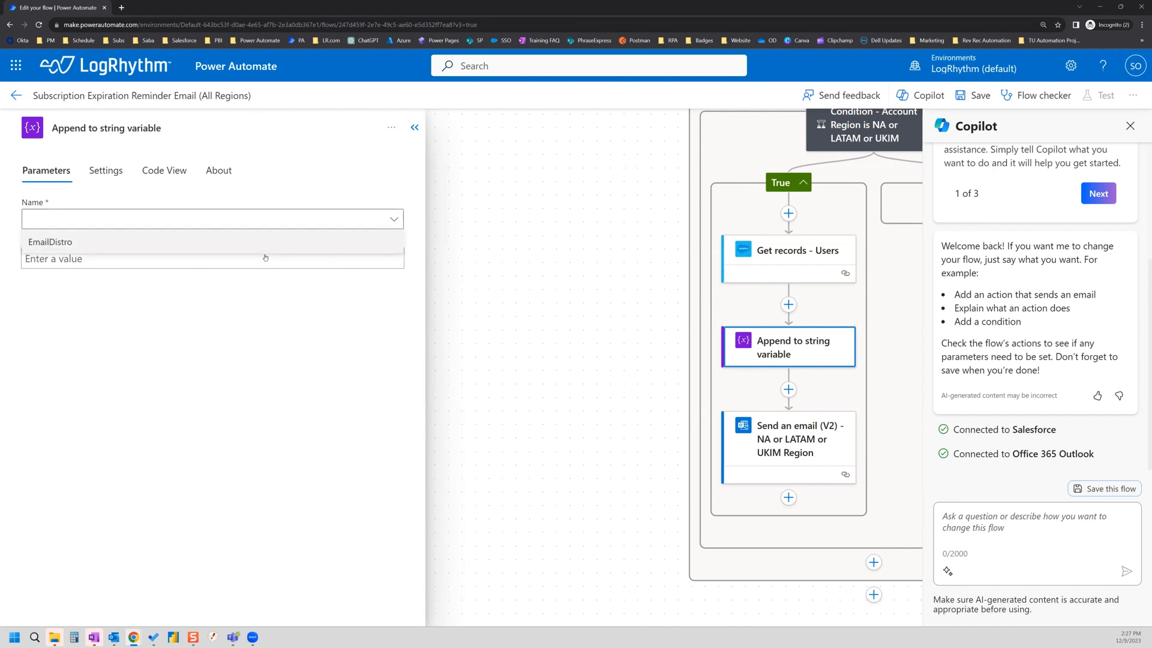
{"action": "left_click", "coordinate": [66, 242]}
Step: Set the appended value to the user's Email token followed by ';'
{"action": "left_click", "coordinate": [96, 261]}
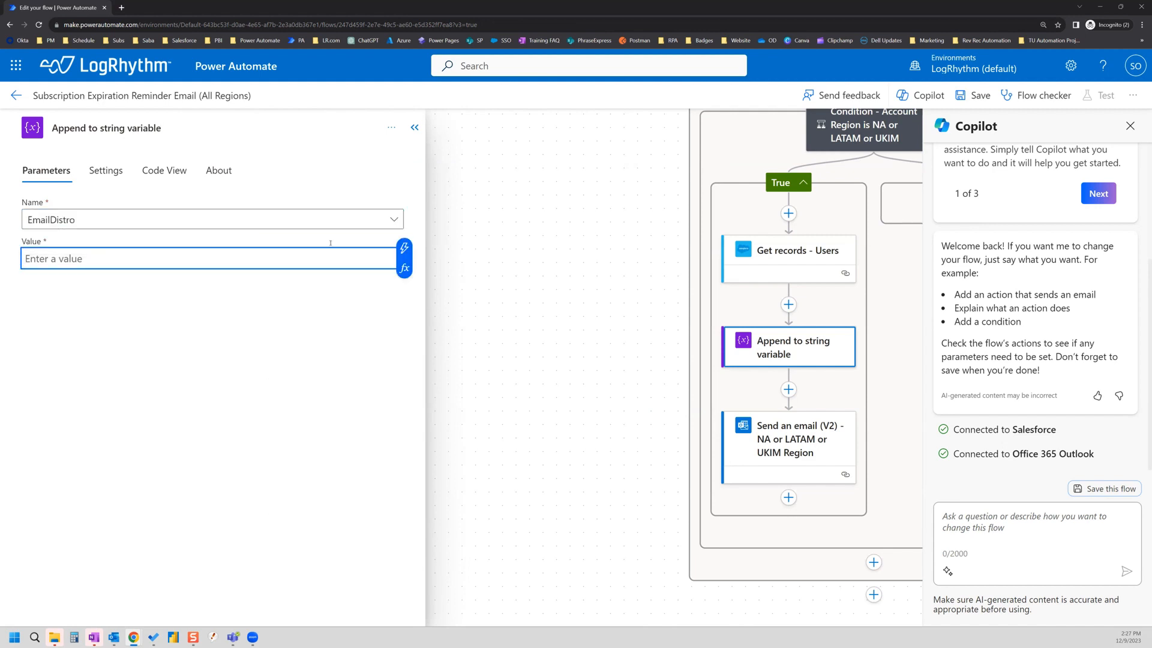
{"action": "left_click", "coordinate": [404, 250]}
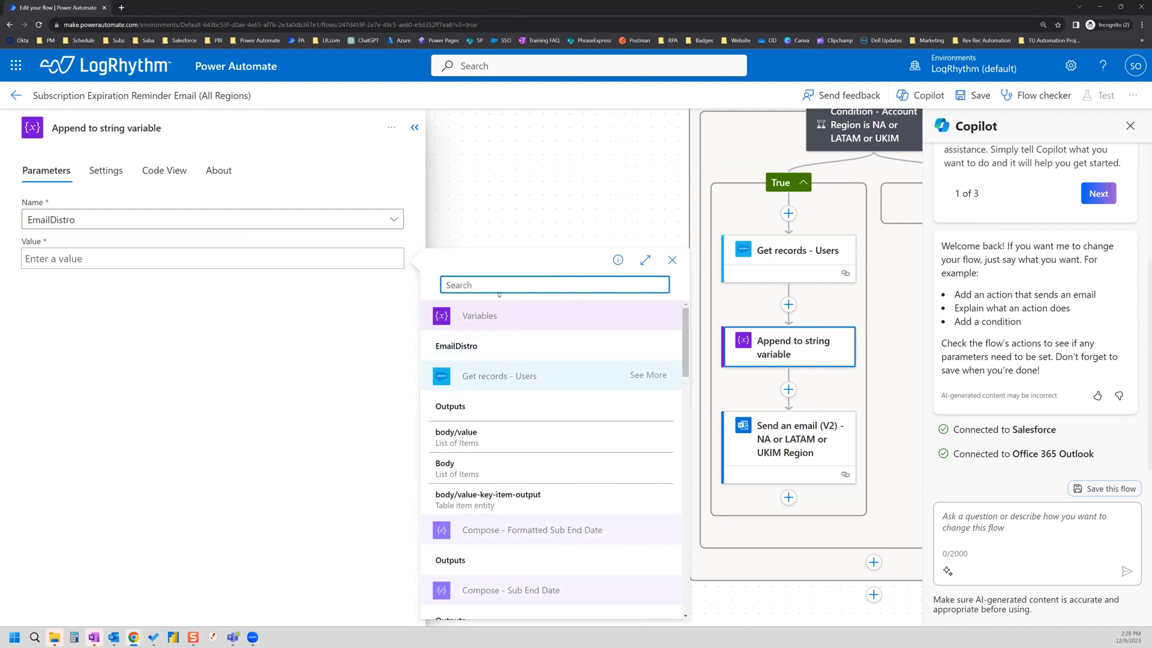
{"action": "type", "text": "email"}
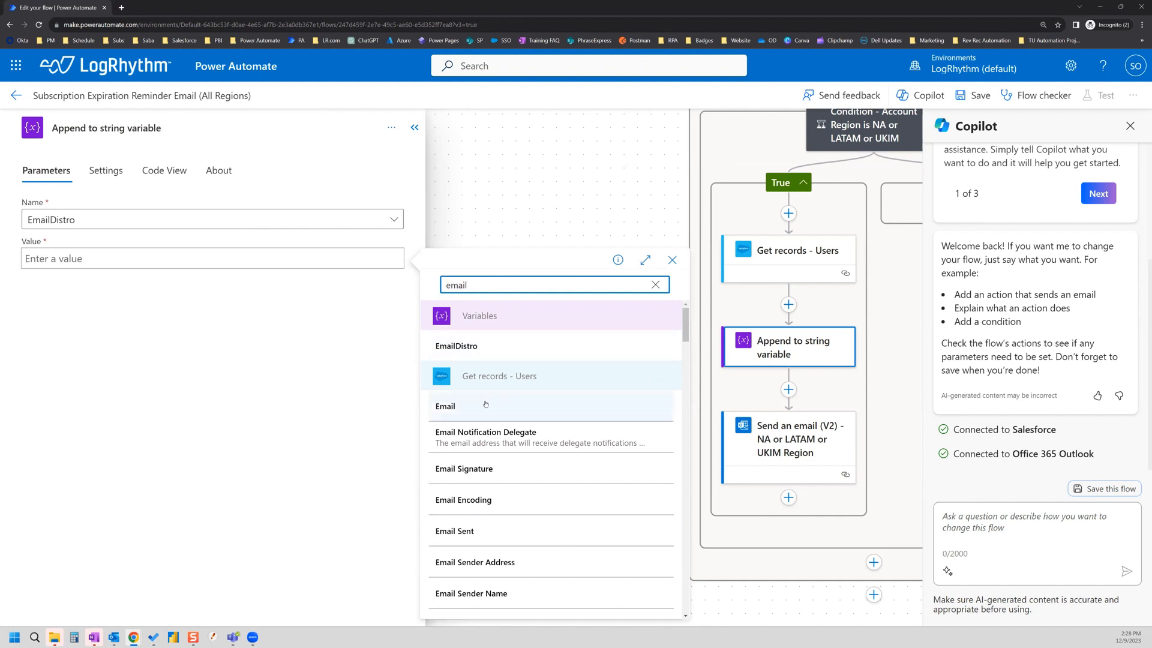
{"action": "left_click", "coordinate": [456, 408]}
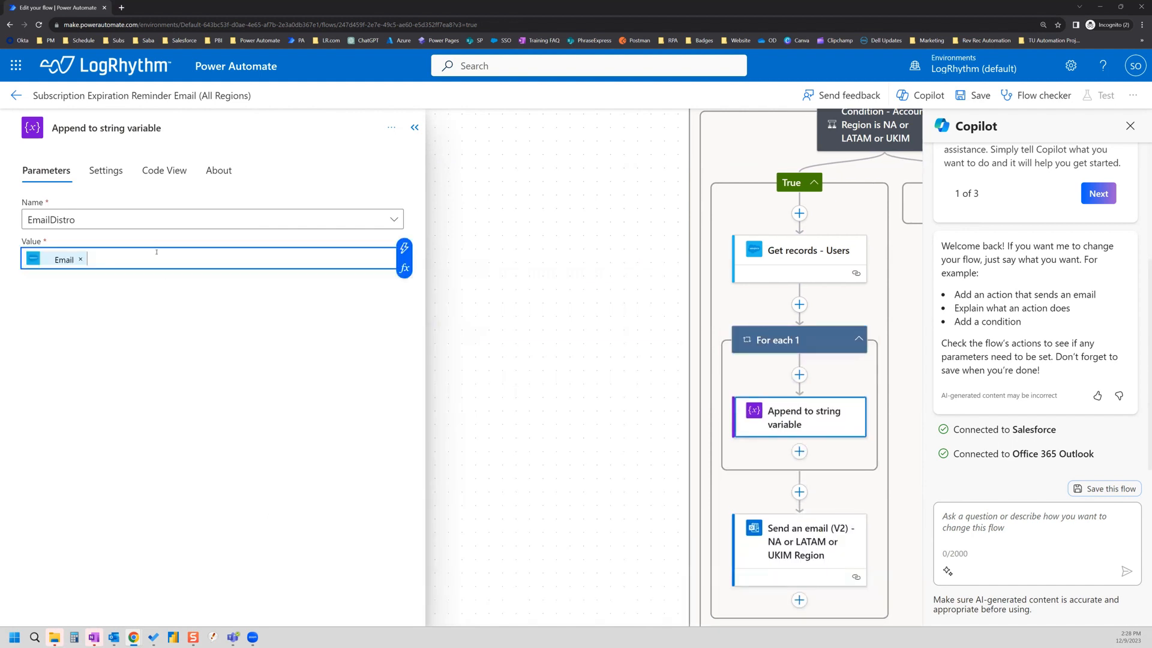
{"action": "type", "text": ";"}
{"action": "left_click", "coordinate": [556, 317]}
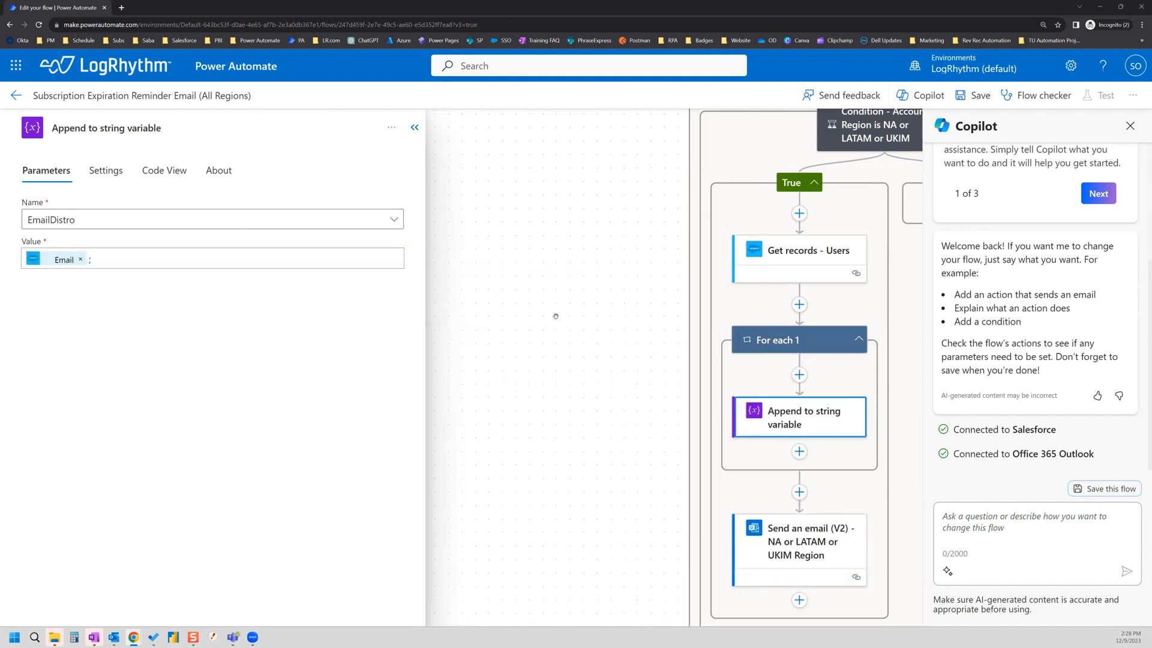
{"action": "left_click", "coordinate": [416, 128]}
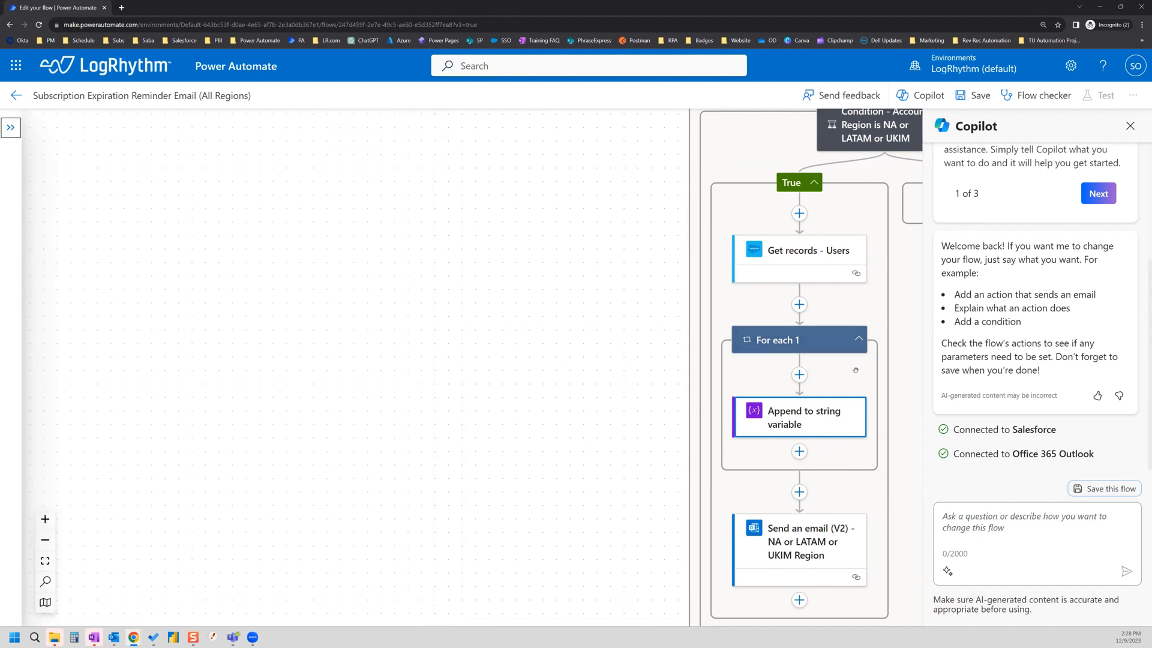
{"action": "scroll", "coordinate": [841, 359], "scroll_direction": "down", "scroll_amount": 2}
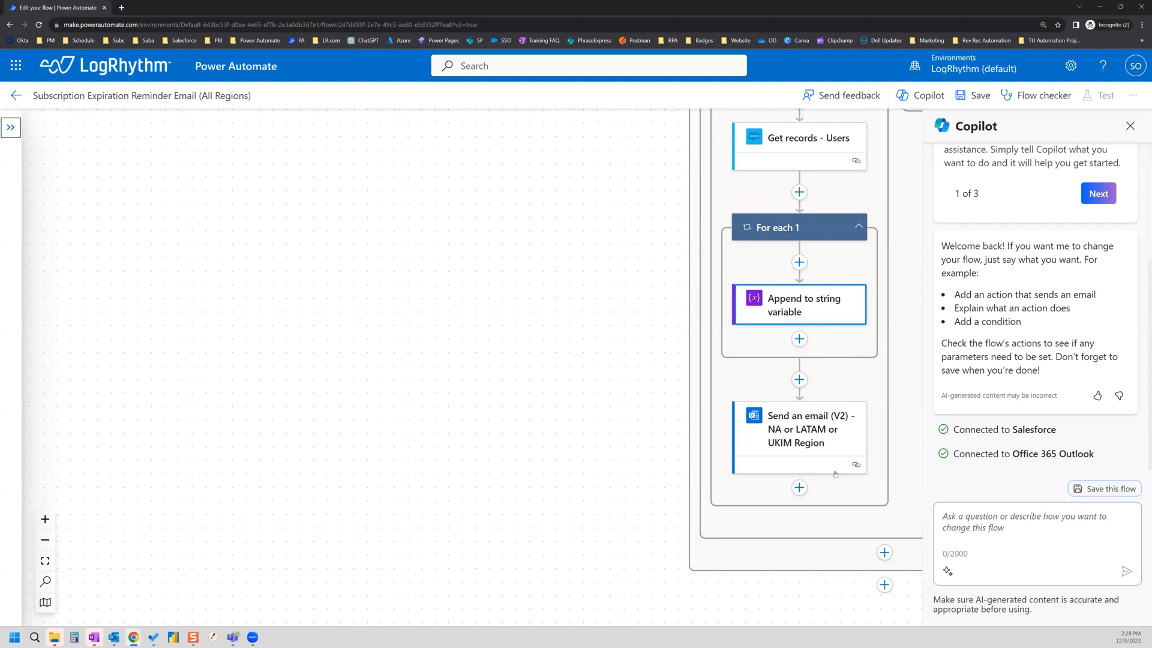
Step: Put the EmailDistro variable into the CC field of Send an email (V2)
{"action": "left_click", "coordinate": [810, 428]}
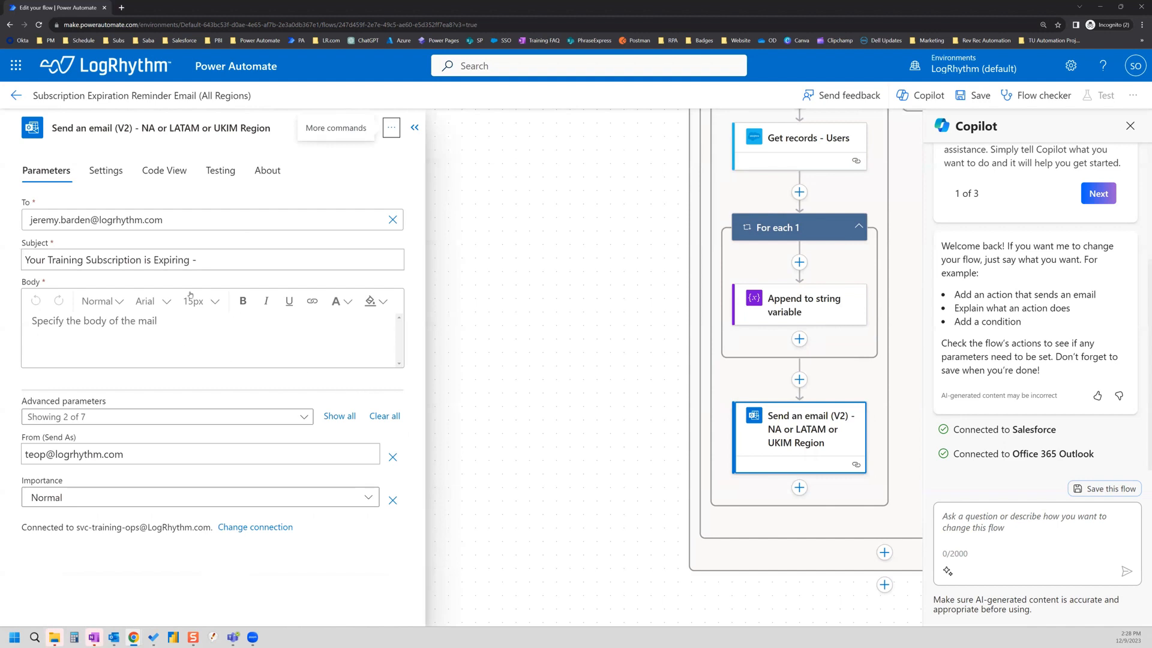
{"action": "left_click", "coordinate": [340, 416]}
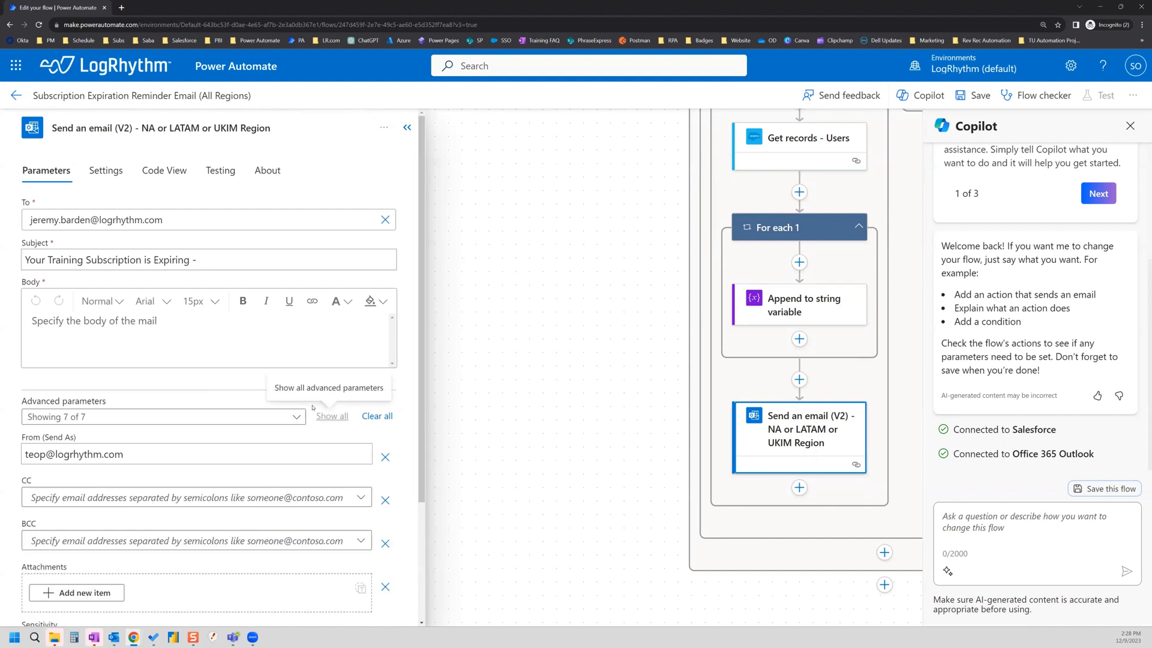
{"action": "scroll", "coordinate": [156, 437], "scroll_direction": "down", "scroll_amount": 2}
{"action": "left_click", "coordinate": [73, 408]}
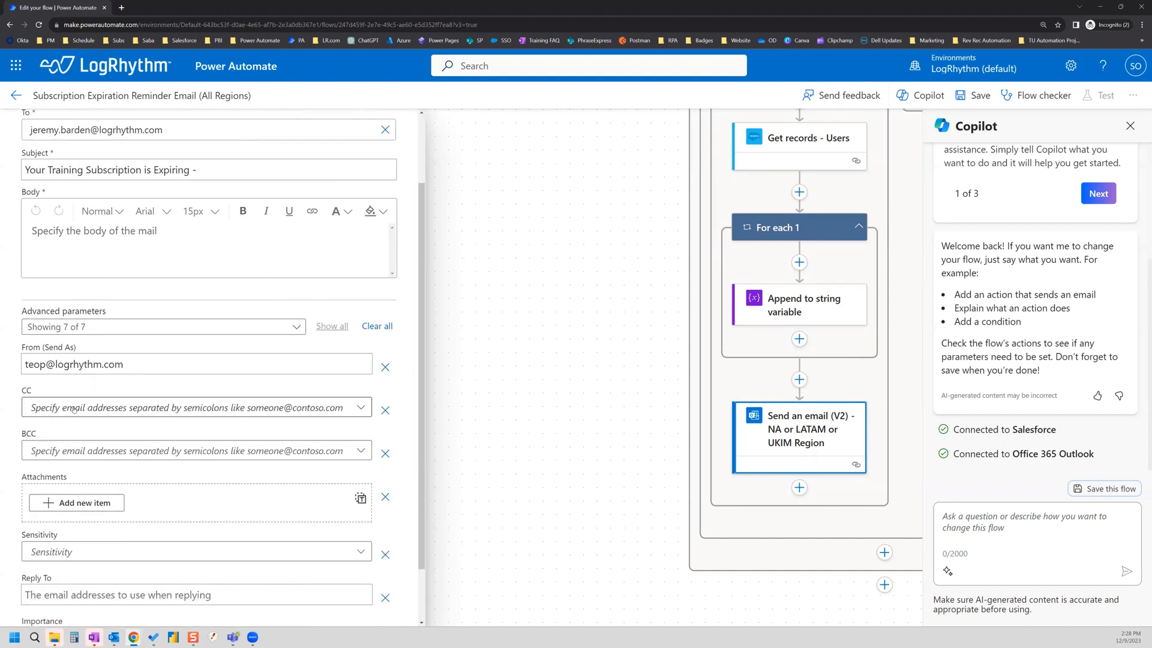
{"action": "left_click", "coordinate": [64, 429]}
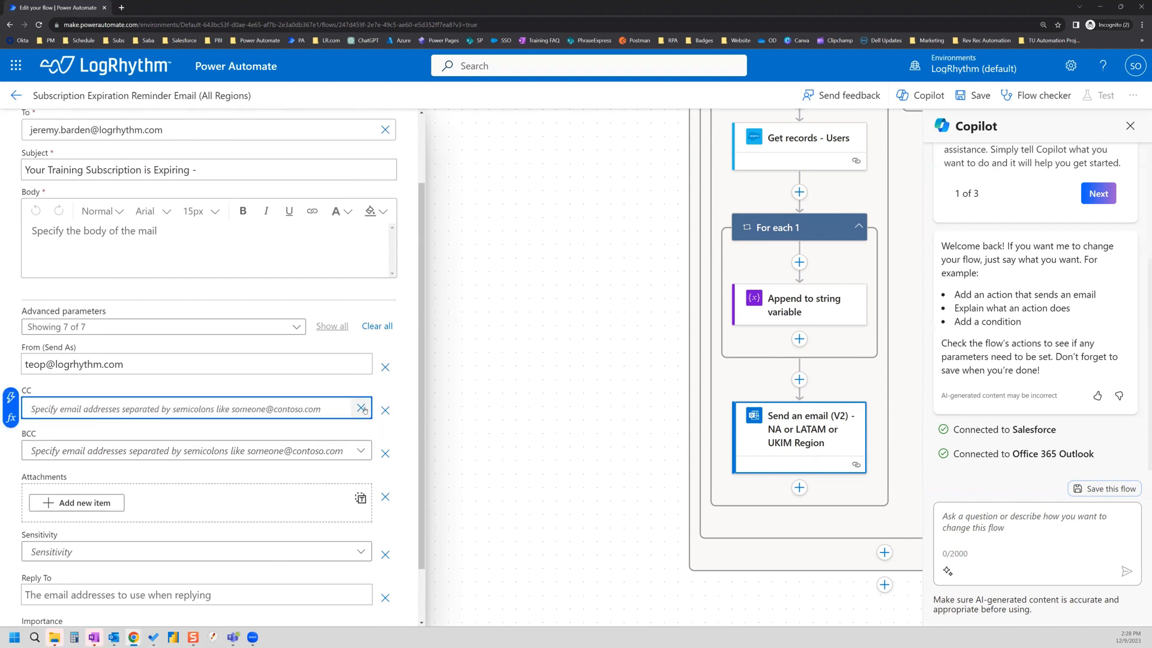
{"action": "left_click", "coordinate": [11, 397]}
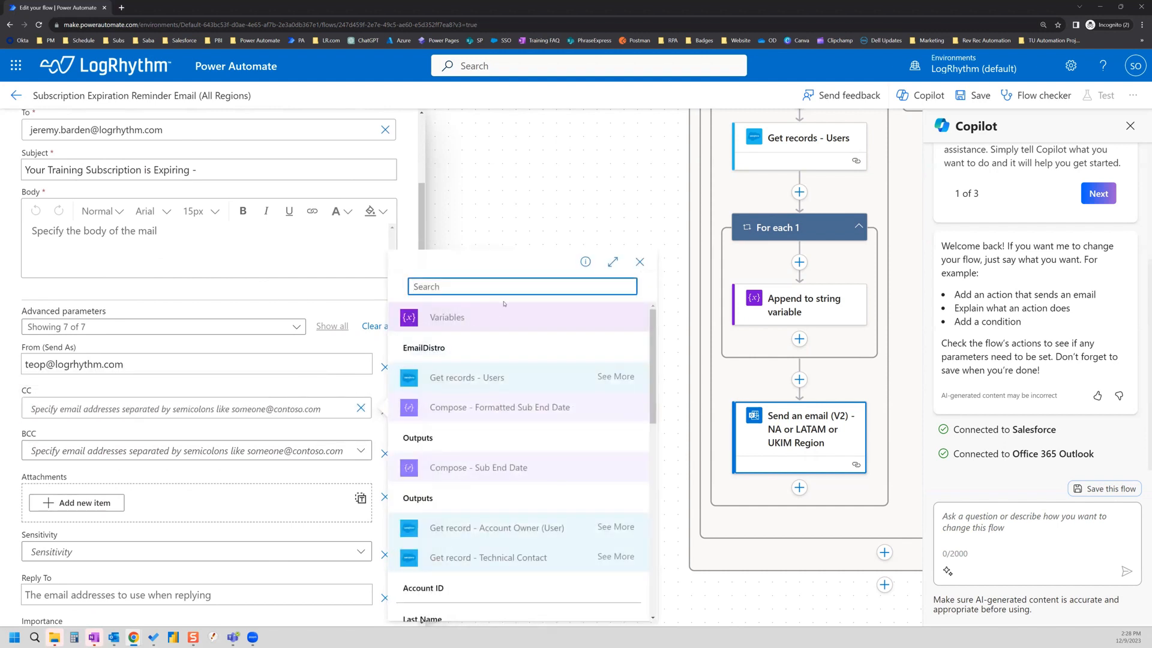
{"action": "left_click", "coordinate": [446, 348]}
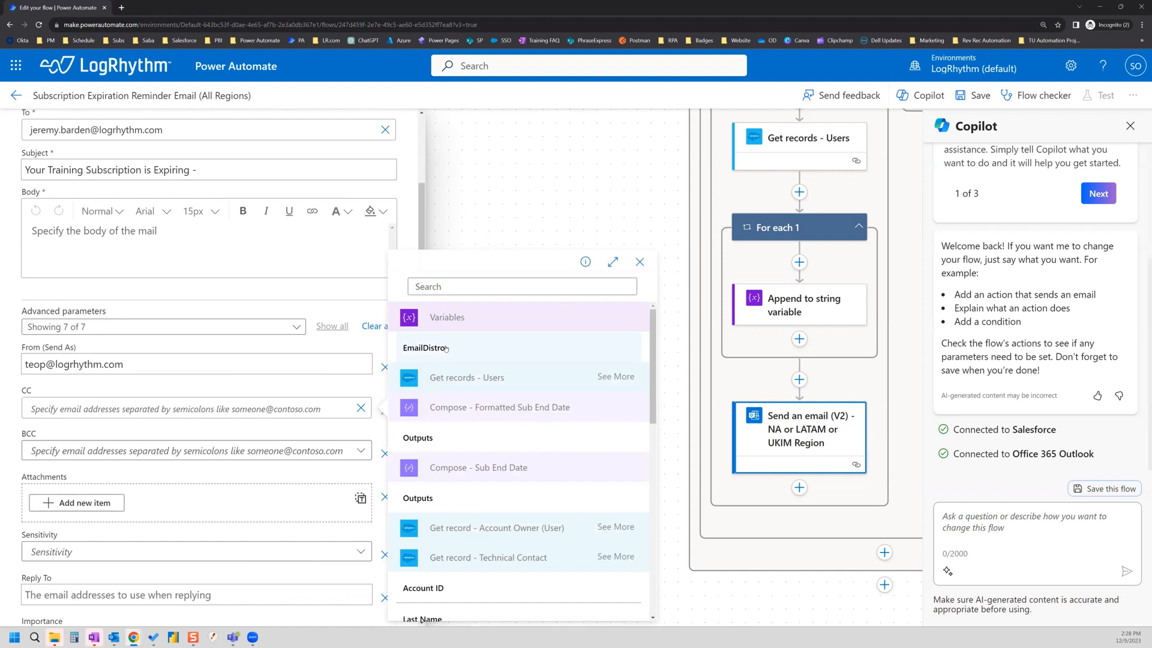
Step: Put EmailDistro into the Reply To field as well and save the flow
{"action": "scroll", "coordinate": [218, 452], "scroll_direction": "down", "scroll_amount": 1}
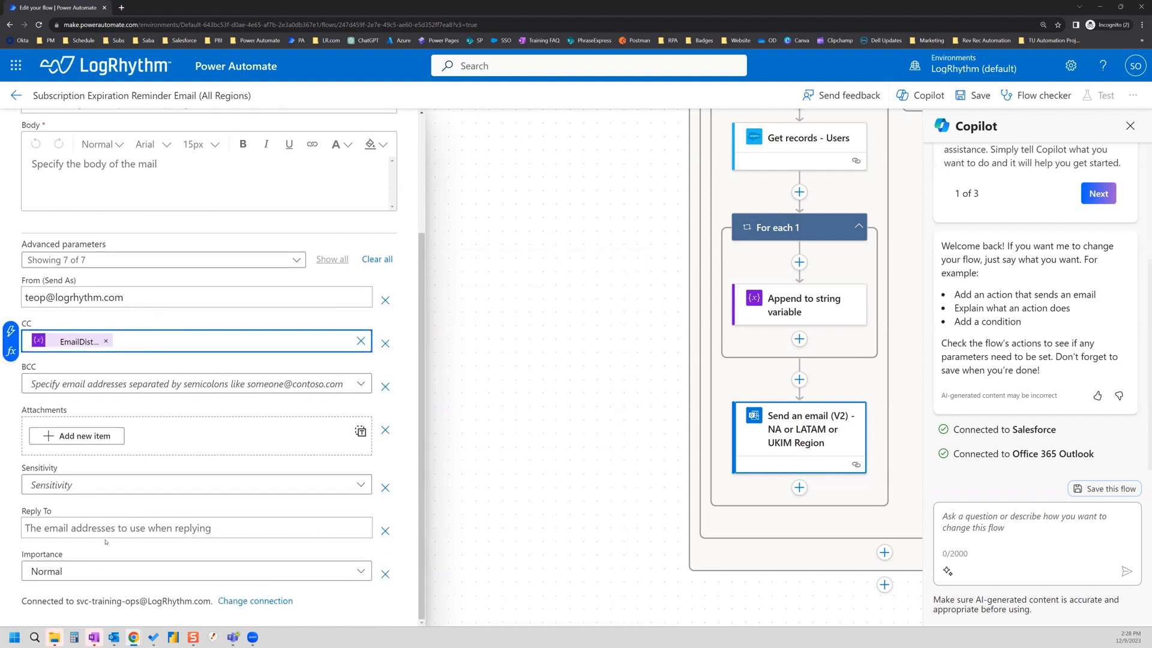
{"action": "left_click", "coordinate": [75, 527]}
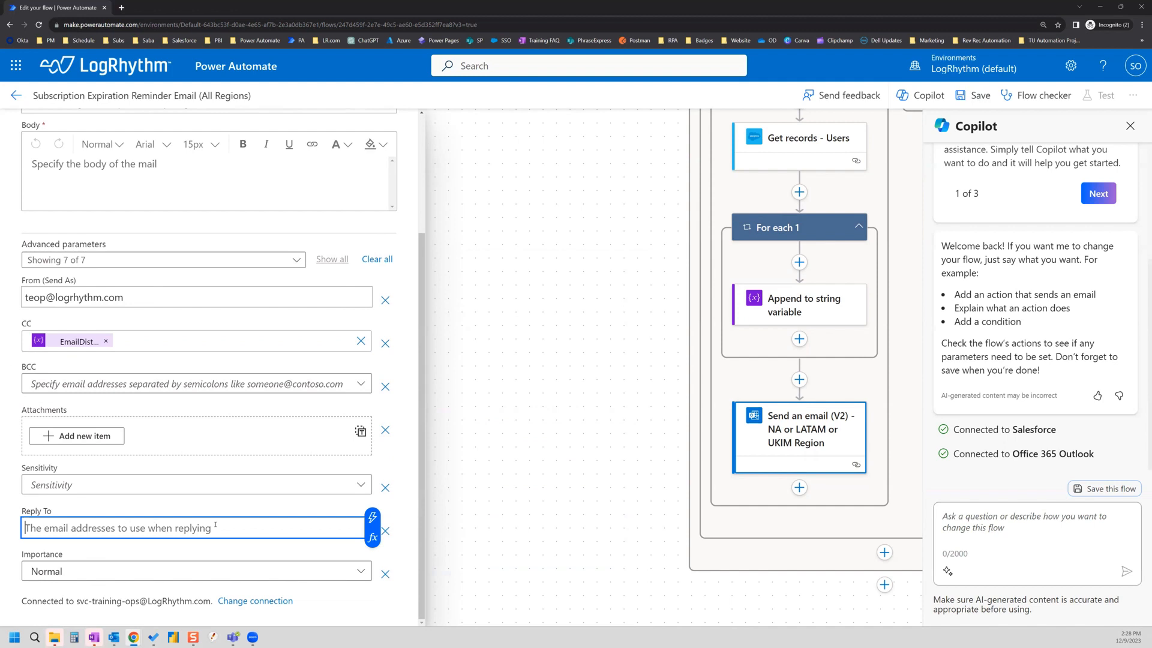
{"action": "left_click", "coordinate": [372, 517]}
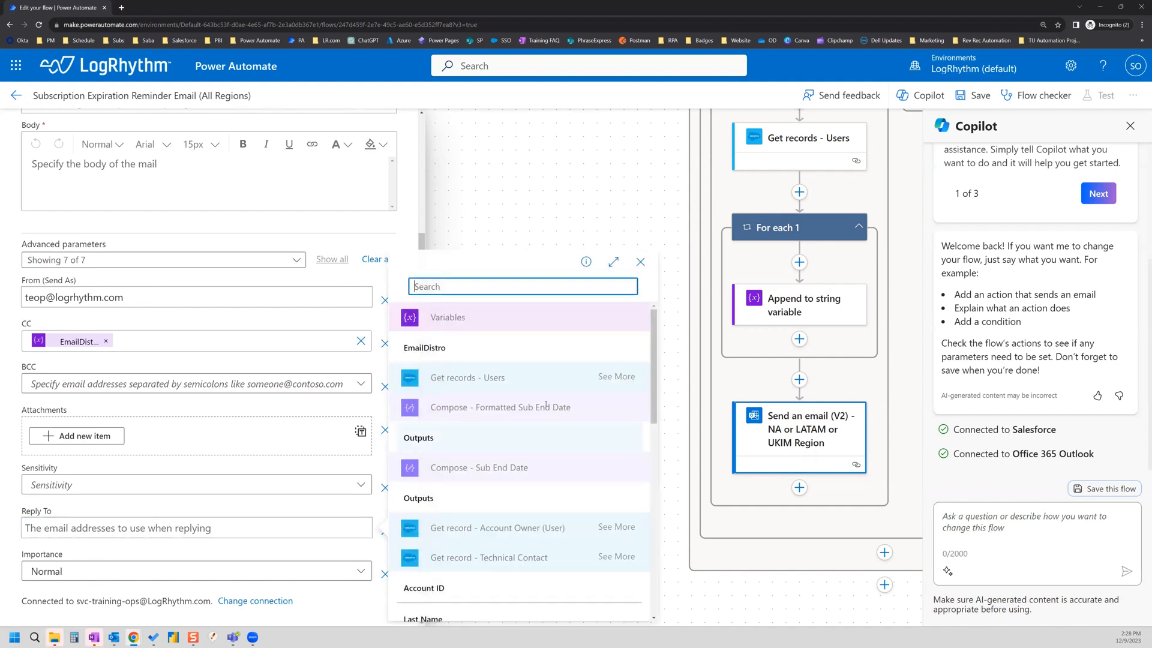
{"action": "left_click", "coordinate": [447, 342]}
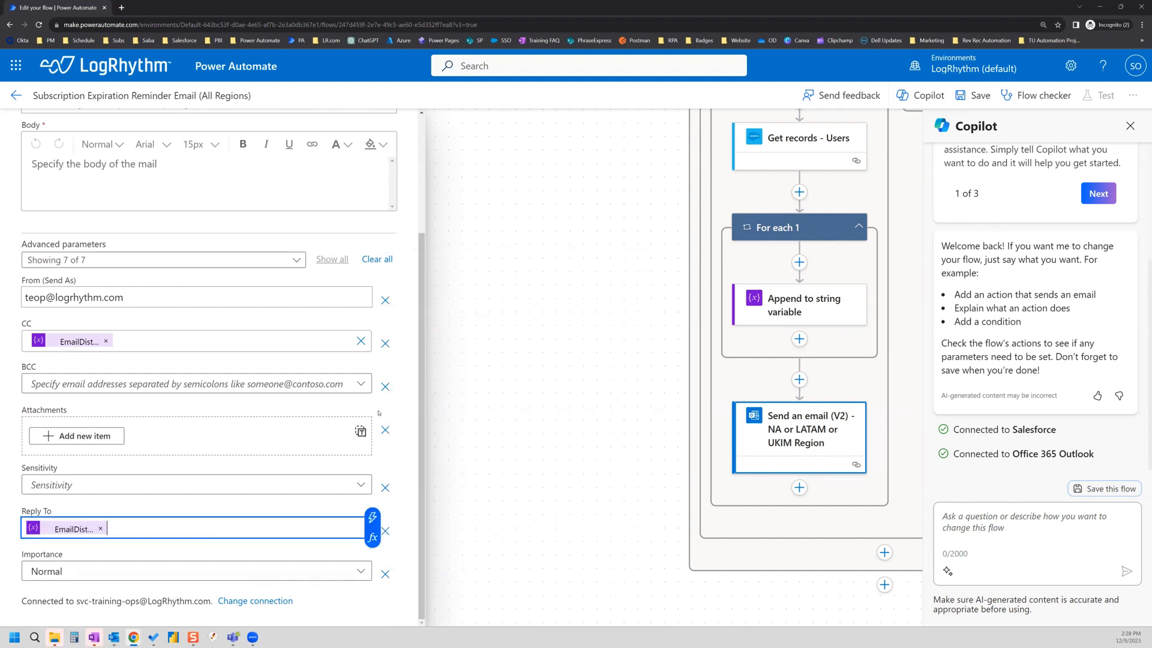
{"action": "left_click", "coordinate": [976, 97]}
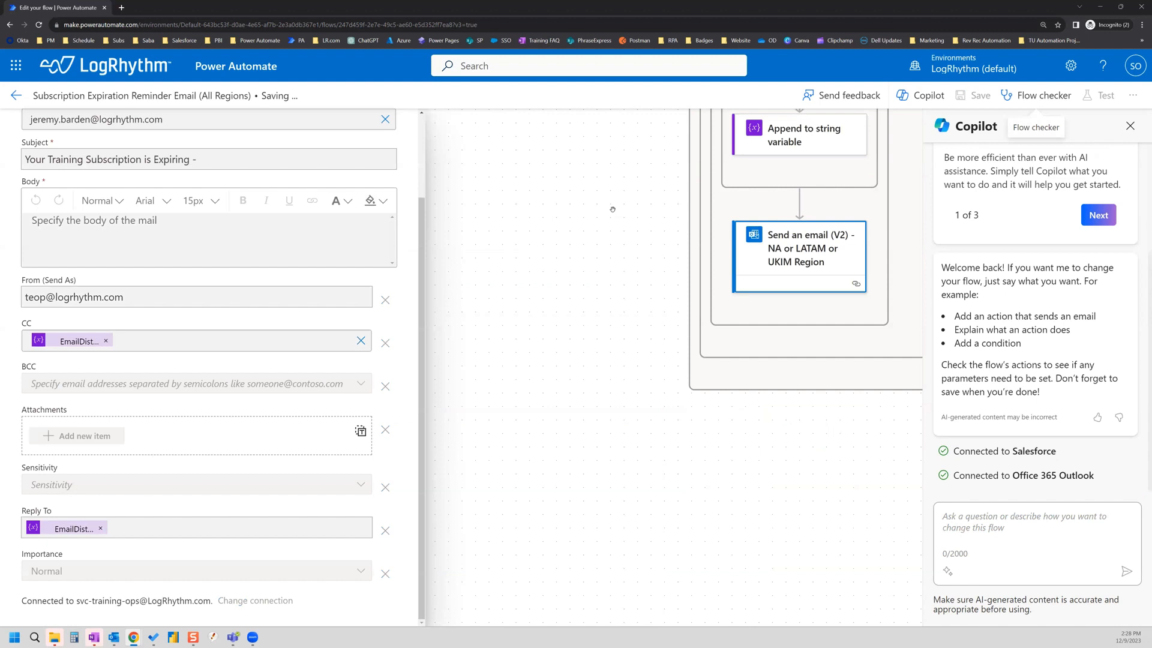